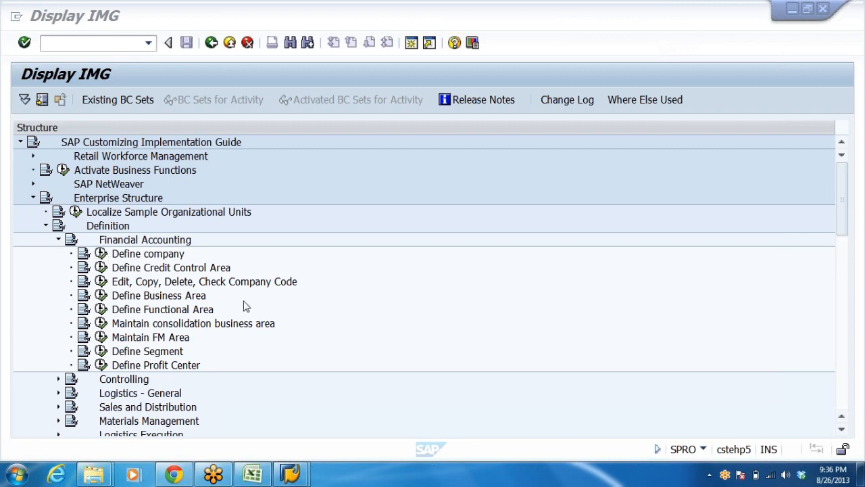
Open the Define Business Area activity under Enterprise Structure, Definition, Financial Accounting.
click(177, 286)
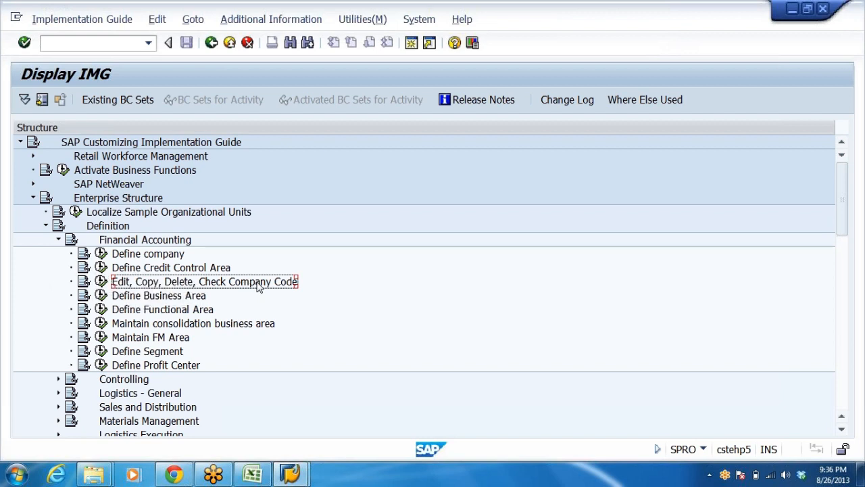
click(158, 299)
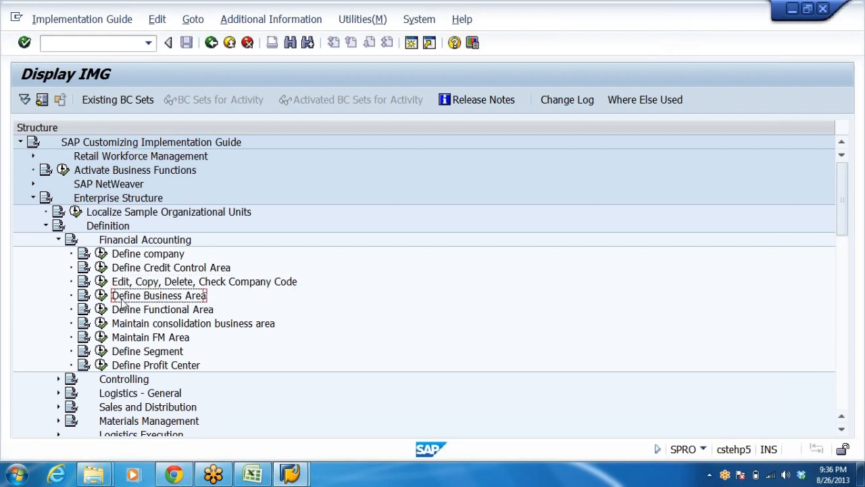
click(100, 298)
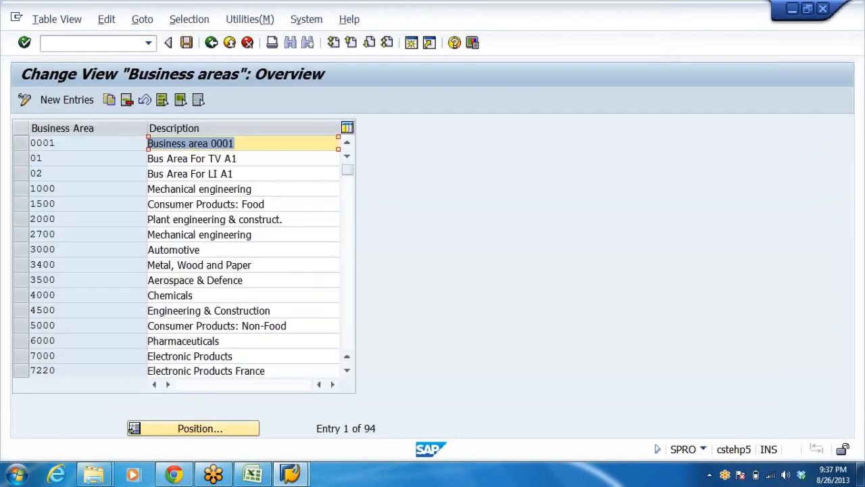
Look through the existing business areas and their descriptions to find the entries with the DR prefix.
click(150, 249)
click(222, 431)
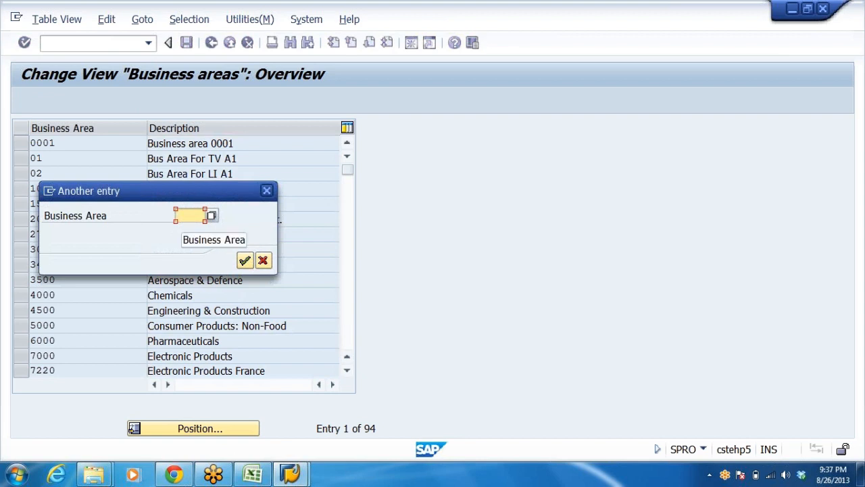
click(245, 260)
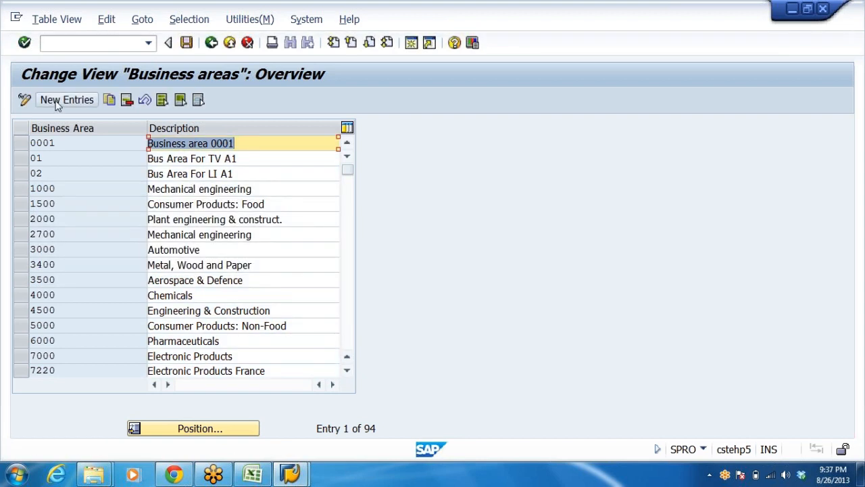
click(238, 265)
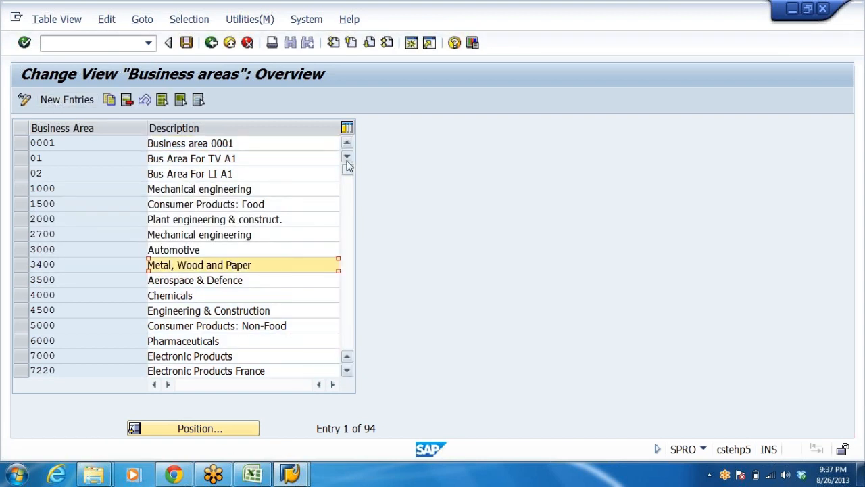
drag(348, 166, 350, 288)
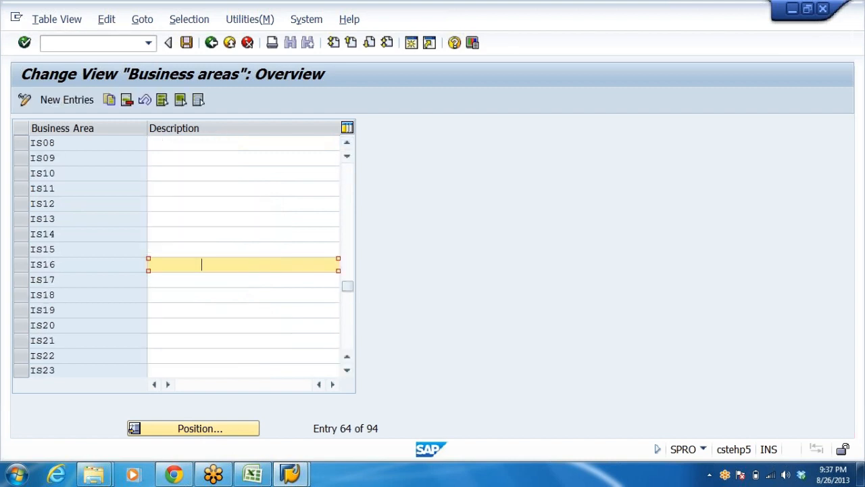
scroll(220, 286, down, 4)
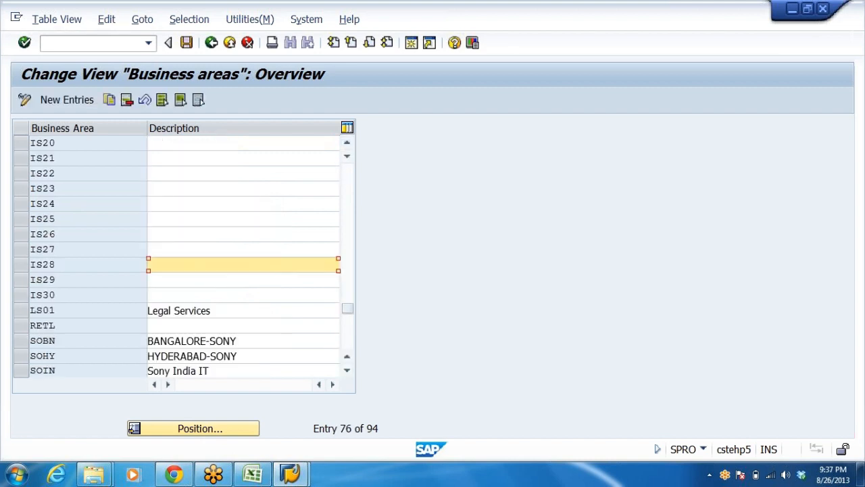
scroll(222, 282, down, 2)
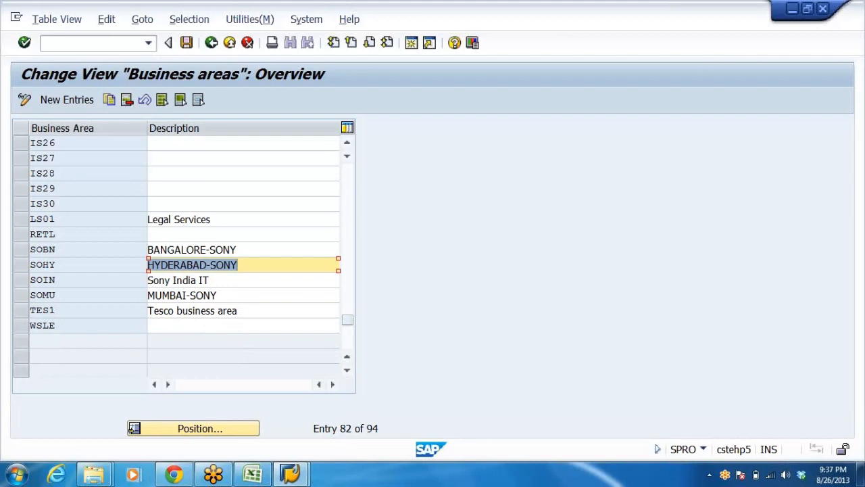
key(Down)
key(Up)
key(Up)
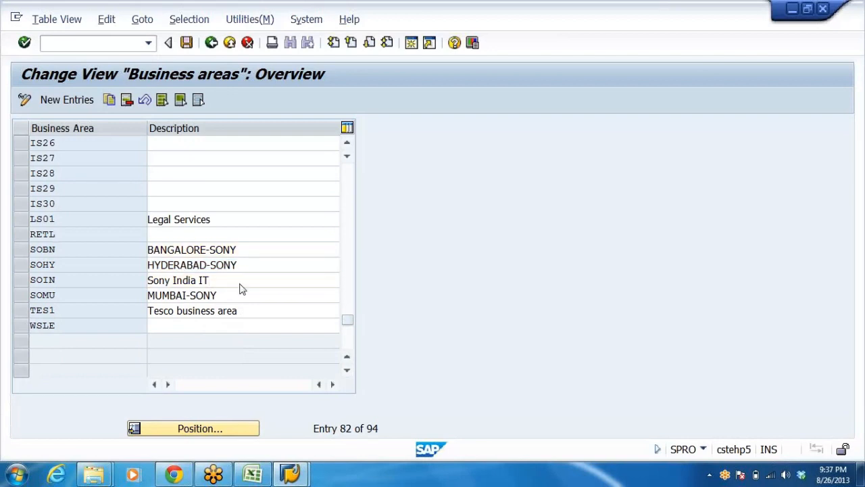
scroll(241, 288, down, 2)
scroll(249, 290, up, 14)
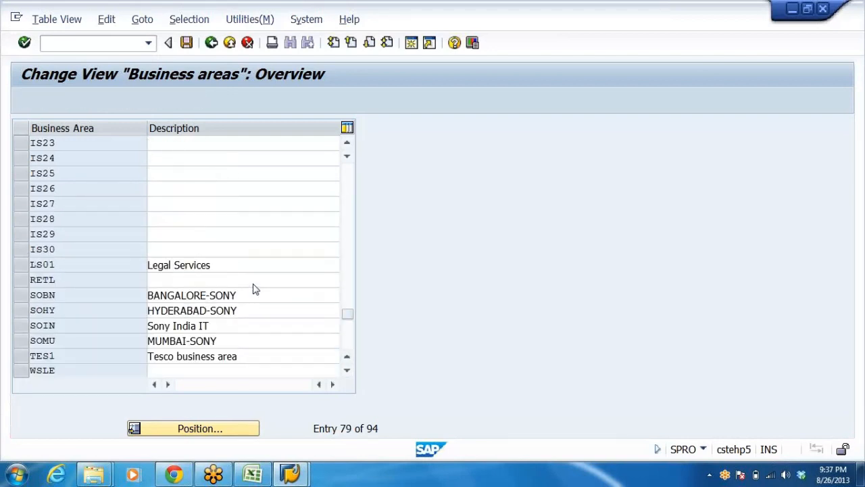
scroll(274, 280, up, 11)
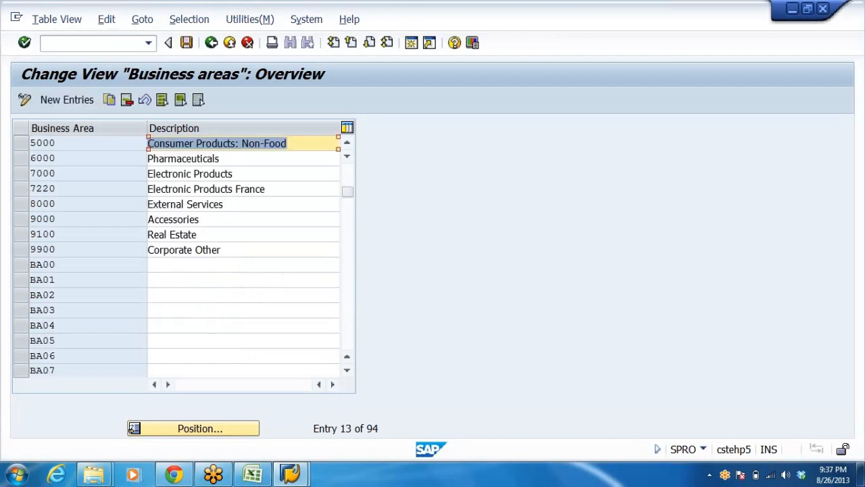
scroll(273, 287, down, 6)
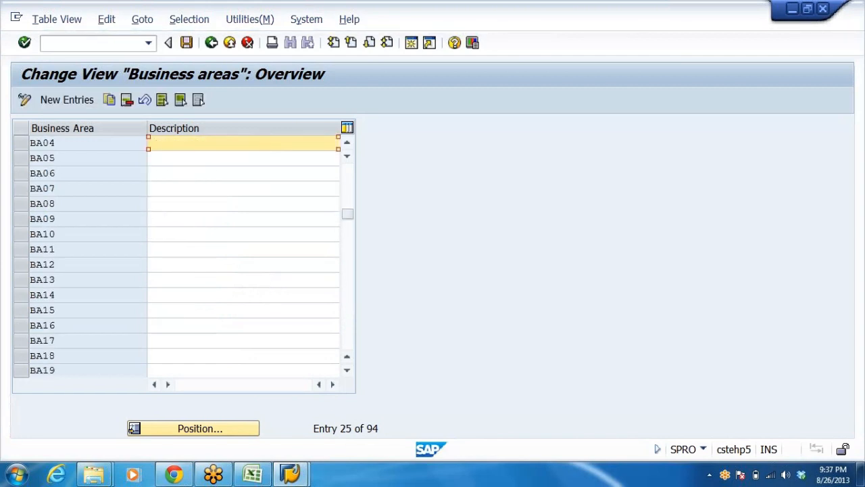
scroll(273, 290, down, 5)
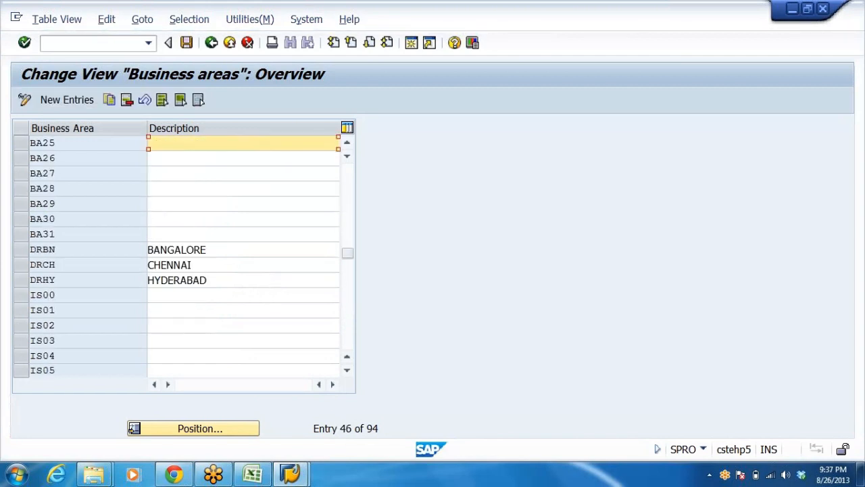
Delete the business areas DRBN, DRCH and DRHY and save the deletion under the SONY GRP SETTINGS customizing request.
drag(20, 257, 22, 285)
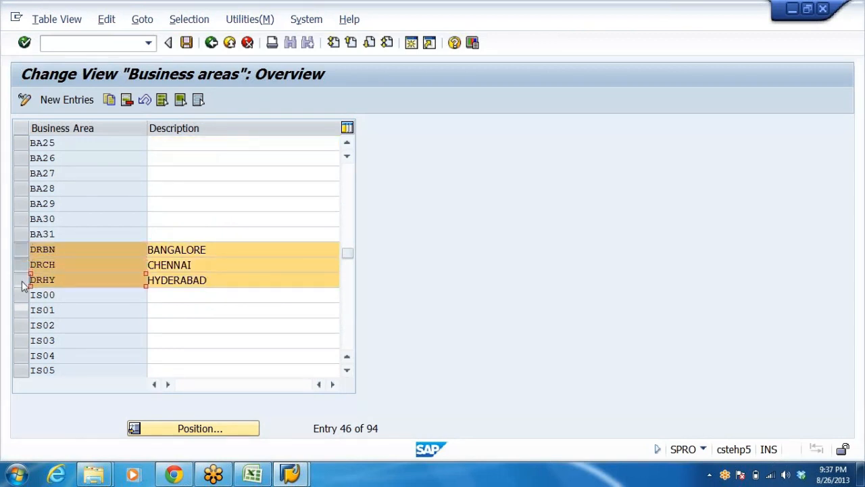
click(127, 100)
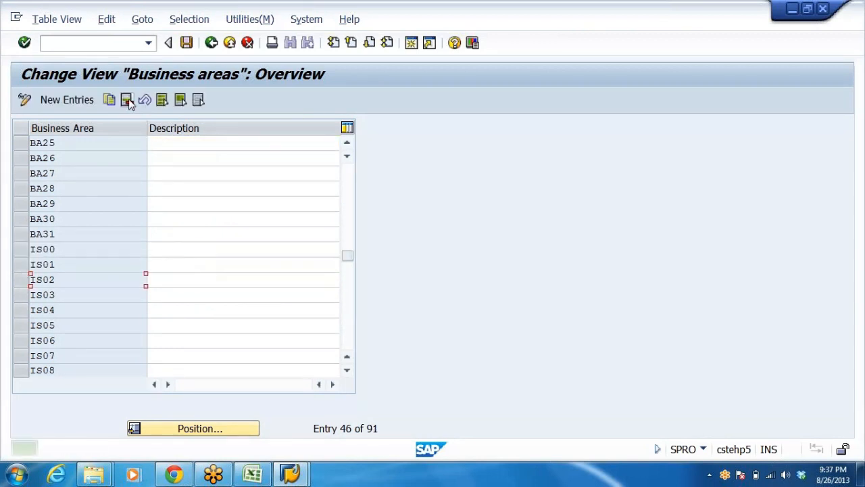
click(187, 43)
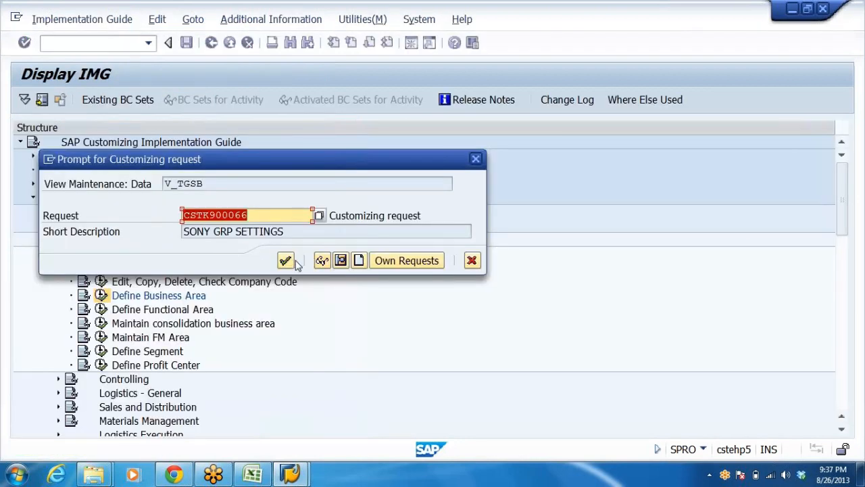
click(286, 261)
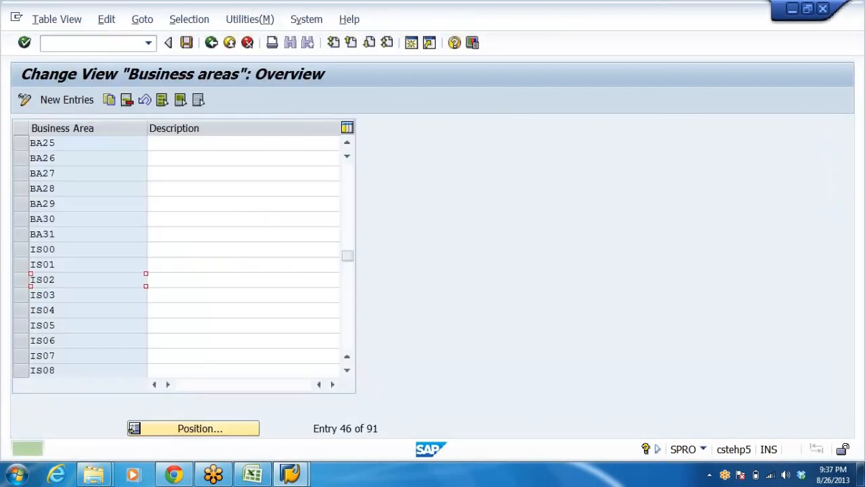
Switch to the DRL_GRP workbook in Excel and review the Bangalore, Chennai and Shameerpet plant boxes in the org structure.
click(252, 475)
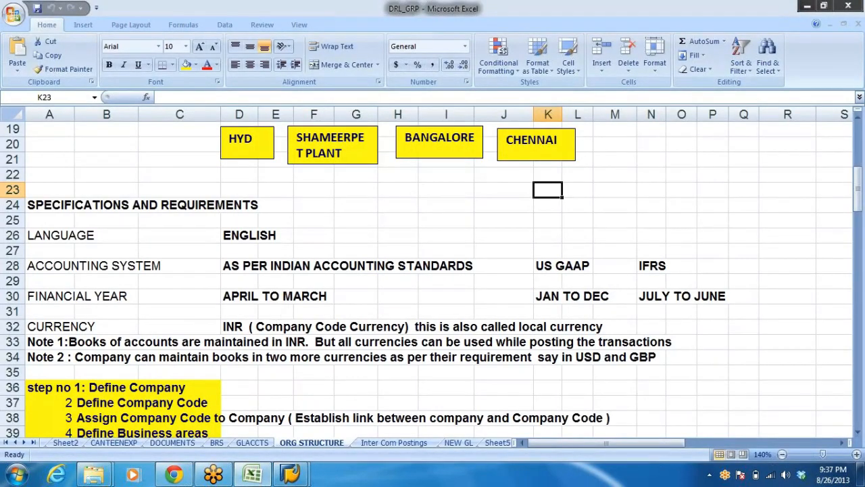
click(438, 142)
click(530, 142)
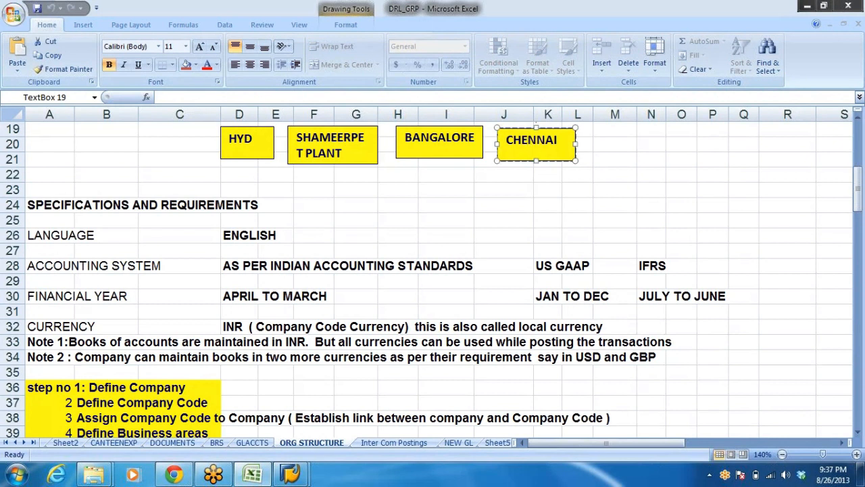
click(316, 139)
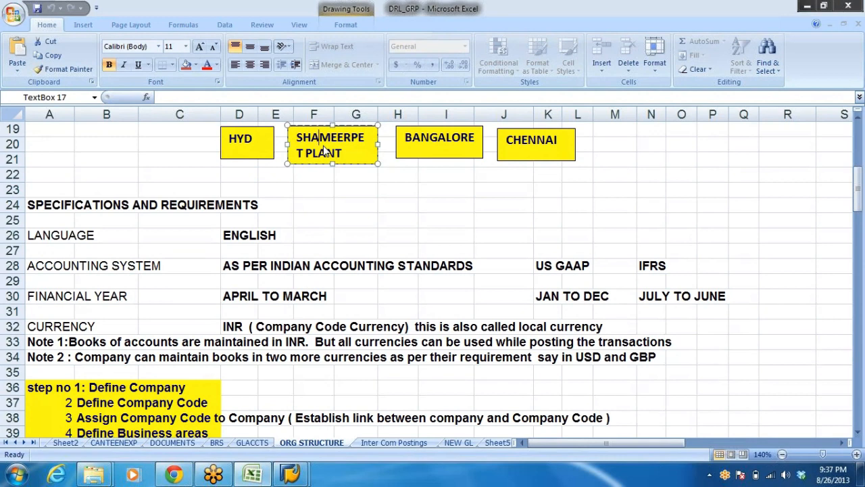
Return to SAP and add a new business area entry DRBN with the description BANGALORE-DRL.
key(alt+Tab)
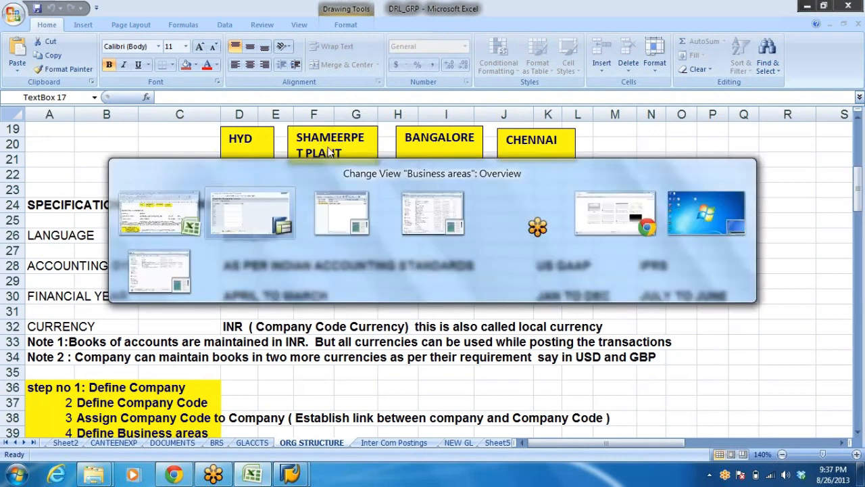
click(67, 101)
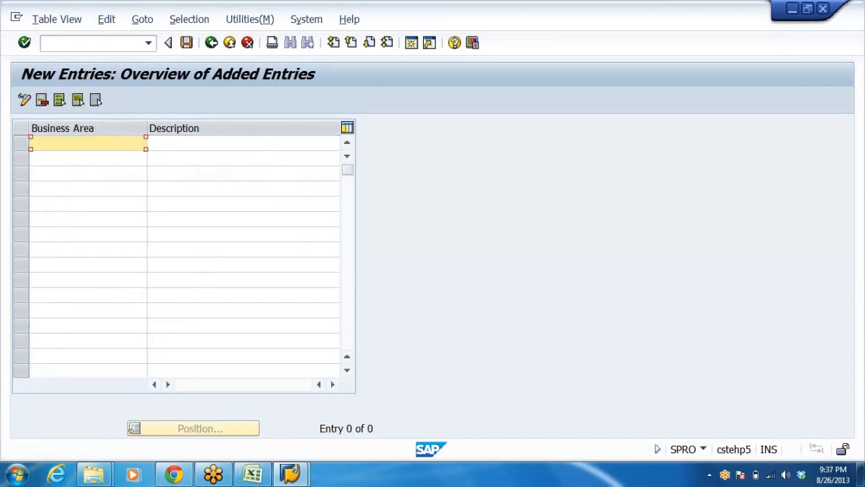
text(DRB)
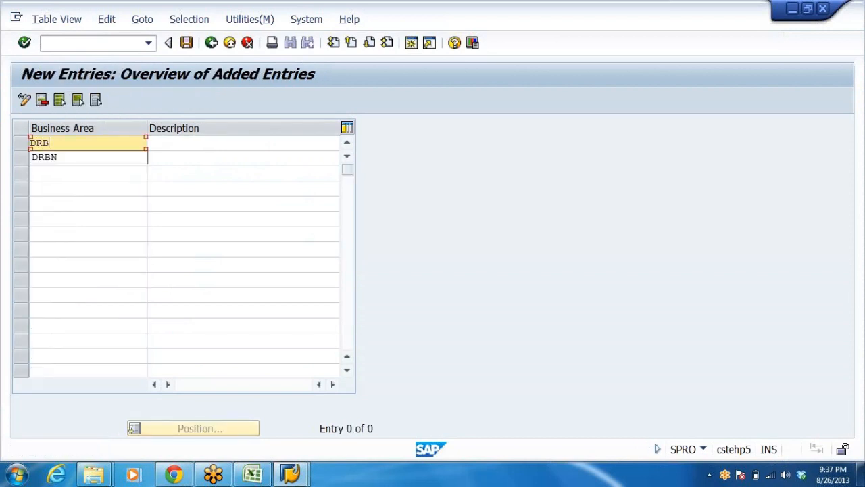
text(N)
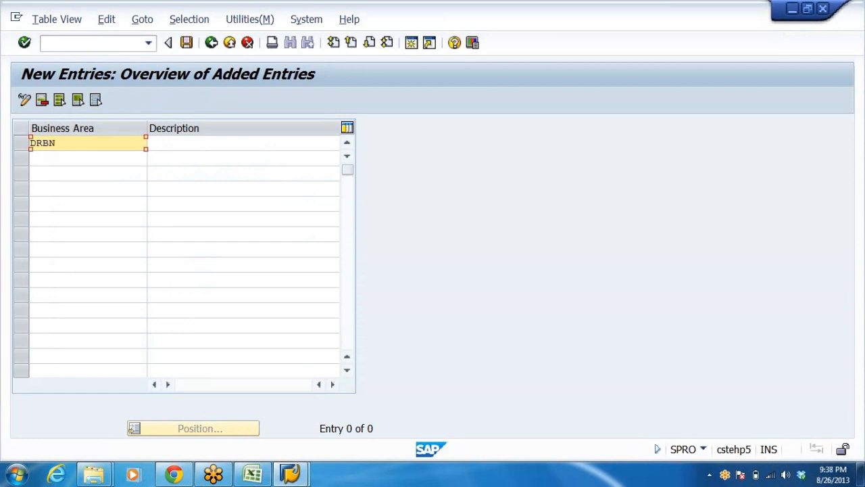
click(171, 143)
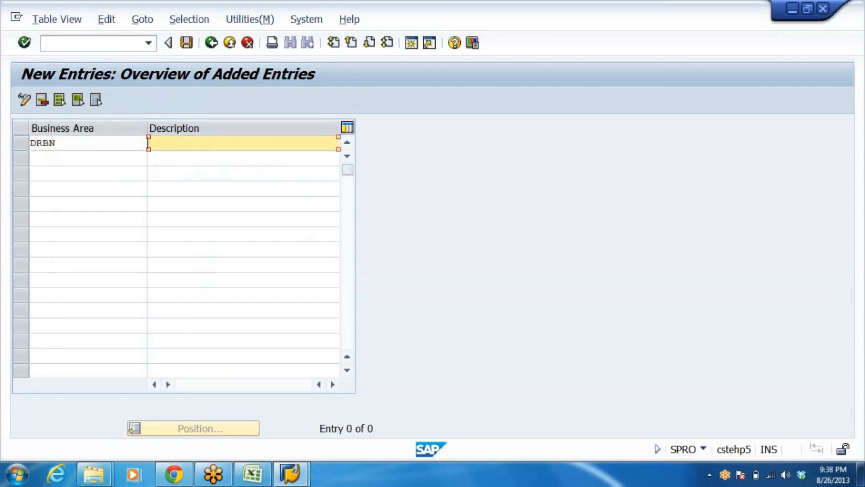
text(BANGAL)
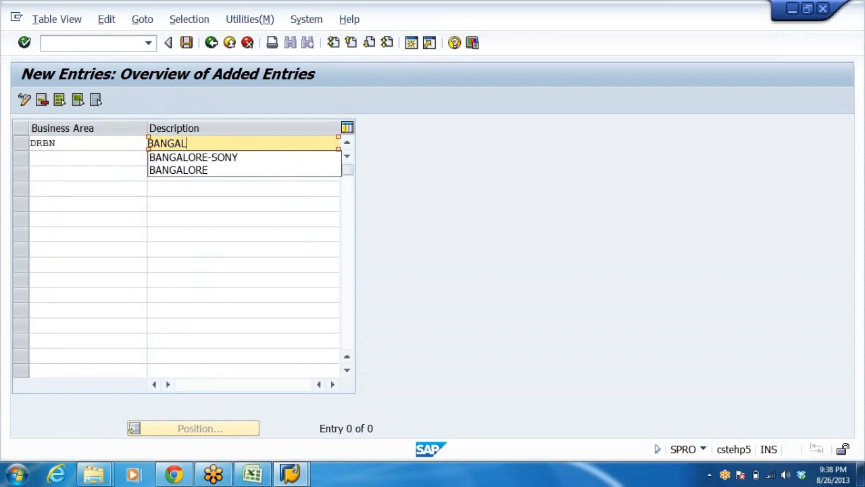
text(ORE-)
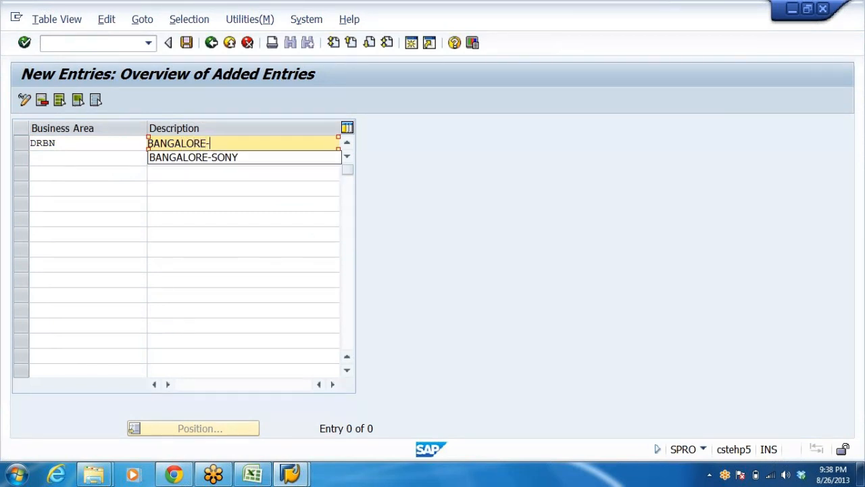
text(d)
key(BackSpace)
text(DRL)
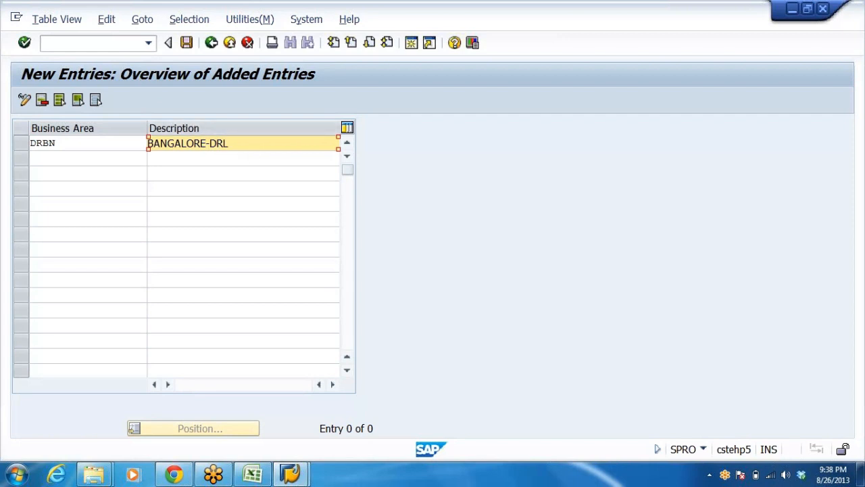
Add a second new business area DRHY with the description HYDERABAD-DRL.
click(88, 159)
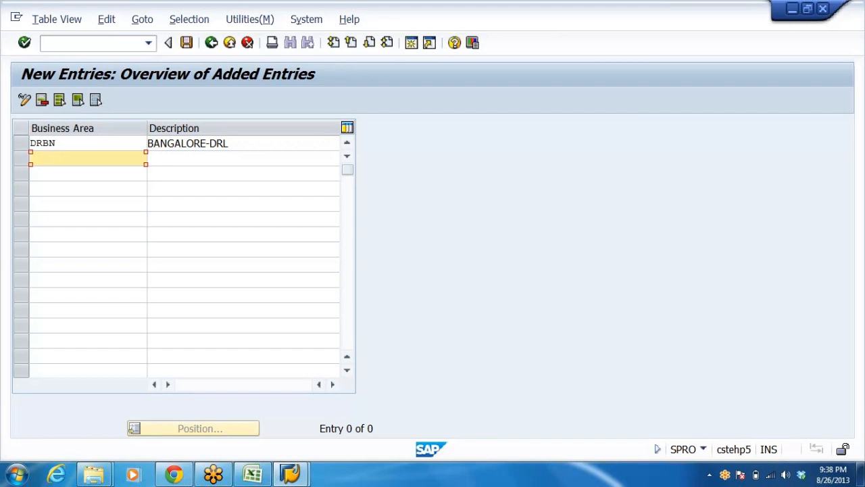
text(DR)
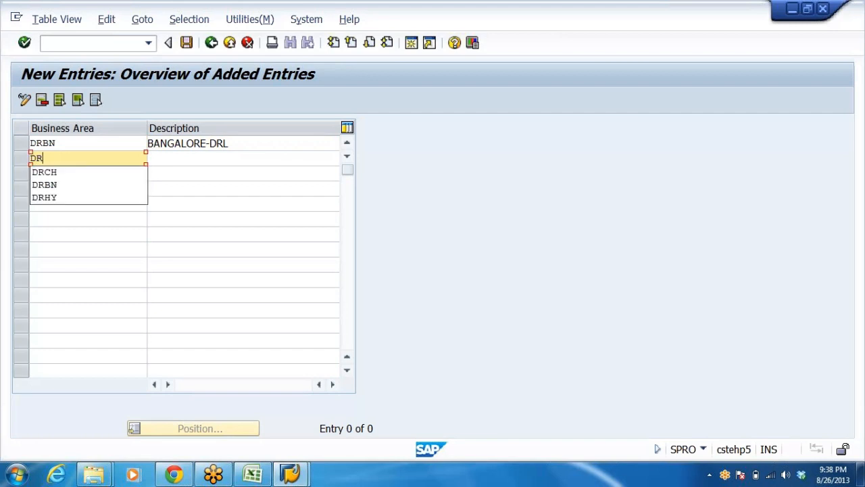
text(HY)
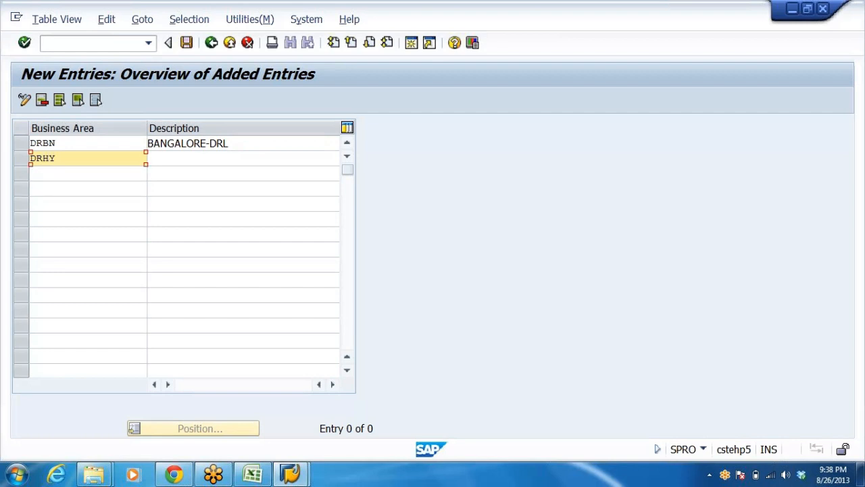
key(Tab)
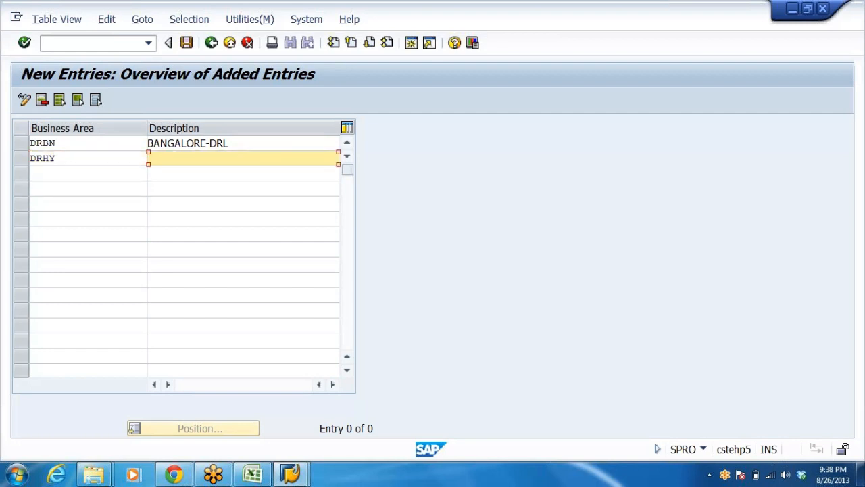
text(H)
click(183, 186)
text(-DRL)
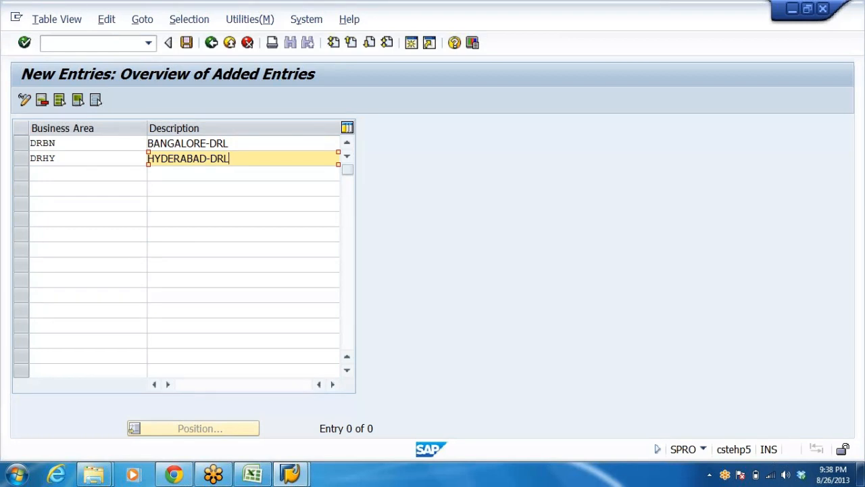
key(Tab)
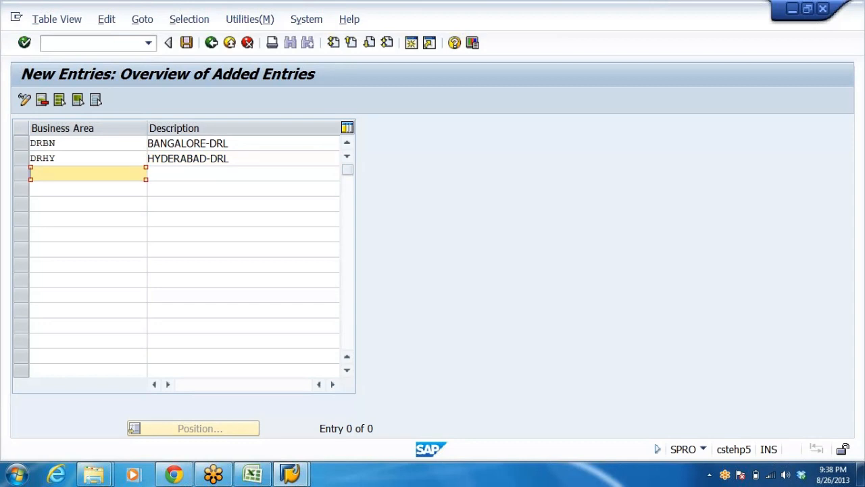
Add a third business area DRCH with the description CHENNAI-DRL and save the new entries.
text(DR)
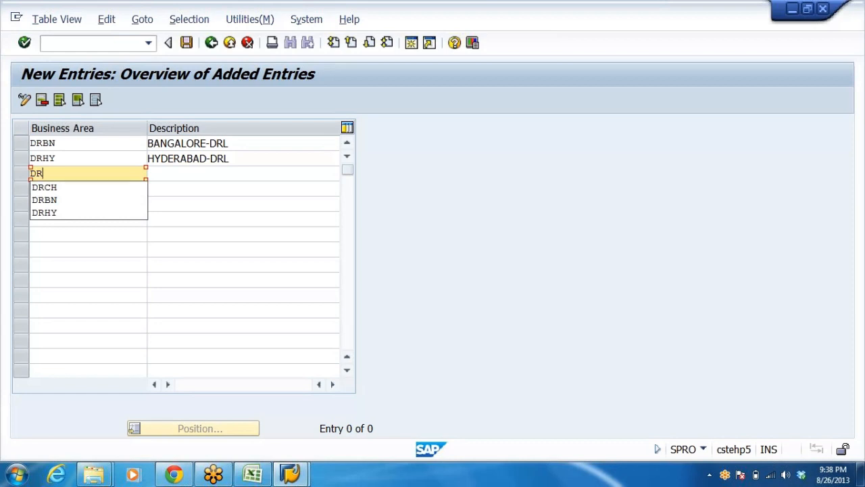
text(CH)
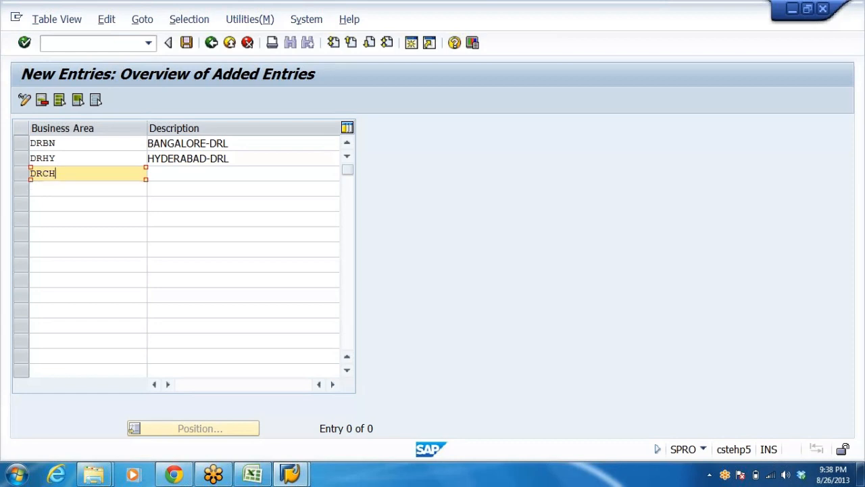
key(Tab)
text(C)
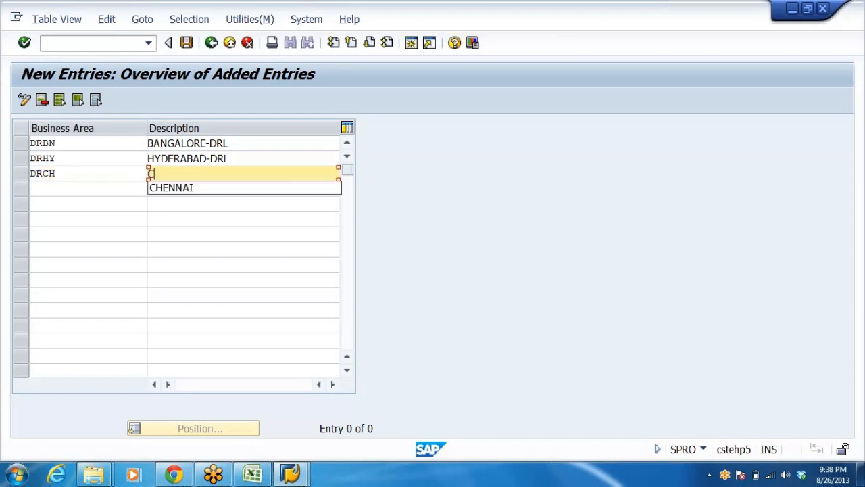
click(169, 188)
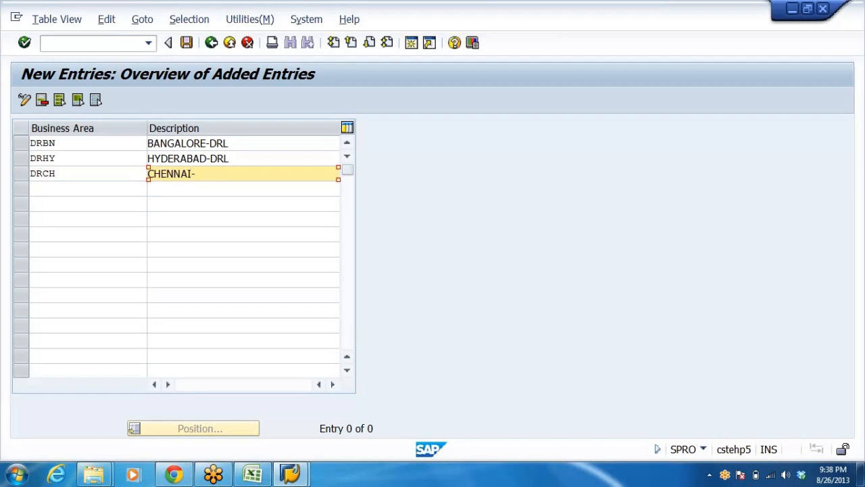
text(-DRL)
click(187, 43)
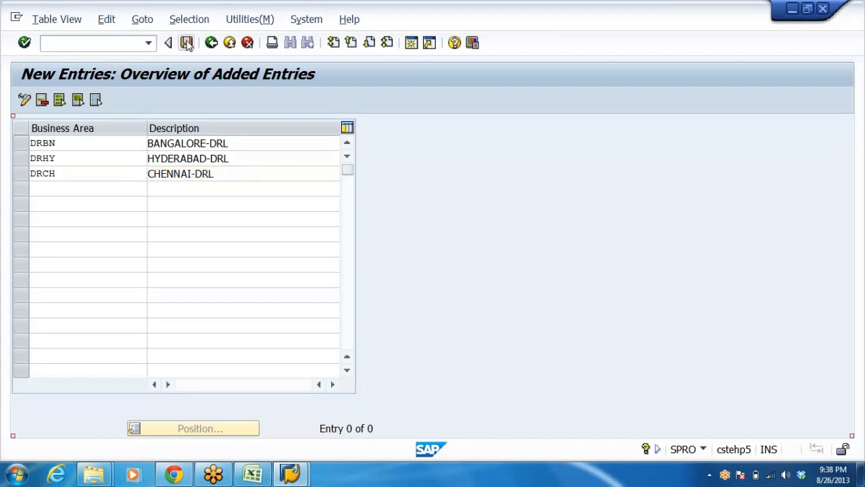
Return to the implementation guide and collapse the Financial Accounting, Definition and Enterprise Structure nodes.
click(211, 42)
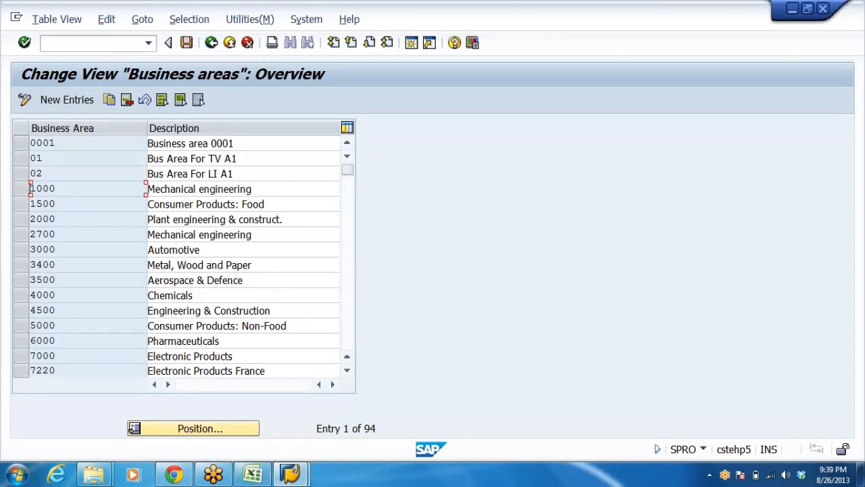
click(211, 42)
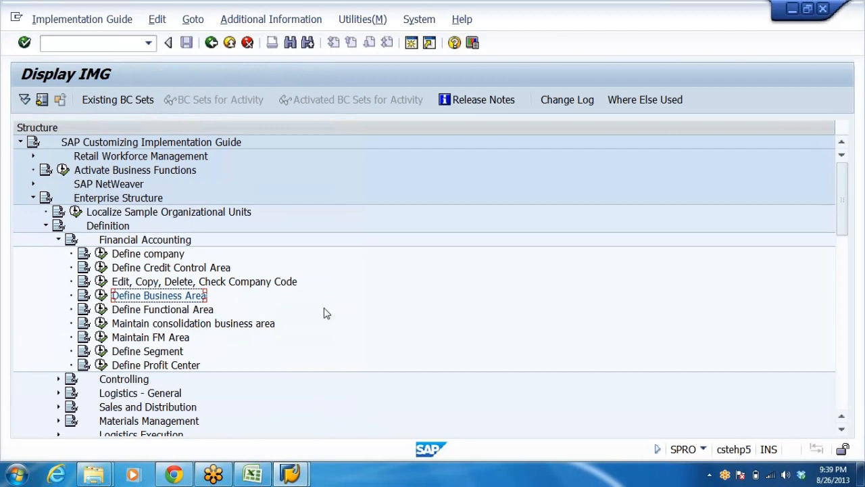
click(58, 239)
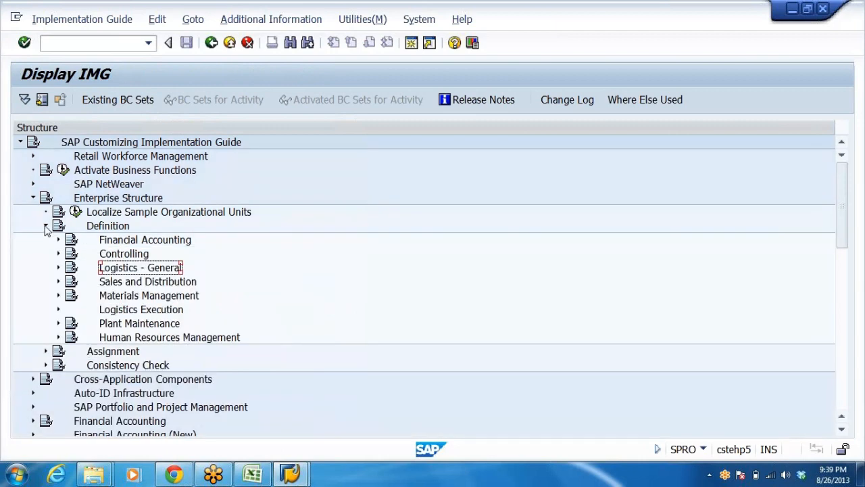
click(45, 226)
click(33, 198)
Switch to the DRL_GRP workbook in Excel and review configuration steps 5 to 8, from chart of accounts to retained earnings account.
click(252, 473)
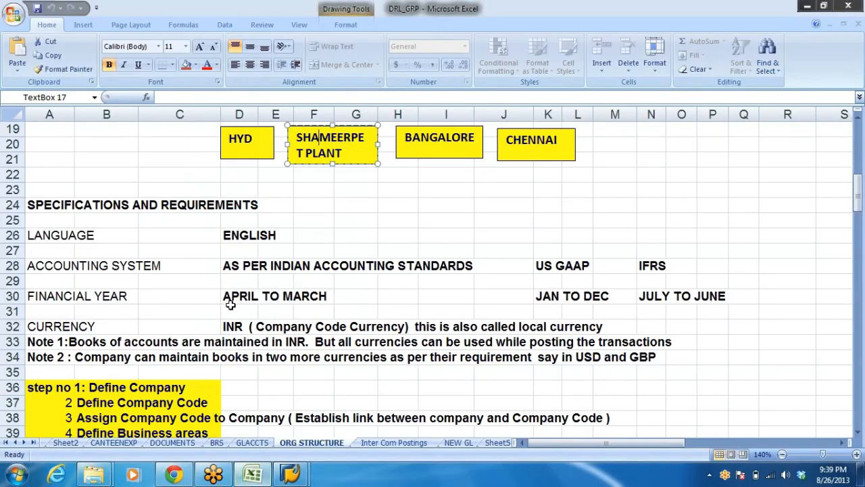
scroll(265, 285, down, 5)
scroll(265, 285, down, 4)
scroll(299, 202, up, 3)
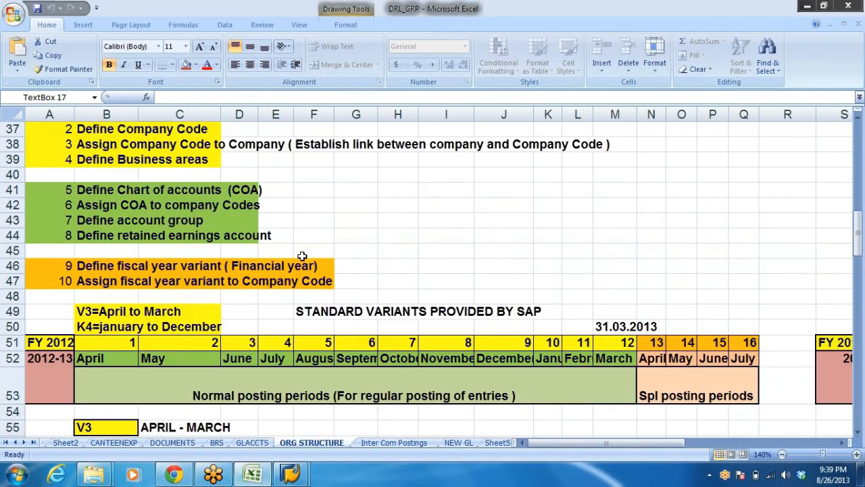
click(92, 189)
click(98, 205)
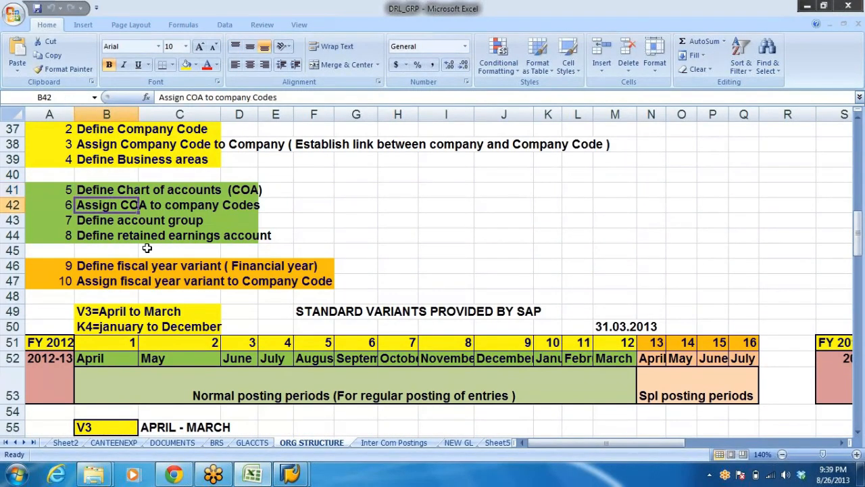
click(95, 221)
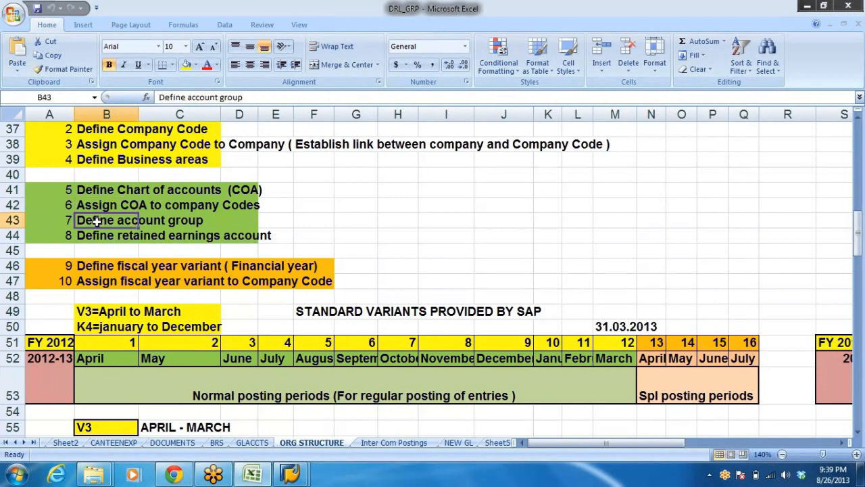
click(96, 236)
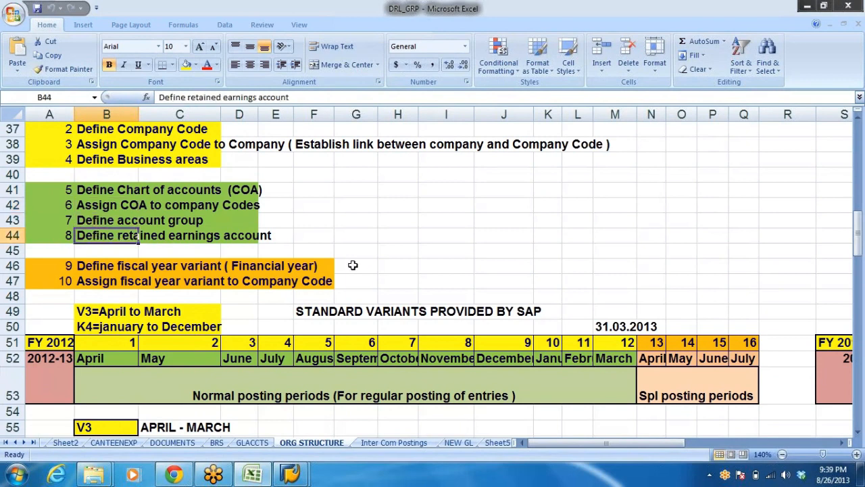
drag(87, 190, 285, 235)
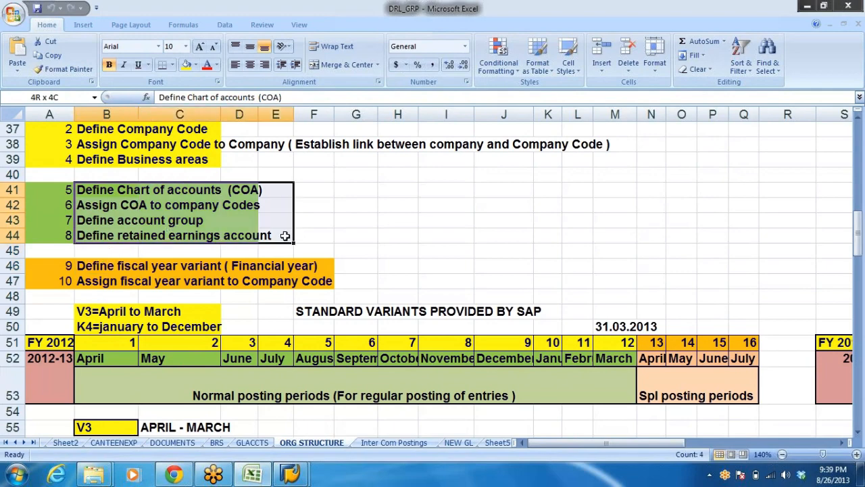
click(380, 223)
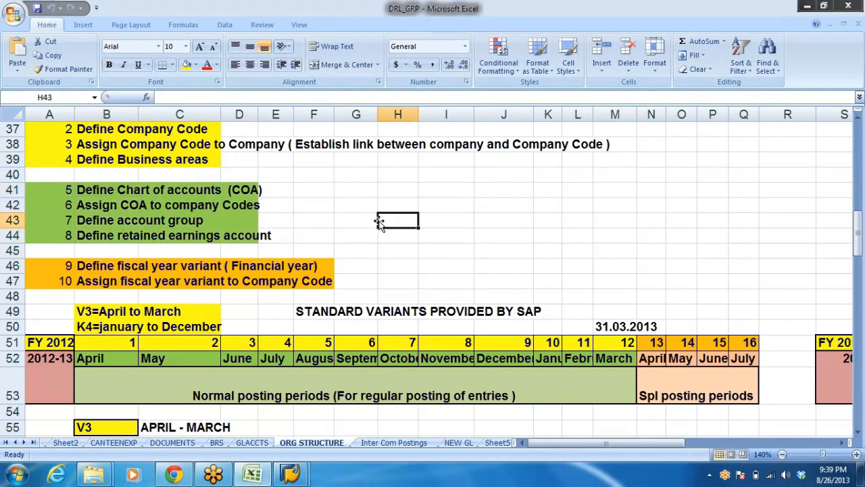
Return to SAP and expand Financial Accounting (New) down to General Ledger Accounting (New) in the implementation guide.
key(alt+Tab)
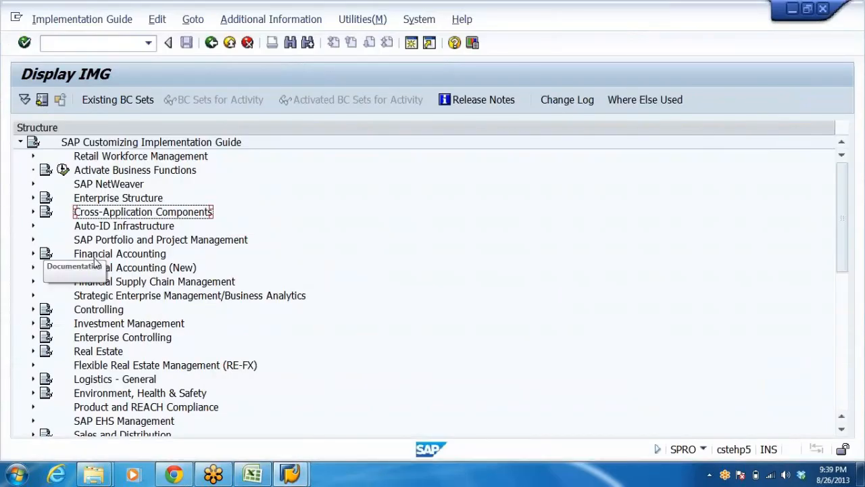
click(98, 200)
click(33, 197)
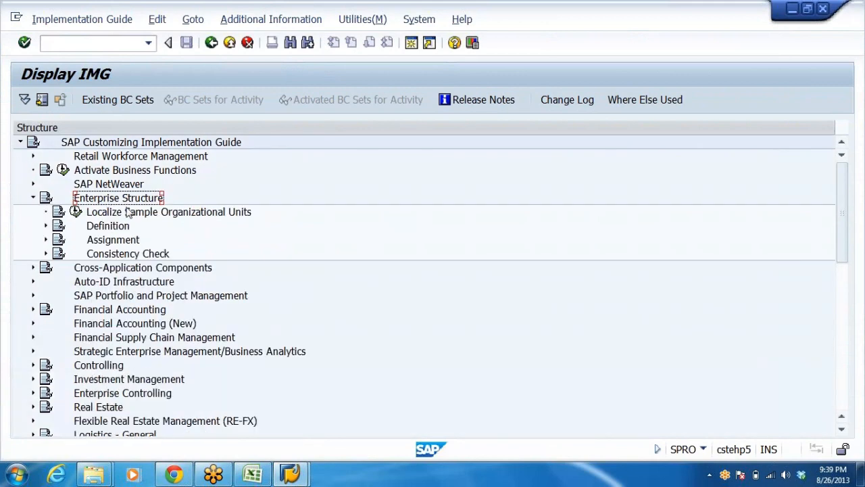
scroll(257, 245, down, 2)
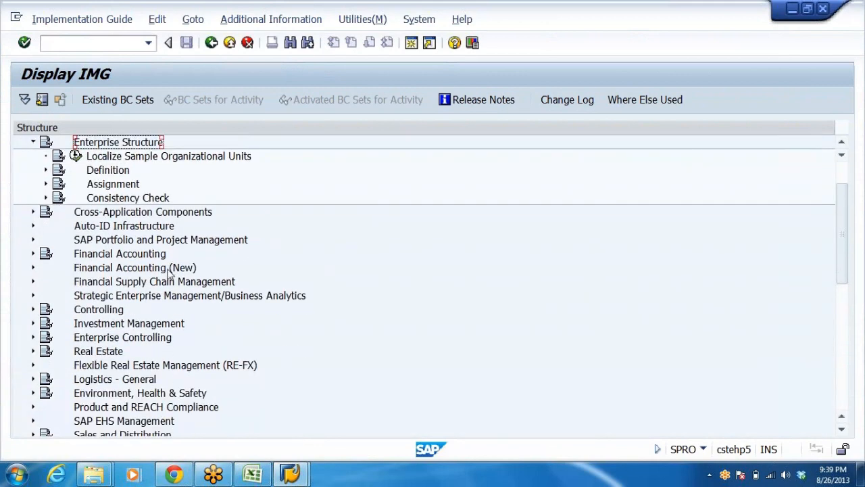
click(174, 269)
key(Right)
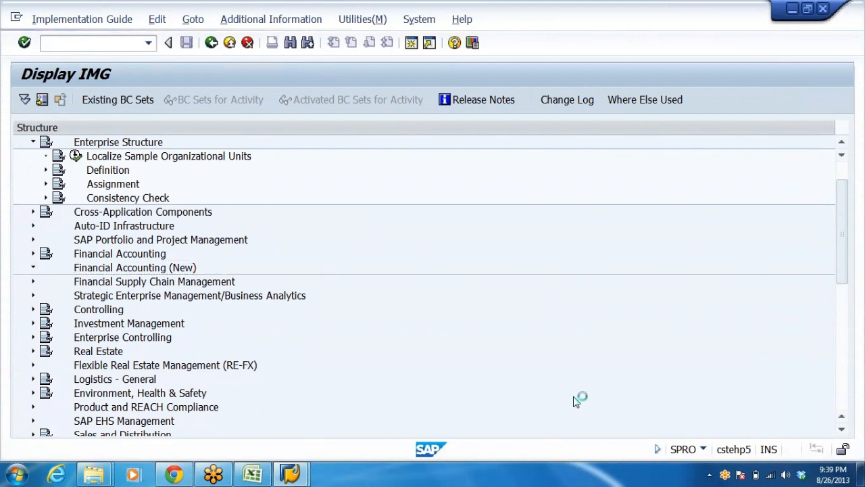
key(Down)
key(Down)
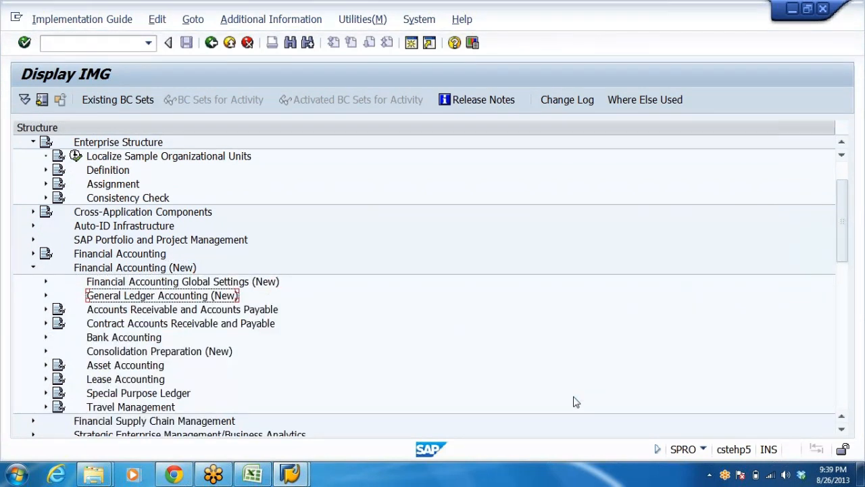
key(Right)
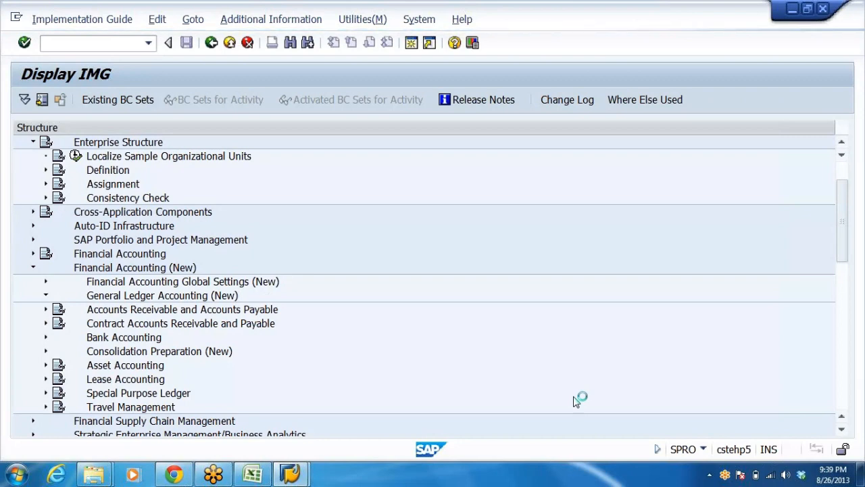
Expand Master Data, G/L Accounts and Preparations, and select the Edit Chart of Accounts List activity.
key(Down)
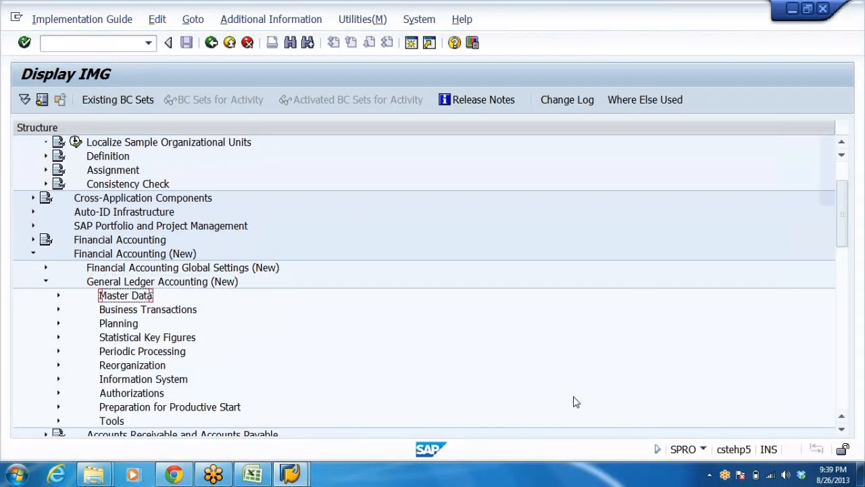
key(Right)
key(Down)
key(Right)
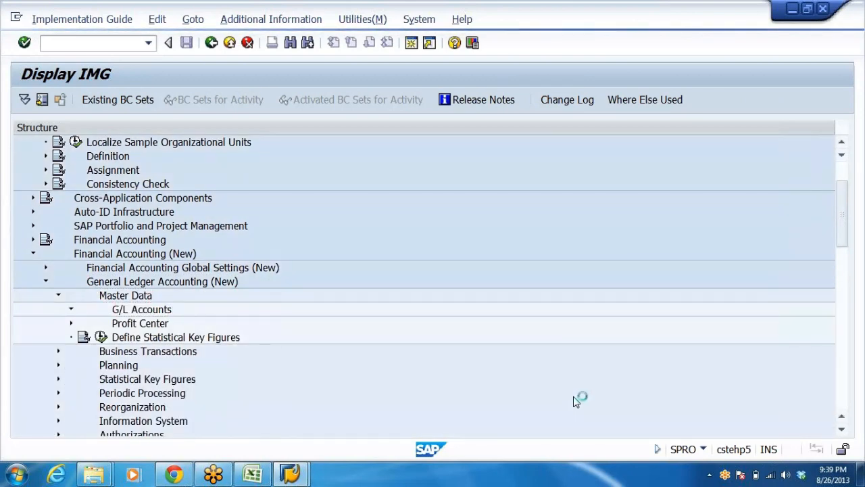
key(Down)
key(Right)
key(Down)
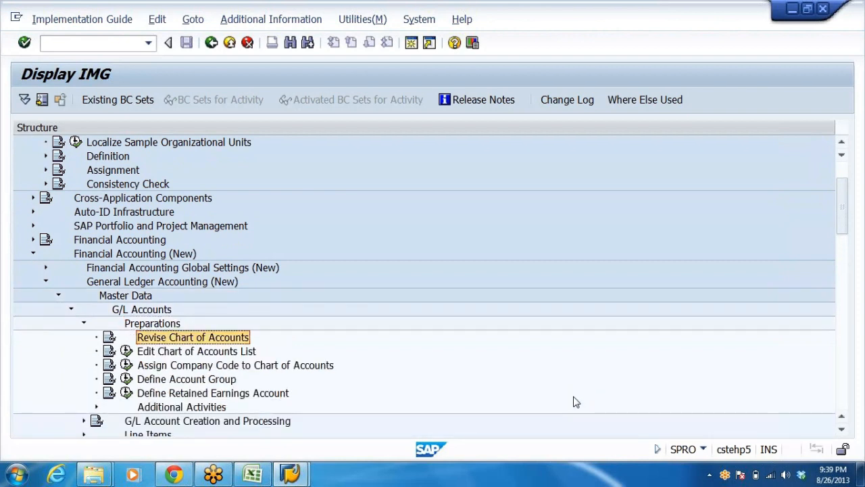
key(Down)
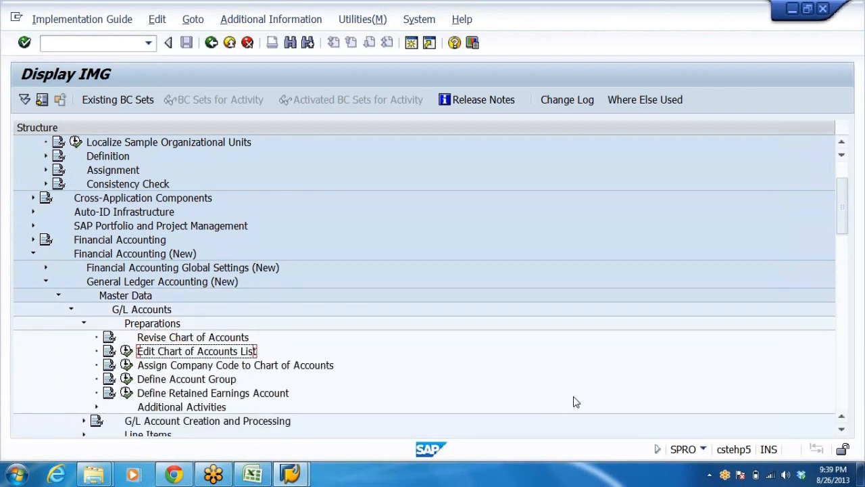
Compare steps 5 to 8 of the Excel checklist with the chart of accounts, account group and retained earnings activities under Preparations.
key(alt+Tab)
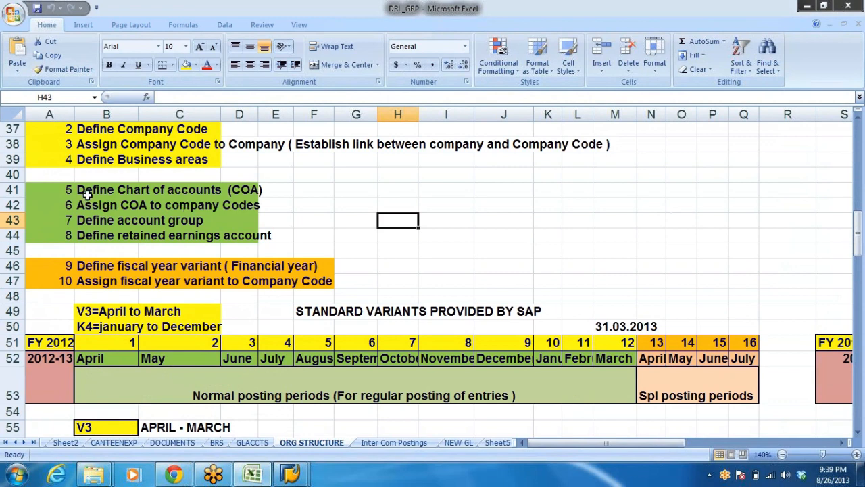
key(alt+Tab)
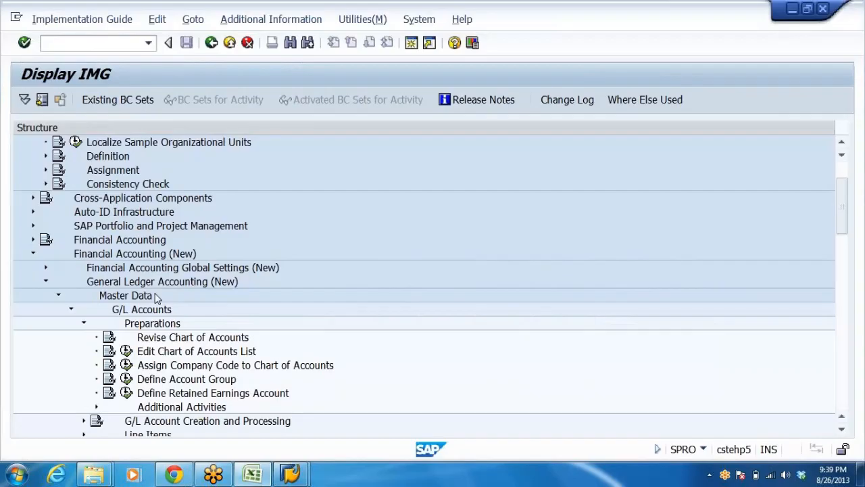
click(146, 352)
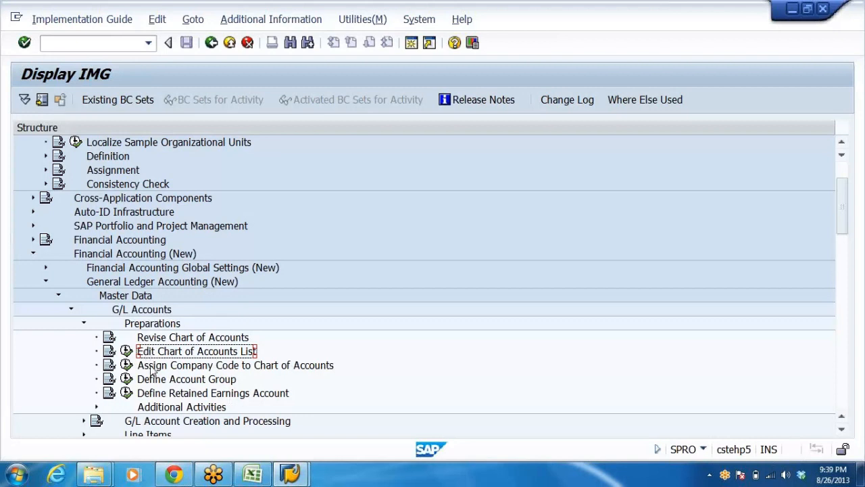
click(152, 367)
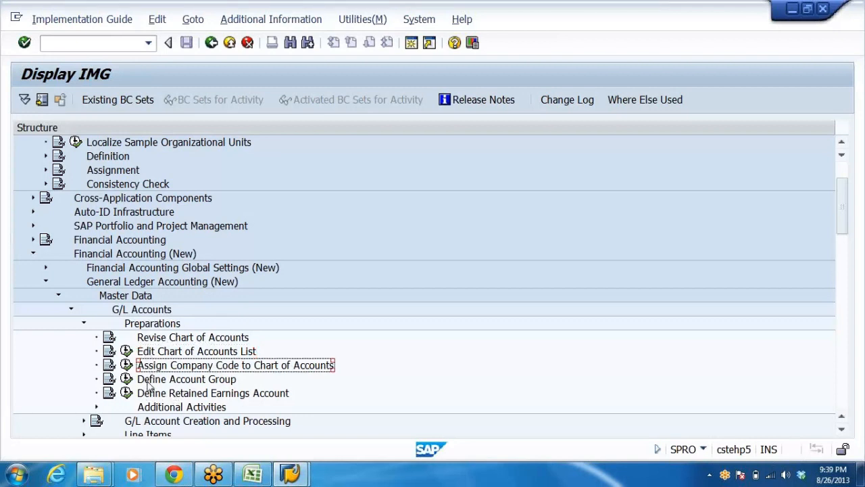
click(147, 380)
click(160, 395)
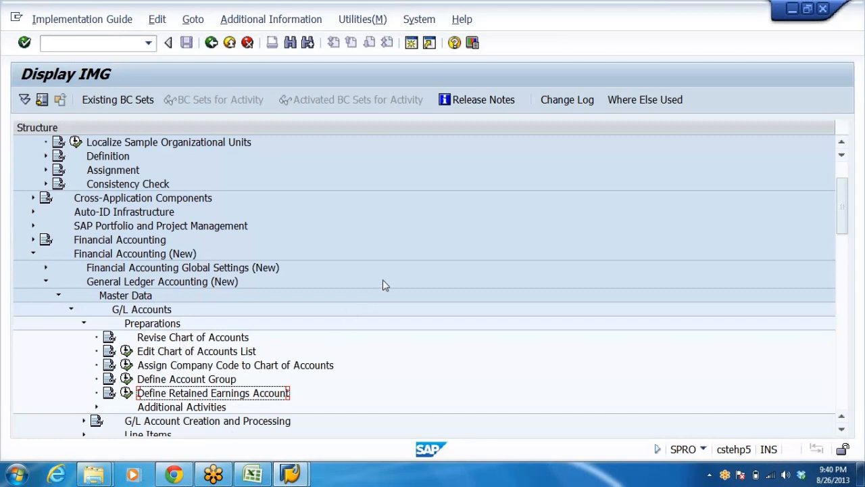
Open the Edit Chart of Accounts List activity and start a new chart of accounts entry.
scroll(383, 284, down, 3)
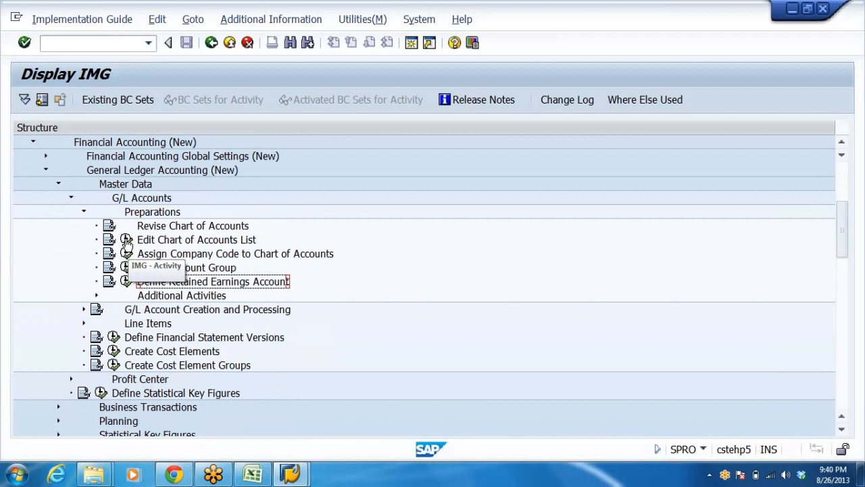
click(126, 240)
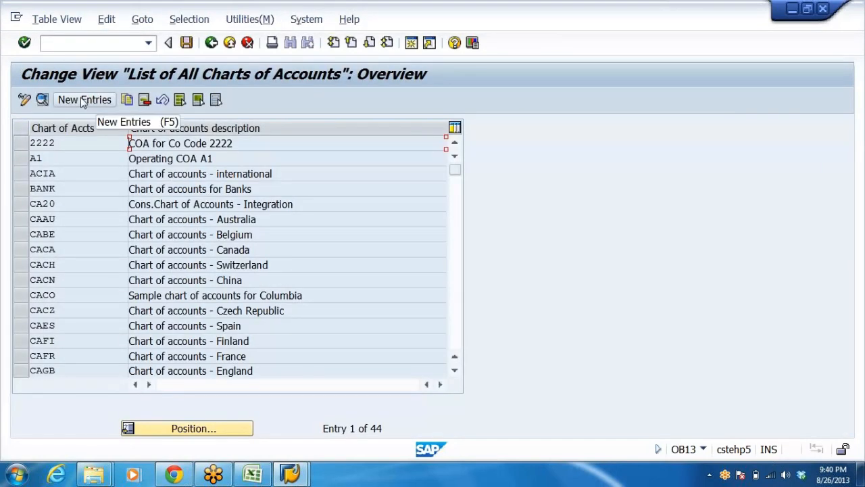
click(81, 100)
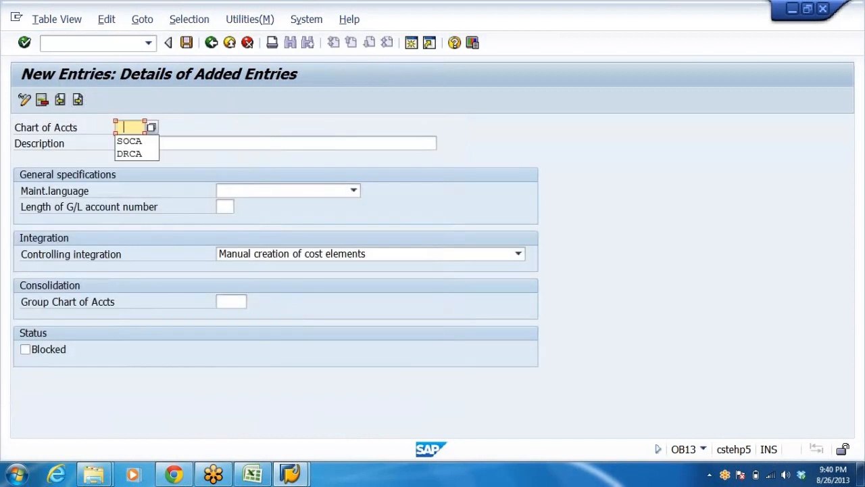
Enter chart of accounts DRCA with the description CHART OF ACCOUNTS FOR DRL GRP.
click(135, 154)
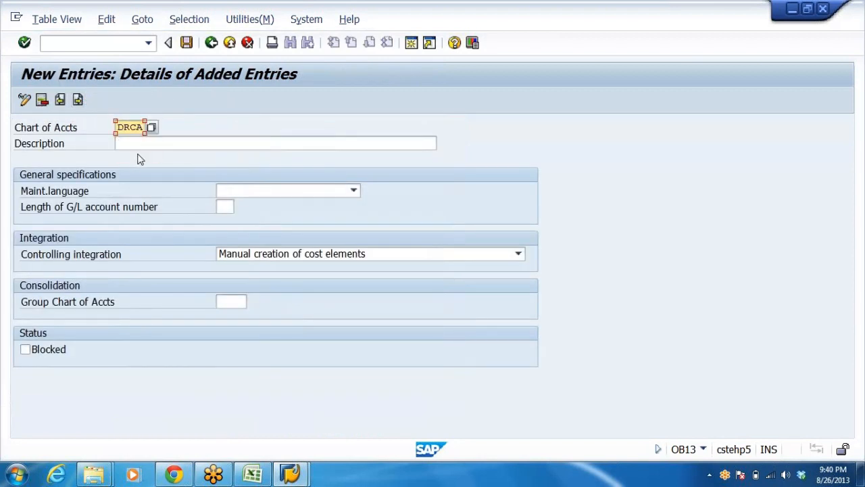
key(Tab)
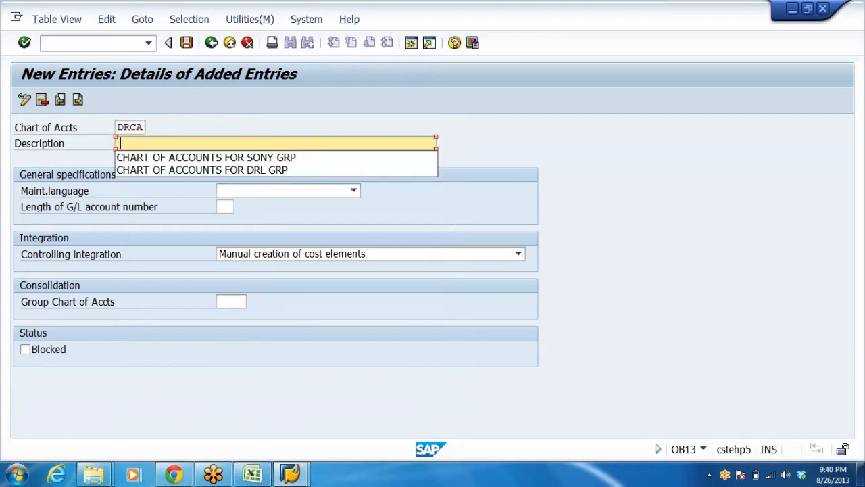
click(157, 170)
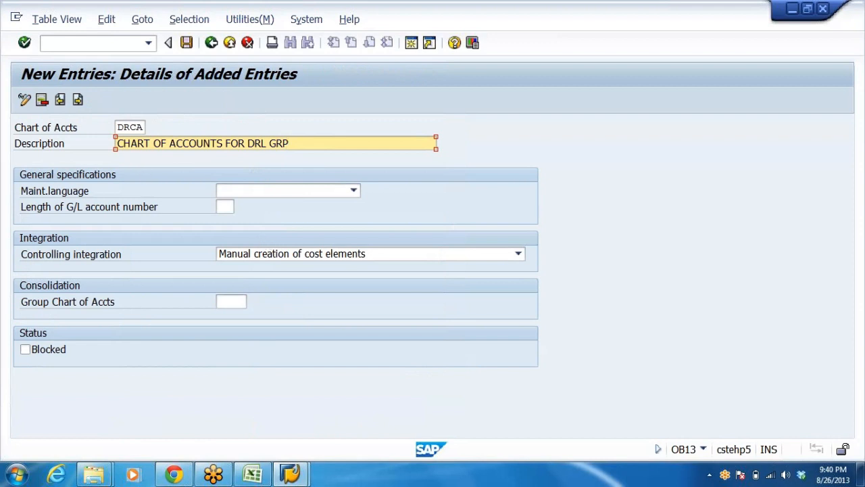
key(ctrl+a)
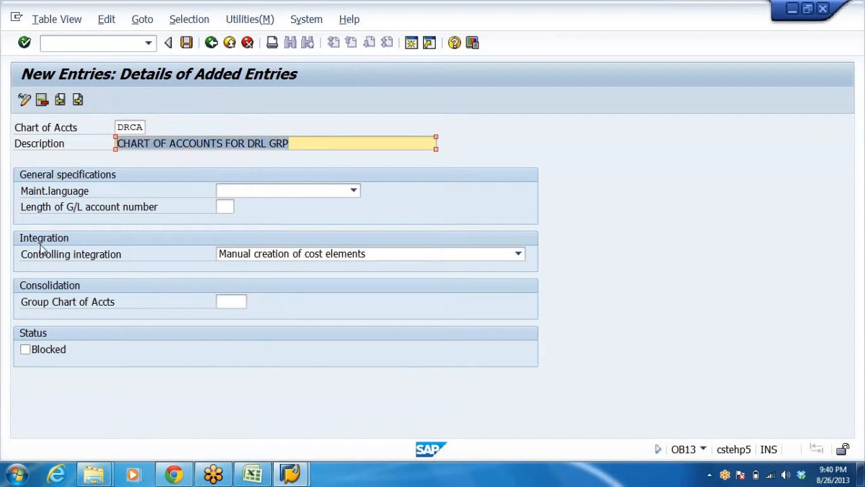
Set the maintenance language of the new chart of accounts to English.
click(57, 194)
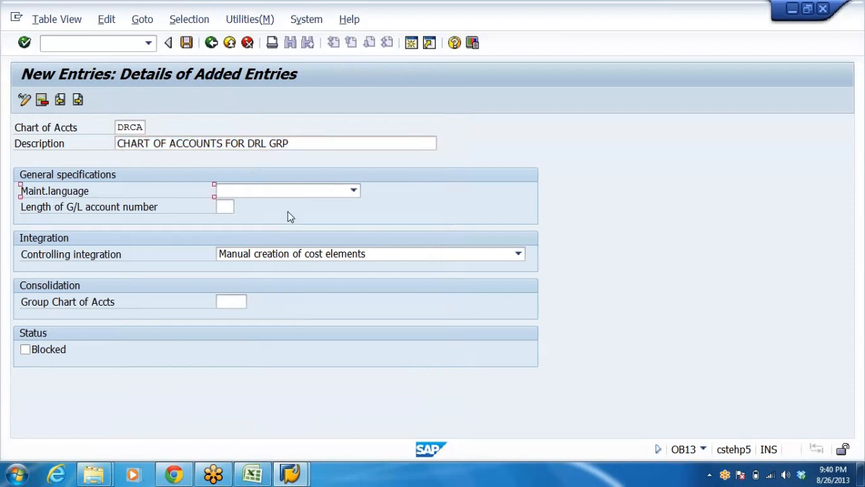
click(353, 190)
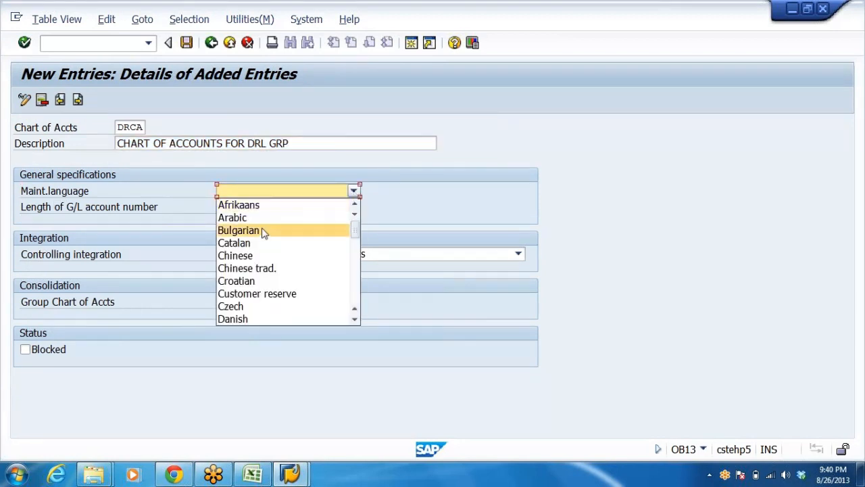
key(e)
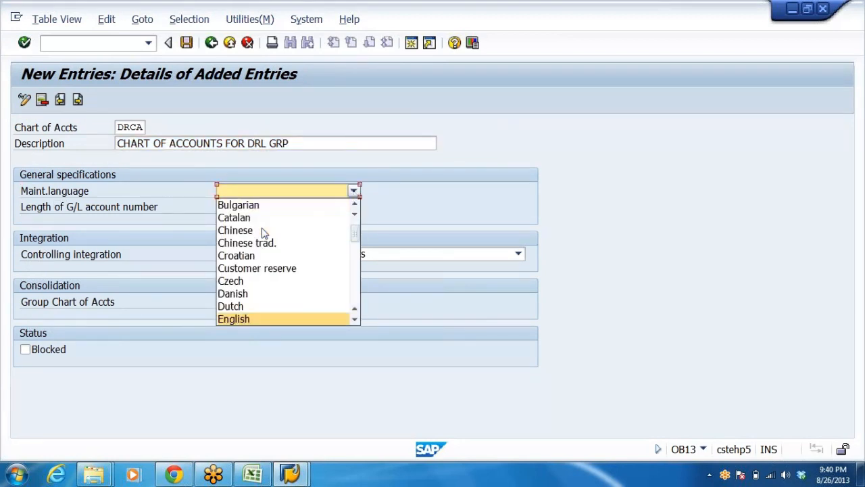
key(Return)
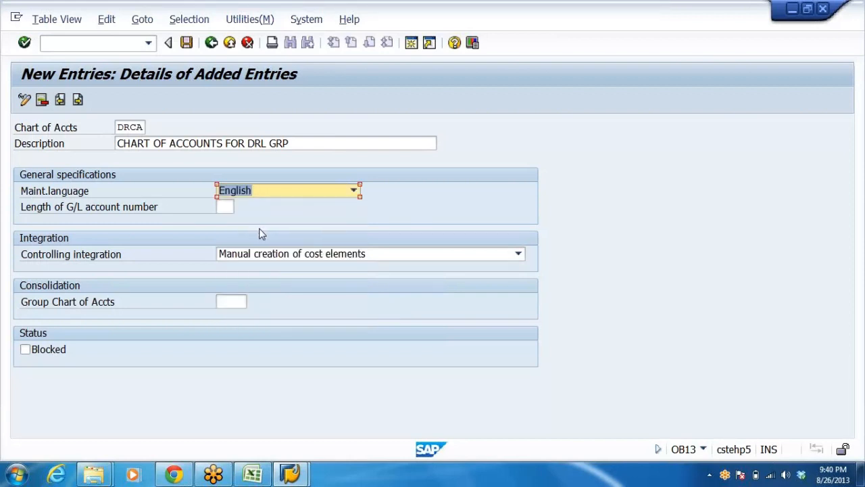
key(Tab)
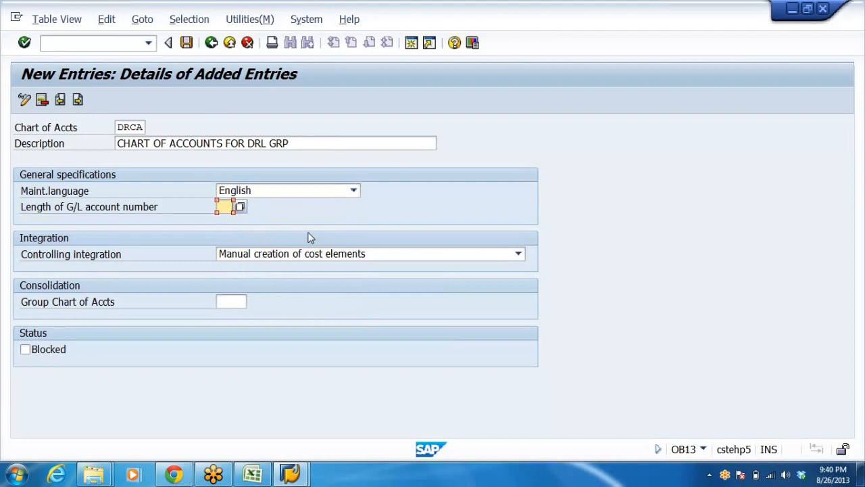
Switch to the DRL_GRP workbook in Excel and examine the From and To account number ranges on the ACC GRP sheet.
click(252, 473)
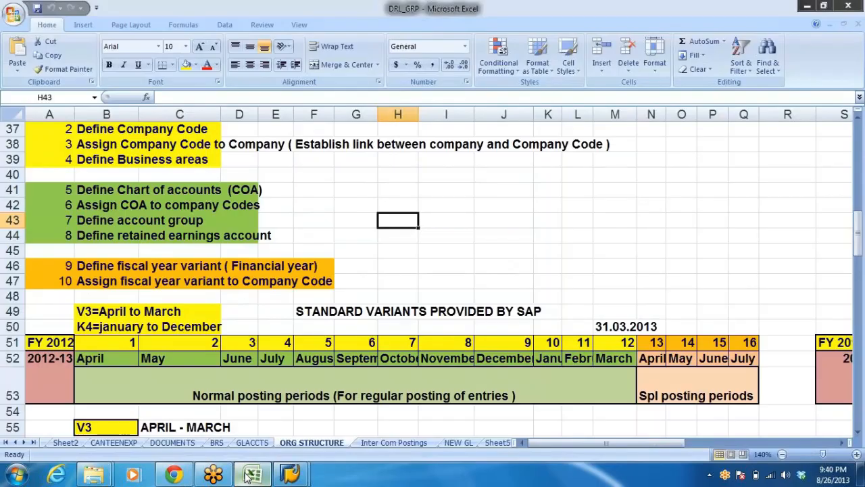
click(7, 443)
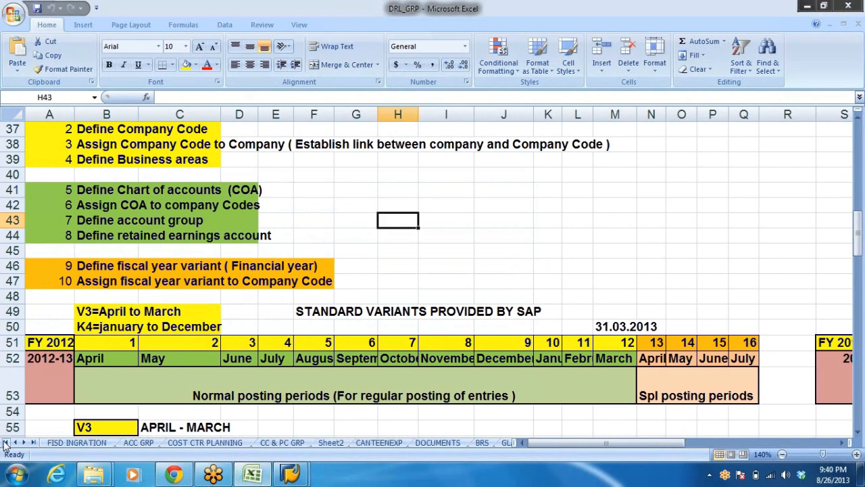
click(138, 442)
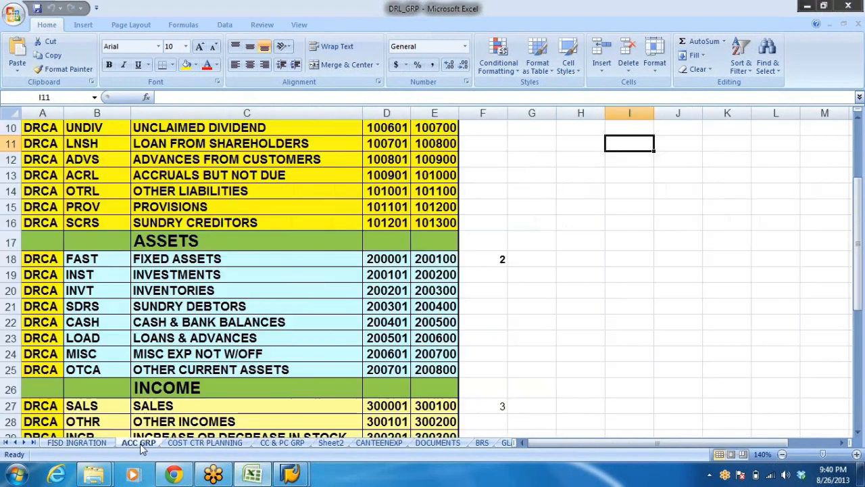
scroll(431, 254, up, 3)
click(376, 189)
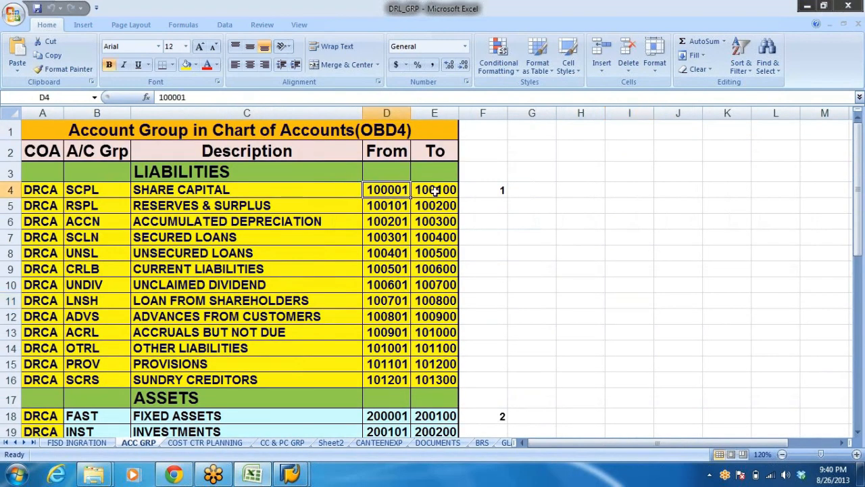
click(434, 192)
drag(386, 192, 436, 238)
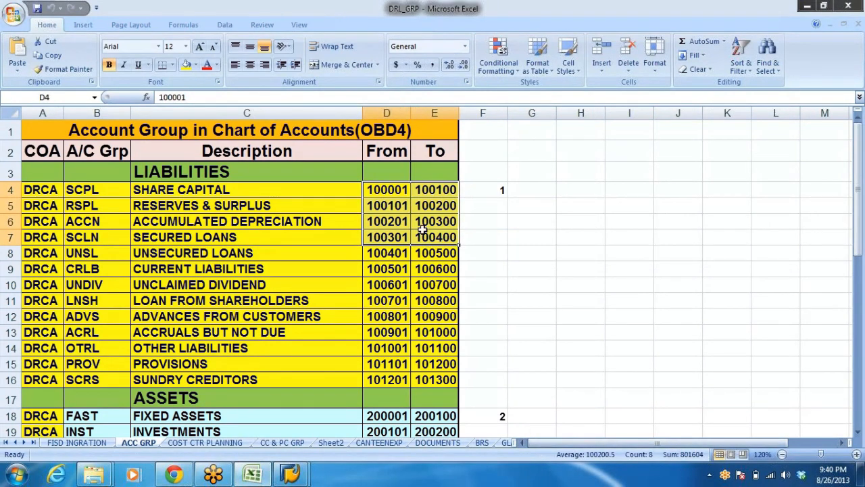
click(391, 190)
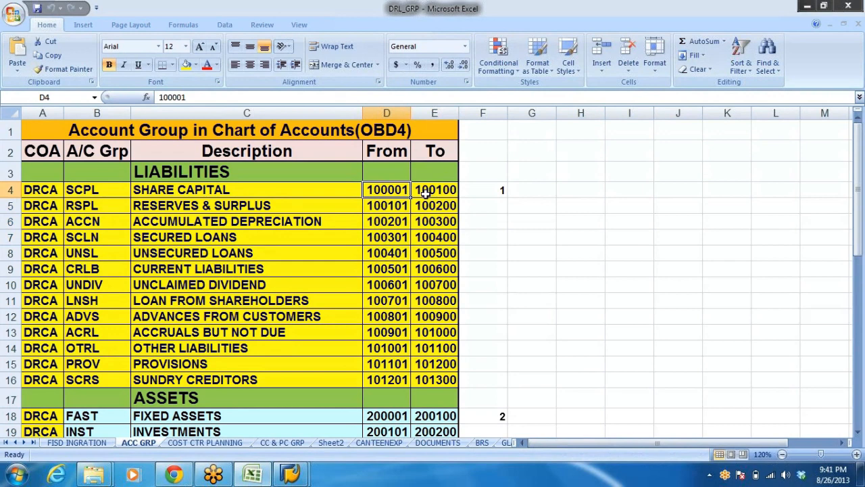
Return to SAP and set the length of the G/L account number to 6 for the new chart of accounts.
key(alt+Tab)
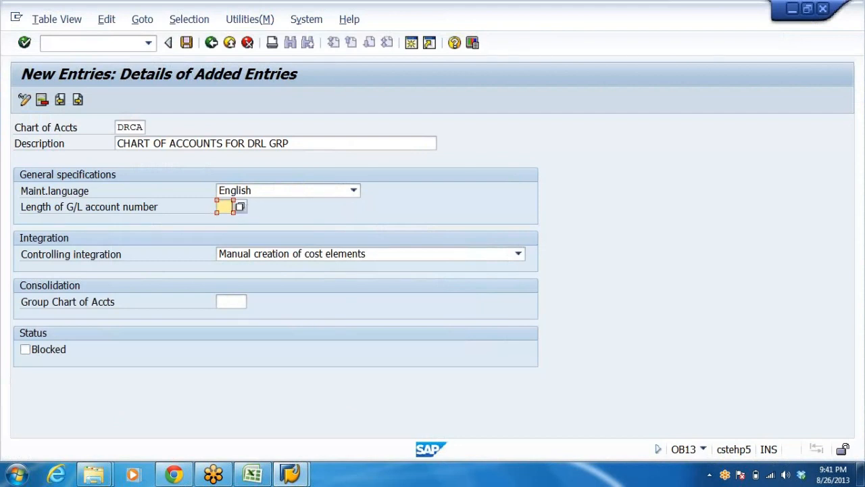
click(308, 194)
click(309, 194)
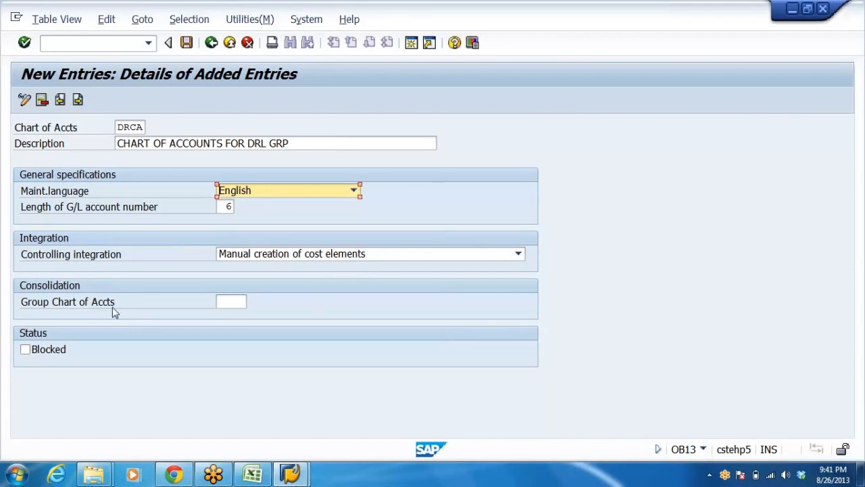
click(231, 302)
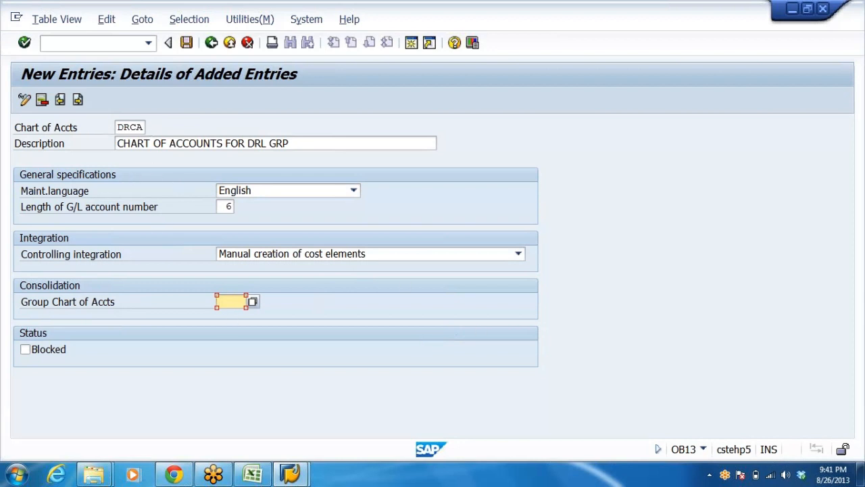
Check the new DRCA entry's code and description, then cancel the entry and discard its changes.
drag(118, 128, 163, 129)
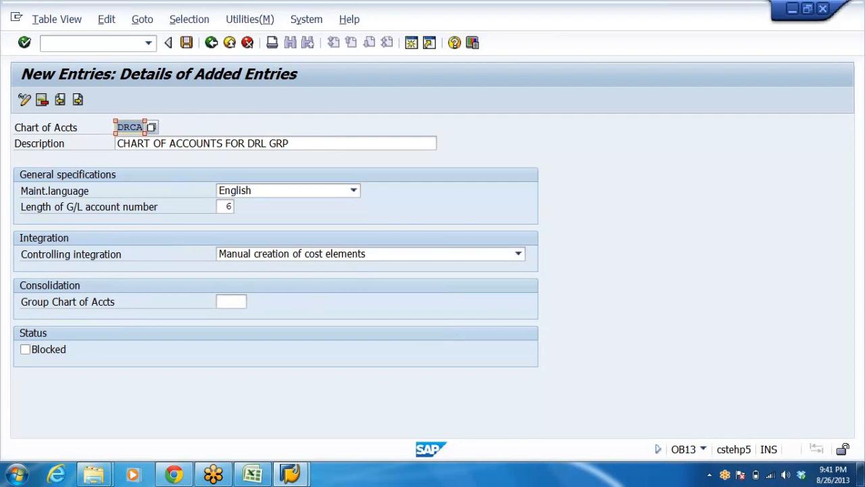
key(Tab)
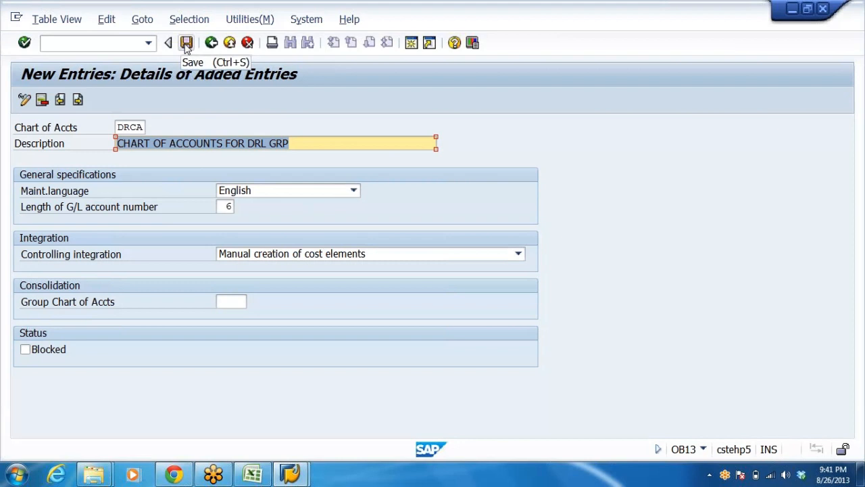
click(230, 42)
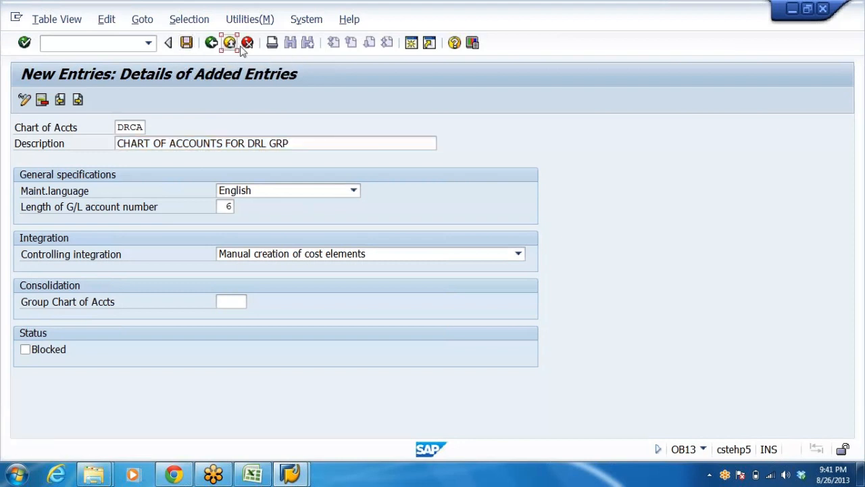
click(248, 43)
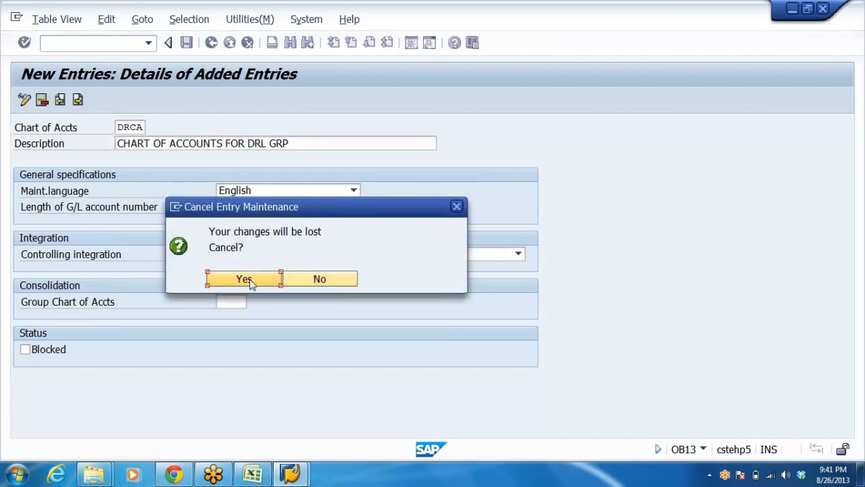
click(245, 279)
Position the chart of accounts list on DRCA and open that entry's details to review its code and description.
click(209, 430)
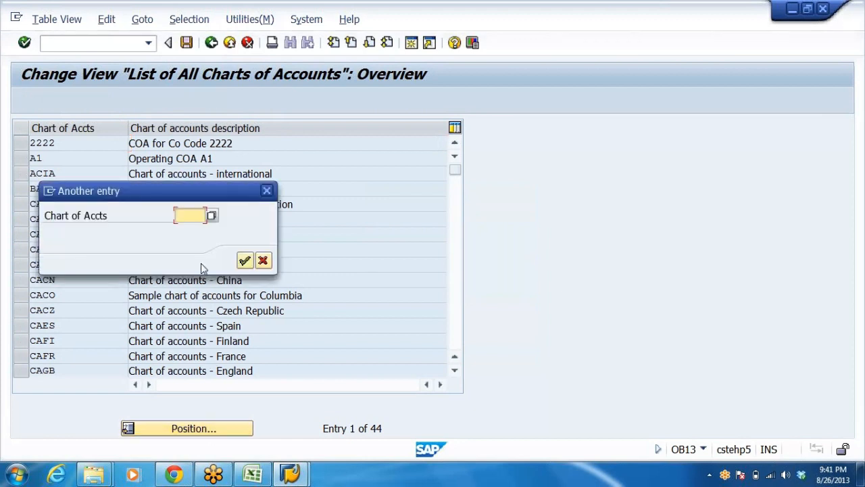
text(INCA)
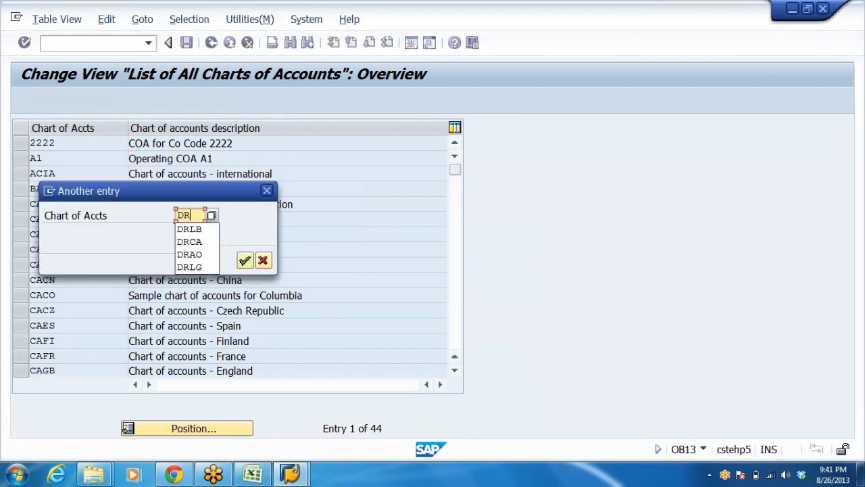
key(Return)
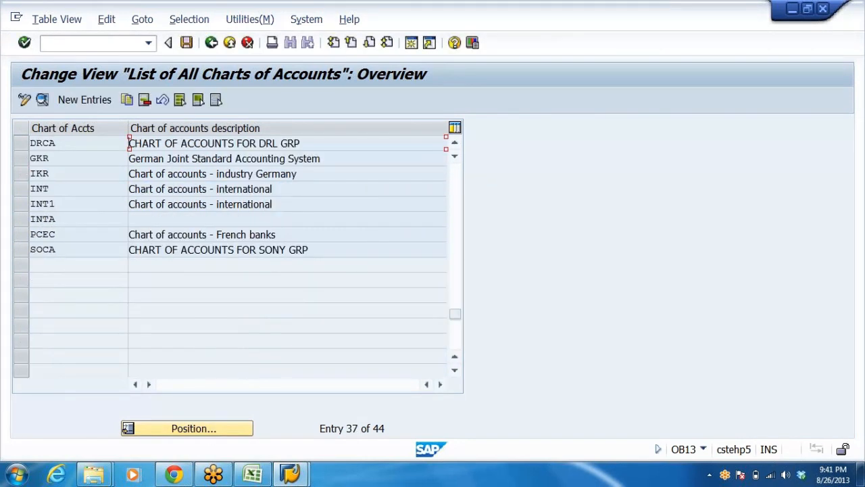
double_click(65, 145)
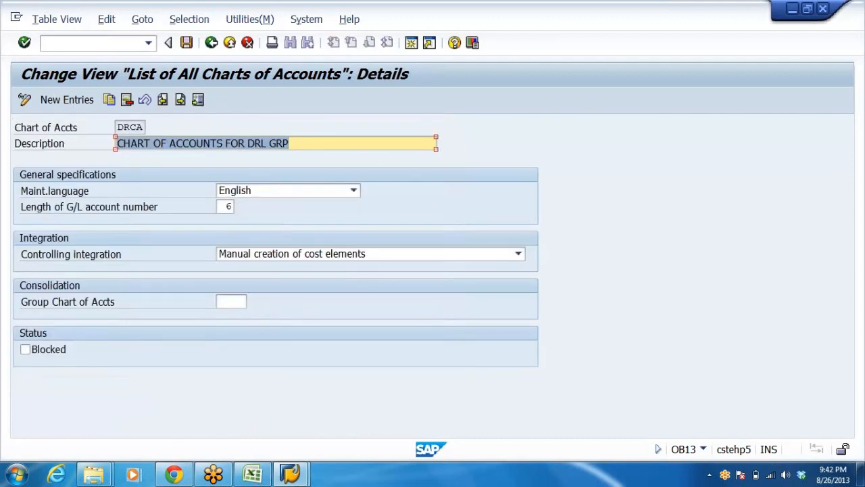
click(290, 143)
click(137, 127)
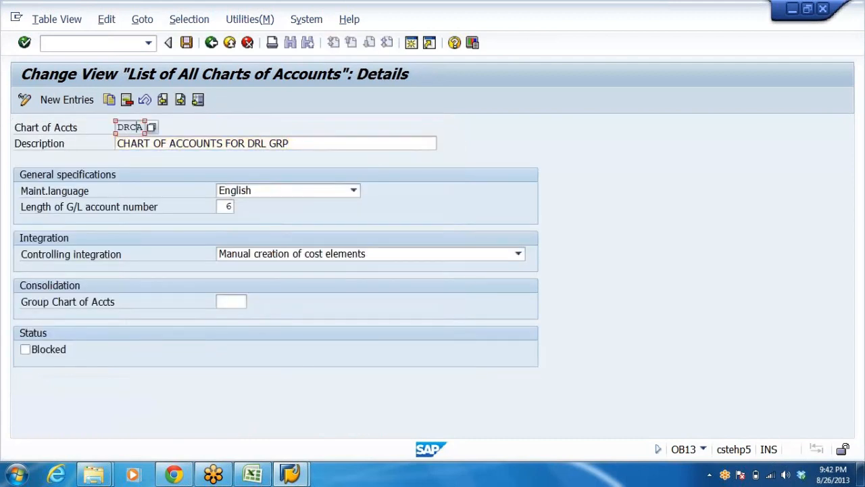
key(Tab)
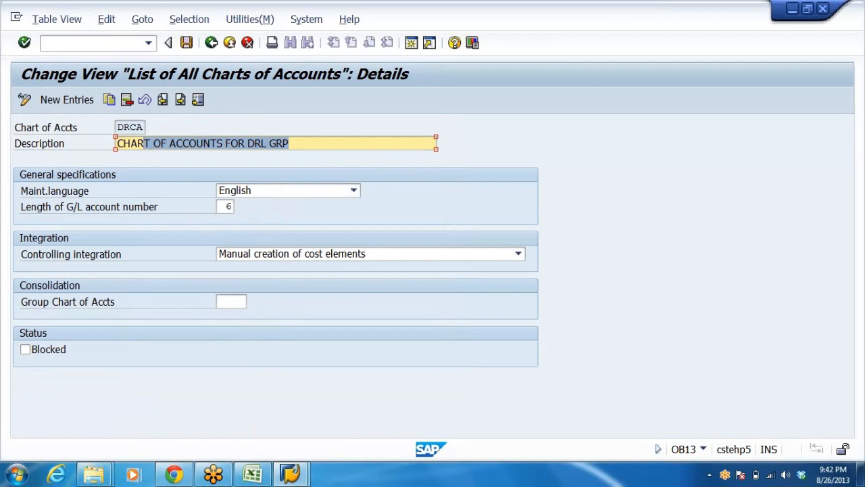
Save and leave the DRCA chart of accounts, and select the Assign Company Code to Chart of Accounts activity in the implementation guide.
click(187, 43)
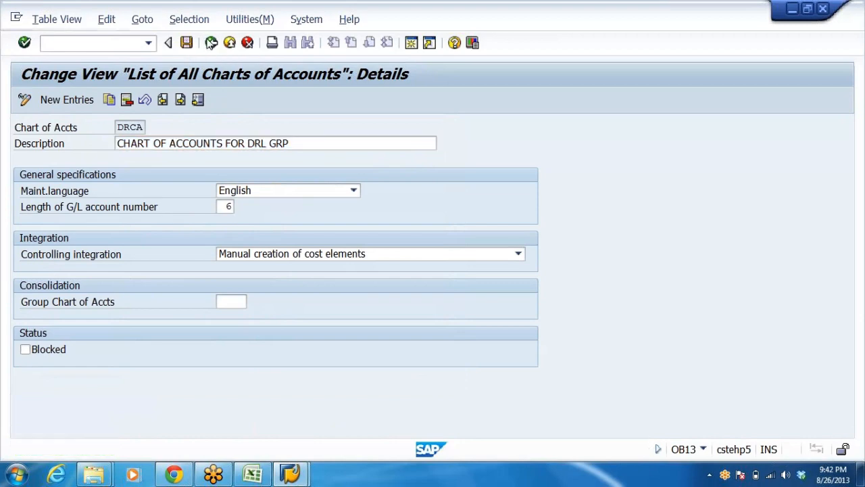
click(211, 43)
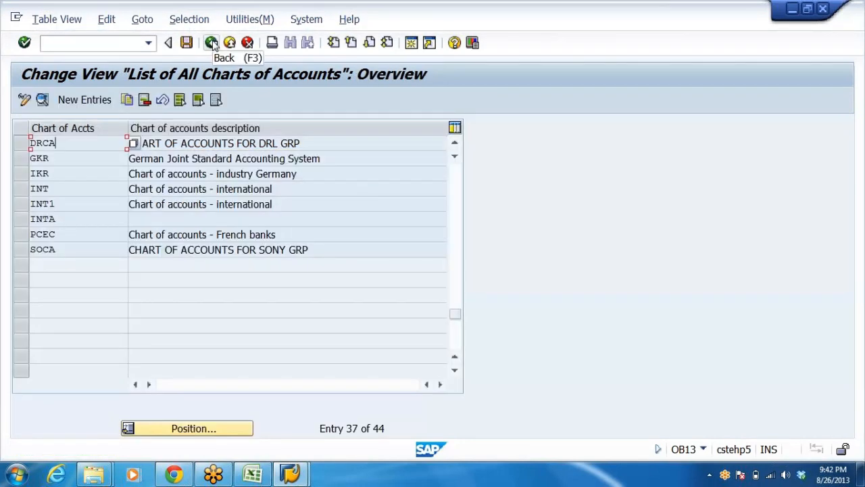
click(211, 43)
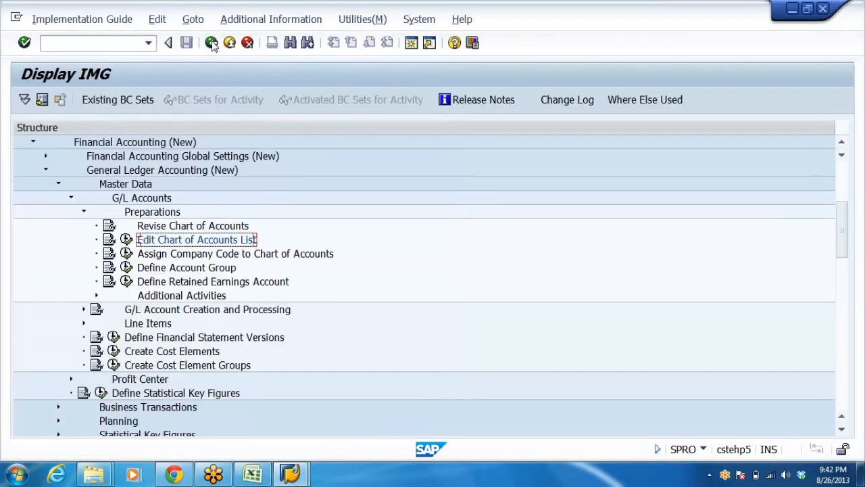
click(260, 258)
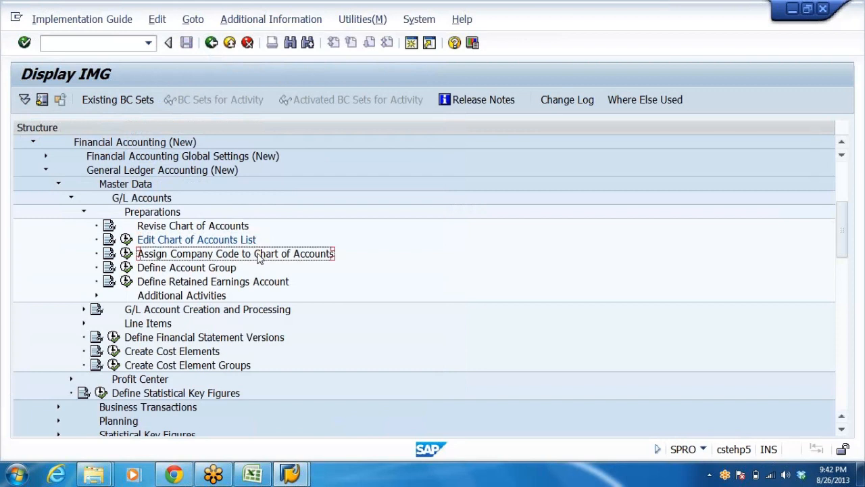
Open the Assign Company Code to Chart of Accounts activity, and consult the FI organisation structure diagram on Excel's ORG STRUCTURE sheet.
click(127, 254)
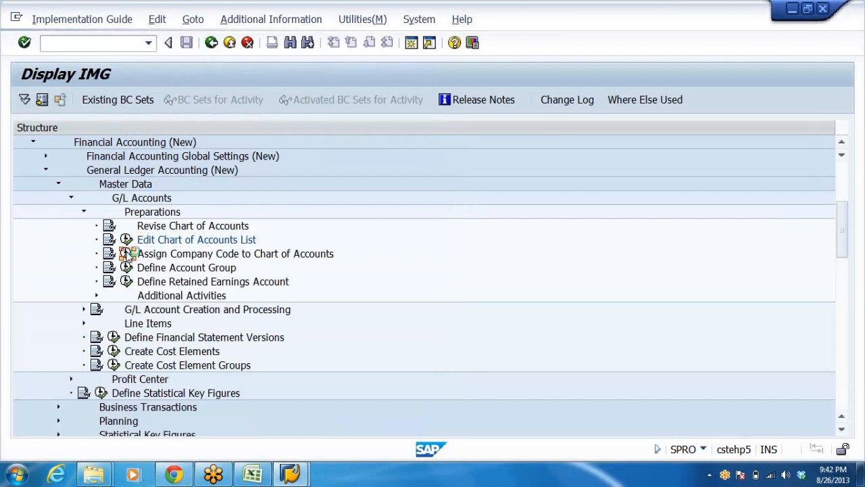
click(255, 475)
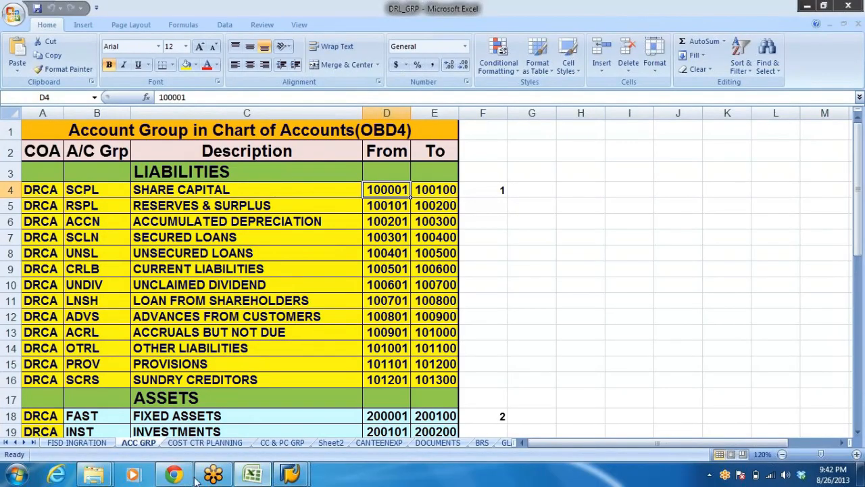
click(33, 442)
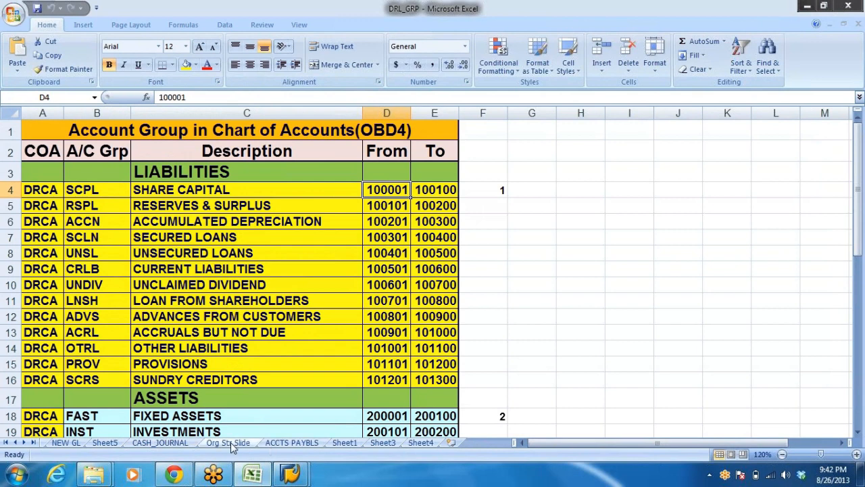
click(15, 442)
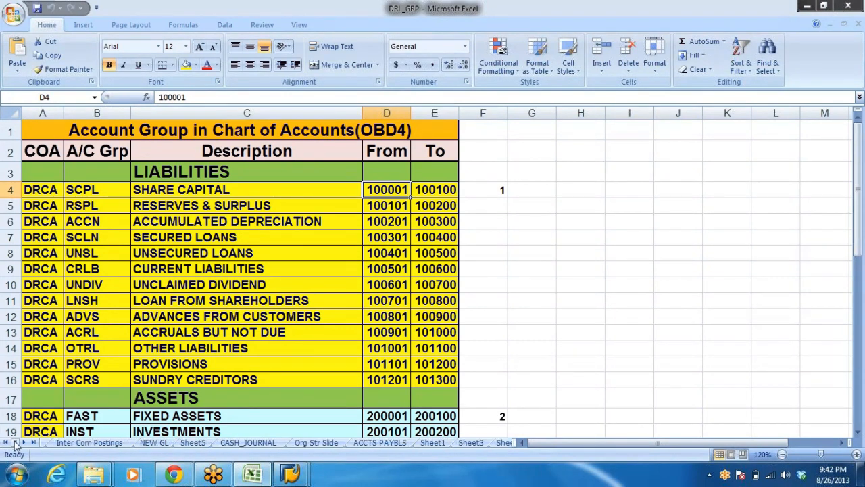
click(15, 442)
click(76, 443)
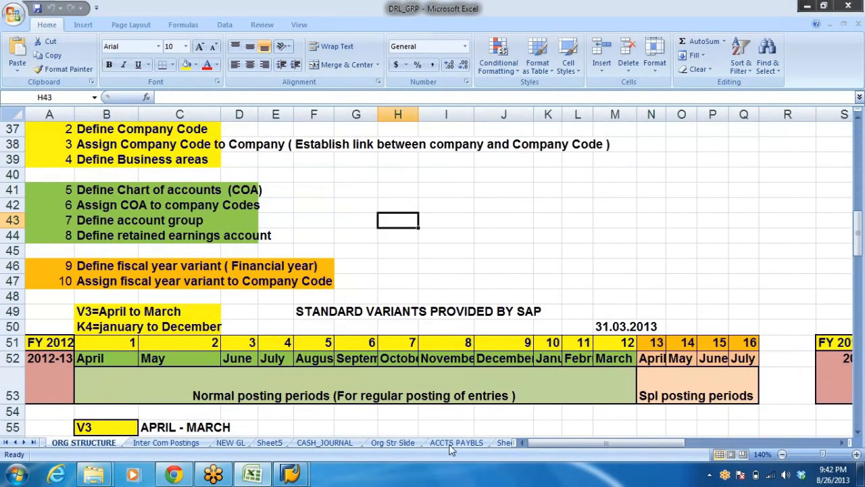
scroll(391, 282, up, 12)
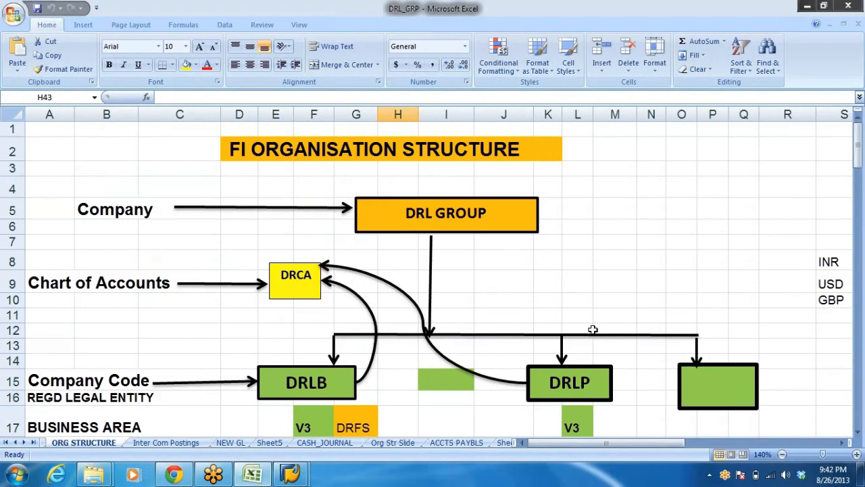
Return to SAP and position the company code assignment list on company code DRLB.
key(alt+Tab)
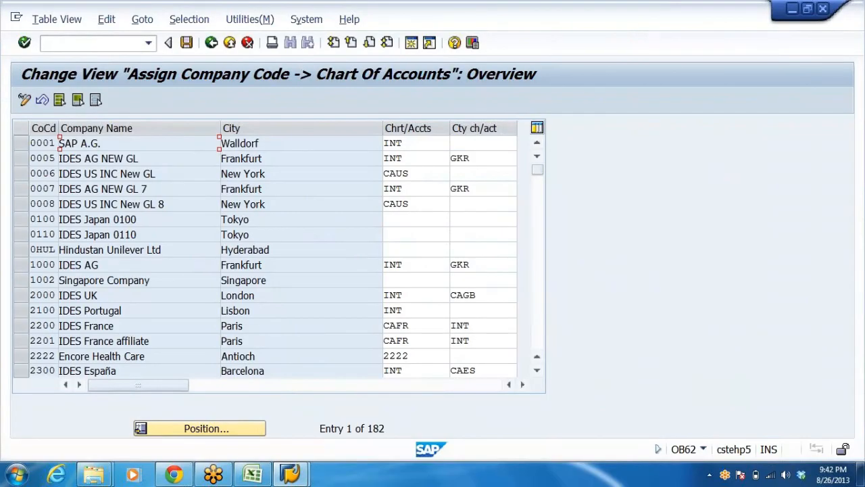
click(196, 431)
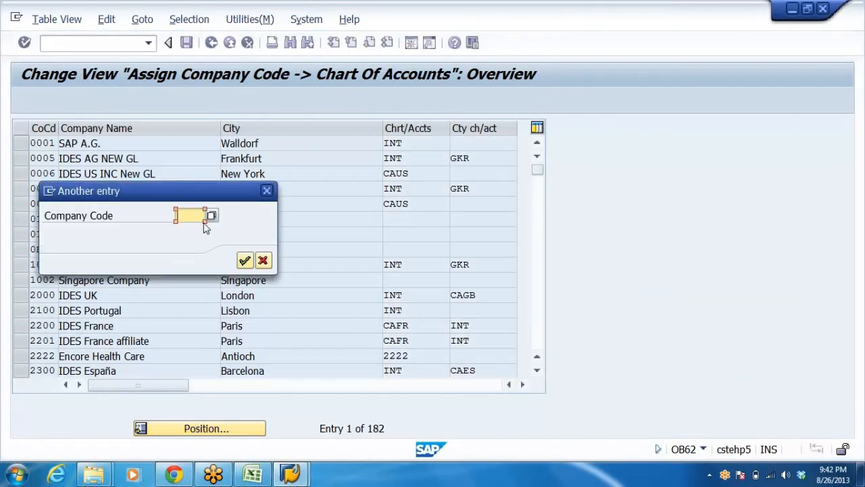
text(D)
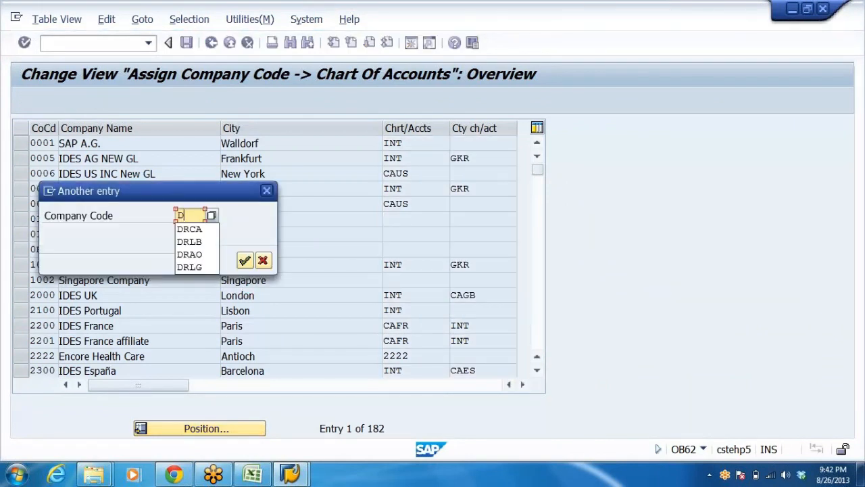
click(196, 238)
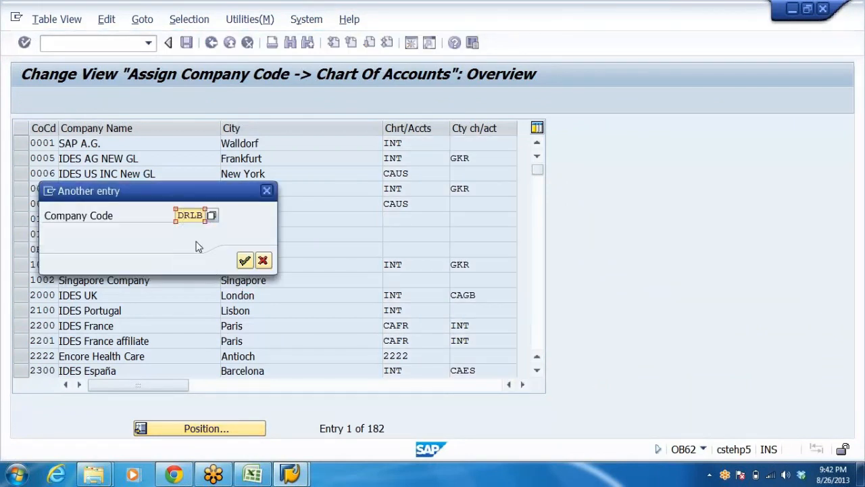
key(Return)
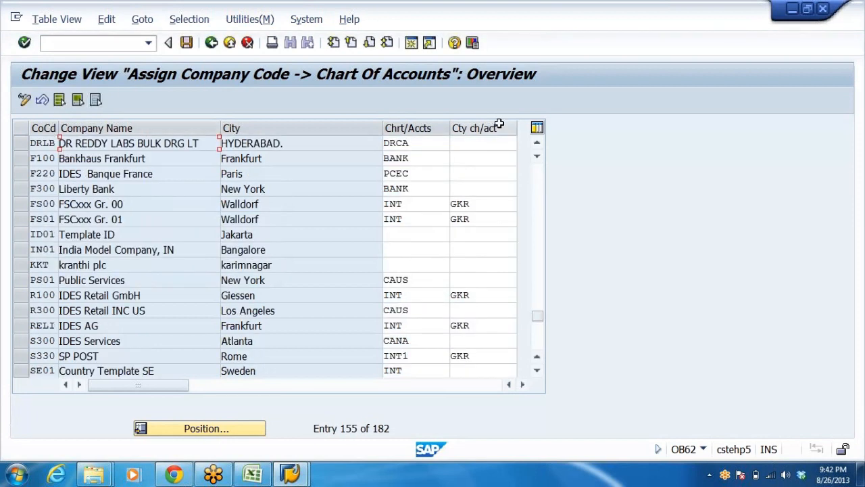
Clear the chart of accounts of company code DRLB and assign DRCA to it from the list of available charts.
double_click(397, 142)
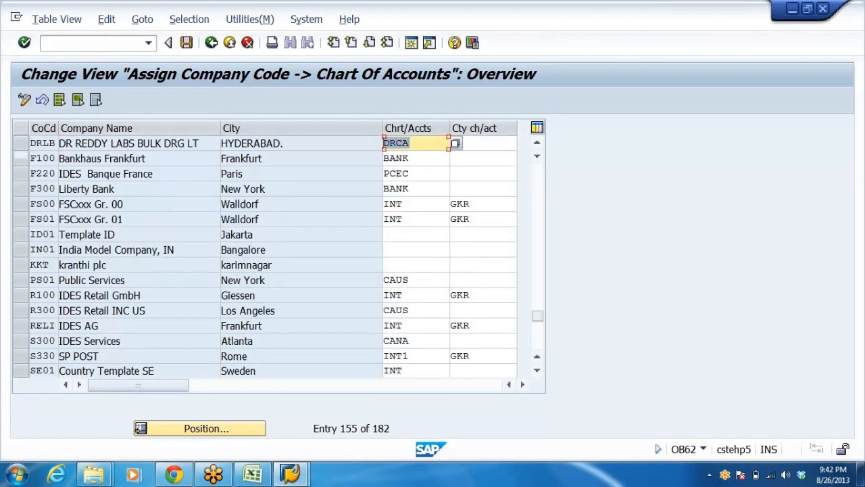
key(Delete)
click(42, 143)
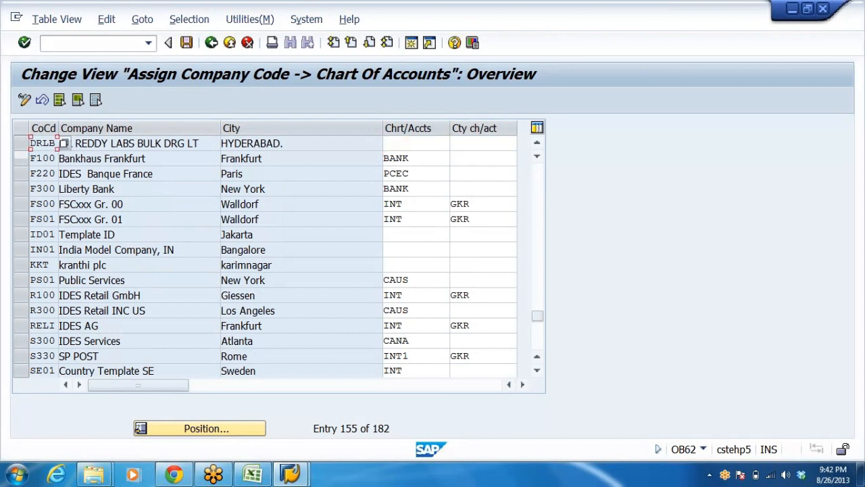
click(405, 144)
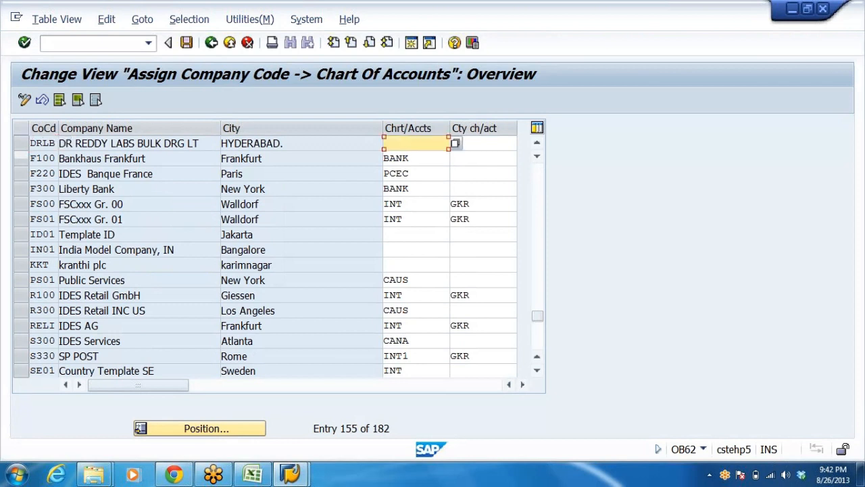
click(455, 143)
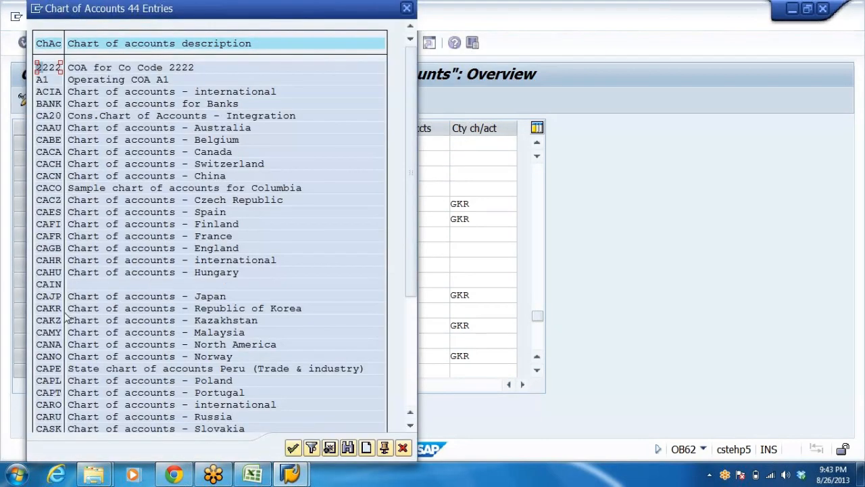
drag(409, 177, 414, 231)
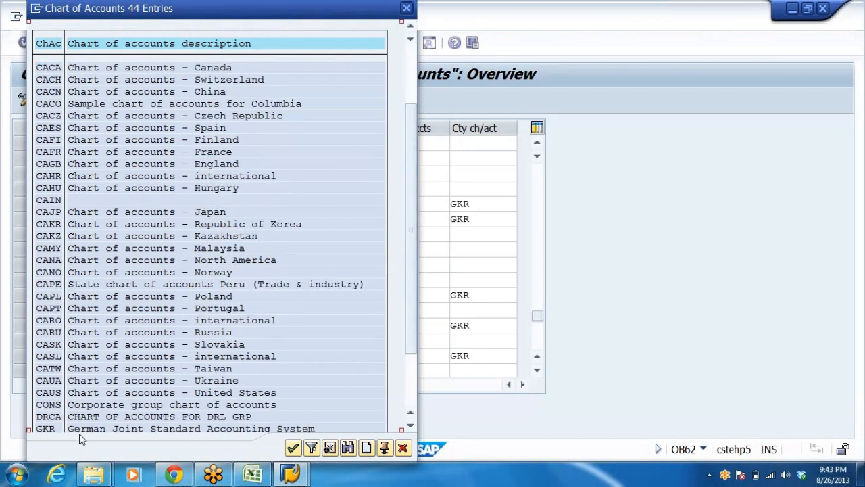
click(46, 417)
double_click(49, 416)
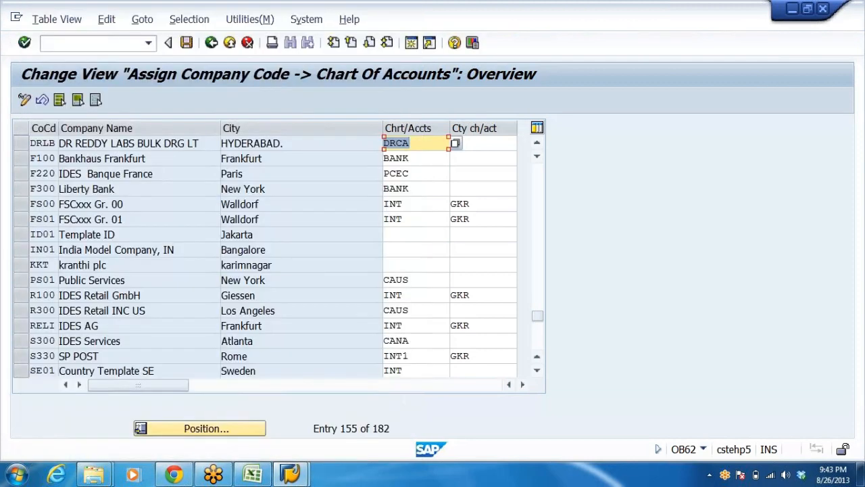
click(411, 143)
Save the DRLB assignment under customizing request CSTK900064, DRL GROUP CONFIGURATION SETTINGS, instead of the SONY GRP SETTINGS request.
click(188, 43)
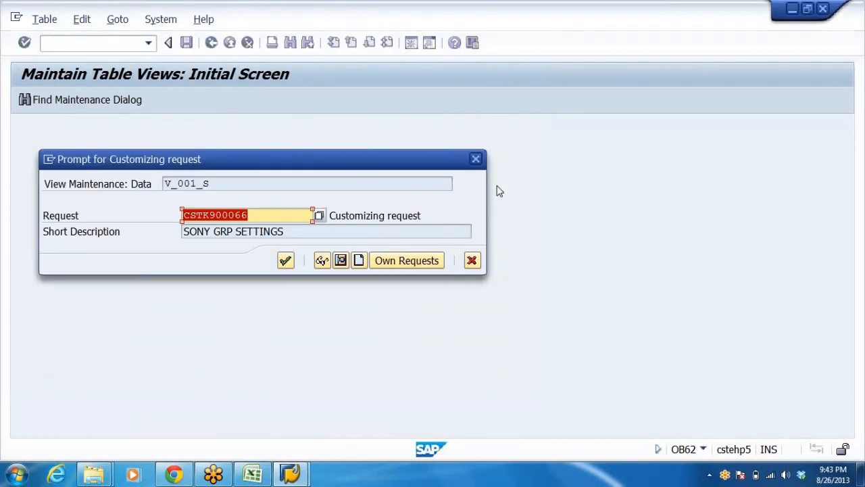
click(277, 215)
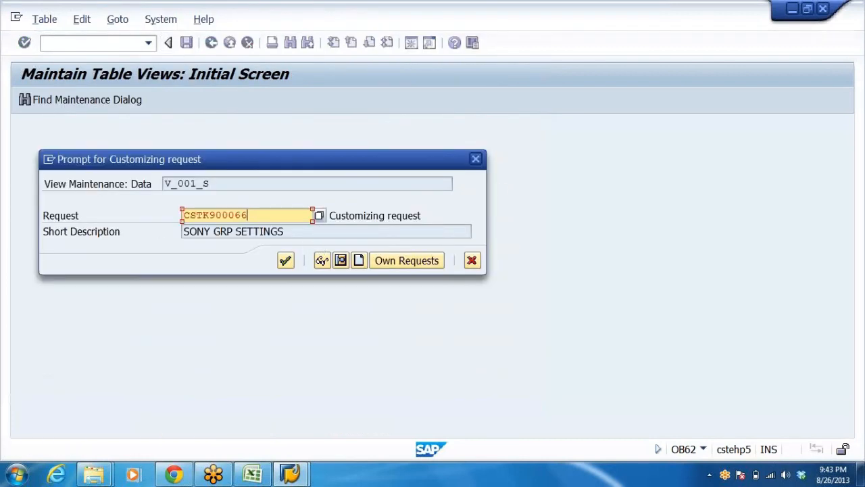
drag(277, 215, 112, 219)
click(284, 215)
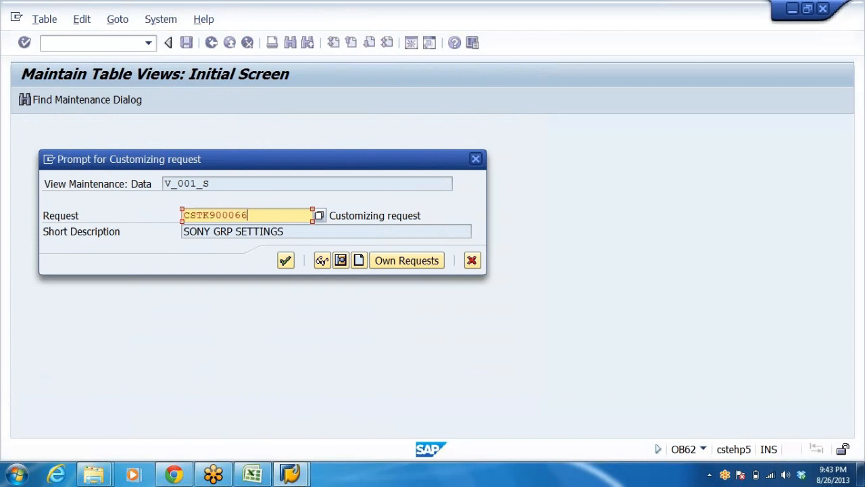
click(319, 216)
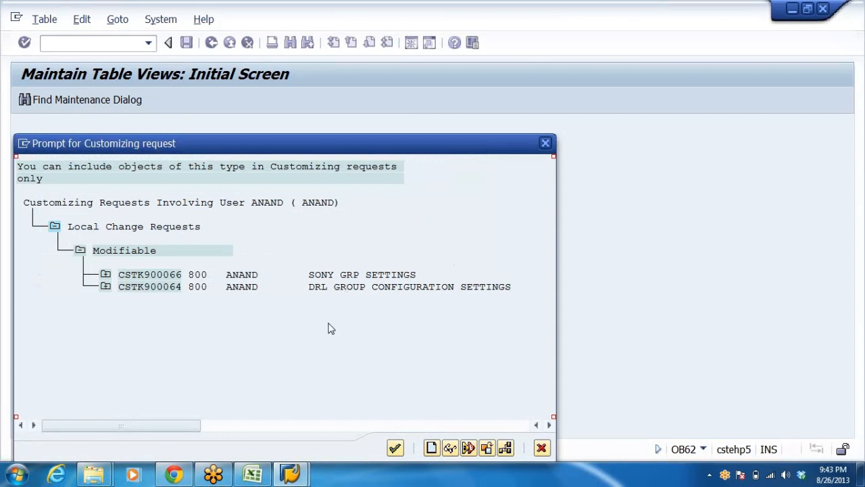
double_click(316, 290)
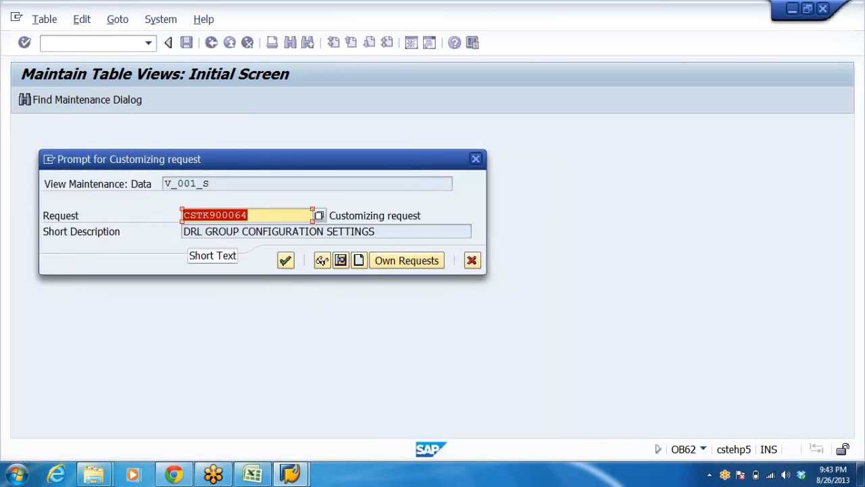
key(Tab)
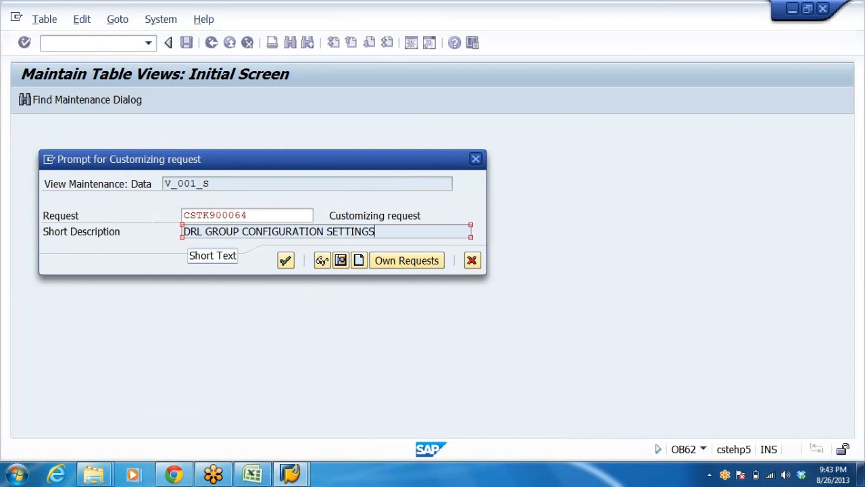
drag(376, 231, 99, 237)
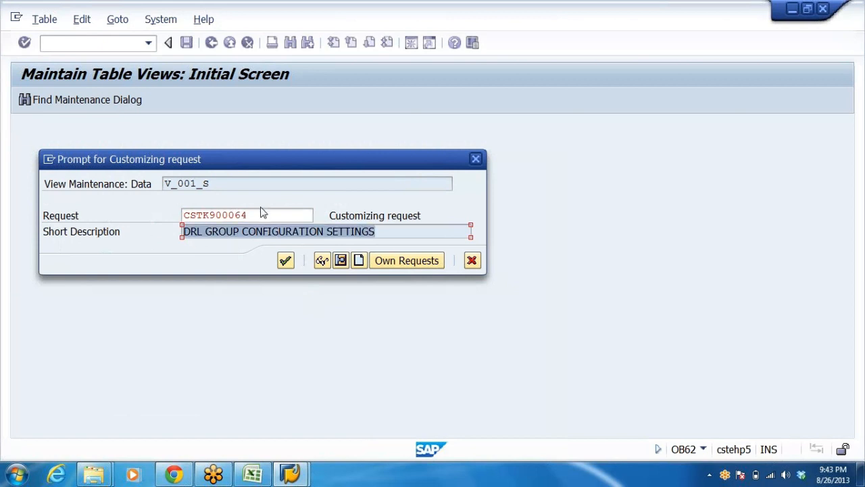
click(285, 262)
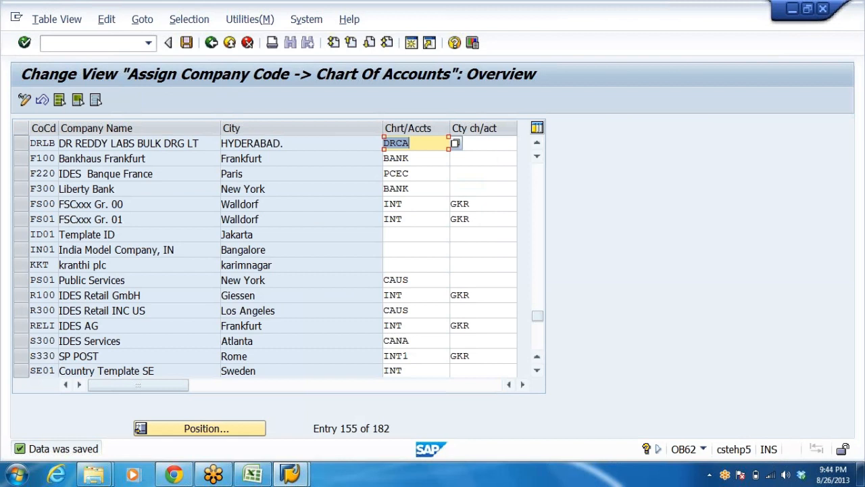
Save the company code assignments again, check DRLB's chart of accounts, and return to the implementation guide.
click(410, 143)
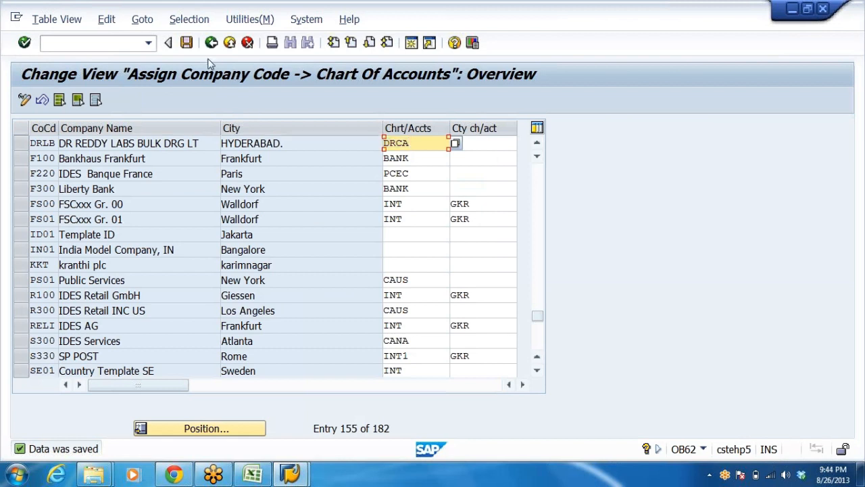
click(187, 43)
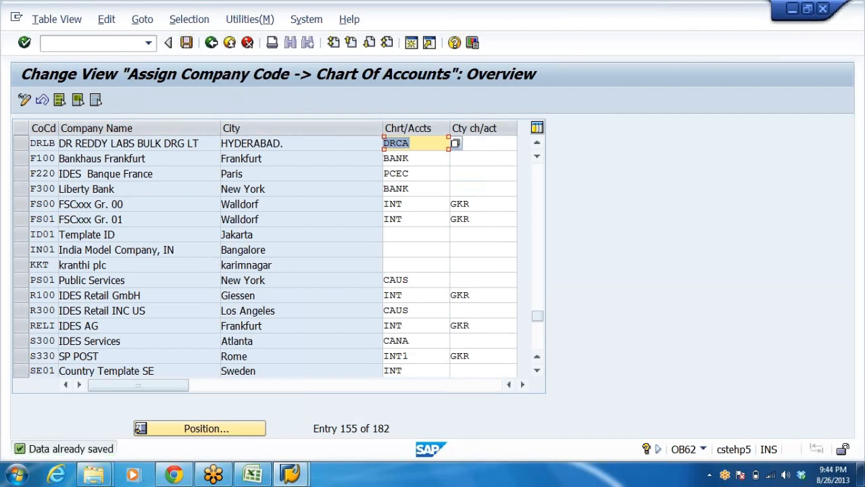
click(37, 143)
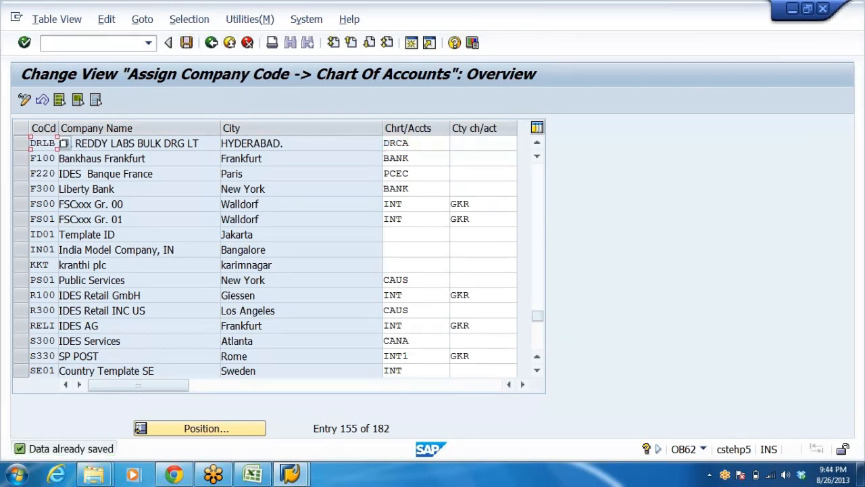
key(Tab)
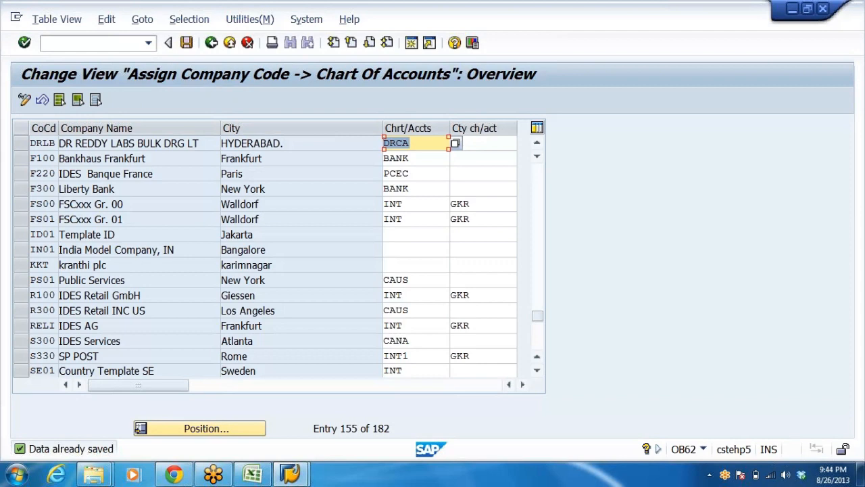
click(210, 43)
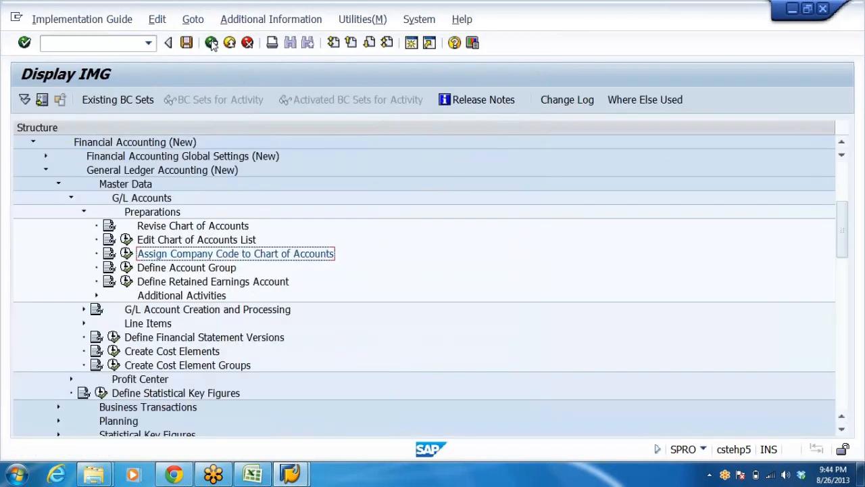
Open the Define Account Group activity and start new entries for G/L account groups.
click(196, 271)
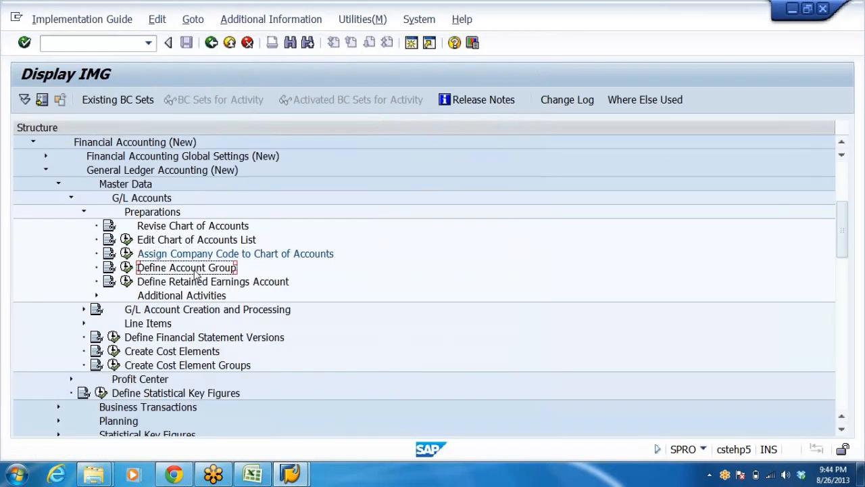
click(126, 267)
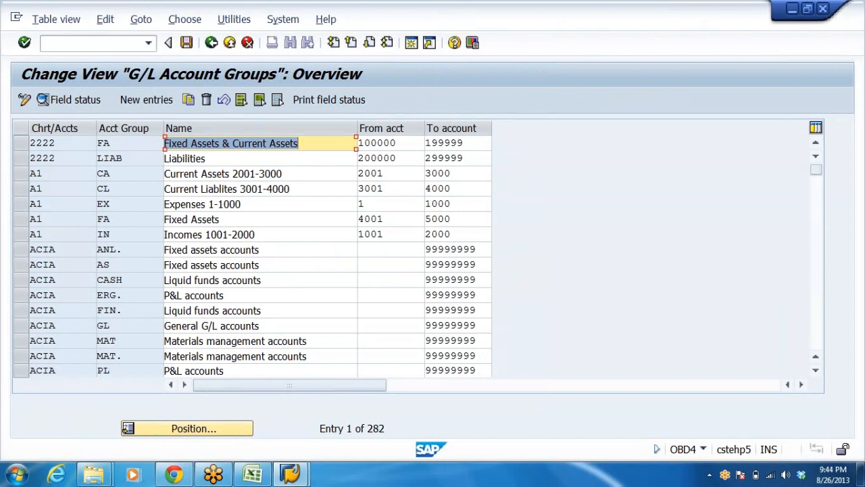
click(135, 101)
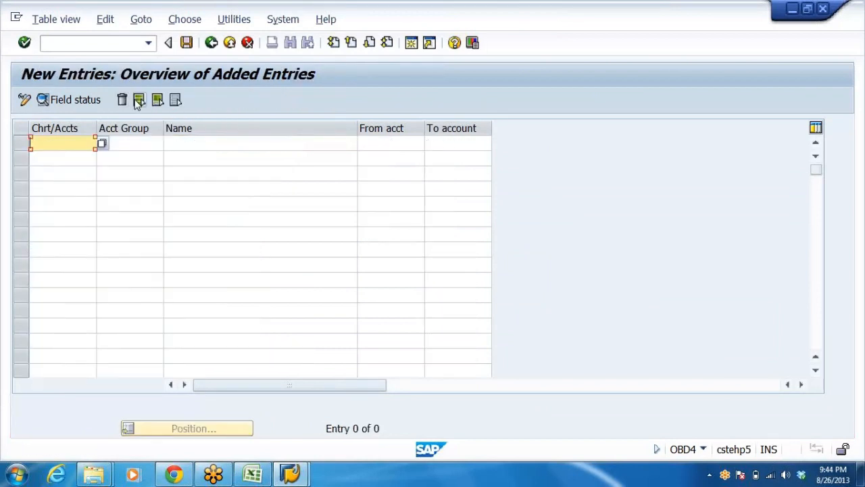
key(Tab)
key(Tab)
key(Tab)
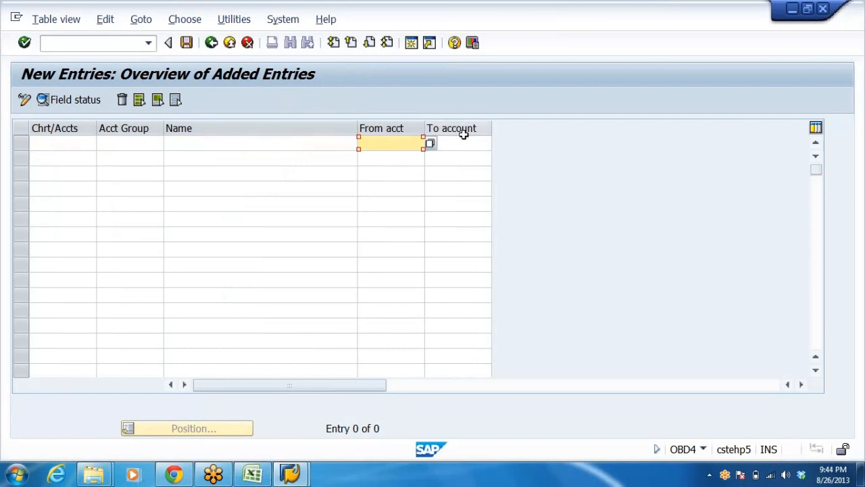
Switch to the DRL_GRP workbook in Excel and open the ACC GRP sheet.
click(261, 476)
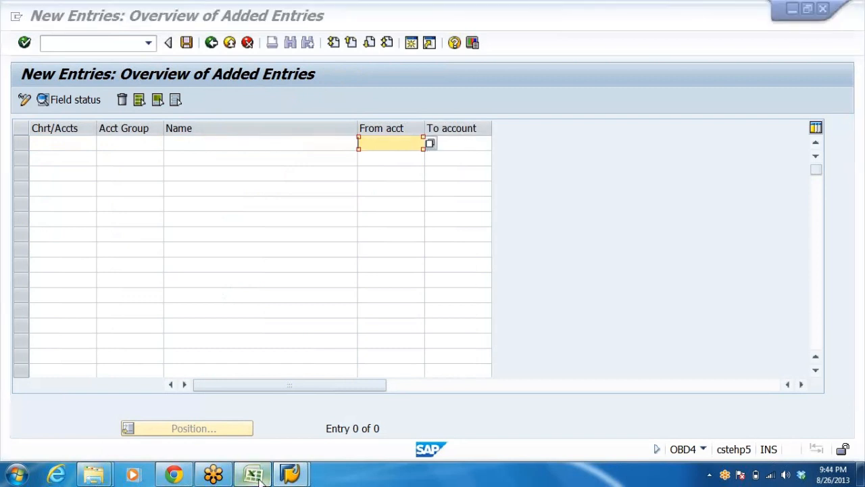
click(6, 442)
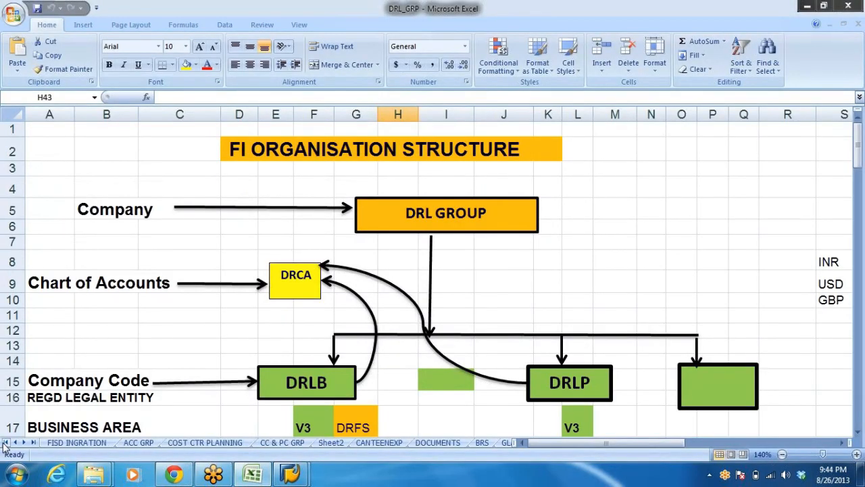
click(139, 443)
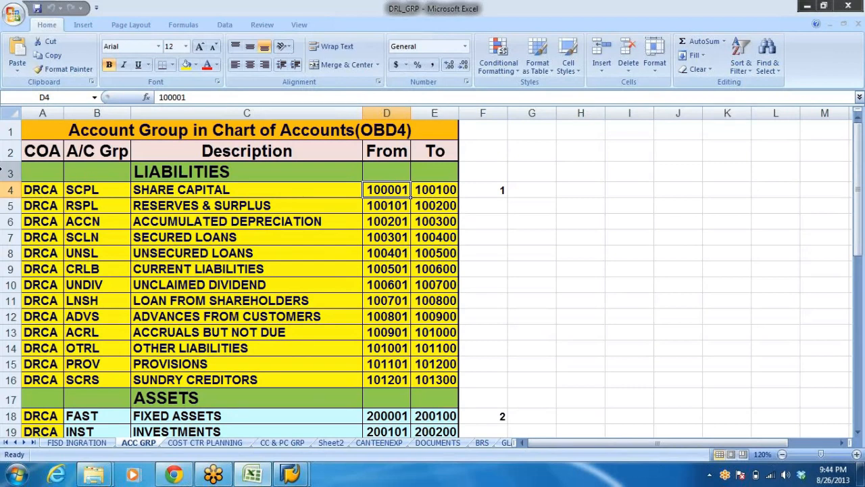
Copy the liabilities account group rows A4:E16, from SCPL SHARE CAPITAL through SCRS SUNDRY CREDITORS.
click(35, 191)
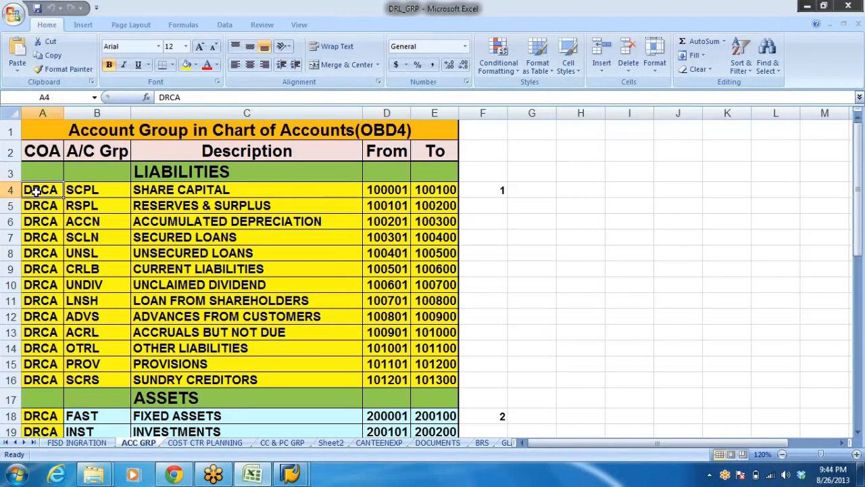
key(shift+Right)
key(shift+Right)
key(shift+Right)
key(shift+Right)
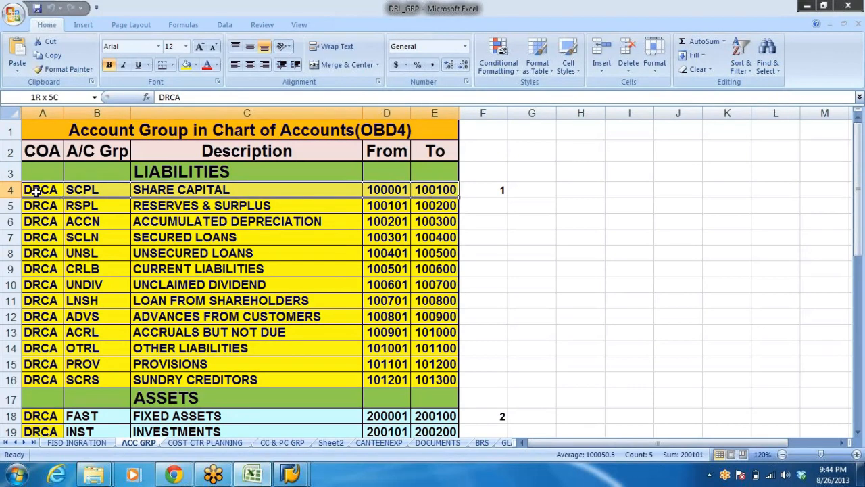
key(shift+Down)
key(shift+Down)
key(shift+Down)
key(shift+Down)
key(shift+Down)
key(shift+Down)
key(shift+Down)
key(shift+Down)
key(shift+Down)
key(shift+Down)
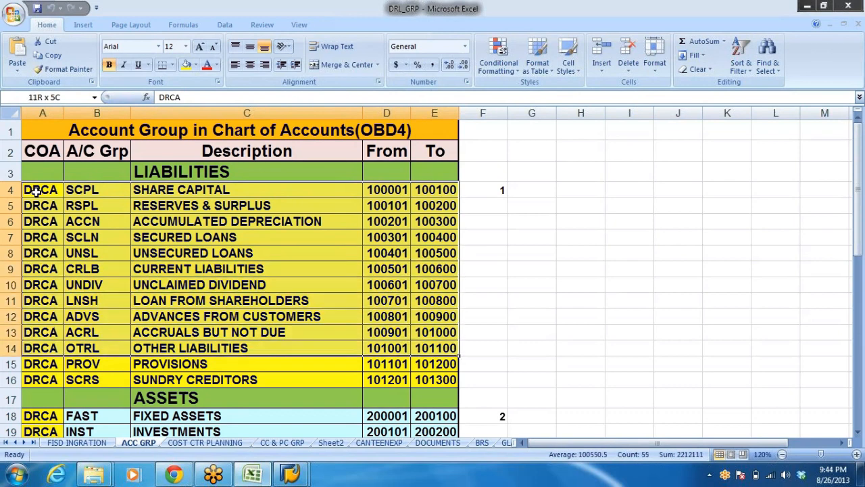
key(shift+Down)
key(shift+Down)
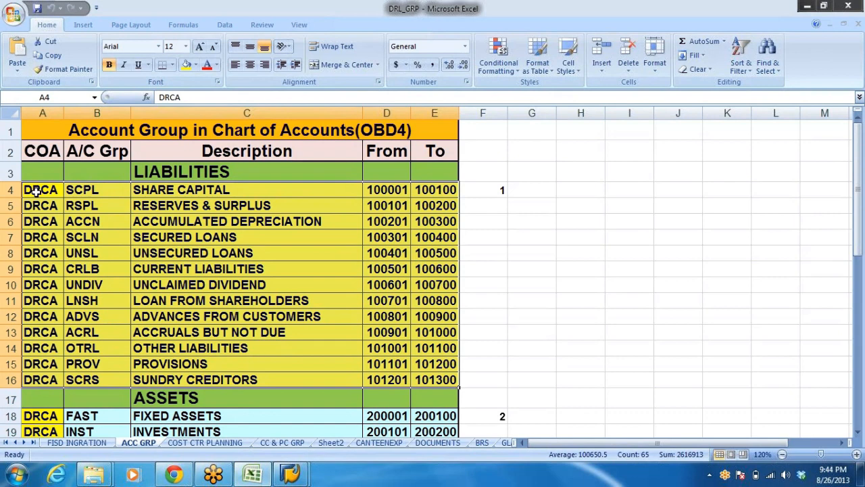
key(ctrl+c)
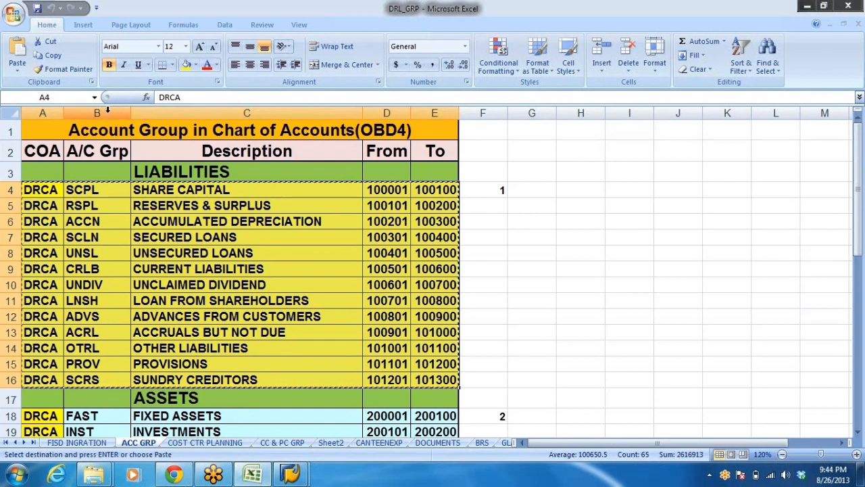
Switch to SAP, try to add the copied DRCA liabilities account groups as new entries, and discard them.
key(alt+Tab)
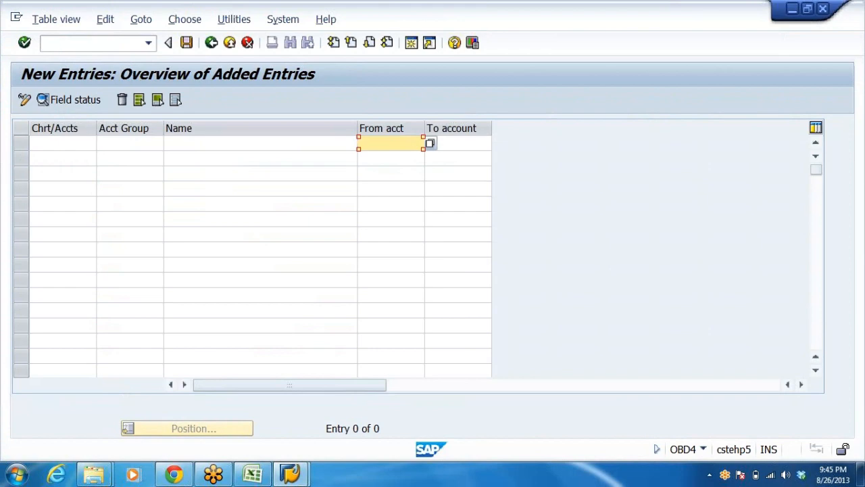
click(62, 143)
key(alt+Tab)
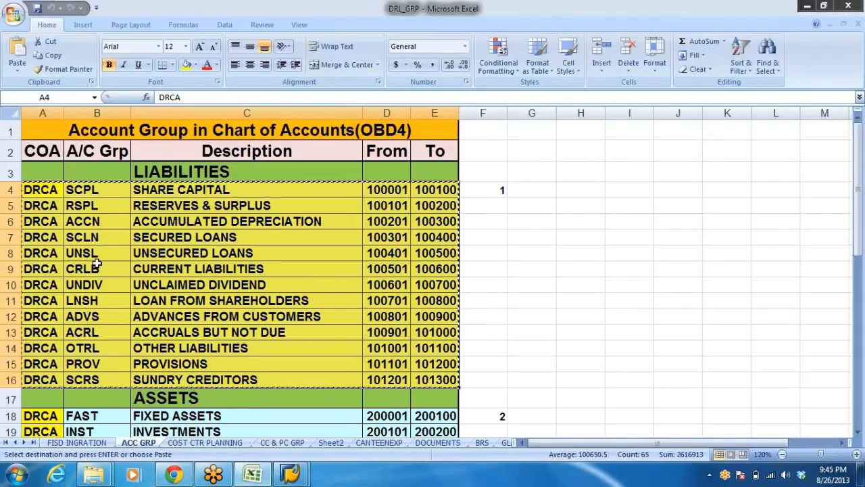
key(alt+Tab)
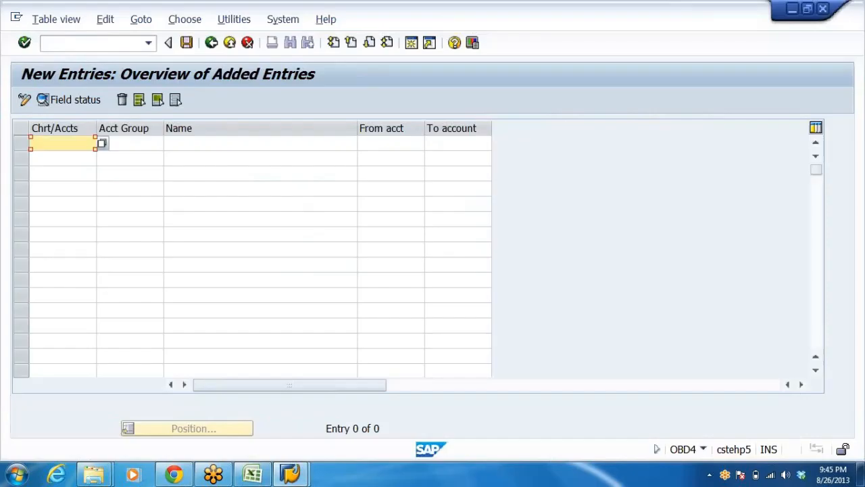
key(ctrl+v)
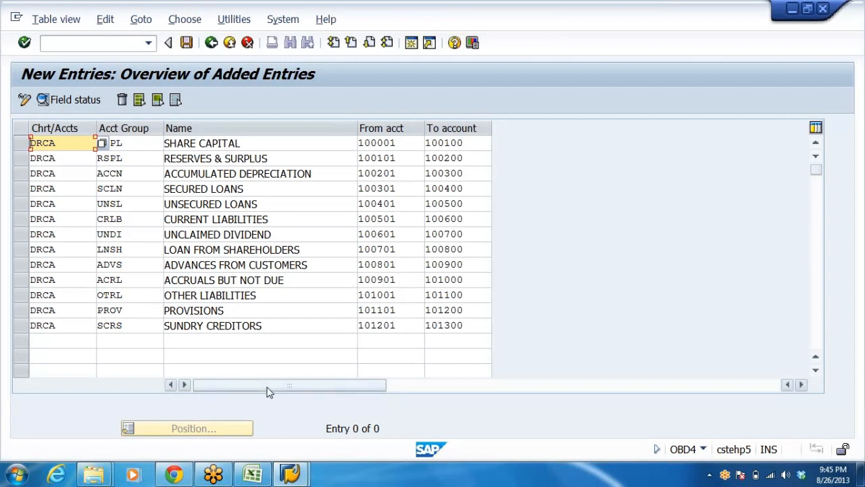
key(Return)
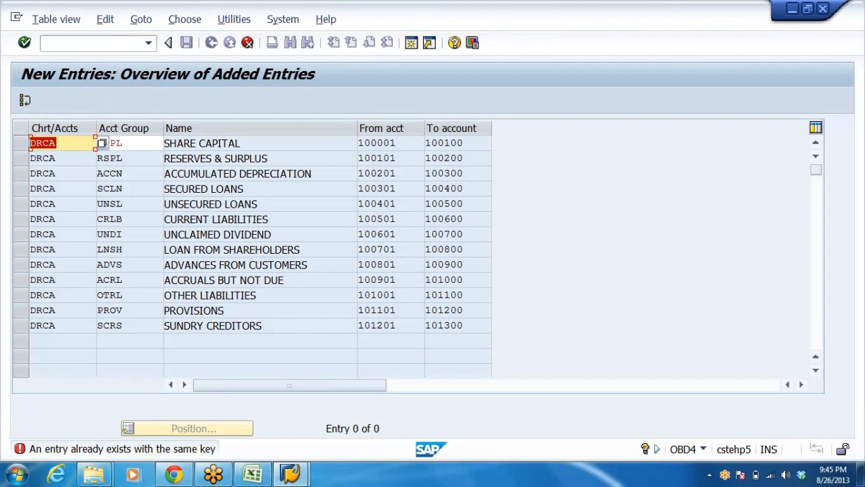
click(248, 43)
click(250, 276)
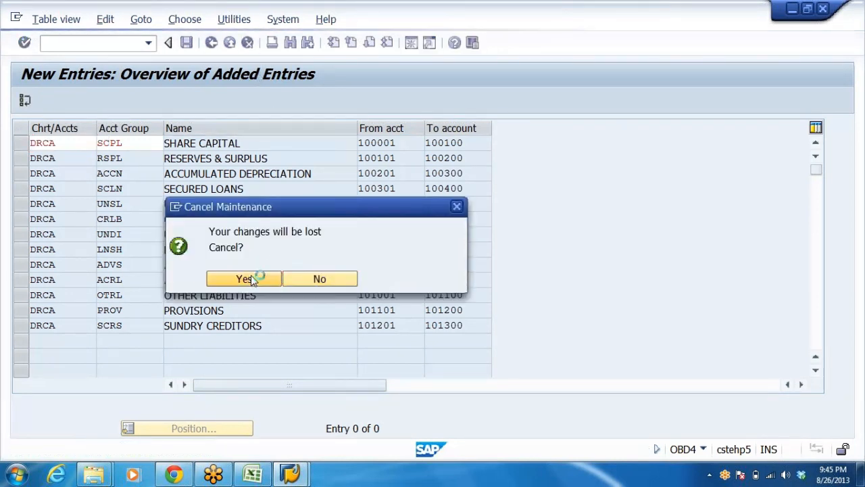
Return to the Excel workbook and copy the assets account group rows A18:E25, from FAST through OTCA.
key(alt+Tab)
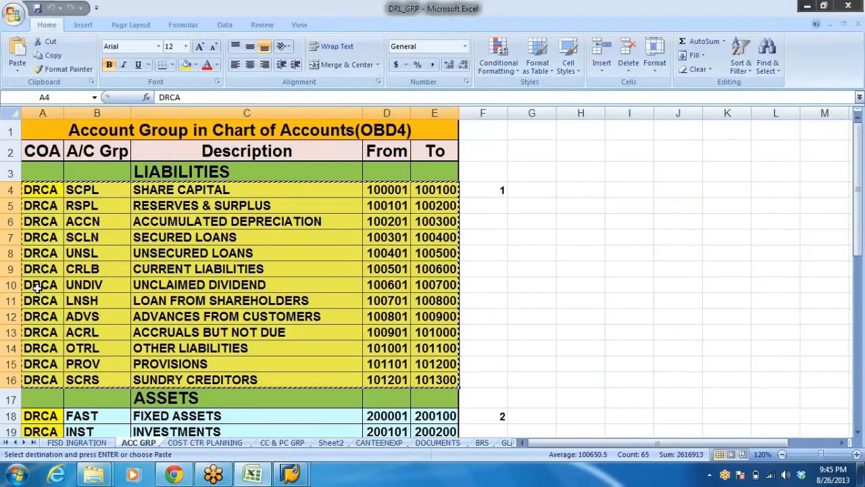
scroll(33, 215, down, 4)
drag(34, 215, 446, 315)
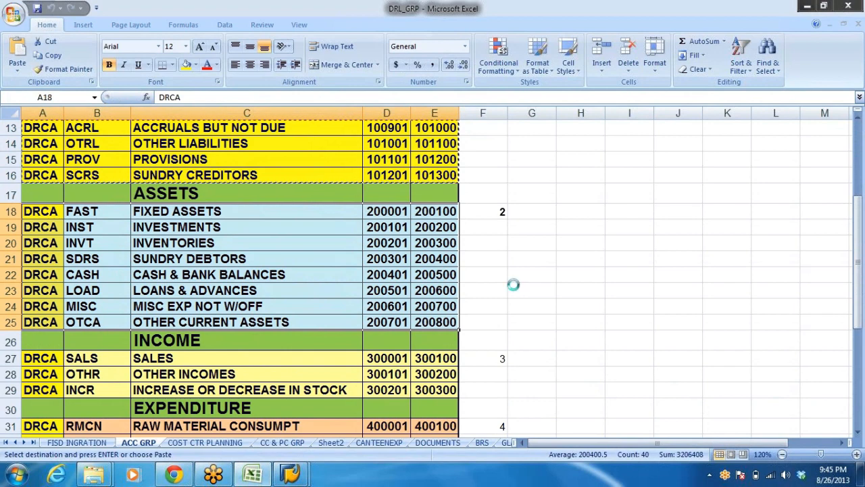
key(ctrl+c)
Switch to SAP, try to add the copied DRCA assets account groups, discard them and return to the implementation guide.
key(alt+Tab)
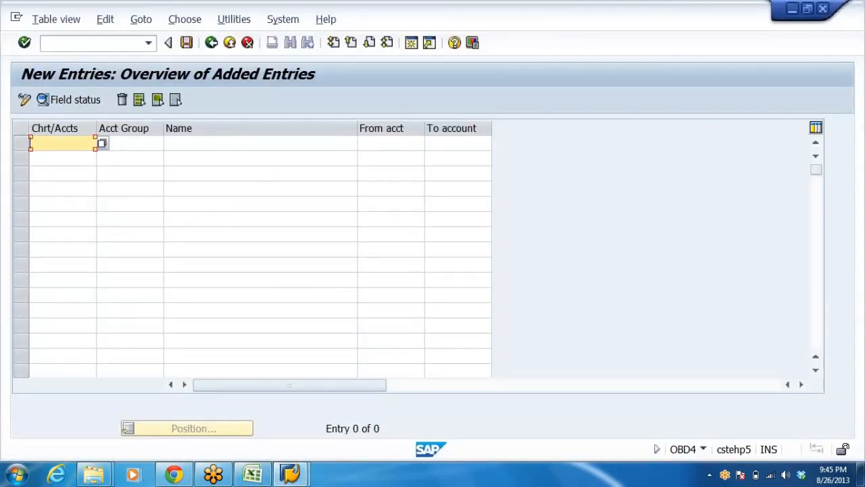
key(ctrl+v)
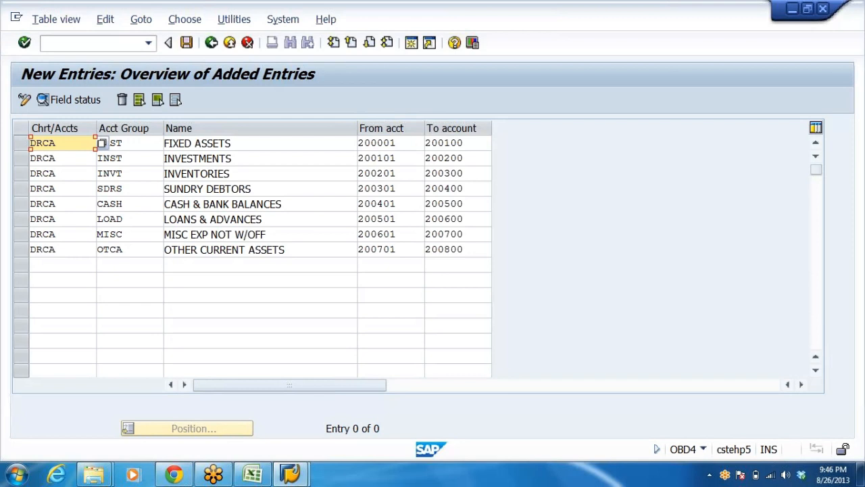
click(229, 43)
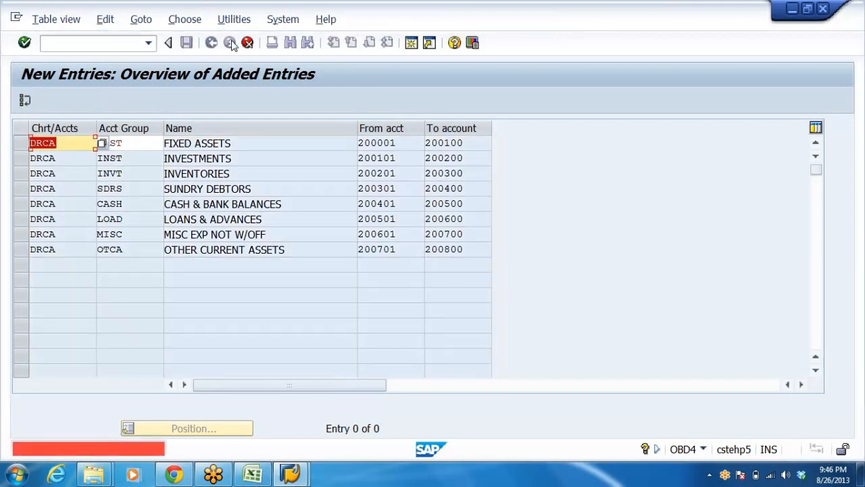
click(248, 43)
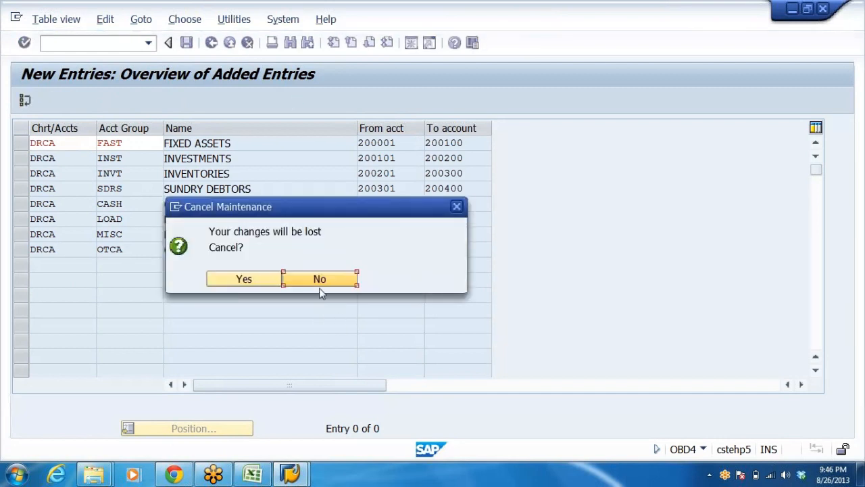
click(263, 279)
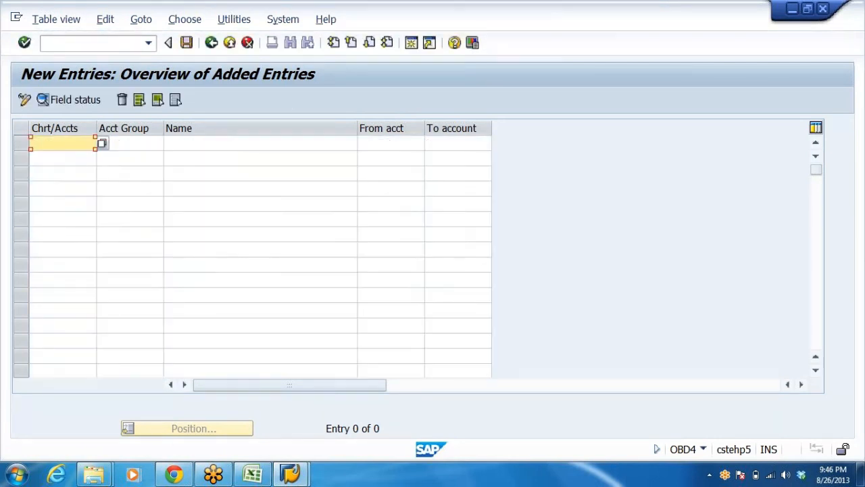
click(230, 43)
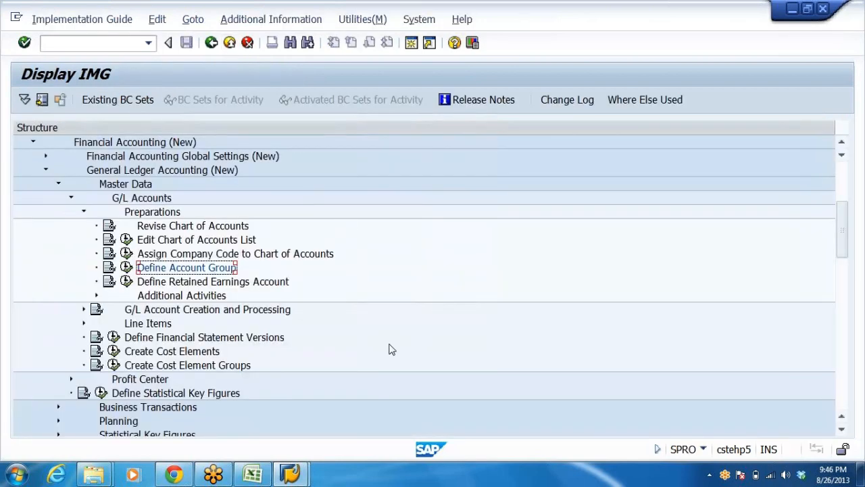
Open the Define company activity under Enterprise Structure, Definition, Financial Accounting.
scroll(349, 328, up, 3)
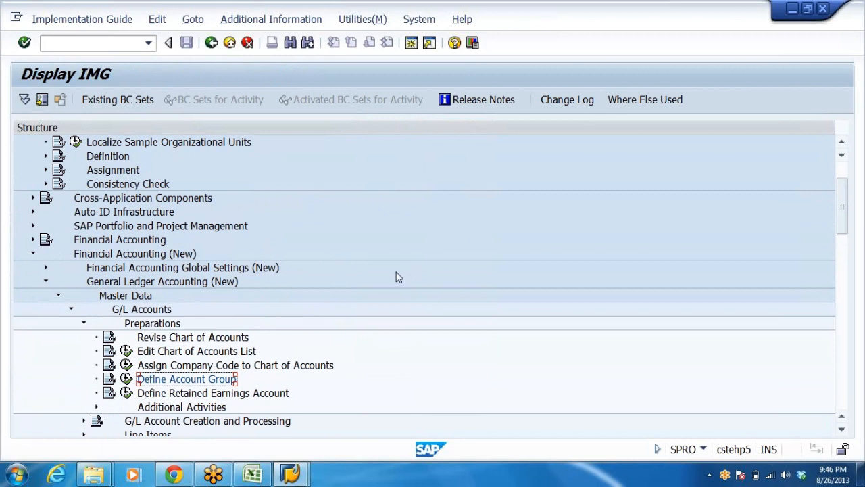
scroll(370, 292, up, 2)
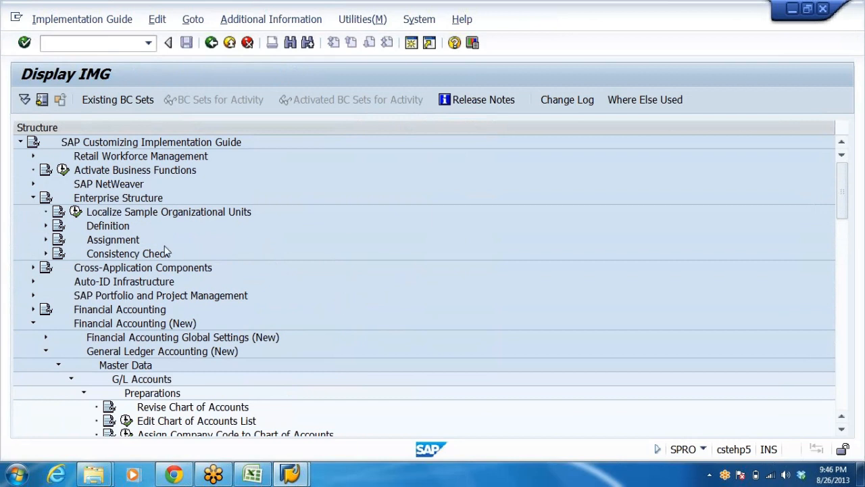
click(109, 228)
double_click(108, 229)
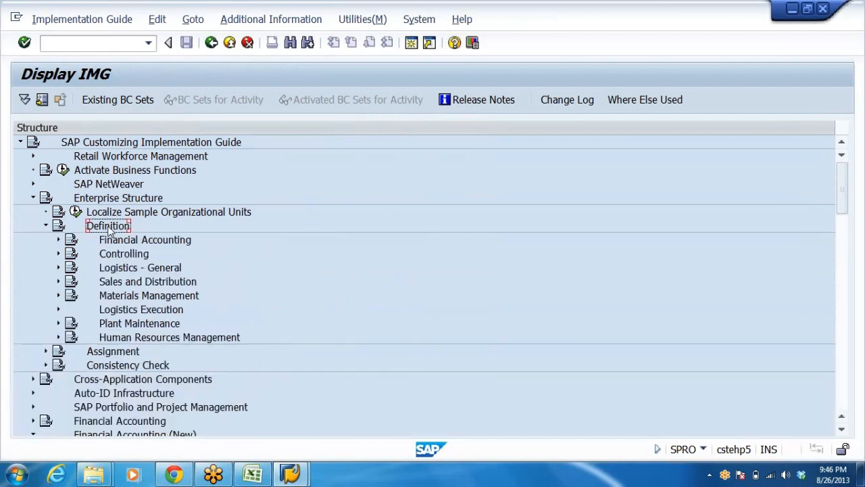
key(Down)
key(Right)
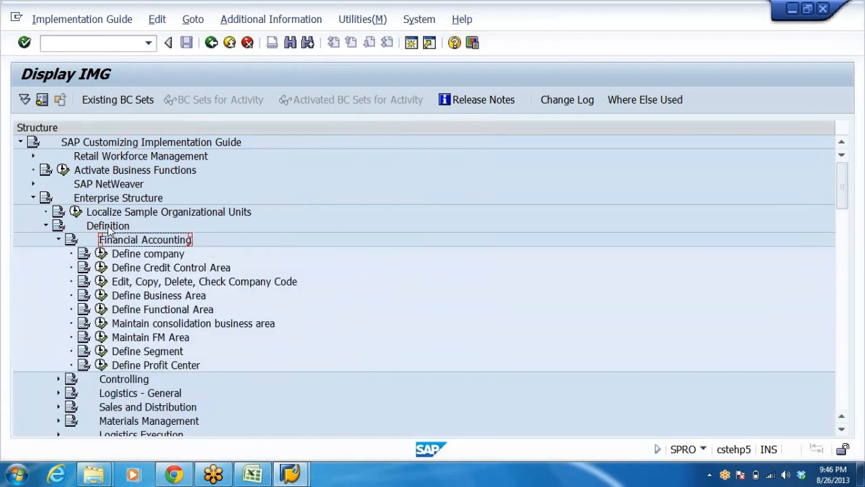
key(Down)
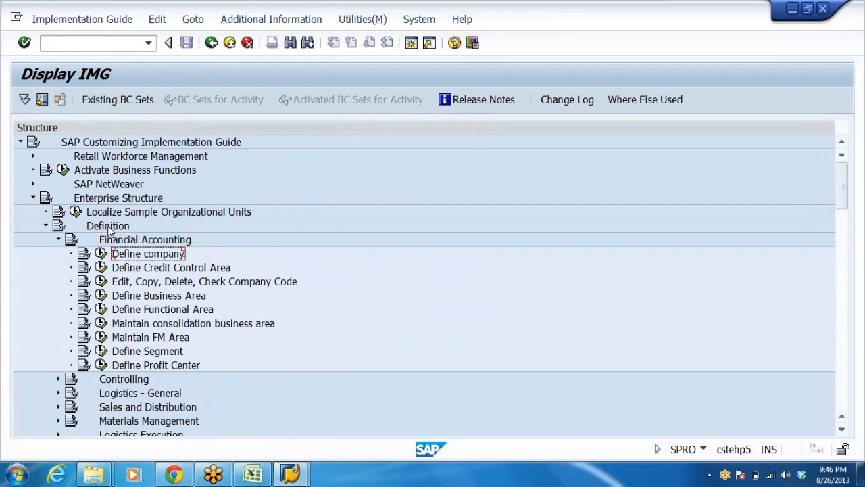
click(101, 254)
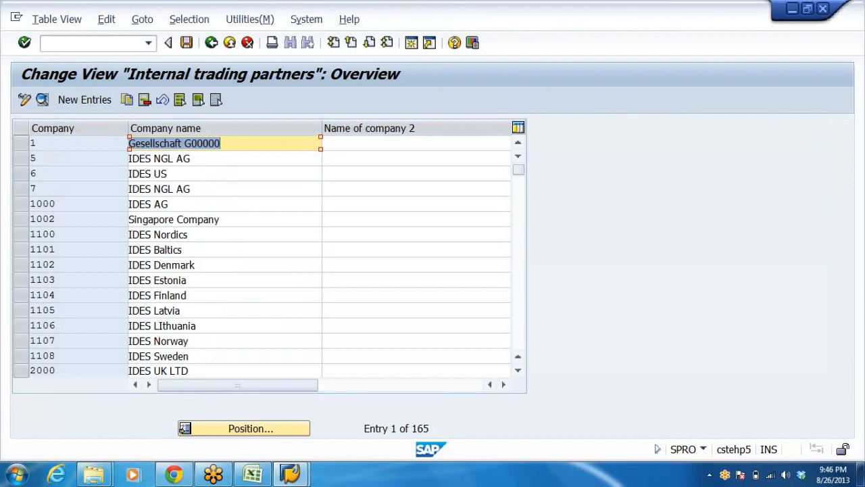
Start a new company entry with company DRL and company name DR REDDY LABS GROUP.
click(87, 102)
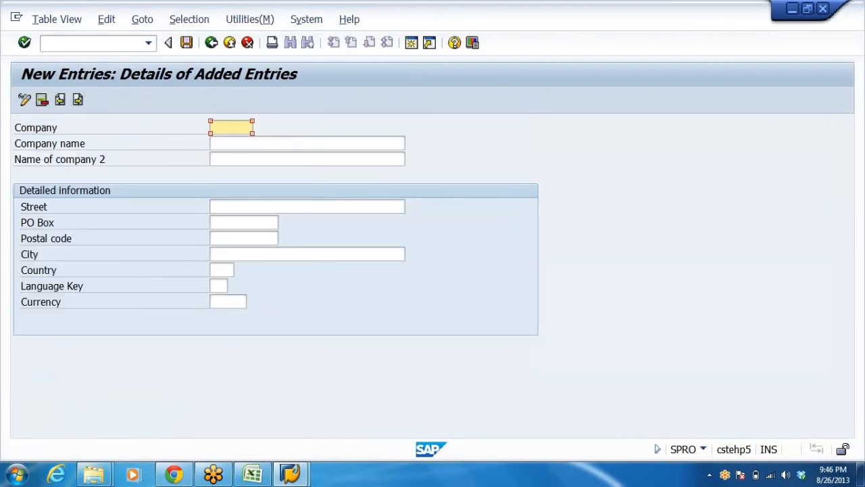
text(DRL)
key(Down)
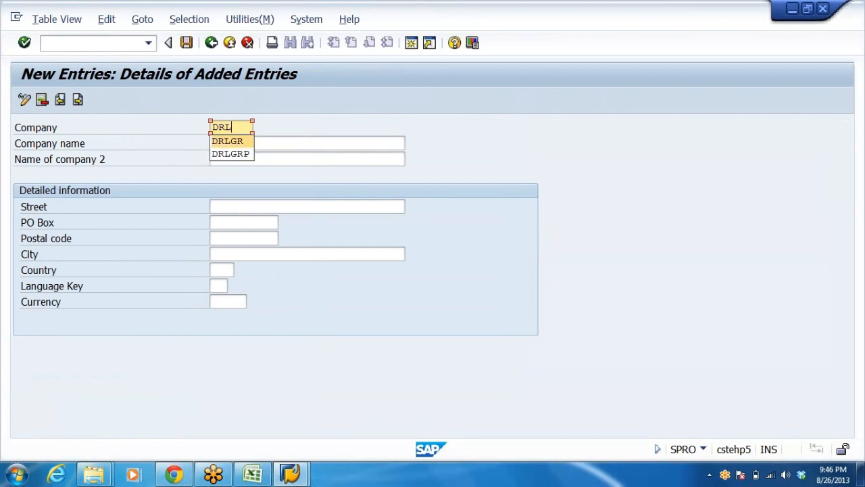
key(Tab)
key(BackSpace)
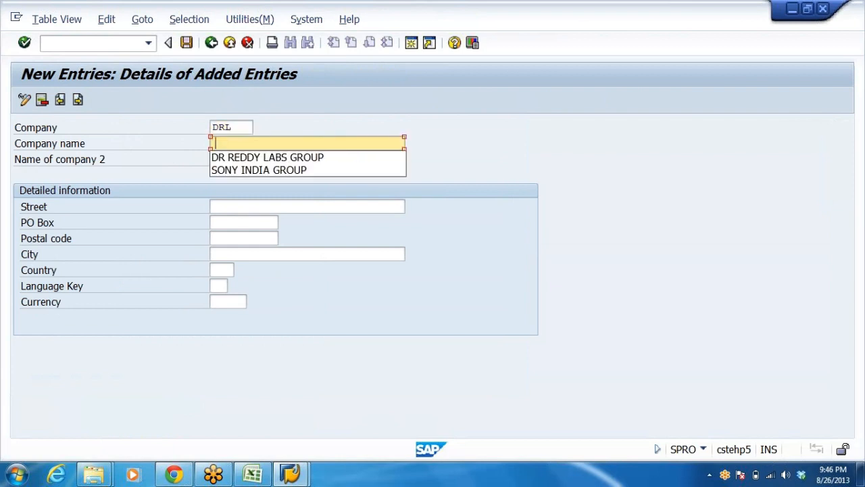
click(270, 157)
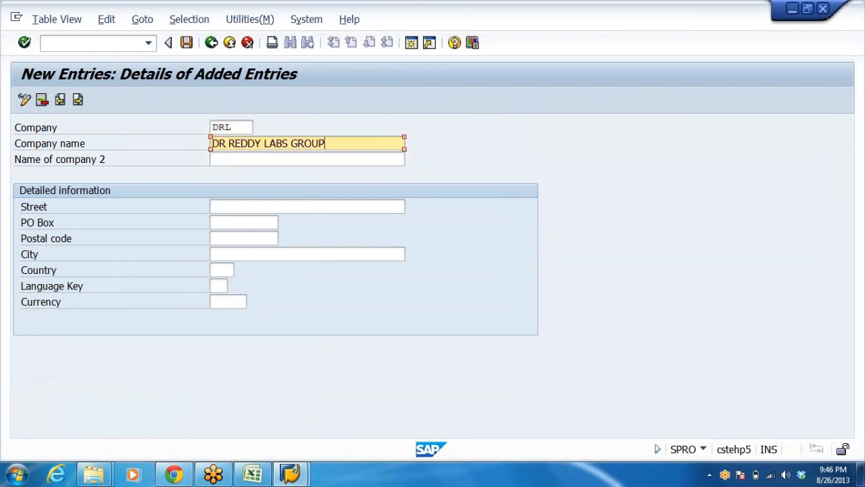
Fill in the company's street, PO box and postal code, and set the city to HYDERABAD.
click(251, 207)
key(BackSpace)
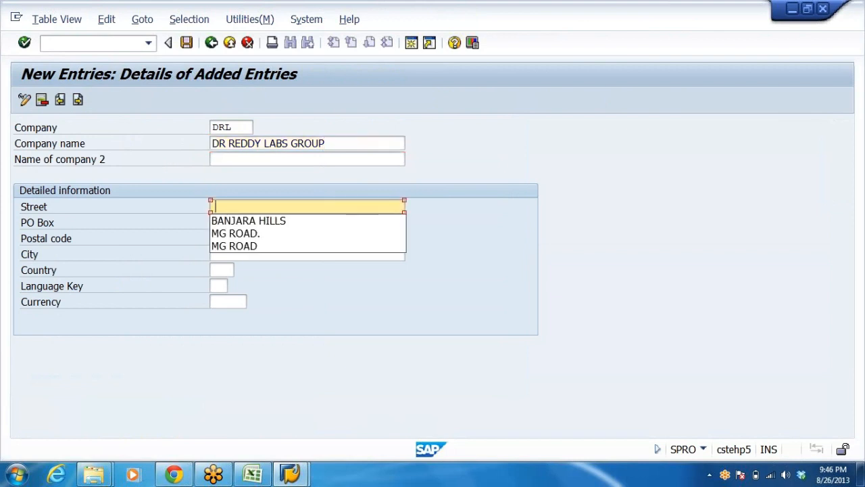
click(249, 221)
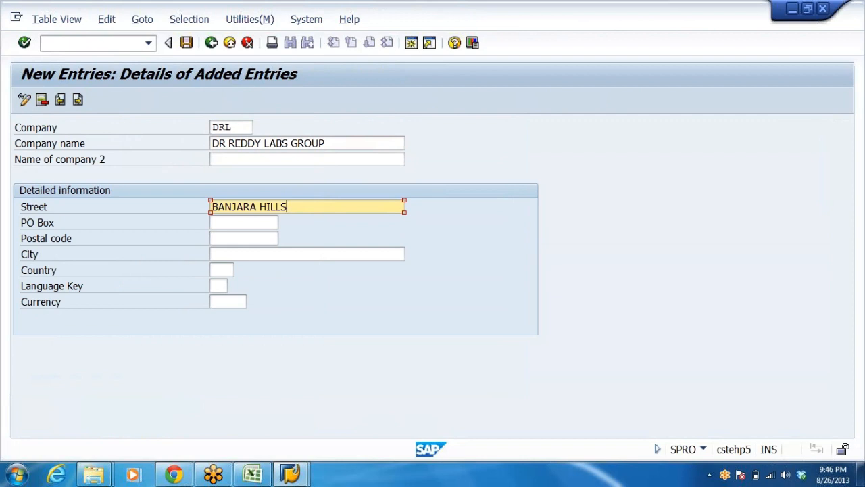
key(Tab)
key(BackSpace)
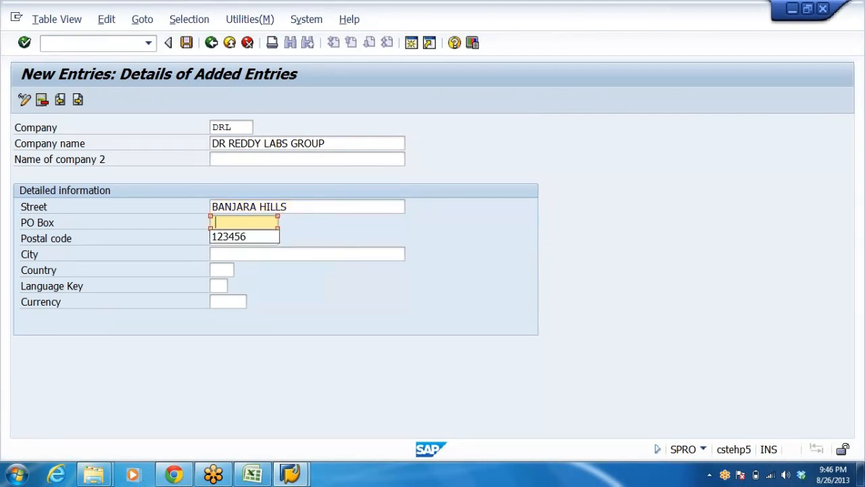
click(241, 239)
key(Tab)
key(BackSpace)
click(241, 253)
key(Tab)
key(BackSpace)
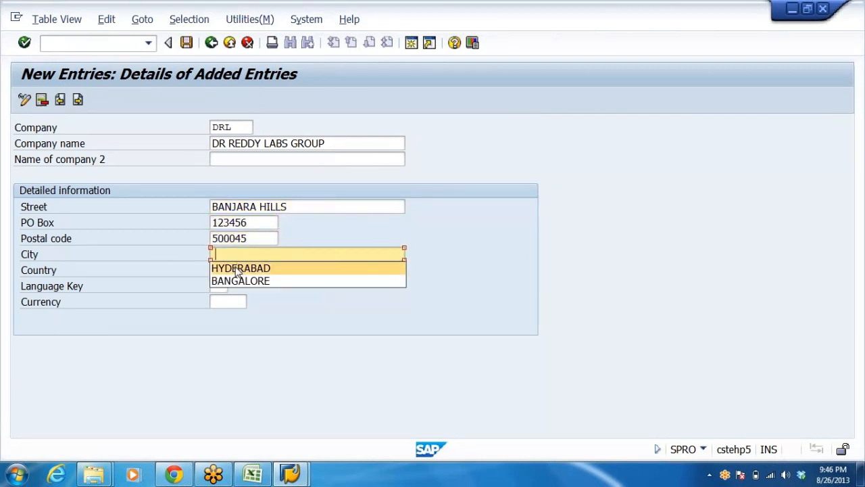
click(236, 267)
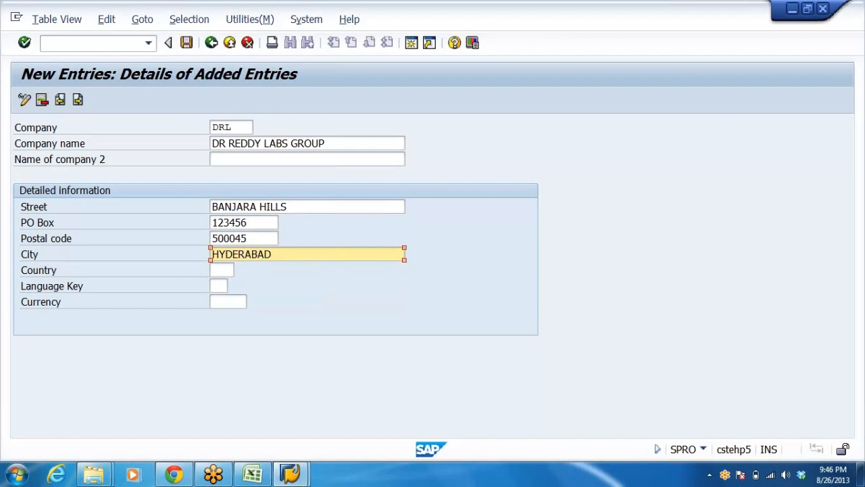
Set the company's country to IN, language key to EN and currency to INR.
key(Tab)
key(BackSpace)
click(218, 285)
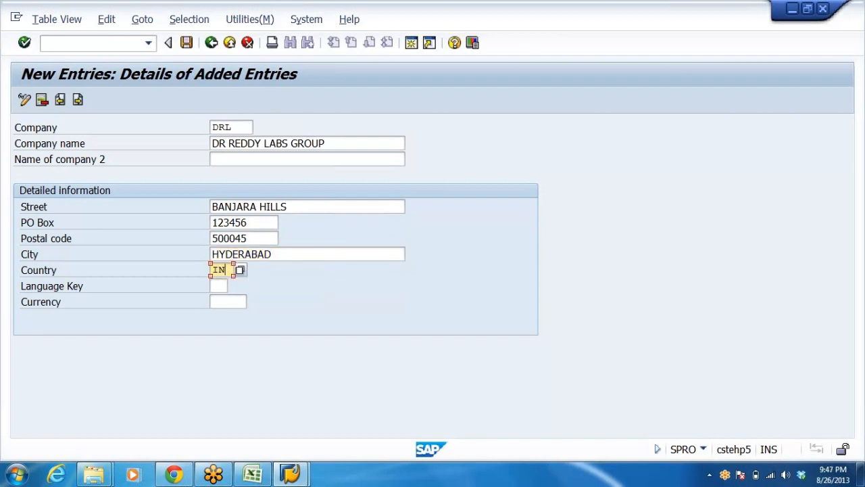
key(Tab)
key(BackSpace)
click(220, 302)
key(Tab)
key(BackSpace)
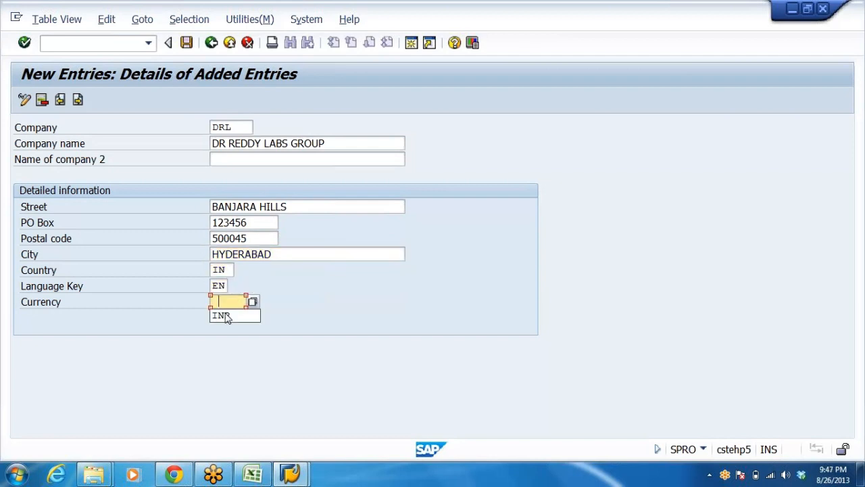
click(223, 315)
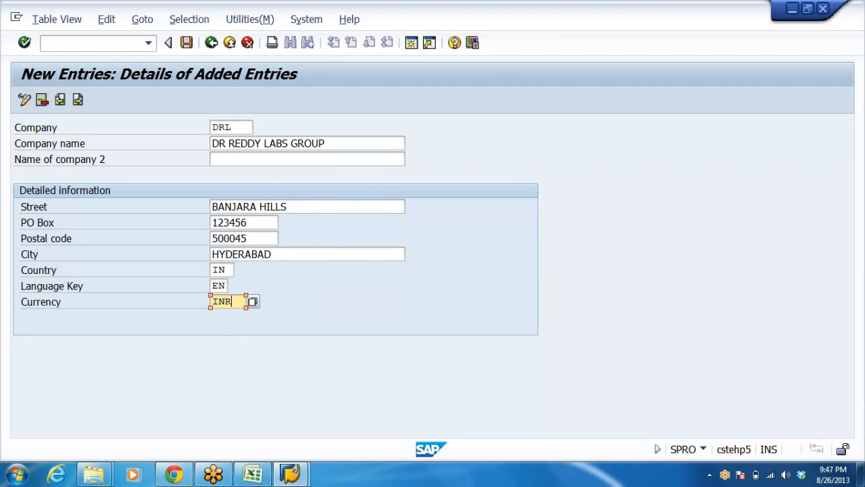
key(Tab)
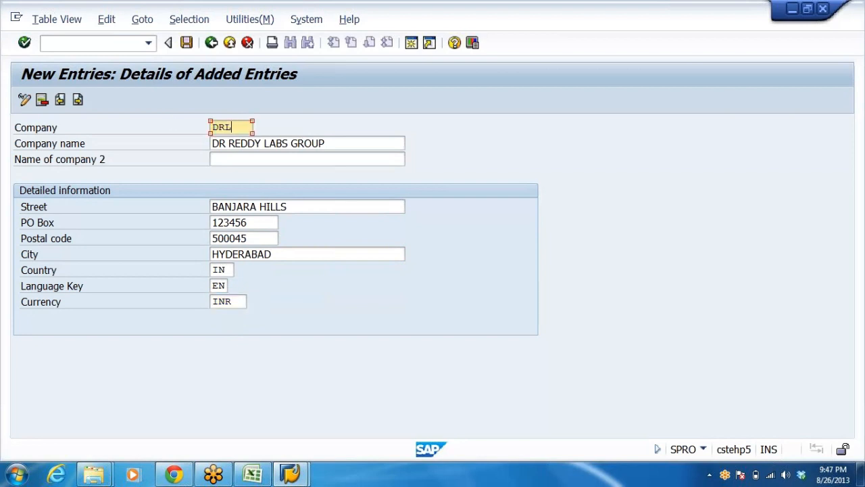
click(252, 473)
key(Escape)
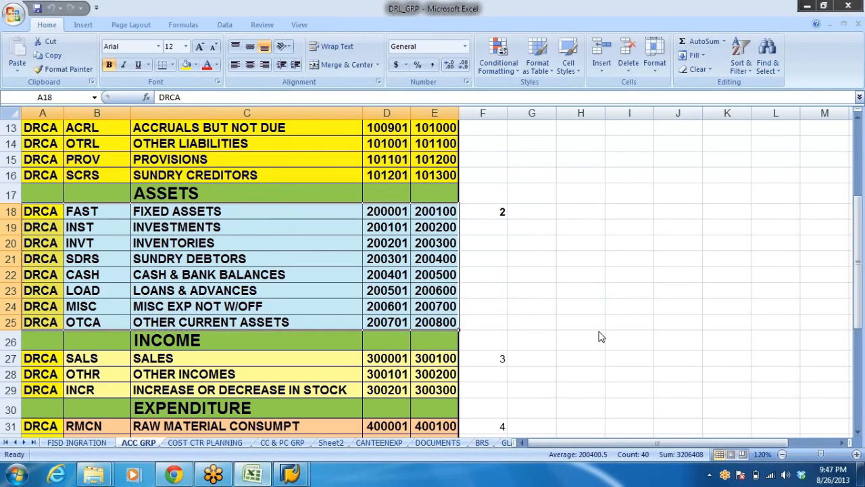
key(alt+Tab)
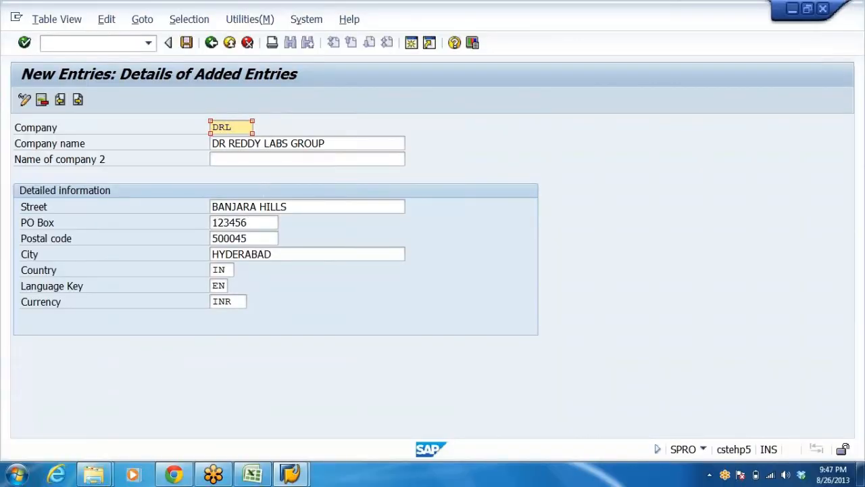
key(shift+Left)
key(shift+Left)
key(shift+Left)
click(234, 127)
key(Tab)
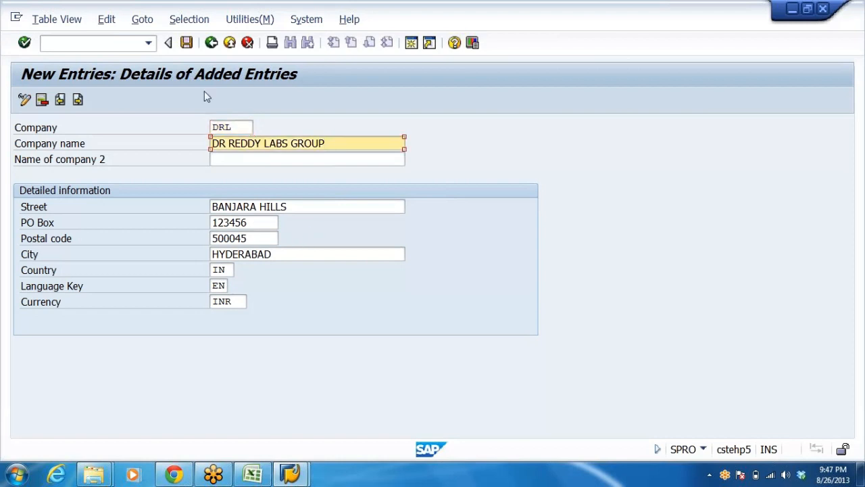
Save company DRL in the DRL GROUP CONFIGURATION SETTINGS customizing request and return to the implementation guide.
click(187, 42)
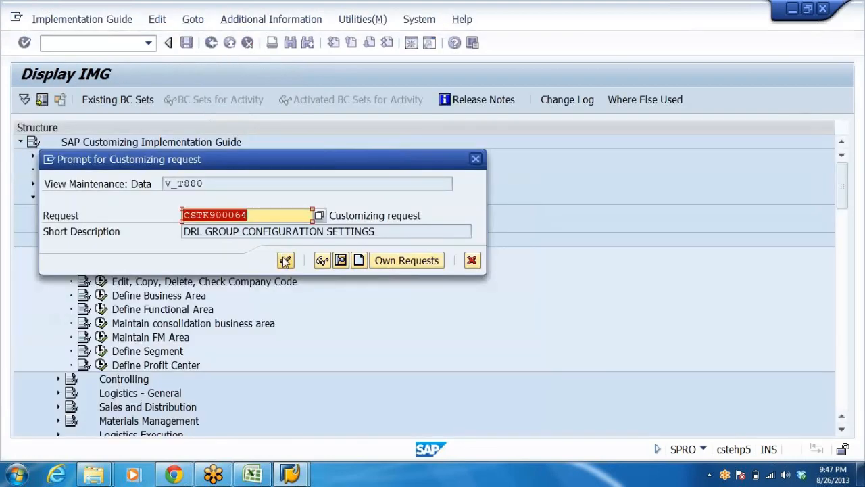
key(Return)
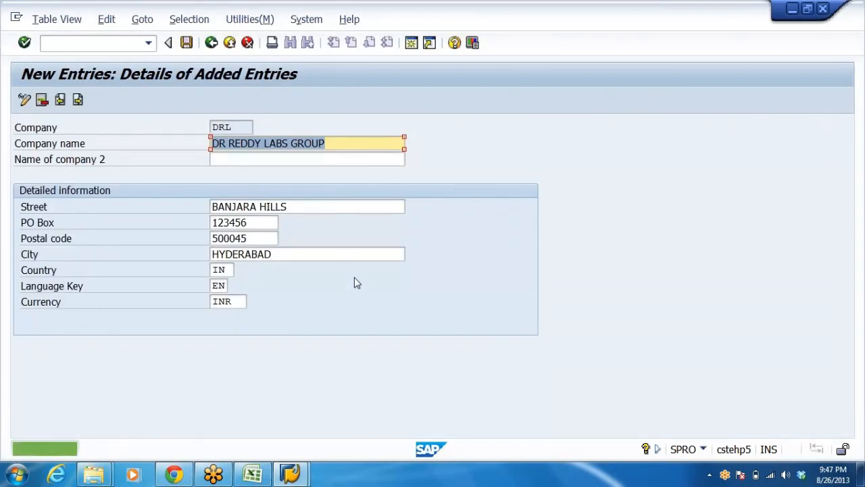
click(212, 42)
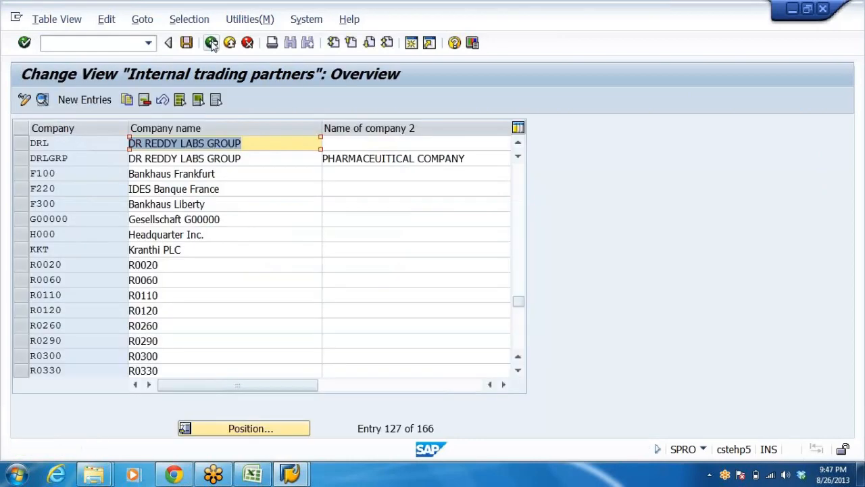
click(211, 43)
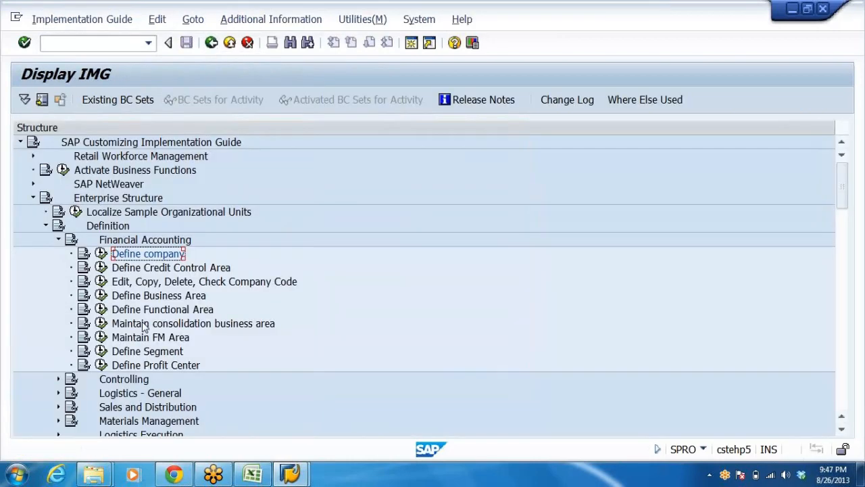
Open Edit Company Code Data from the Edit, Copy, Delete, Check Company Code activity and start a new entry.
click(120, 285)
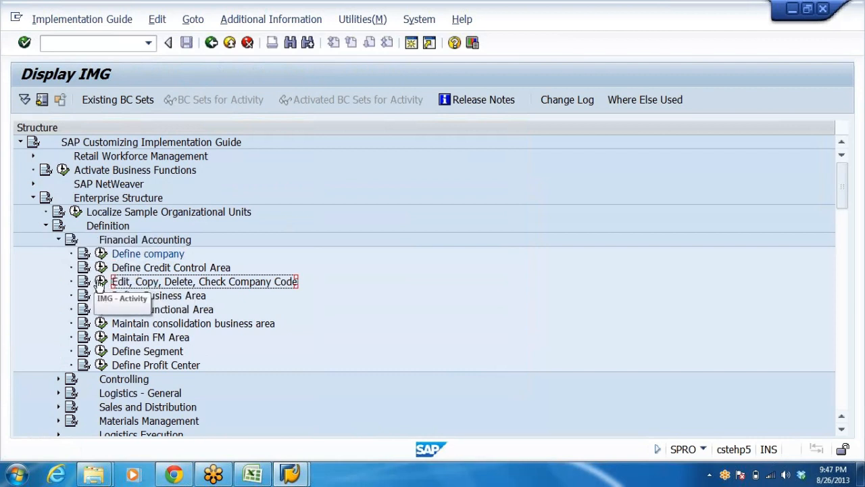
click(101, 281)
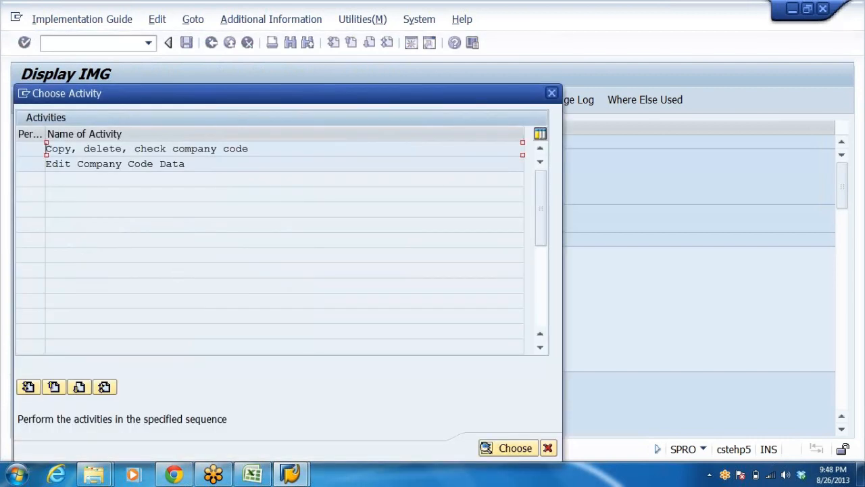
double_click(103, 165)
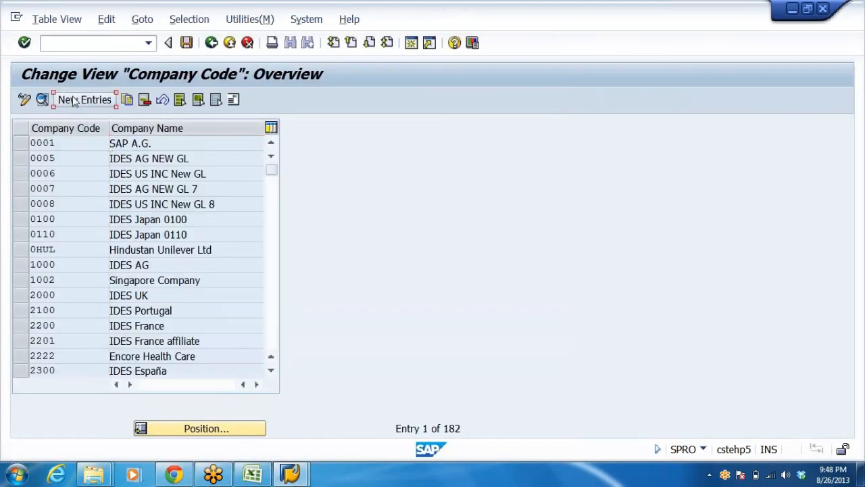
click(74, 99)
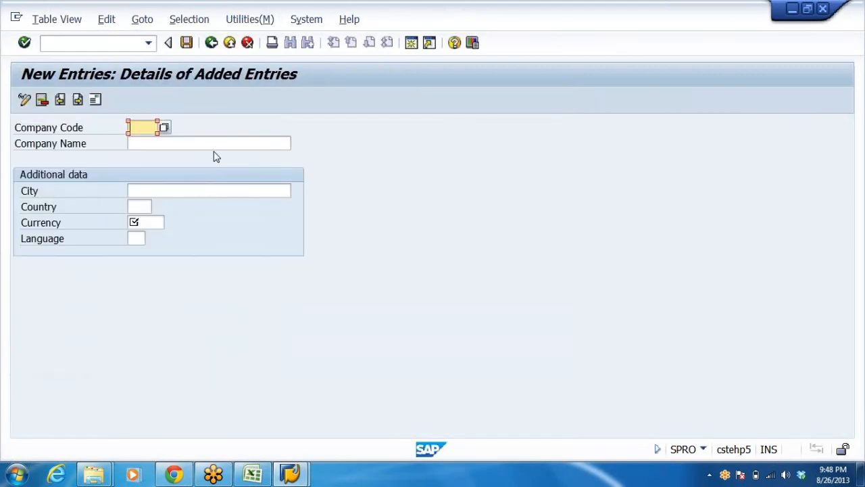
Enter company code DRL with the company name DR REDDY LABS BULK DRG LT.
text(DRL)
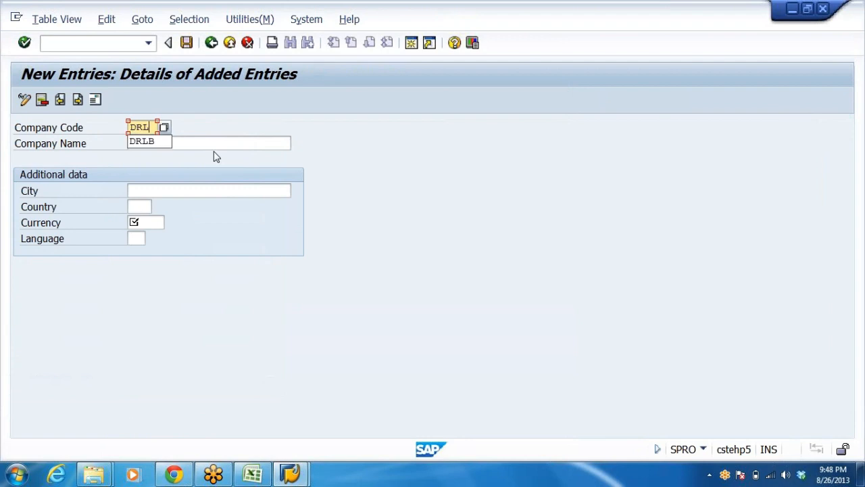
key(Tab)
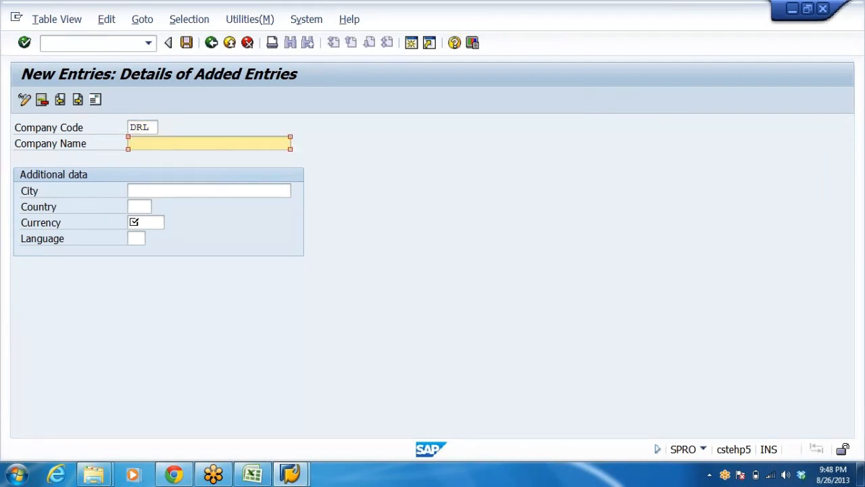
key(BackSpace)
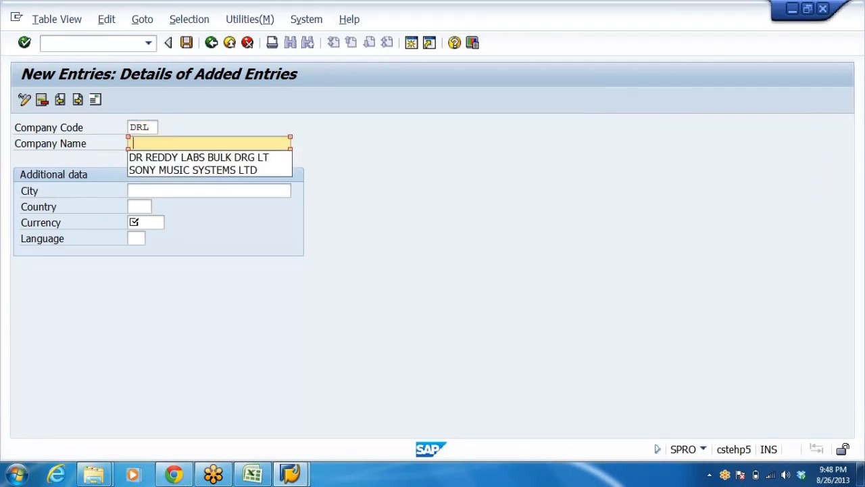
click(210, 159)
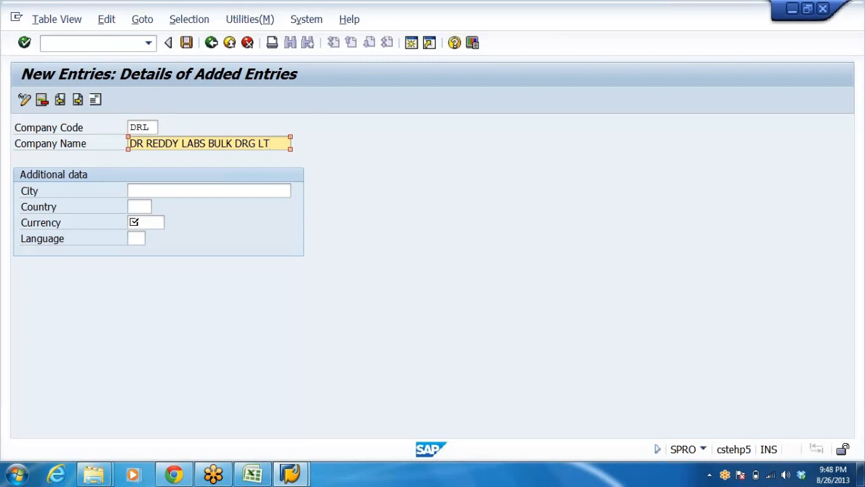
Set the company code's city to HYDERABAD., country to IN, currency to INR and language to EN.
key(Tab)
key(BackSpace)
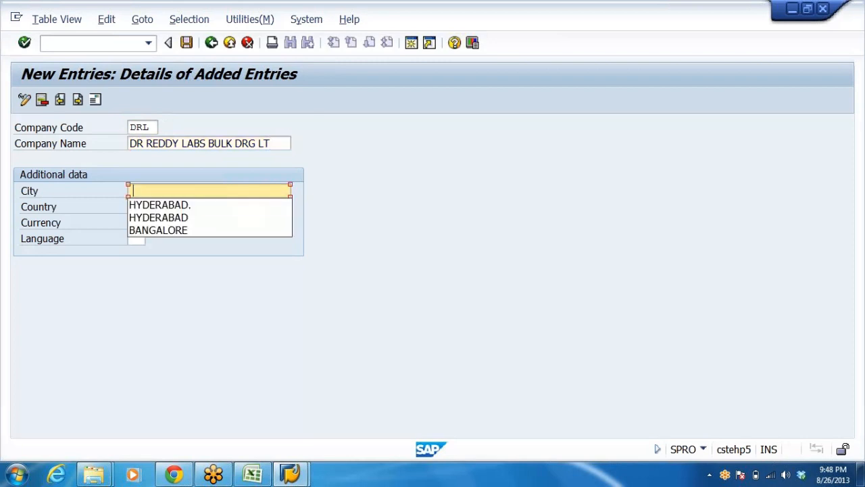
click(192, 205)
key(Tab)
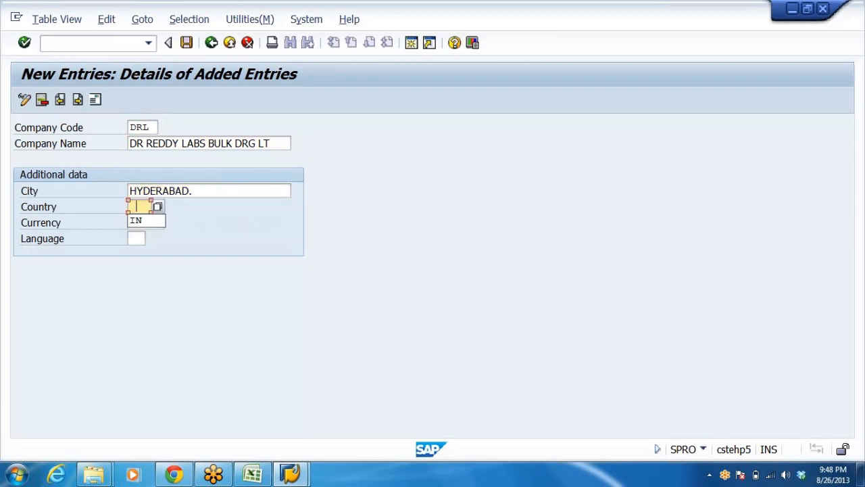
key(Tab)
click(162, 237)
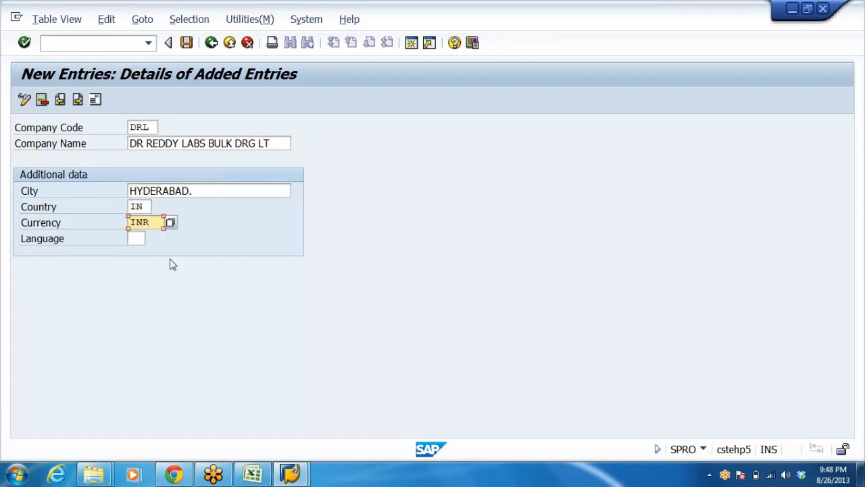
click(137, 238)
click(145, 253)
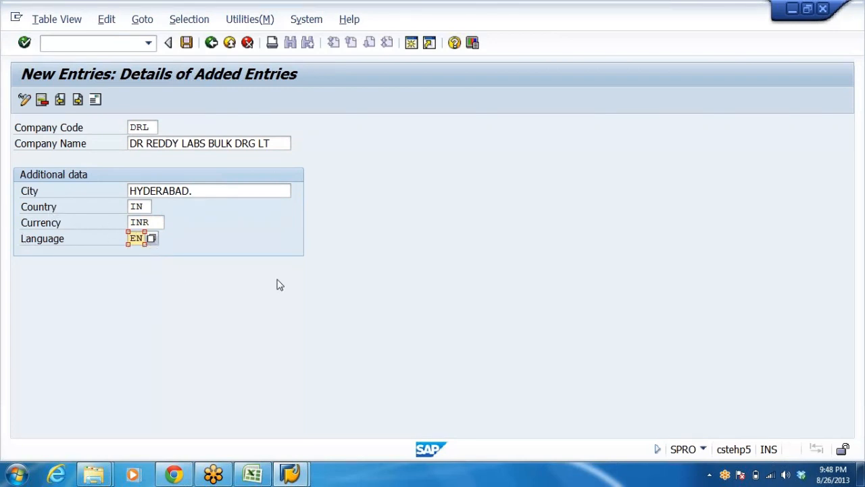
Save the company code entry and, in its address, set the name SONY MUSIC SYSTEMS LTD and title Company.
click(187, 43)
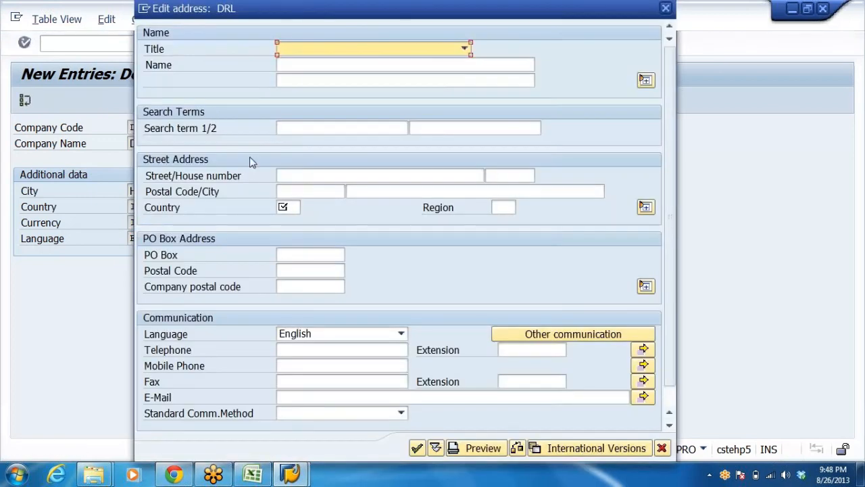
click(338, 65)
click(338, 79)
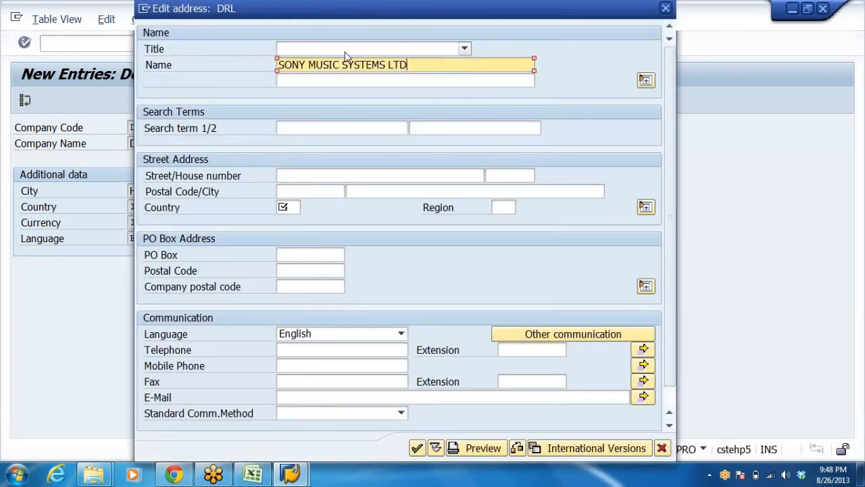
click(346, 50)
click(346, 62)
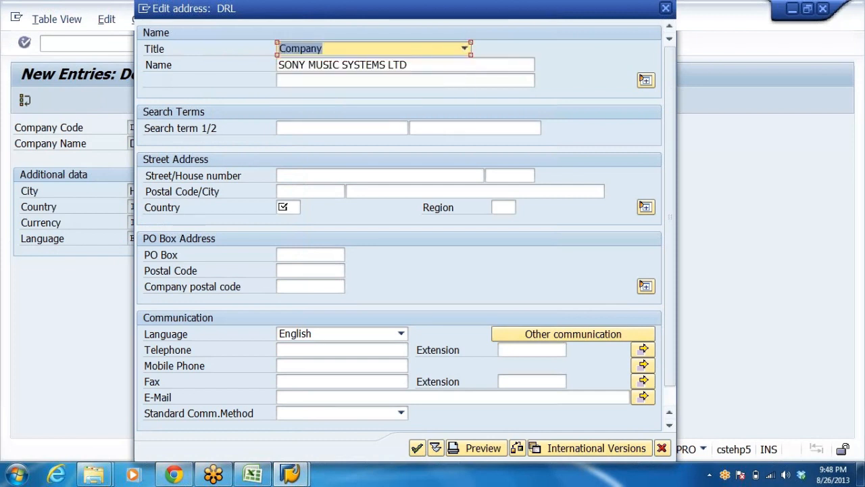
Set the address's country to IN, postal code to 500045 and city to HYDERABAD, and confirm the address.
click(292, 207)
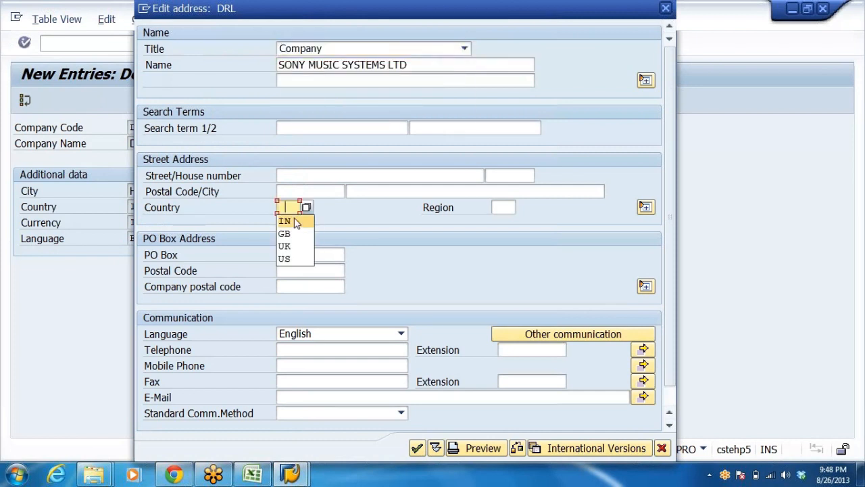
click(290, 221)
click(309, 191)
text(500045)
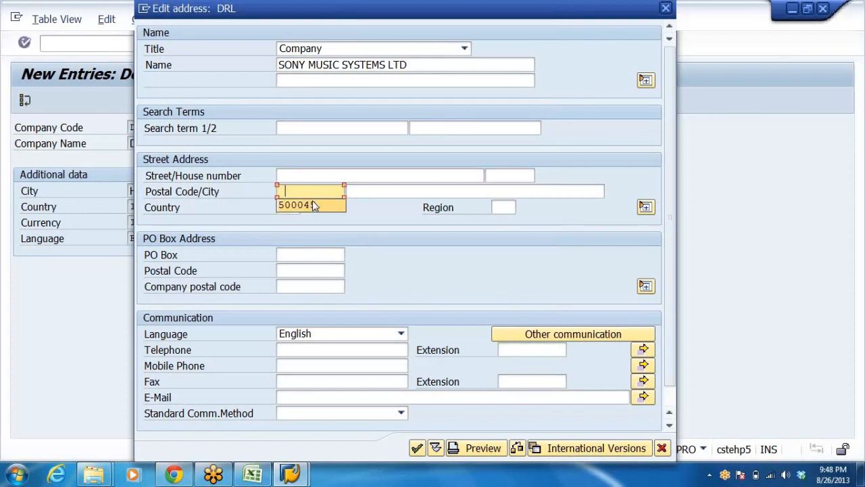
click(378, 191)
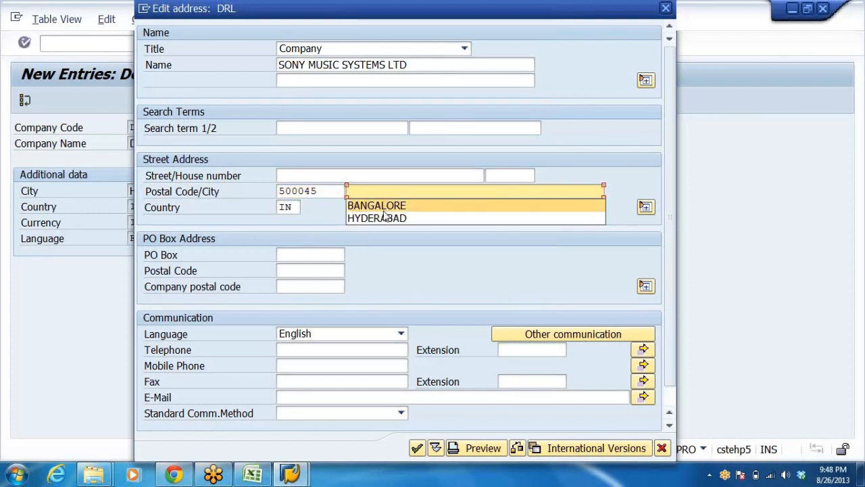
click(381, 216)
click(393, 176)
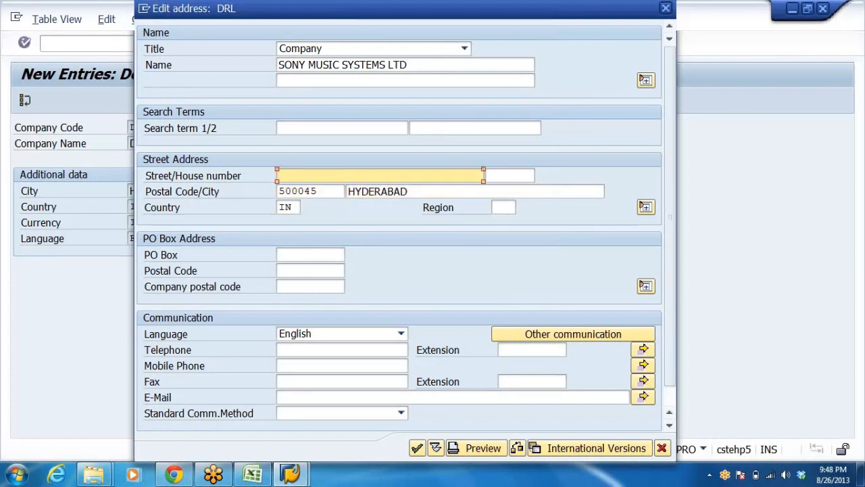
click(417, 449)
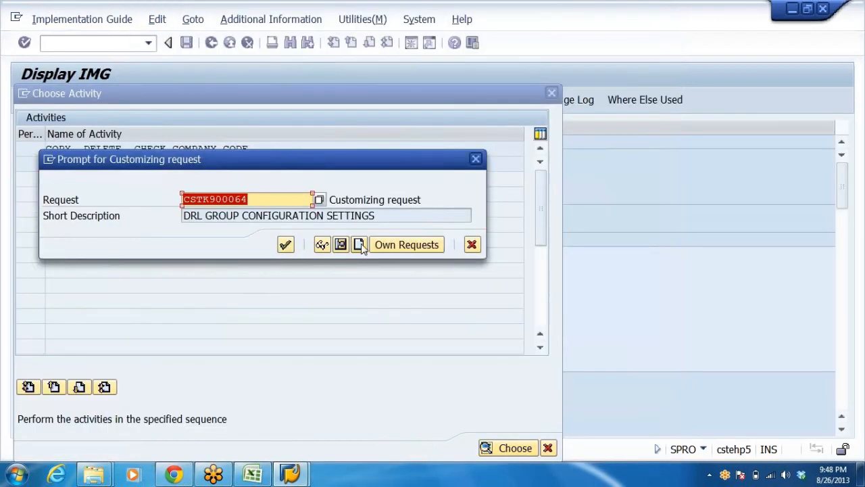
Create a customizing request with the short description DRL COMP CODE SETTINGS and save the company code entry in it.
drag(322, 162, 379, 105)
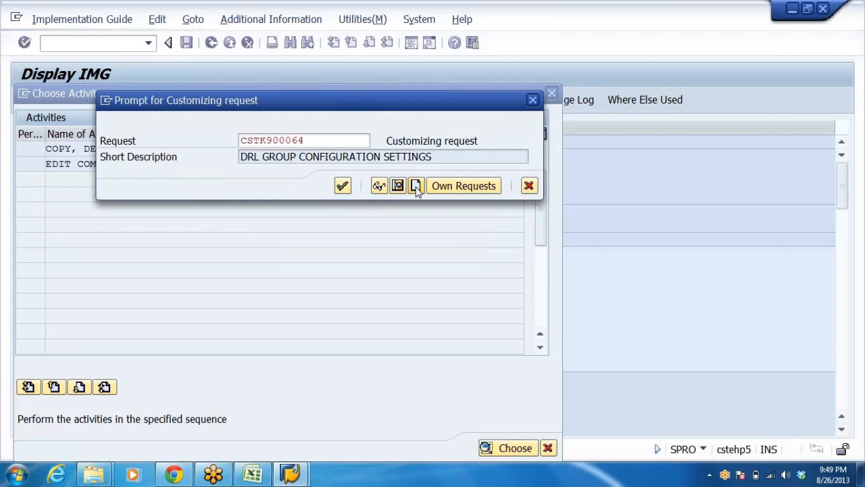
click(416, 187)
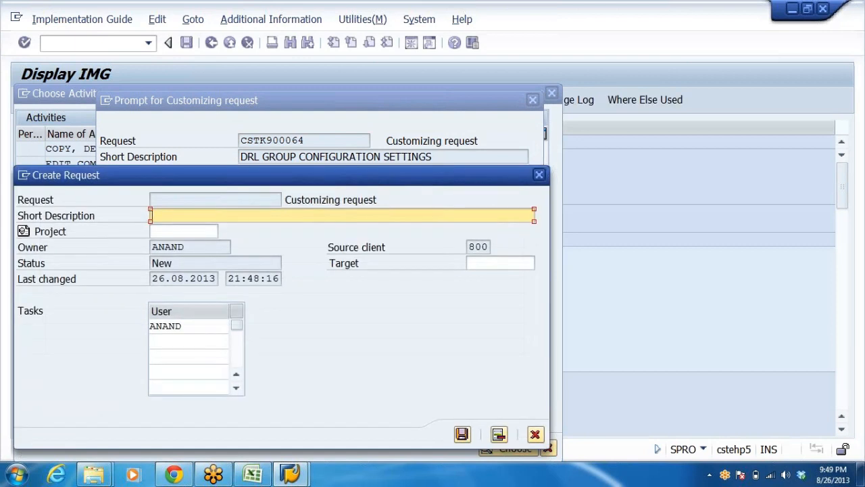
text(DRL COMP CO)
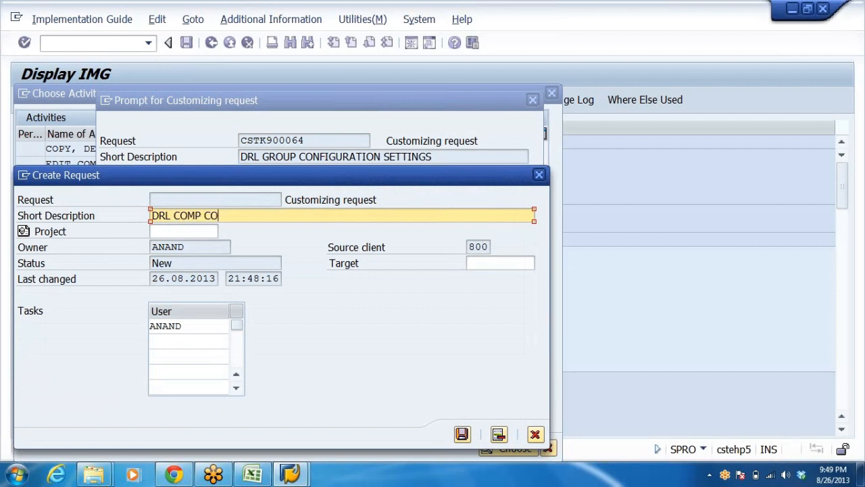
text(DE SETTINGS)
key(Return)
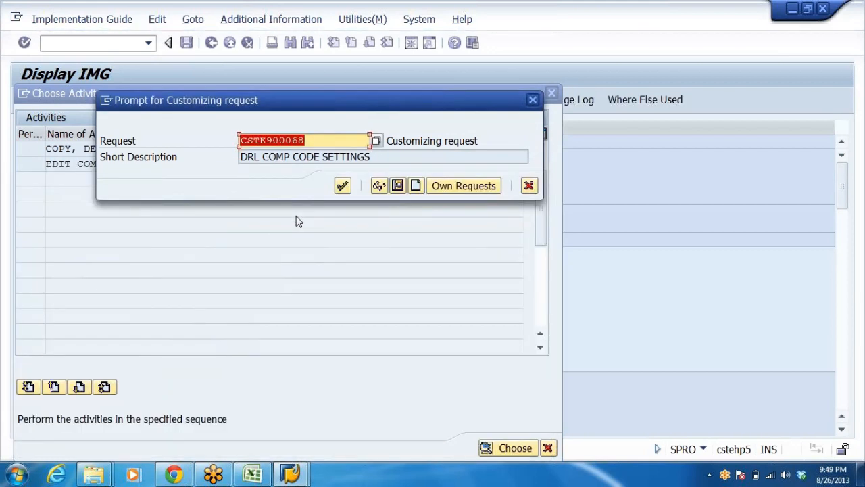
key(Return)
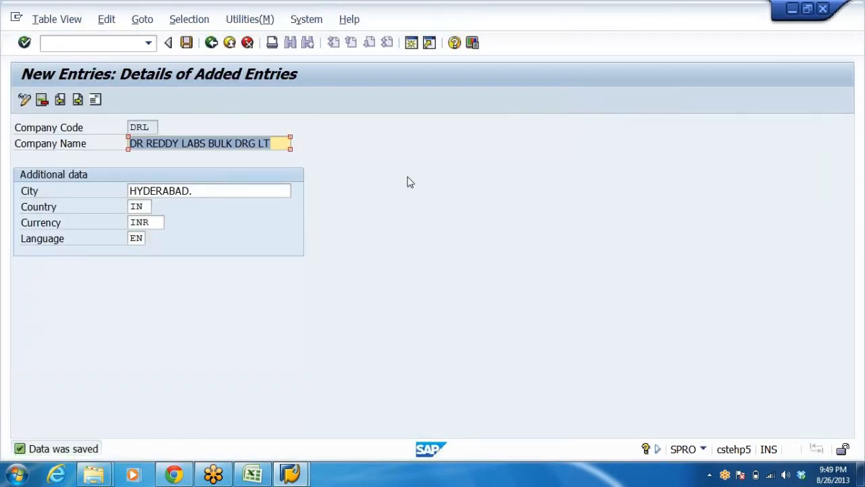
Return to the implementation guide and open Assign company code to company under Enterprise Structure, Assignment, Financial Accounting.
click(230, 42)
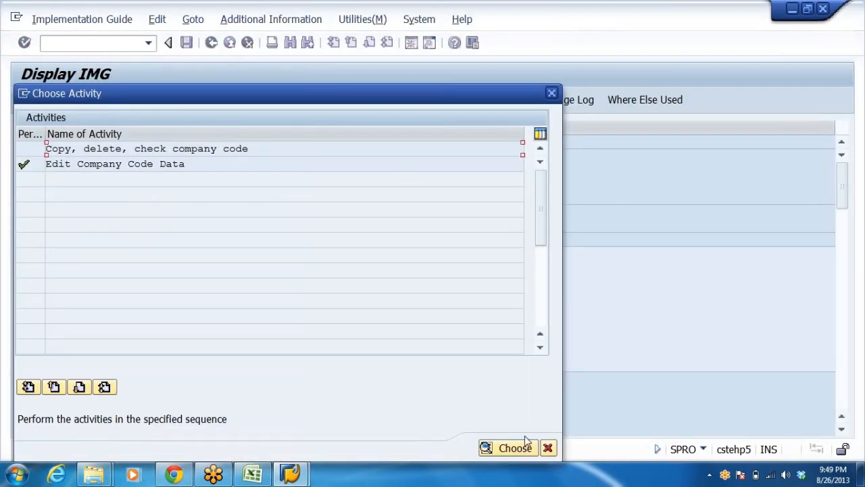
click(548, 447)
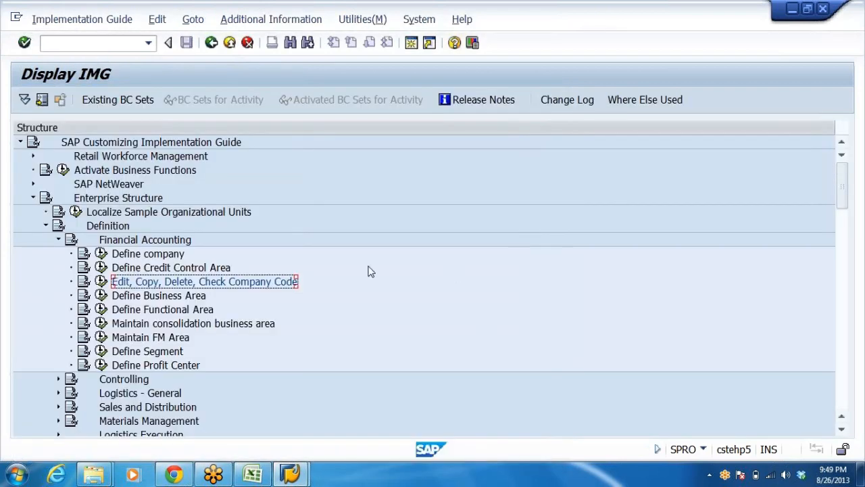
scroll(370, 271, down, 1)
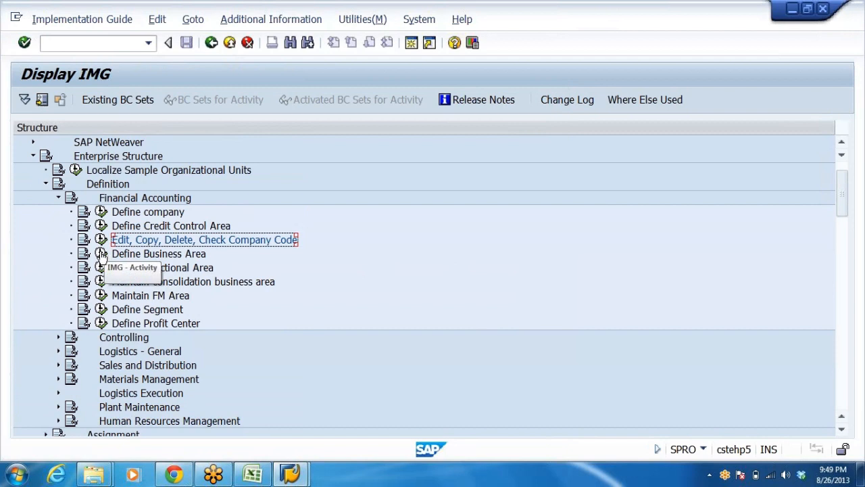
click(58, 197)
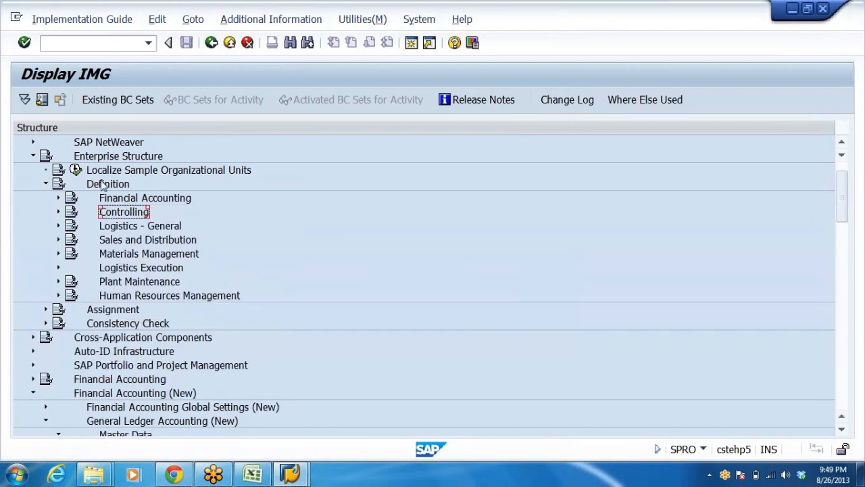
click(45, 184)
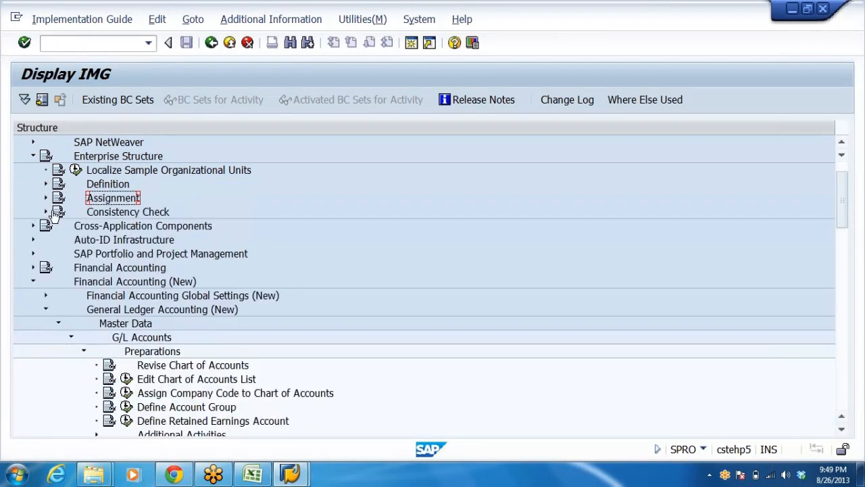
double_click(109, 202)
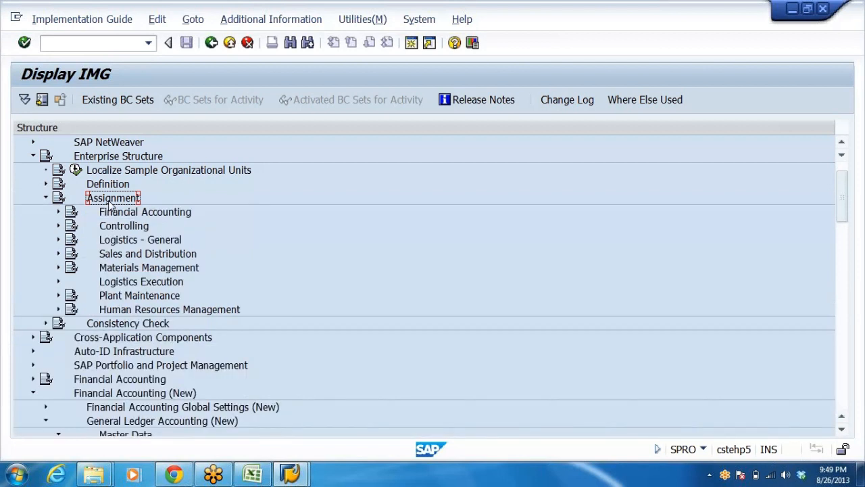
key(Down)
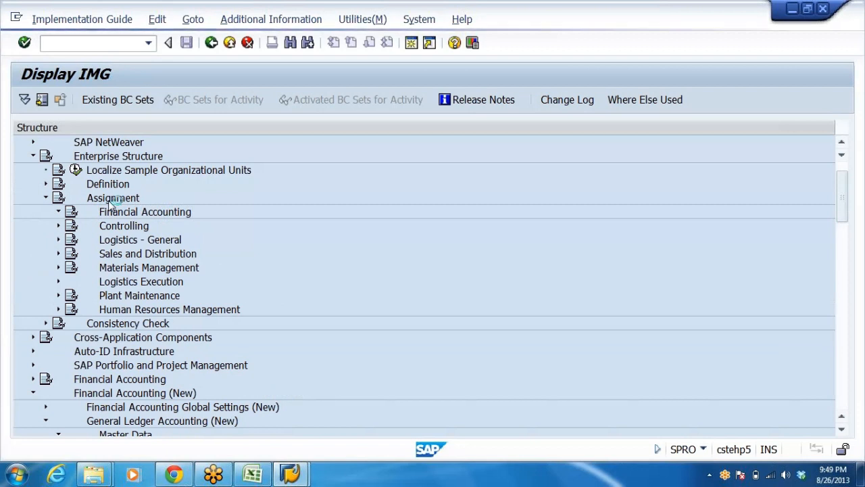
key(Right)
key(Down)
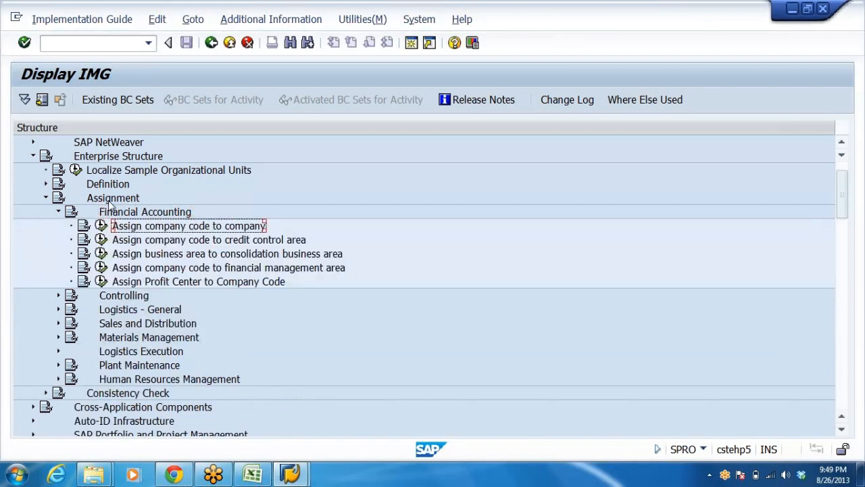
click(101, 226)
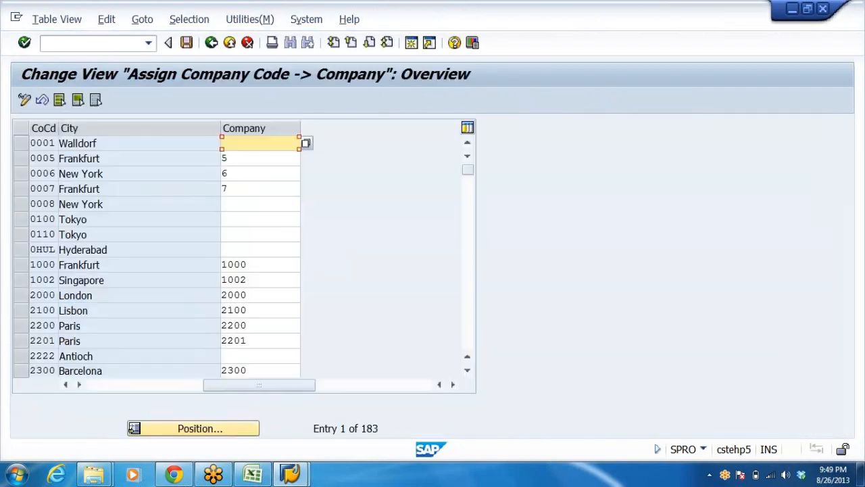
Position the company assignment list on company code DRL.
click(212, 428)
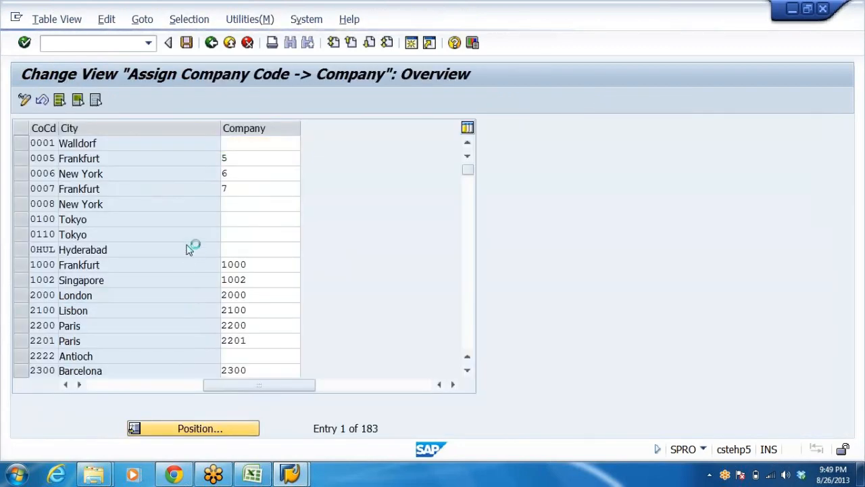
text(D)
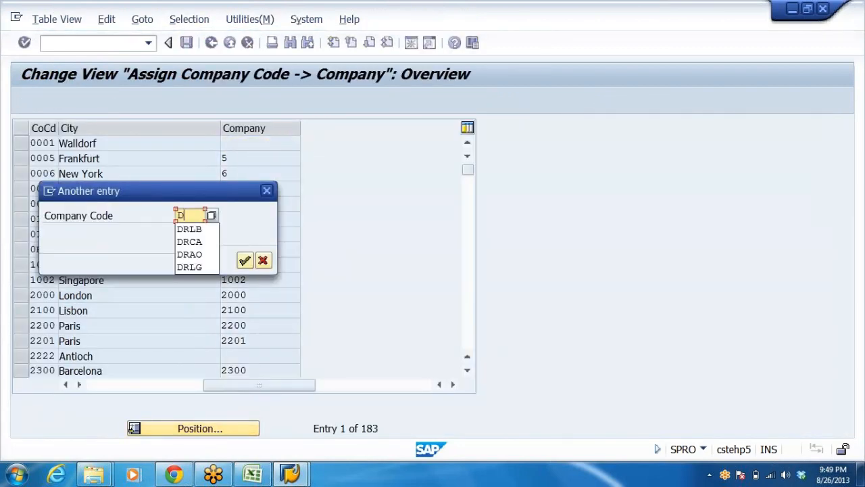
text(R)
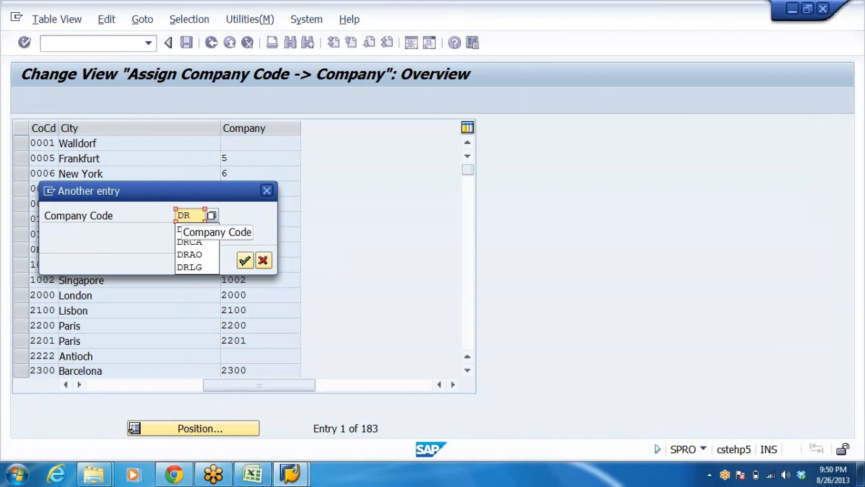
text(L)
key(Return)
key(Return)
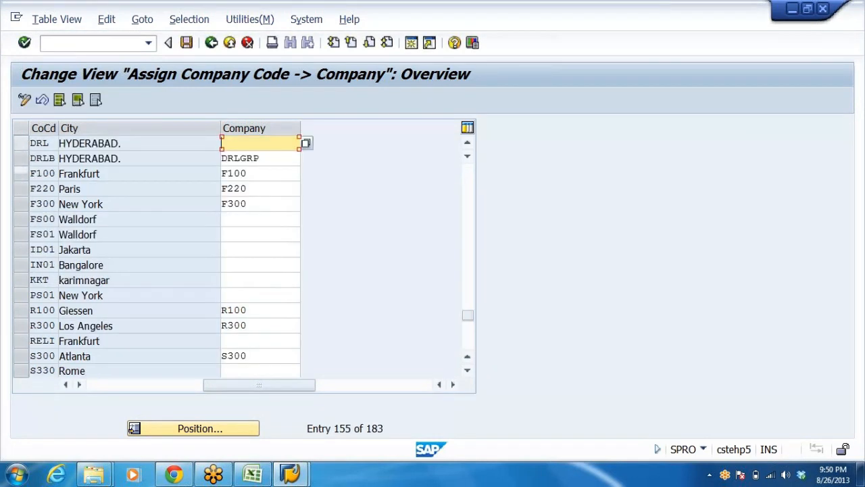
Assign company code DRL to company DRL, save it in the DRL COMP CODE SETTINGS request and return to the guide.
click(43, 143)
text(RL)
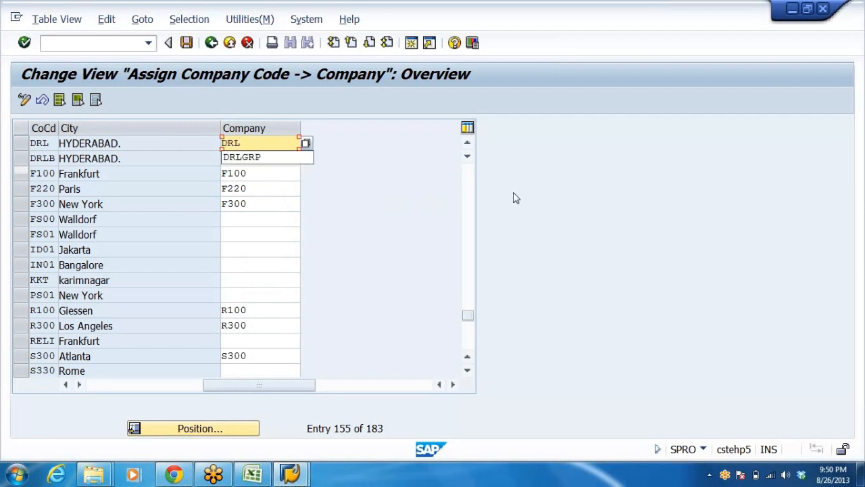
click(243, 160)
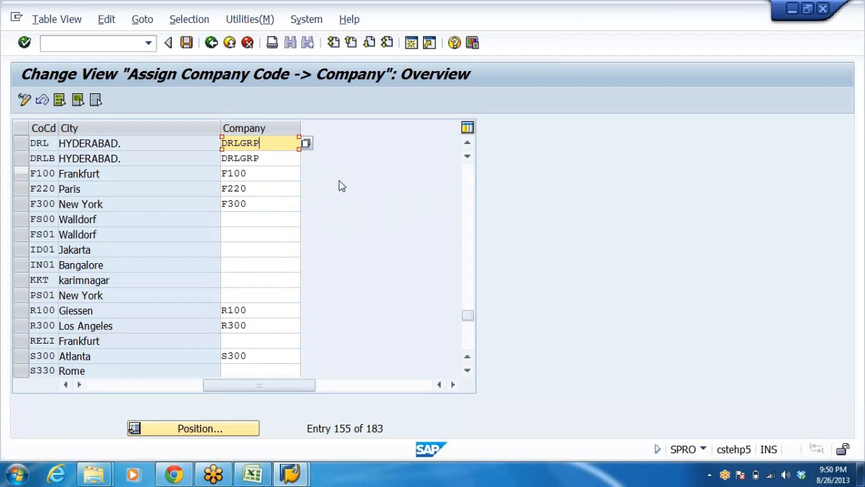
key(BackSpace)
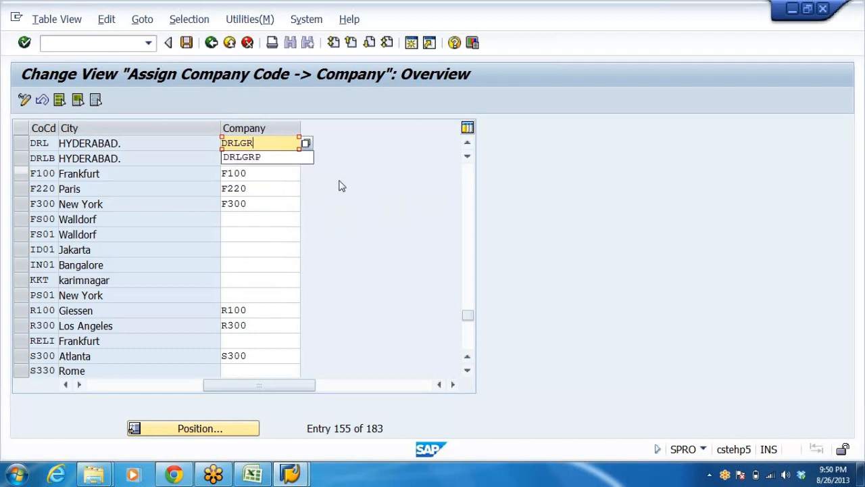
key(Return)
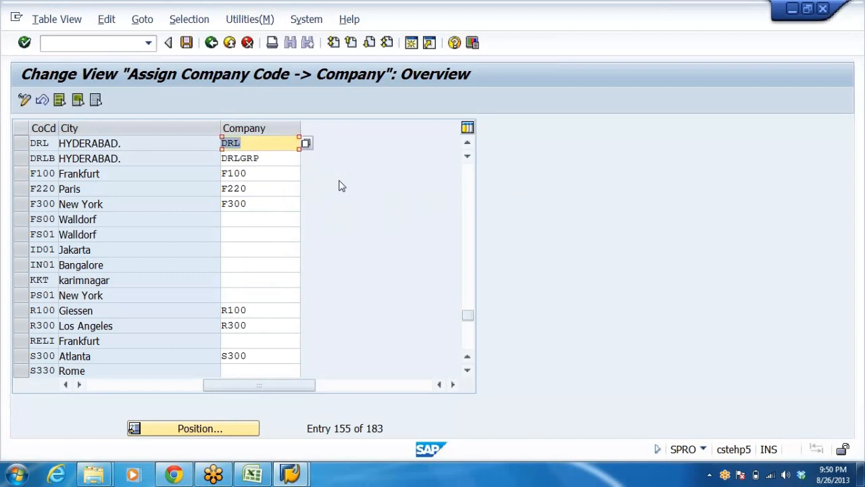
click(186, 42)
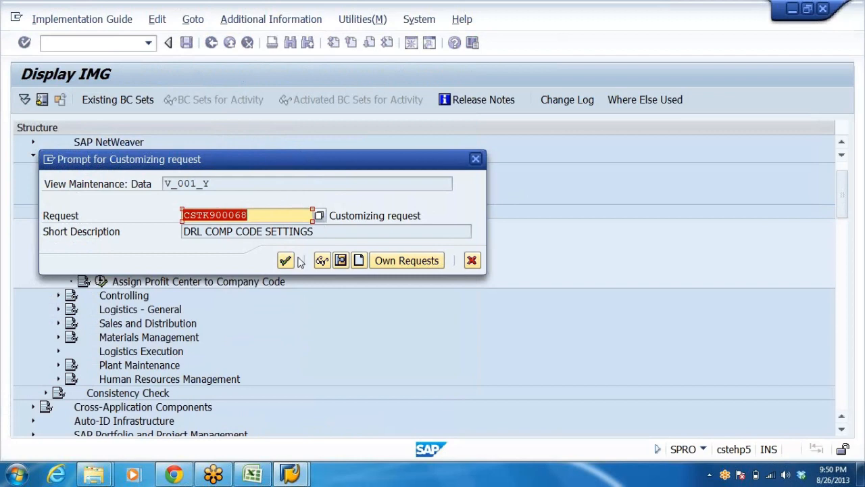
click(285, 261)
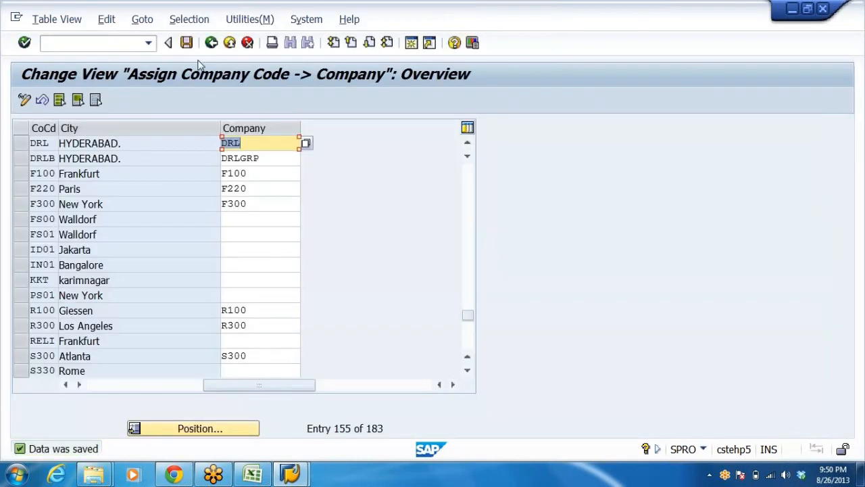
click(211, 43)
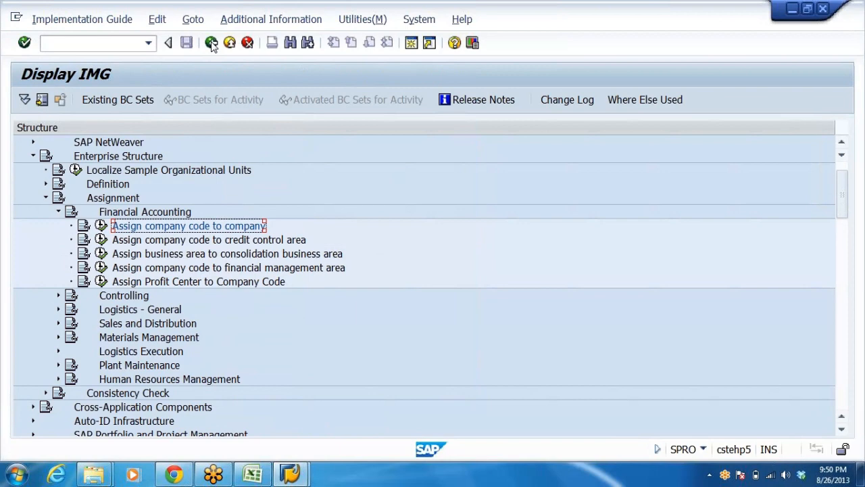
Collapse the Assignment branch and locate Edit Chart of Accounts List under Financial Accounting (New), General Ledger Accounting (New), Master Data, G/L Accounts, Preparations.
click(57, 212)
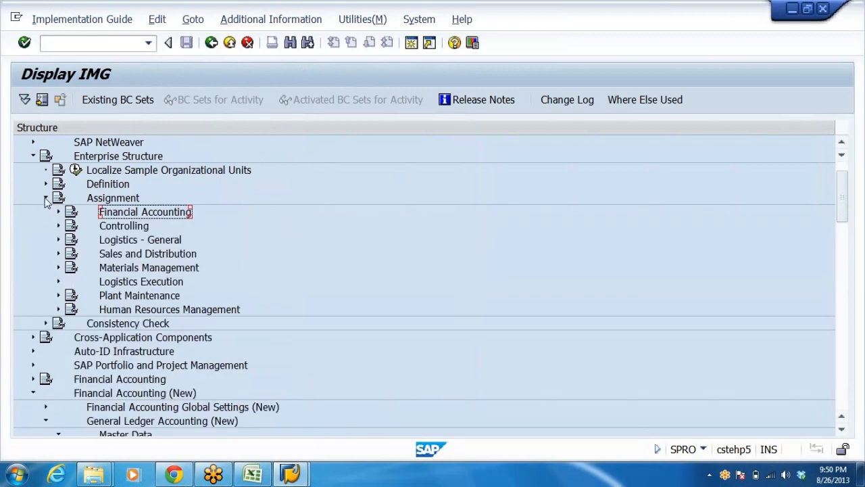
click(45, 198)
scroll(338, 305, down, 2)
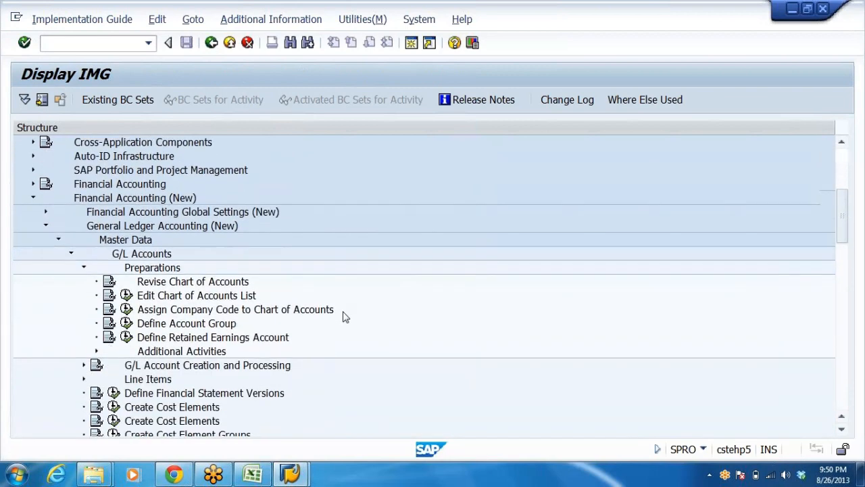
scroll(343, 317, down, 1)
click(205, 284)
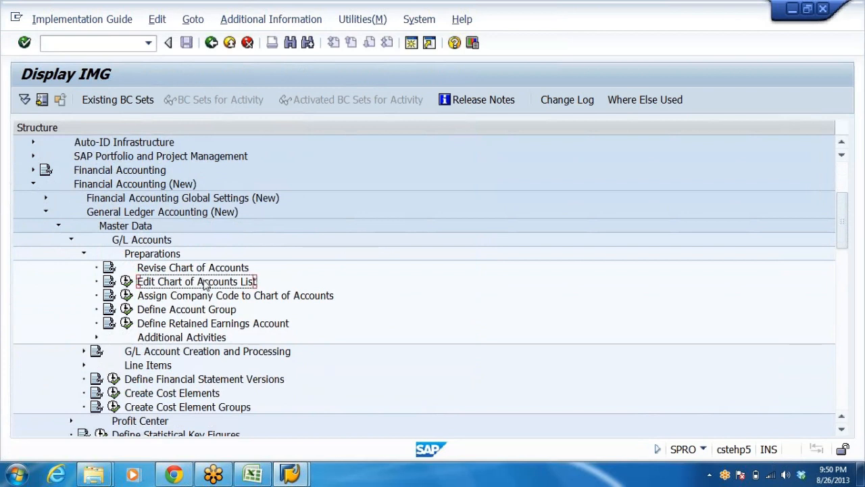
click(252, 474)
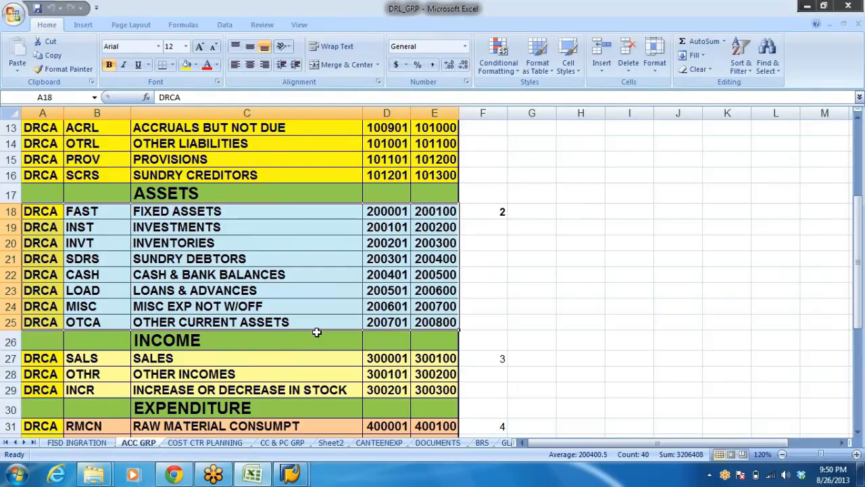
key(alt+Tab)
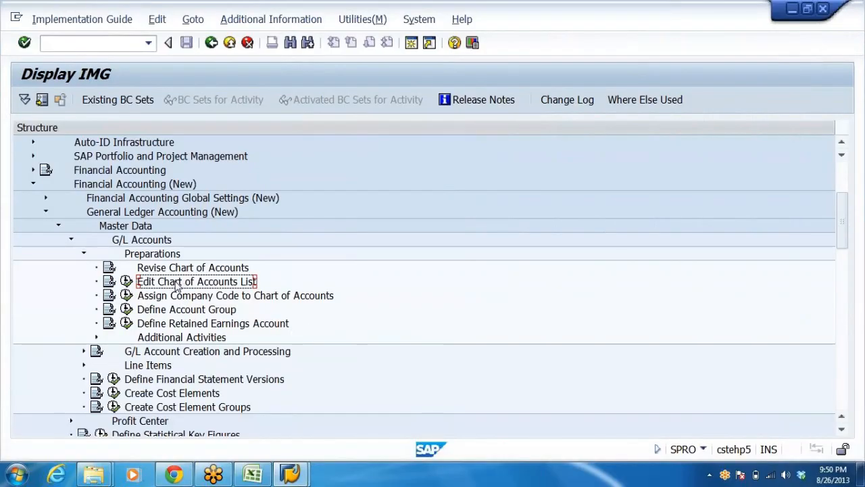
Trace the path from Financial Accounting (New) to G/L Accounts Preparations and read the documentation of Revise Chart of Accounts.
click(116, 185)
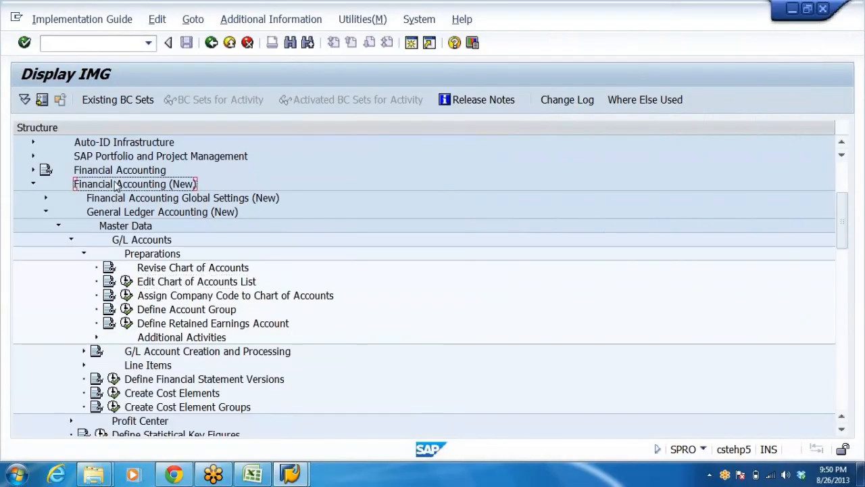
click(116, 212)
click(130, 231)
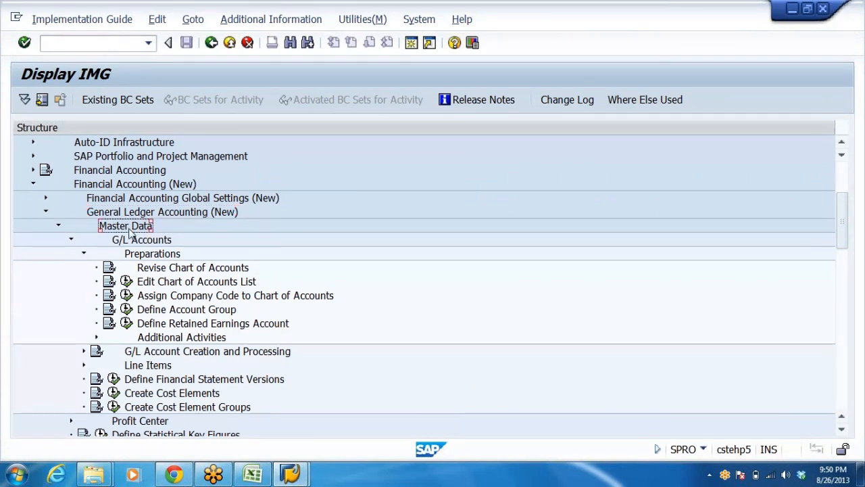
click(150, 243)
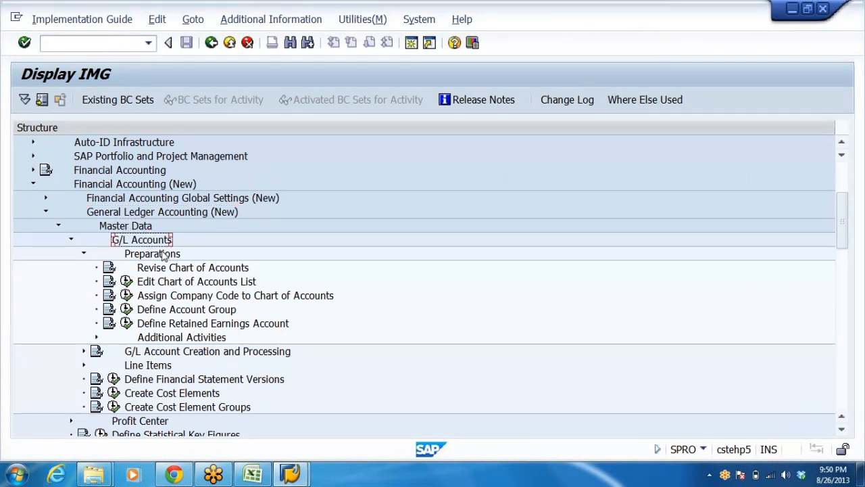
click(162, 257)
click(177, 268)
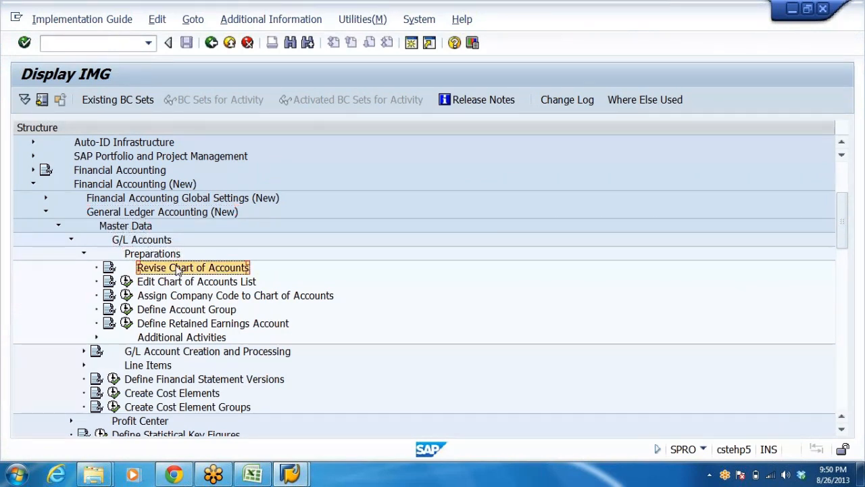
click(109, 267)
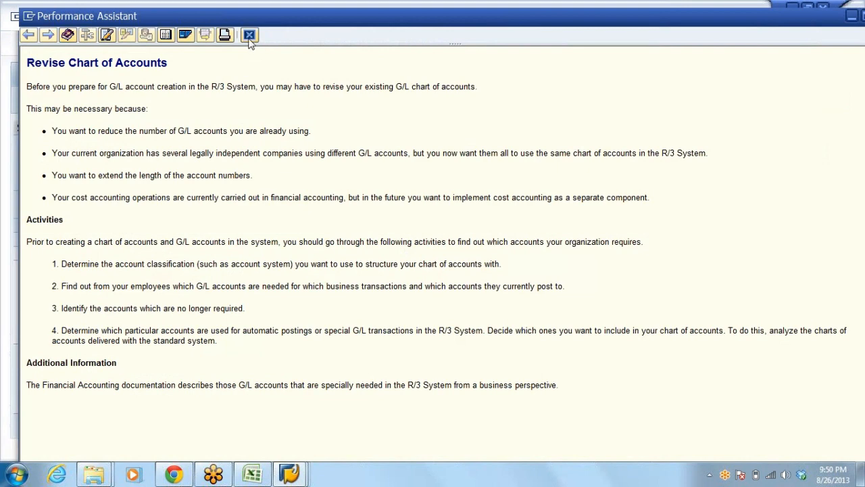
click(248, 35)
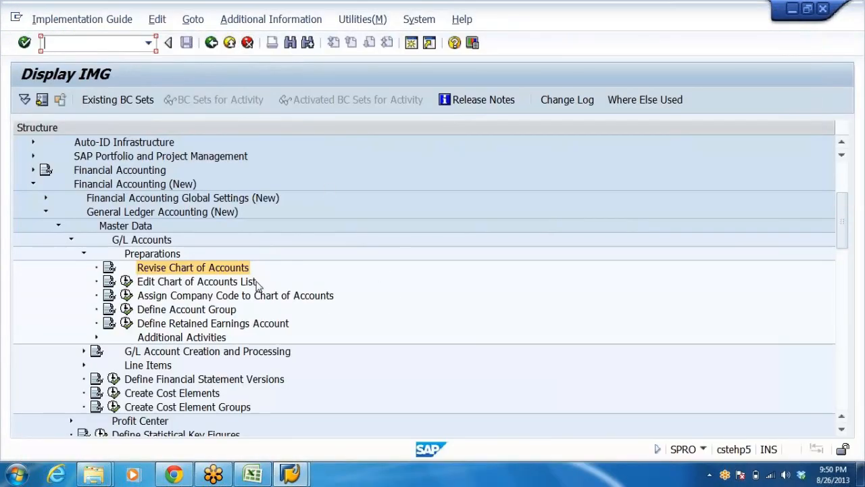
Open Edit Chart of Accounts List and start a new entry with the chart of accounts key DRL.
click(194, 286)
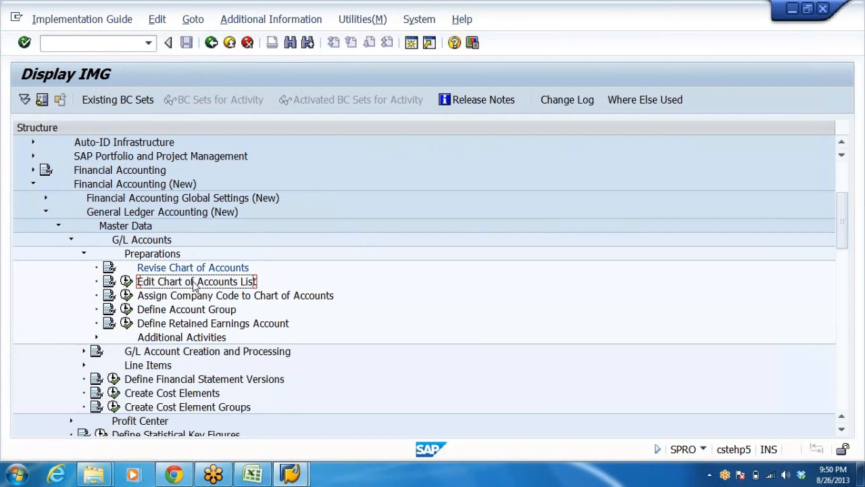
click(126, 282)
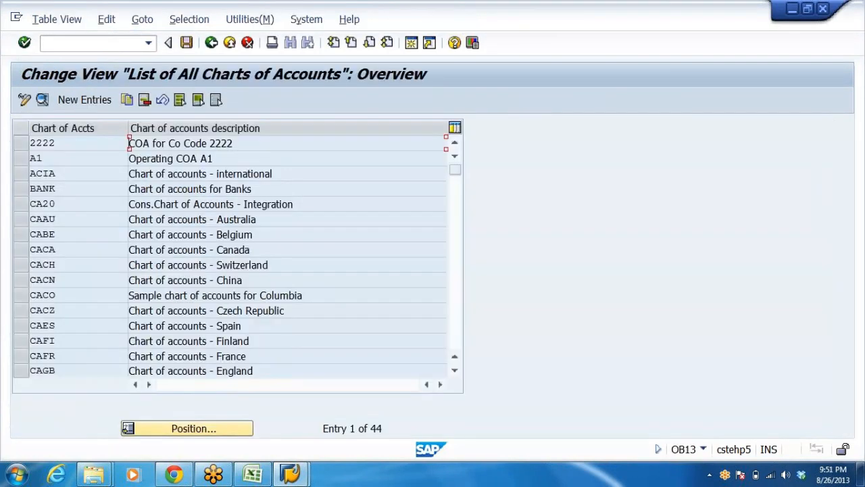
click(80, 100)
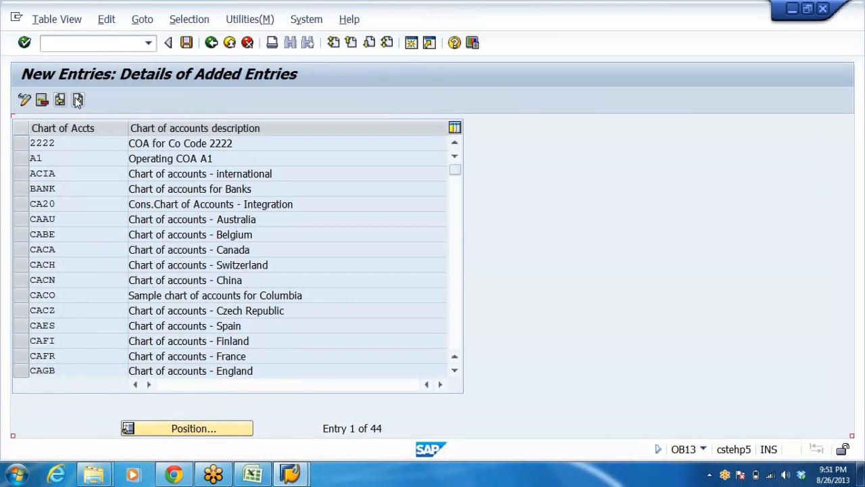
text(D)
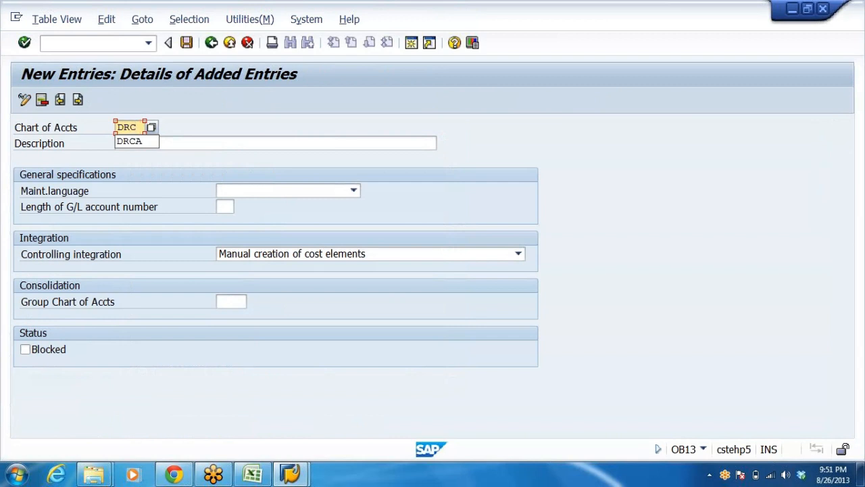
text(RL)
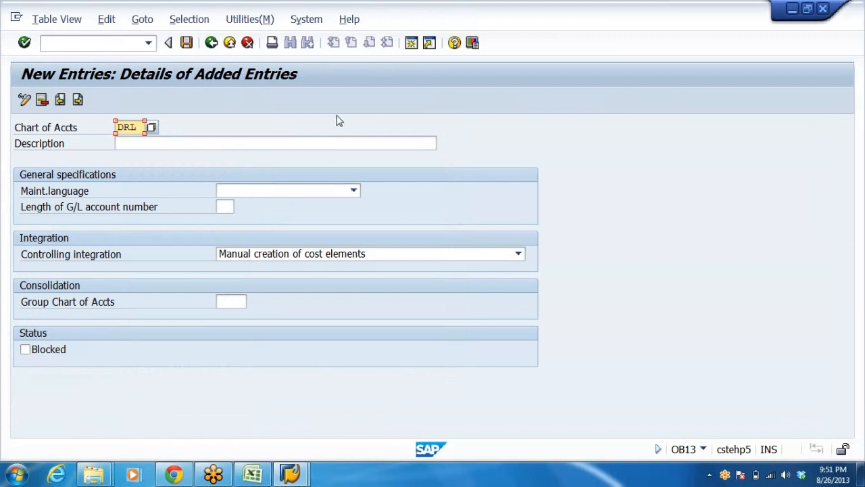
Describe the new chart of accounts as CHART OF ACCOUNTS FOR DRL GRP-NES.
click(307, 143)
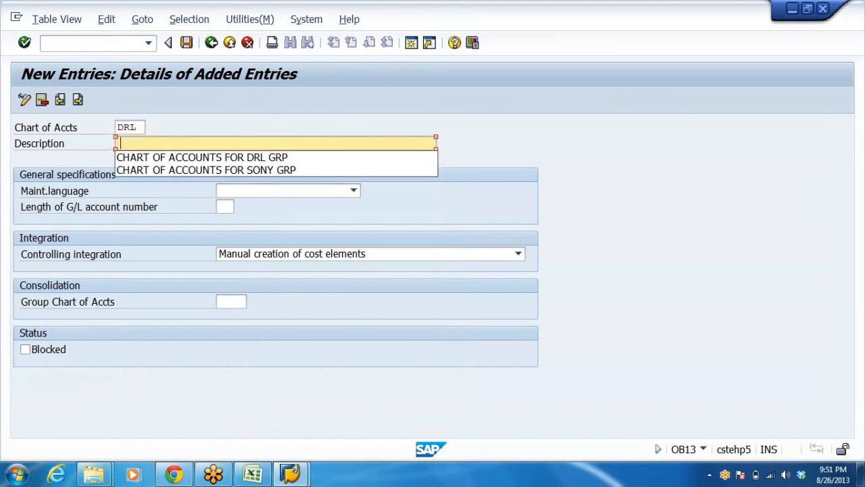
click(296, 157)
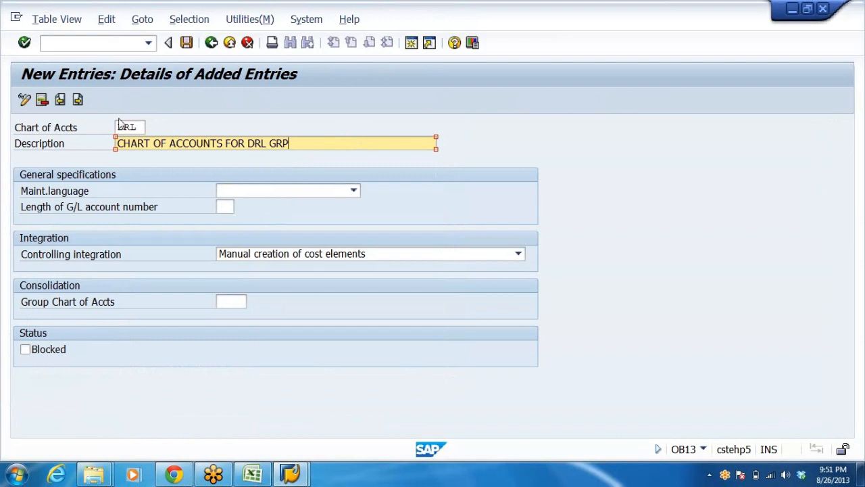
click(139, 127)
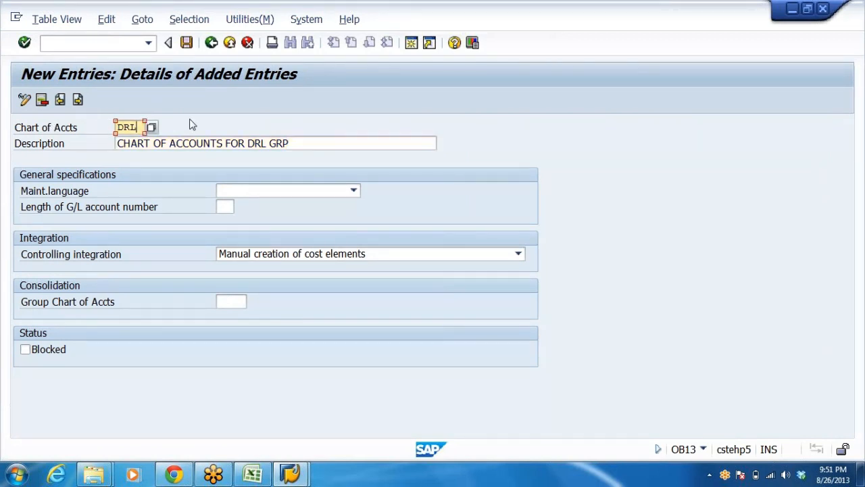
key(Tab)
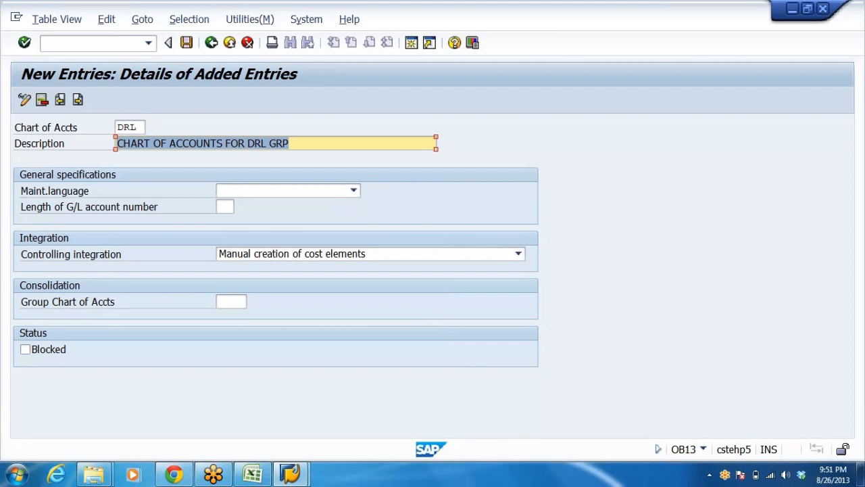
key(End)
text(-NES)
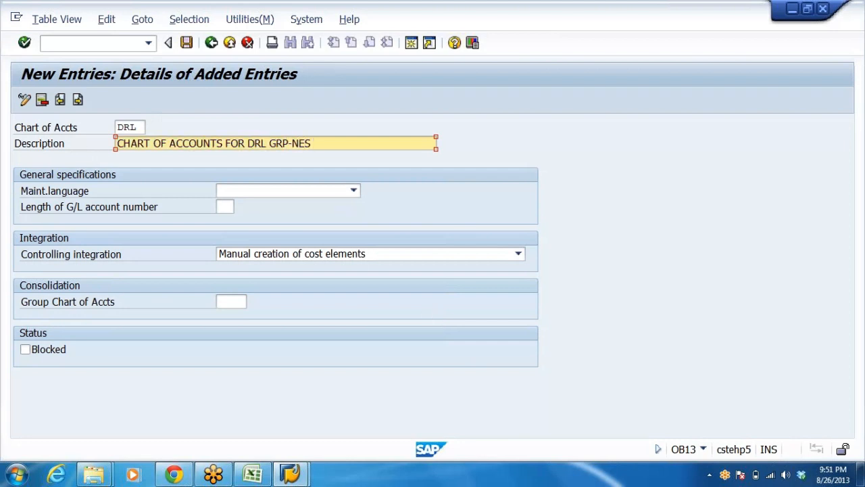
click(137, 127)
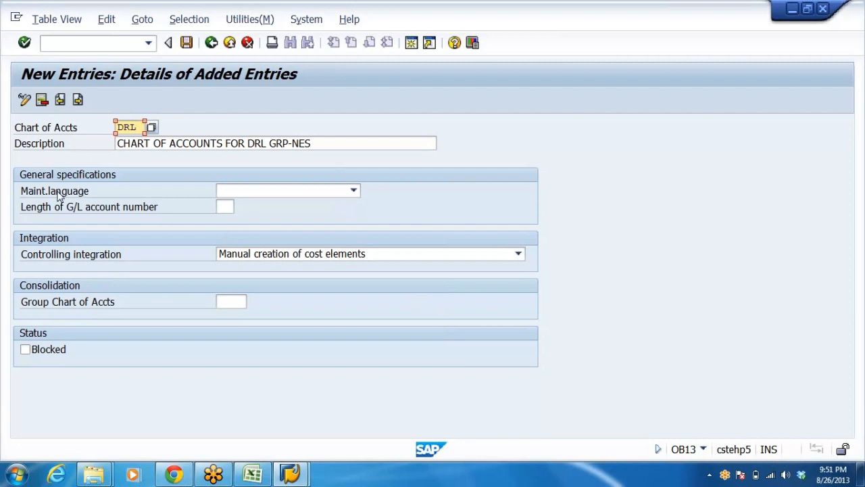
Set the chart's maintenance language to English and the G/L account number length to 6.
click(352, 192)
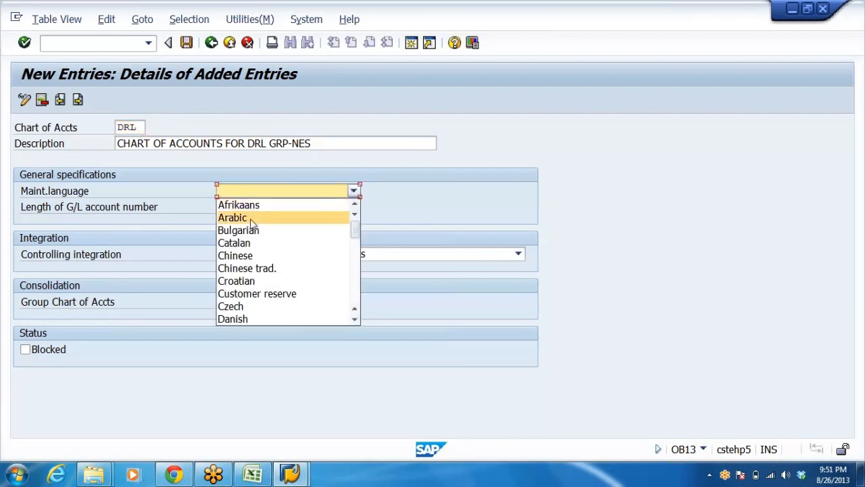
key(e)
key(Return)
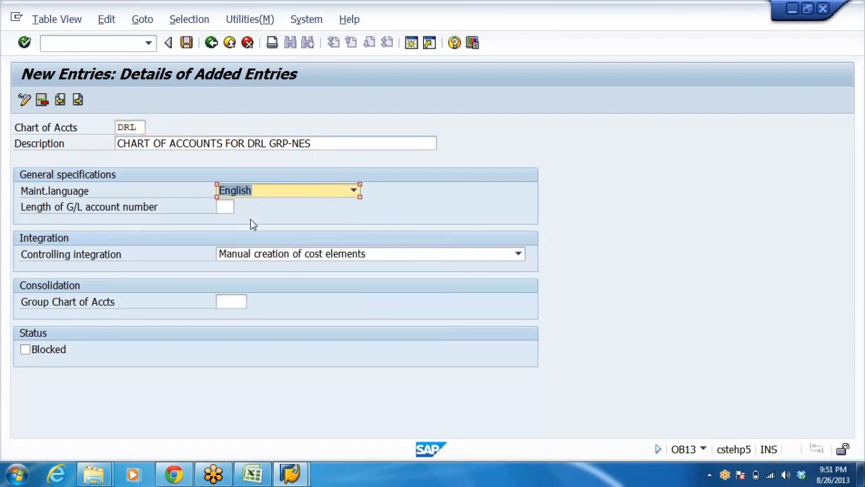
key(Tab)
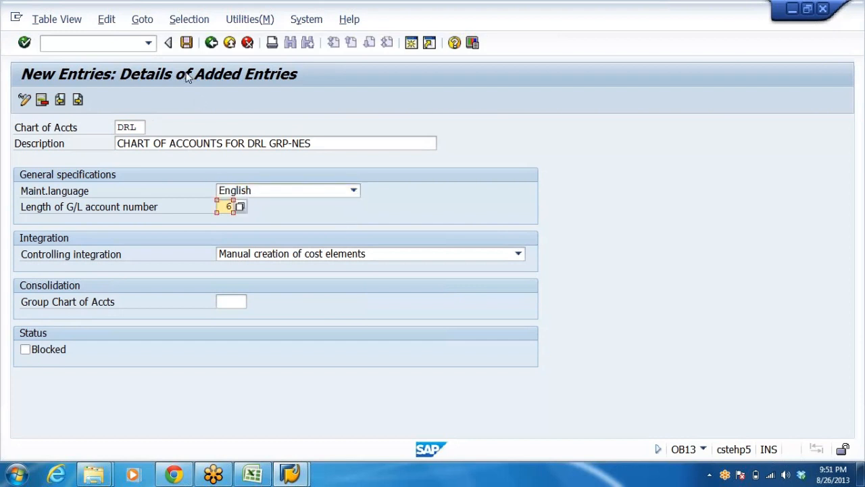
Save the chart of accounts in the DRL COMP CODE SETTINGS request and return to the implementation guide.
click(187, 43)
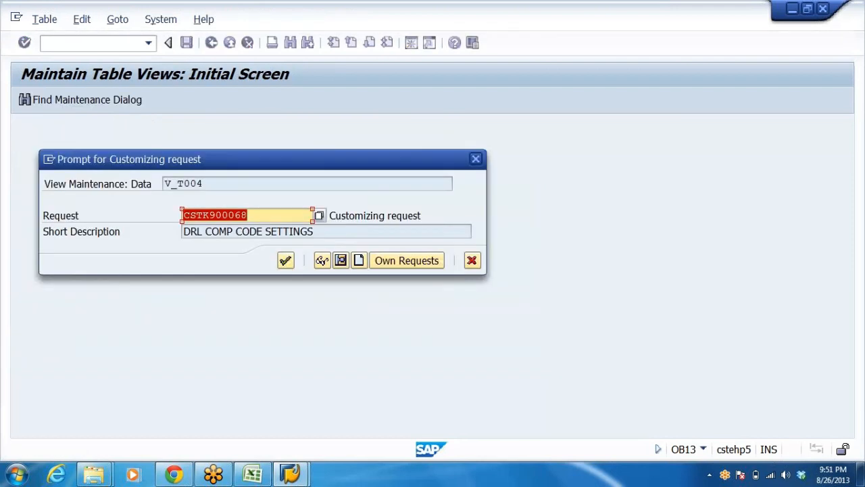
click(286, 260)
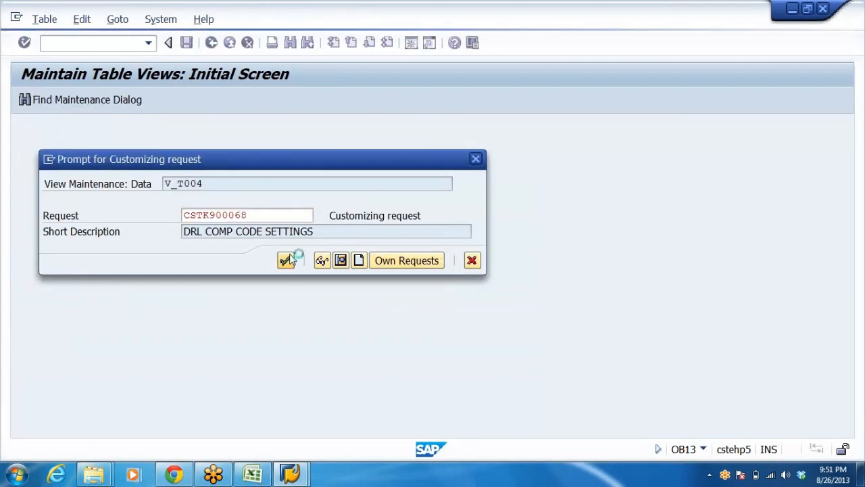
click(229, 42)
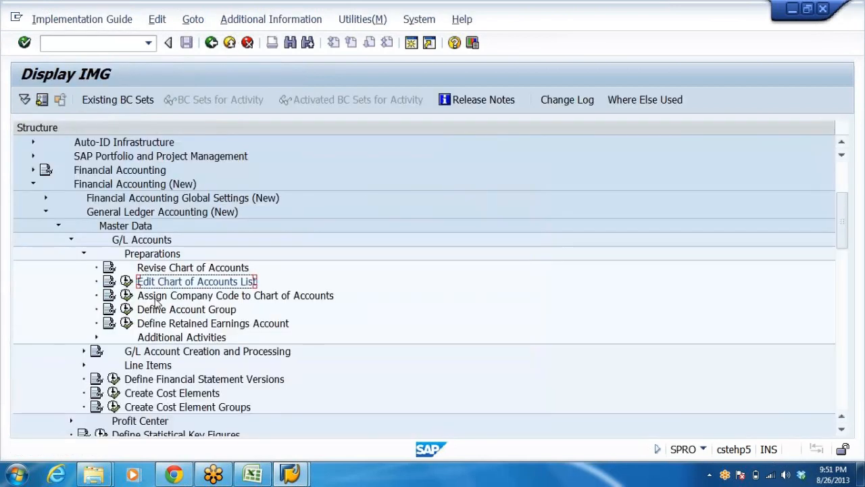
Open Assign Company Code to Chart of Accounts and position the list on company code DRL.
click(246, 295)
click(127, 295)
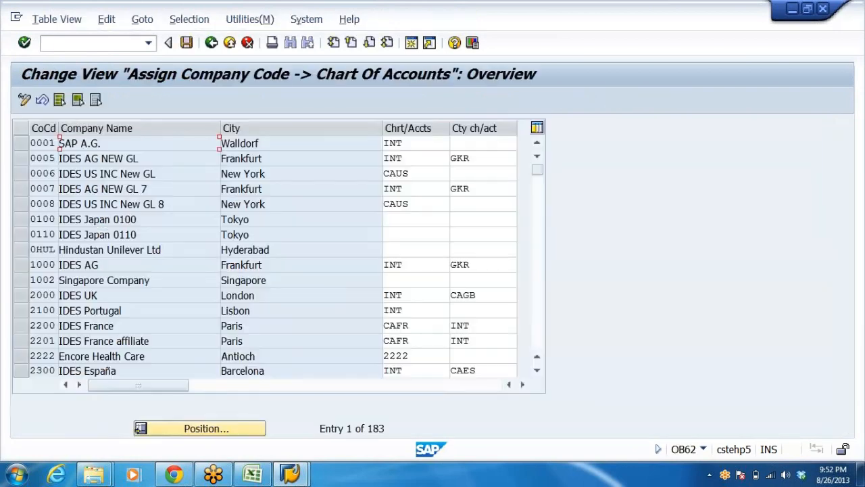
click(207, 430)
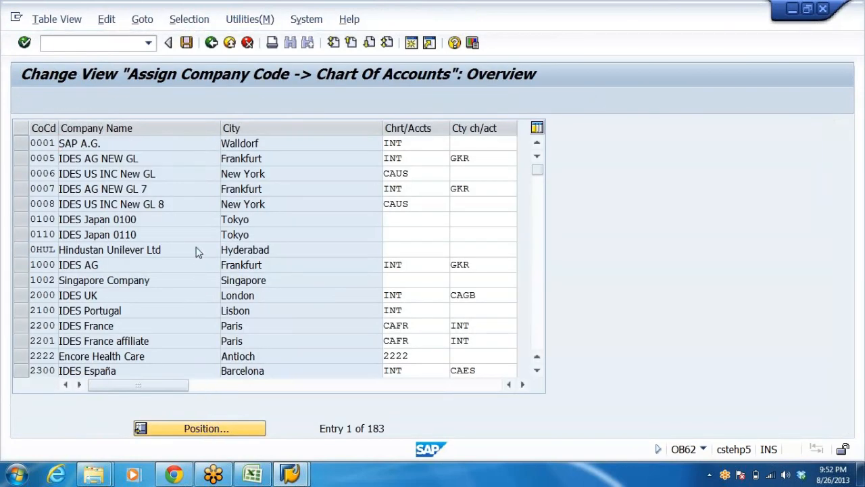
click(188, 215)
click(187, 228)
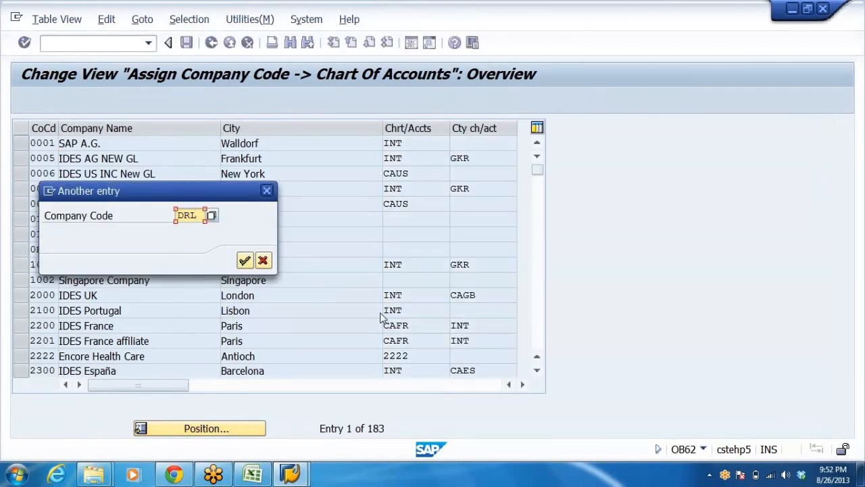
click(245, 261)
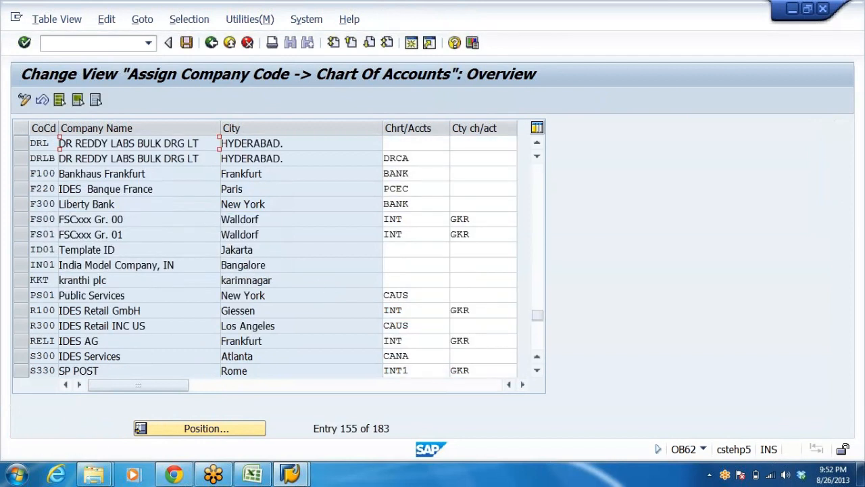
Assign chart of accounts DRL to company code DRL, save it in the DRL COMP CODE SETTINGS request and return to the implementation guide.
click(416, 143)
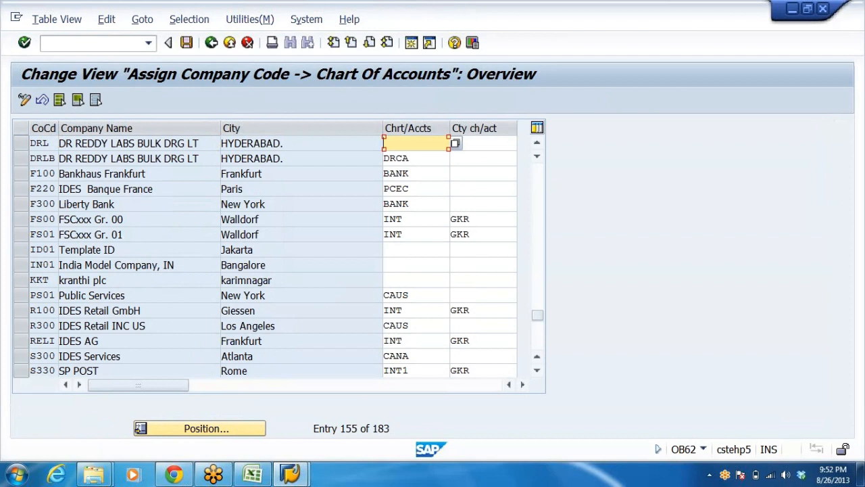
text(DRL)
key(Return)
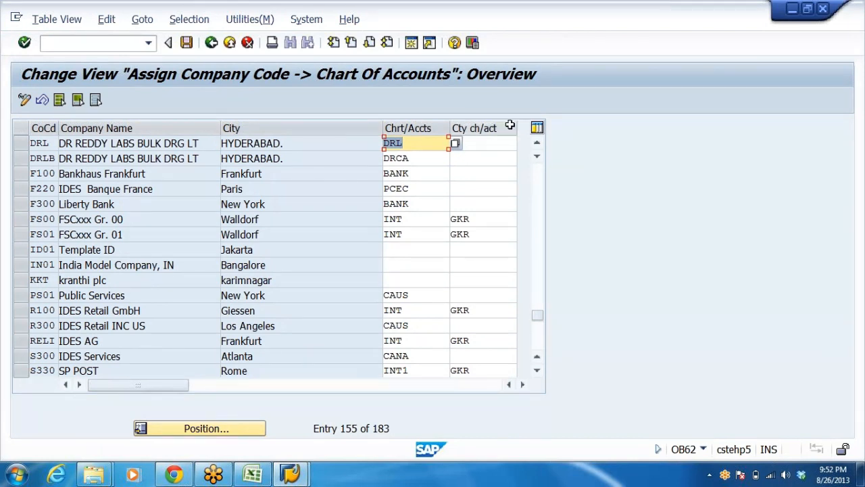
click(188, 45)
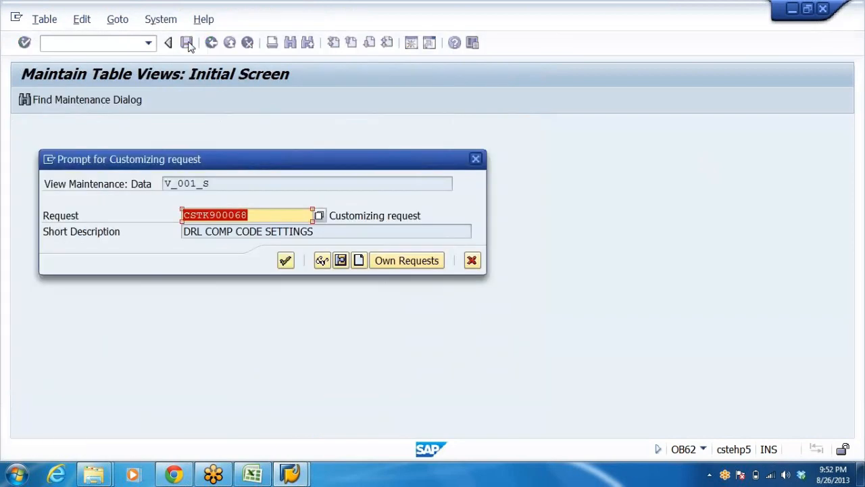
click(286, 261)
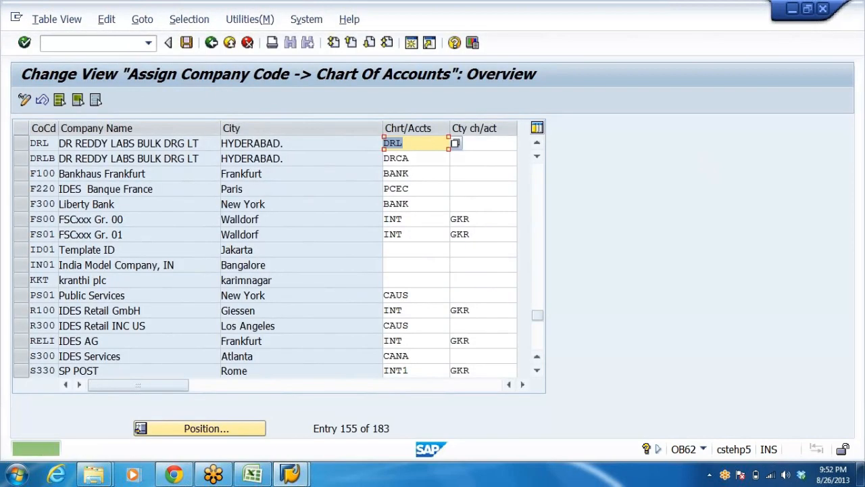
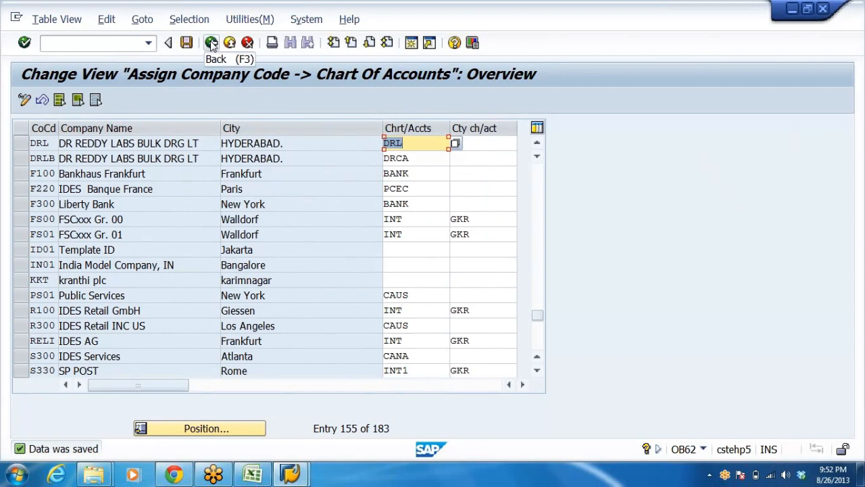
click(211, 43)
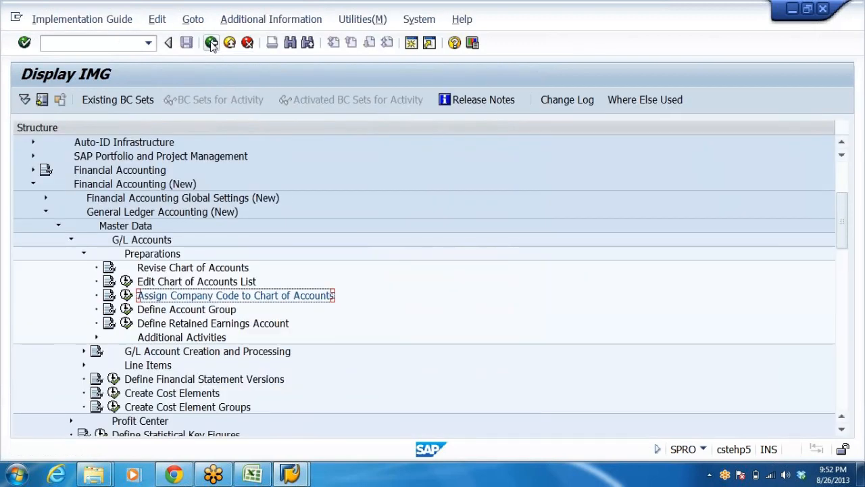
Open Define Account Group under the G/L account preparations and start adding new account group entries.
scroll(401, 252, down, 4)
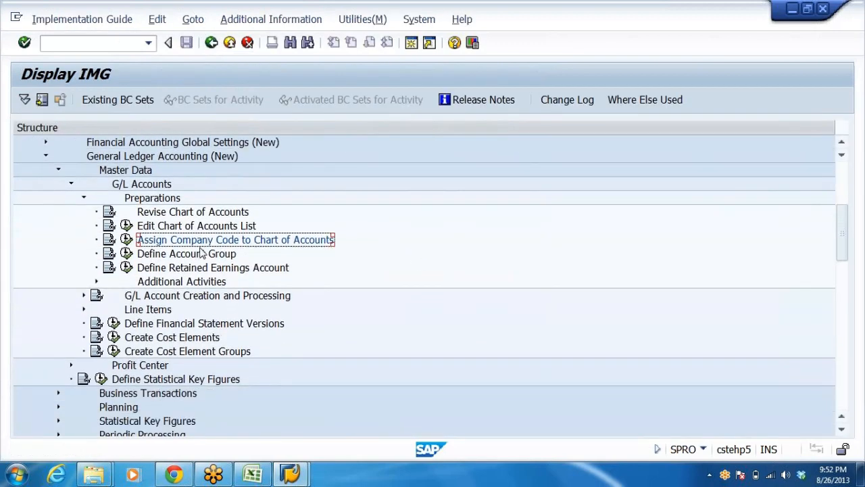
click(201, 255)
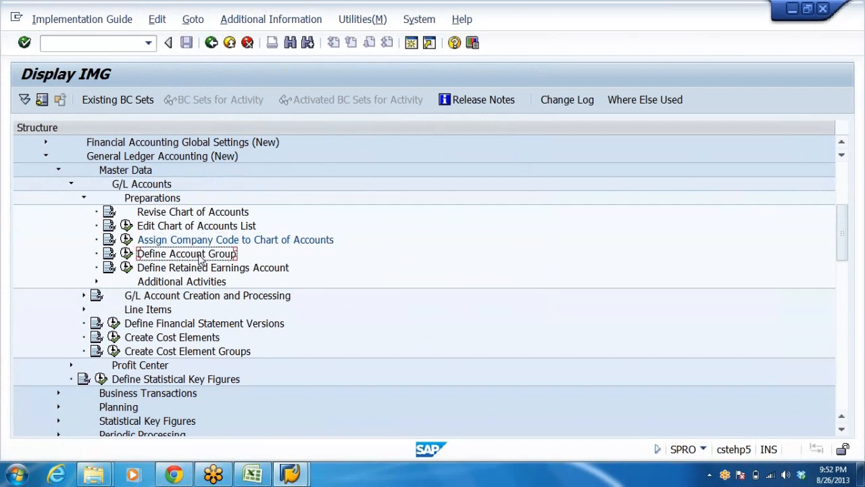
scroll(356, 268, down, 2)
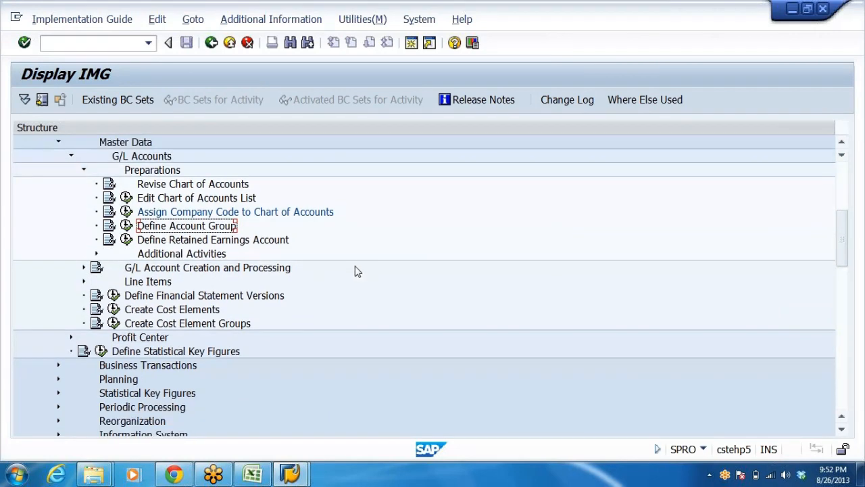
click(127, 226)
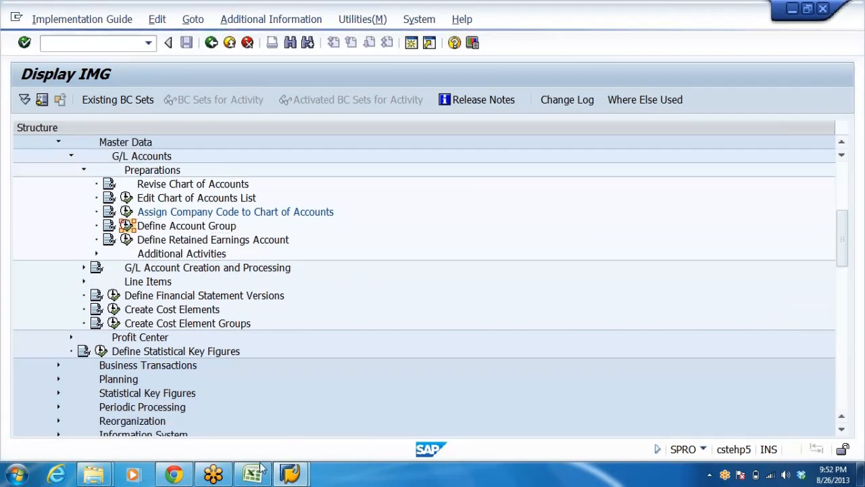
mouse_move(254, 476)
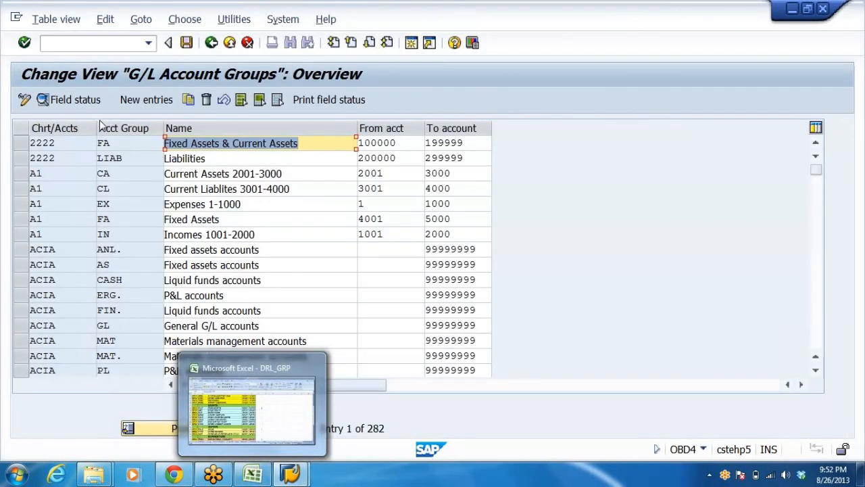
click(142, 101)
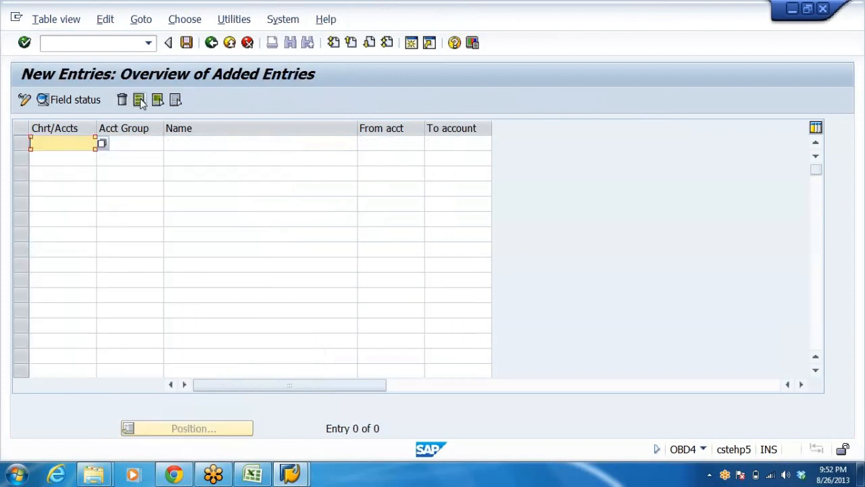
Switch to the DRL_GRP workbook in Excel and replace the chart of accounts code with DRL in A13 through A38.
click(251, 472)
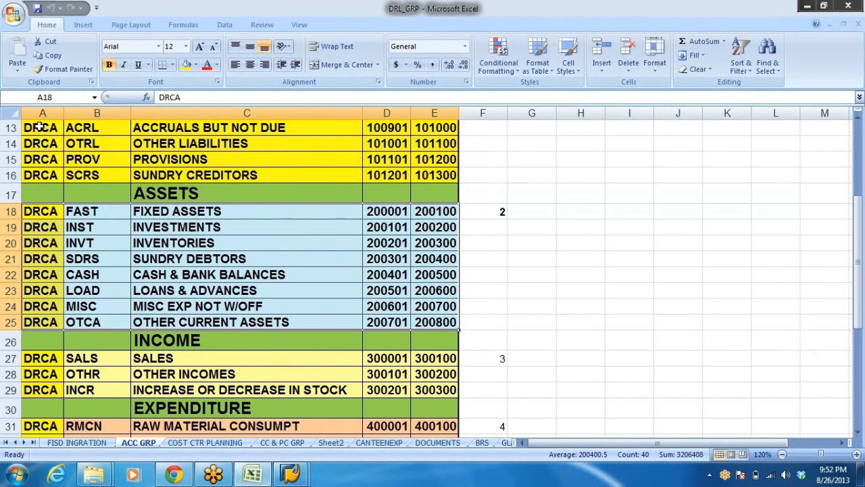
click(49, 132)
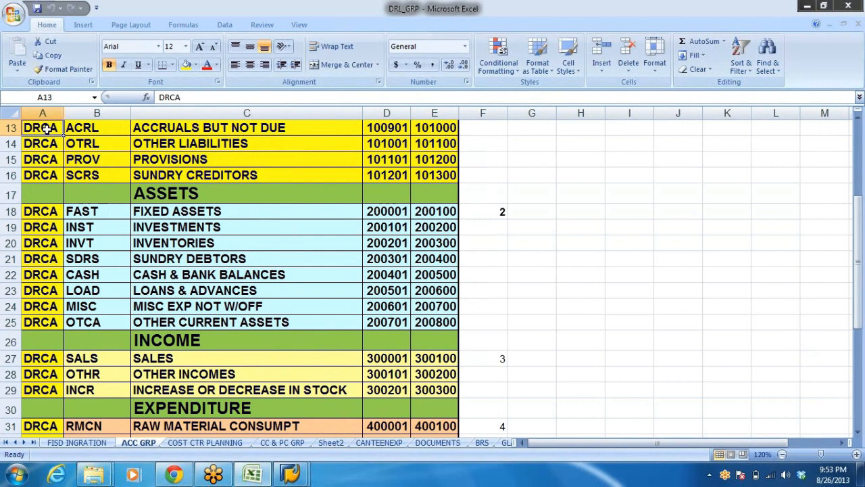
text(DRL)
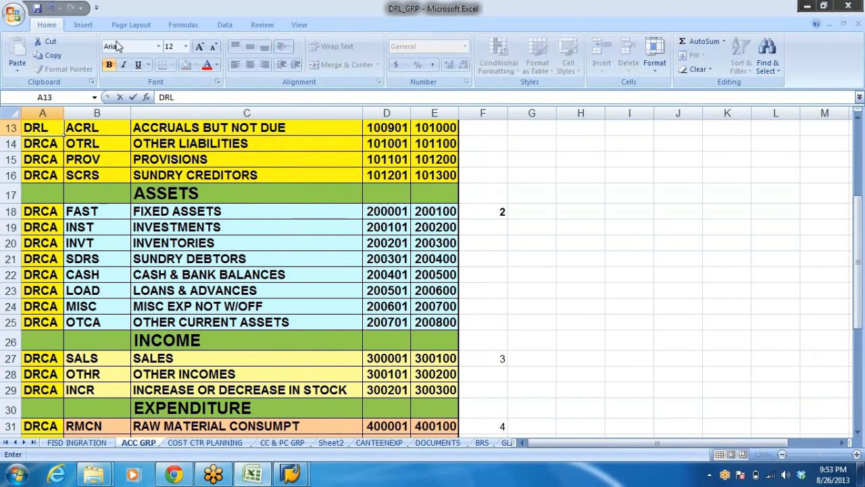
drag(167, 274, 150, 266)
click(45, 128)
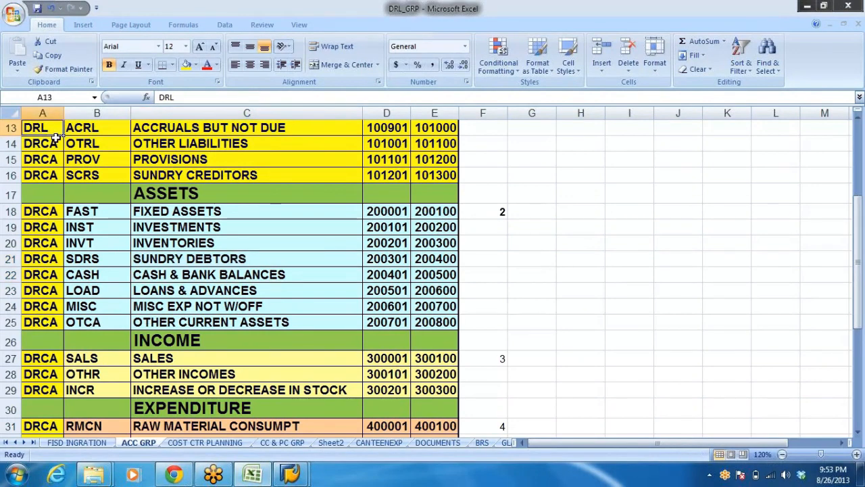
drag(64, 135, 64, 414)
click(553, 249)
Set the chart of accounts code to DRL for the remaining liability account groups in A4 through A12.
scroll(552, 248, up, 7)
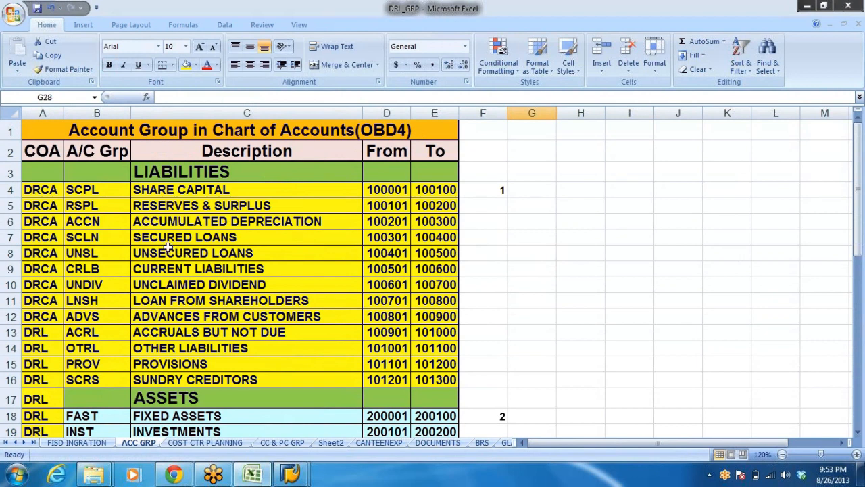
click(46, 191)
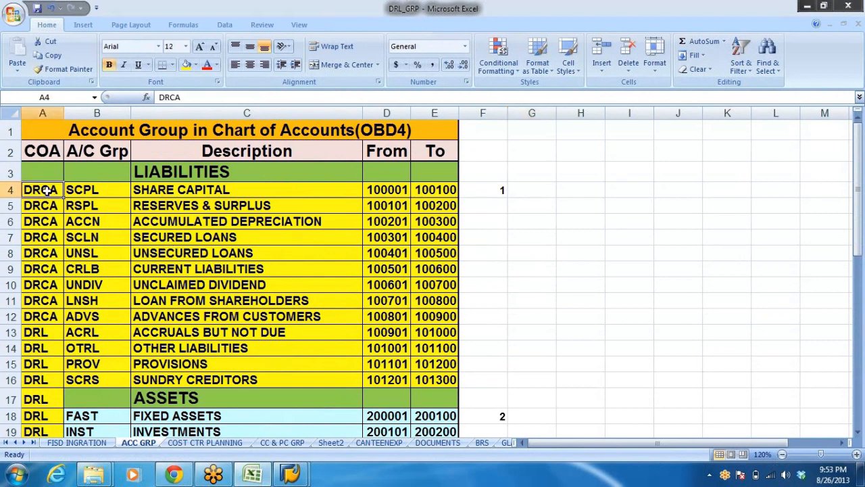
text(DRL)
click(209, 303)
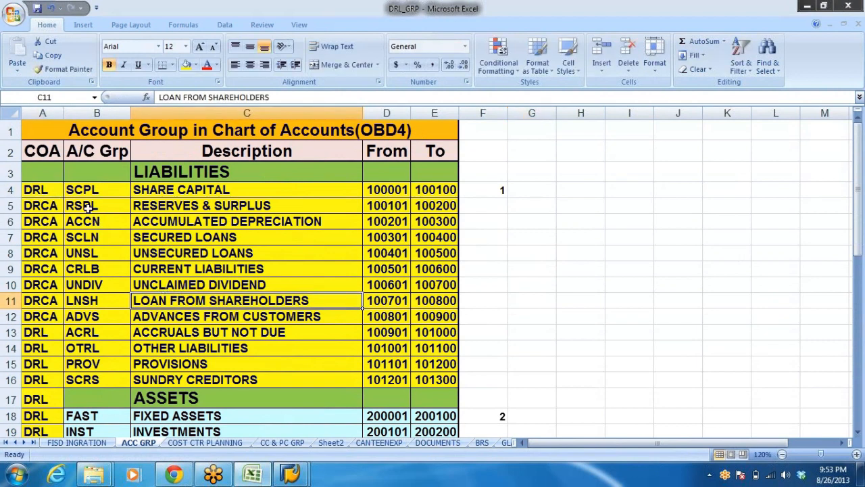
click(51, 191)
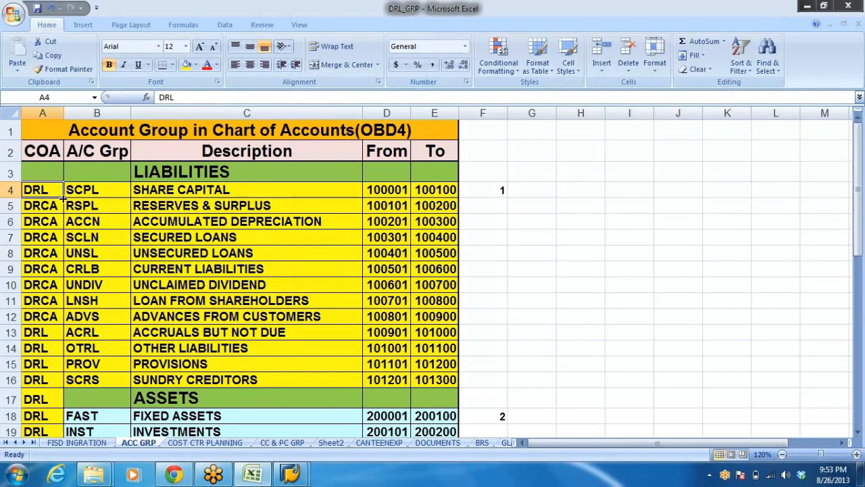
drag(62, 196, 58, 307)
drag(59, 315, 60, 315)
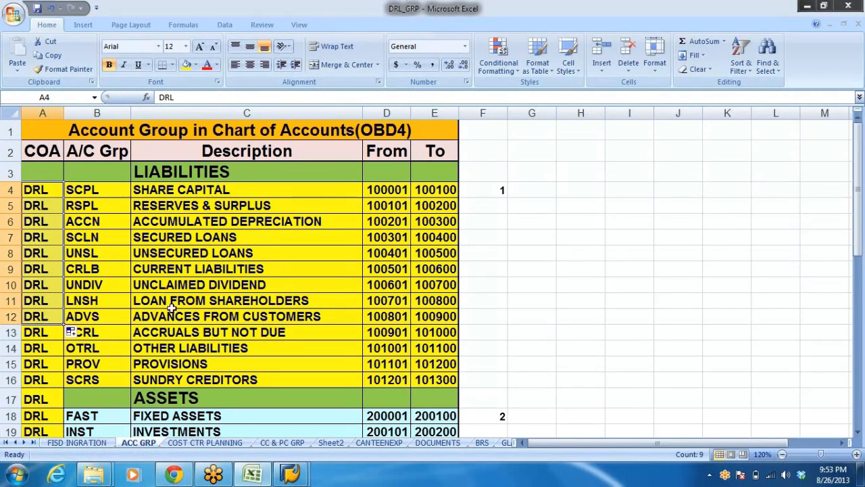
click(588, 205)
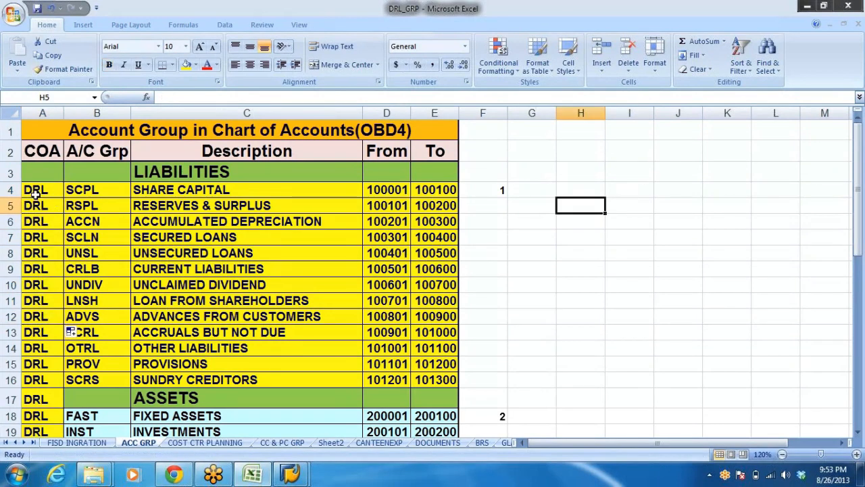
Copy the liability account groups in A4:E16 from Excel into the new account group entries in SAP.
drag(35, 192, 419, 376)
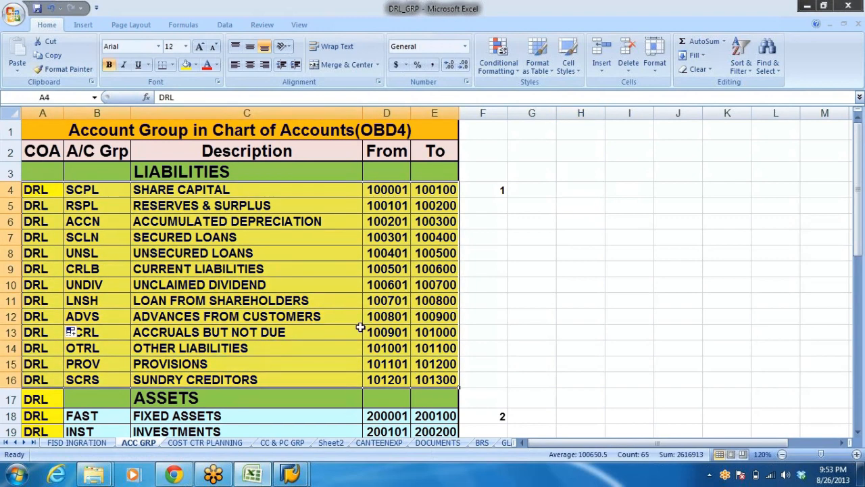
key(ctrl+c)
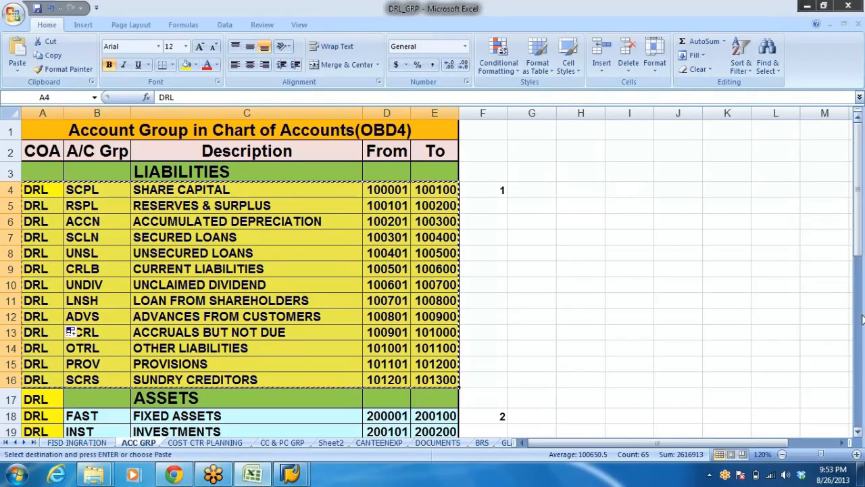
key(alt+Tab)
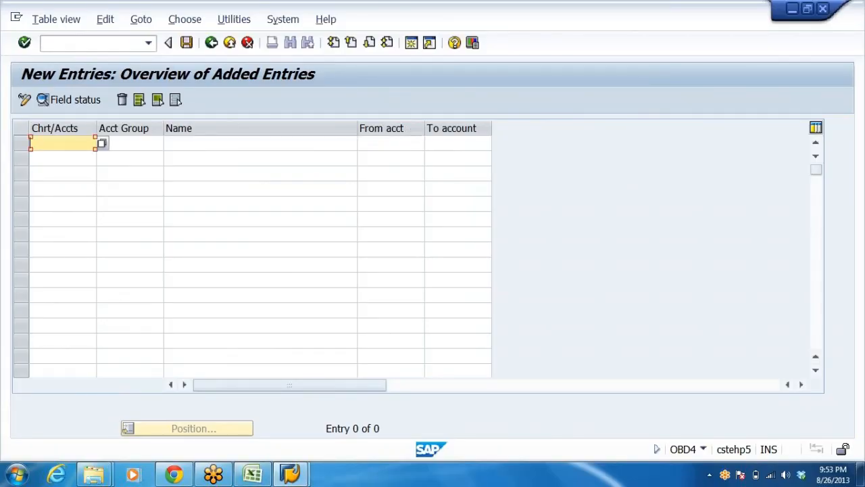
key(ctrl+v)
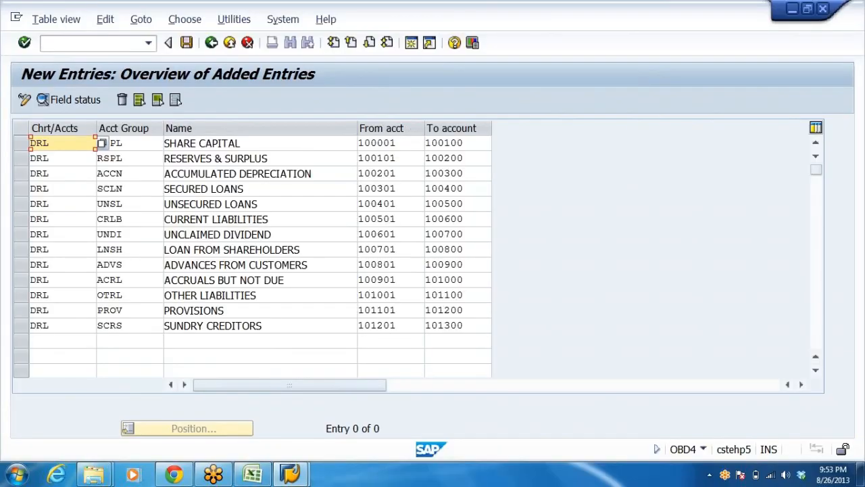
Add the asset account groups from A18:E25 of the Excel sheet below SUNDRY CREDITORS in the SAP entries.
click(817, 371)
click(815, 372)
click(815, 371)
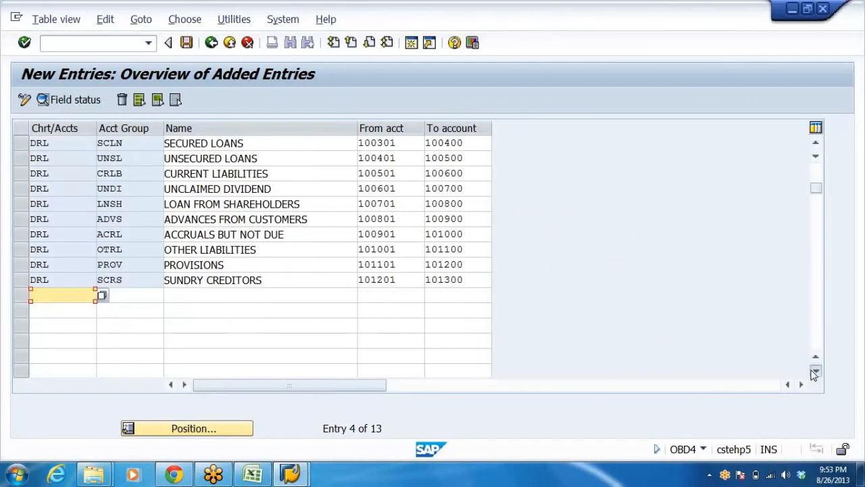
scroll(284, 209, down, 3)
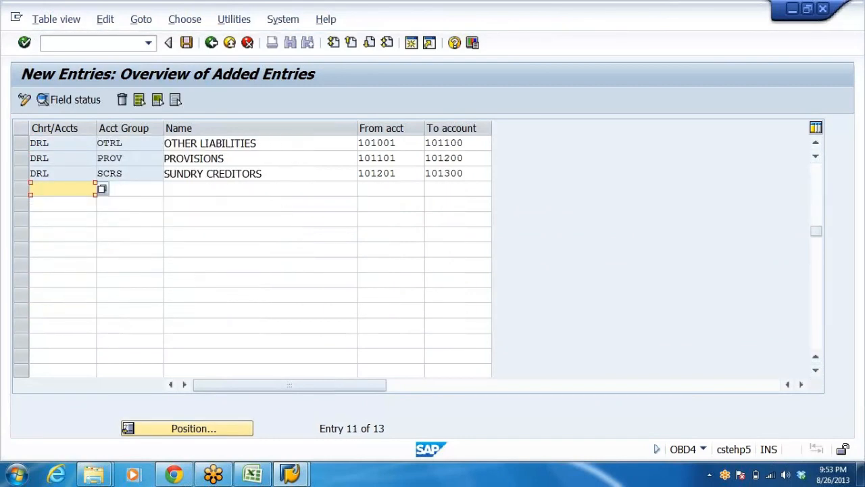
key(alt+Tab)
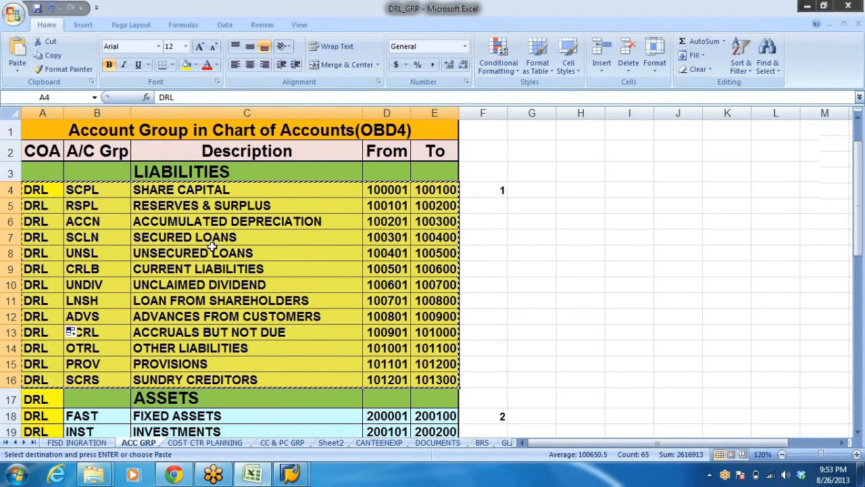
scroll(37, 172, down, 5)
drag(39, 170, 435, 270)
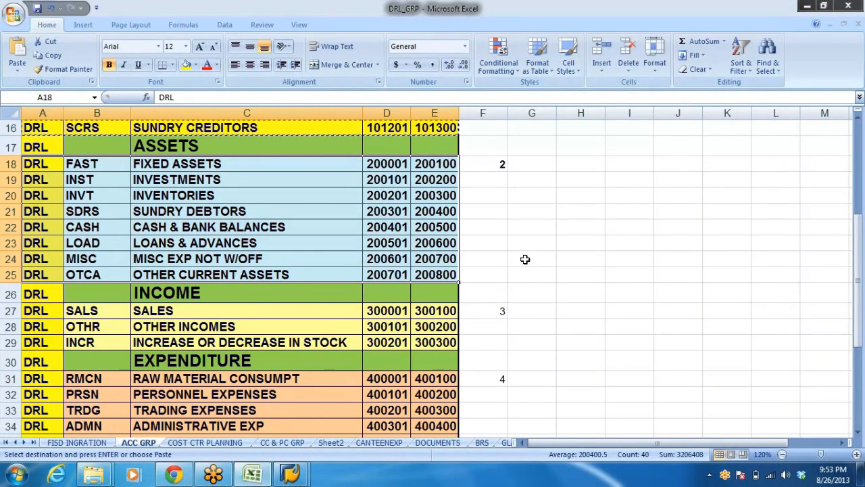
key(ctrl+c)
key(alt+Tab)
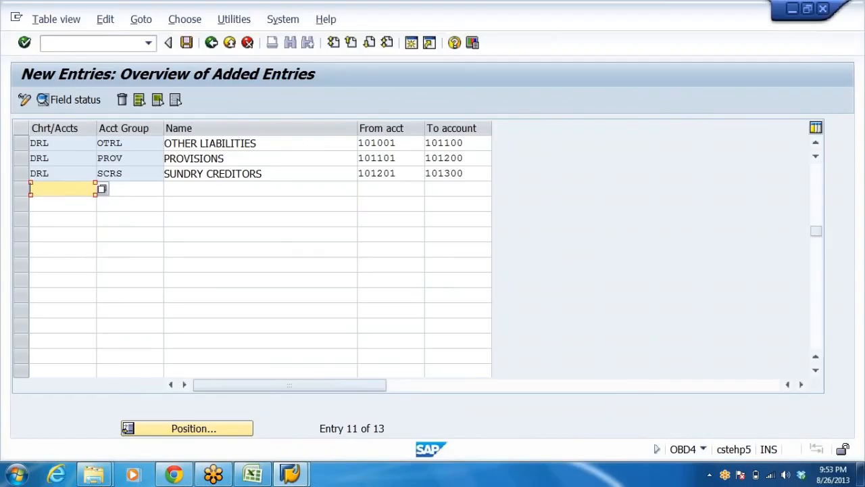
key(ctrl+v)
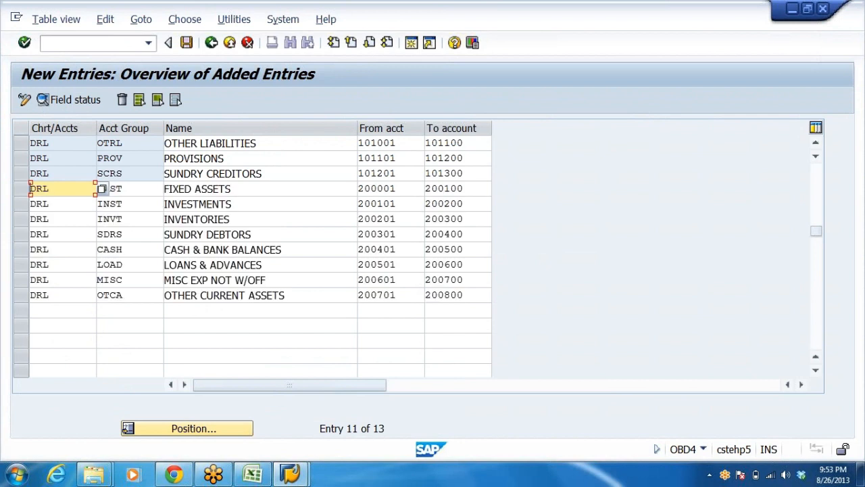
key(Return)
Bring up blank rows below the SAP asset groups and copy the income account groups in A27:E29 from the Excel sheet.
key(Return)
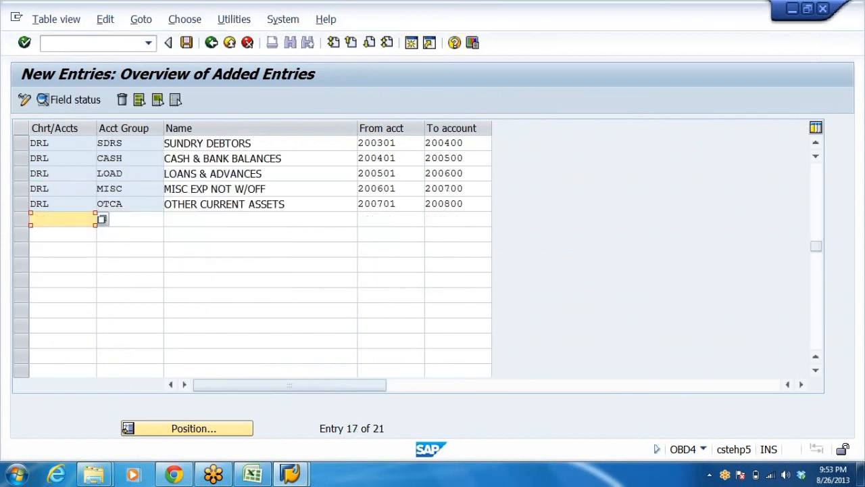
key(Return)
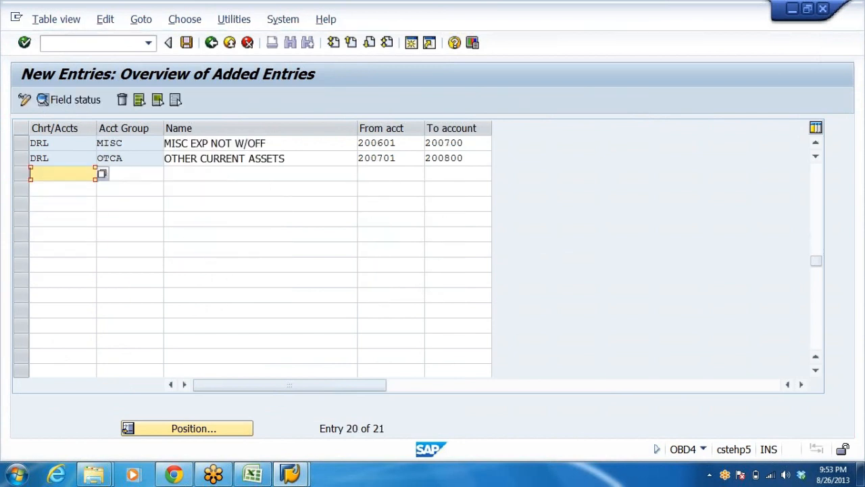
click(63, 234)
scroll(152, 214, down, 2)
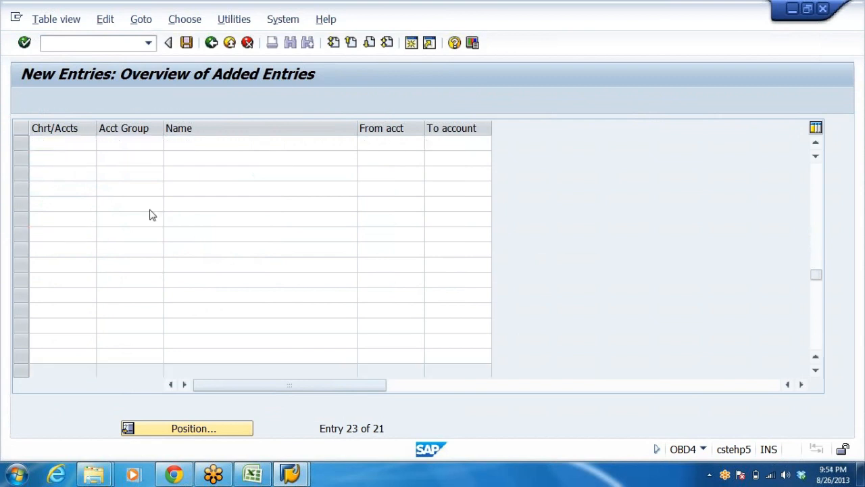
key(alt+Tab)
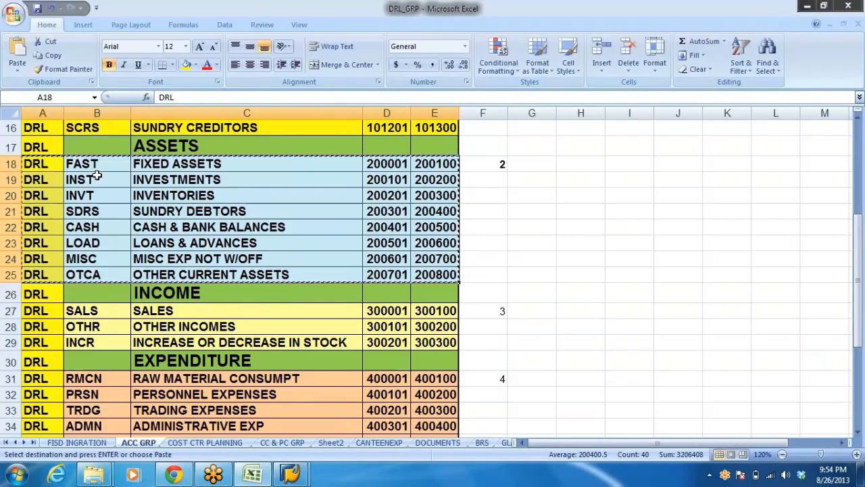
scroll(116, 251, down, 3)
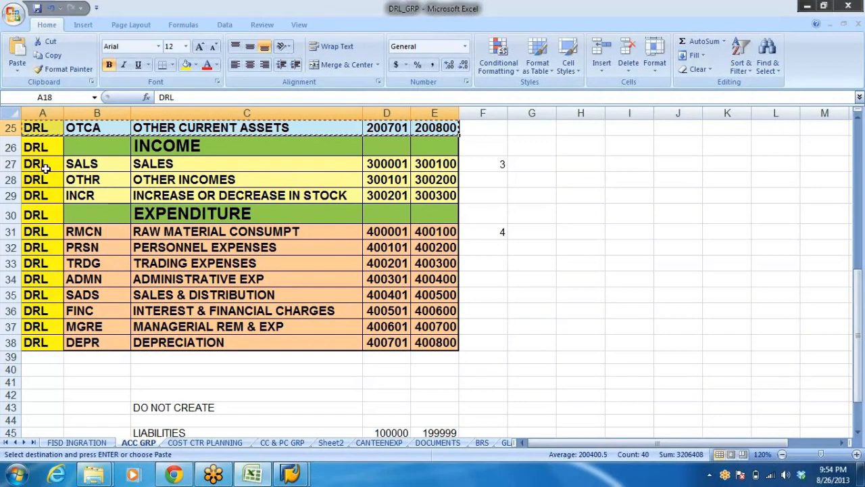
drag(44, 166, 439, 194)
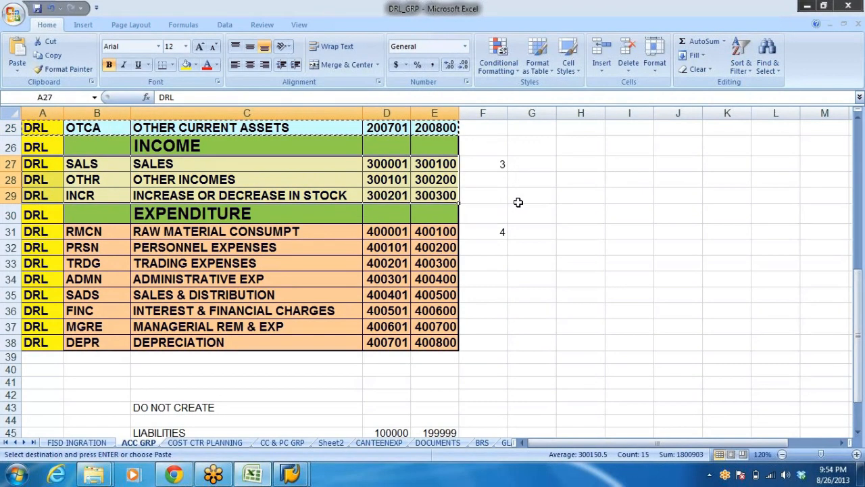
key(ctrl+c)
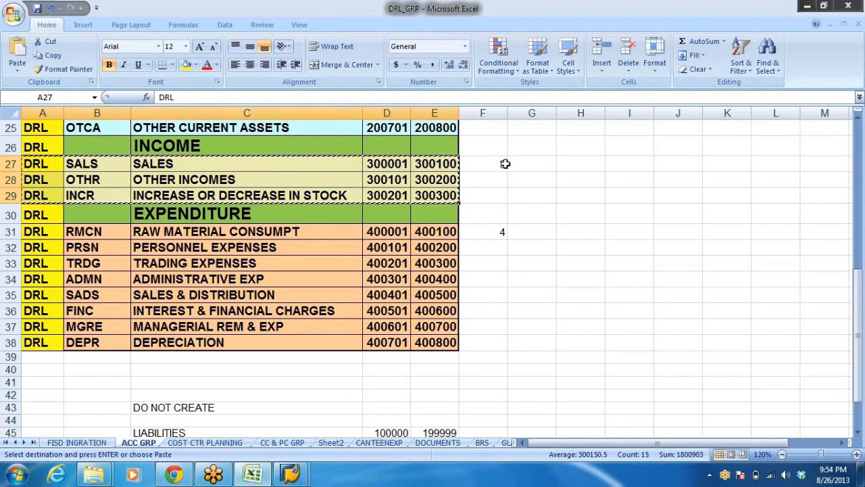
Paste the three copied income account groups SALS, OTHR and INCR into the SAP new entries table below OTCA.
key(alt+Tab)
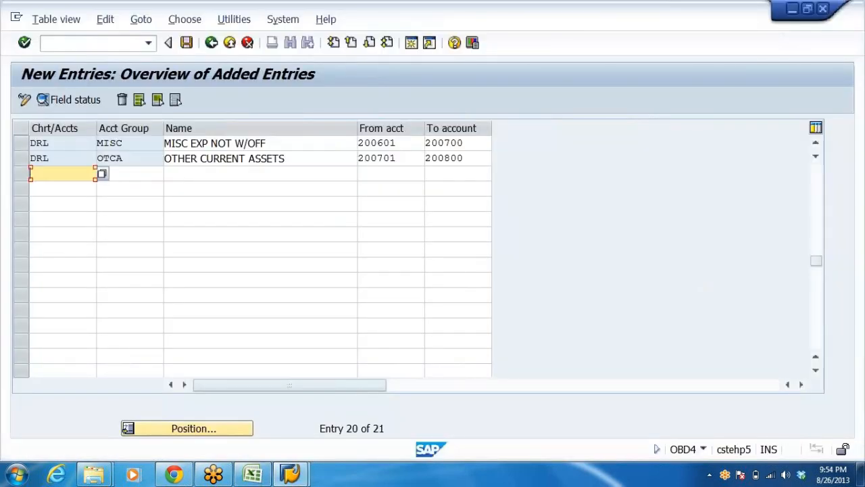
key(ctrl+v)
click(62, 219)
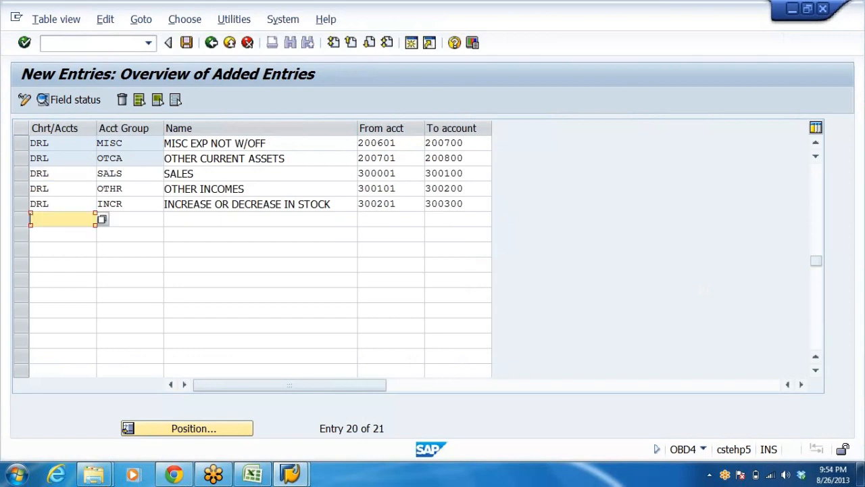
Copy the eight expenditure account groups, RMCN to DEPR, from the Excel sheet into SAP's new entries below INCR.
key(alt+Tab)
drag(36, 231, 418, 338)
key(ctrl+c)
key(alt+Tab)
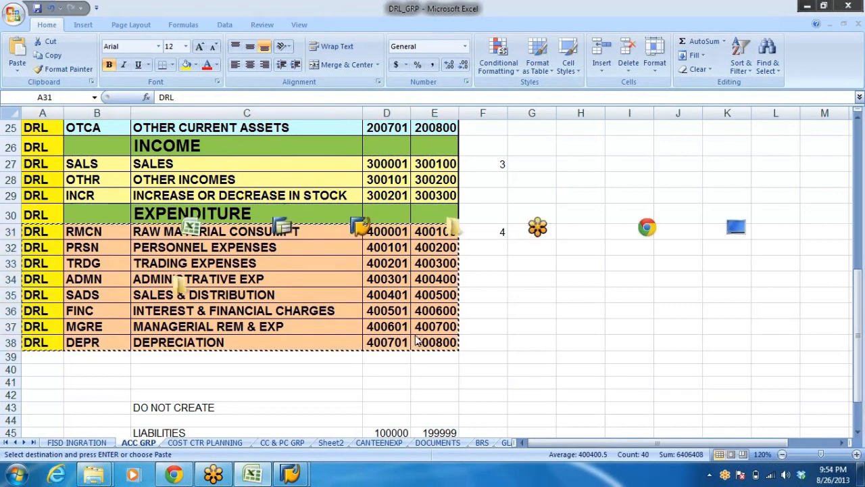
key(ctrl+v)
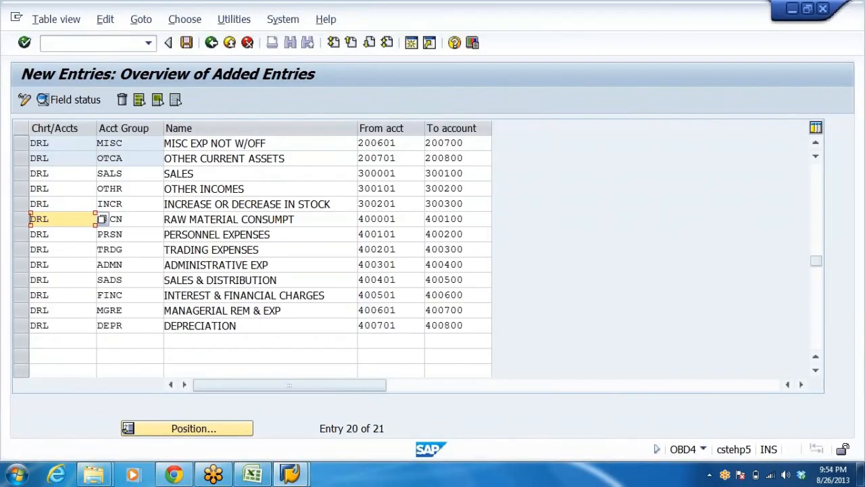
Save the account groups under customizing request CSTK900068 and return to the Display IMG structure.
click(186, 42)
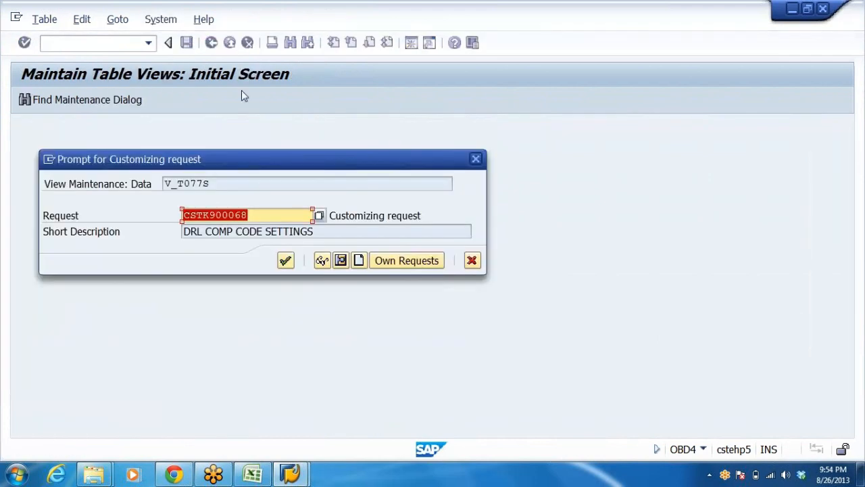
click(285, 261)
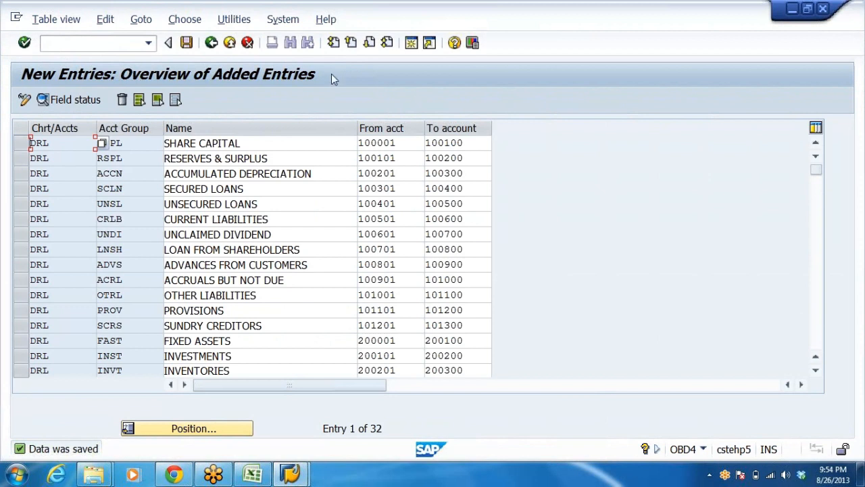
click(211, 44)
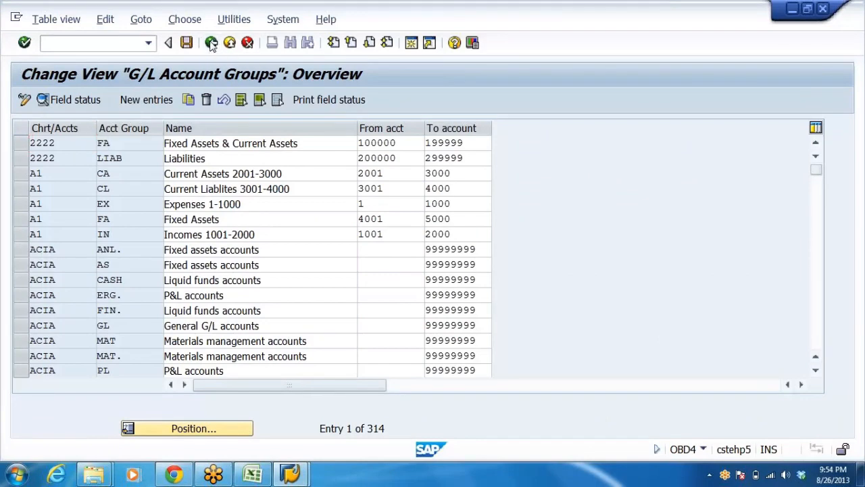
click(211, 44)
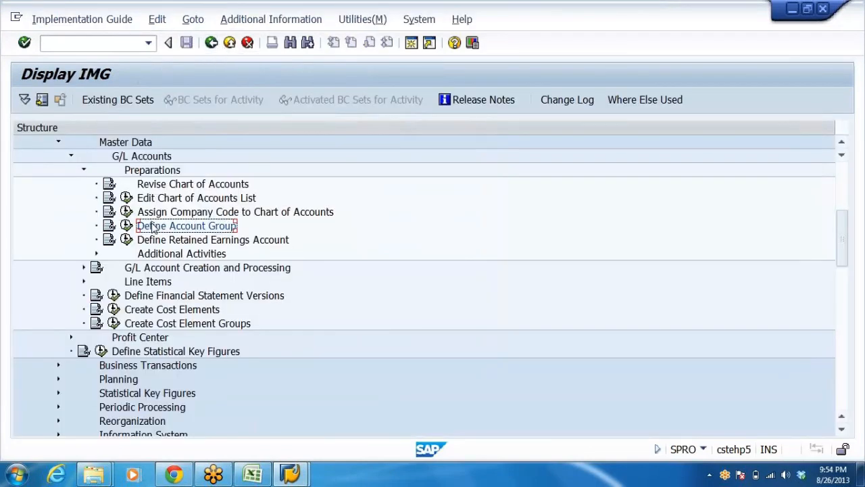
Open the Define Retained Earnings Account activity for chart of accounts DRL.
click(169, 241)
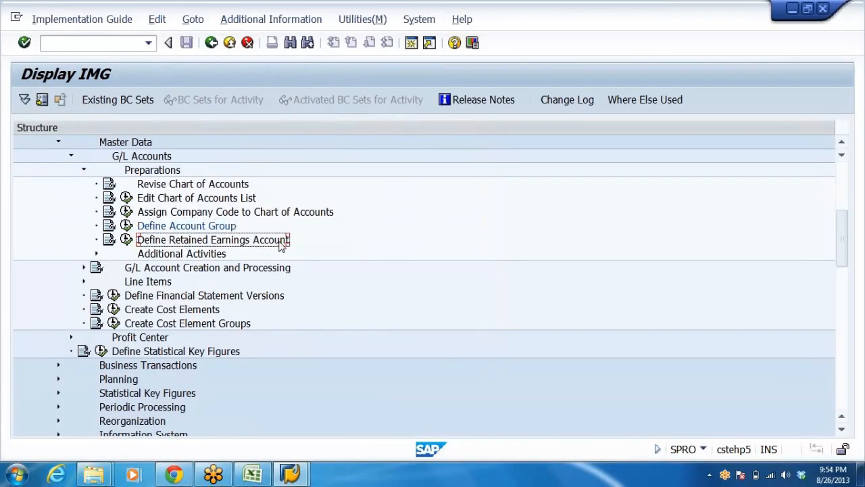
click(127, 241)
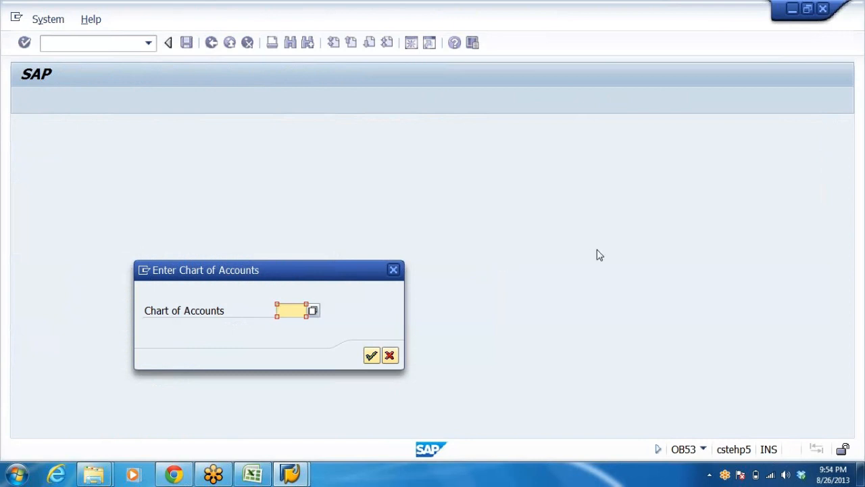
text(DRI)
key(Return)
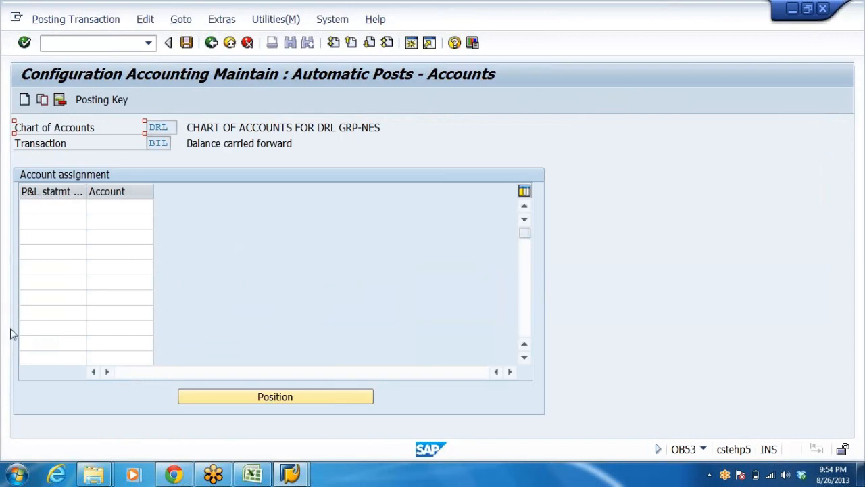
Enter X as the P&L statement account type in the first account assignment row.
click(53, 207)
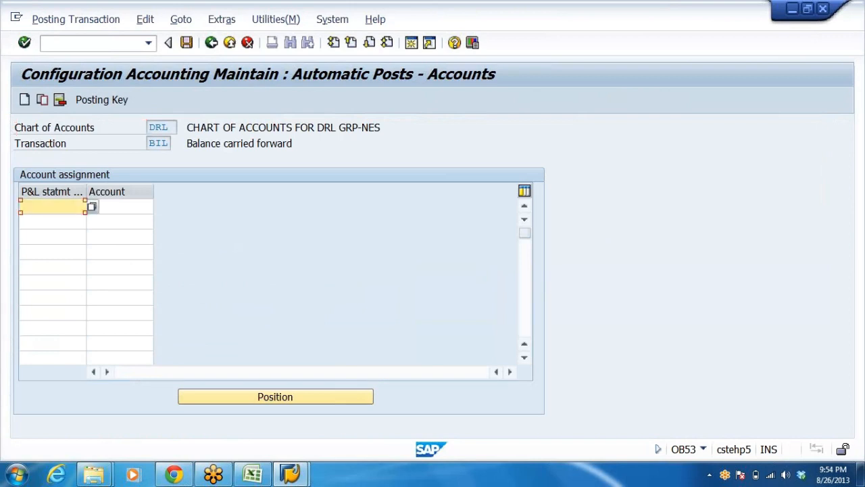
text(X)
key(Tab)
Copy the Reserves & Surplus starting number 100101 from the Excel sheet into the SAP Account field for type X.
click(254, 474)
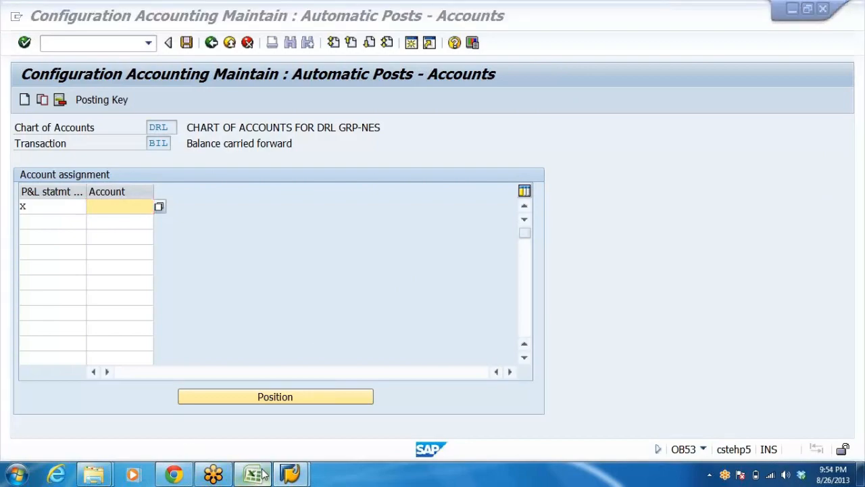
scroll(172, 260, up, 8)
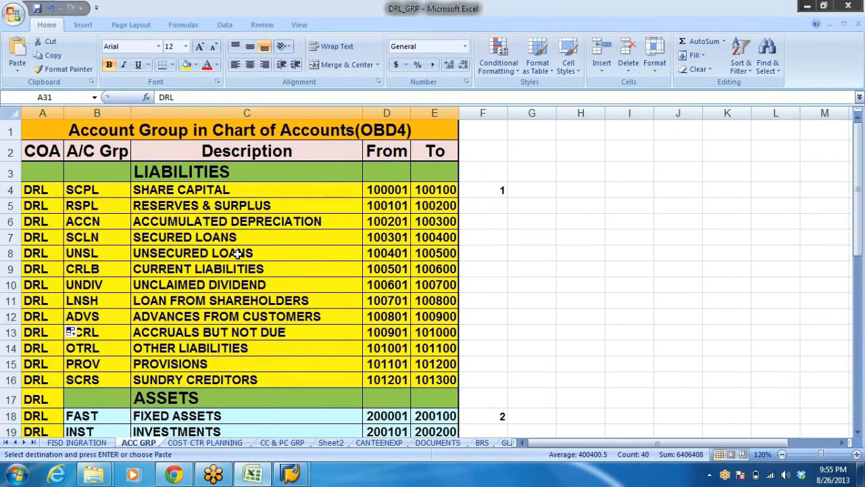
click(227, 207)
click(389, 206)
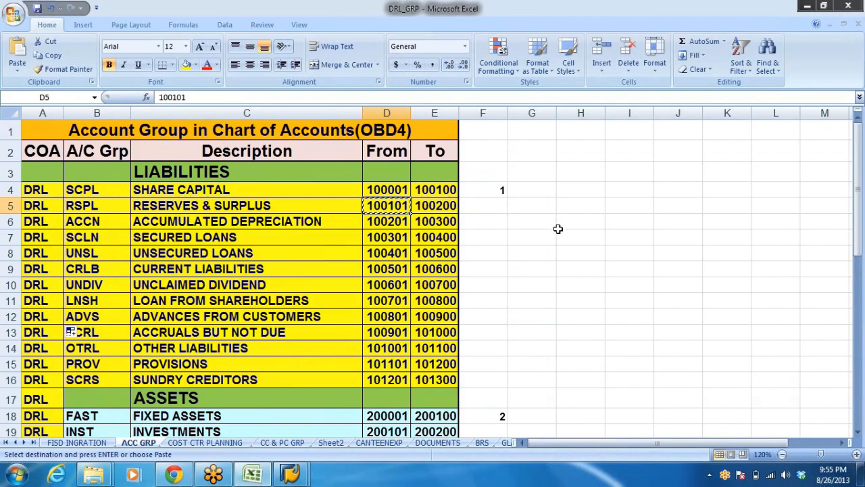
key(alt+Tab)
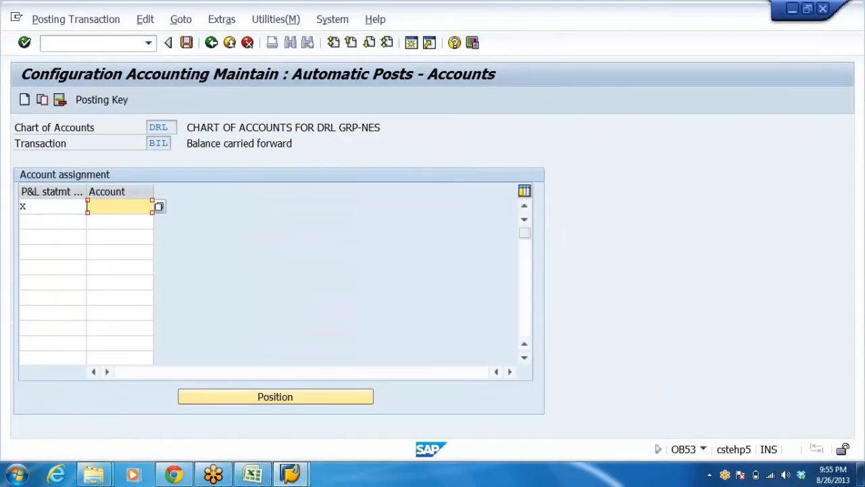
key(ctrl+v)
key(alt+Tab)
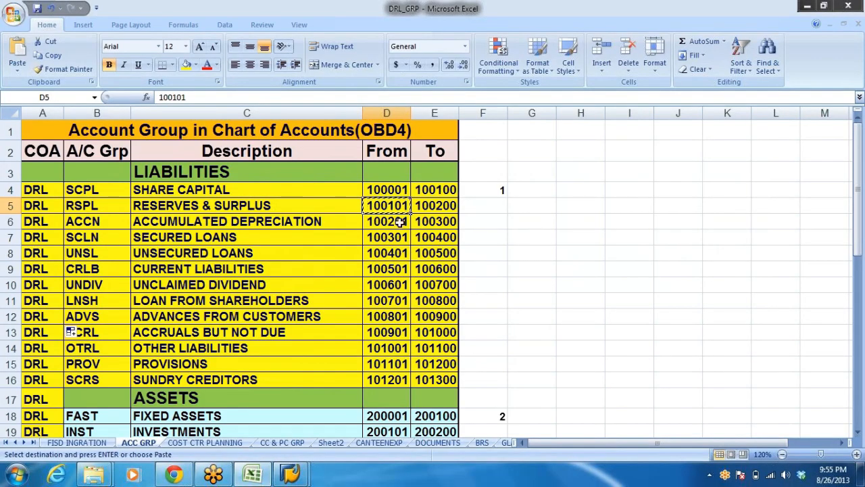
key(Escape)
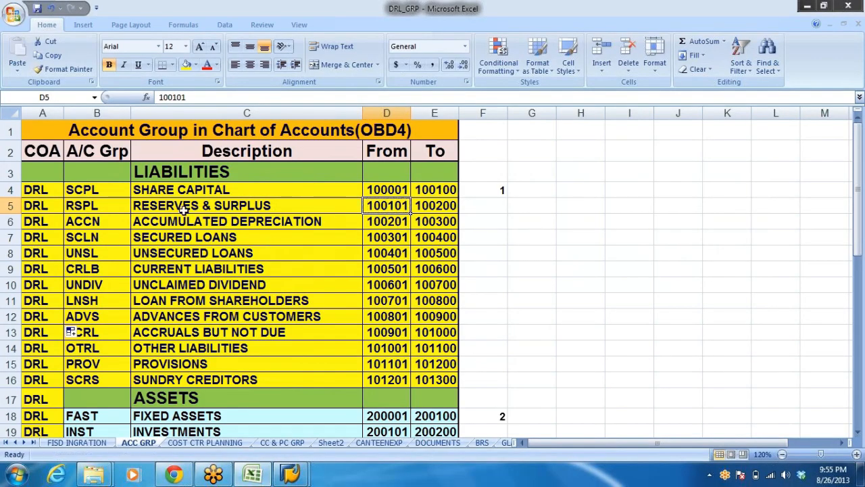
drag(149, 204, 306, 218)
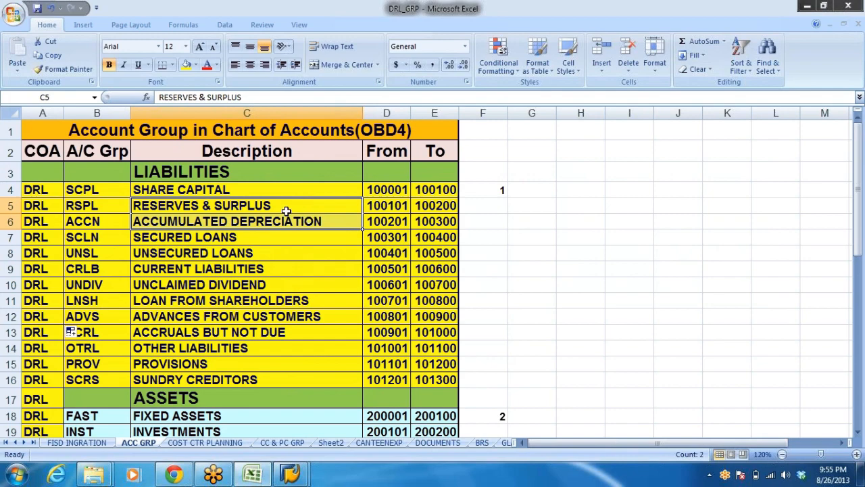
click(390, 209)
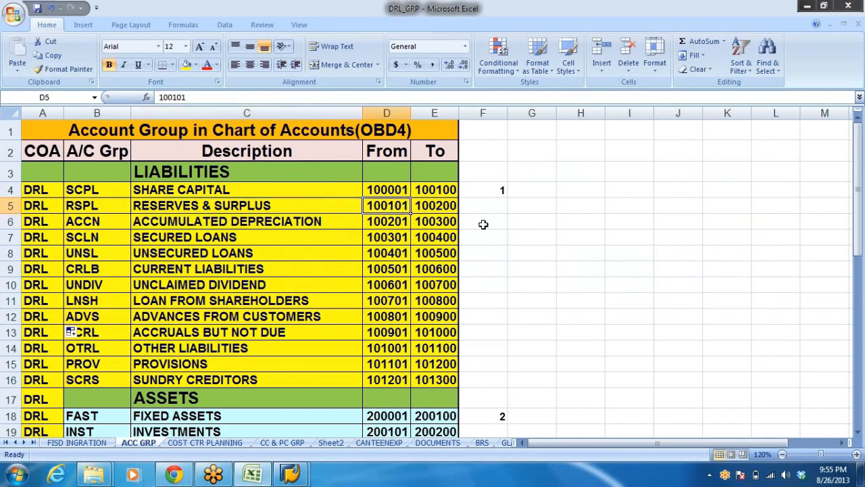
key(alt+Tab)
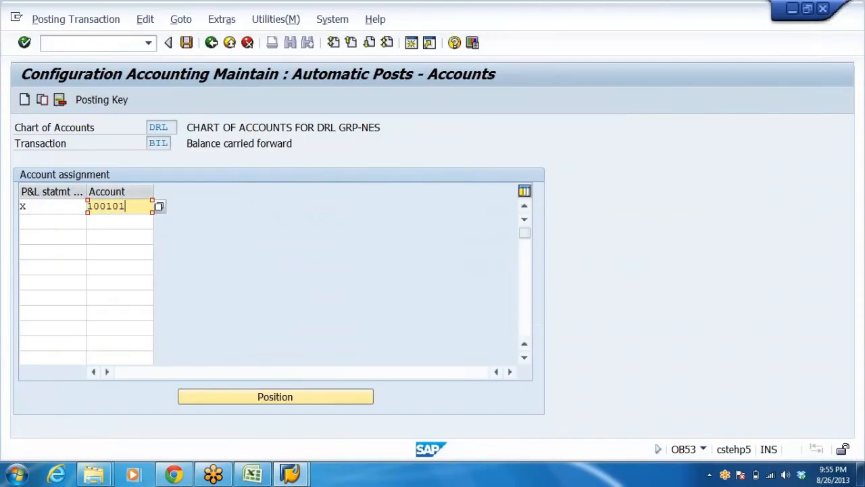
Widen the Account and P&L statement account type columns so the full headings fit.
drag(153, 191, 217, 192)
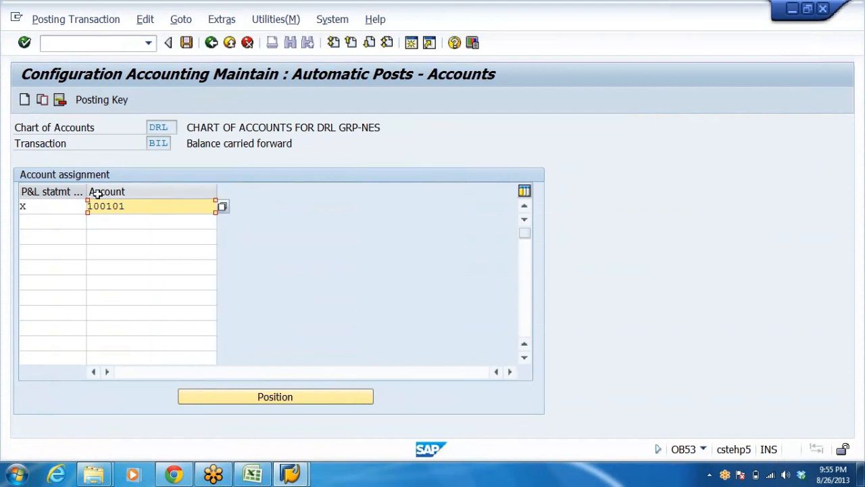
drag(85, 191, 162, 191)
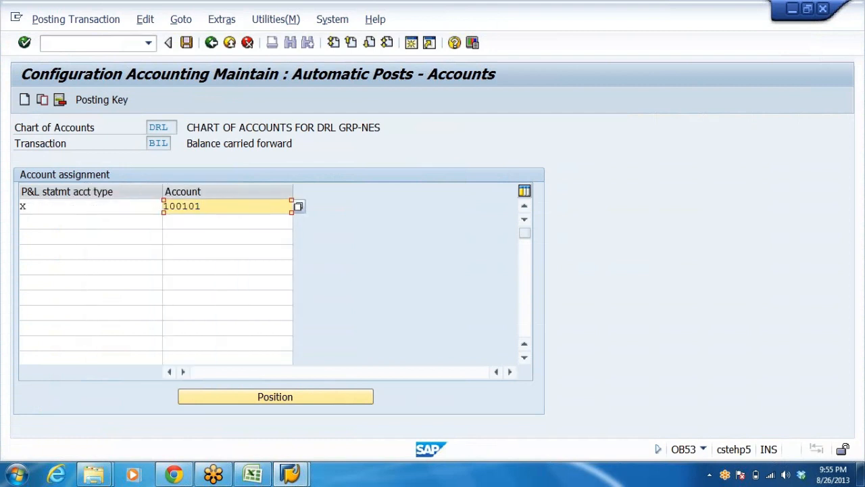
click(27, 206)
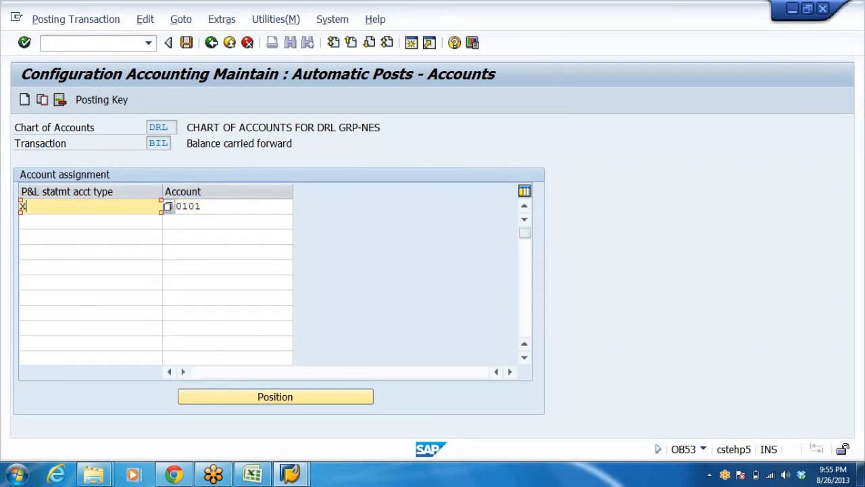
click(38, 237)
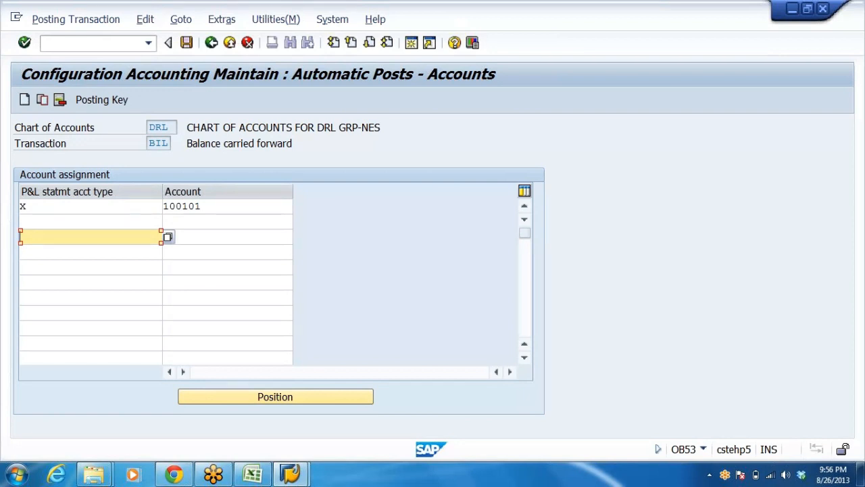
click(54, 207)
key(Tab)
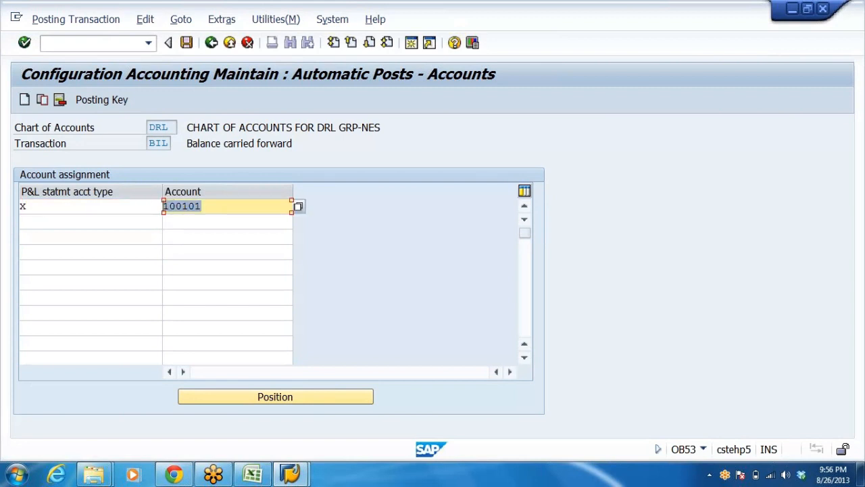
key(Tab)
key(Tab)
key(Tab)
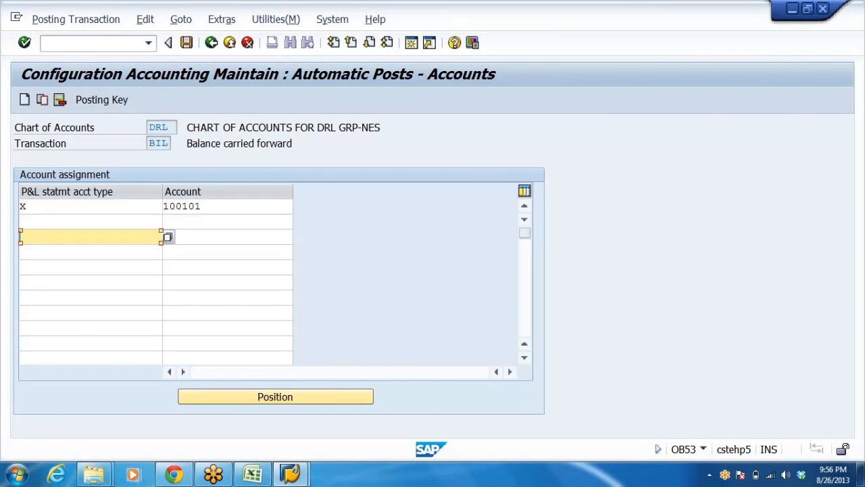
key(Tab)
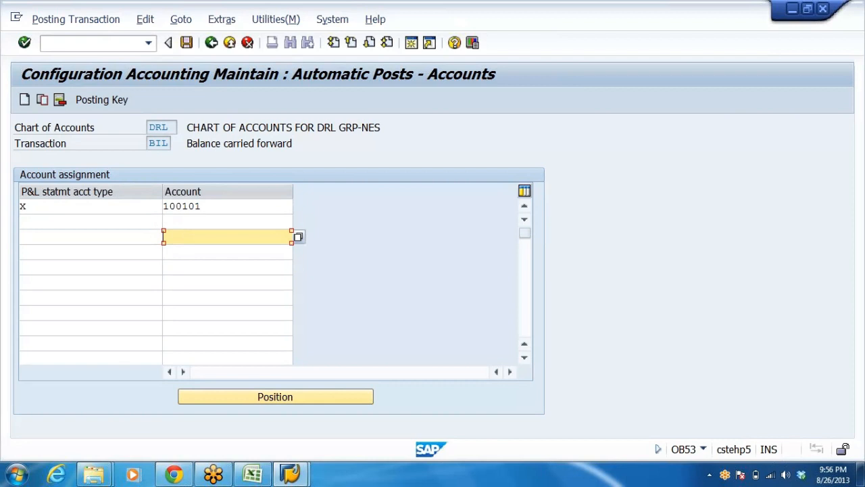
click(68, 206)
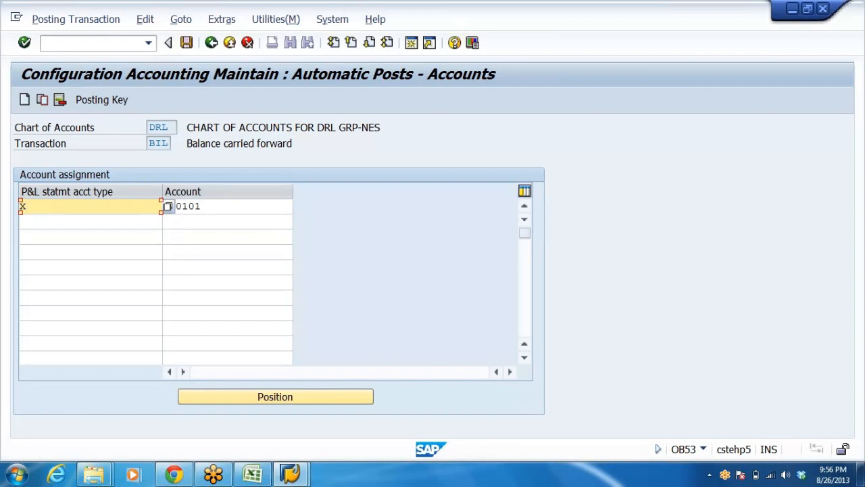
click(90, 237)
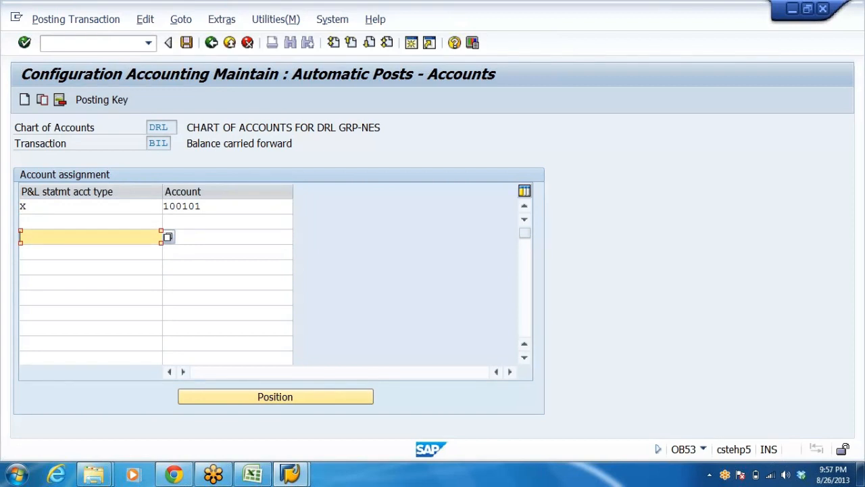
click(90, 206)
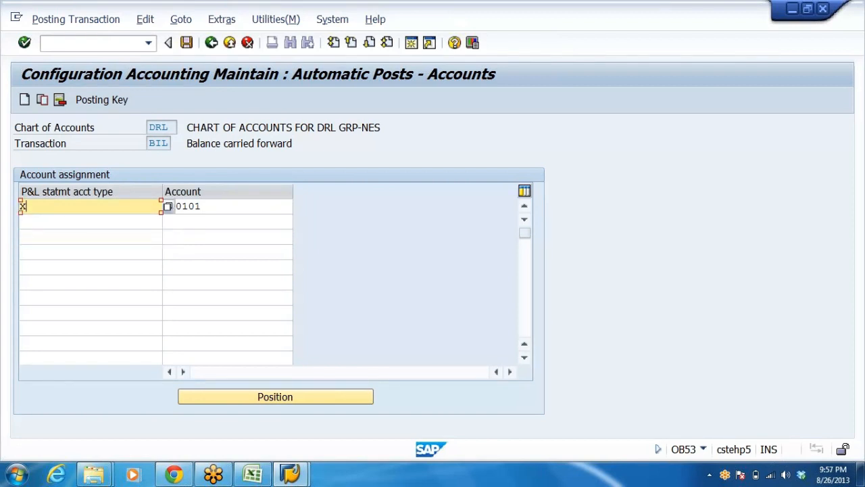
click(227, 206)
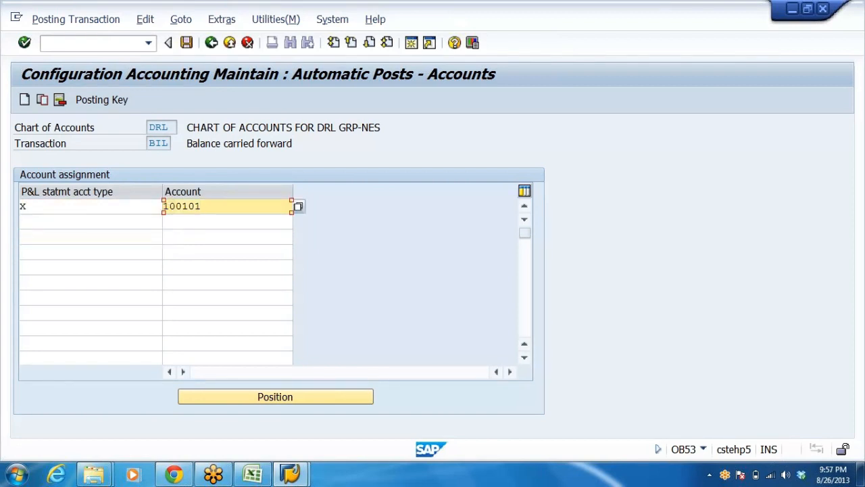
click(90, 206)
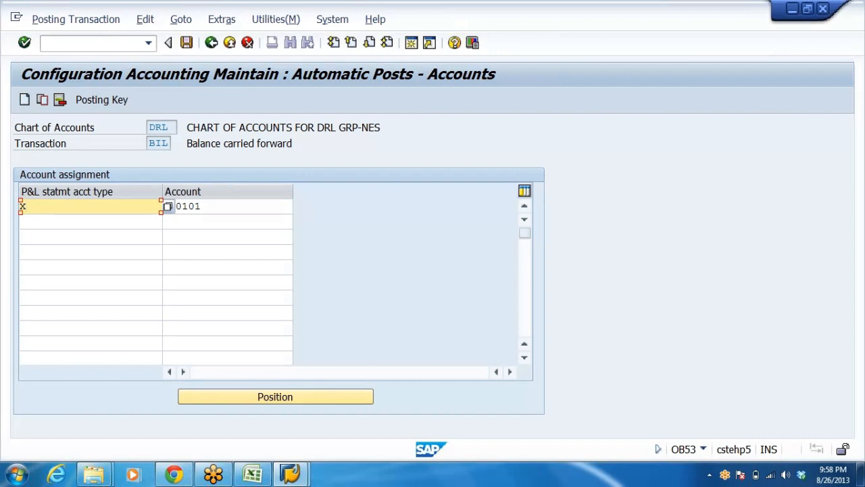
Open a new SAP session and start transaction FS00 for central G/L account editing.
click(410, 42)
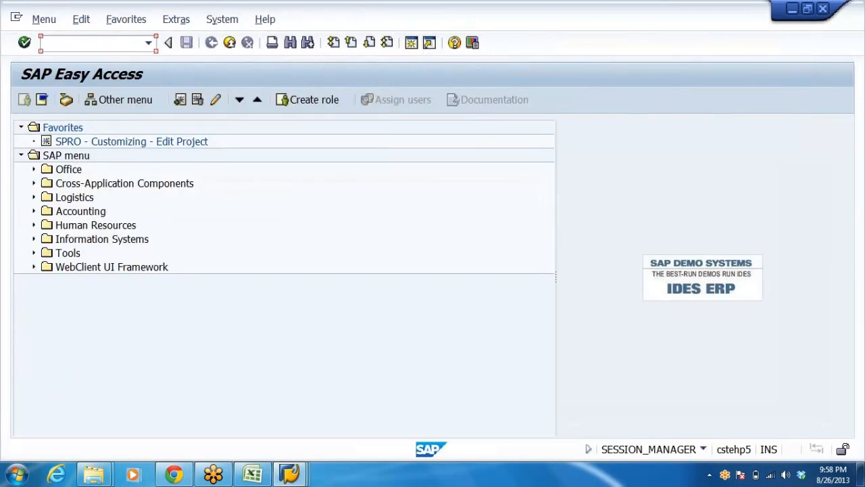
text(FS00)
key(Return)
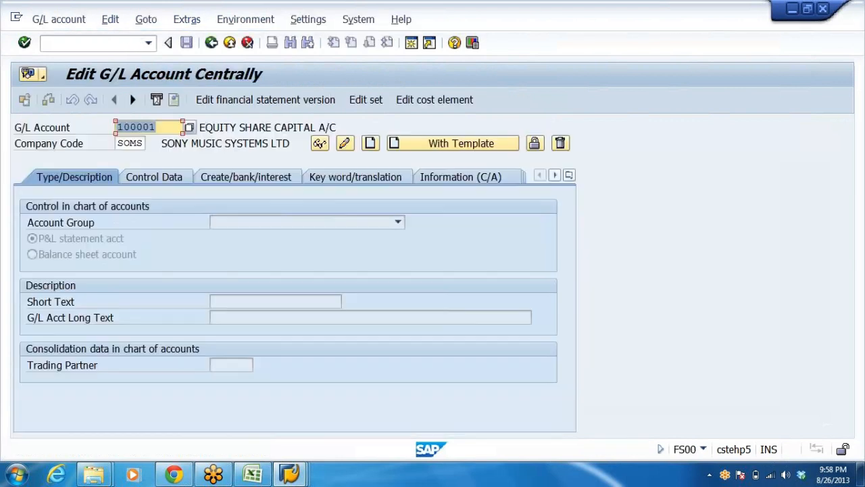
Change the company code to 1000 in the central G/L account editing screen.
click(162, 128)
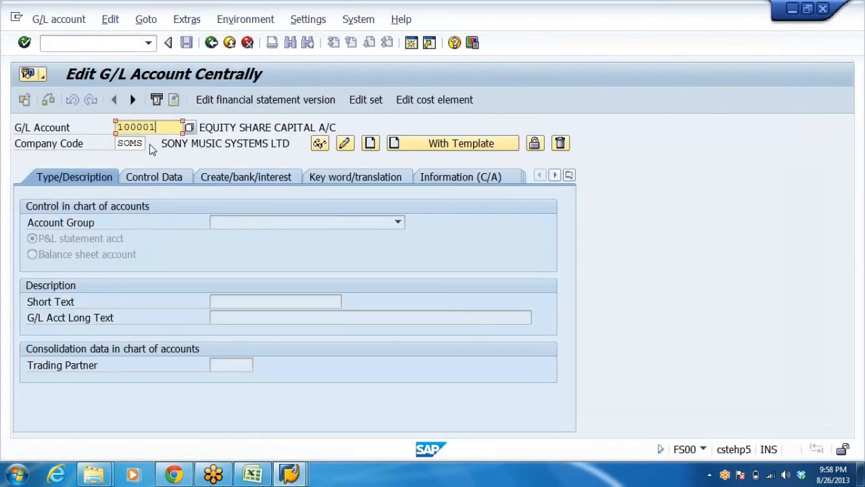
click(140, 144)
key(BackSpace)
key(BackSpace)
key(BackSpace)
key(BackSpace)
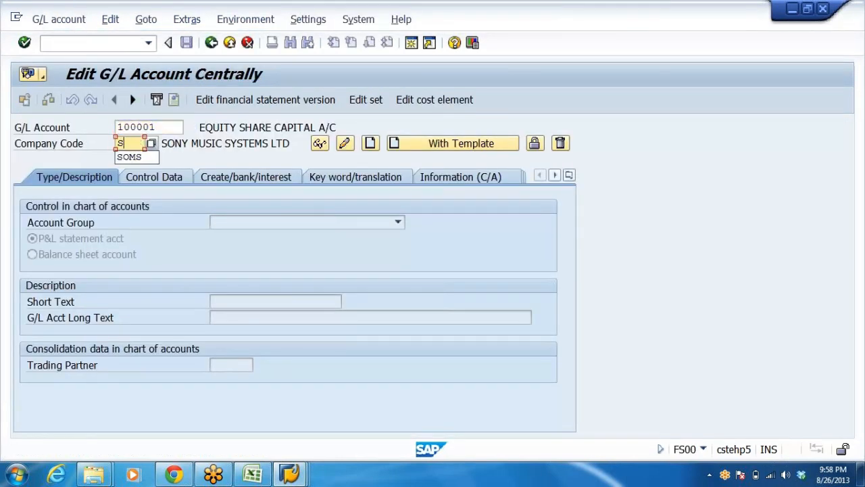
text(1000)
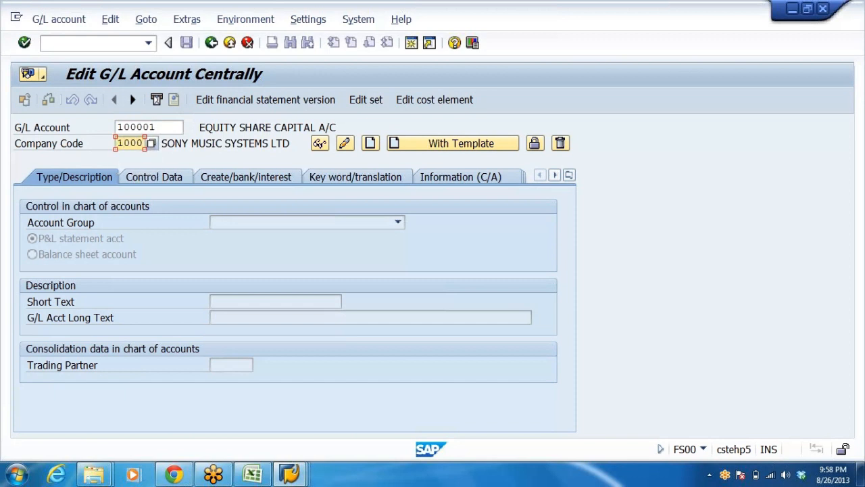
Clear the G/L account number and load the data for company code 1000.
click(162, 128)
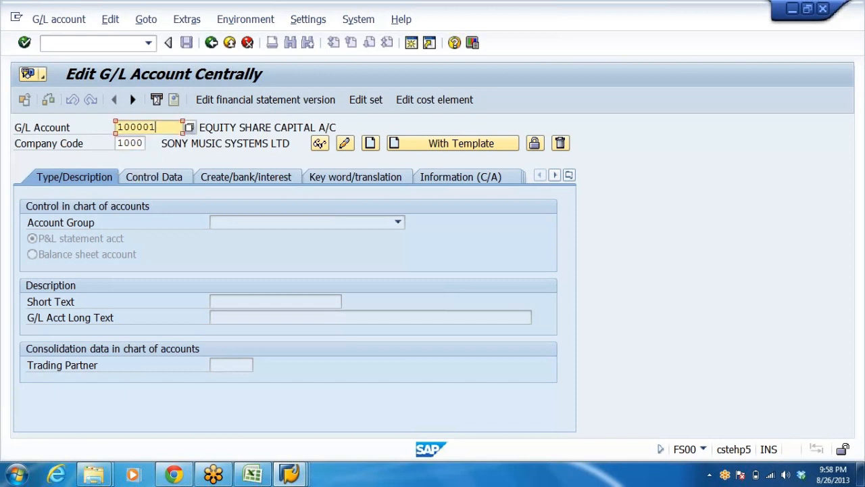
key(BackSpace)
key(BackSpace)
key(BackSpace)
key(BackSpace)
key(BackSpace)
key(BackSpace)
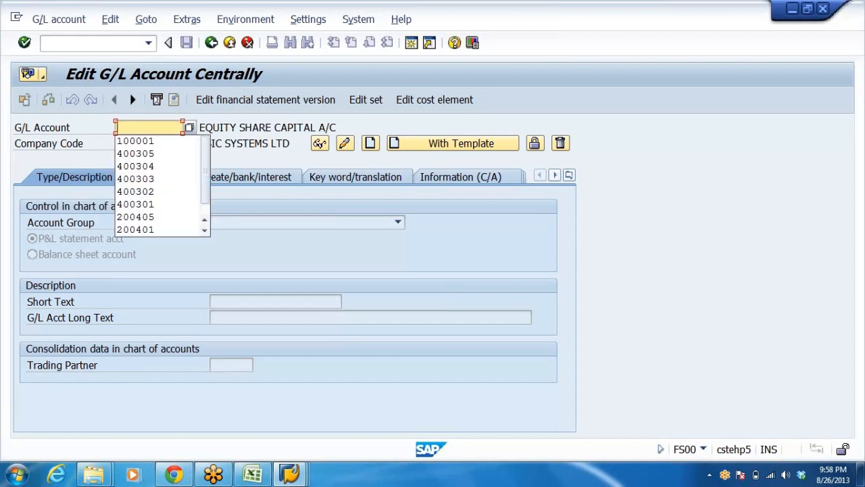
key(Return)
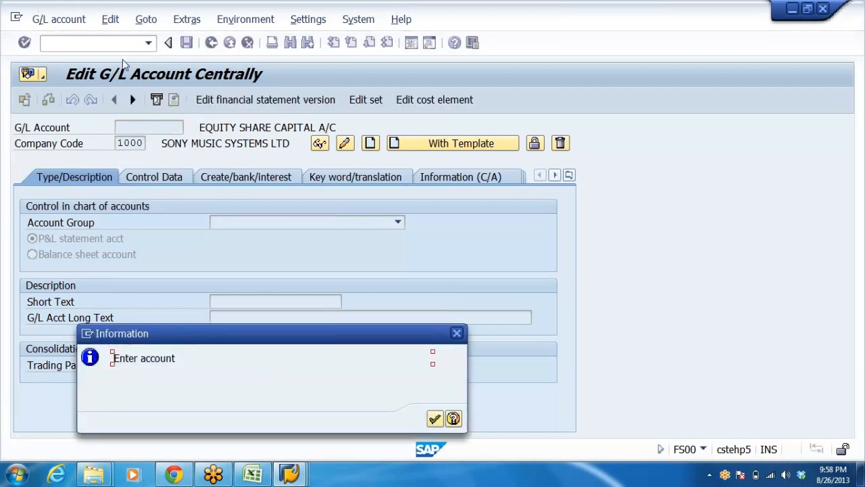
key(Return)
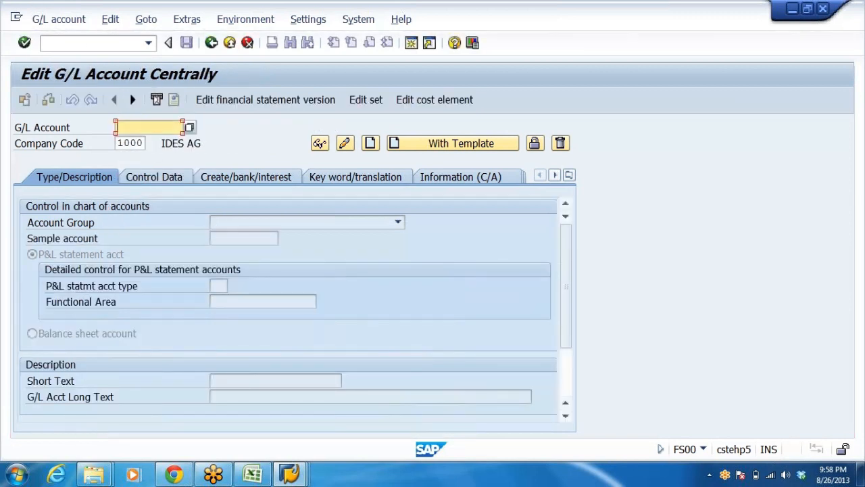
Display the list of possible P&L statement account types for company code 1000.
click(189, 128)
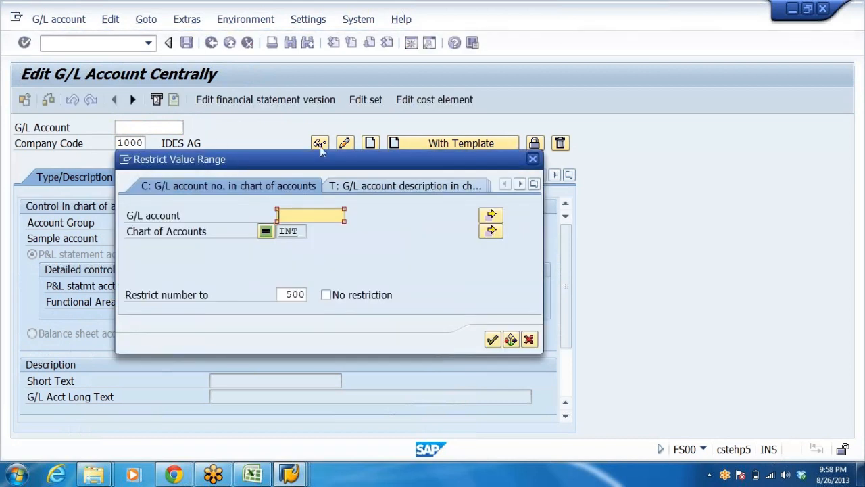
click(533, 159)
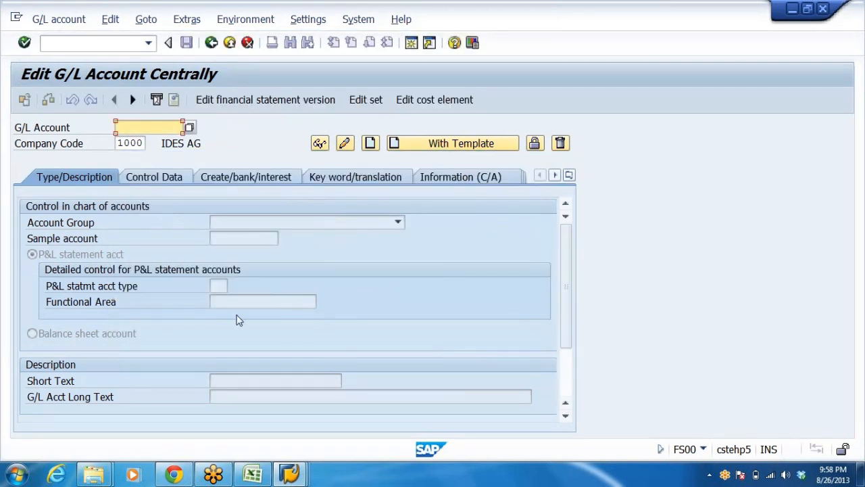
click(134, 290)
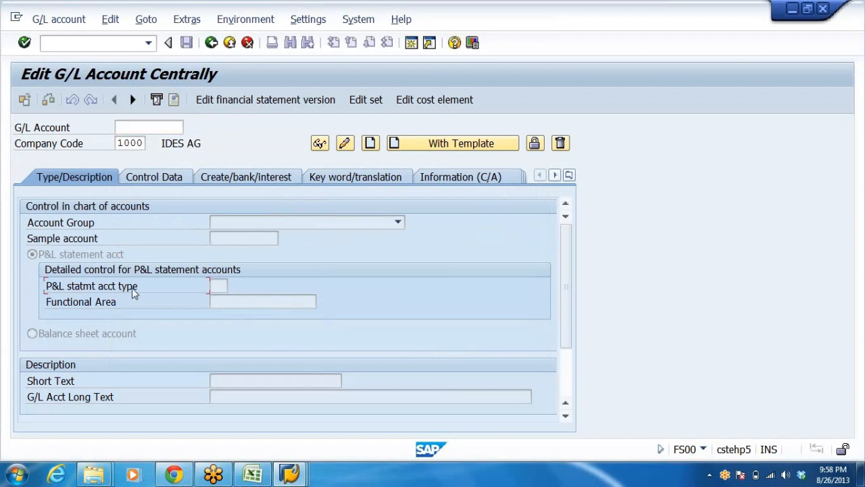
click(215, 286)
click(233, 285)
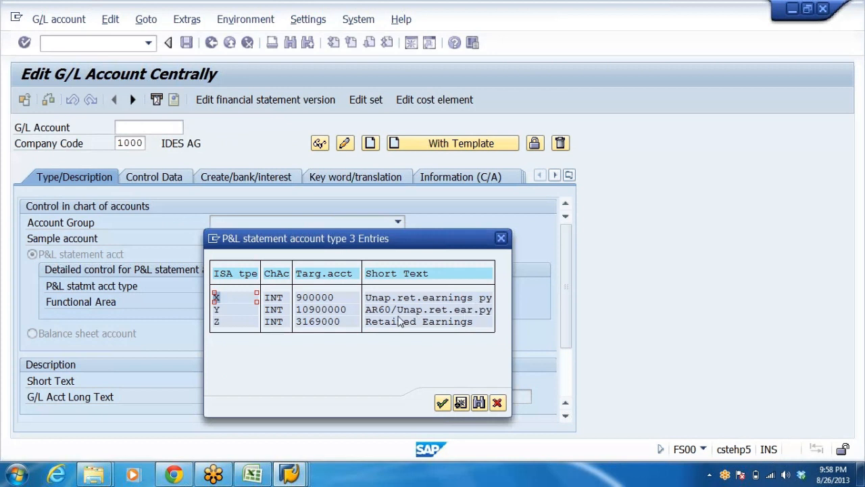
Examine the target accounts and short texts of types X, Y and Z, and leave central G/L account editing.
click(315, 323)
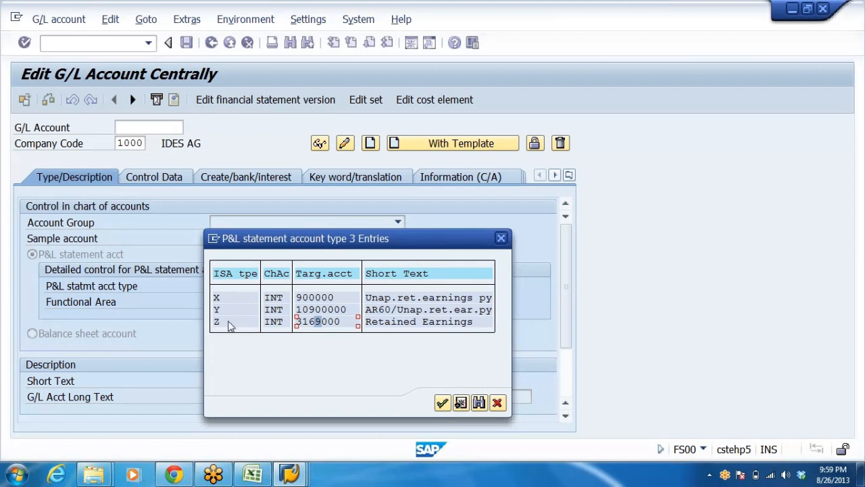
click(317, 298)
click(388, 300)
click(318, 298)
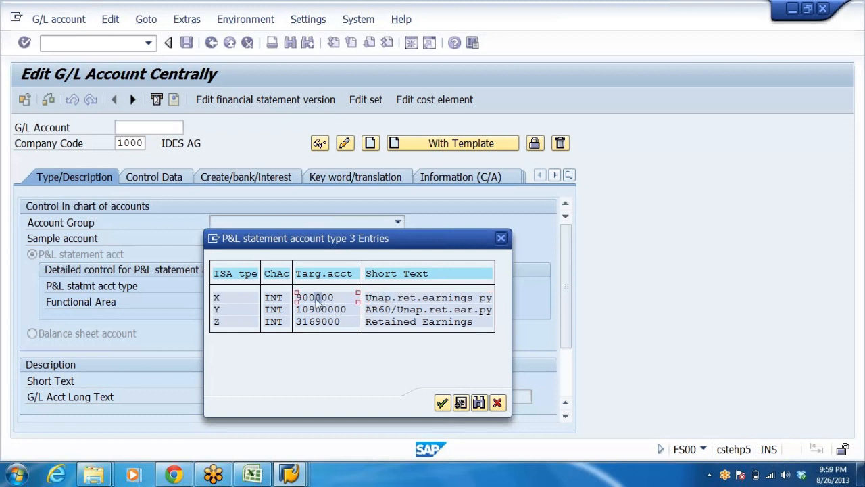
click(375, 310)
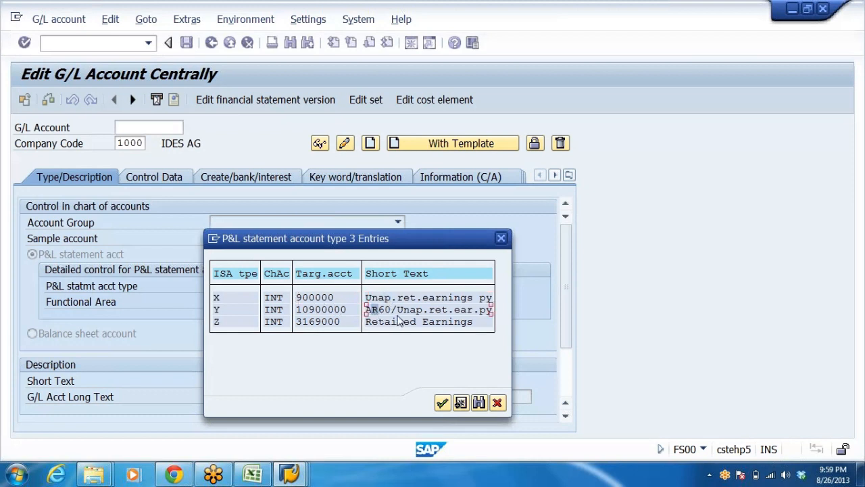
click(456, 313)
click(389, 323)
click(304, 323)
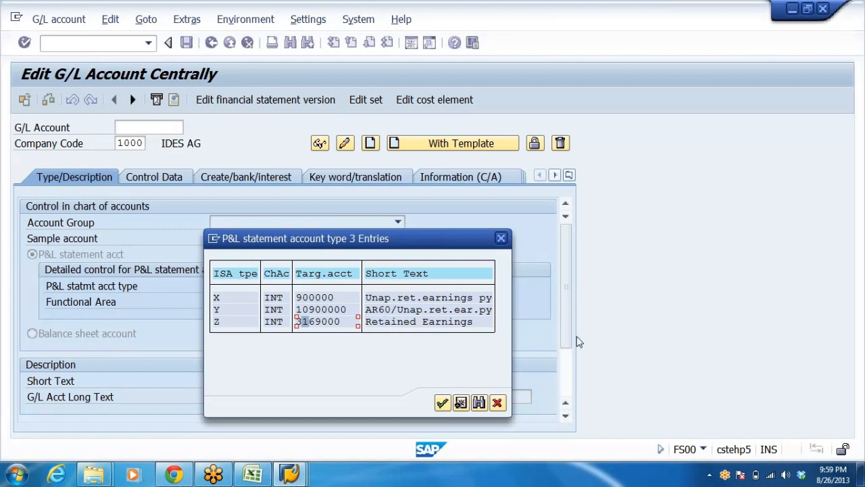
click(502, 239)
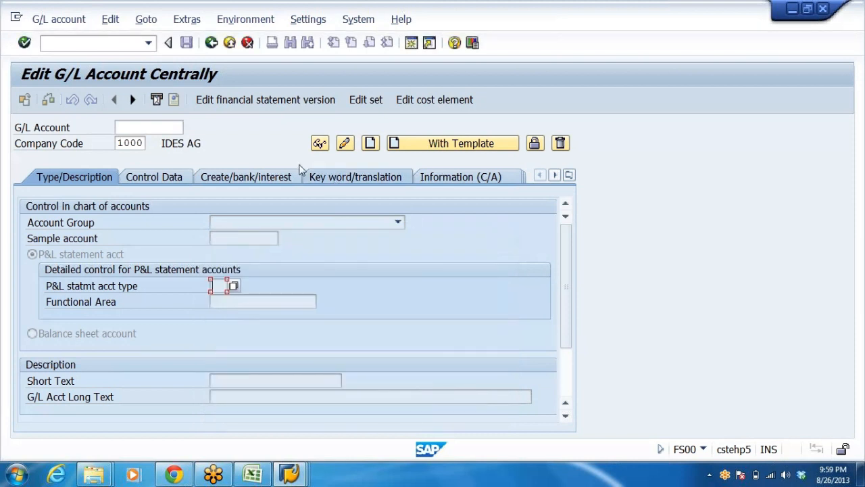
click(230, 42)
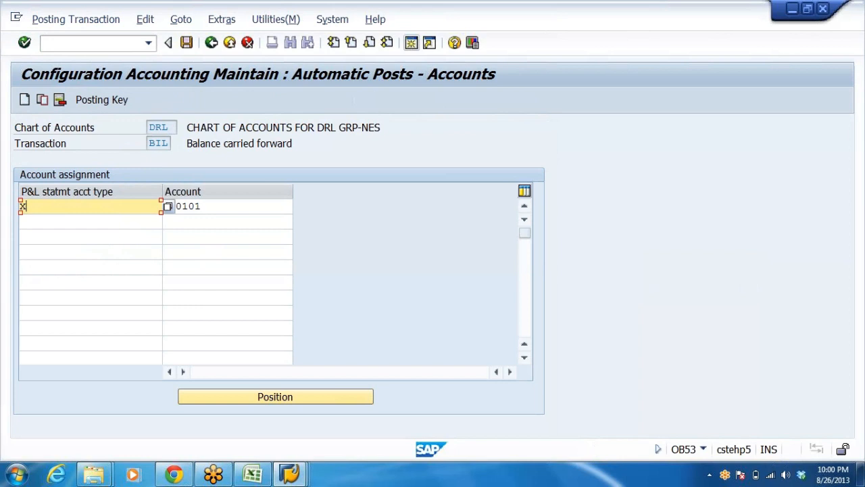
Save the assignment of account 100101 to type X under the DRL COMP CODE SETTINGS customizing request, and return to the IMG.
click(203, 206)
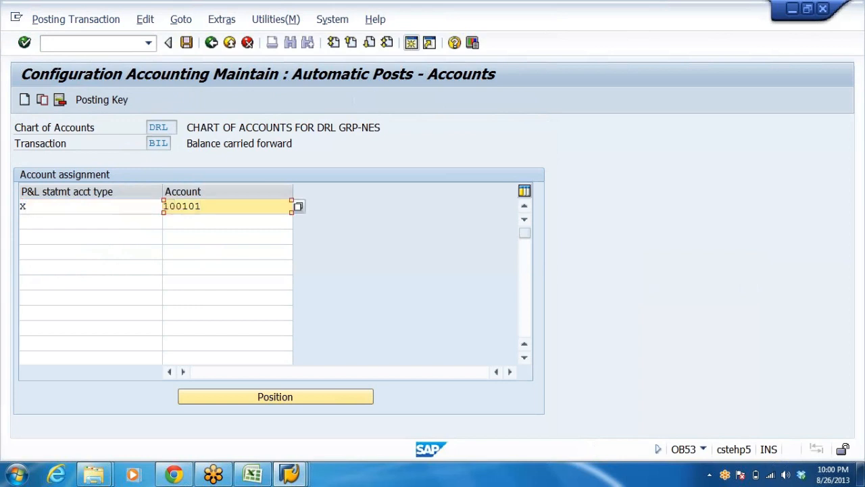
click(121, 207)
click(216, 207)
click(186, 43)
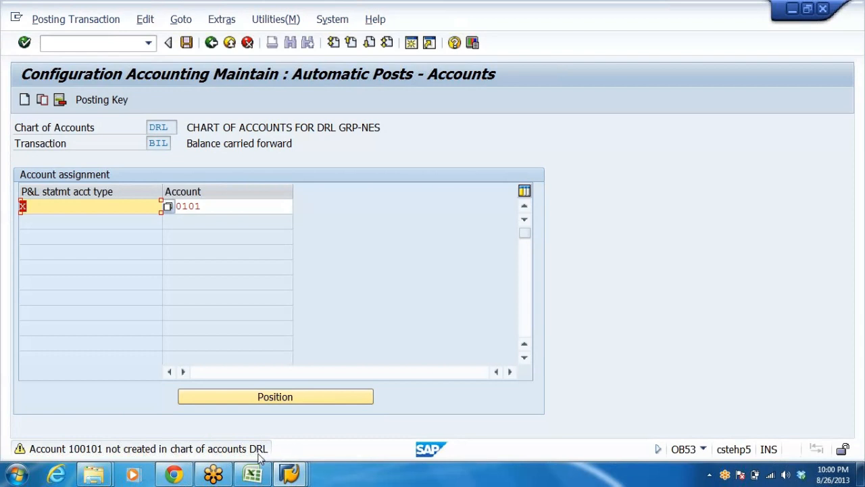
click(204, 206)
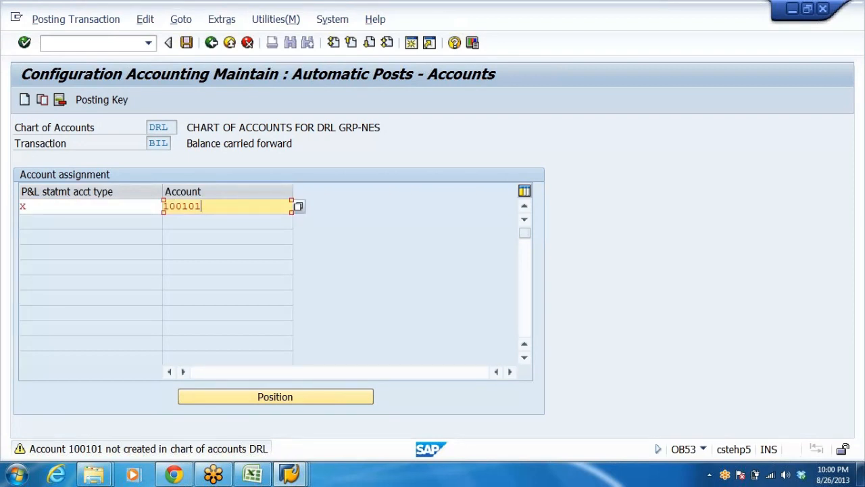
key(ctrl+s)
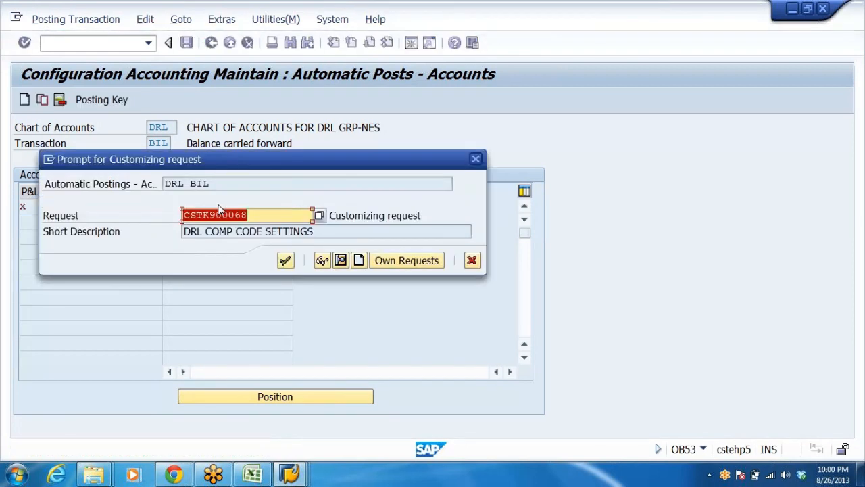
click(286, 260)
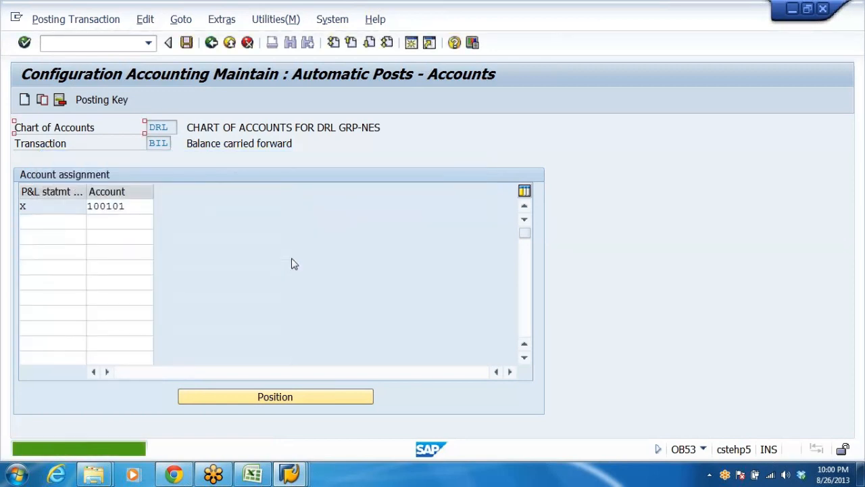
click(212, 43)
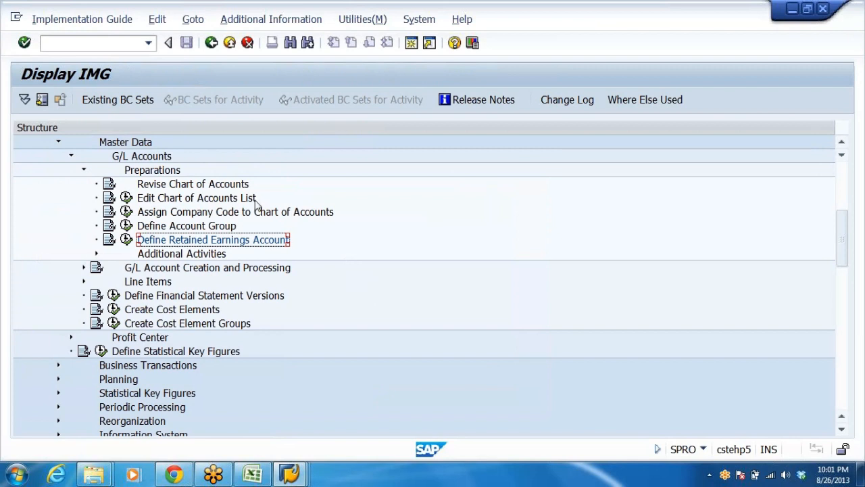
Switch to the DRL_GRP workbook in Excel and review configuration steps 9 and 10 on the fiscal year variant in the ORG STRUCTURE sheet.
click(254, 475)
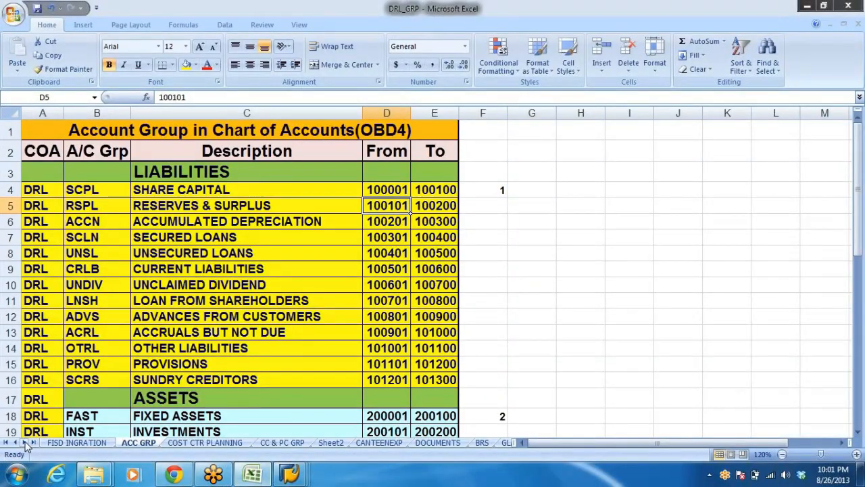
click(25, 442)
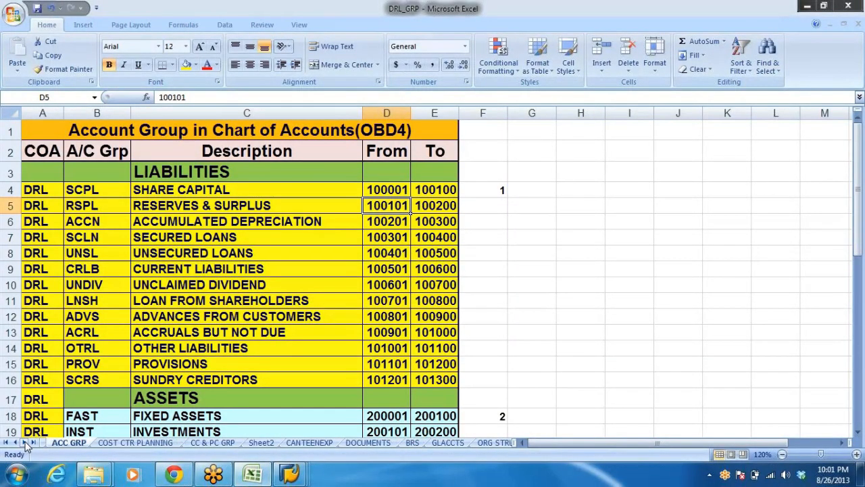
click(494, 443)
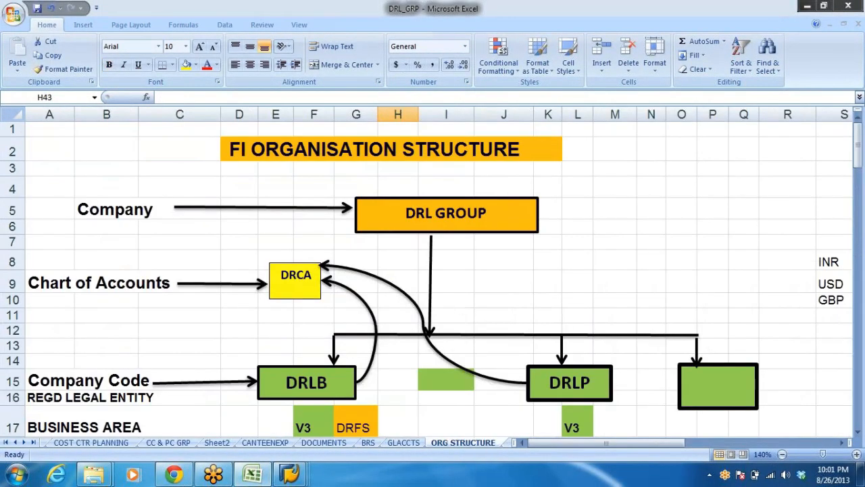
scroll(592, 224, down, 3)
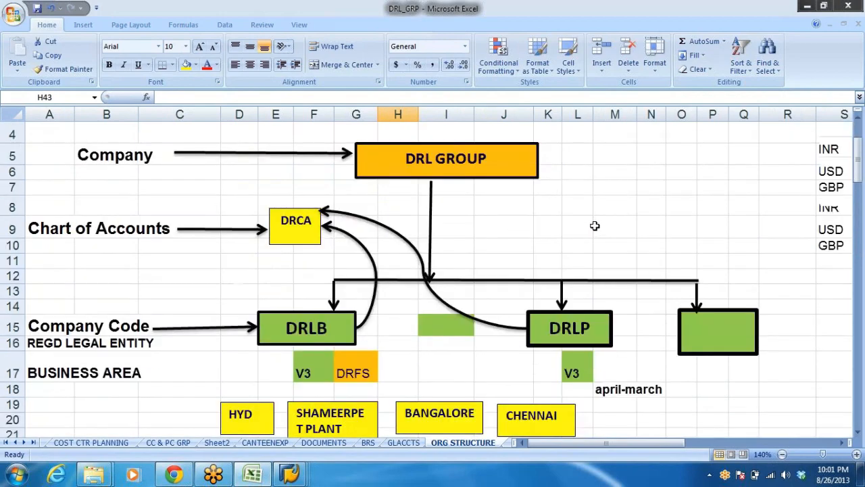
scroll(601, 239, down, 9)
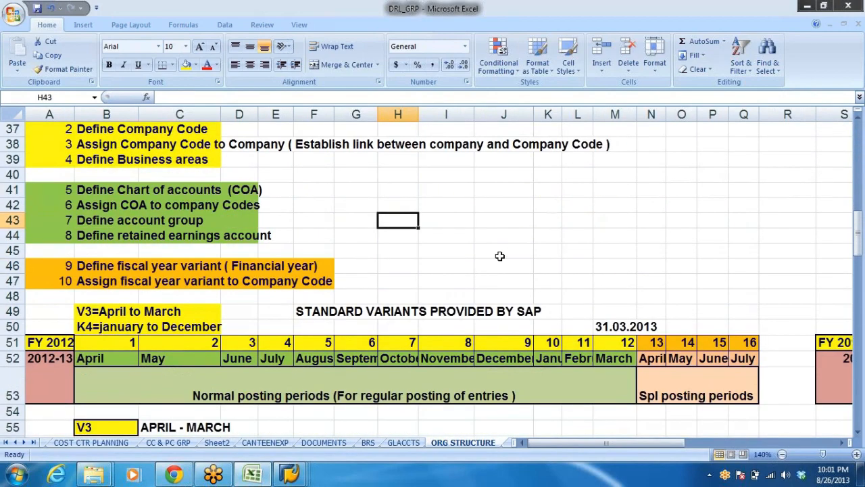
click(102, 271)
click(105, 281)
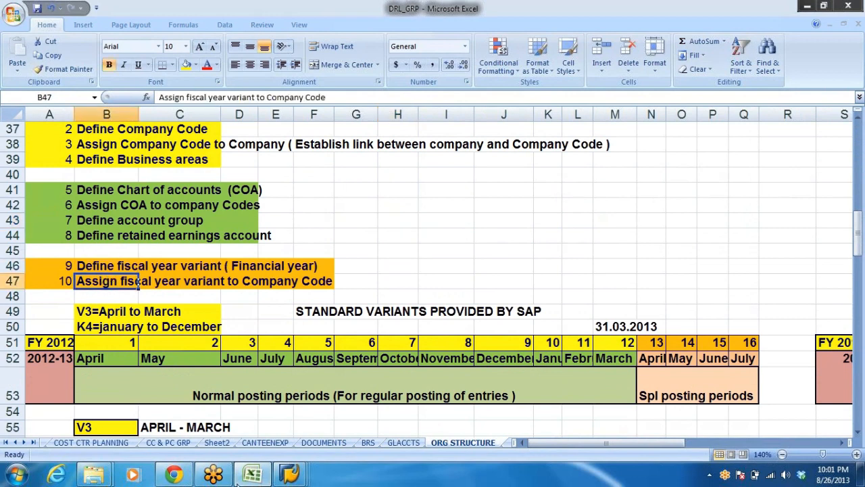
Switch to the SAP General Ledger configuration notes in Adobe Reader and review them through the expenditure account groups on page 8.
click(858, 107)
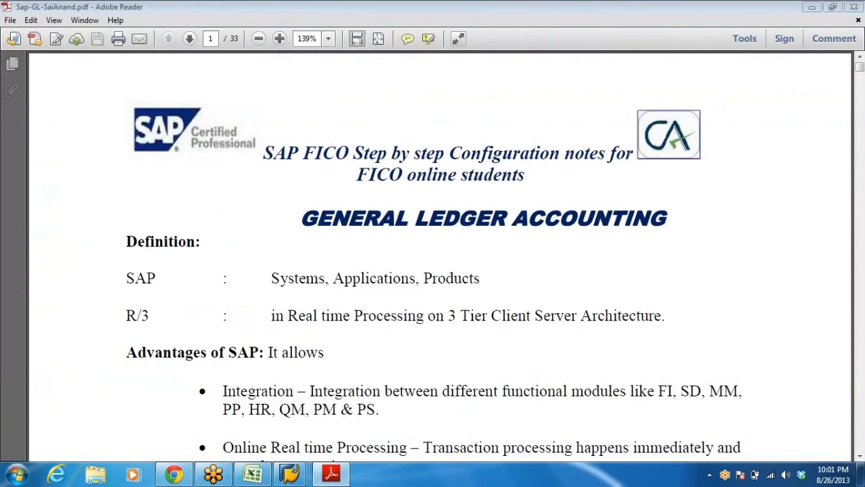
scroll(496, 293, down, 10)
scroll(504, 299, down, 15)
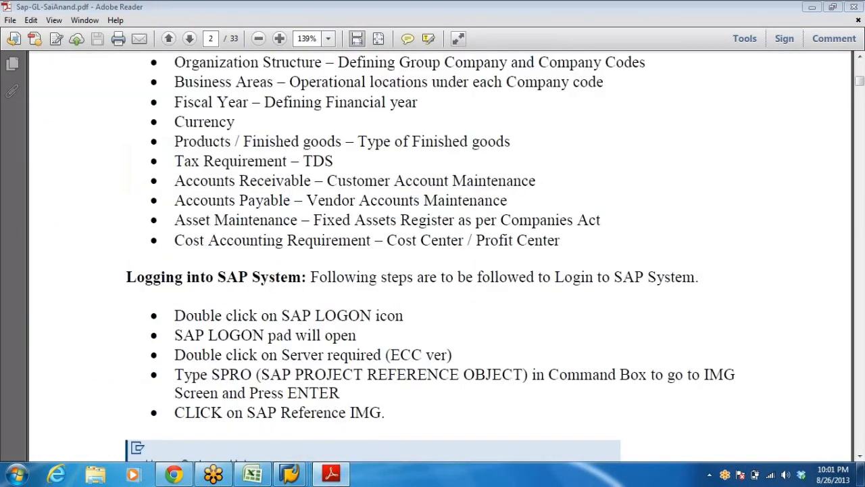
scroll(485, 302, down, 15)
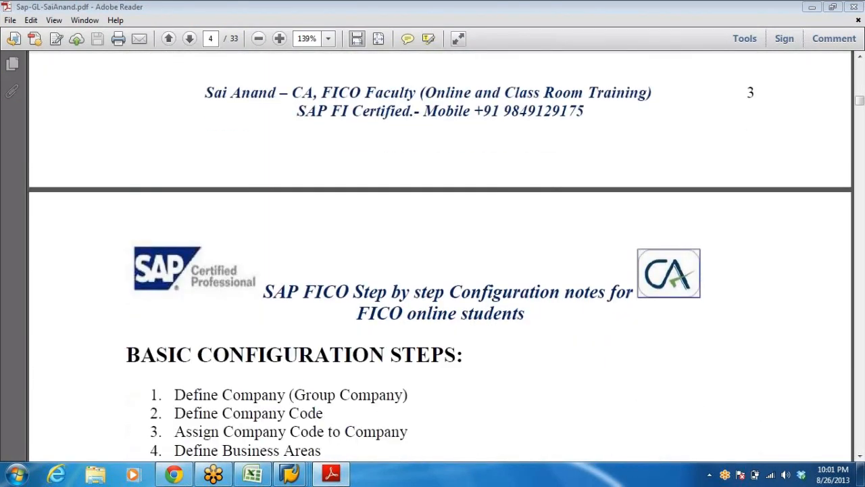
scroll(468, 301, down, 15)
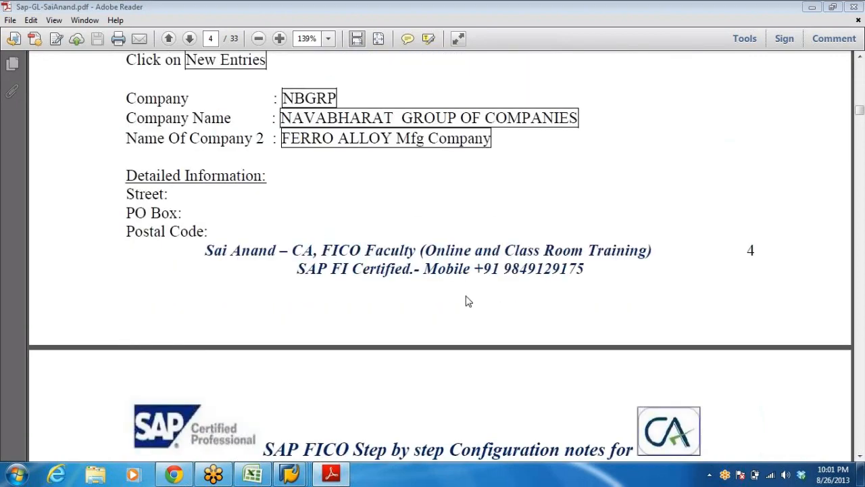
scroll(468, 300, down, 15)
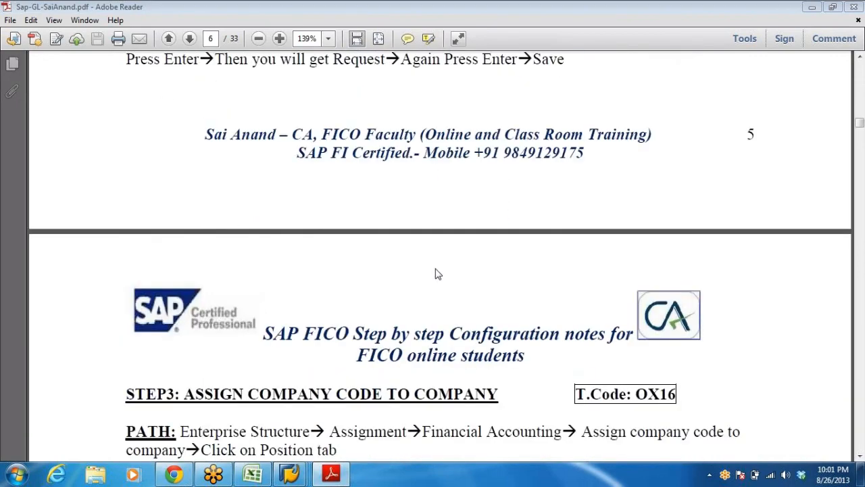
scroll(435, 274, down, 8)
scroll(427, 291, down, 15)
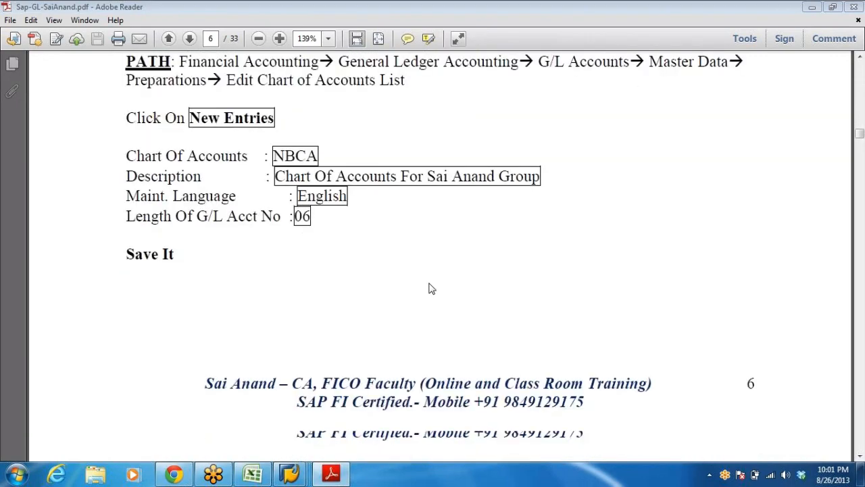
scroll(425, 293, down, 15)
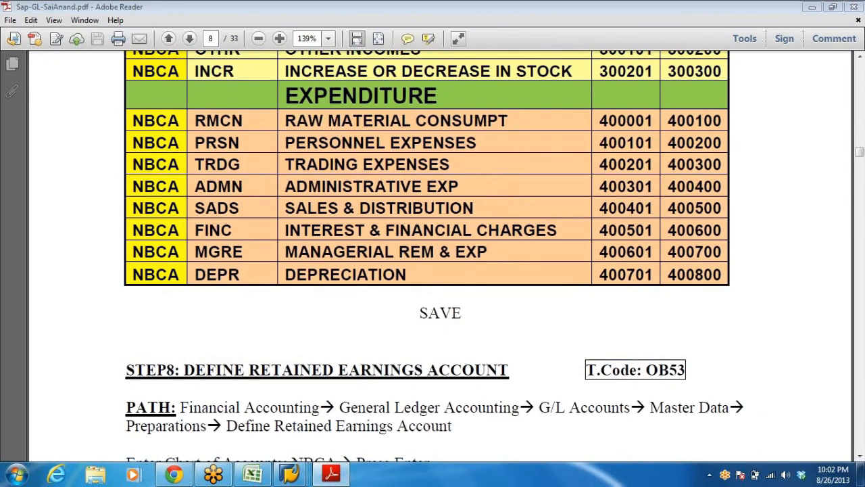
drag(132, 121, 635, 276)
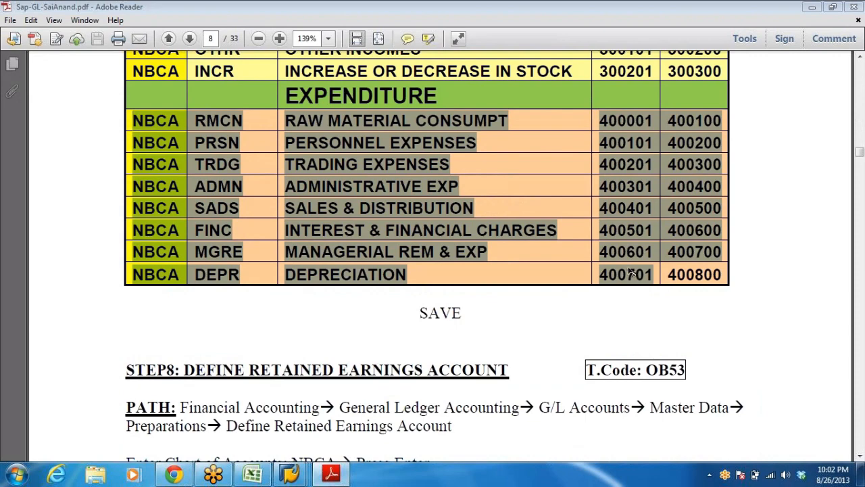
click(543, 193)
Read the notes and navigation path for step 9, Define Fiscal Year Variant, on page 9.
scroll(541, 196, down, 15)
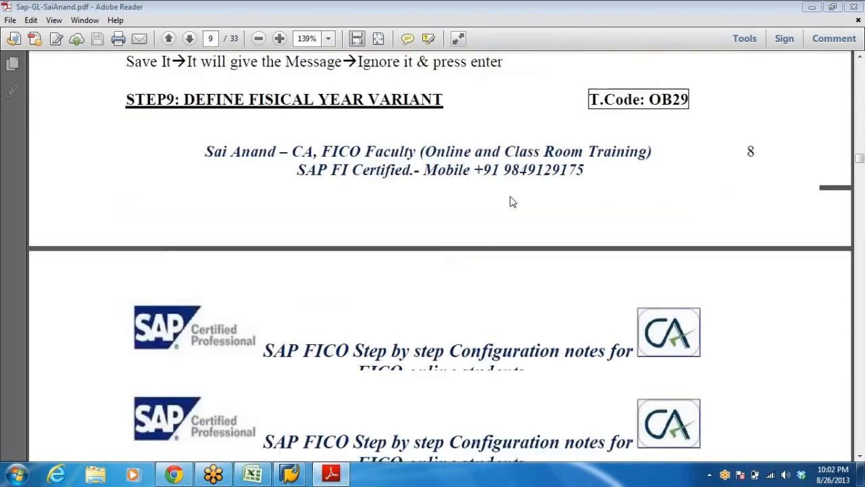
scroll(509, 197, down, 15)
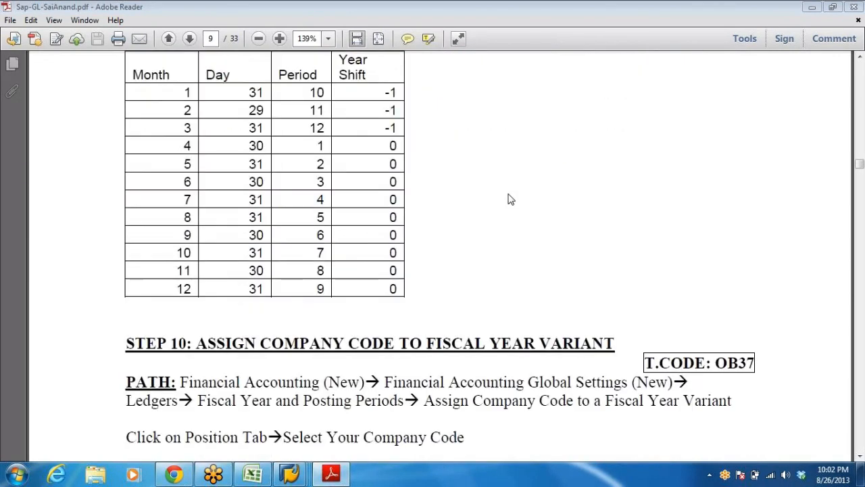
scroll(511, 200, up, 5)
scroll(511, 199, up, 5)
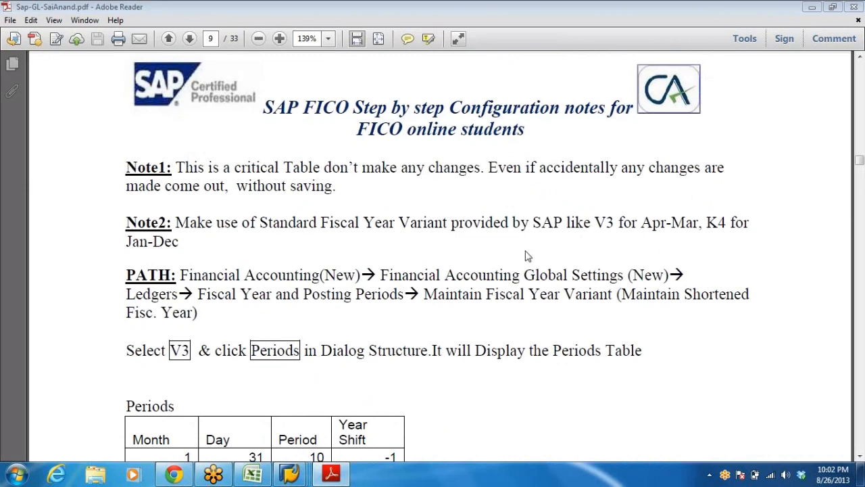
Close the SAP Logon window and switch to the Display IMG window in SAP.
key(alt+Tab)
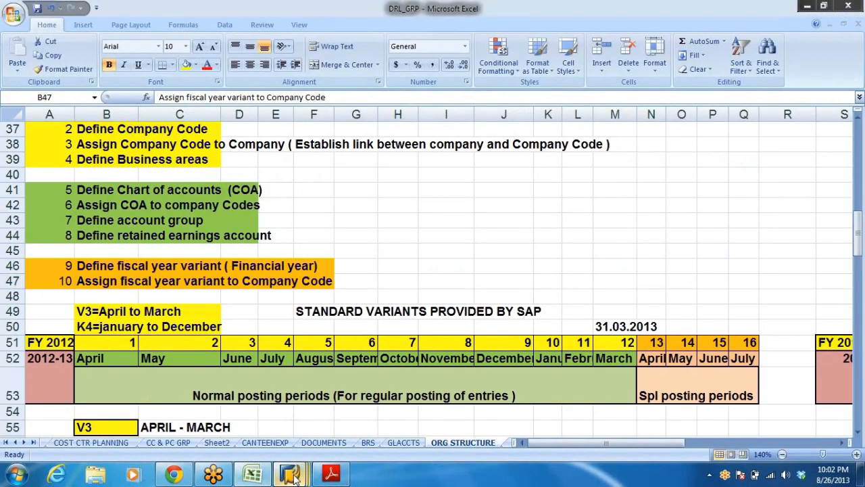
mouse_move(295, 477)
click(157, 423)
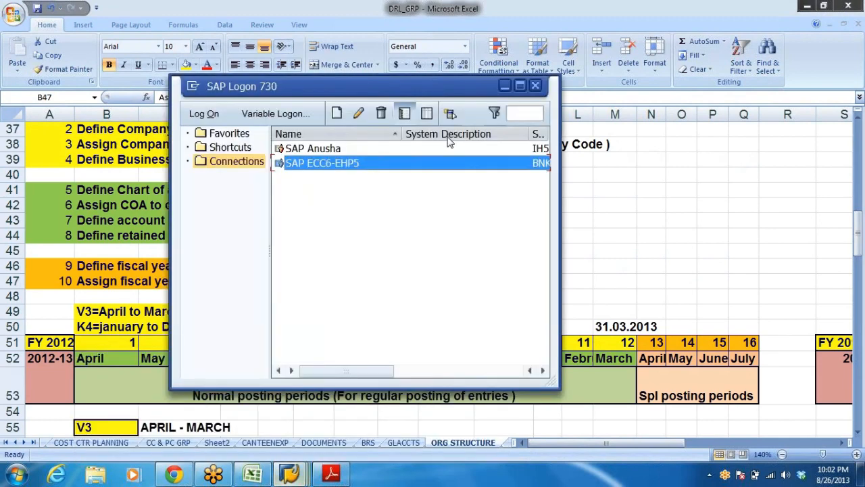
click(534, 87)
mouse_move(291, 475)
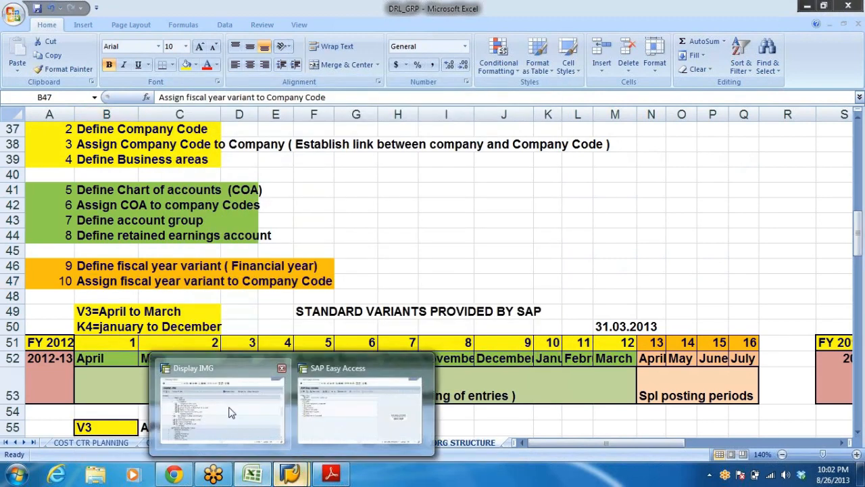
click(231, 413)
Collapse the Preparations, G/L Accounts, Master Data and General Ledger Accounting (New) nodes in the IMG structure.
scroll(210, 313, up, 2)
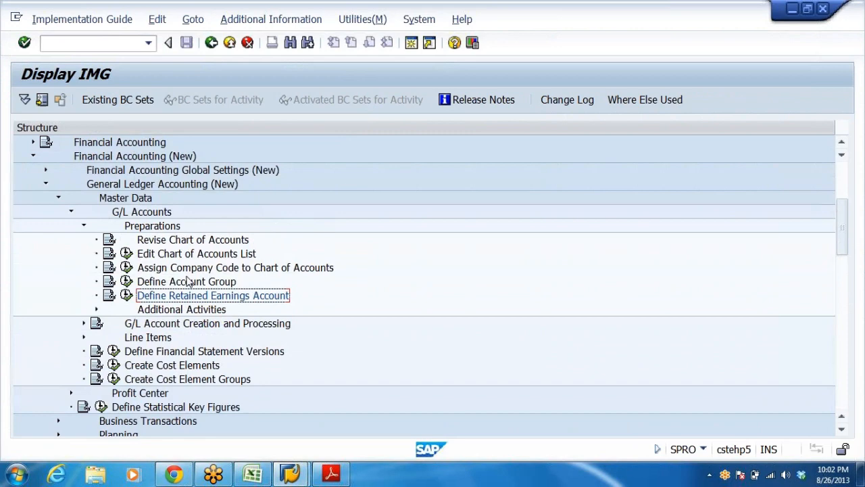
click(84, 225)
click(71, 212)
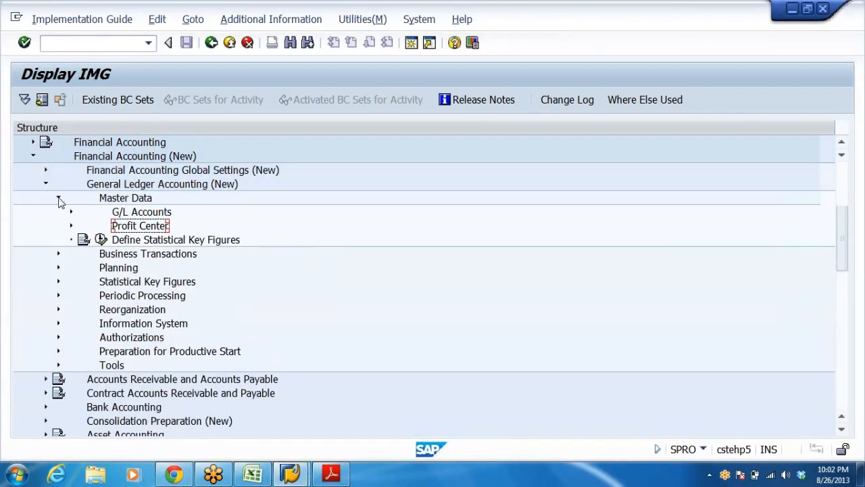
click(58, 198)
click(45, 184)
Open Maintain Fiscal Year Variant (Maintain Shortened Fisc. Year) under Financial Accounting Global Settings (New), Ledgers, Fiscal Year and Posting Periods.
click(144, 169)
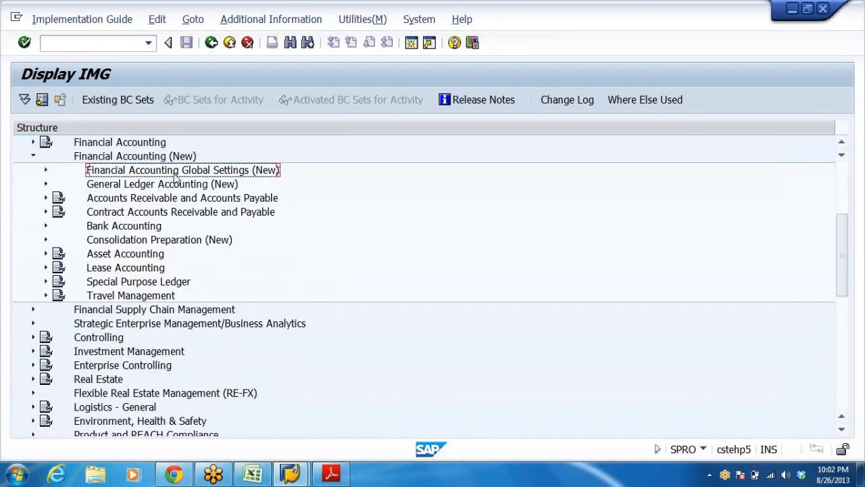
key(Right)
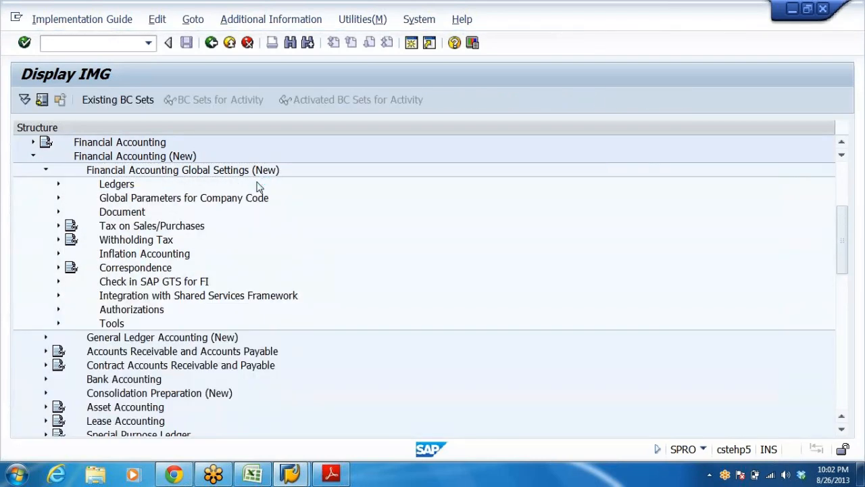
key(Right)
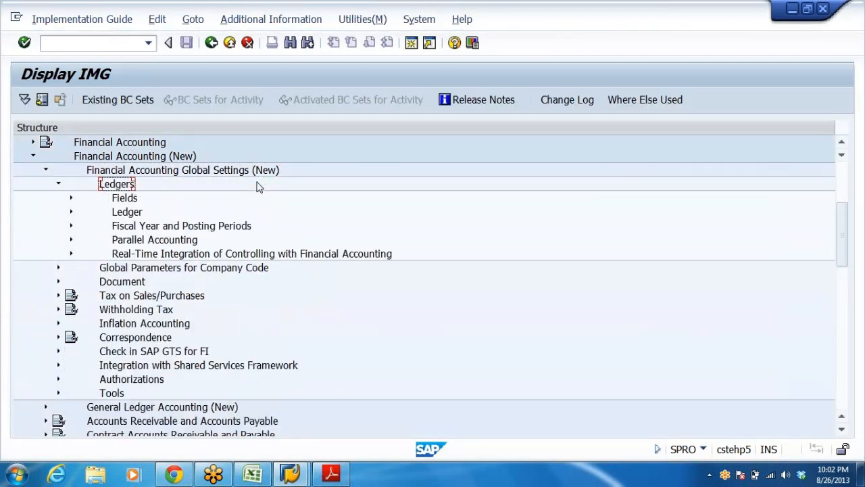
key(Down)
key(Down)
key(Down)
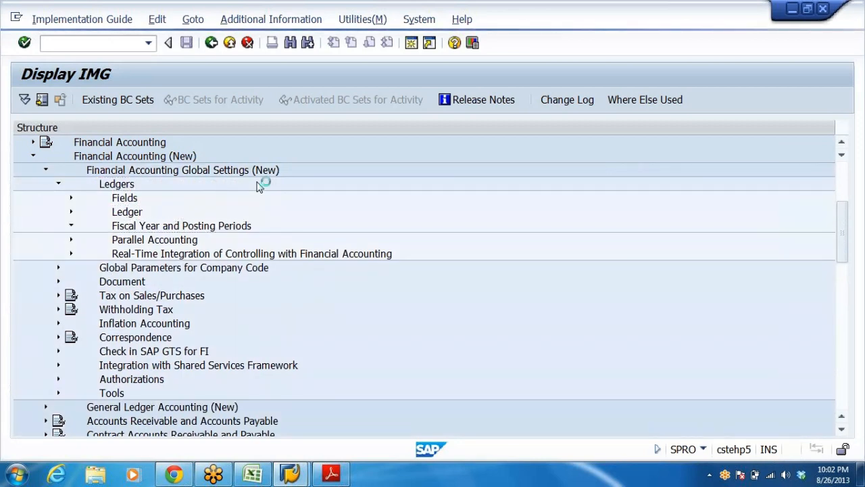
key(Right)
key(Down)
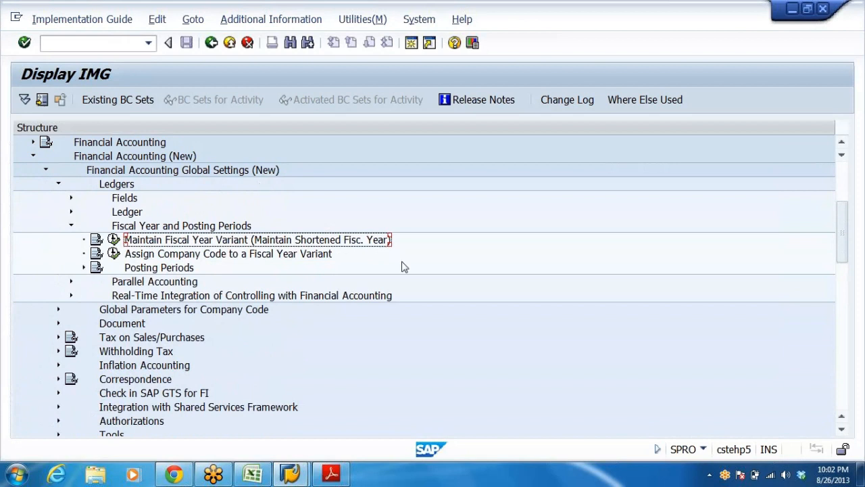
click(113, 240)
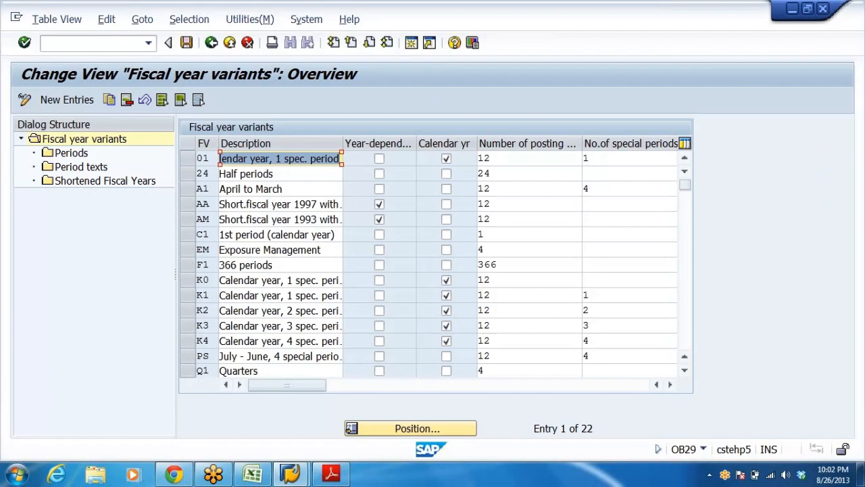
Review Note 1 about not changing the critical table in the PDF notes, and return to the SAP fiscal year variants overview.
key(alt+Tab)
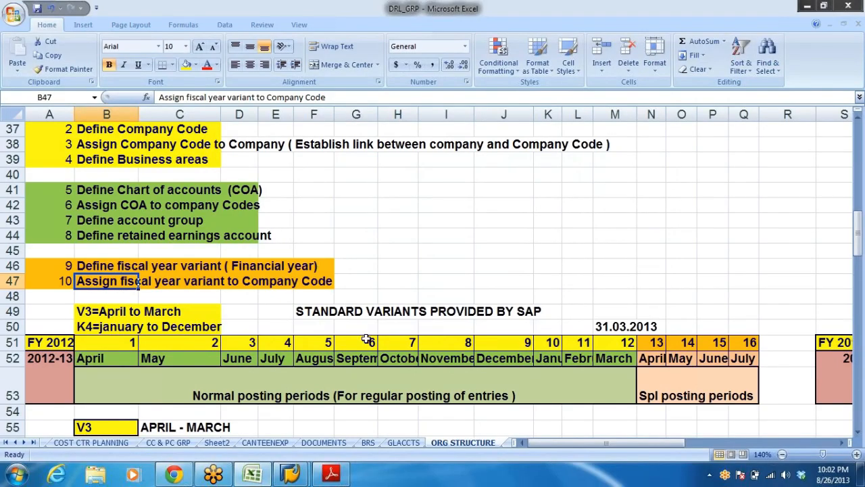
click(331, 474)
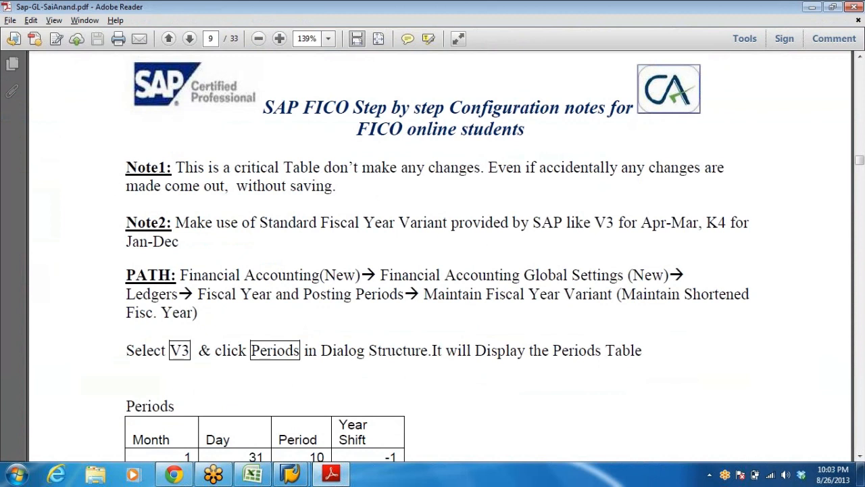
drag(126, 167, 336, 186)
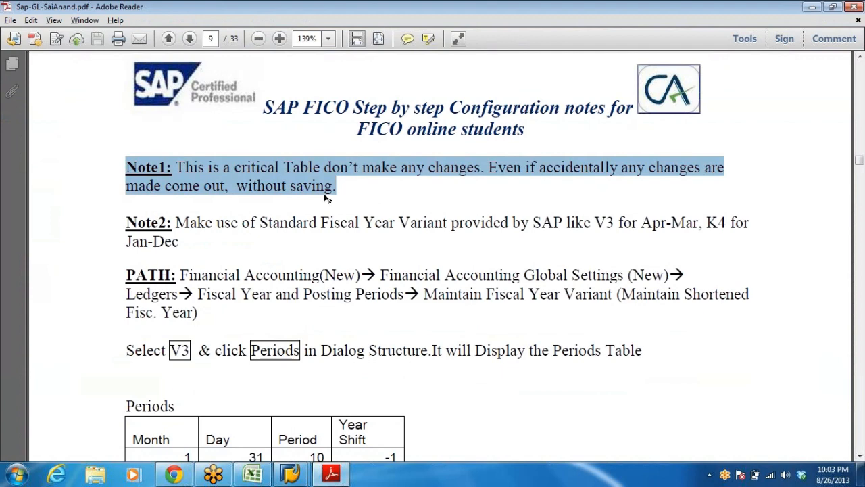
key(alt+Tab)
key(alt+Tab)
key(alt+Tab)
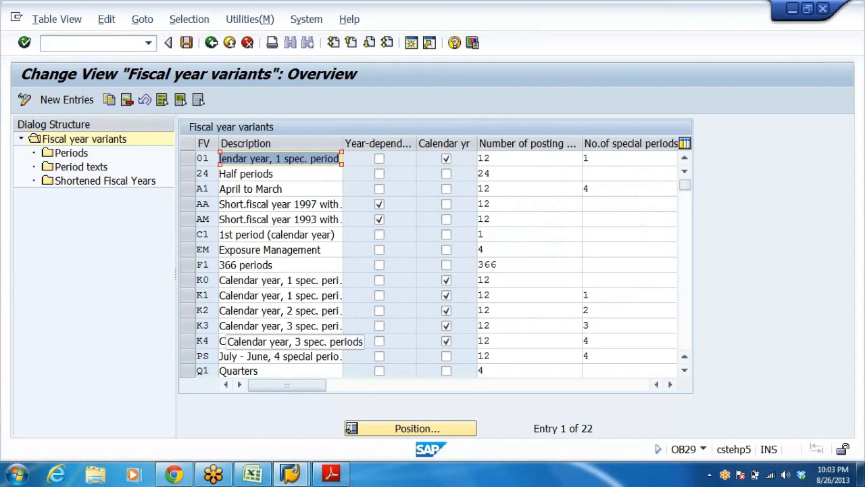
Browse the fiscal year variants to K4 and V3, select variant K4 and examine the special periods in its description.
click(685, 373)
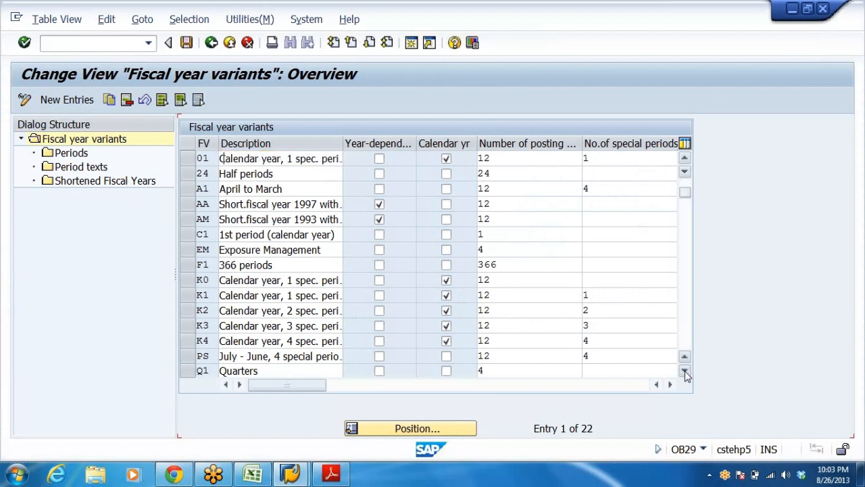
click(685, 373)
click(686, 372)
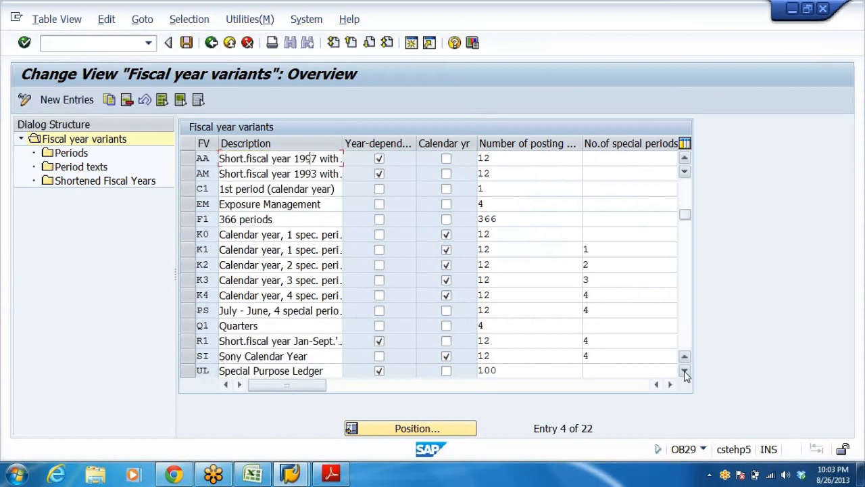
click(685, 372)
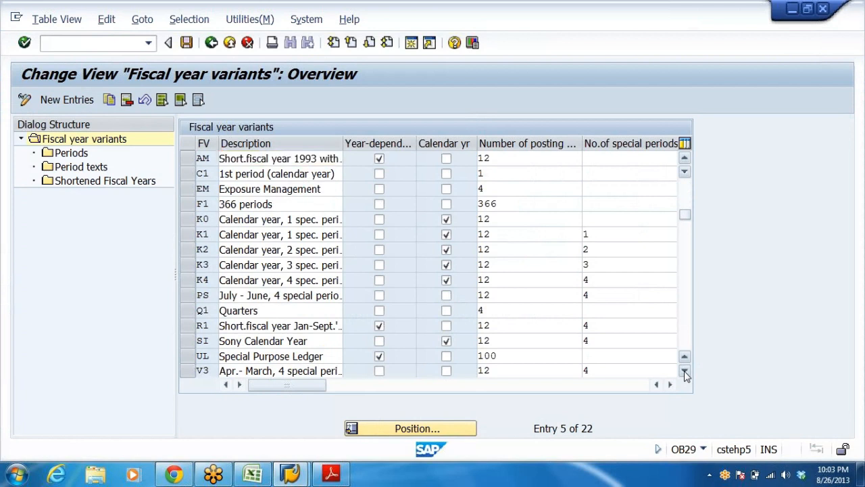
click(686, 372)
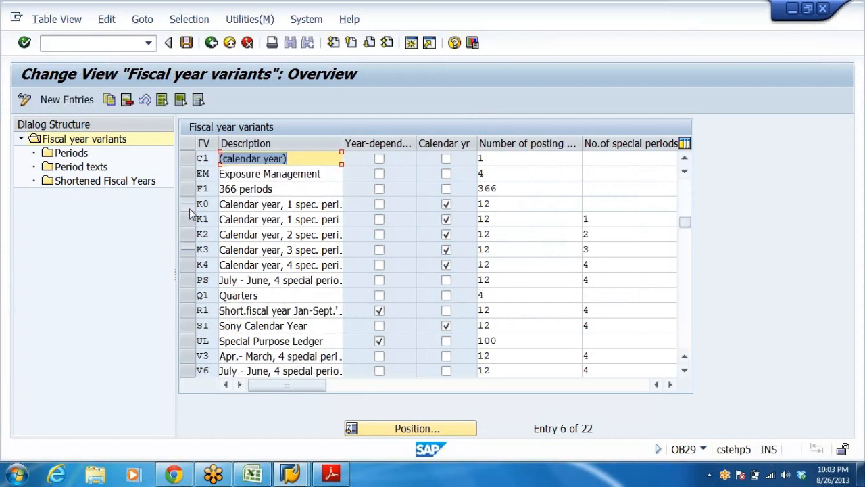
click(191, 265)
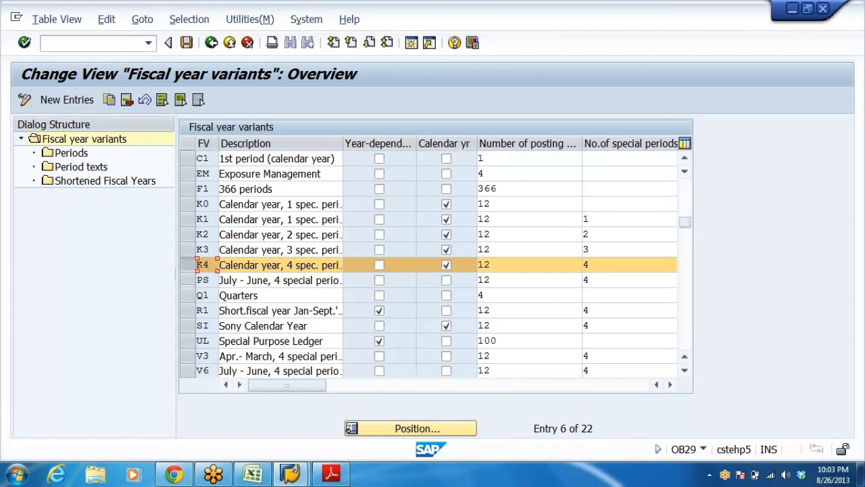
drag(341, 264, 286, 265)
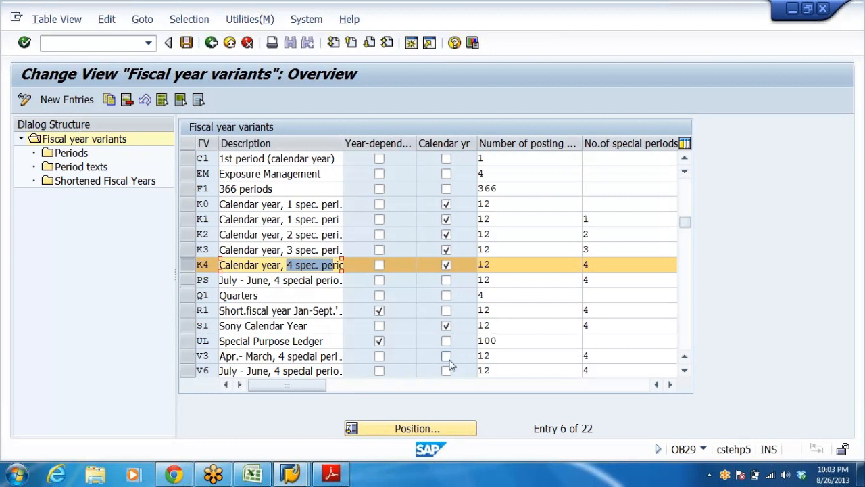
Examine the number of posting periods and special periods of the April to March variant V3.
click(502, 357)
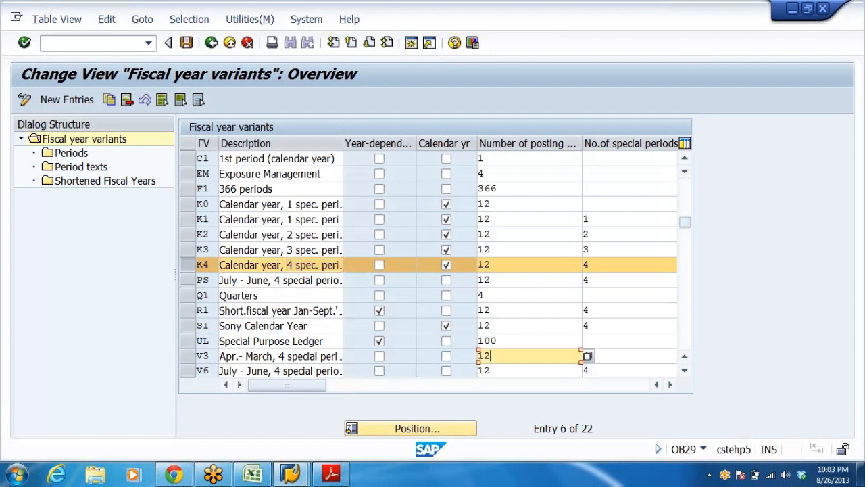
key(Tab)
text(4)
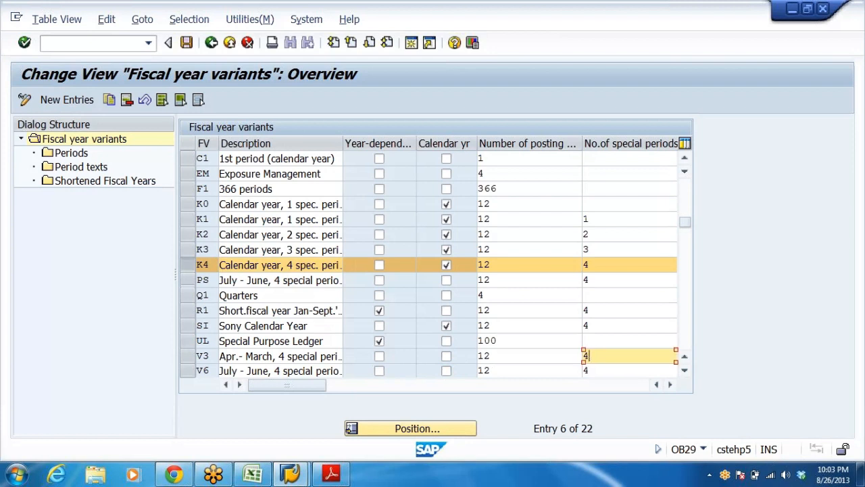
key(shift+Tab)
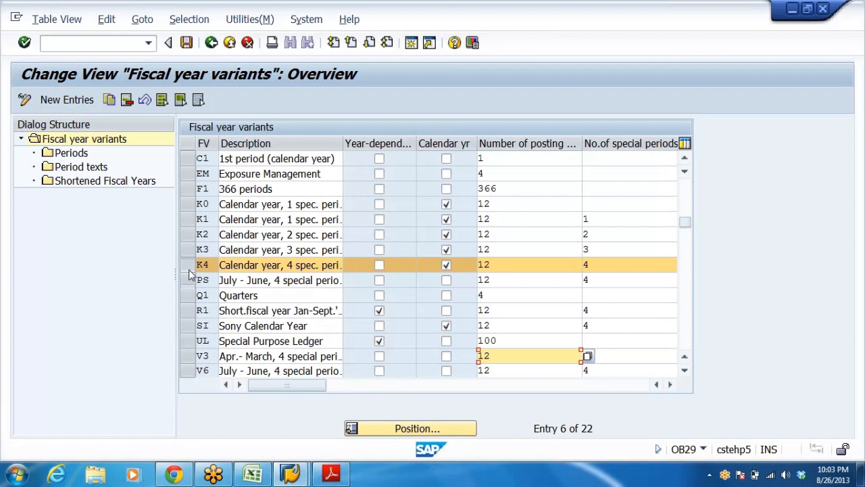
Select fiscal year variant V3 (Apr.- March) and open its Periods to check the year shift of month 1.
click(190, 265)
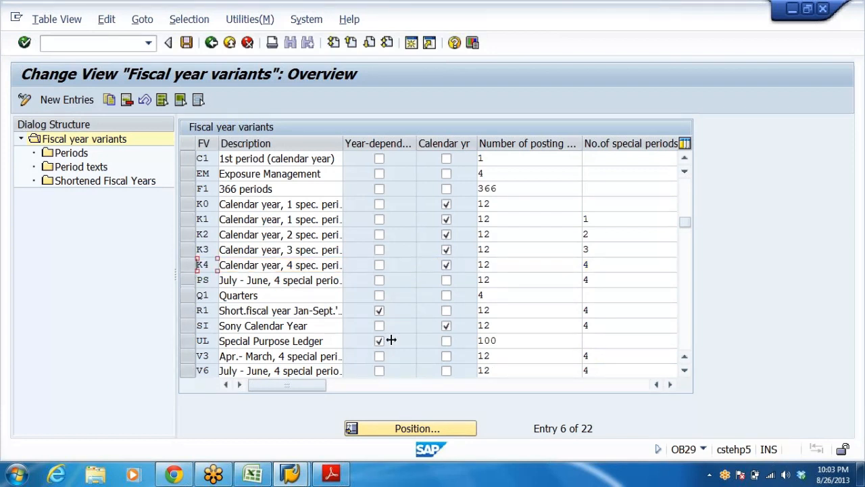
click(191, 359)
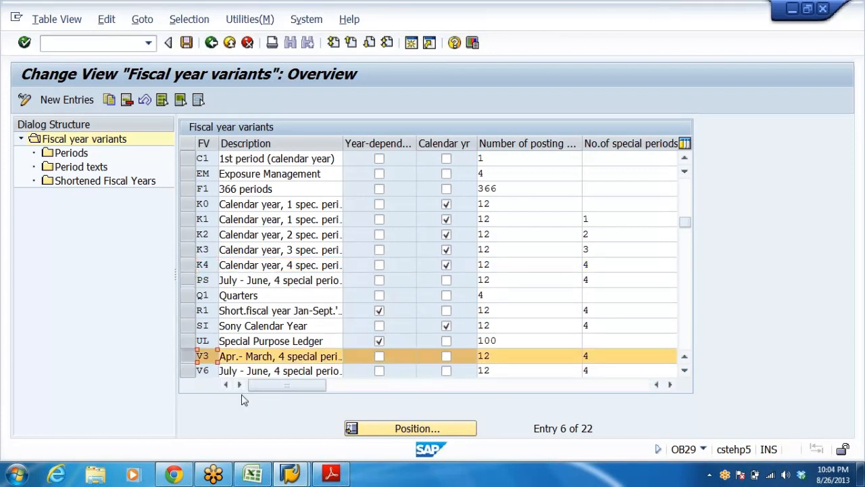
double_click(66, 155)
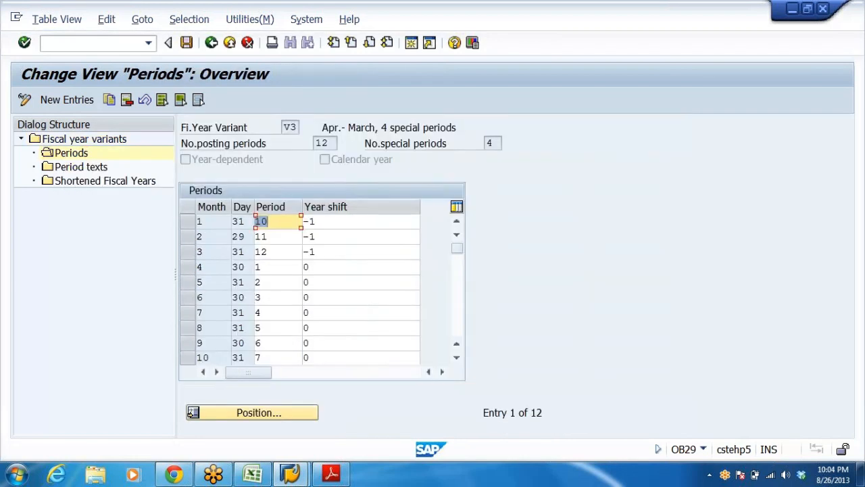
key(Tab)
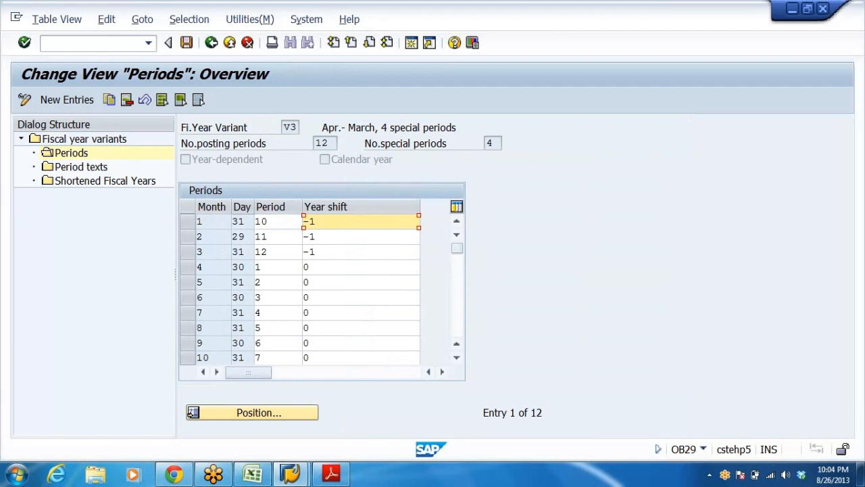
Examine the first calendar months in V3's period assignments and widen the Day column.
click(213, 224)
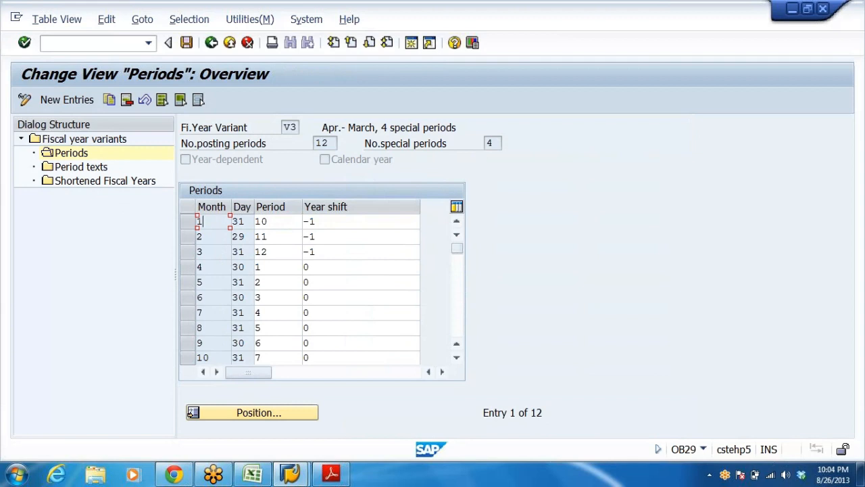
click(214, 237)
click(213, 251)
click(213, 222)
click(213, 237)
click(213, 252)
click(213, 281)
drag(256, 205, 269, 205)
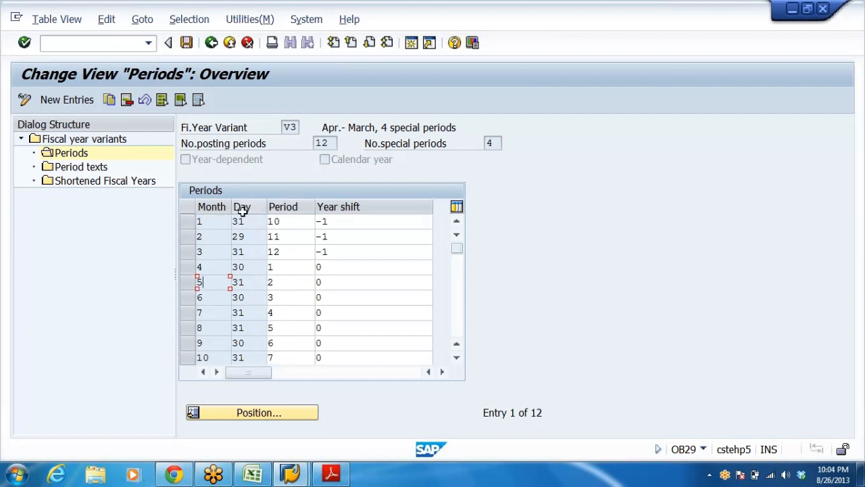
Compare V3's variant code and description with the periods assigned to calendar months 4 to 6.
click(298, 128)
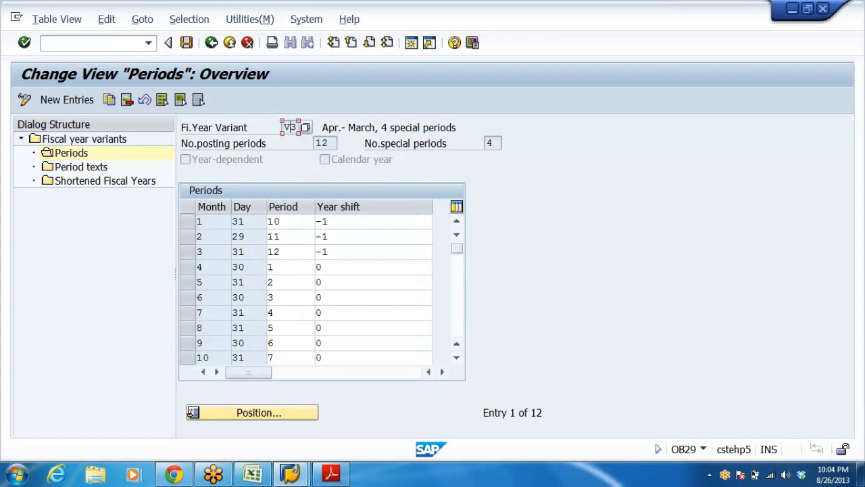
drag(327, 129, 402, 142)
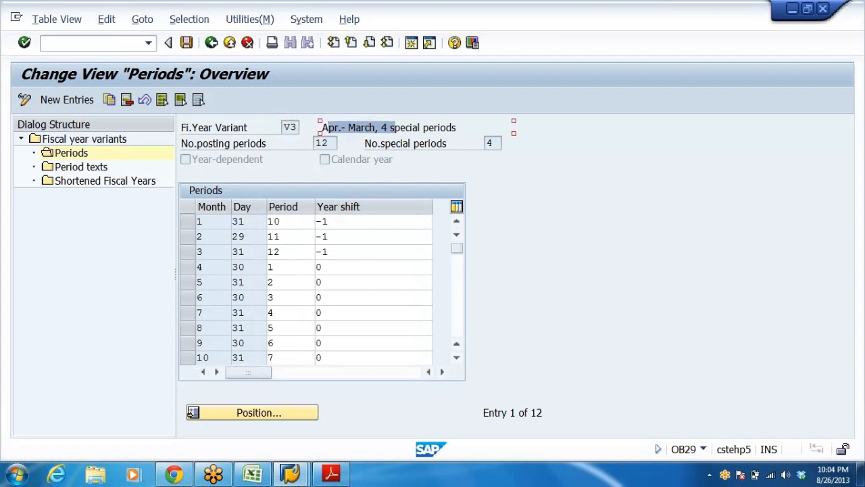
click(397, 128)
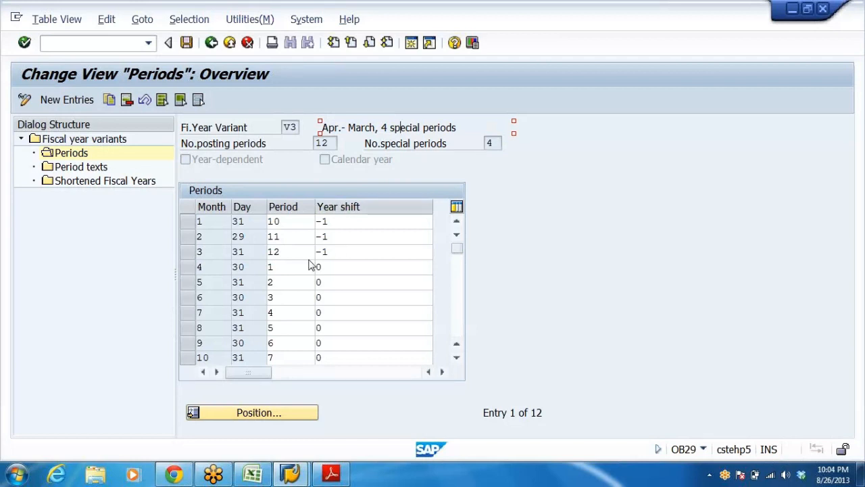
click(204, 267)
click(274, 267)
key(Down)
key(Down)
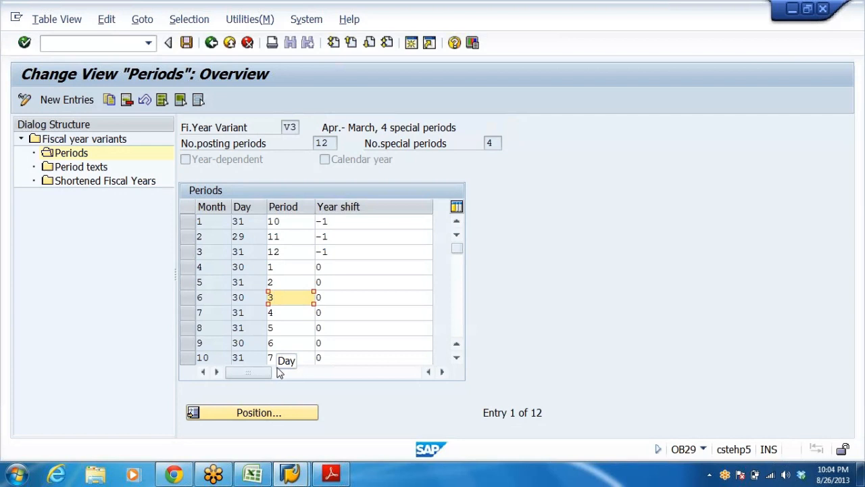
Examine the periods and year shift assigned to calendar months 9 to 12 of V3, and return to the first entry.
click(456, 358)
click(456, 358)
click(456, 359)
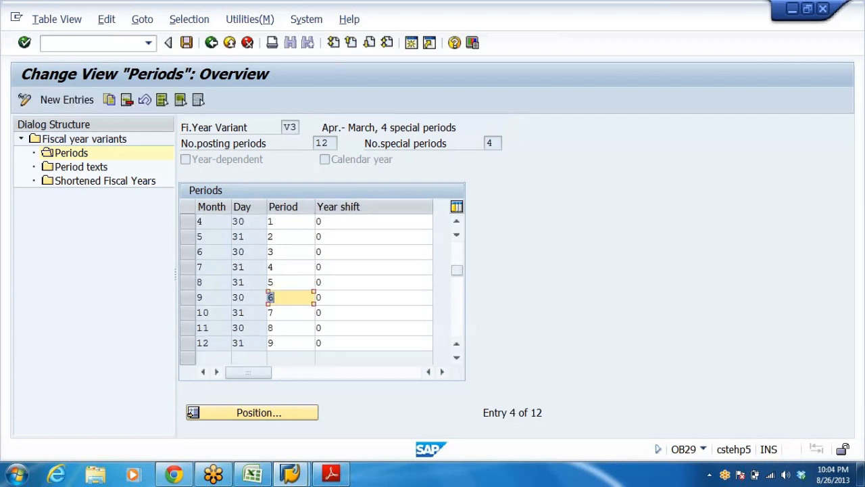
key(Down)
key(Down)
key(Down)
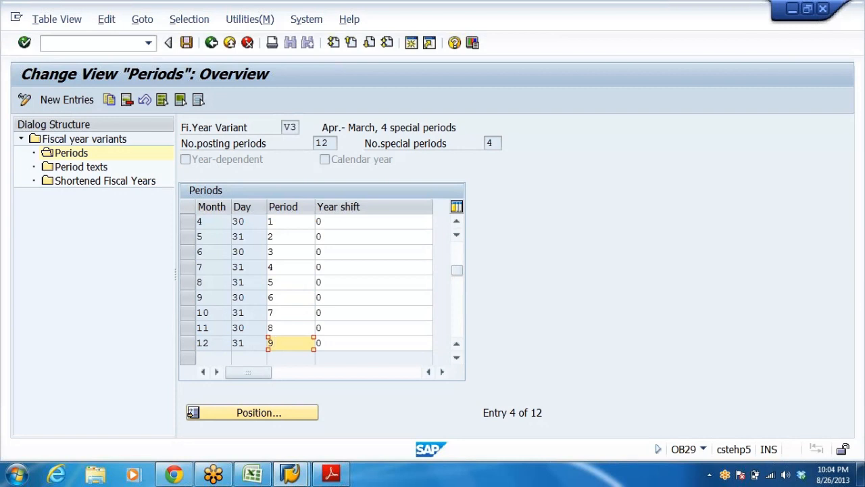
key(shift+Left)
key(Tab)
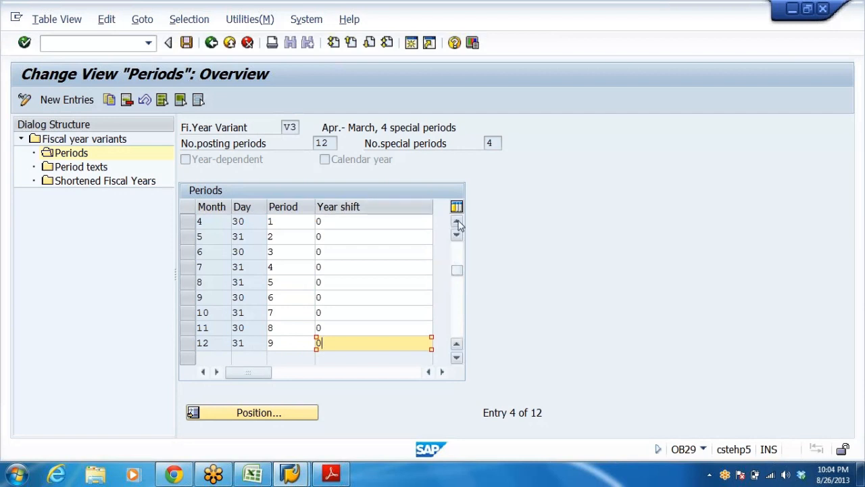
drag(457, 271, 457, 245)
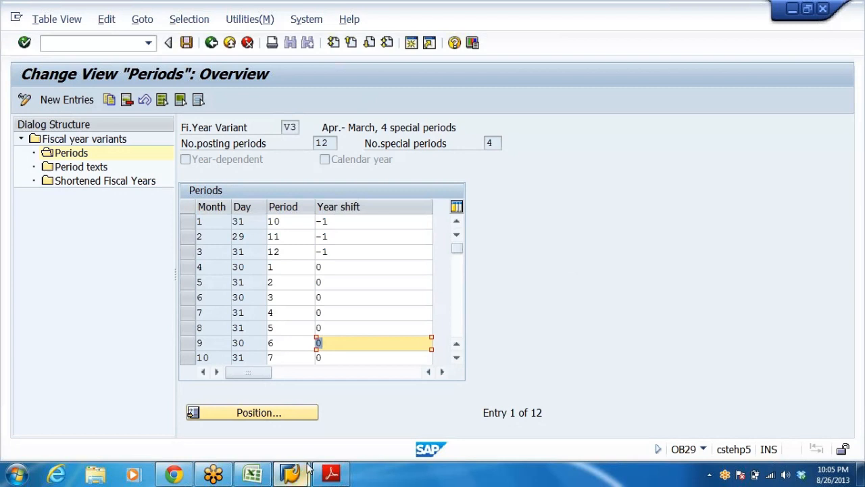
Switch to the DRL_GRP workbook in Excel and review the FY 2013 posting periods for December to March with the 31.12.2013 date.
mouse_move(252, 475)
click(314, 382)
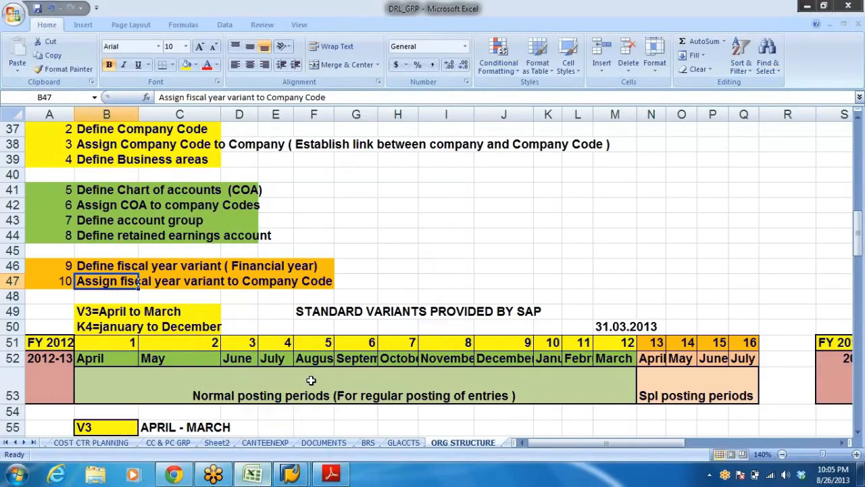
scroll(314, 382, down, 3)
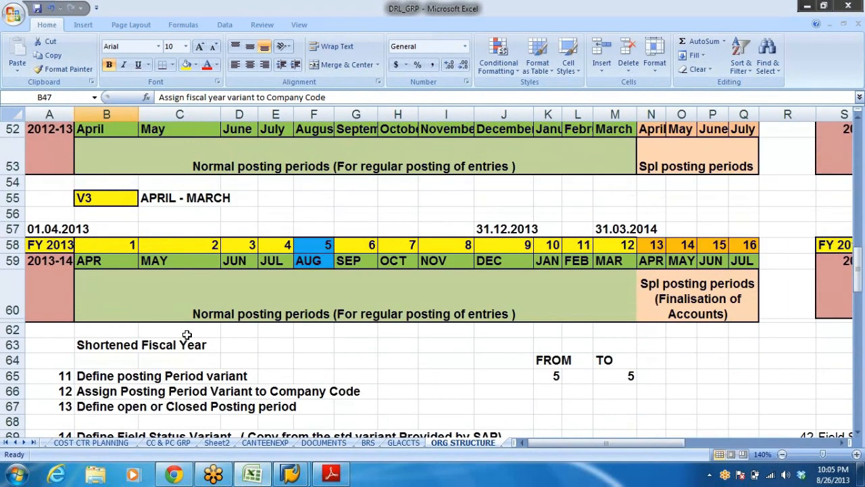
click(49, 242)
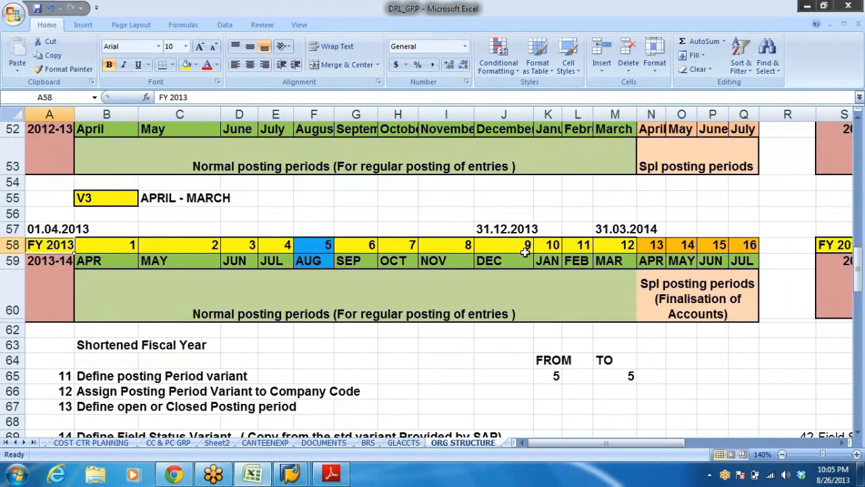
drag(514, 251, 529, 265)
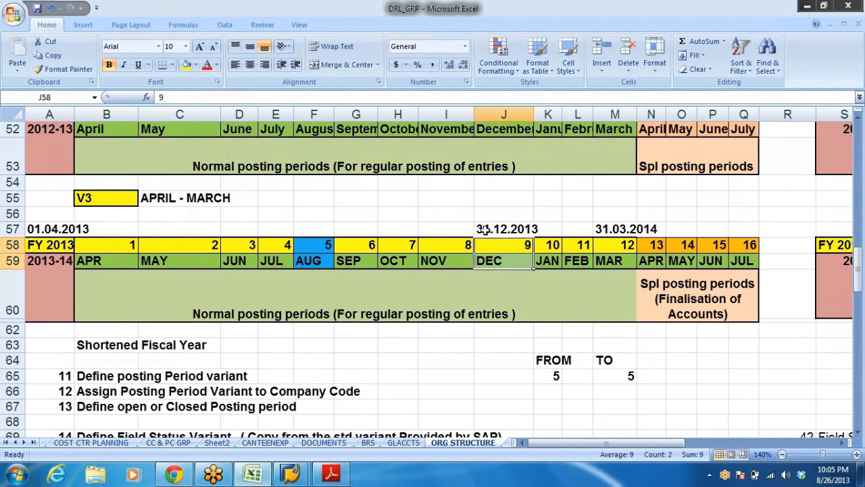
click(532, 229)
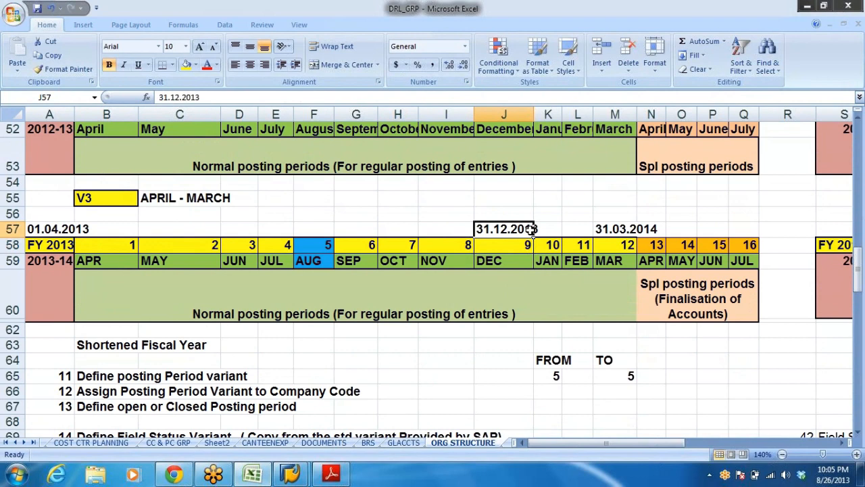
click(564, 243)
click(620, 244)
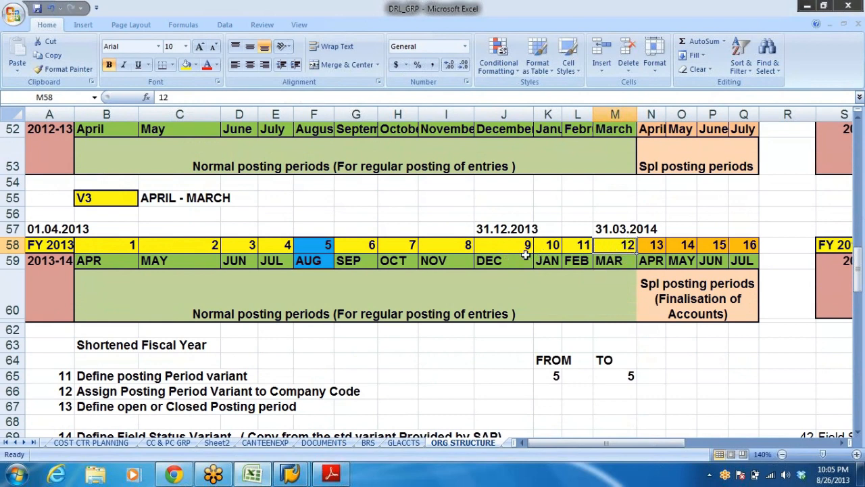
Switch back to SAP, examine the year shifts of months 1 and 2 and month 2's day value, and return to the Implementation Guide.
key(alt+Tab)
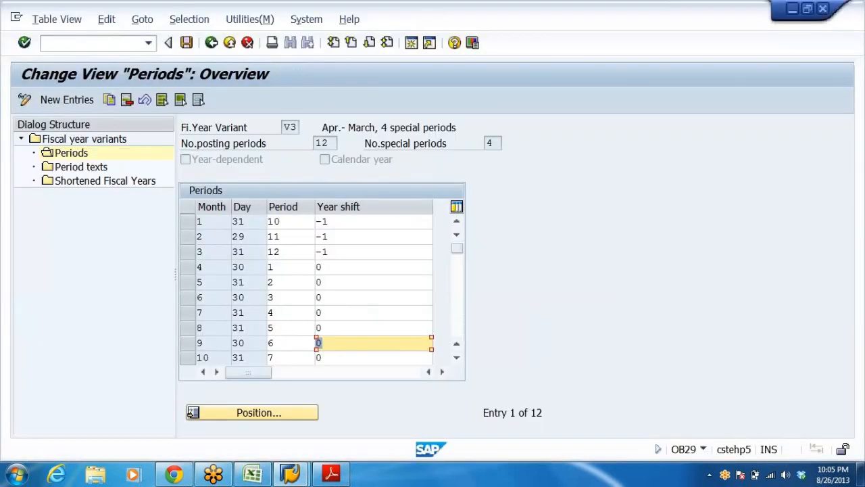
drag(330, 222, 315, 222)
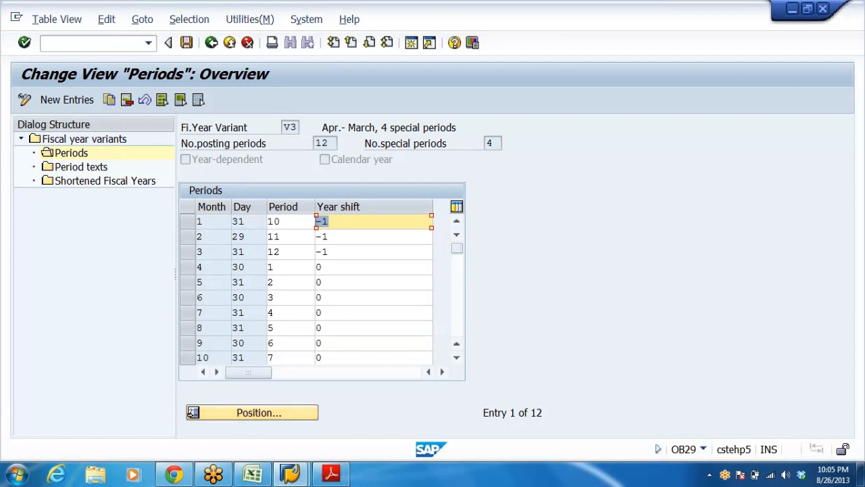
click(329, 222)
key(Down)
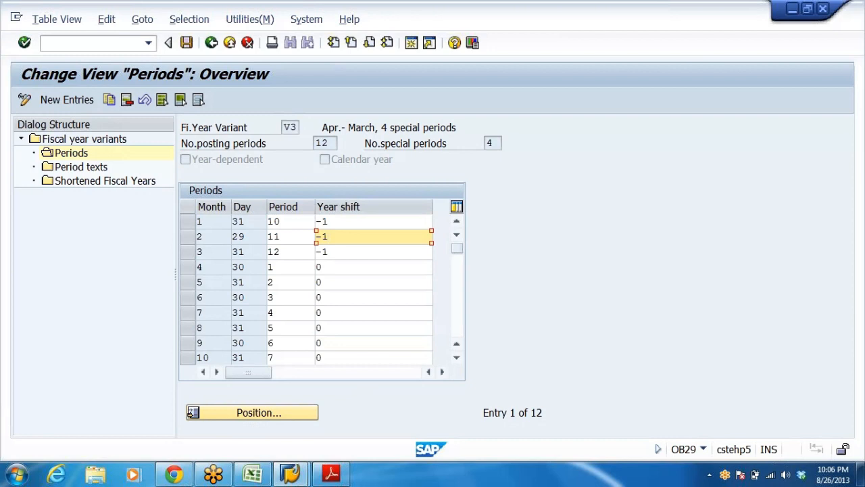
key(shift+Tab)
key(shift+Tab)
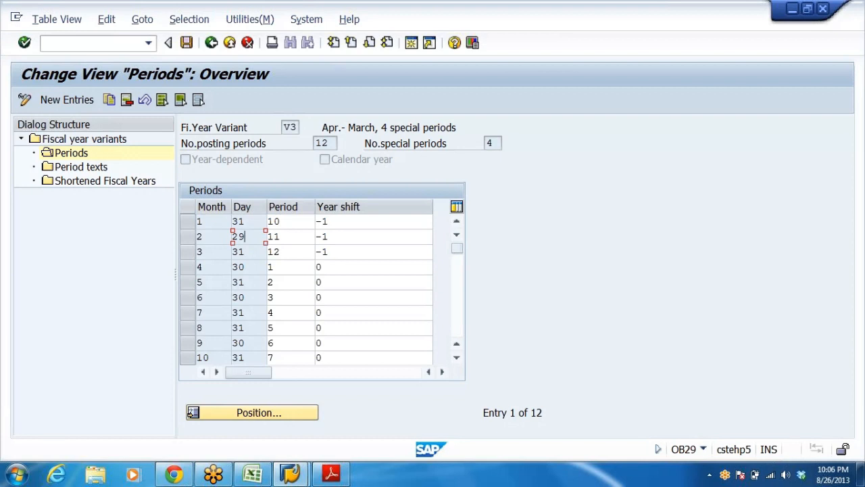
click(213, 43)
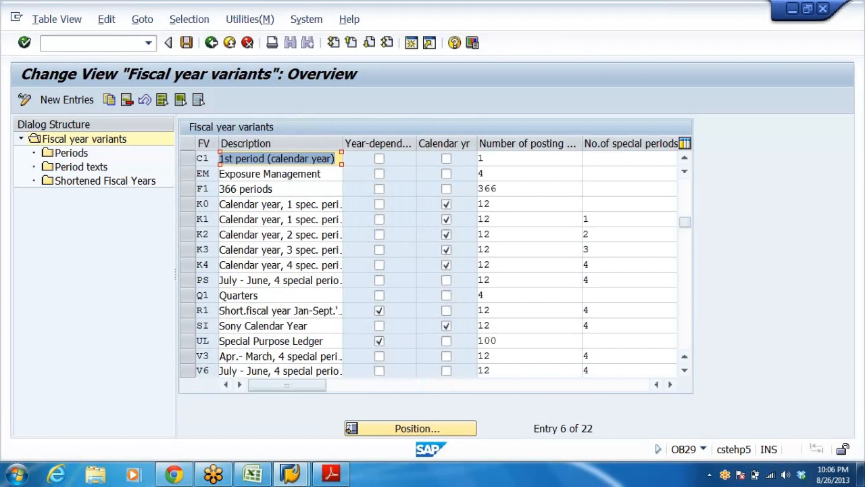
click(230, 43)
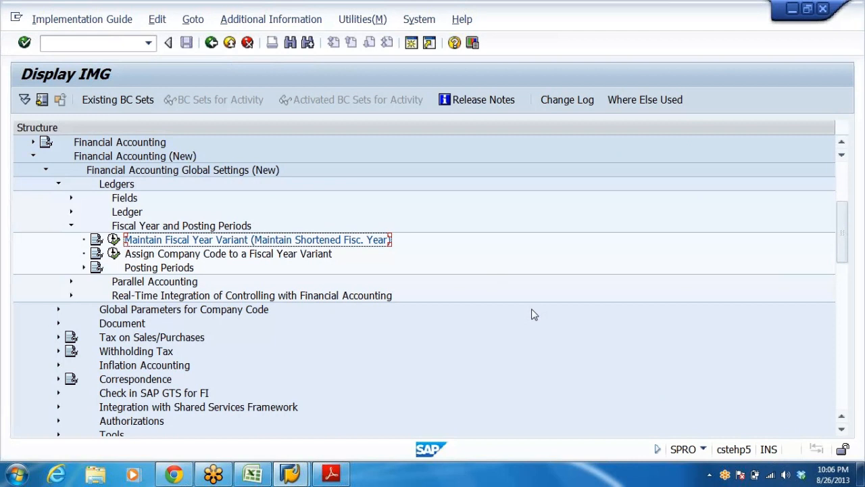
Reopen Maintain Fiscal Year Variant, examine the standard variants V6 and V9, and return to the Implementation Guide.
click(114, 240)
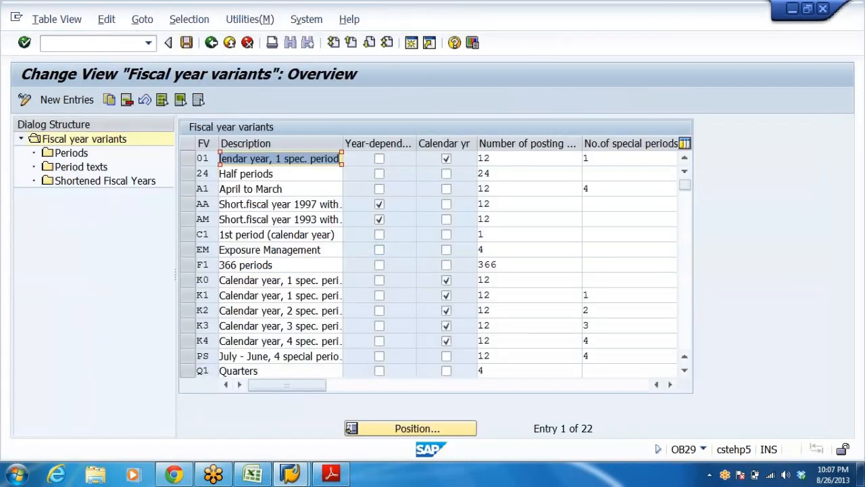
drag(684, 185, 689, 264)
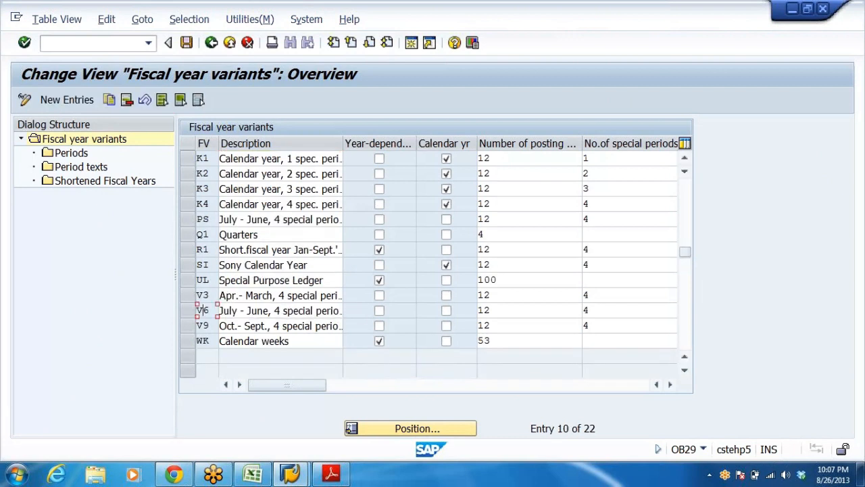
click(220, 310)
click(229, 326)
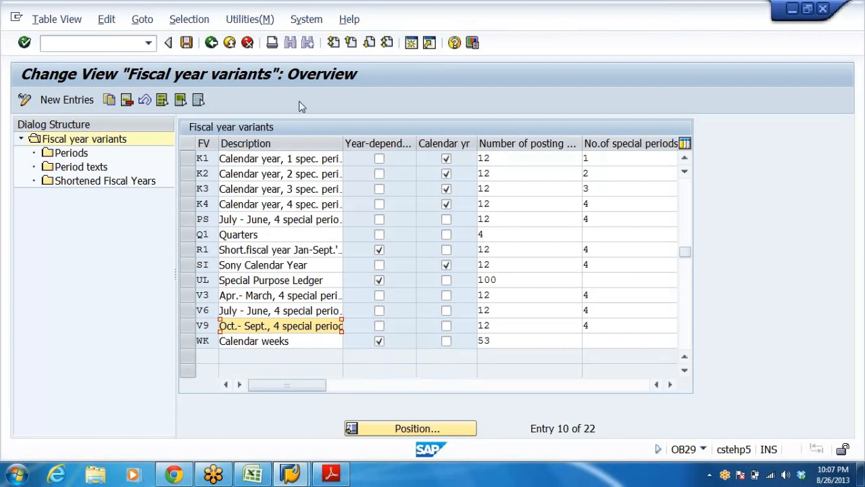
click(229, 43)
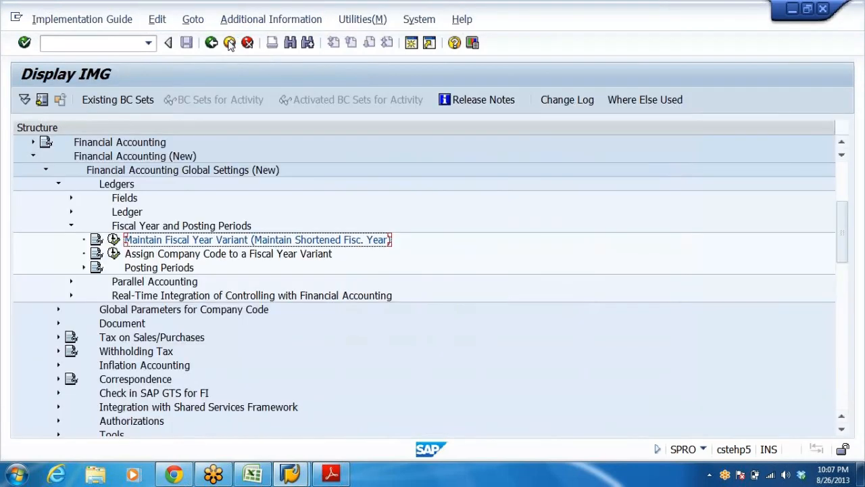
click(114, 240)
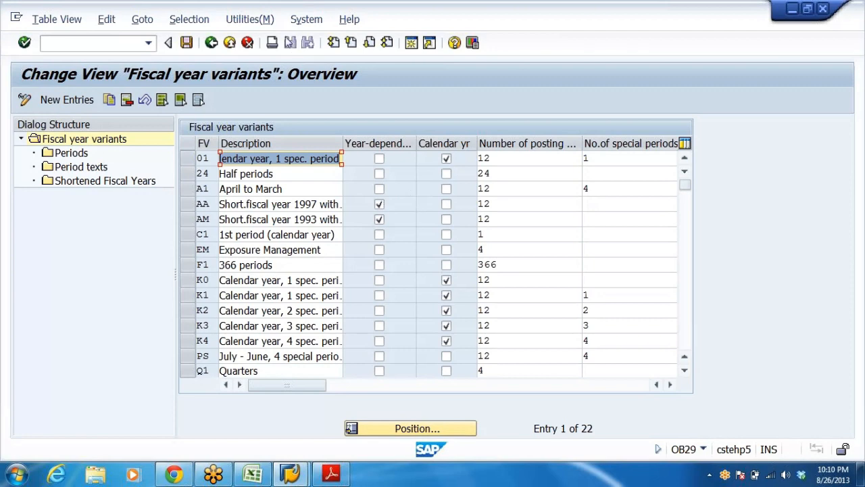
click(212, 42)
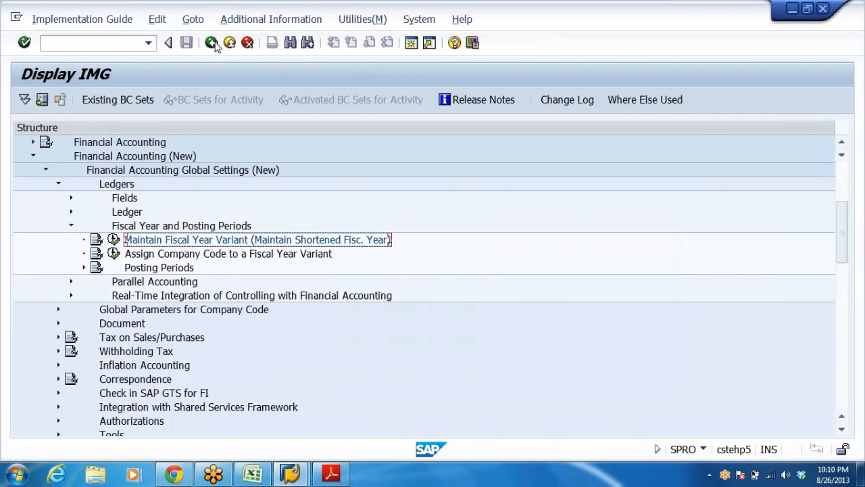
Open Assign Company Code to a Fiscal Year Variant and position the list at company code DRL.
click(159, 257)
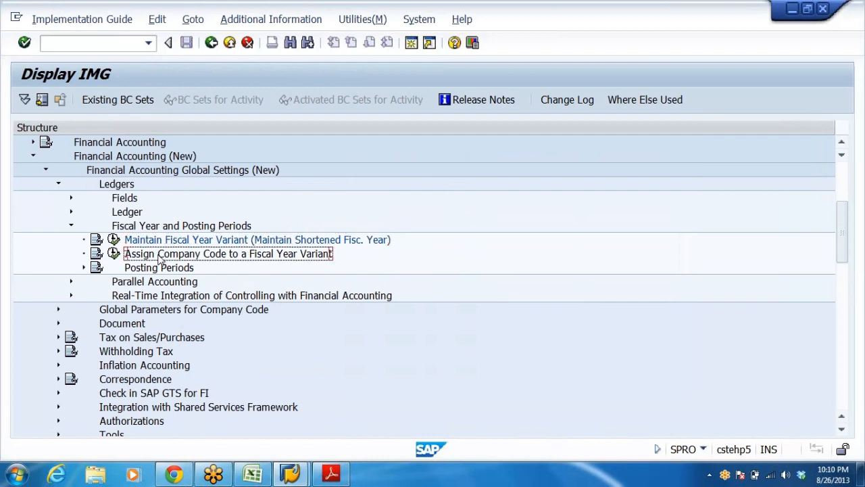
click(114, 253)
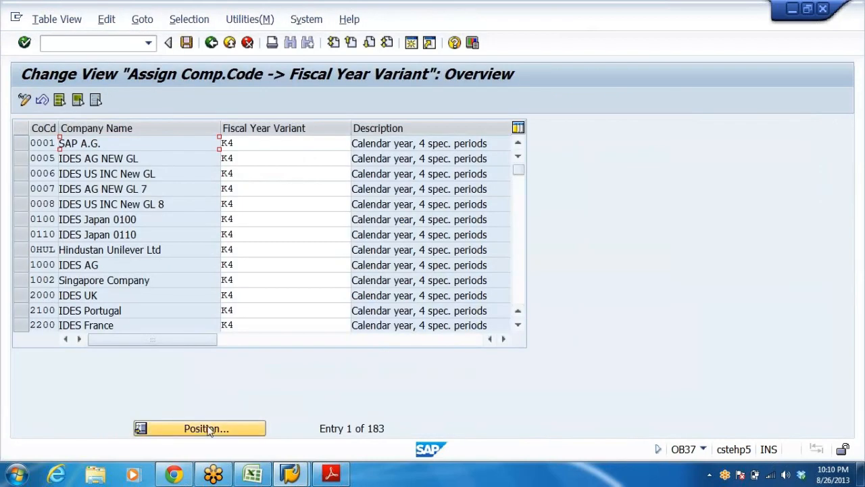
click(216, 428)
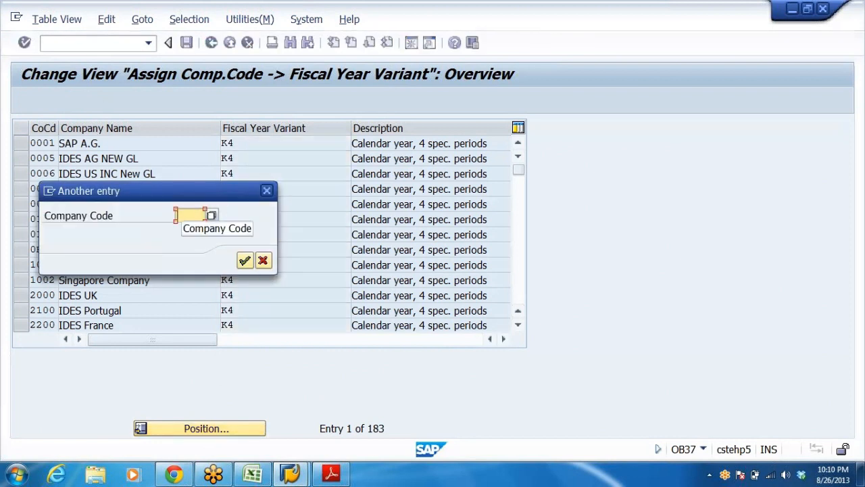
text(DRL)
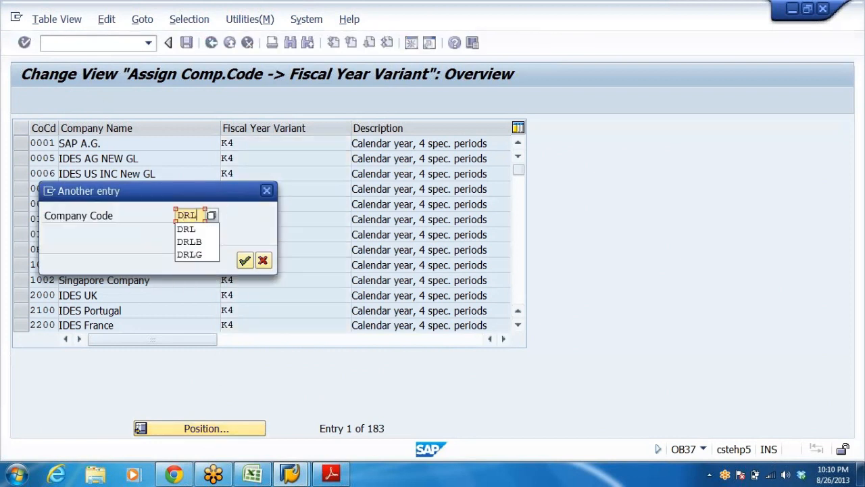
key(Return)
key(Return)
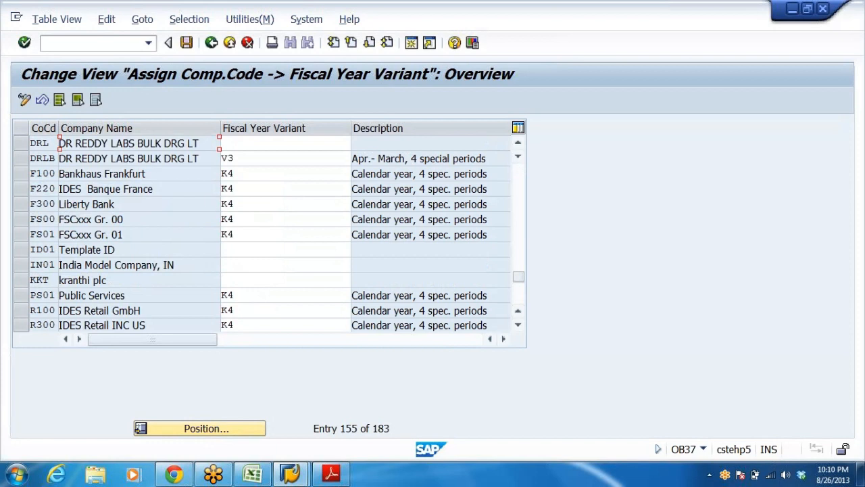
Assign fiscal year variant V3 to company code DRL, continuing past the company codes that have no variant.
click(50, 143)
click(262, 146)
text(V)
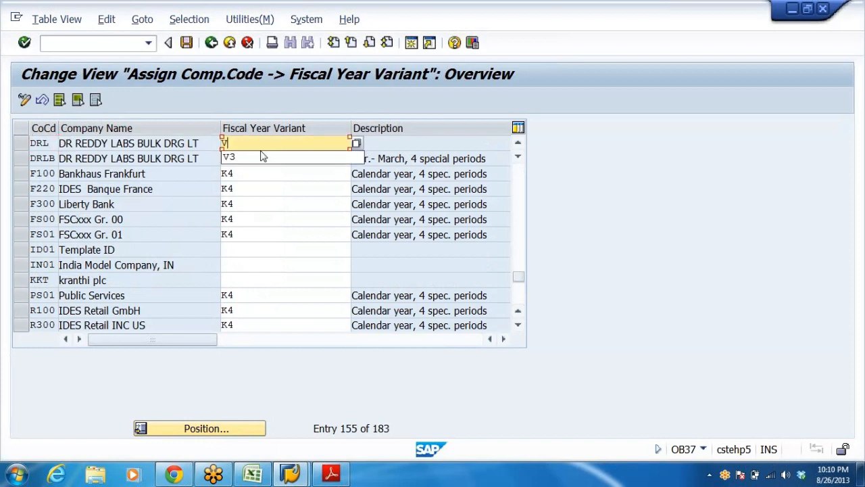
click(263, 156)
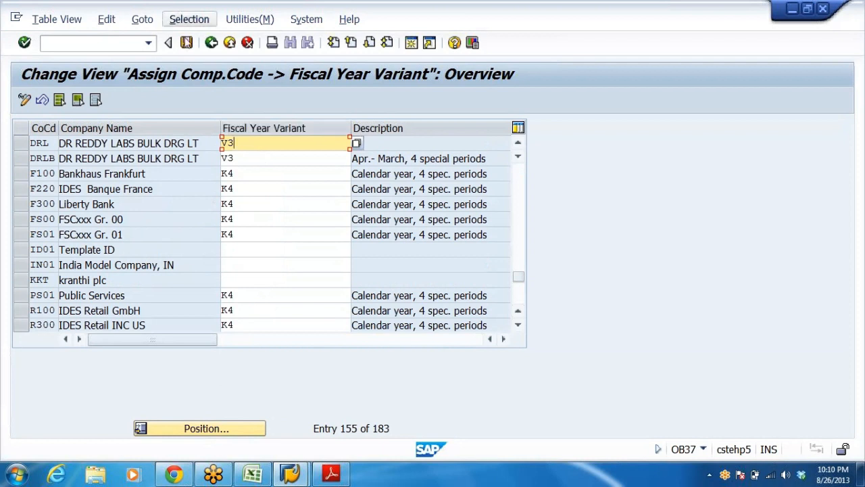
click(187, 43)
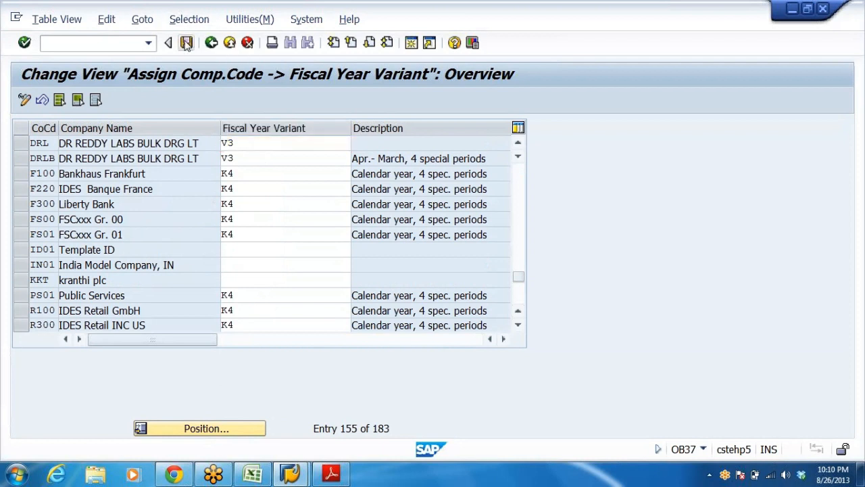
key(Return)
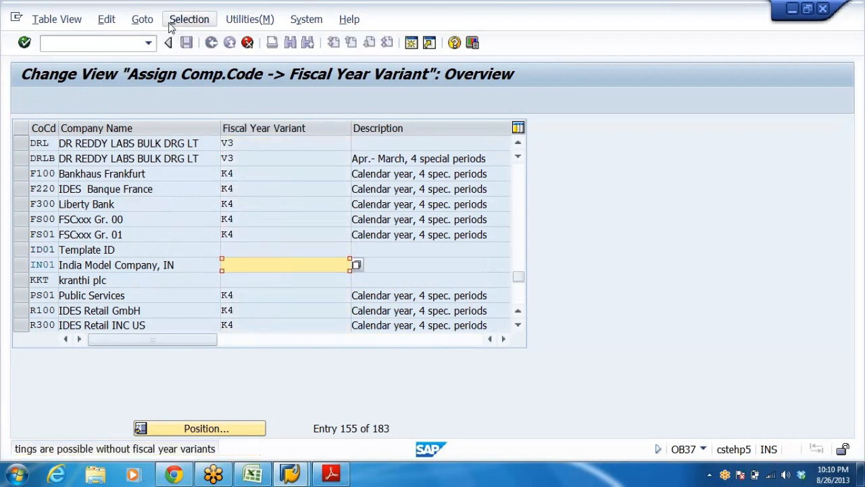
key(Return)
key(Return)
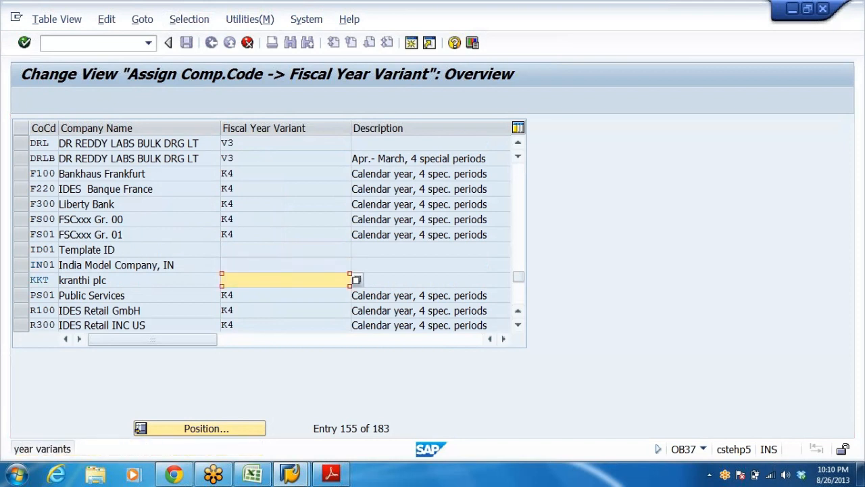
key(Return)
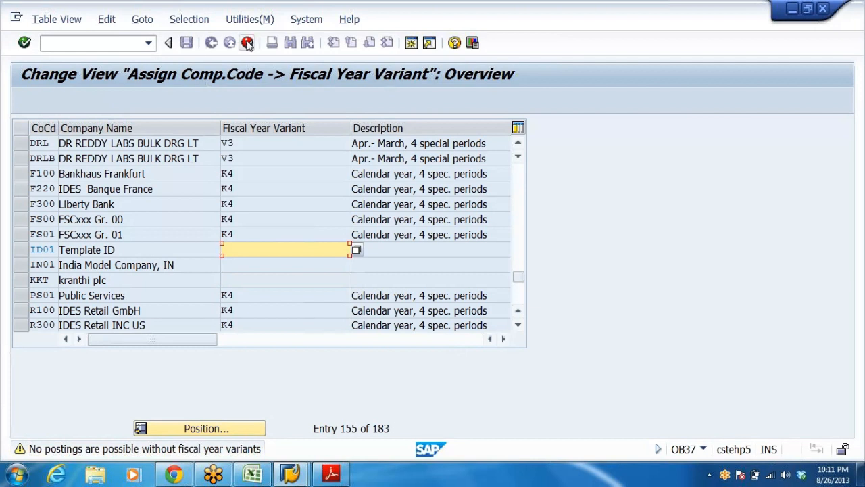
key(Return)
key(Return)
key(Return)
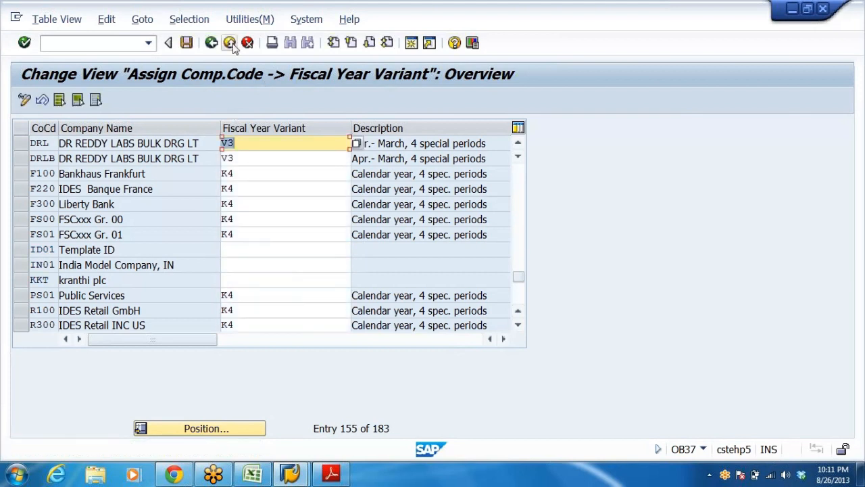
Leave the assignment view, saving the changes to the customizing request DRL COMP CODE SETTINGS.
click(230, 43)
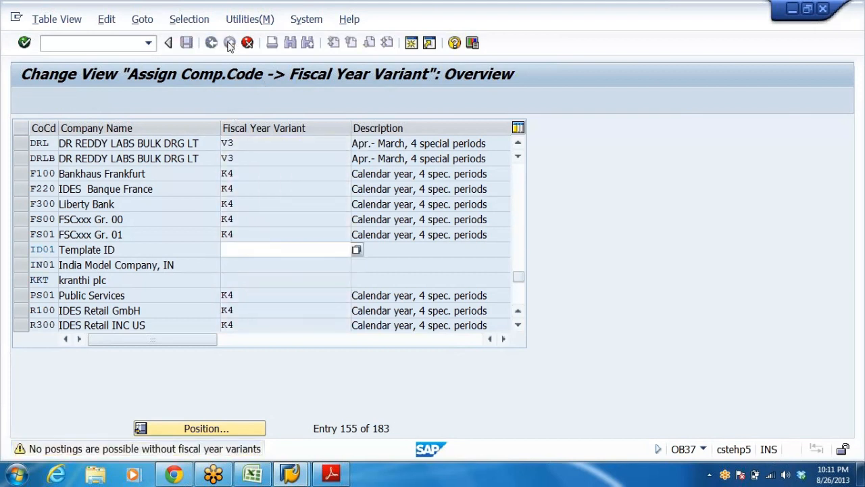
click(229, 44)
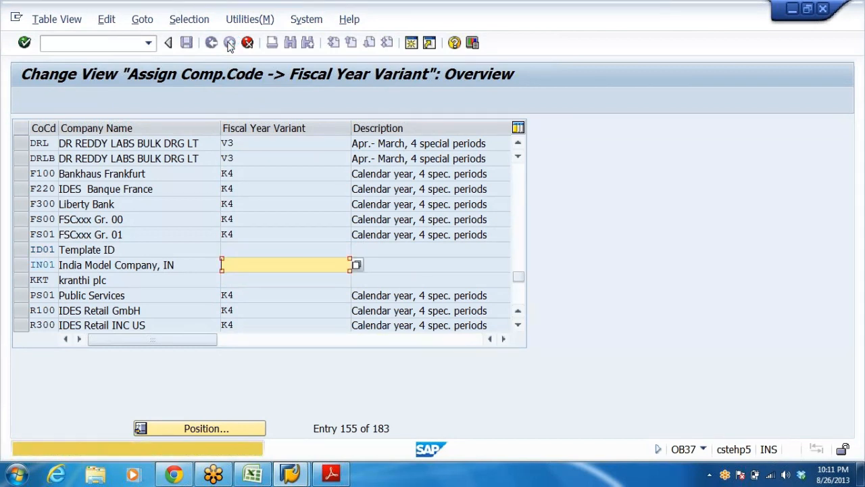
click(229, 44)
click(229, 43)
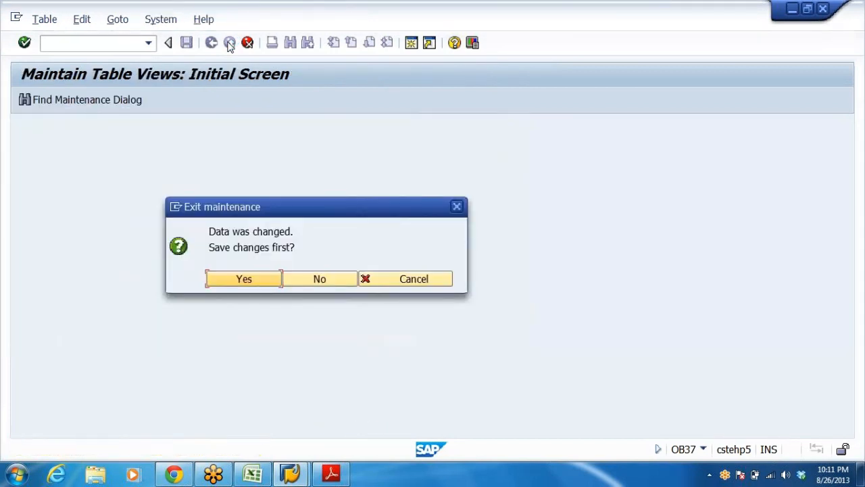
key(Return)
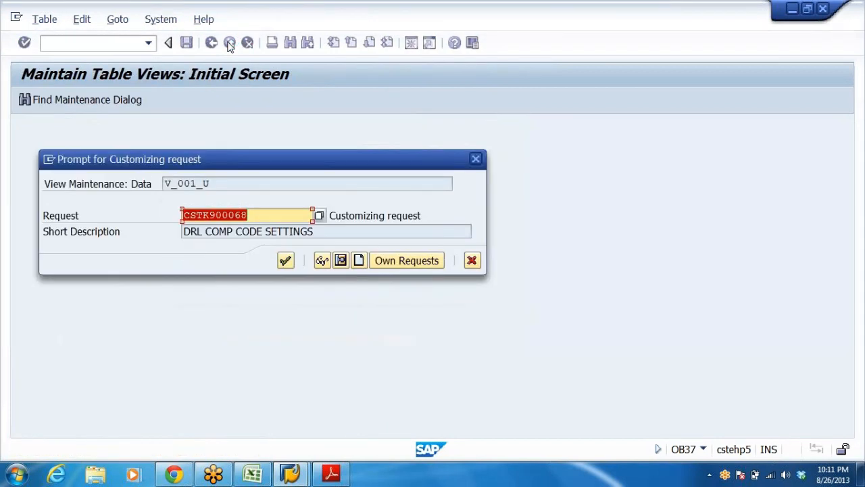
click(285, 261)
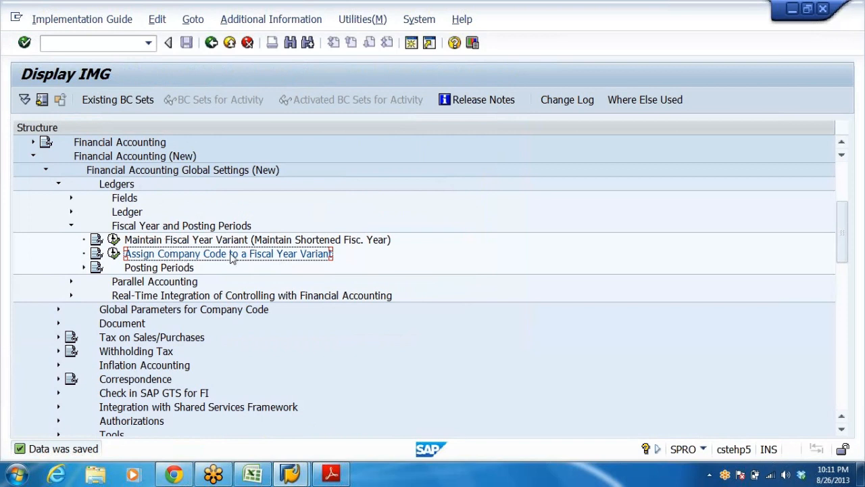
Expand the Posting Periods node, then switch to the DRL_GRP workbook in Excel and review the posting period variant tasks and the FY 2013 periods.
click(155, 269)
click(84, 268)
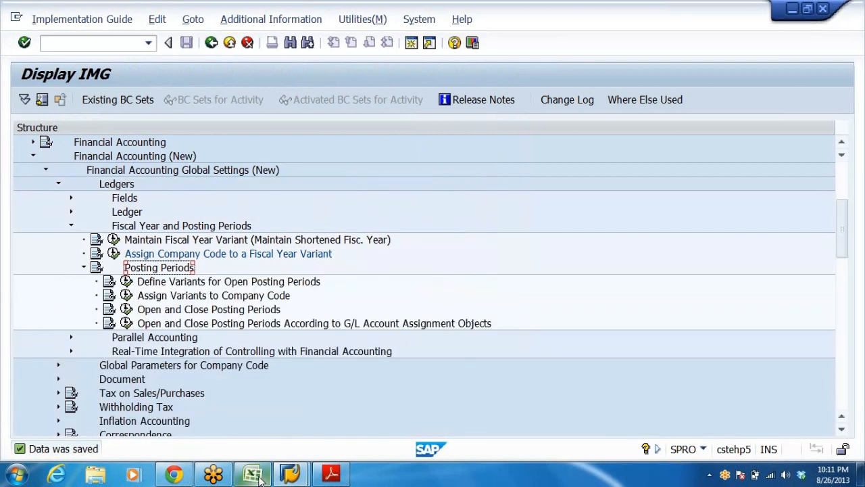
click(252, 473)
scroll(226, 303, down, 3)
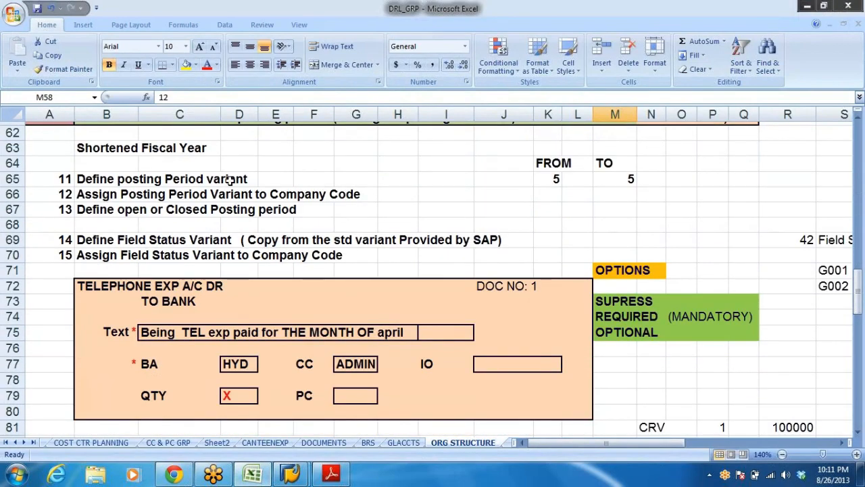
click(100, 210)
scroll(407, 216, up, 3)
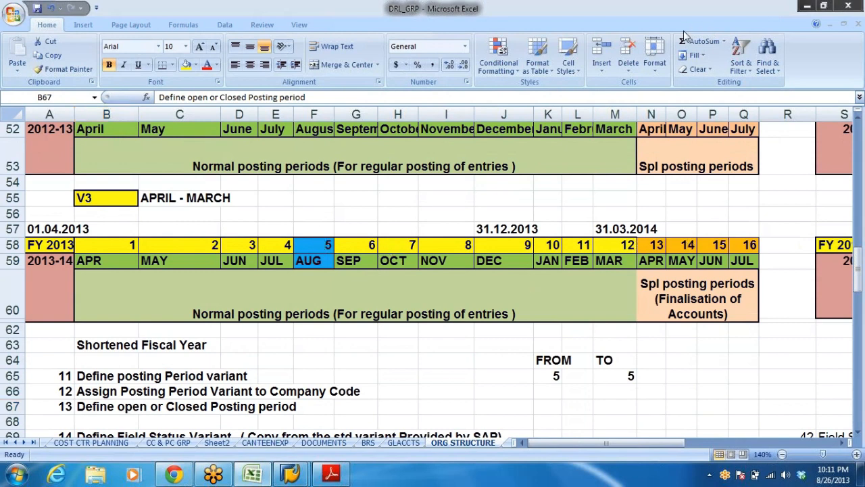
Switch back to SAP, open Define Variants for Open Posting Periods, and add a new entry with variant code DRPP.
key(alt+Tab)
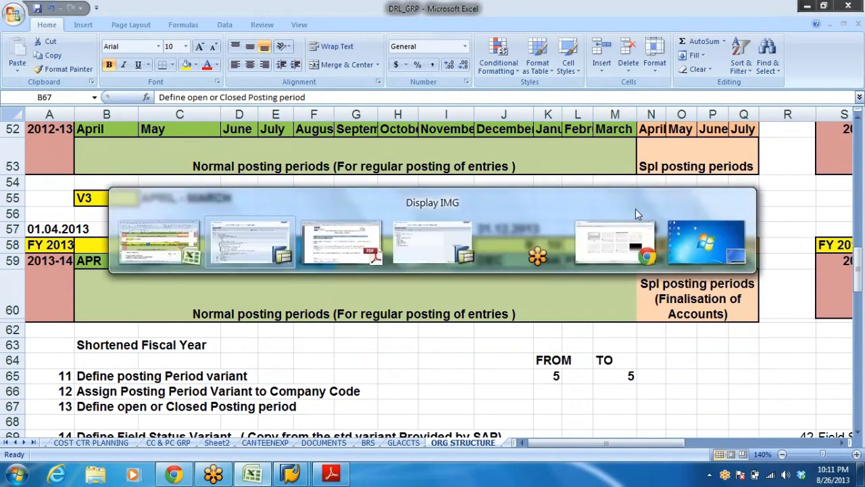
click(277, 282)
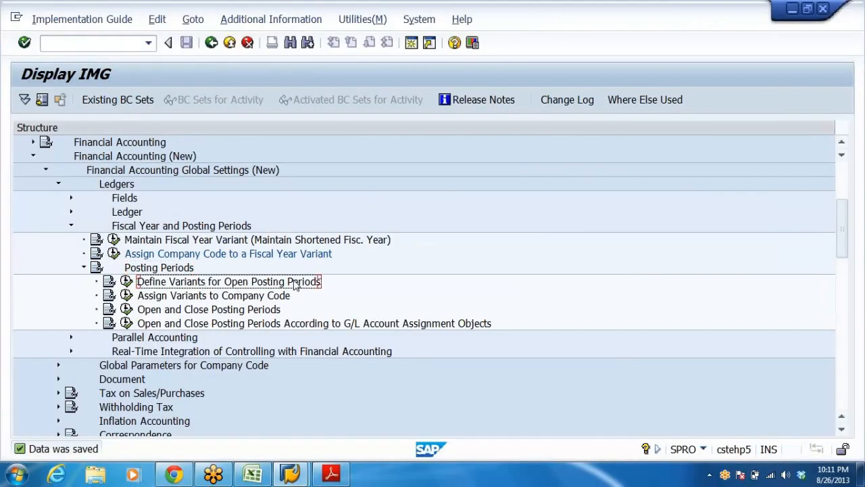
click(127, 281)
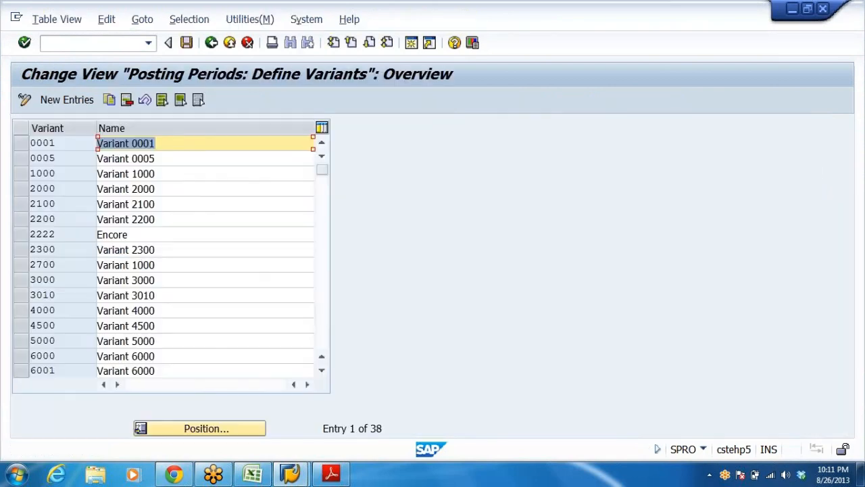
click(67, 100)
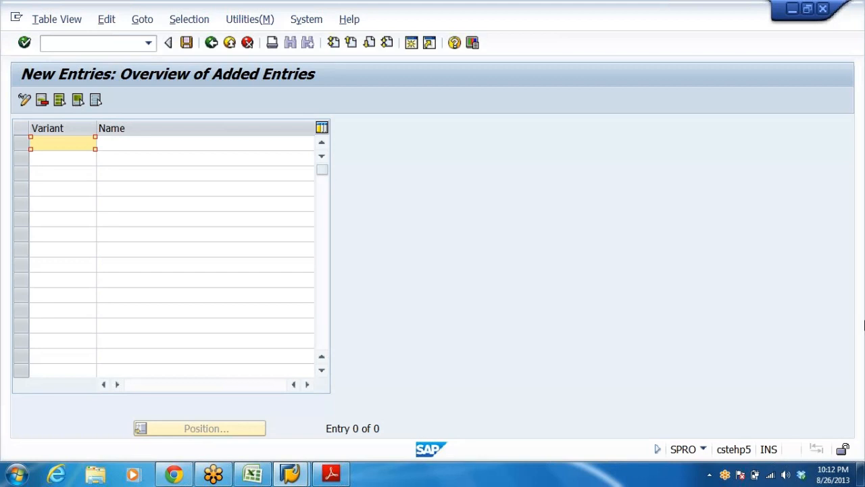
text(D)
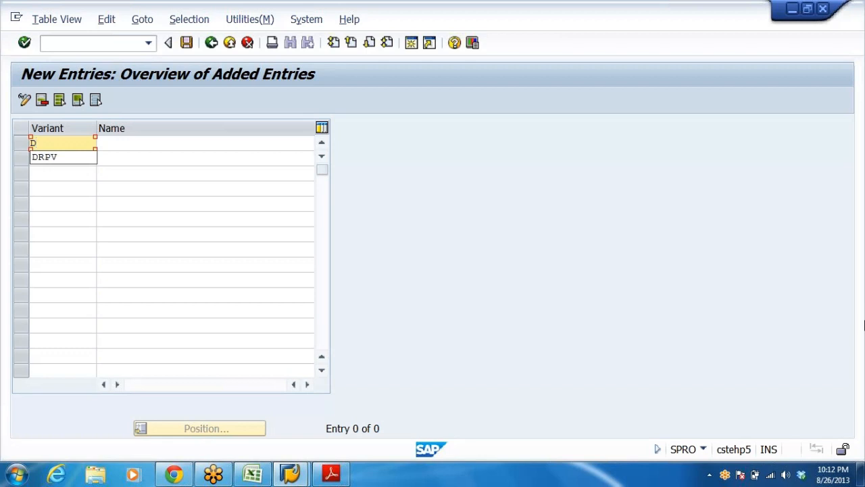
text(RPP)
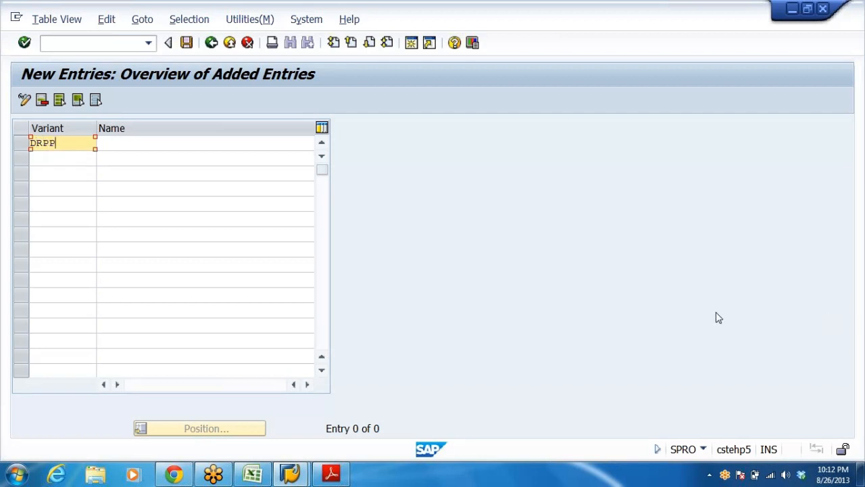
Name the DRPP posting period variant PPV FOR DRL and confirm the entry.
key(Tab)
click(237, 143)
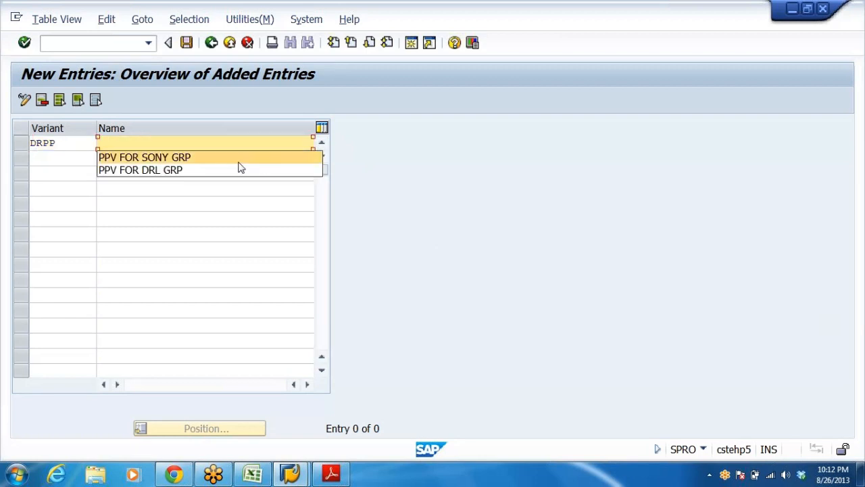
click(199, 169)
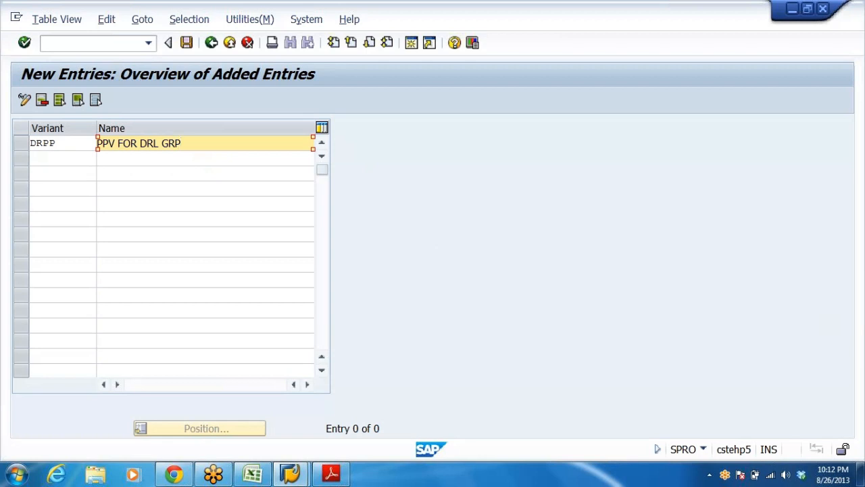
key(BackSpace)
key(BackSpace)
key(BackSpace)
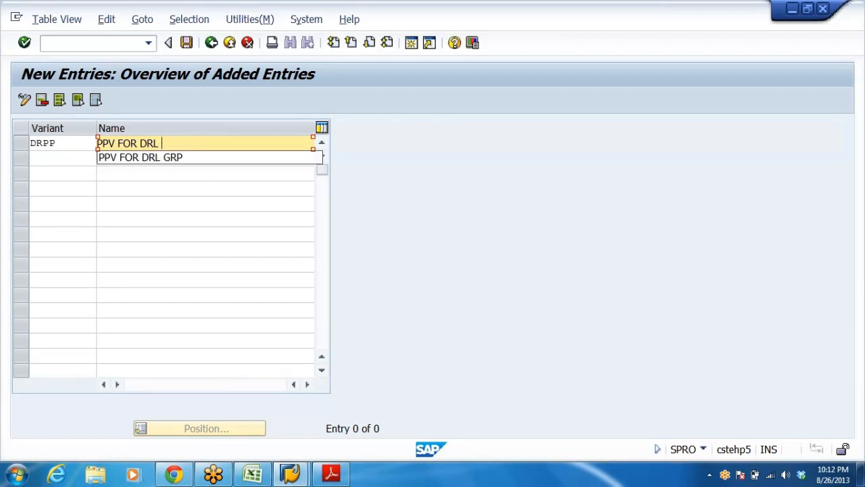
key(Return)
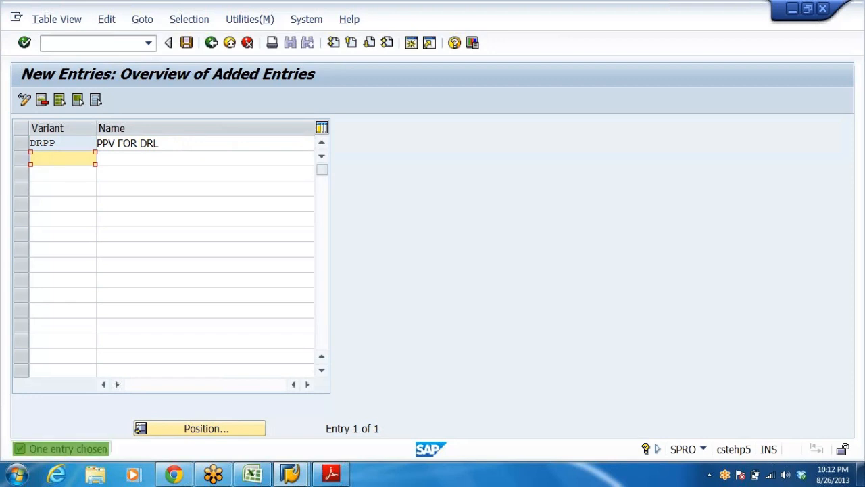
Save the new variant to the customizing request DRL COMP CODE SETTINGS and return to the Implementation Guide.
click(187, 44)
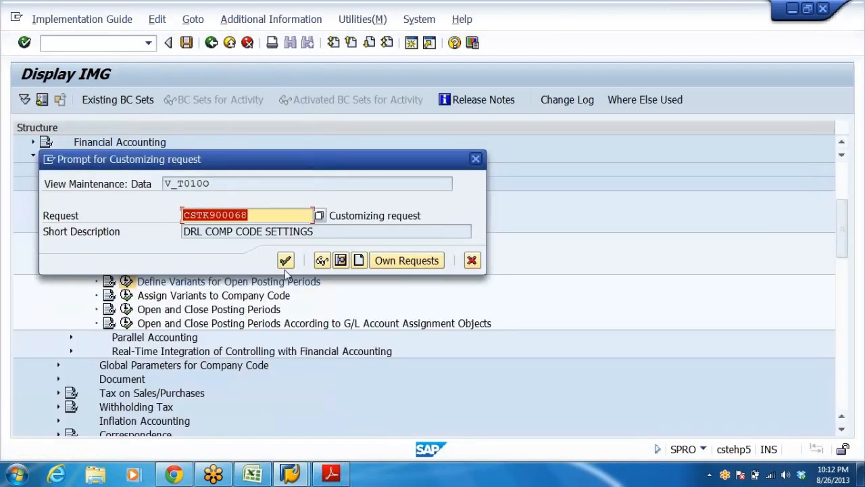
click(286, 265)
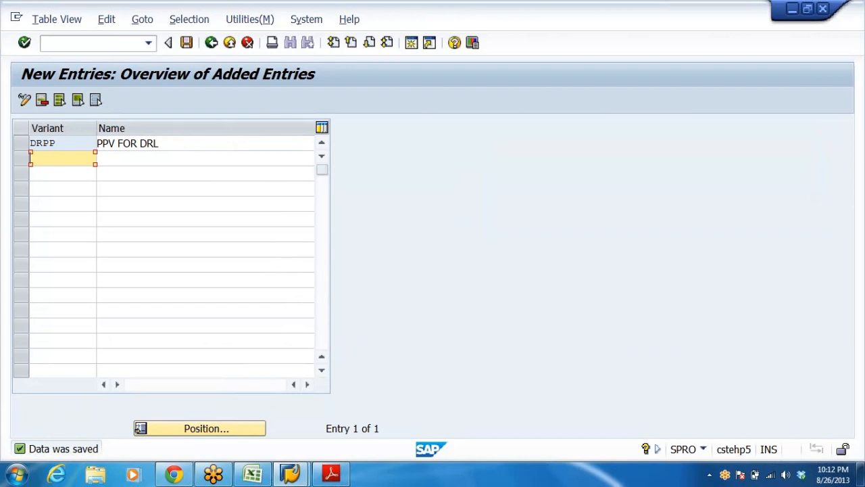
drag(58, 143, 2, 141)
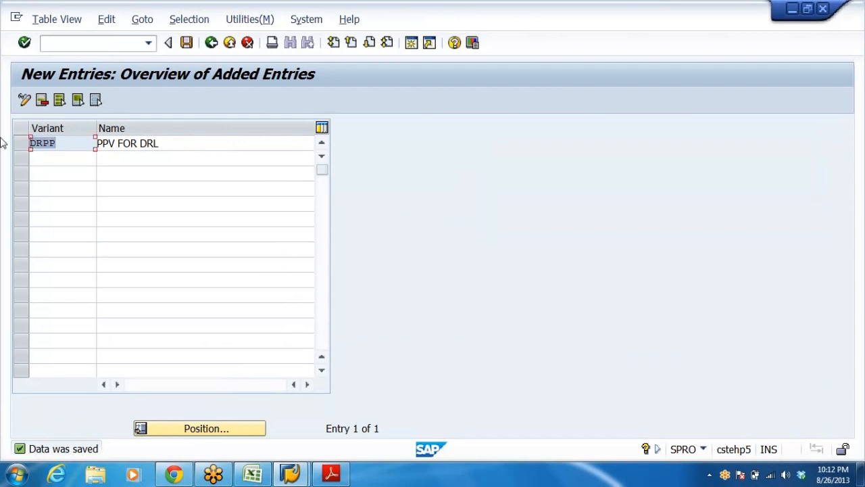
click(212, 43)
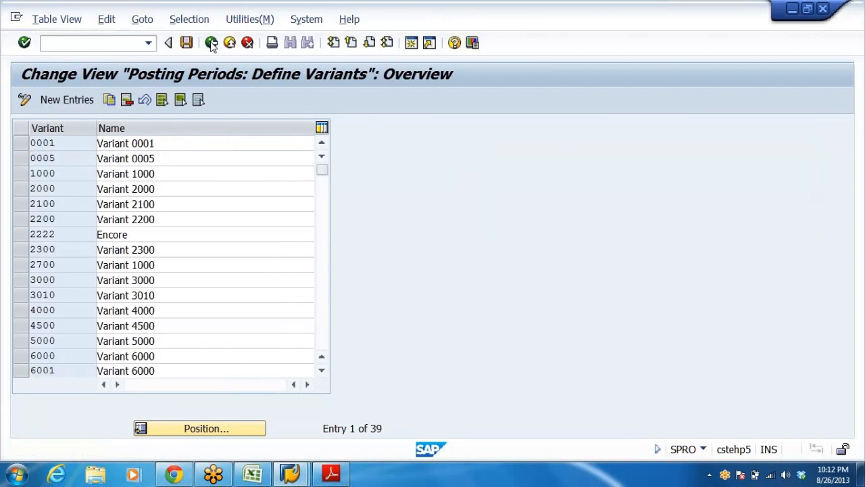
click(212, 43)
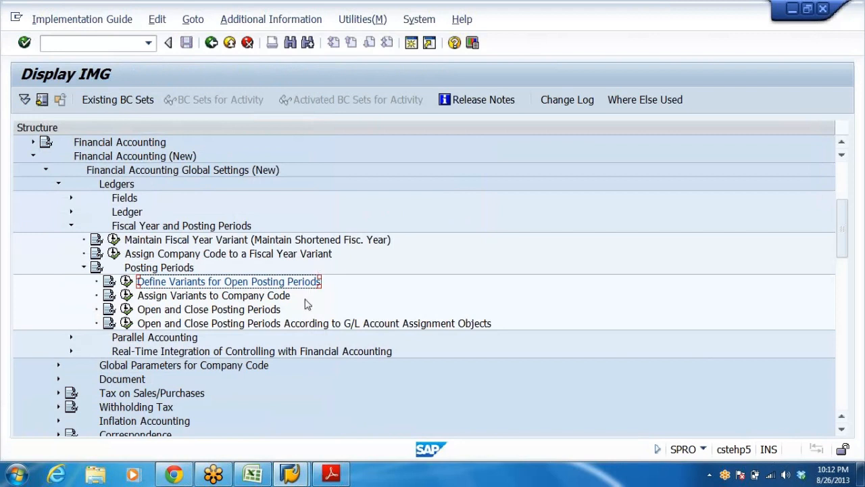
Open Assign Variants to Company Code and position the list at company code DRL.
click(161, 298)
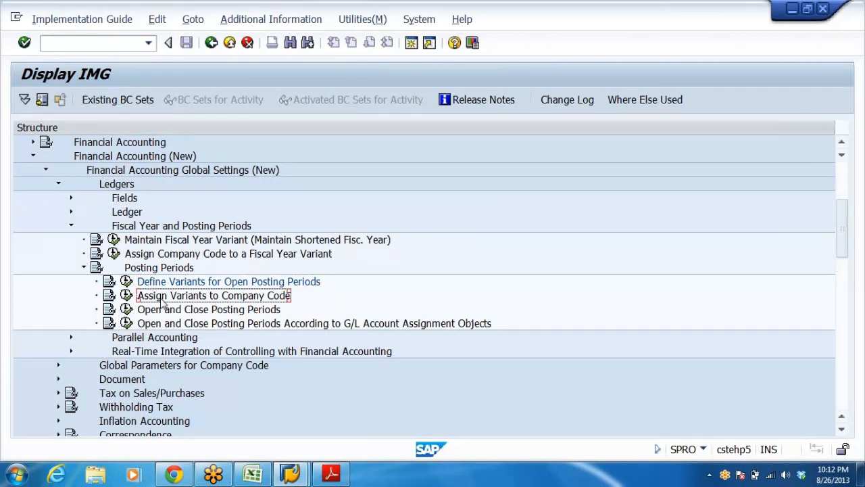
click(126, 295)
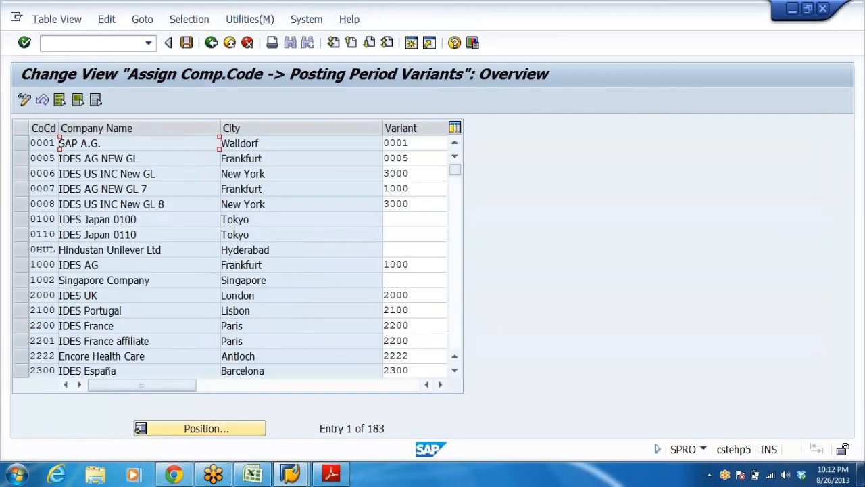
click(223, 428)
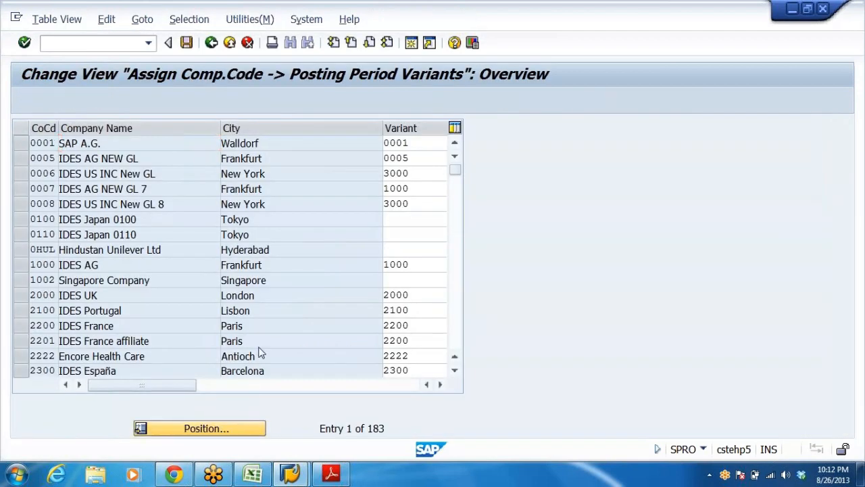
click(192, 215)
click(190, 229)
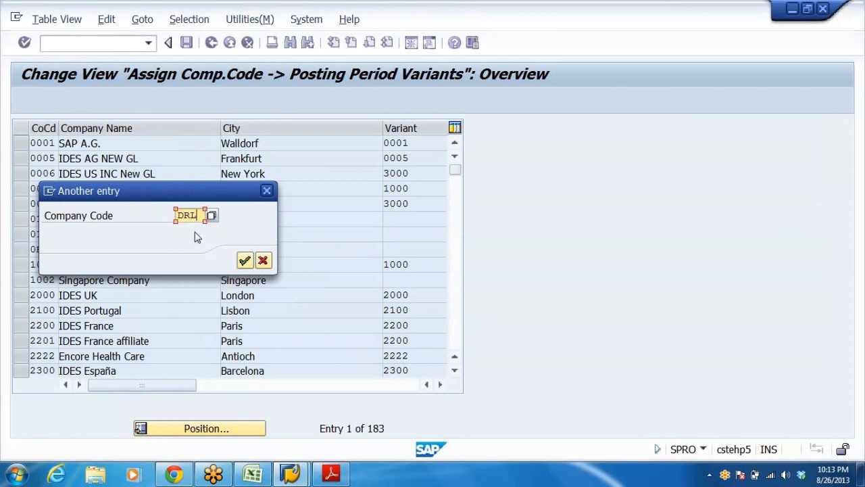
click(245, 260)
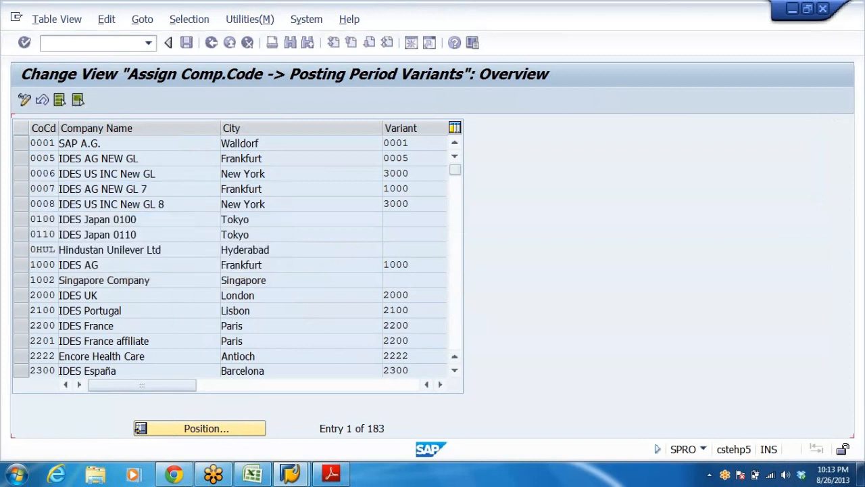
Assign posting period variant DRPP to company code DRL and check the entry.
click(404, 143)
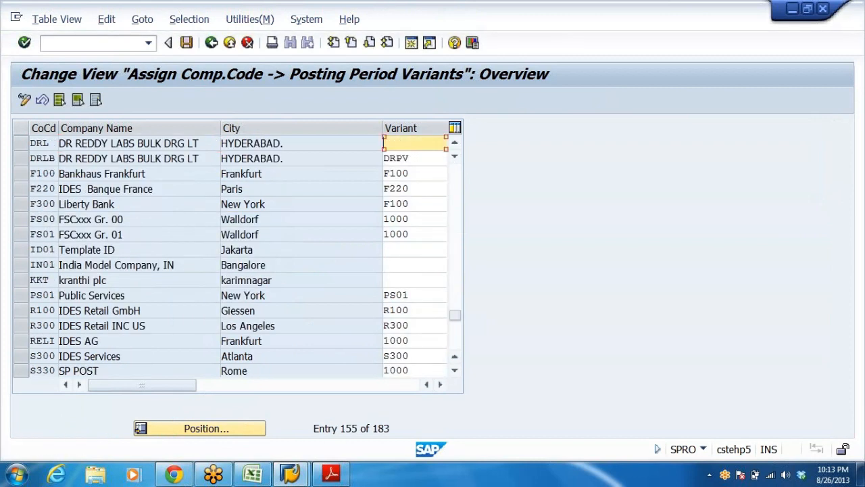
text(DRPP)
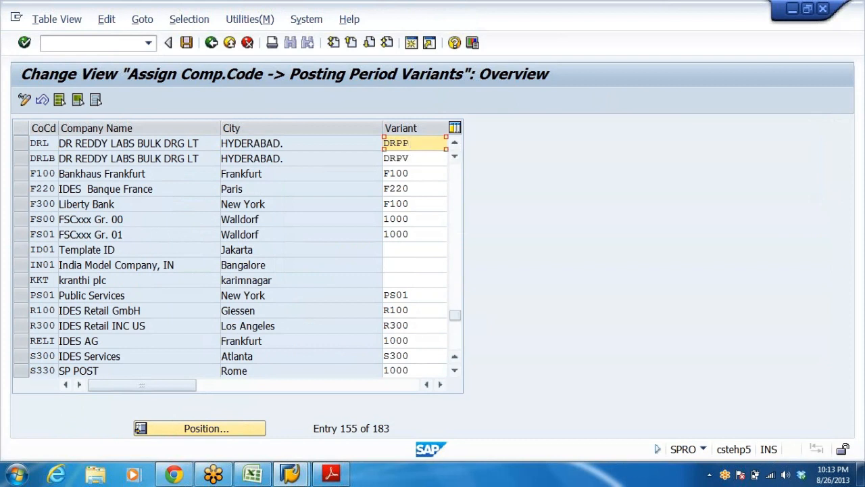
key(Return)
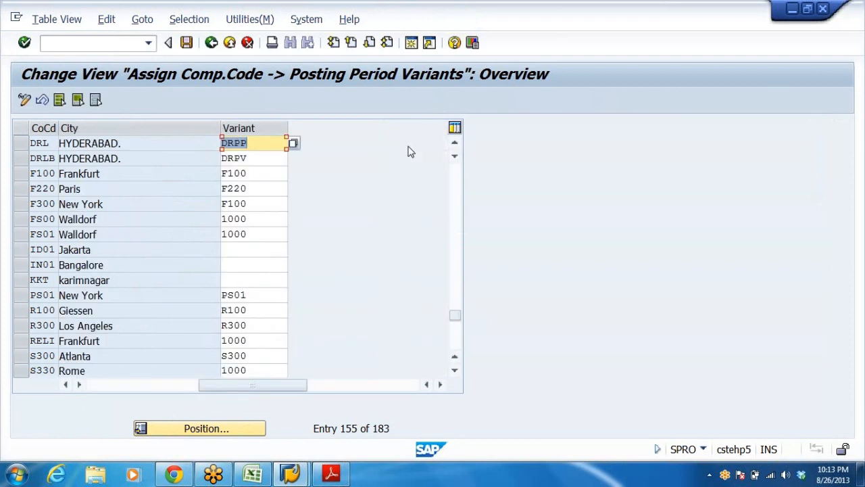
click(259, 143)
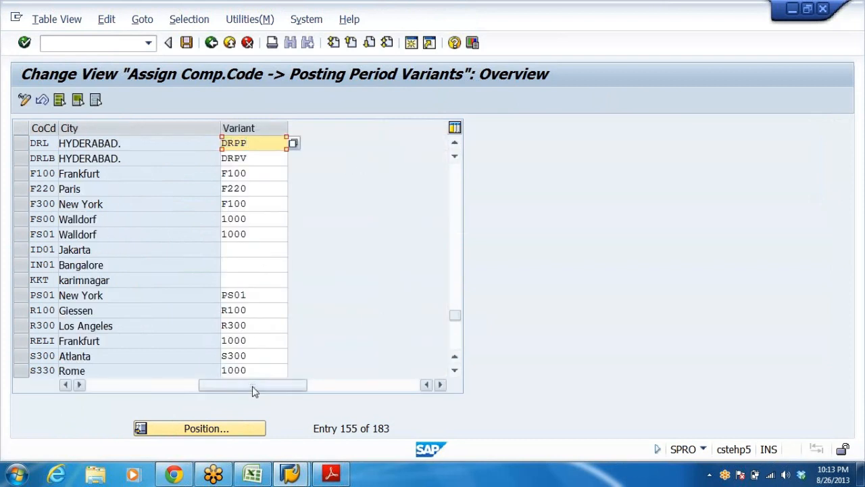
drag(252, 386, 32, 397)
click(37, 143)
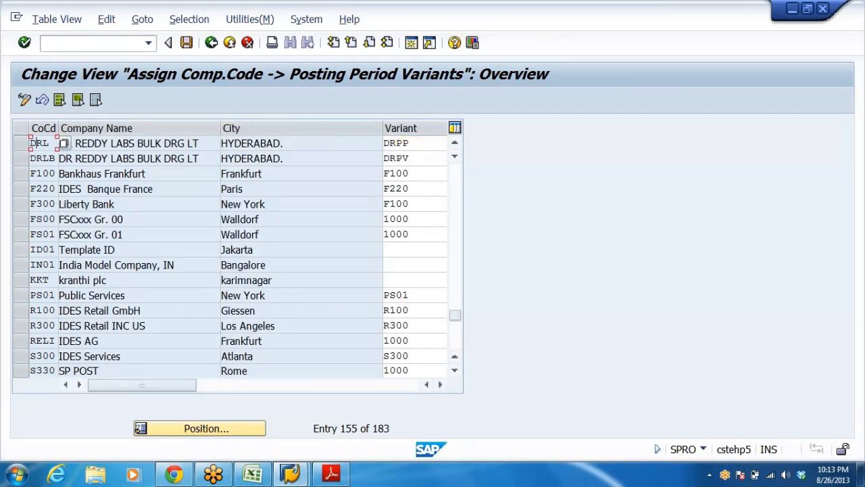
click(409, 143)
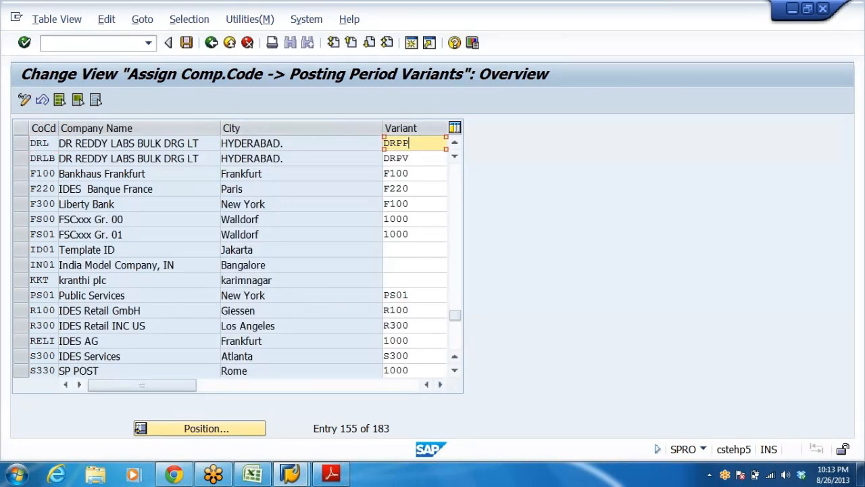
Save the variant assignment to the customizing request DRL COMP CODE SETTINGS and return to the Implementation Guide.
click(189, 42)
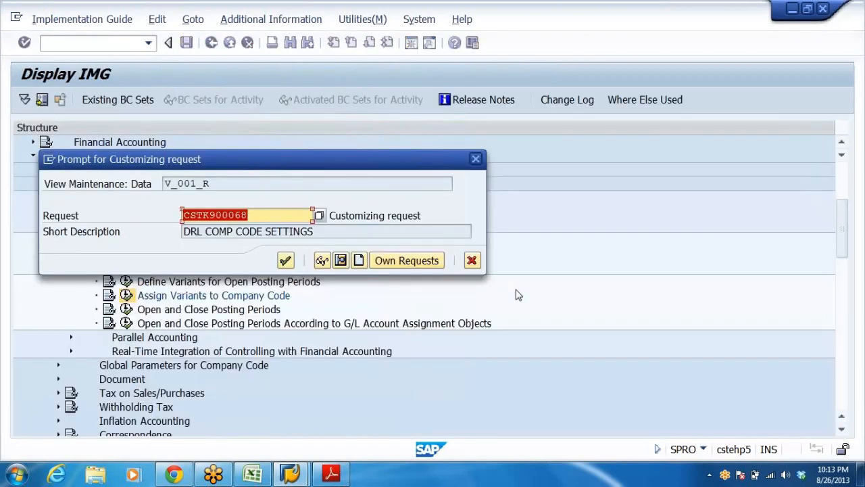
click(286, 260)
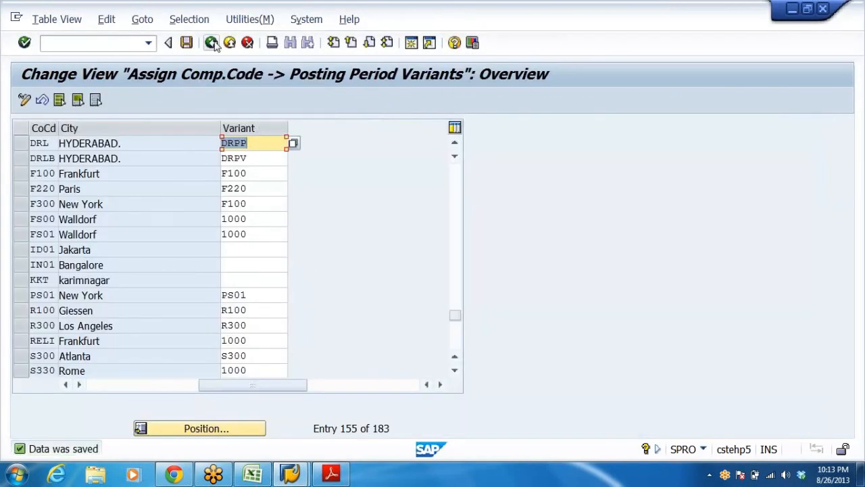
click(211, 43)
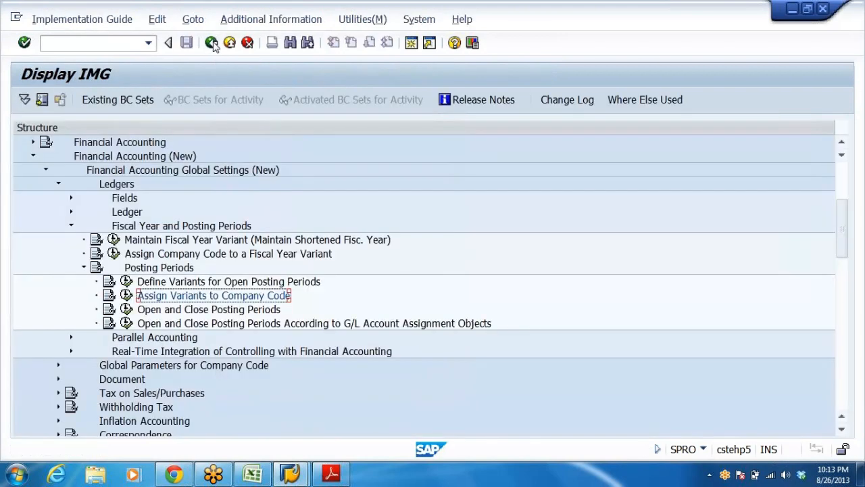
Open Open and Close Posting Periods and start a new entry for variant DRPP, widening the account type column.
click(156, 313)
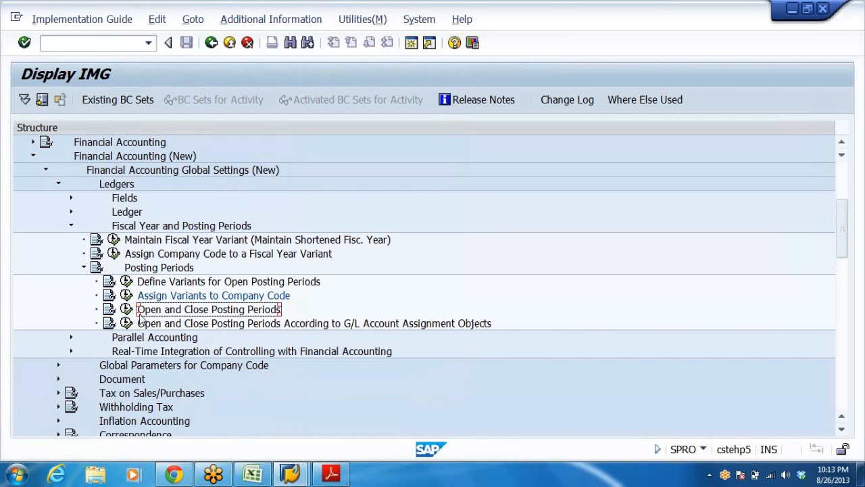
click(126, 310)
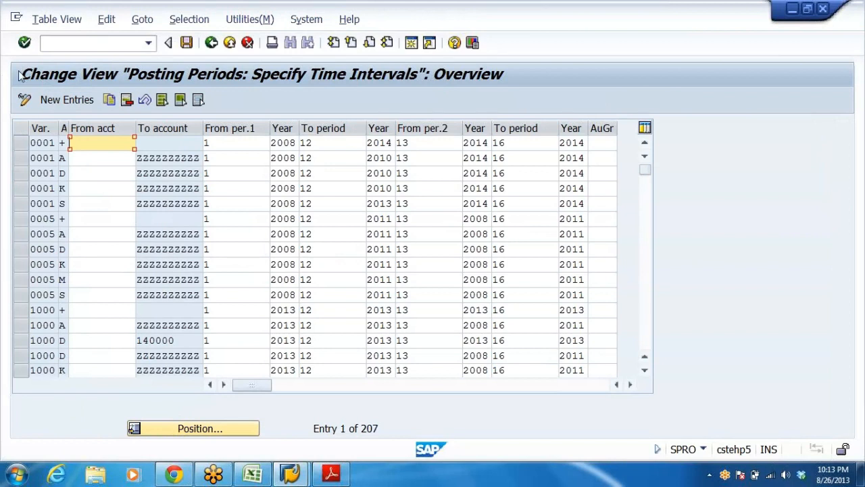
click(67, 100)
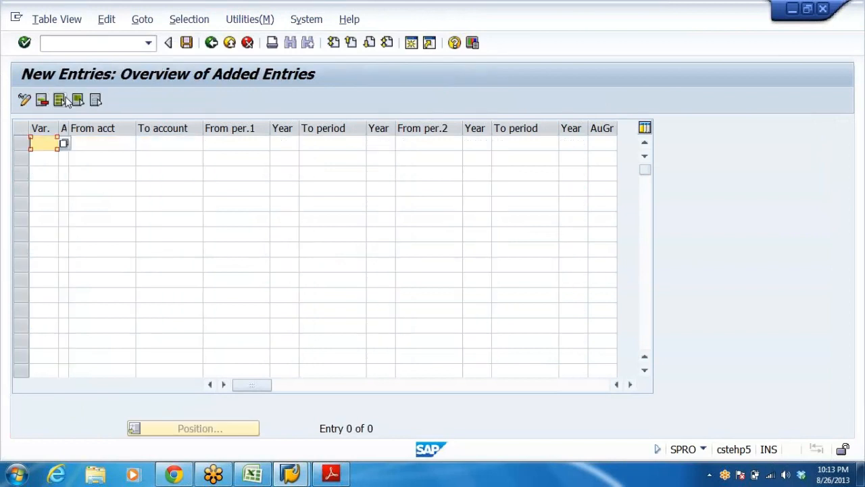
drag(68, 128, 100, 128)
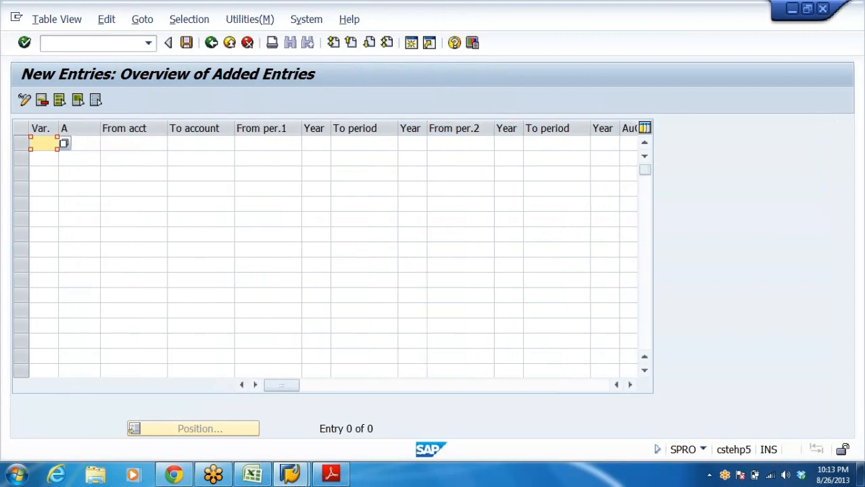
text(DRPP)
Set the first period interval of the DRPP entry from period 1 of 2013 to period 12 of 2013.
click(264, 144)
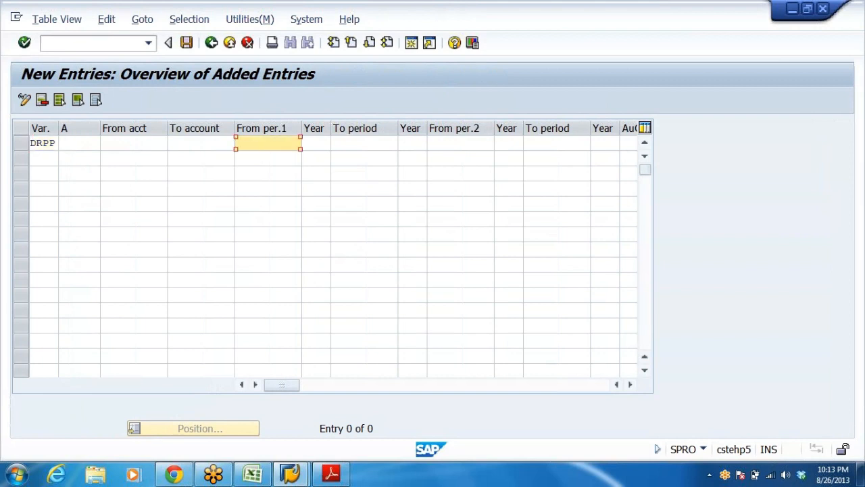
text(1)
key(Tab)
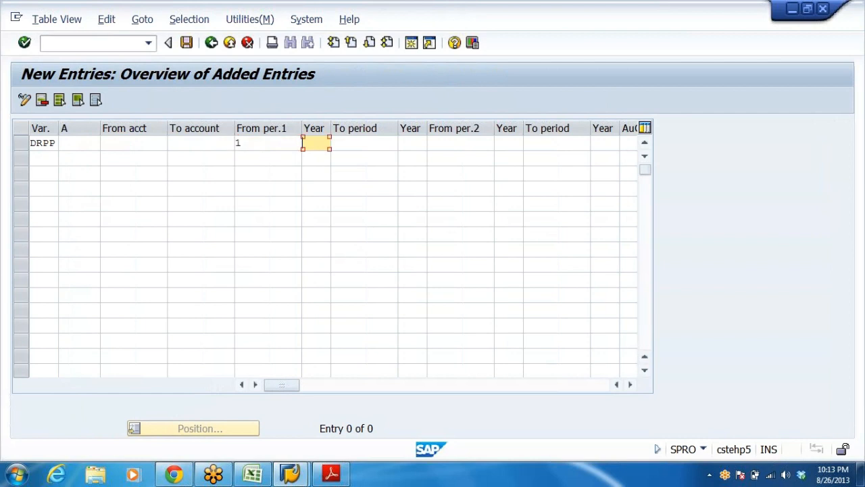
text(2)
click(316, 158)
key(Tab)
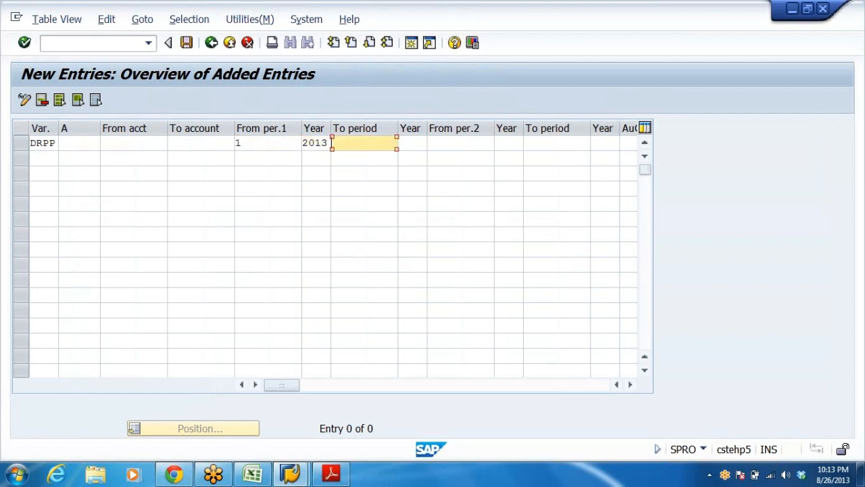
text(1)
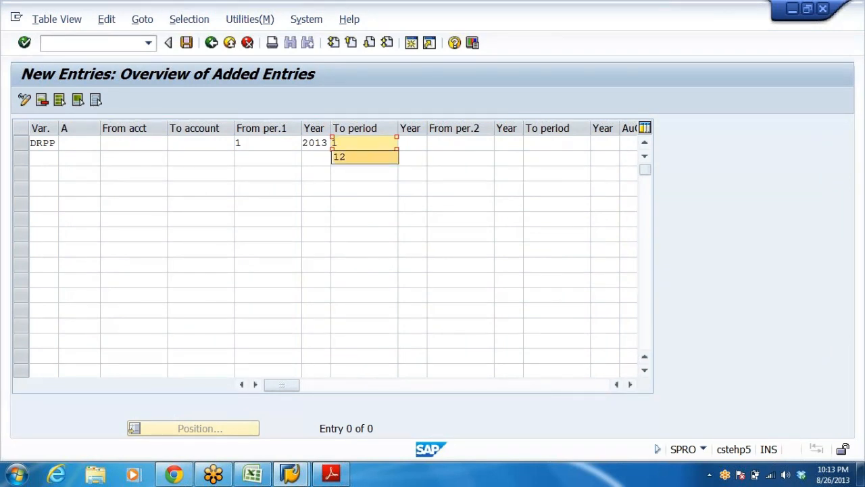
click(357, 158)
key(Tab)
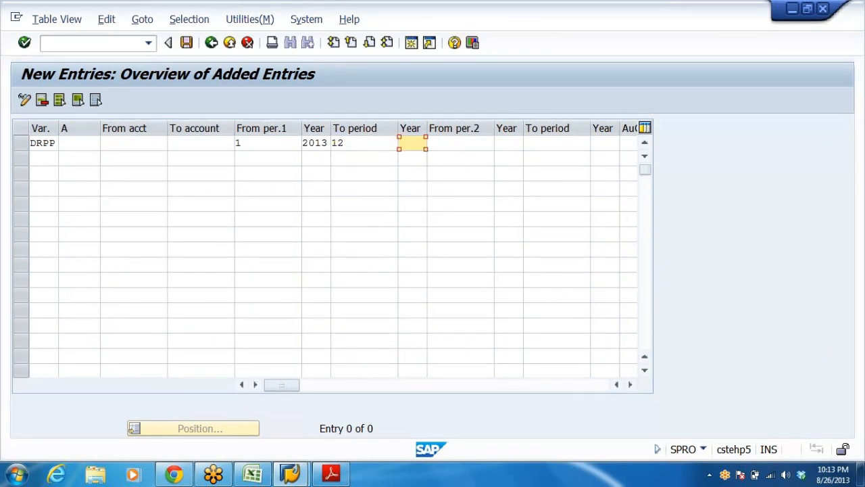
text(2013)
Restrict the first interval of the DRPP entry to period 5 by changing both its from and to periods to 5.
click(288, 144)
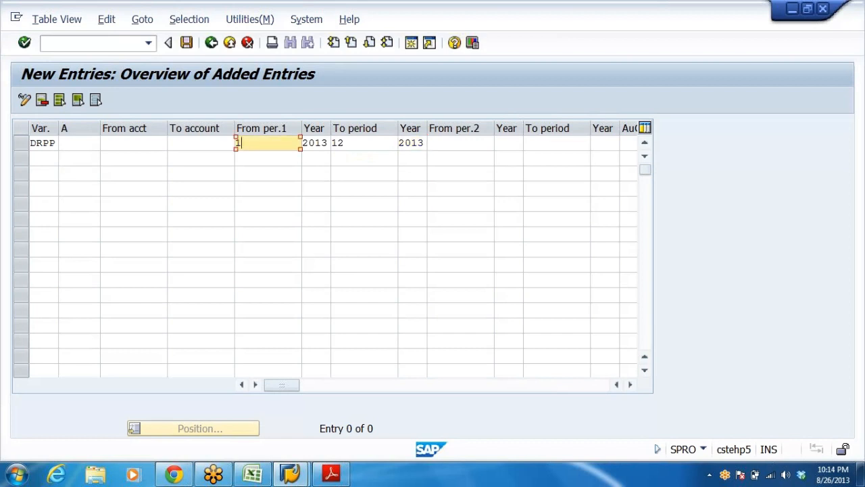
key(BackSpace)
text(5)
click(353, 143)
key(BackSpace)
key(BackSpace)
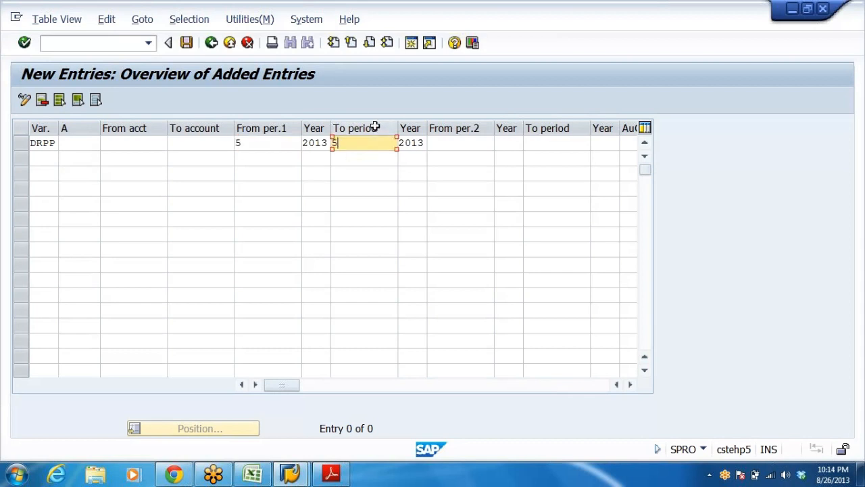
text(5)
click(363, 204)
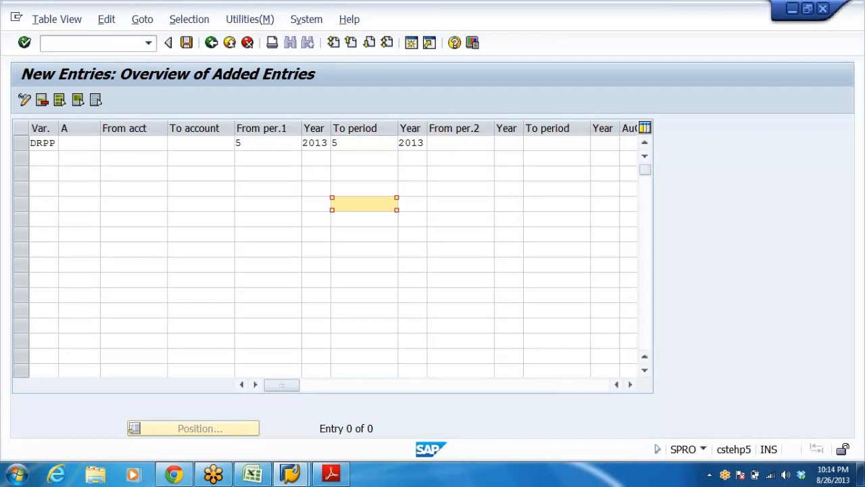
Set the second period interval of the DRPP entry from period 13 of 2013 to period 16 of 2013.
click(459, 142)
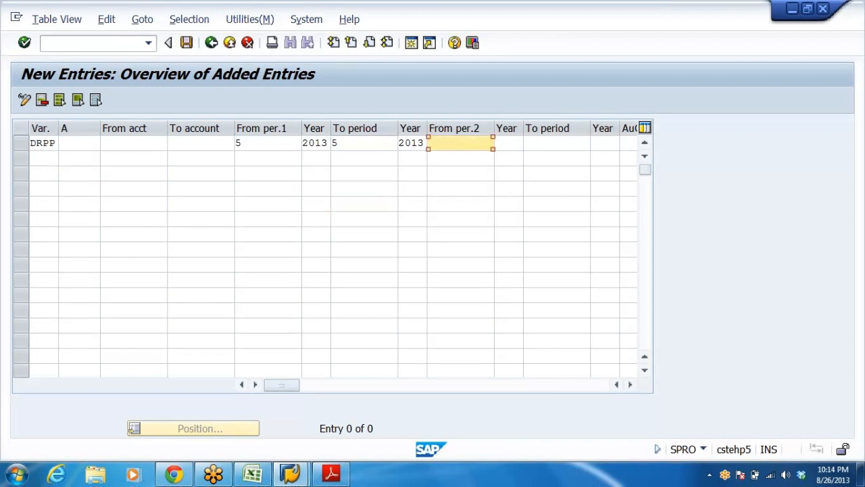
text(1)
click(461, 158)
click(508, 143)
click(507, 158)
click(555, 142)
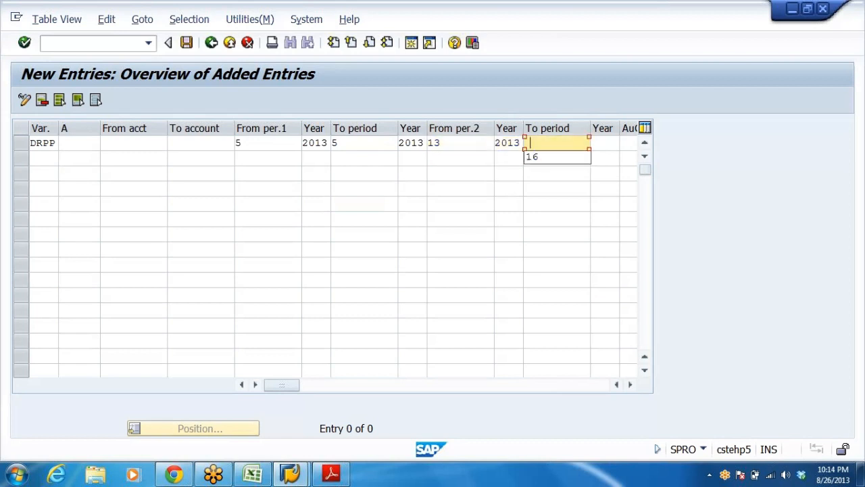
key(Down)
key(Return)
click(602, 143)
click(603, 158)
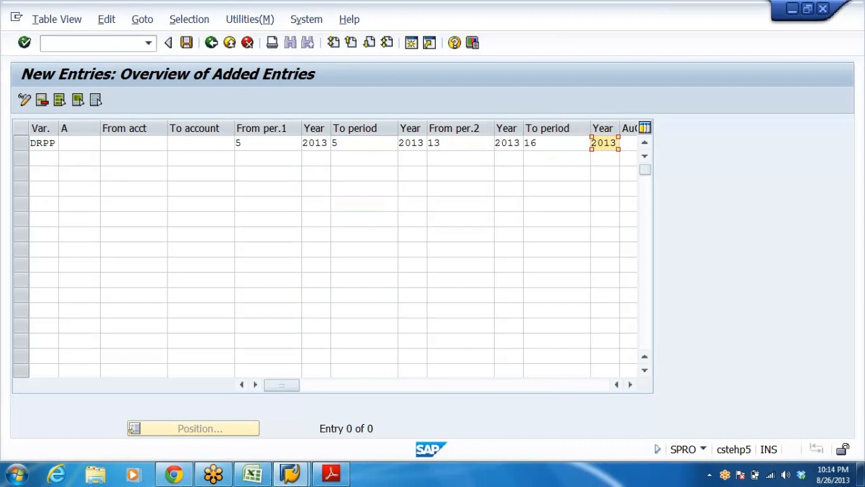
click(267, 143)
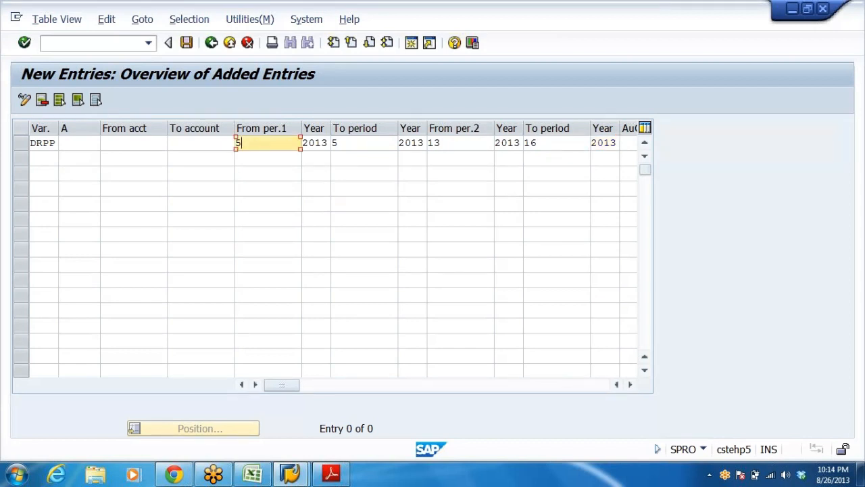
click(358, 144)
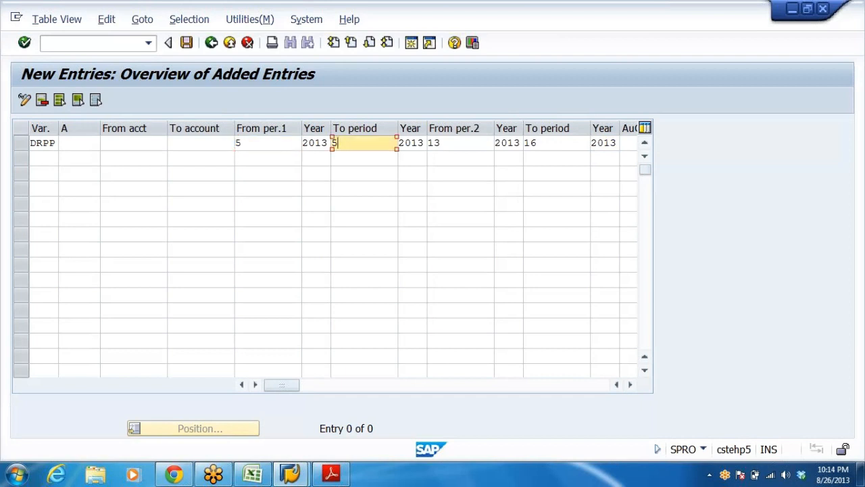
click(268, 143)
click(358, 144)
Set the first interval's from period to 1 and its to period to 12 in the DRPP entry.
click(267, 144)
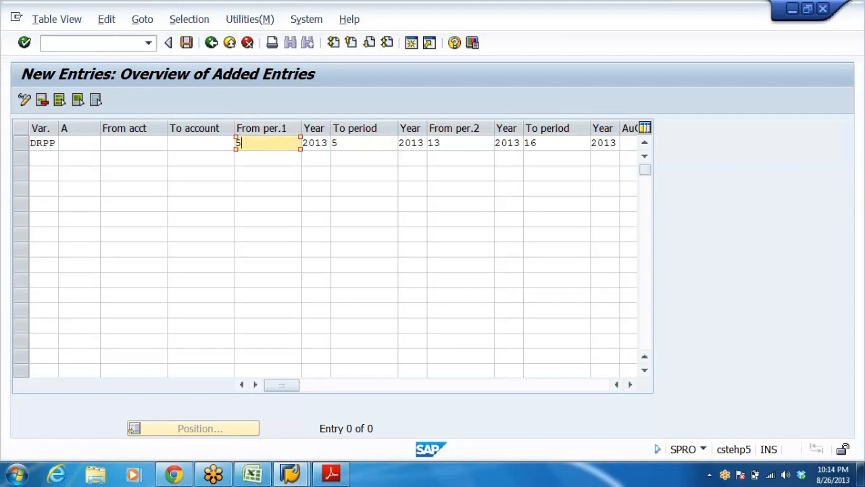
text(1)
key(BackSpace)
key(BackSpace)
text(1)
click(363, 143)
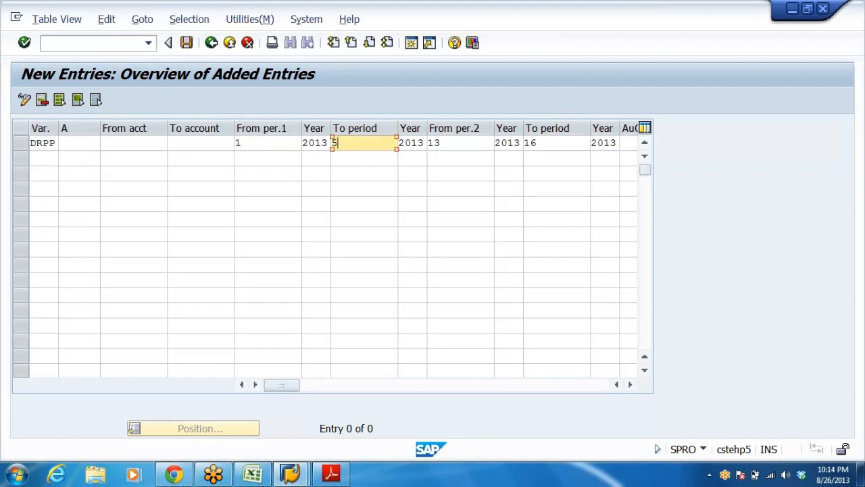
key(BackSpace)
text(12)
Set the account type of the DRPP entry to +, valid for all account types.
click(81, 143)
click(106, 144)
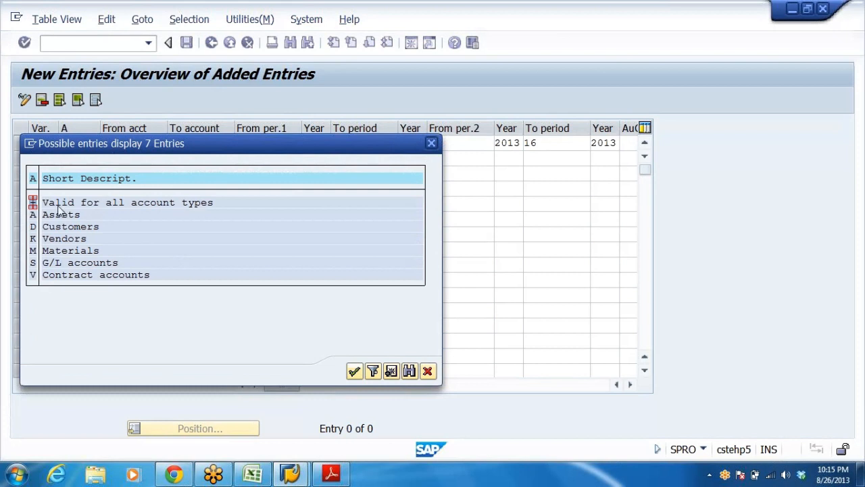
double_click(179, 203)
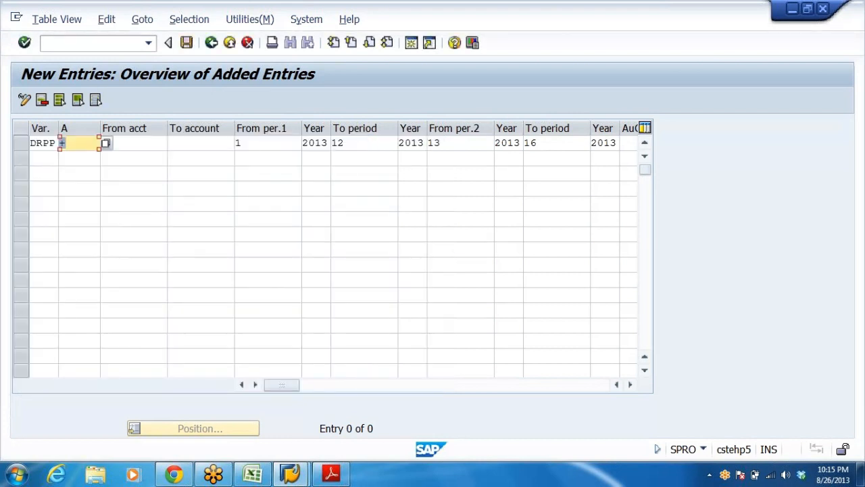
Review the possible account types and the from and to periods of the DRPP entry's first interval.
click(106, 143)
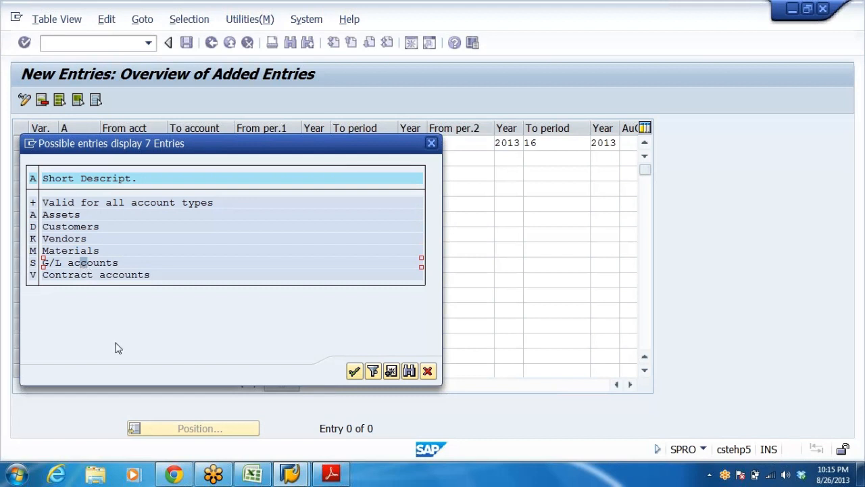
click(429, 371)
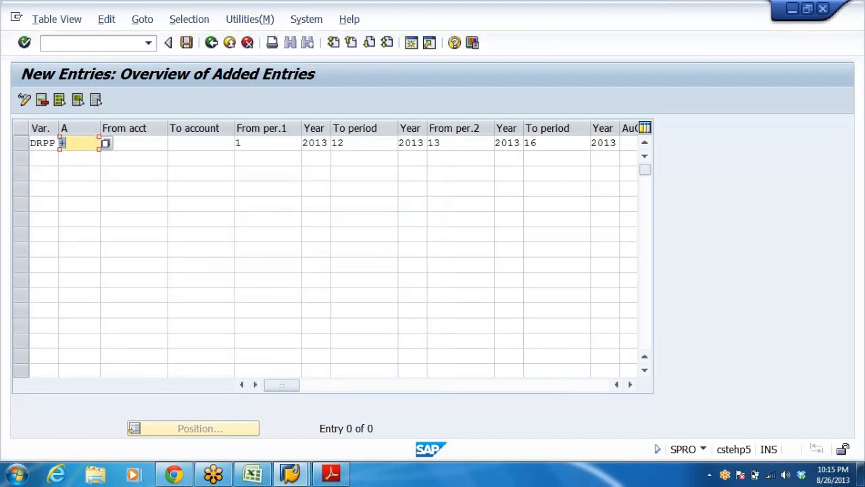
click(66, 142)
click(251, 142)
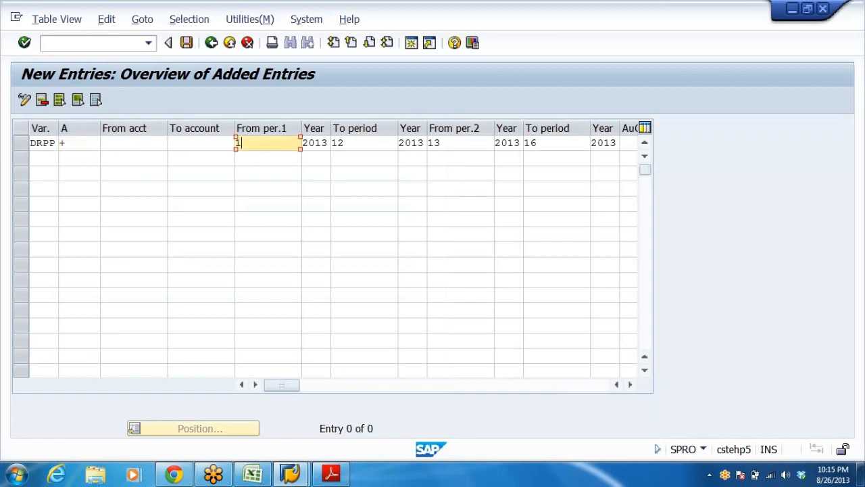
click(349, 143)
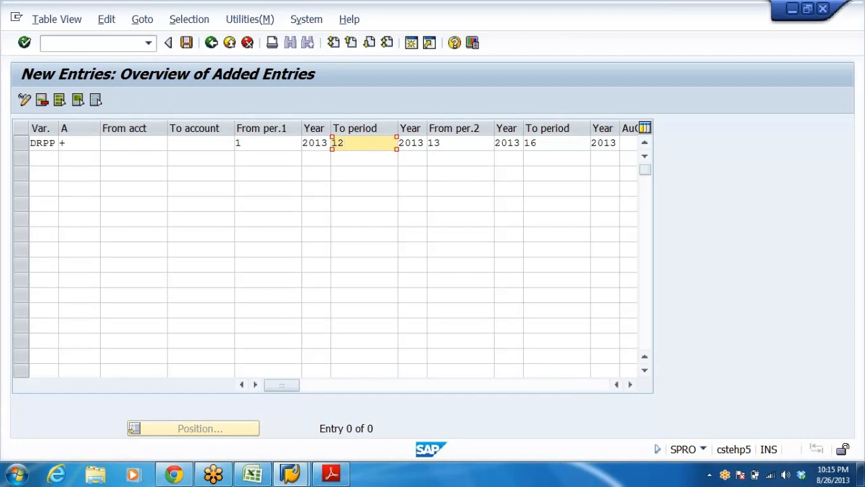
click(260, 143)
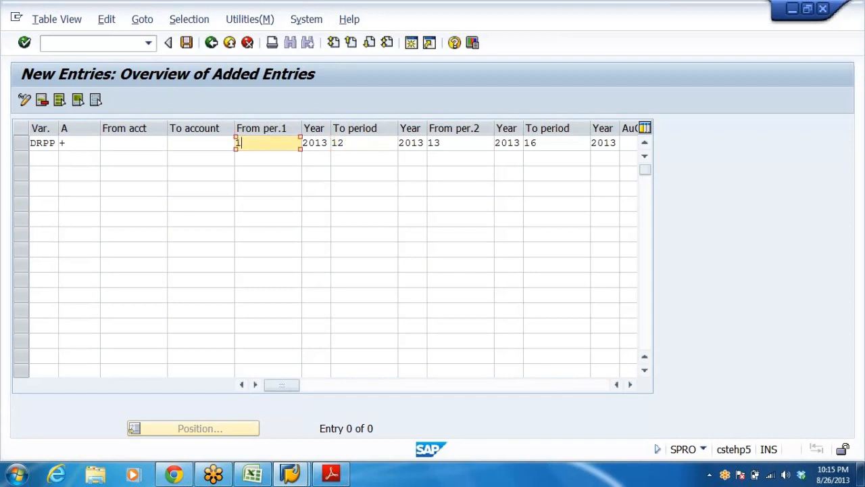
click(358, 144)
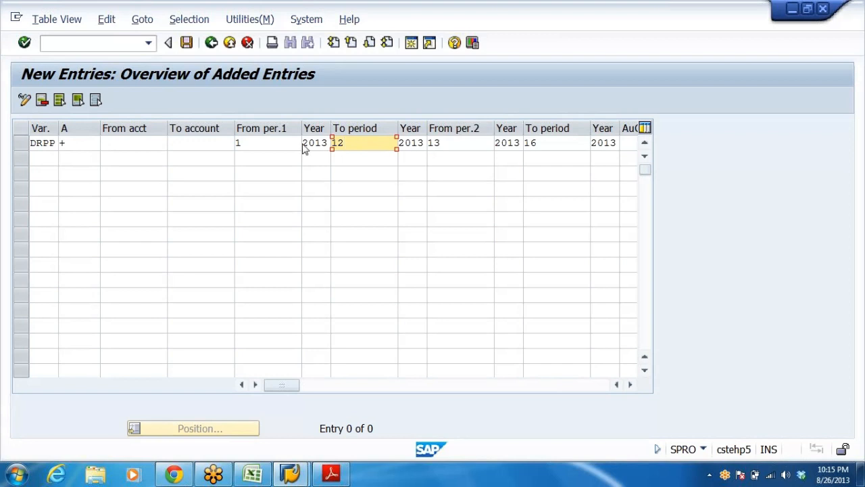
click(263, 143)
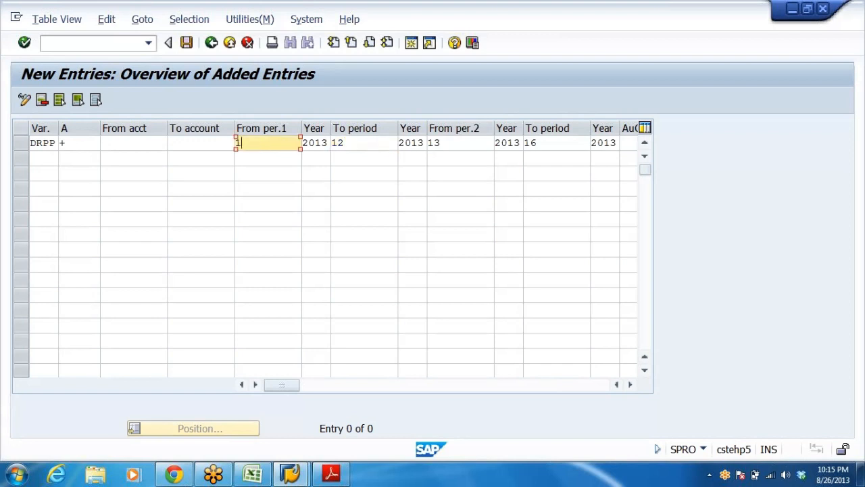
click(360, 143)
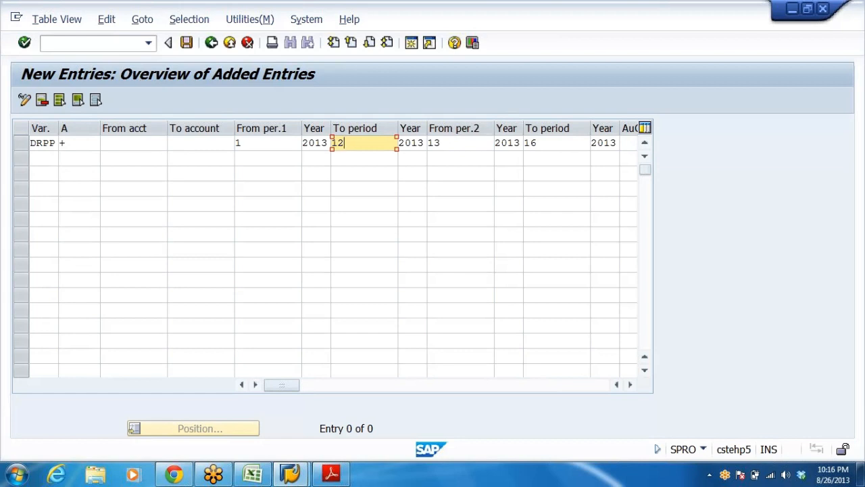
key(shift+Tab)
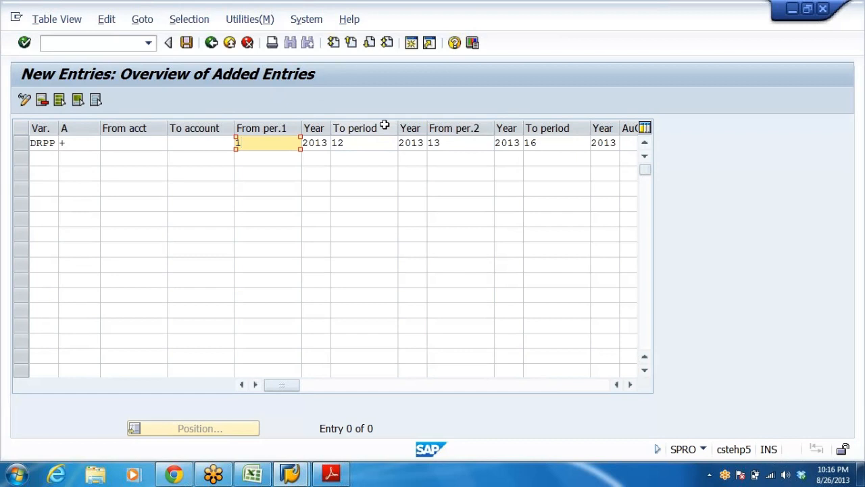
key(Tab)
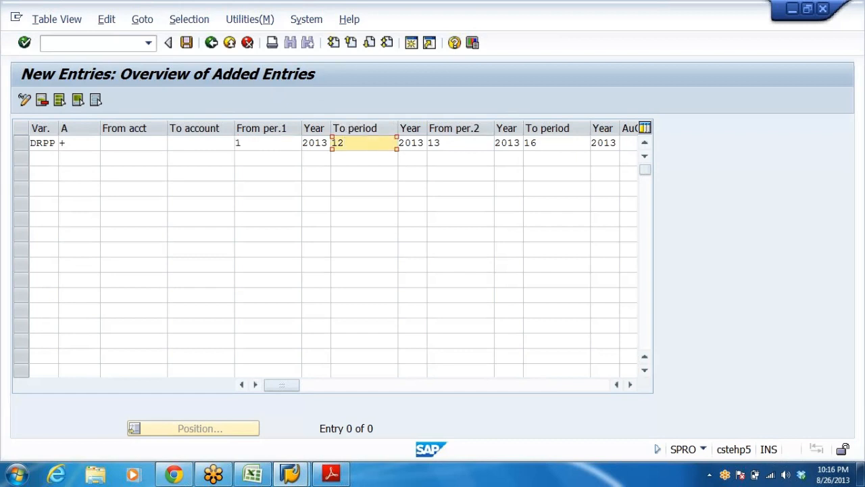
Try 1 and 2 as the to period of the first interval in the DRPP entry.
key(BackSpace)
click(365, 219)
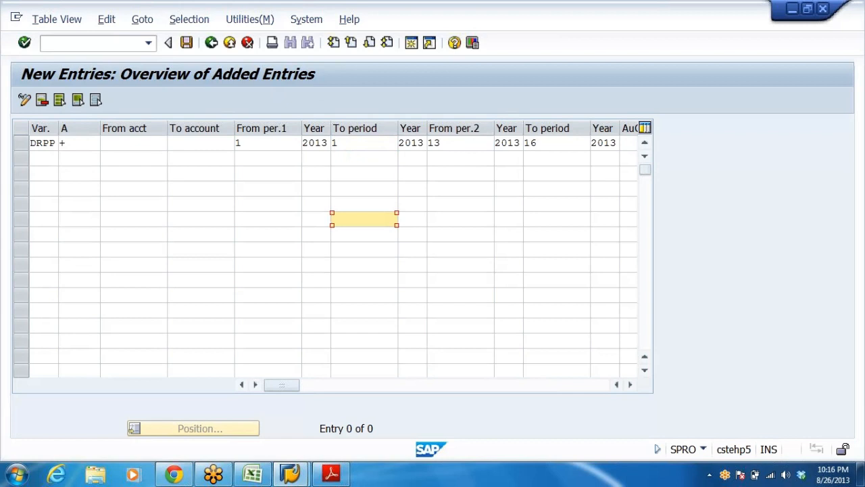
click(240, 143)
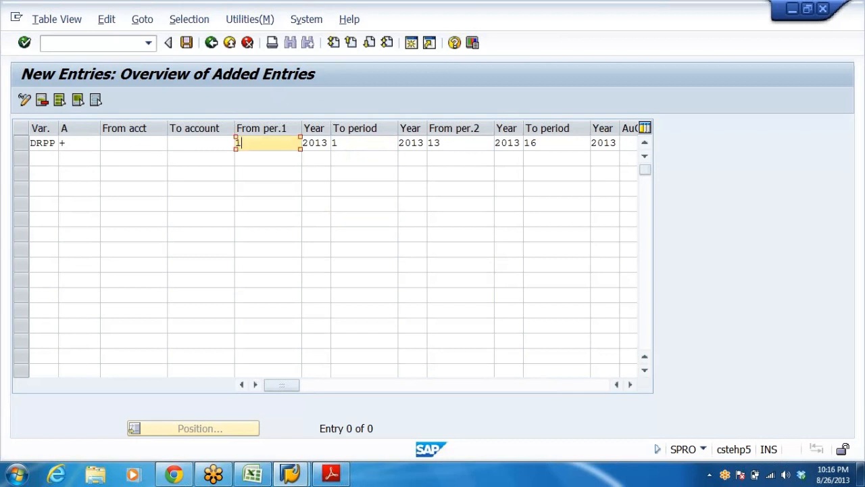
click(337, 142)
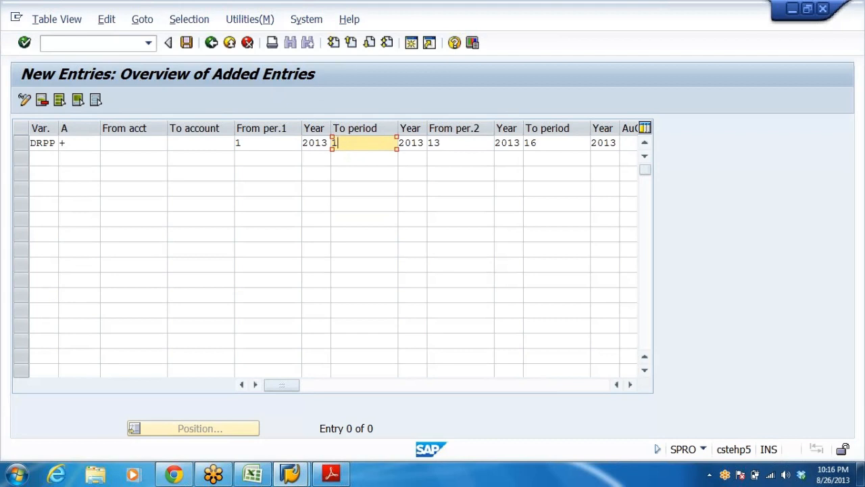
key(BackSpace)
text(2)
click(412, 219)
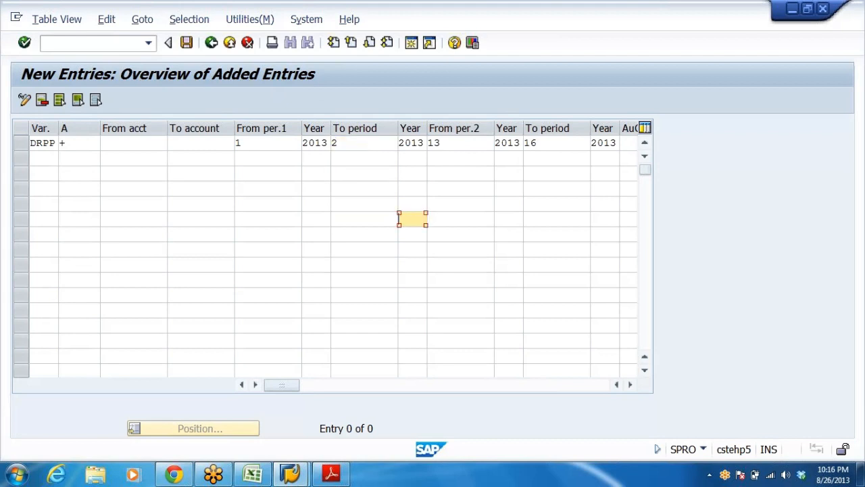
Try 3 and 6 as the to period of the first interval in the DRPP entry.
click(339, 143)
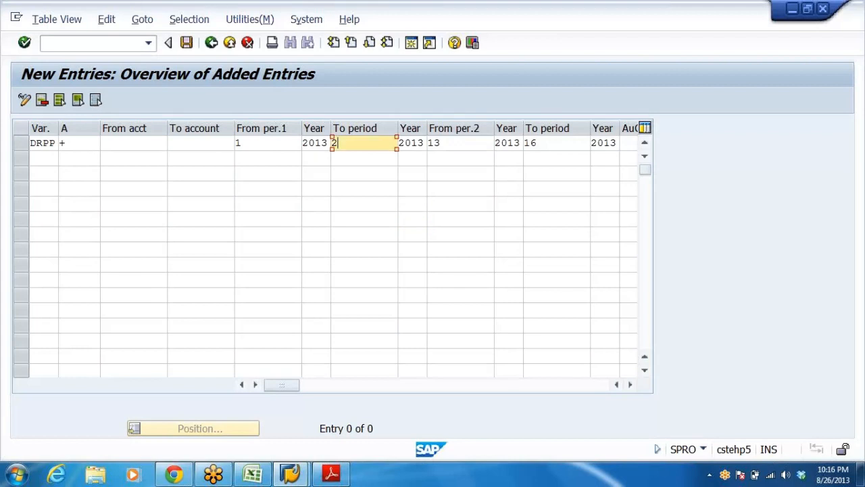
key(BackSpace)
text(3)
click(461, 174)
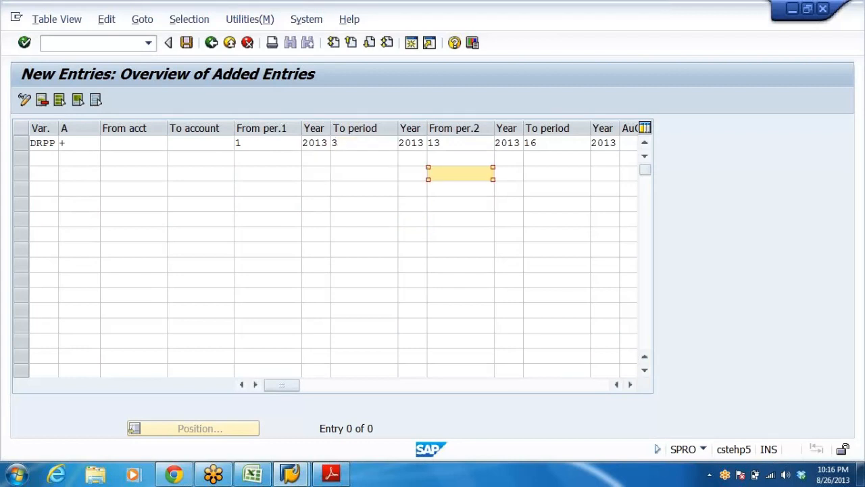
click(339, 143)
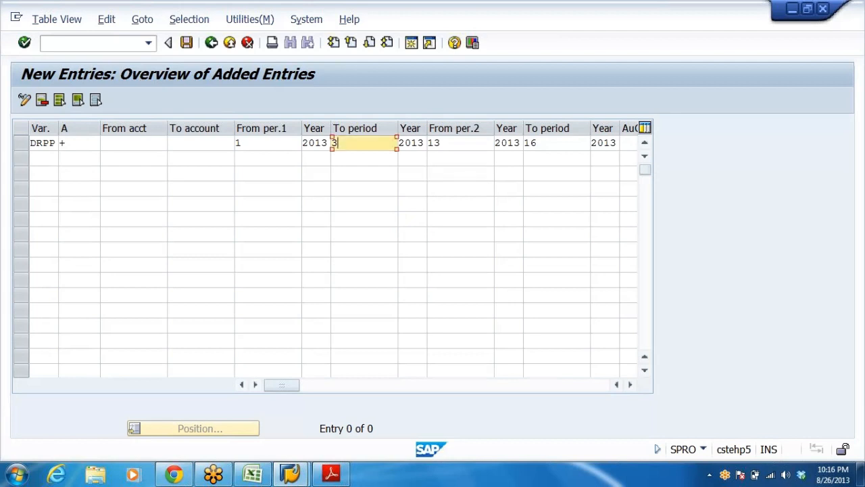
key(BackSpace)
text(6)
click(412, 189)
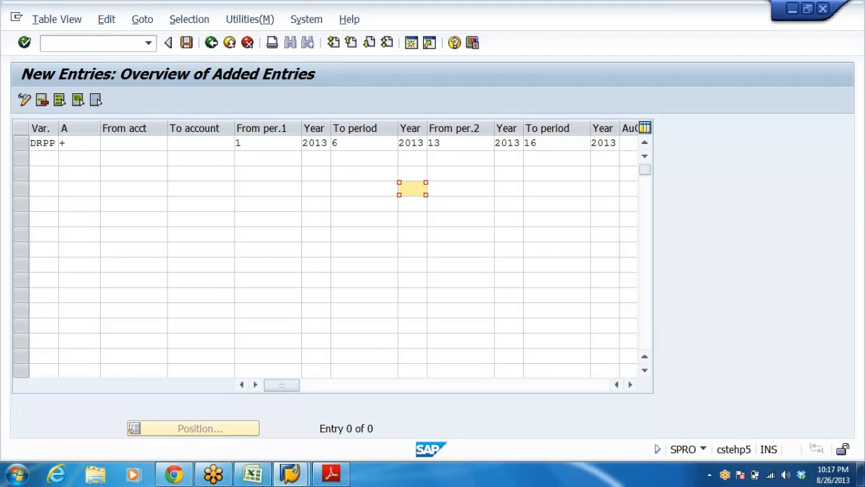
Set both the from and to periods of the DRPP entry's first interval to 3.
click(261, 143)
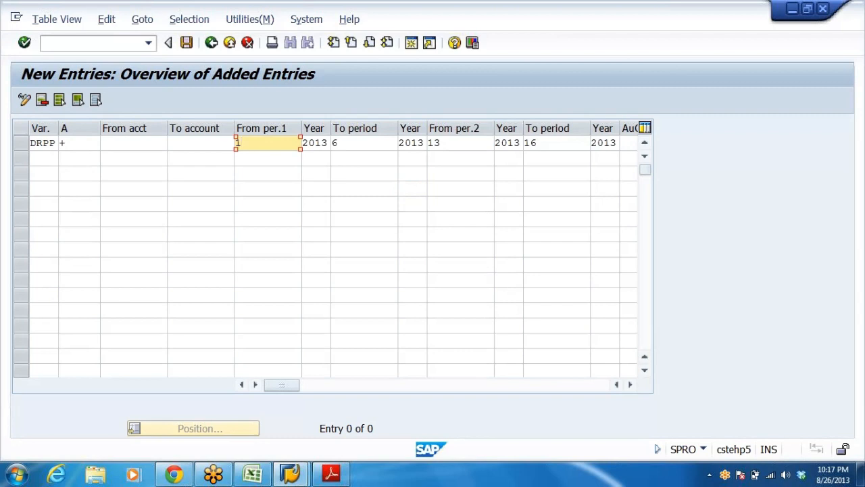
key(BackSpace)
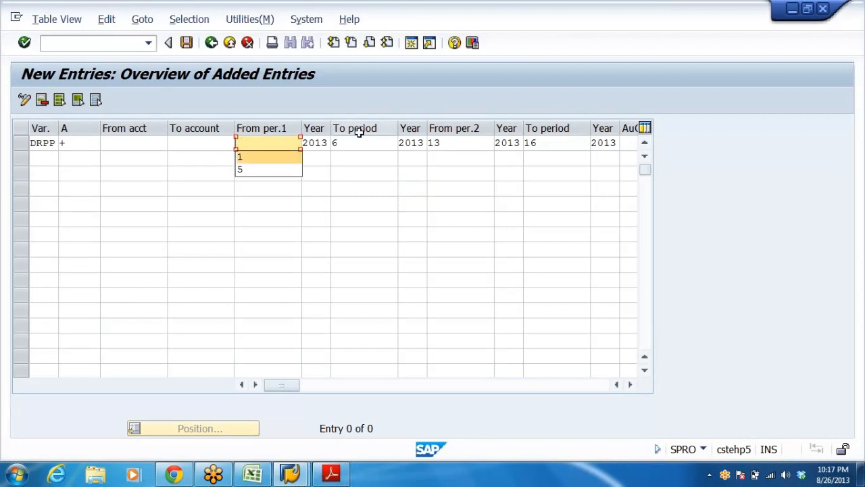
click(358, 142)
key(BackSpace)
text(3)
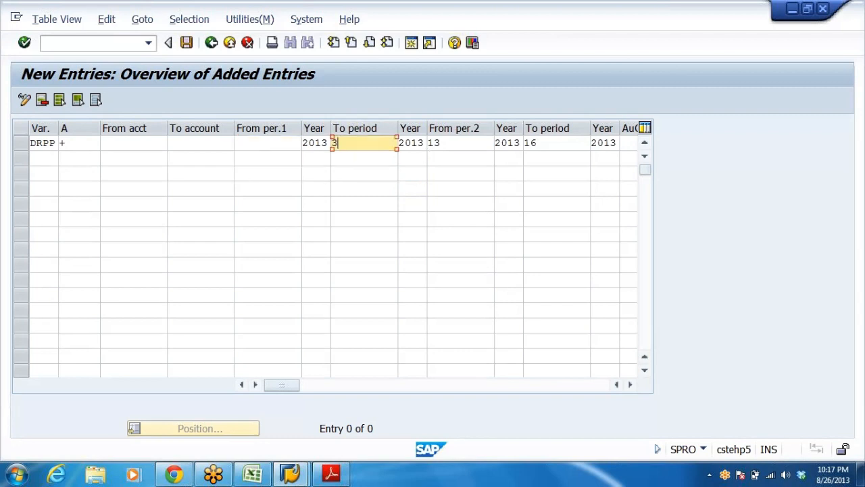
click(365, 219)
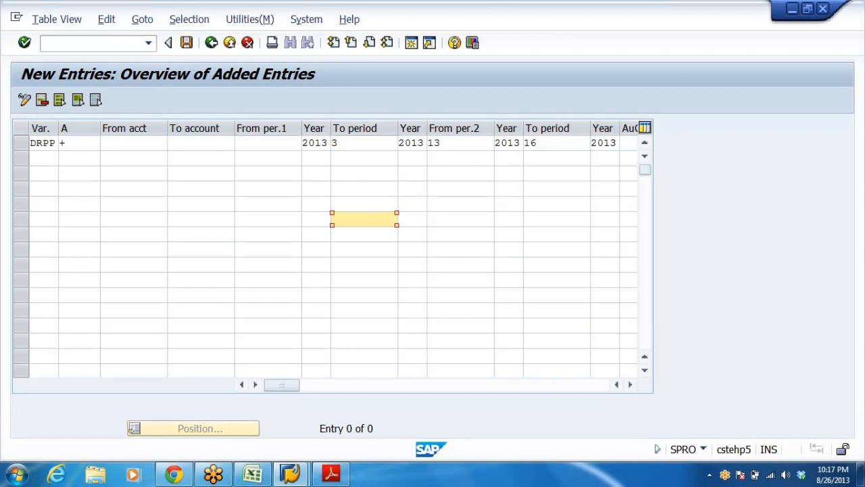
click(268, 144)
text(3)
click(268, 204)
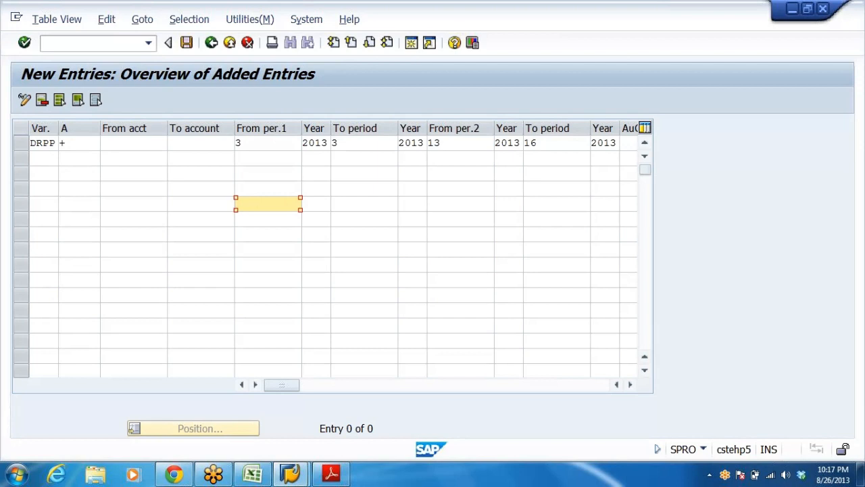
Set the DRPP entry's first interval to run from period 4 to period 5.
click(260, 143)
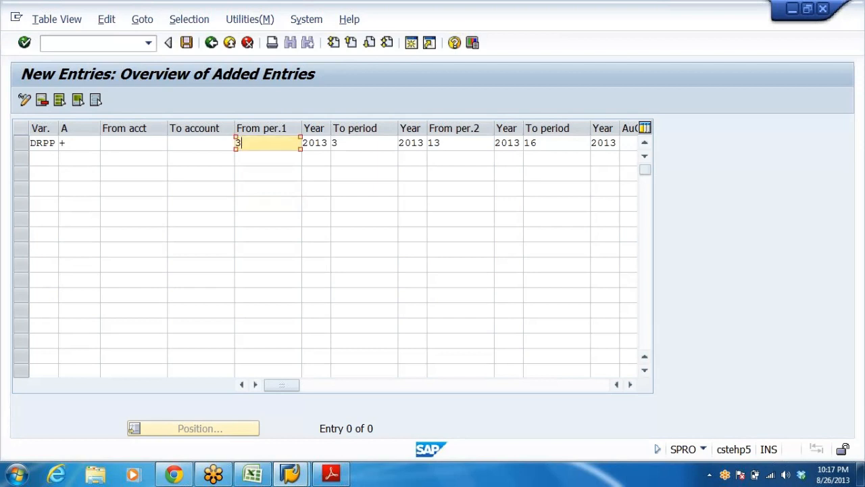
key(BackSpace)
text(4)
key(Tab)
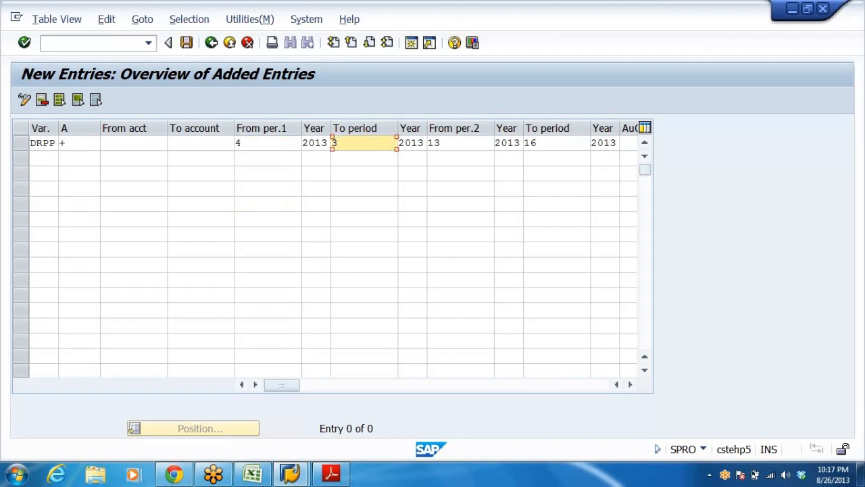
text(4)
key(BackSpace)
text(5)
click(509, 219)
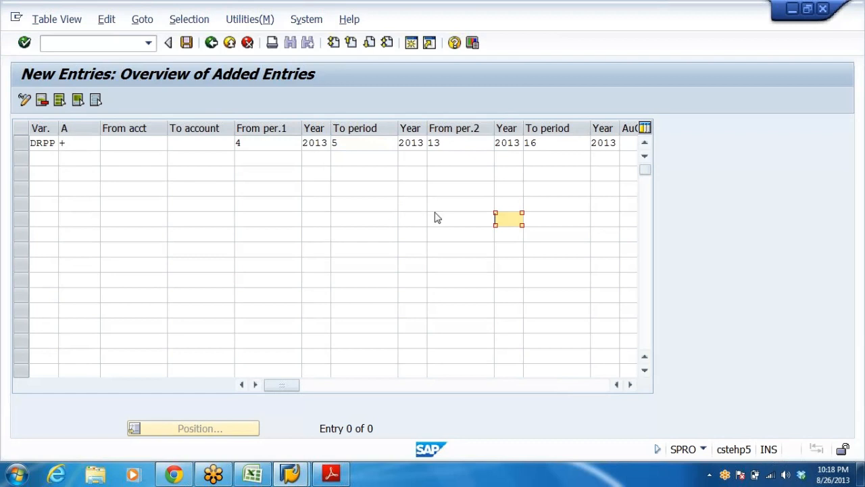
Set the from period of the DRPP entry's first interval to 5.
click(254, 143)
key(BackSpace)
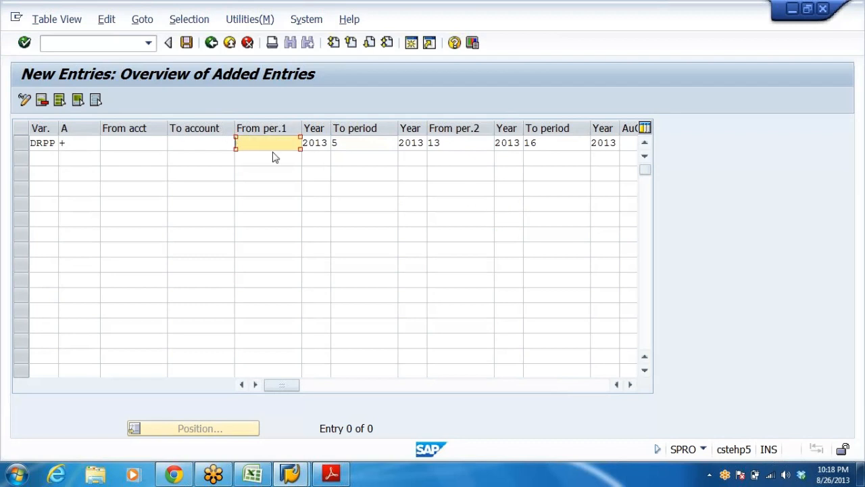
text(5)
click(428, 264)
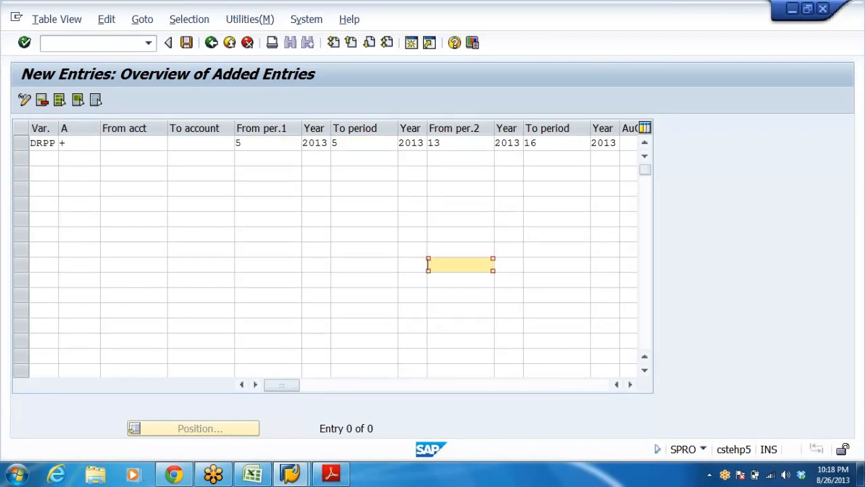
Save the DRPP posting period entry and return to the overview of posting period time intervals.
click(187, 43)
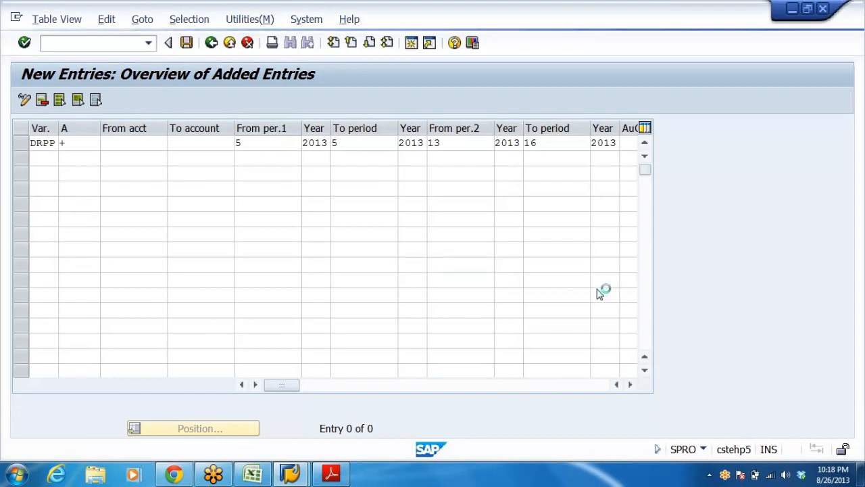
key(Return)
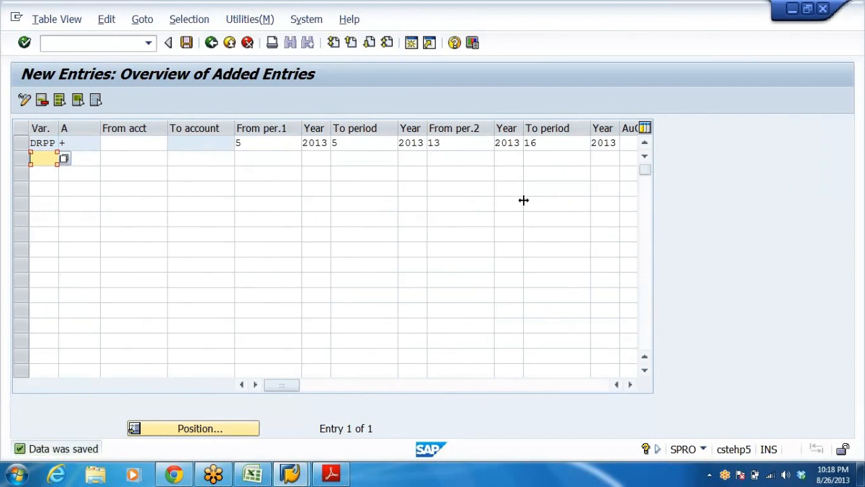
click(332, 219)
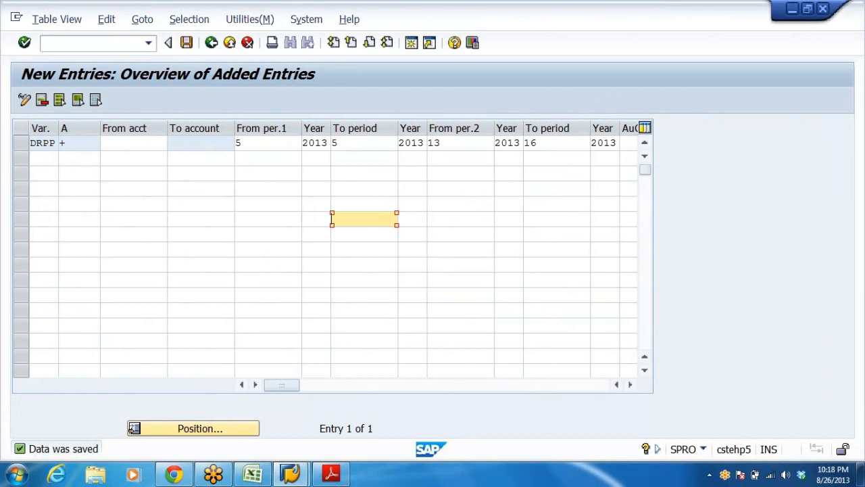
click(212, 45)
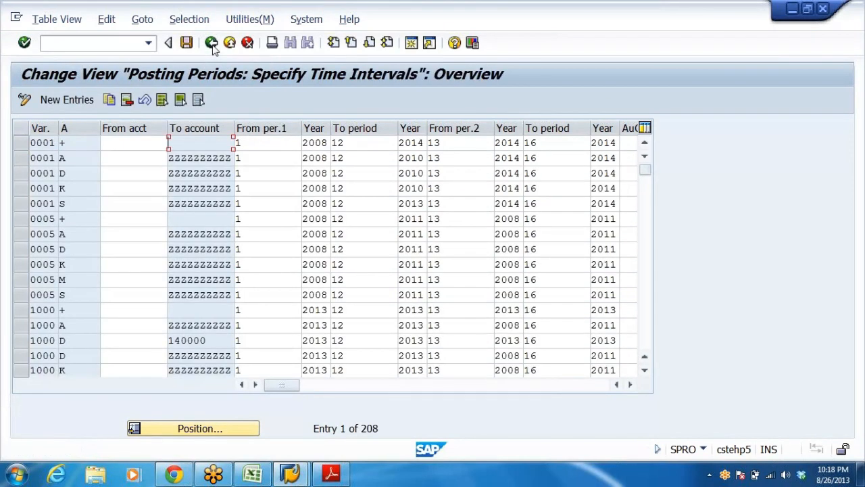
Switch to the DRL_GRP workbook in Excel and review the posting period tasks 11 to 13 on the ORG STRUCTURE sheet.
click(247, 475)
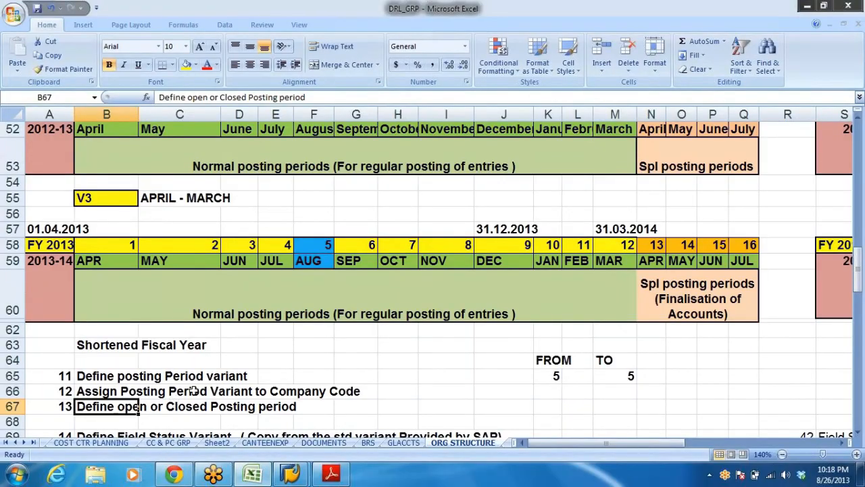
scroll(194, 390, down, 3)
click(117, 182)
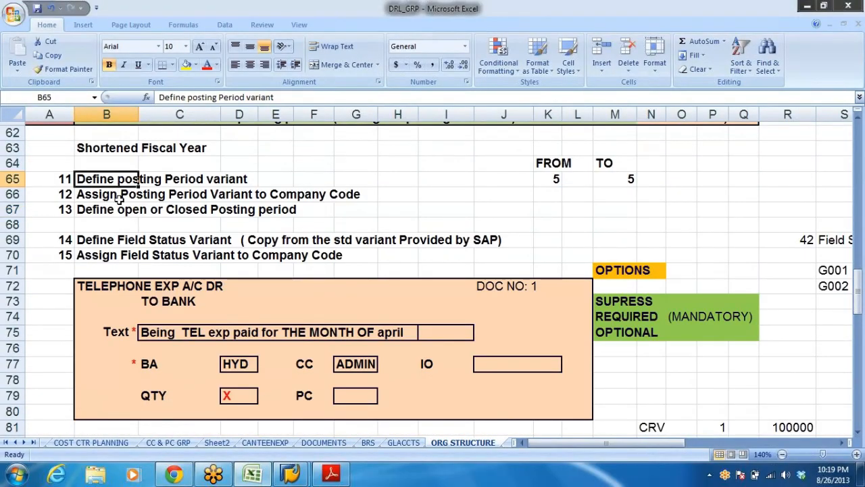
click(108, 210)
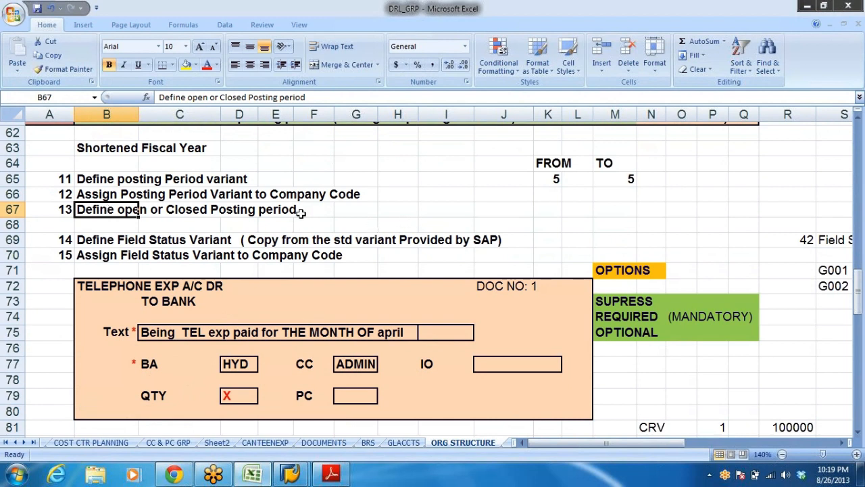
Review tasks 14 and 15 on defining the field status variant and assigning it to the company code.
click(79, 240)
drag(96, 240, 500, 242)
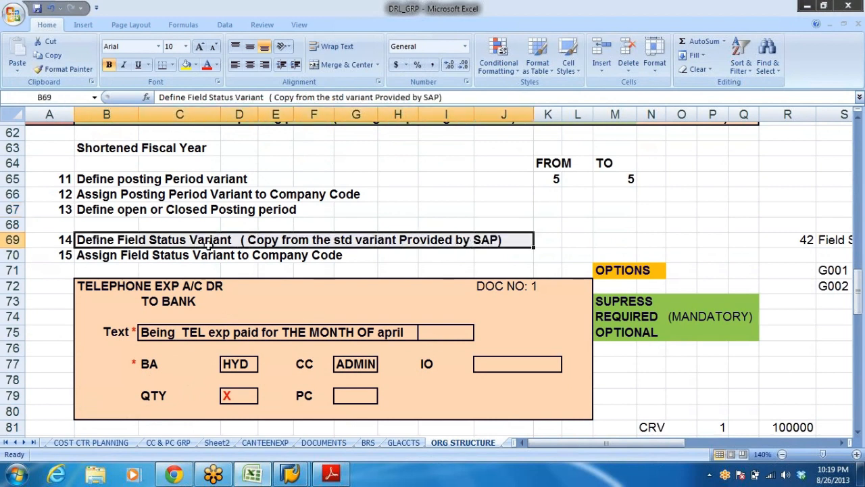
click(200, 252)
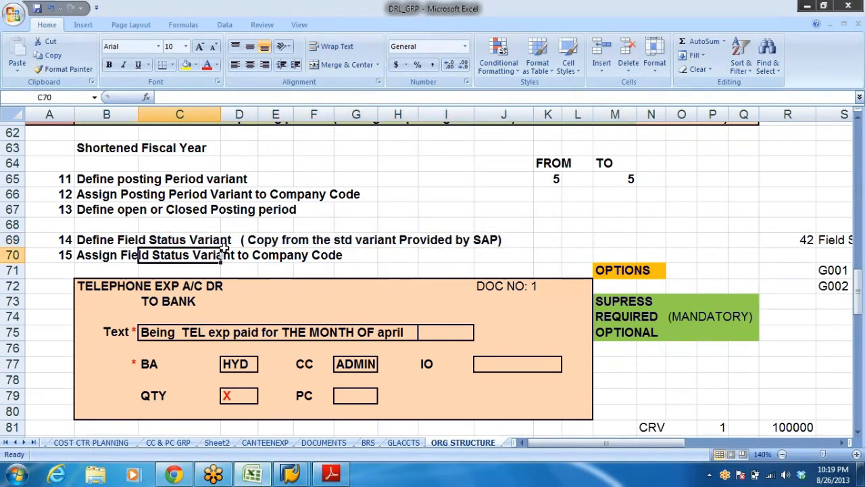
click(484, 241)
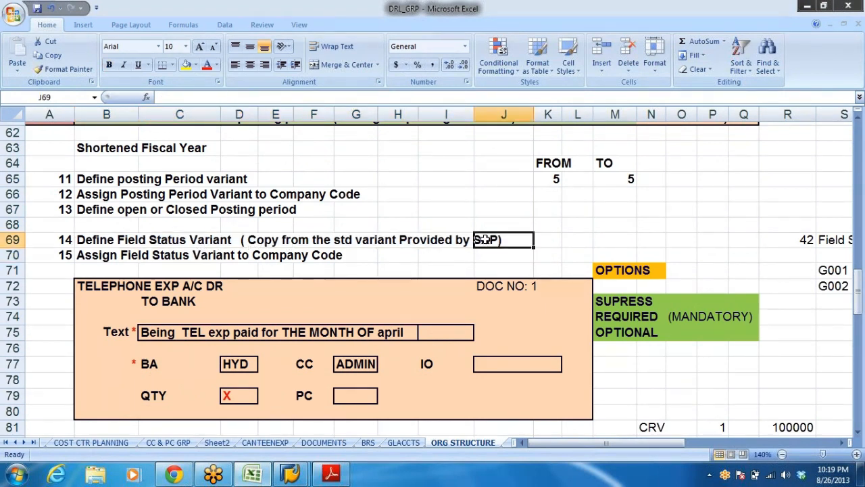
drag(82, 257, 355, 254)
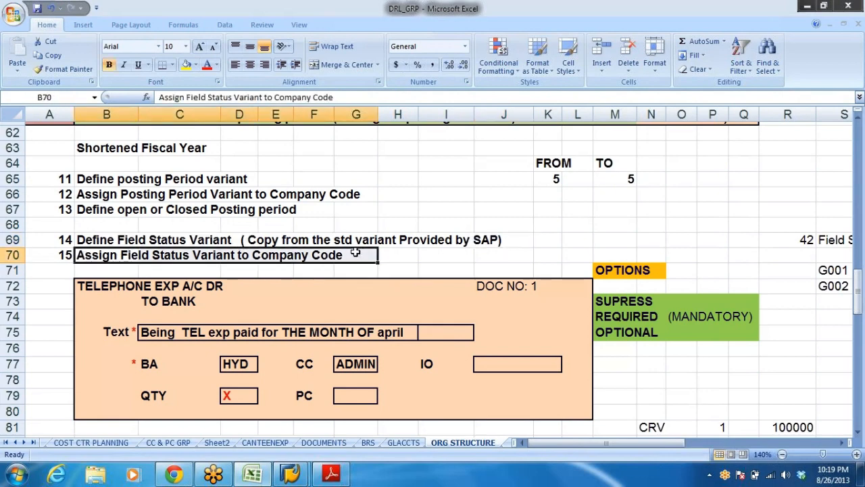
scroll(426, 225, down, 1)
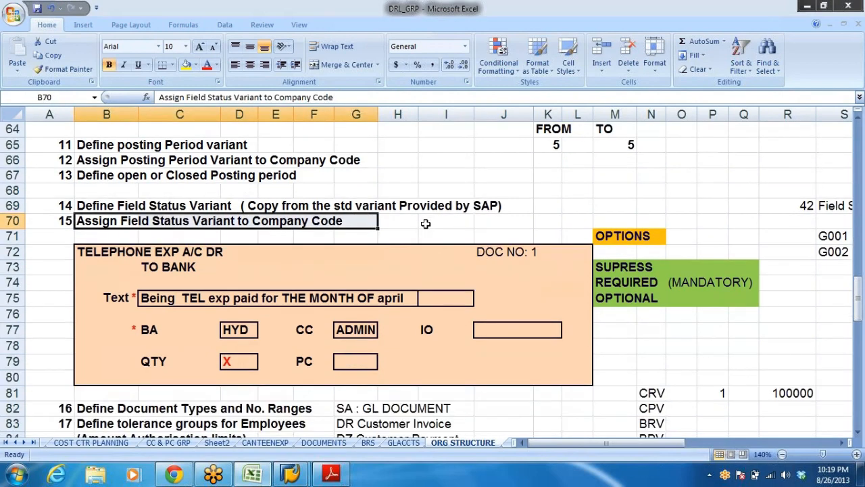
click(494, 204)
scroll(494, 204, down, 1)
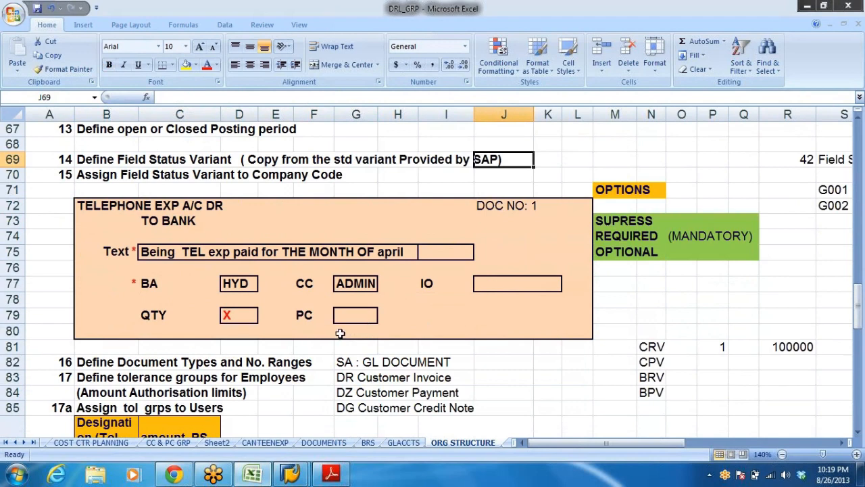
Examine the telephone expense posting example, its business area and cost center fields, and the suppress, required and optional field options.
click(406, 346)
drag(88, 207, 206, 221)
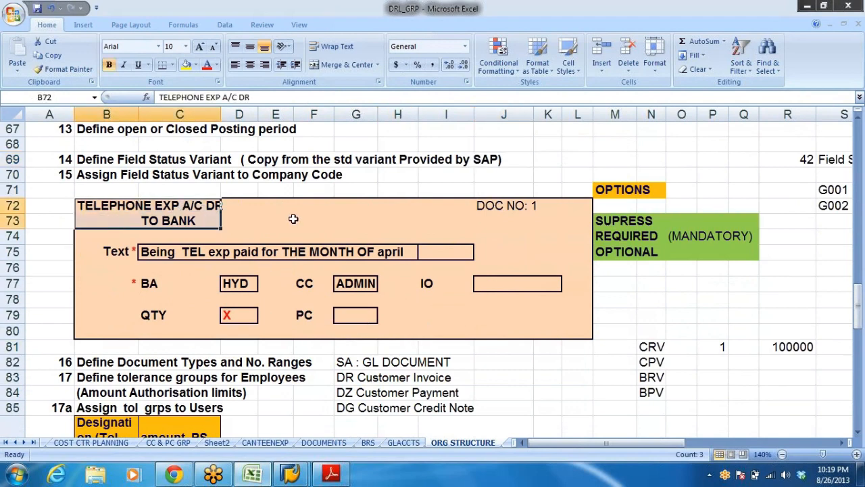
click(239, 285)
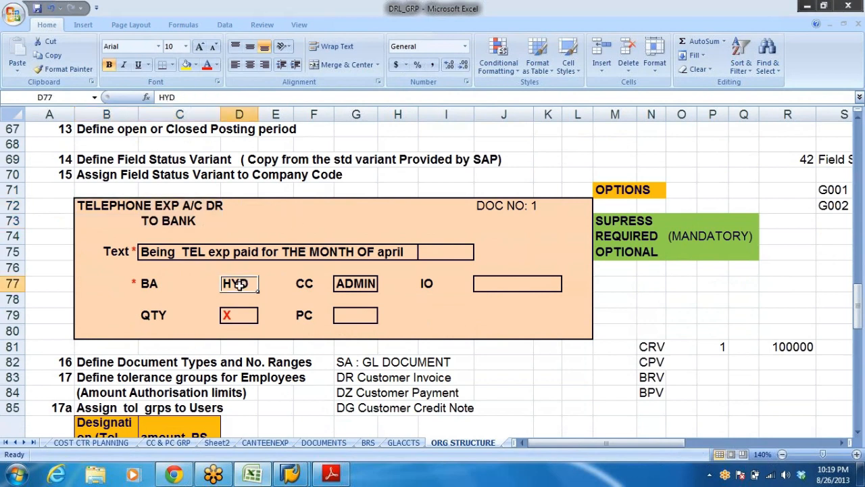
click(335, 289)
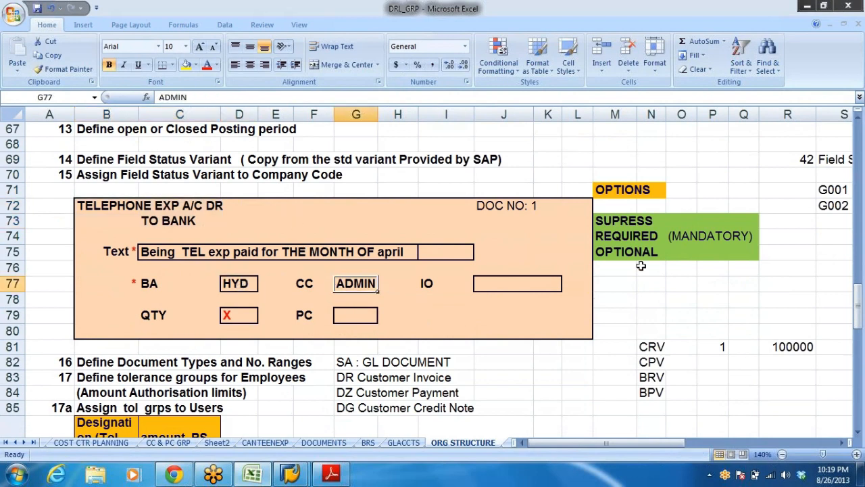
click(633, 221)
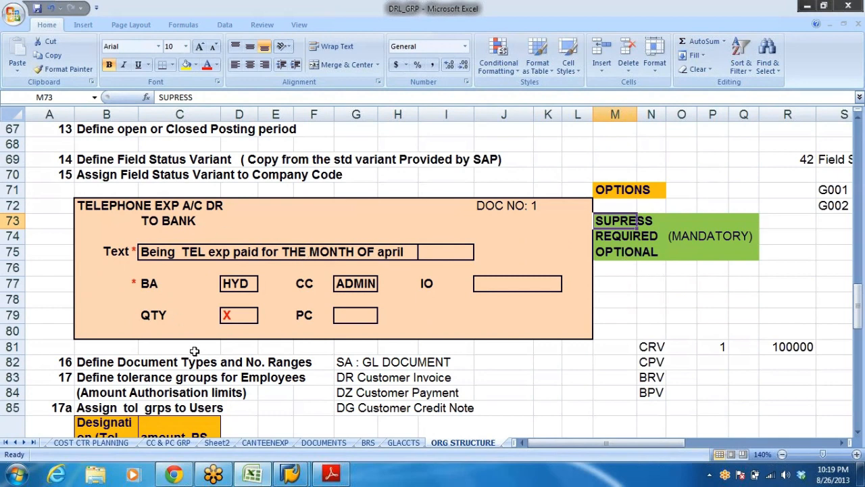
Switch to SAP, leave the posting period intervals for the IMG structure, and collapse Fiscal Year and Posting Periods.
key(alt+Tab)
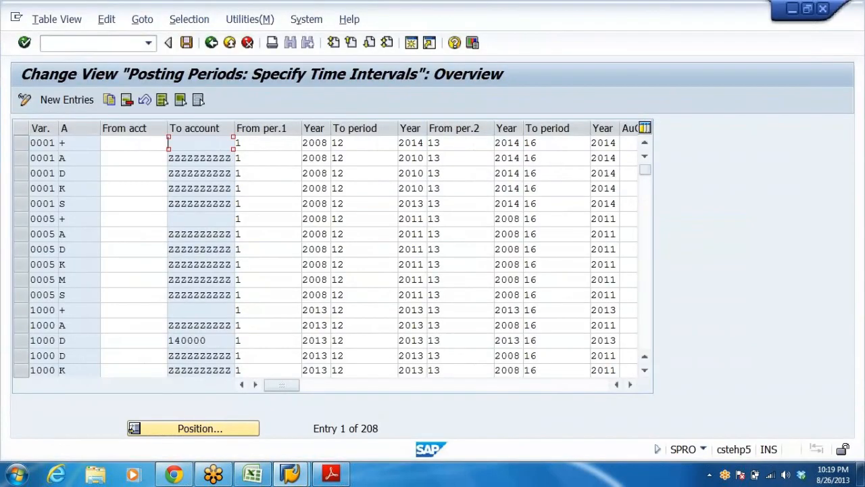
click(211, 43)
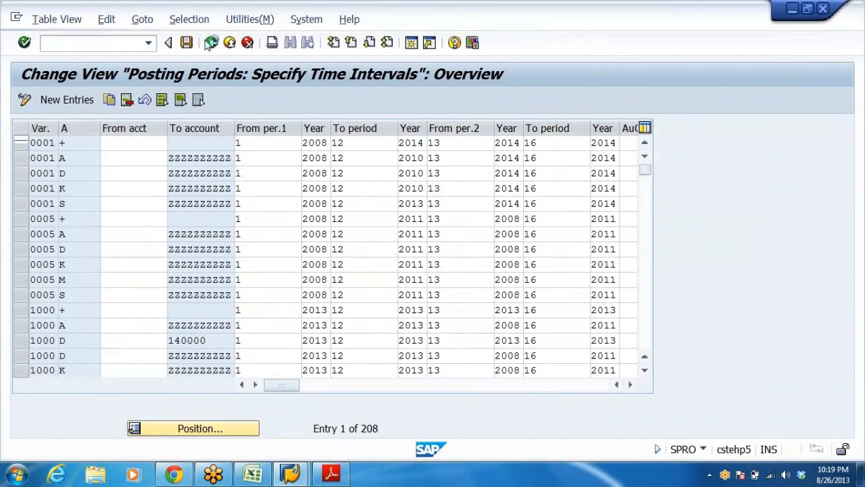
click(212, 44)
click(84, 267)
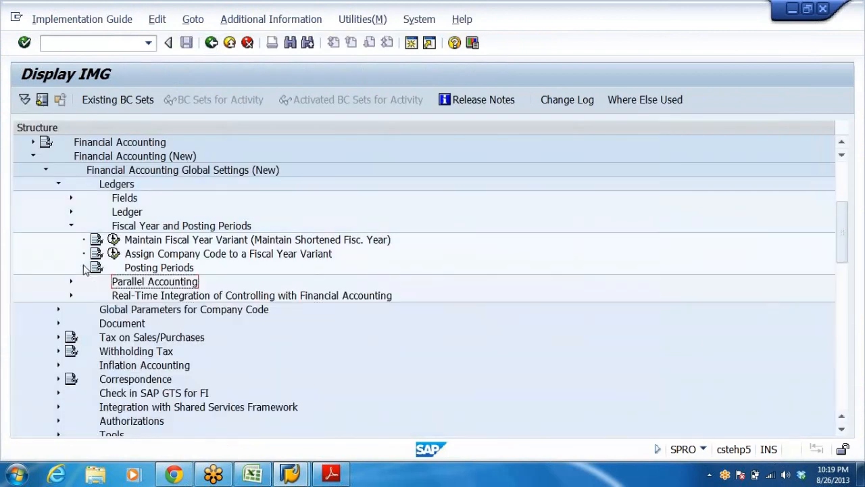
click(71, 227)
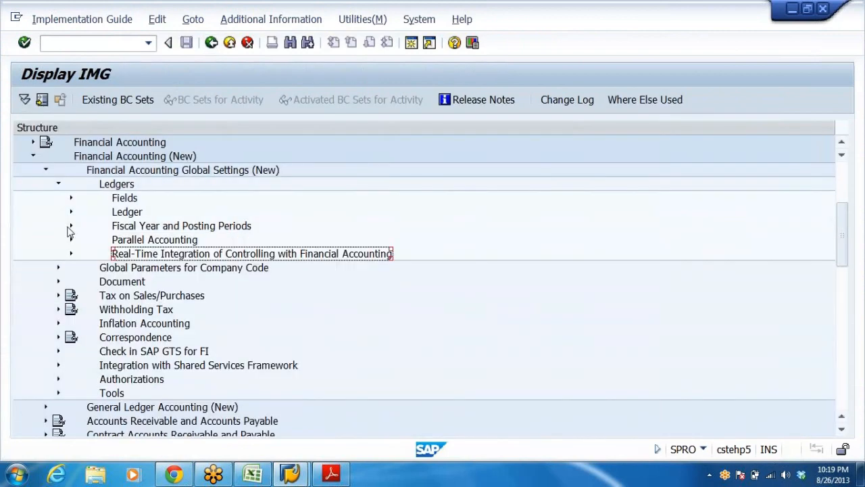
Expand Fields under Ledgers and open the Define Field Status Variants activity.
click(129, 200)
double_click(129, 200)
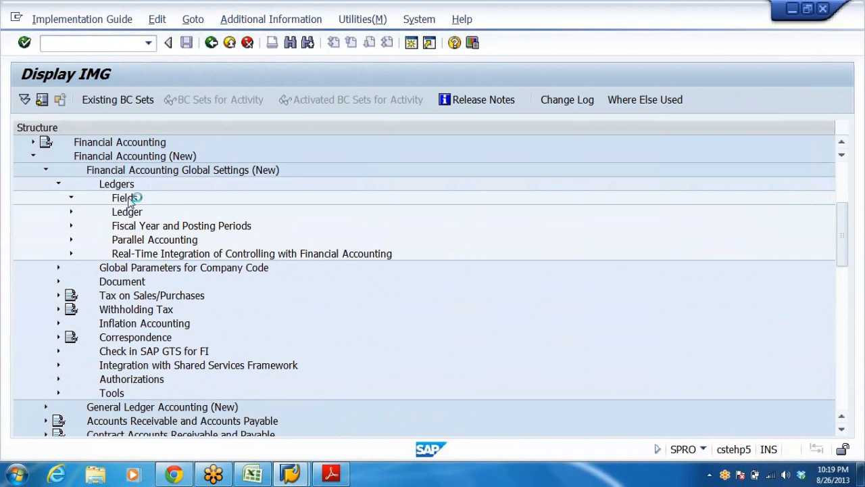
key(Down)
key(Down)
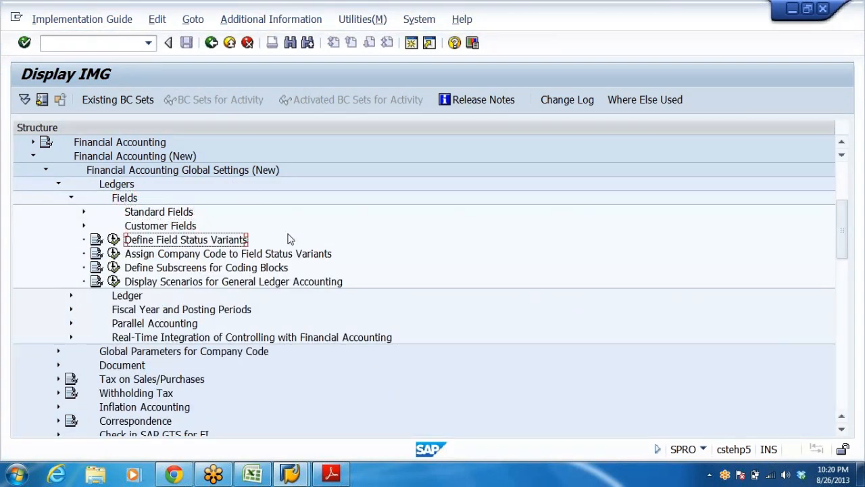
click(113, 240)
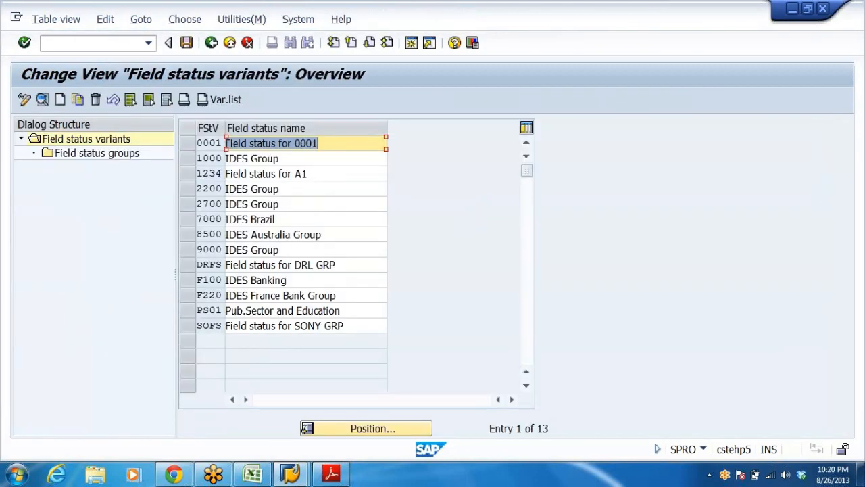
Select field status variant 0001 and open its field status groups.
click(326, 143)
key(shift+Home)
click(187, 143)
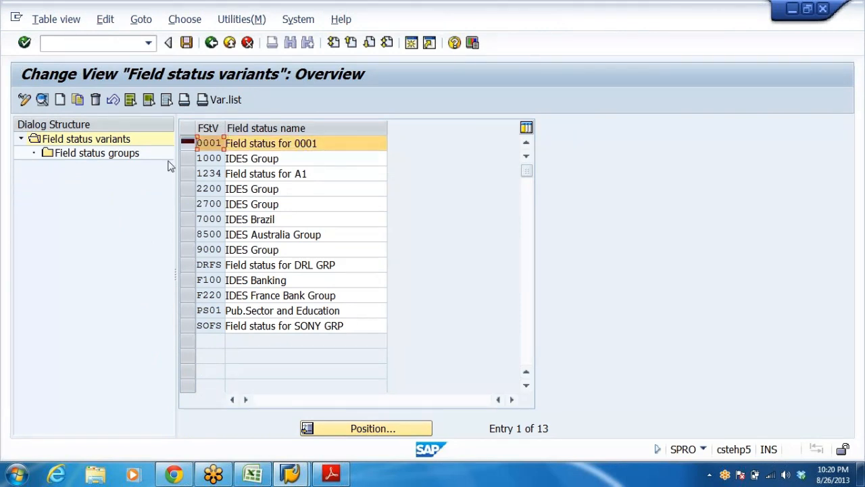
double_click(76, 154)
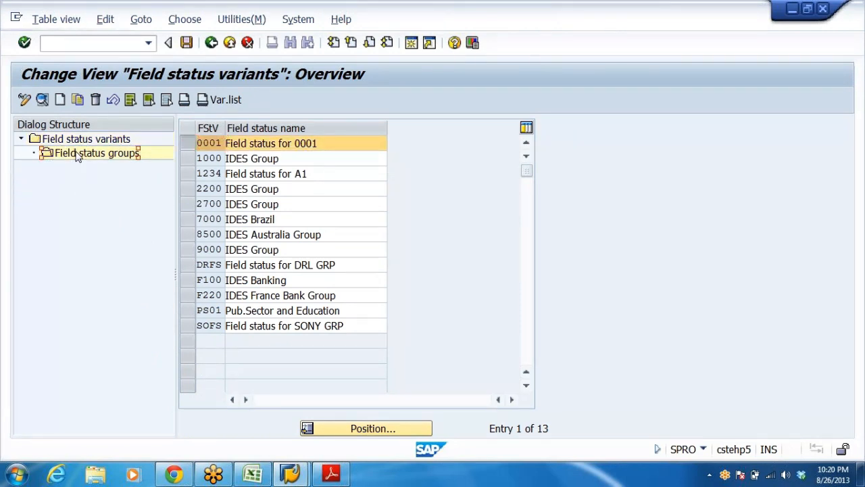
click(467, 177)
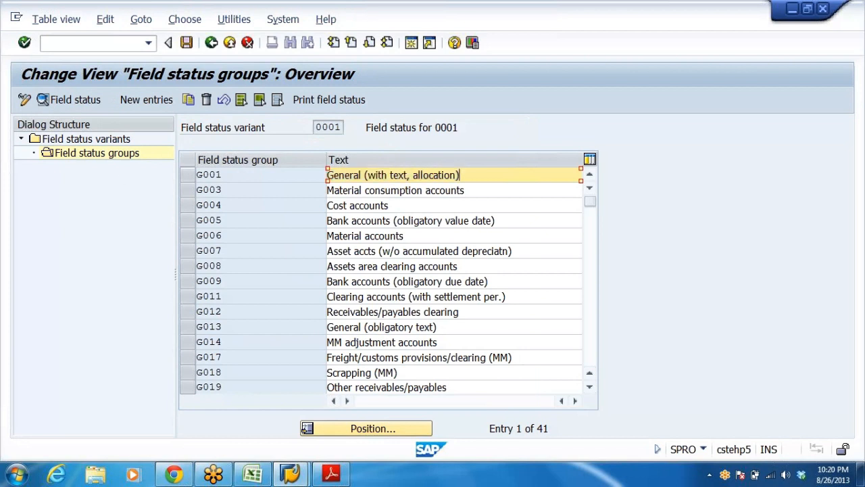
Look through the field status groups of variant 0001 from G001 to ICCF and return to the start of the list.
drag(552, 428, 488, 428)
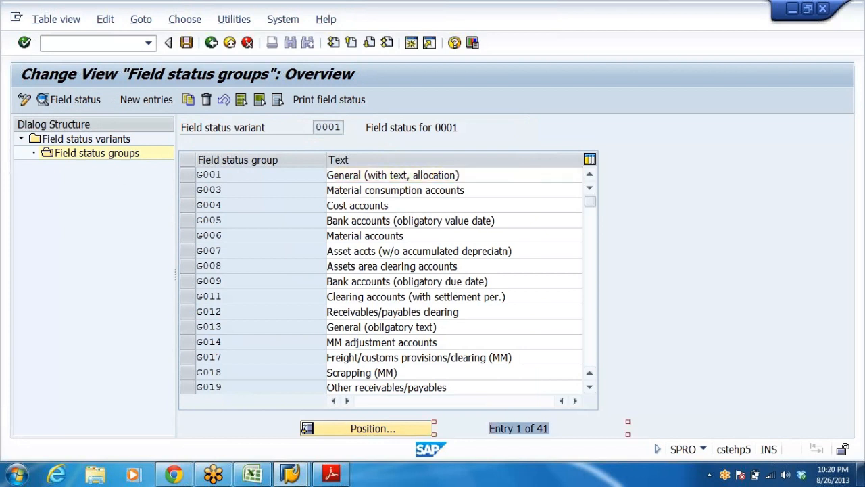
click(226, 175)
click(227, 190)
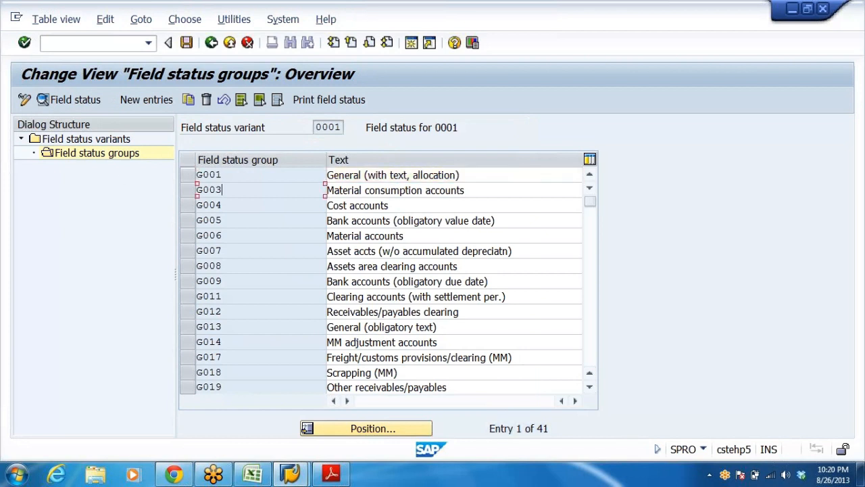
click(226, 205)
click(226, 221)
click(227, 236)
click(226, 281)
click(226, 312)
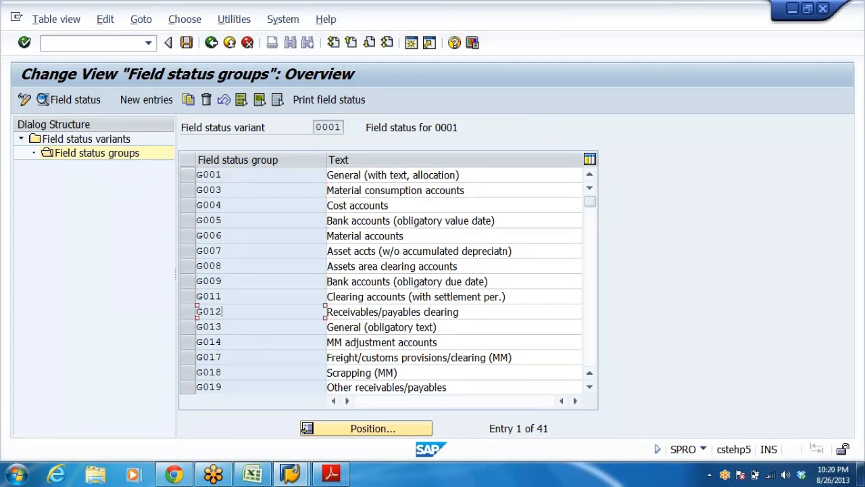
click(588, 308)
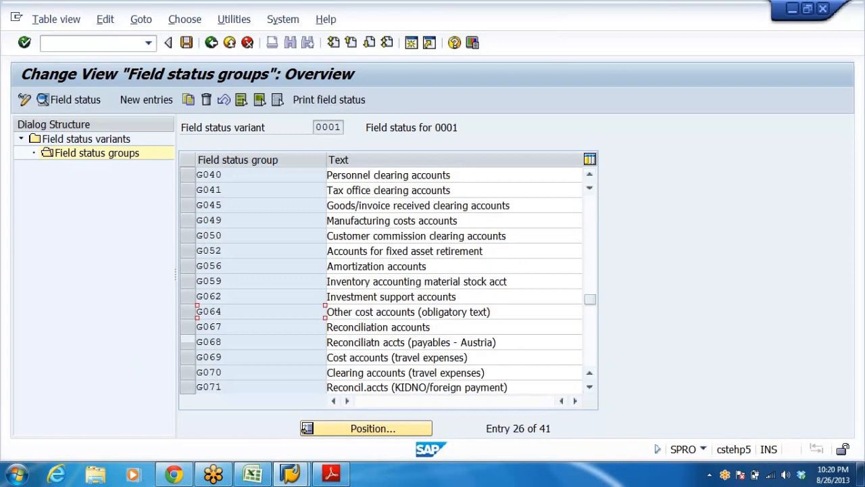
drag(592, 305, 575, 329)
key(Down)
key(Down)
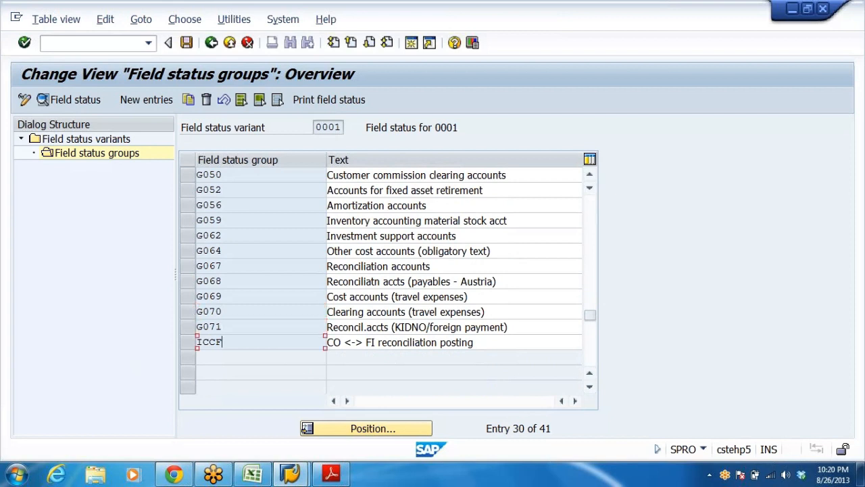
double_click(567, 429)
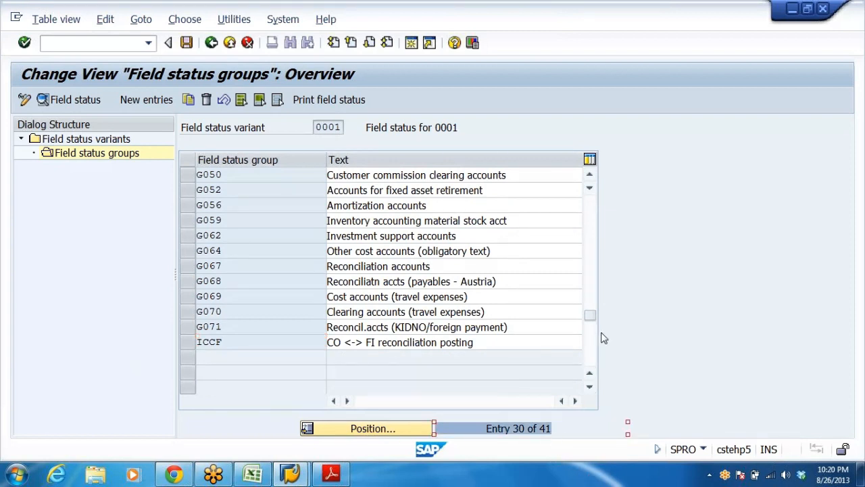
drag(589, 316, 590, 200)
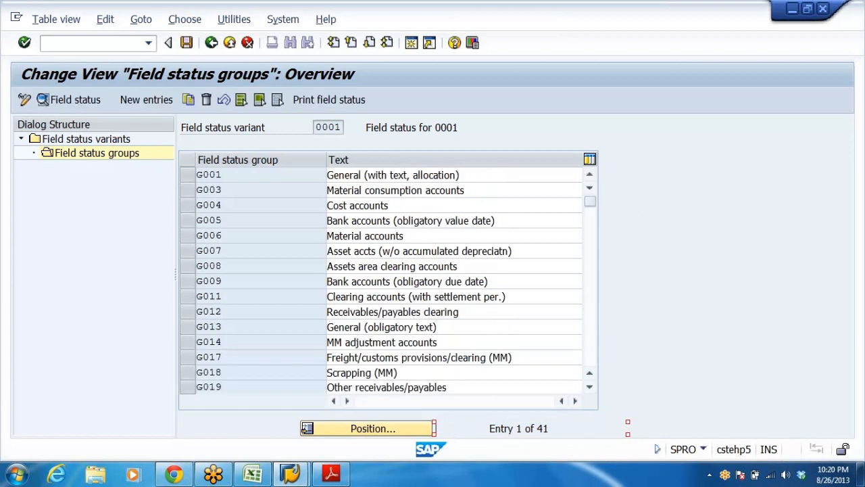
Open field status group G001, check the Text field's status in its General data, and return to the group's overview.
click(223, 175)
key(Tab)
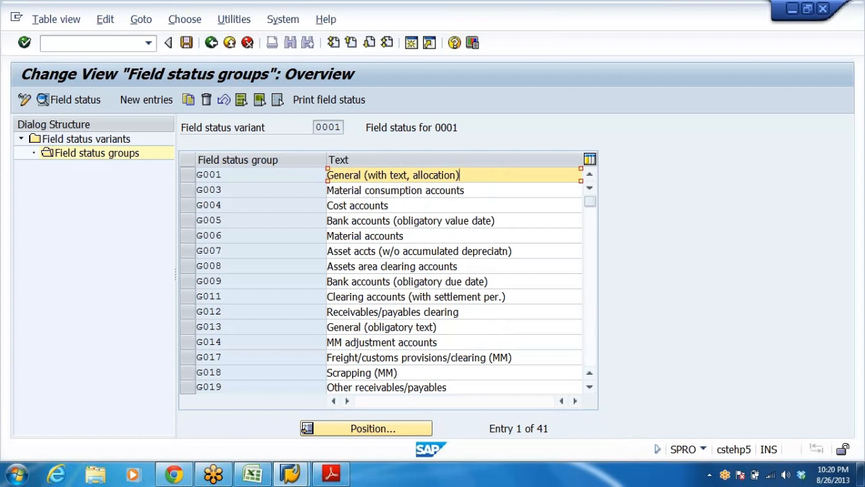
key(shift+Tab)
double_click(239, 176)
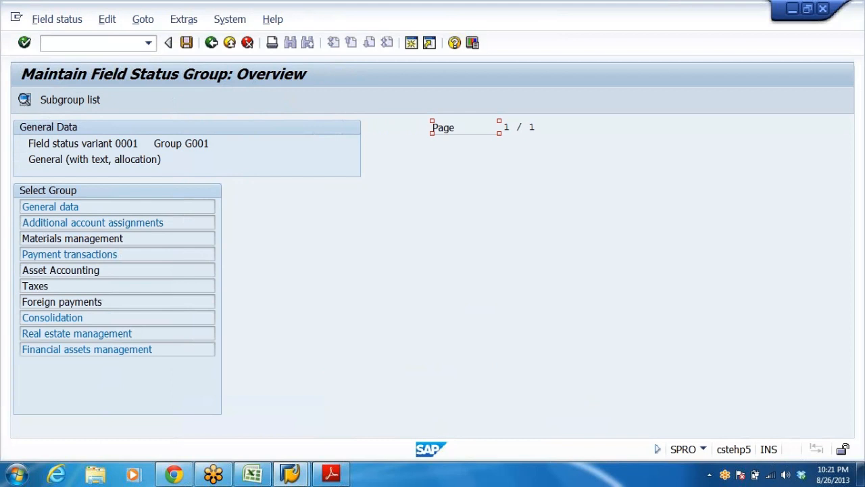
click(60, 207)
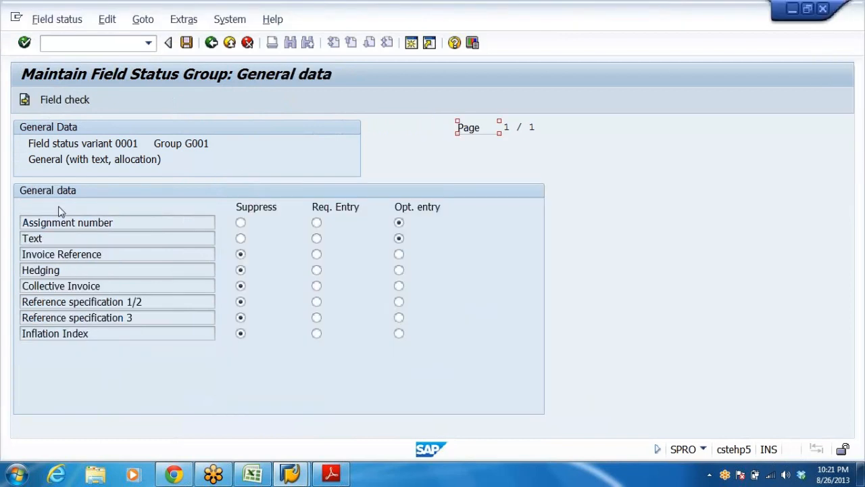
click(41, 239)
click(212, 42)
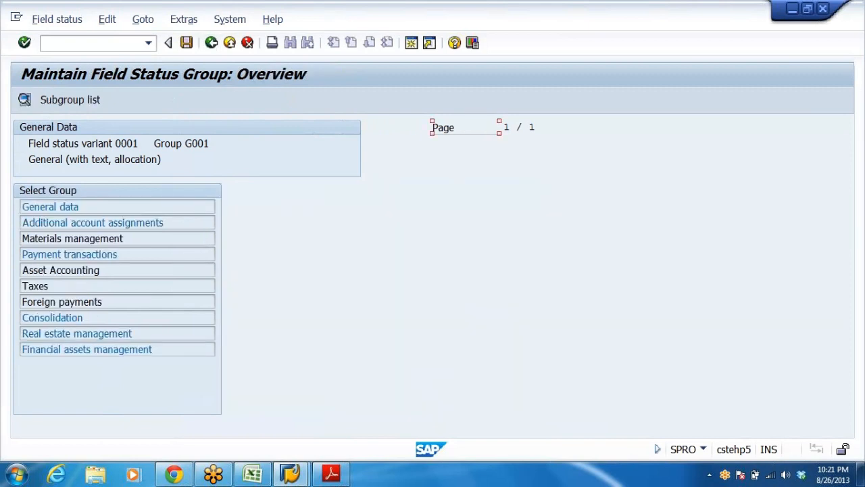
Review the Additional account assignments of group G001, then go back to the list of field status groups.
click(87, 223)
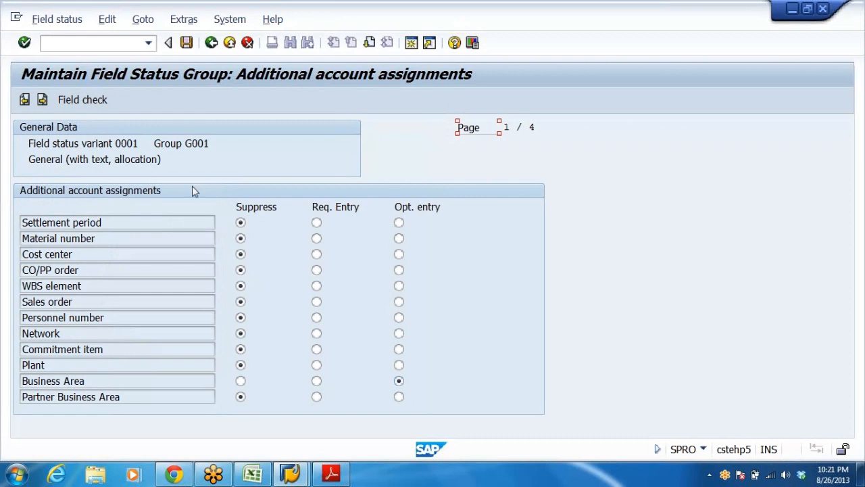
drag(145, 143, 97, 144)
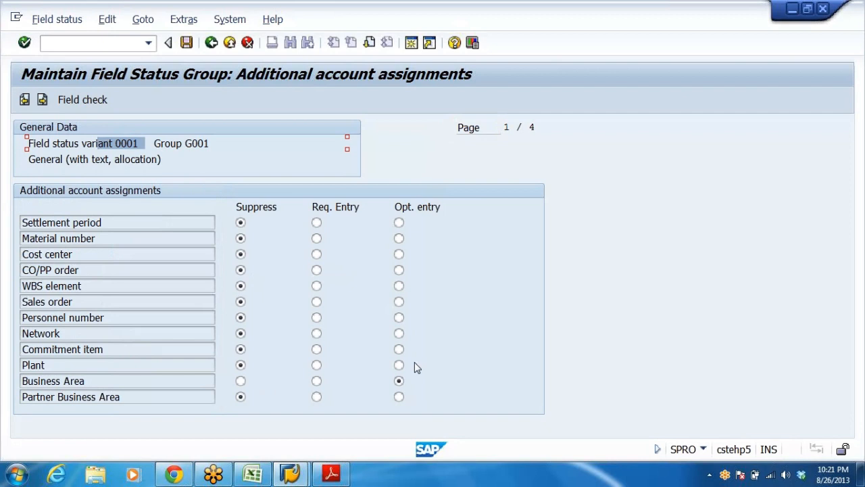
click(212, 43)
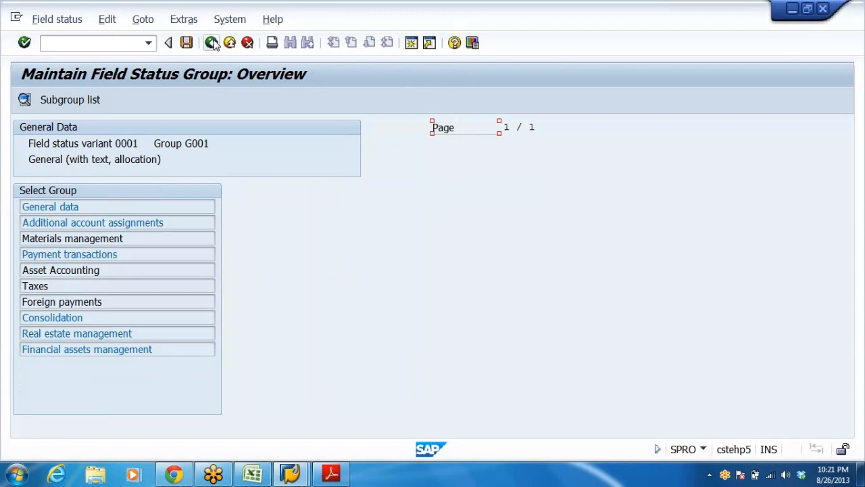
click(212, 42)
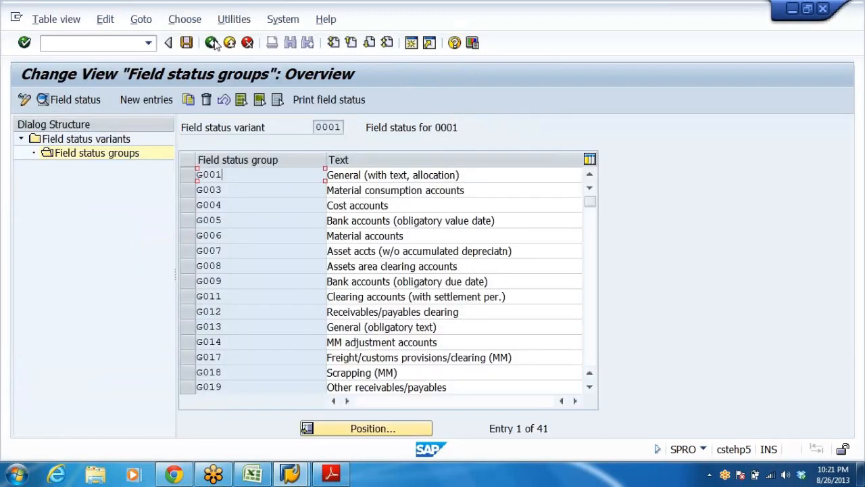
Return to the field status variants and start a copy of variant 0001.
click(211, 43)
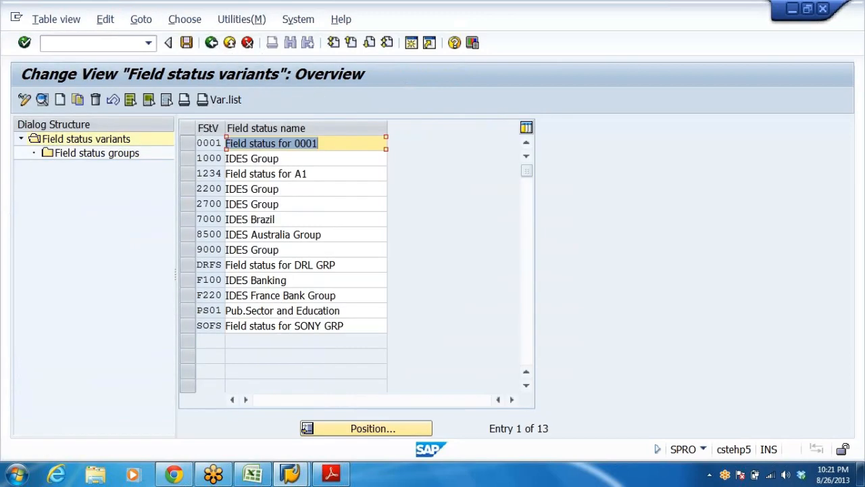
click(319, 143)
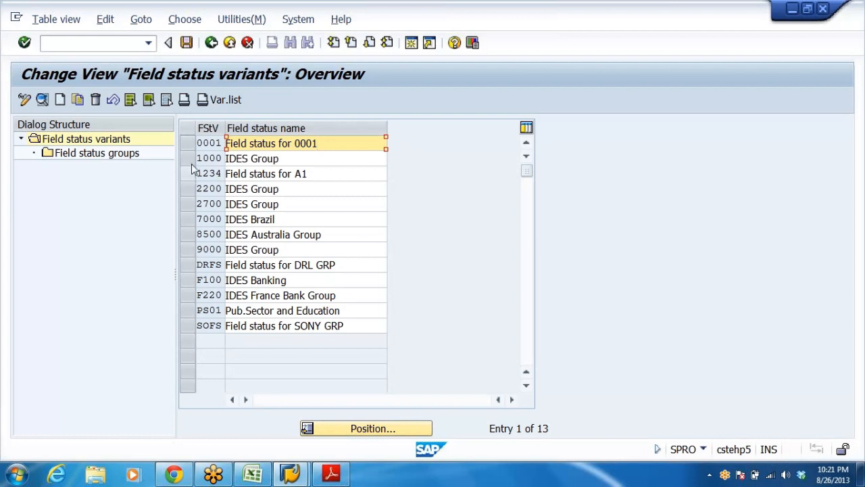
click(197, 143)
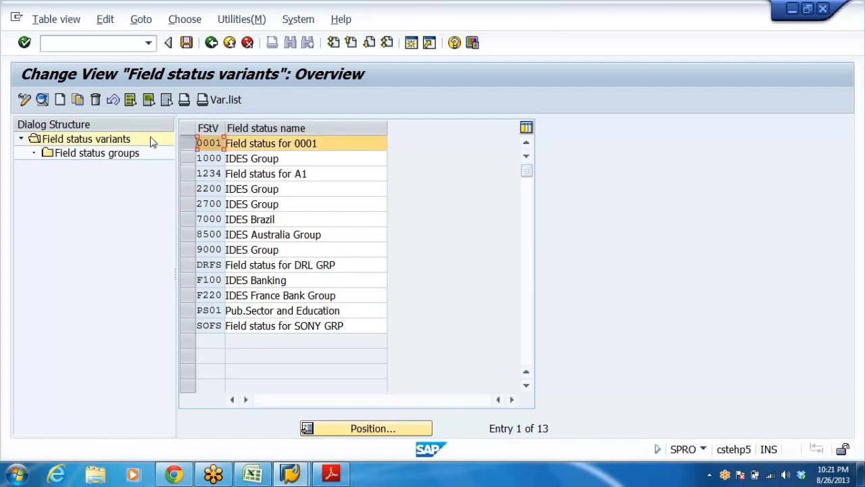
click(185, 146)
click(320, 143)
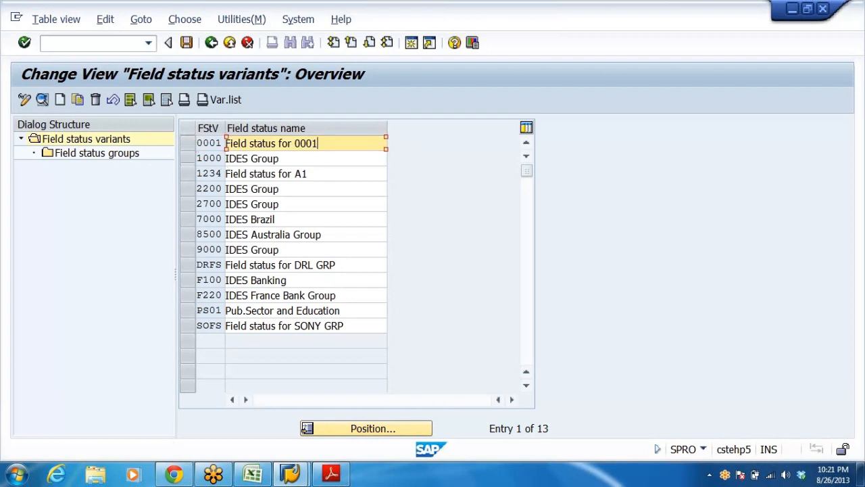
click(184, 144)
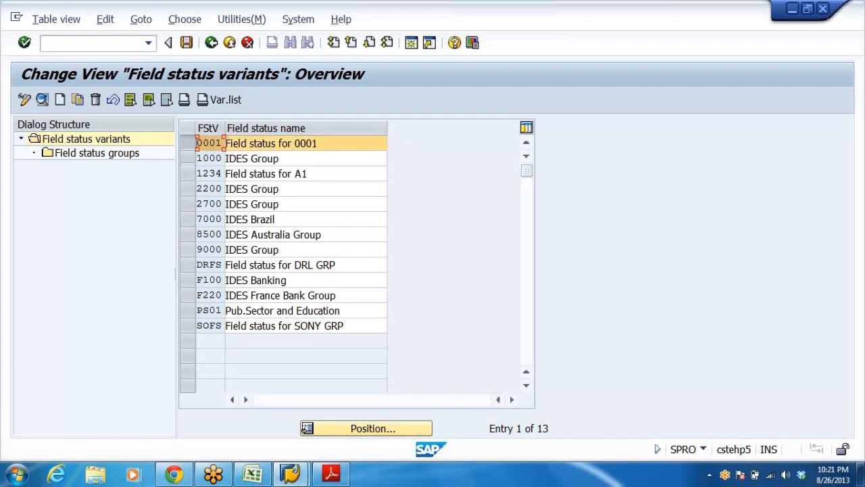
click(77, 101)
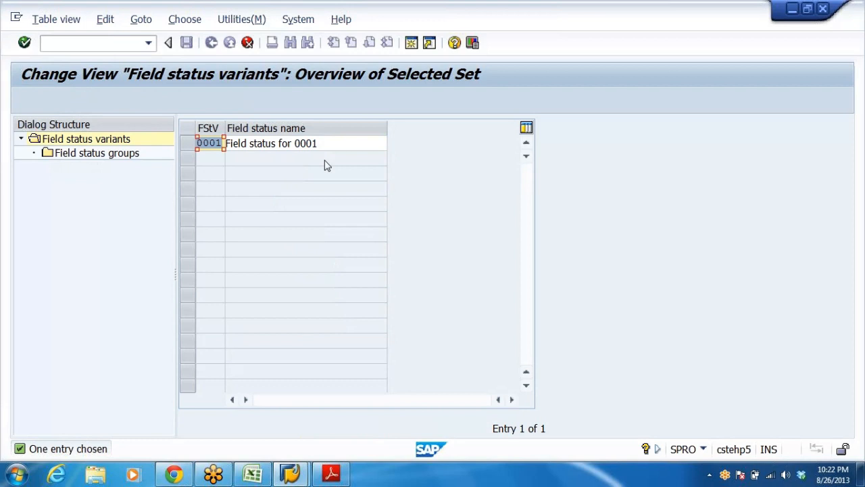
Give the copied variant the key DRLF and the name "Field status for DRL".
text(DRL)
text(F)
key(Tab)
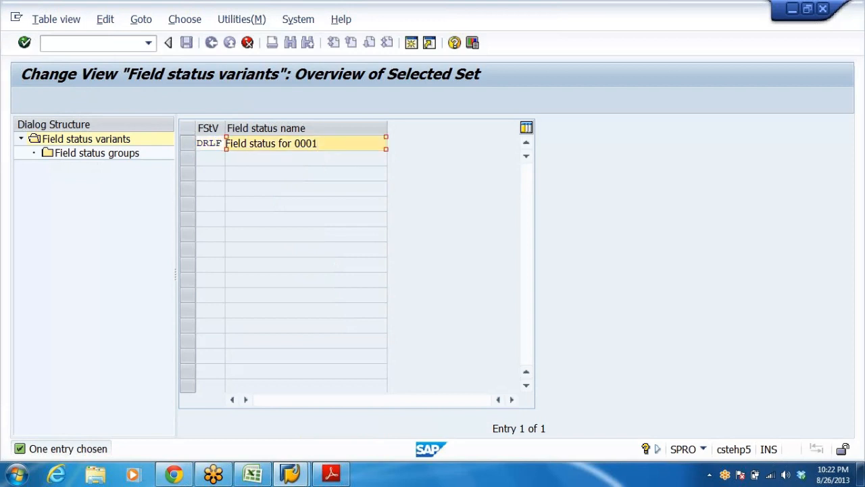
key(BackSpace)
key(BackSpace)
key(BackSpace)
key(BackSpace)
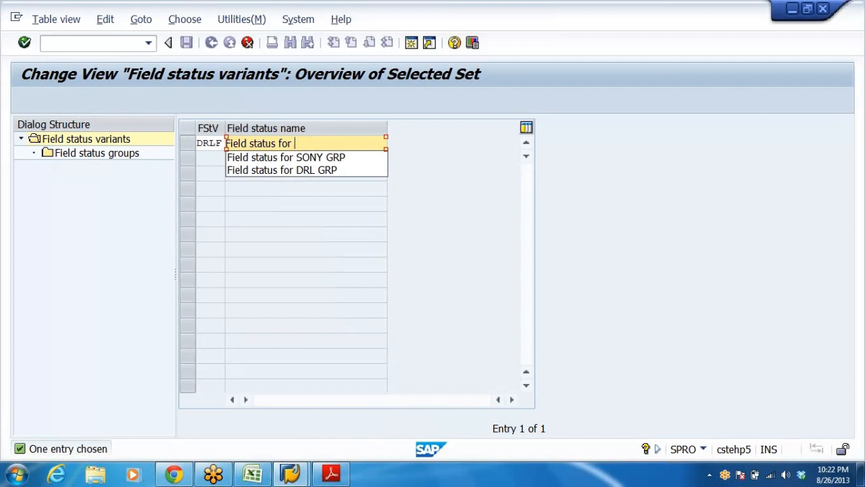
click(327, 171)
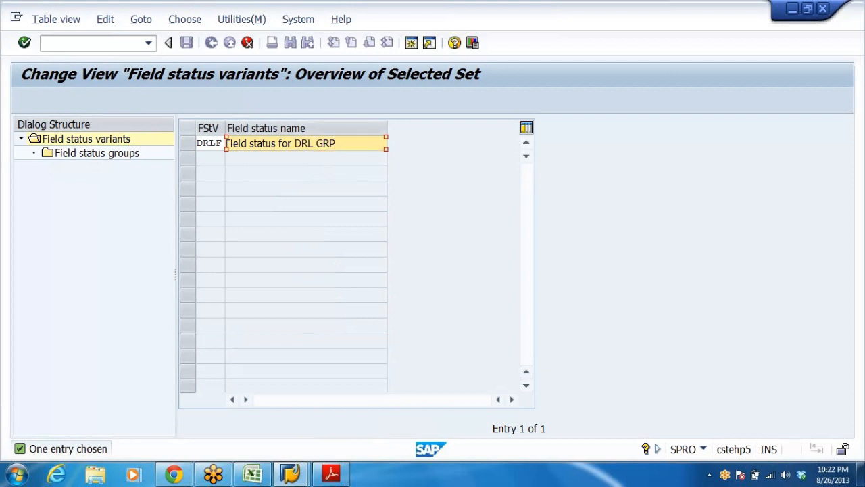
key(BackSpace)
key(BackSpace)
key(BackSpace)
key(BackSpace)
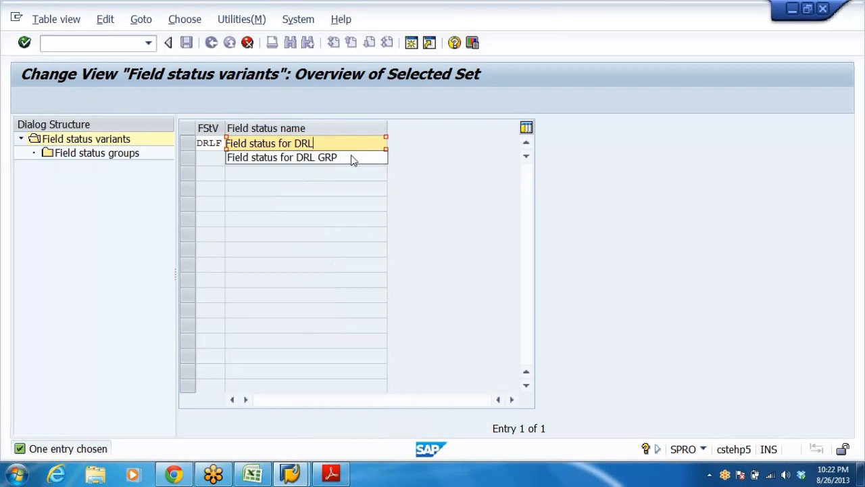
click(328, 214)
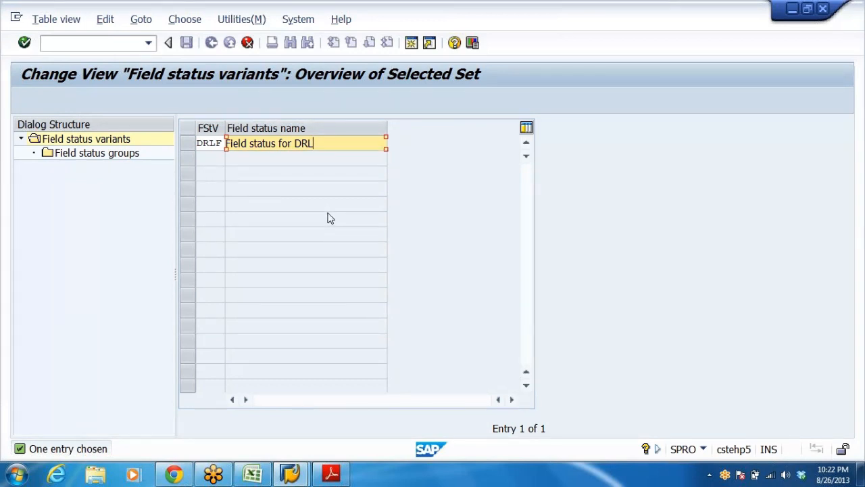
Confirm the variant copy, including all of its dependent entries.
key(Return)
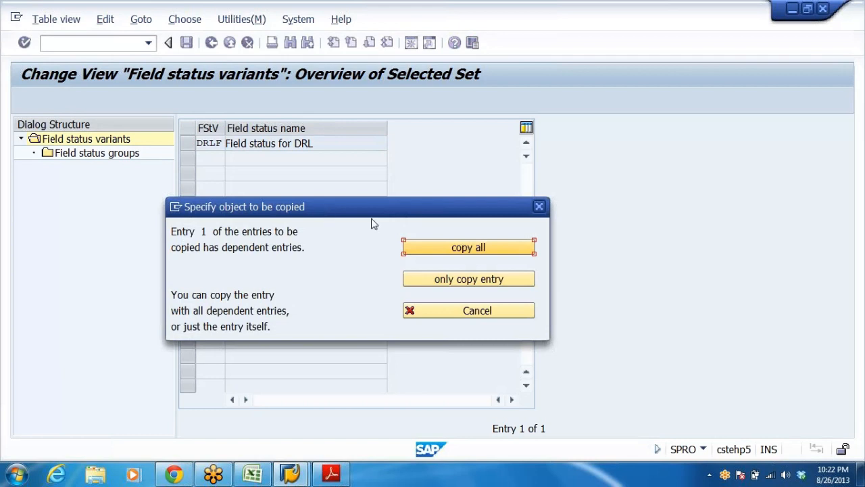
click(478, 248)
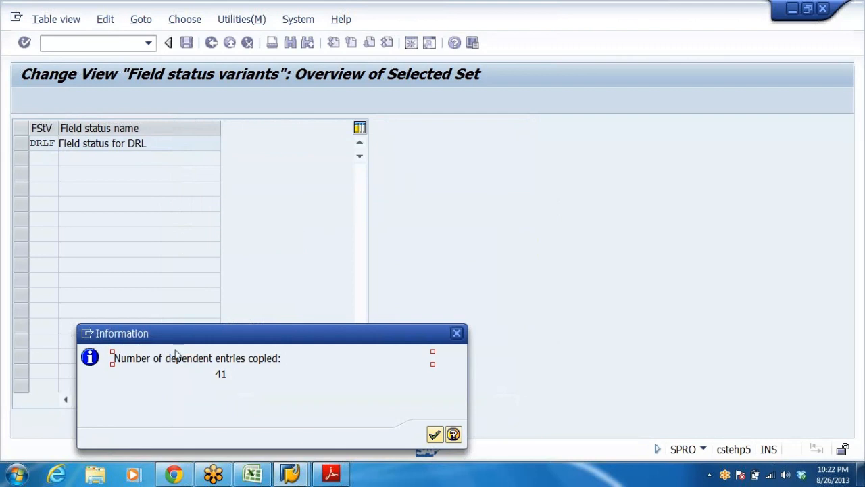
click(433, 435)
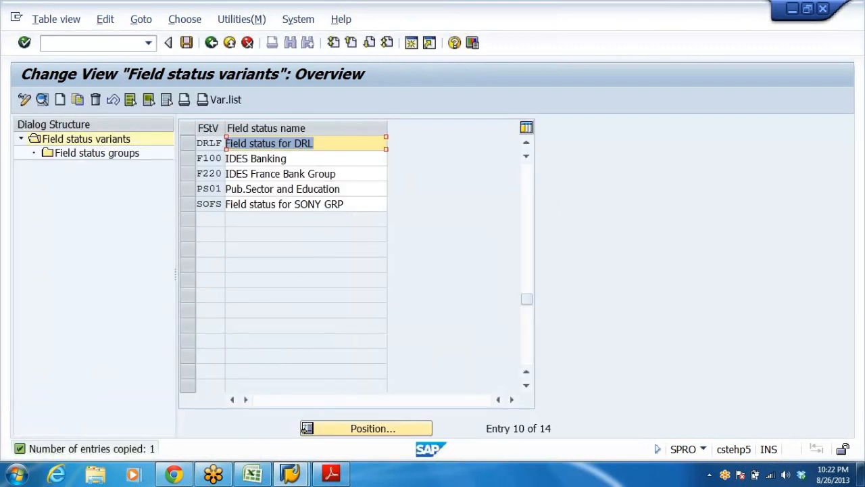
Select field status variant DRLF and open its field status groups.
click(203, 144)
key(Tab)
click(189, 150)
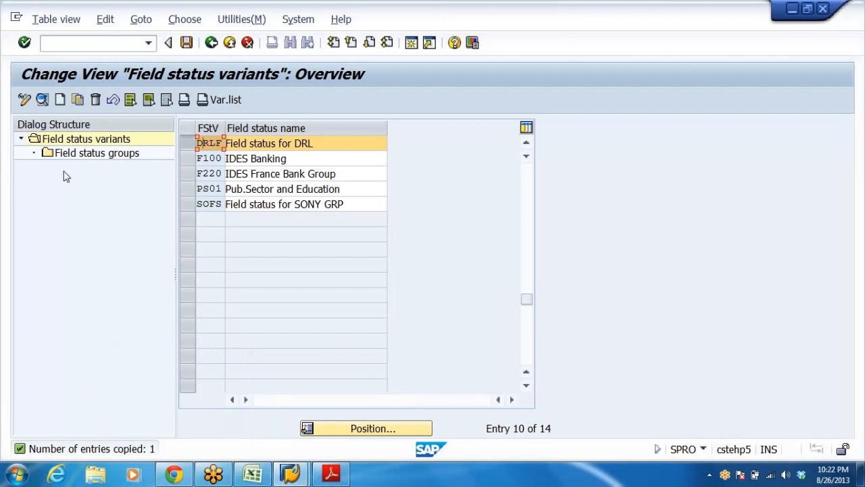
double_click(77, 153)
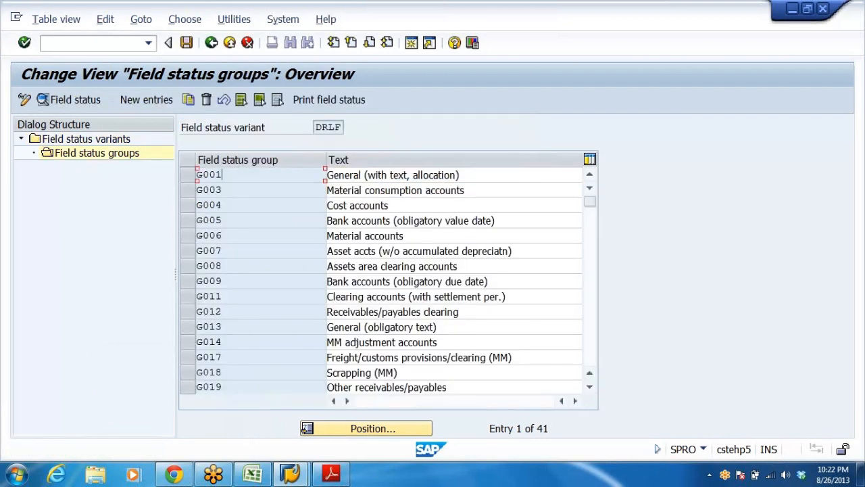
click(312, 127)
Open field status group G001 and make Text a required entry in its General data.
double_click(228, 179)
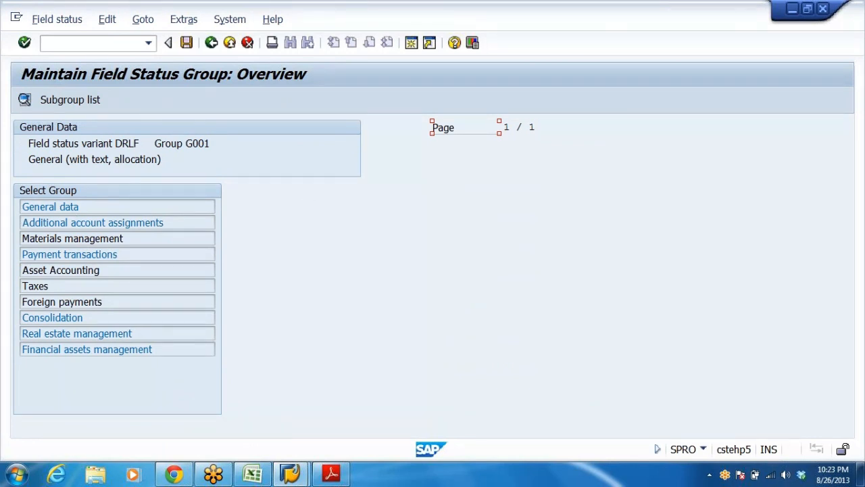
click(77, 207)
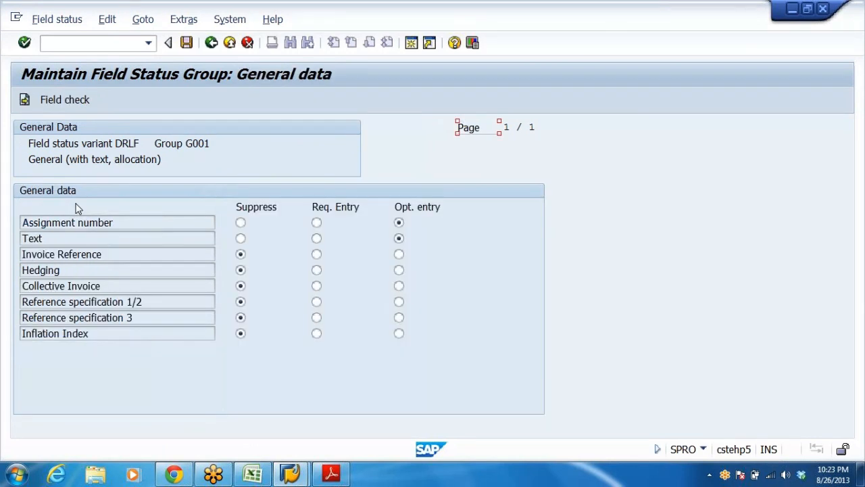
click(317, 239)
click(211, 44)
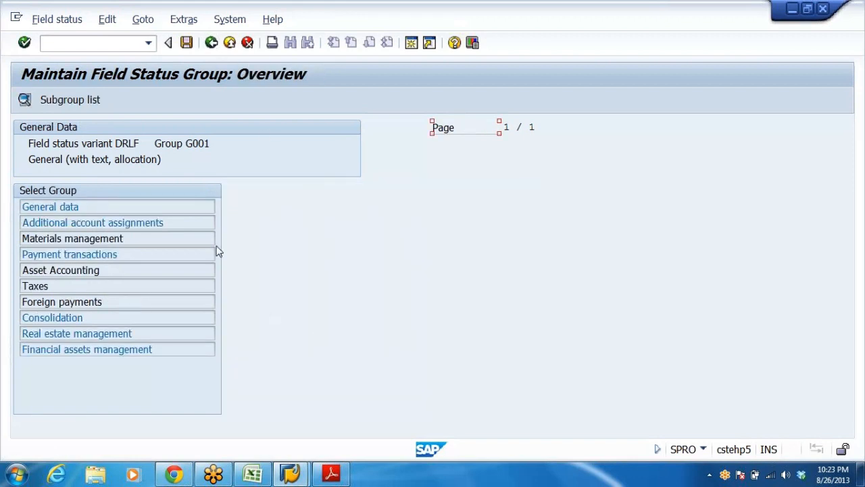
Make Business Area a required entry in G001's Additional account assignments and save the field status variant.
click(175, 227)
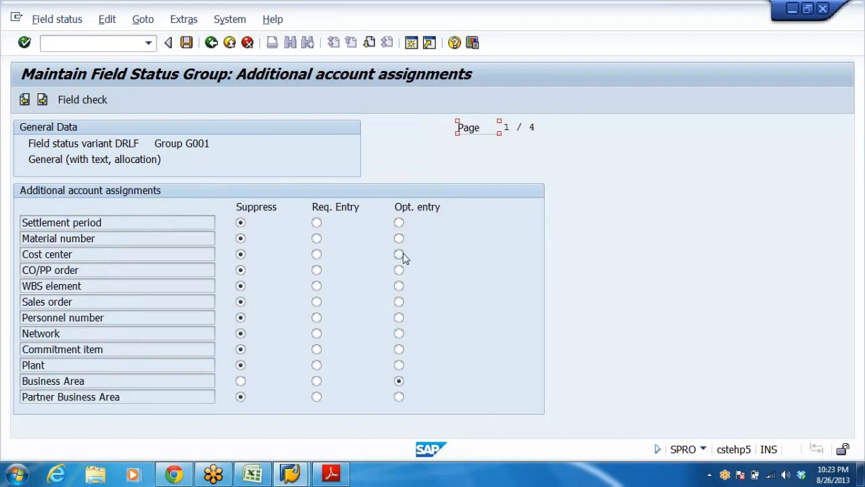
click(316, 381)
click(186, 43)
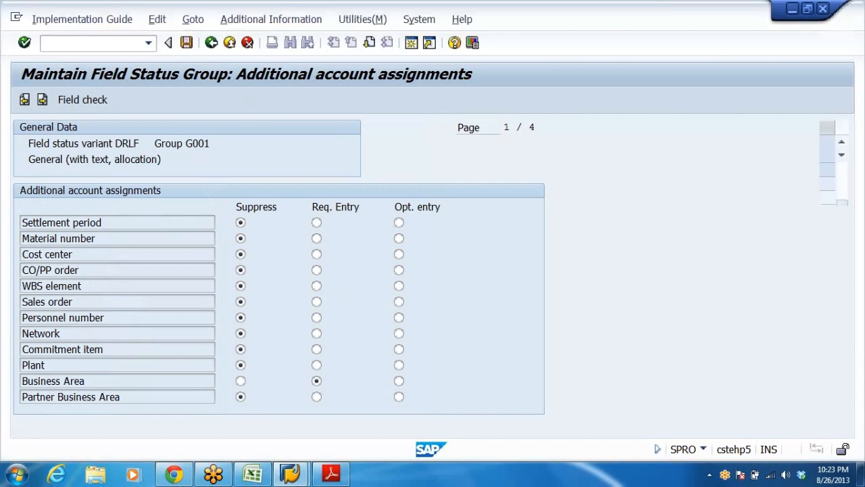
click(285, 261)
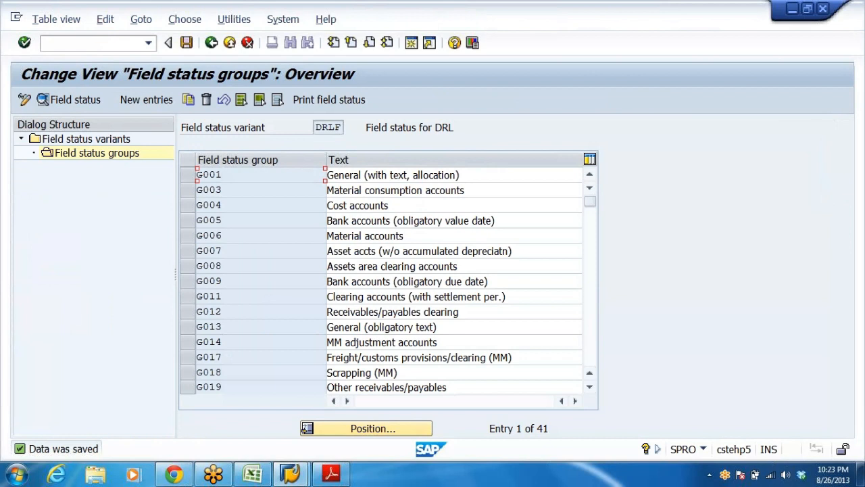
click(187, 42)
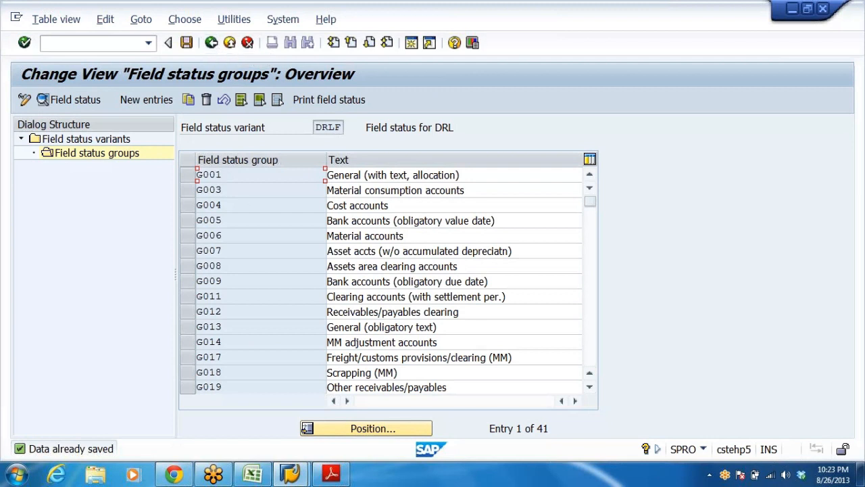
Look at group G001's overview again, return to the group list, and review the entries for G005 and G004.
double_click(234, 175)
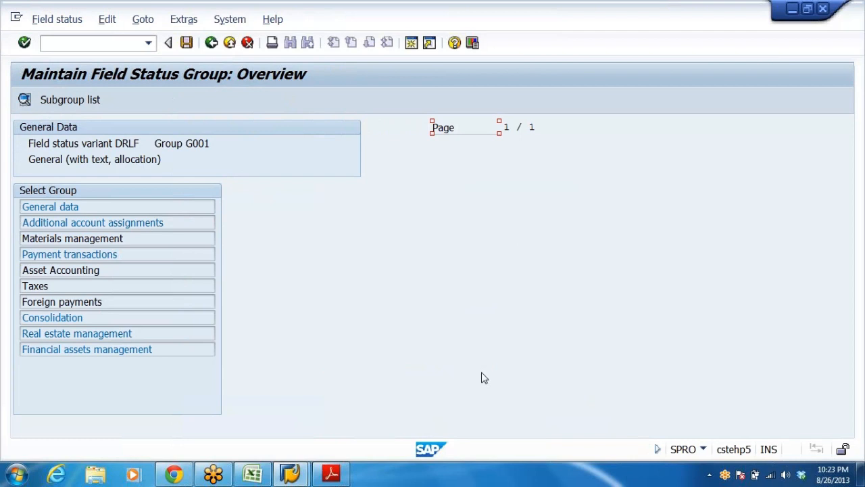
click(211, 43)
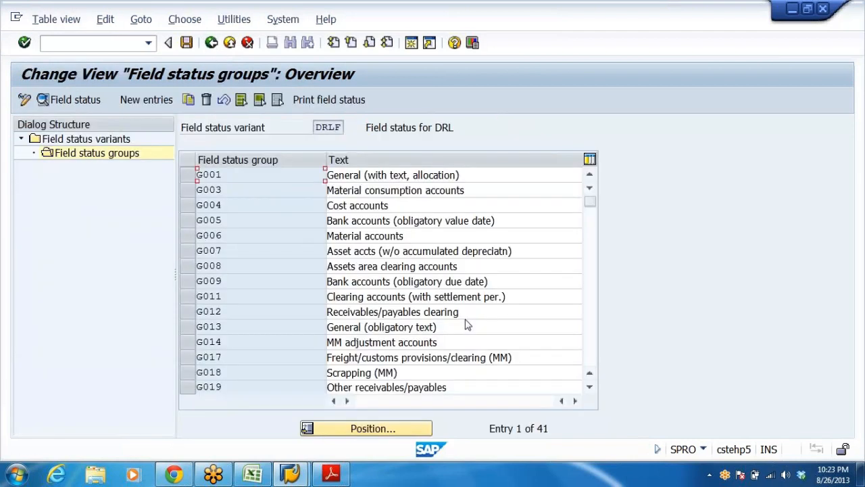
drag(224, 221, 116, 240)
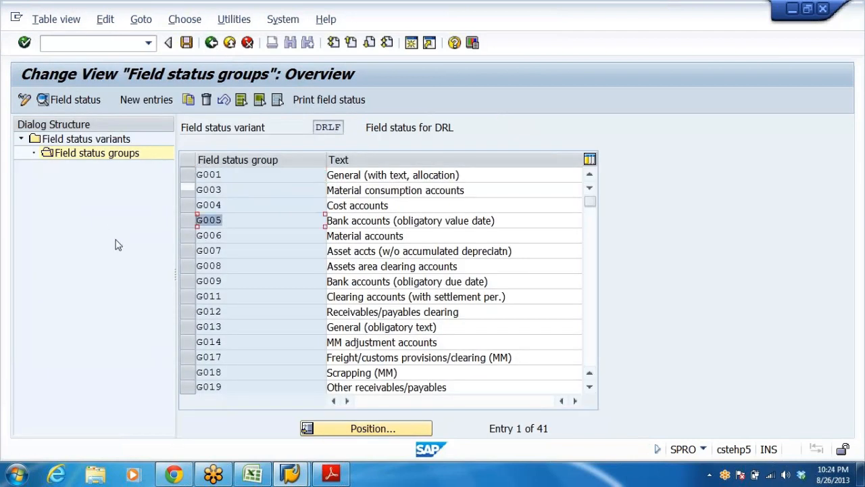
key(Tab)
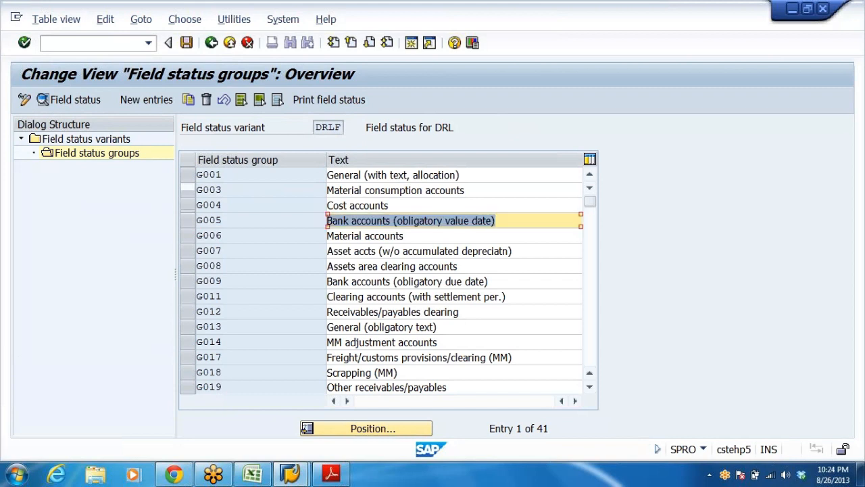
drag(221, 205, 173, 202)
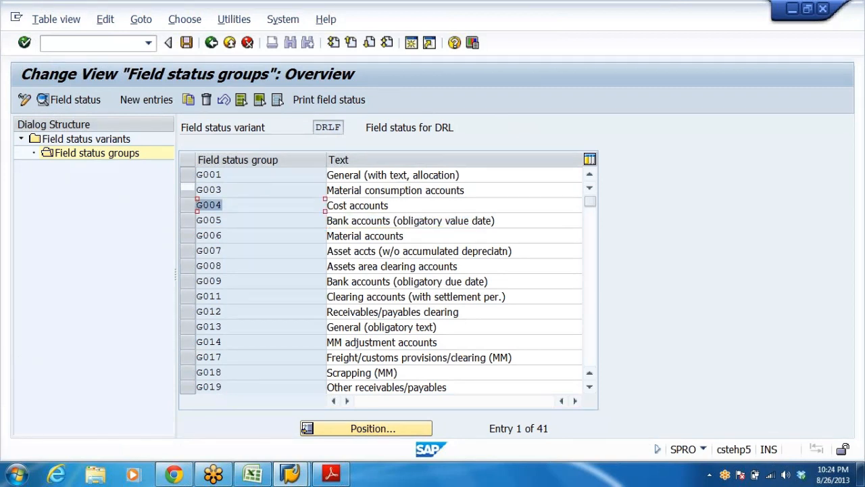
Look through the field status groups of variant DRLF, from material consumption accounts G003 to assets area clearing accounts G008.
key(Tab)
key(Up)
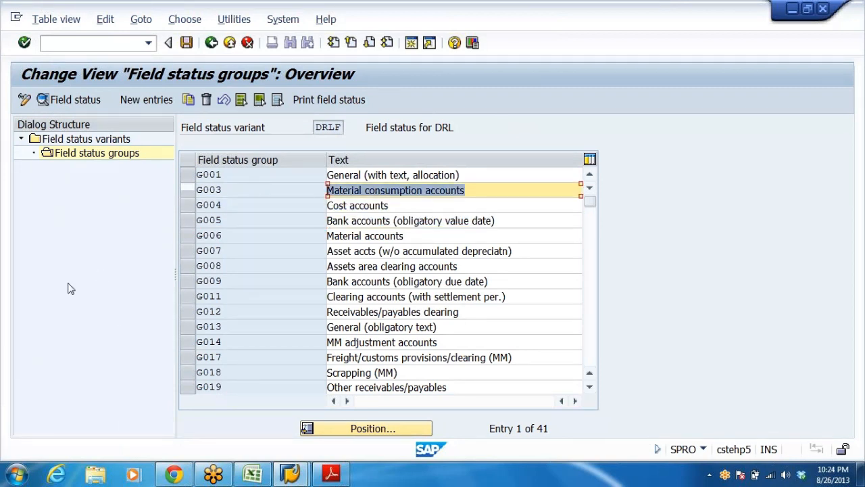
key(Down)
key(Down)
key(Down)
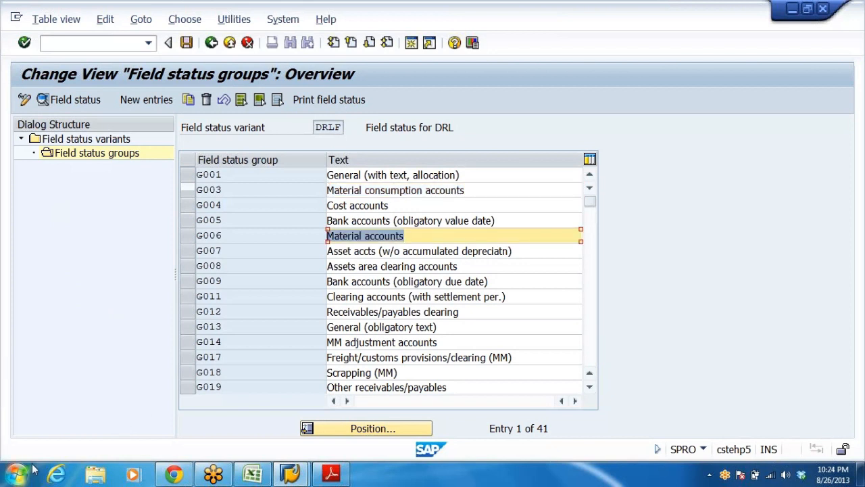
key(Down)
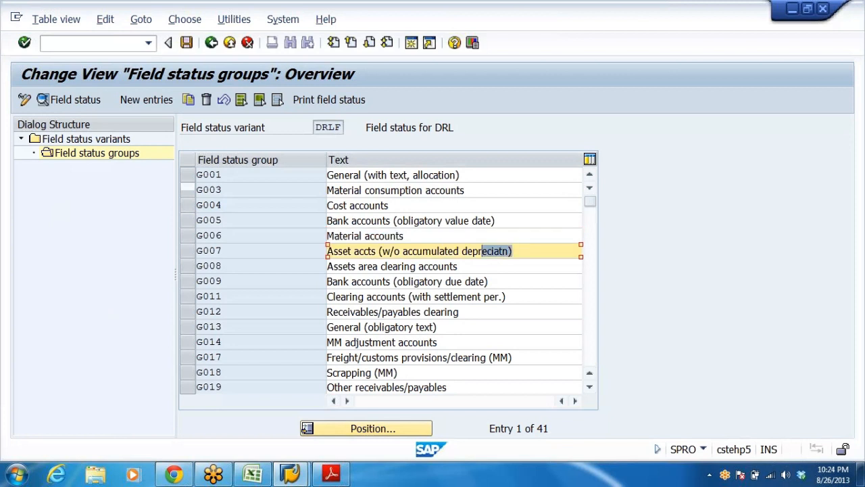
key(Down)
key(Left)
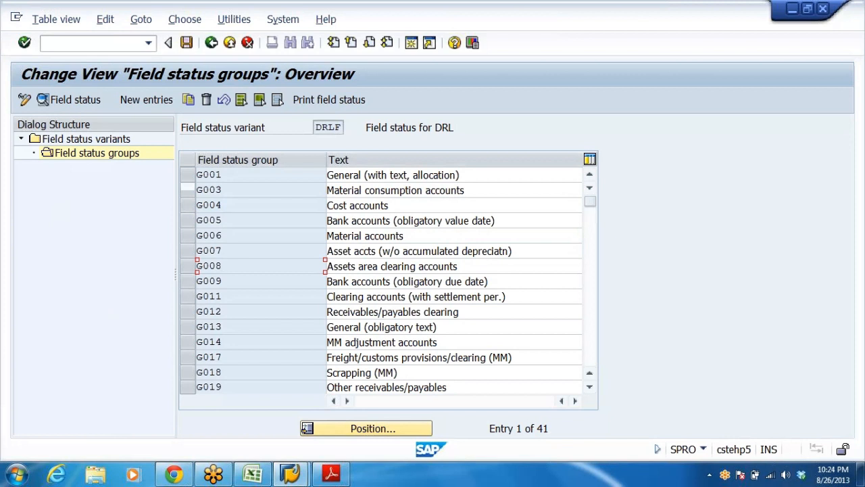
Examine the additional account assignment field settings of field status group G004 and return to the group overview.
double_click(227, 206)
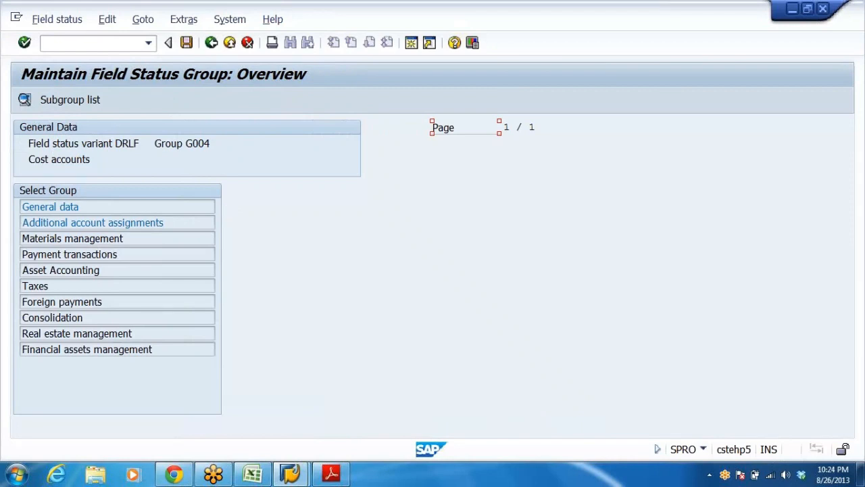
double_click(71, 224)
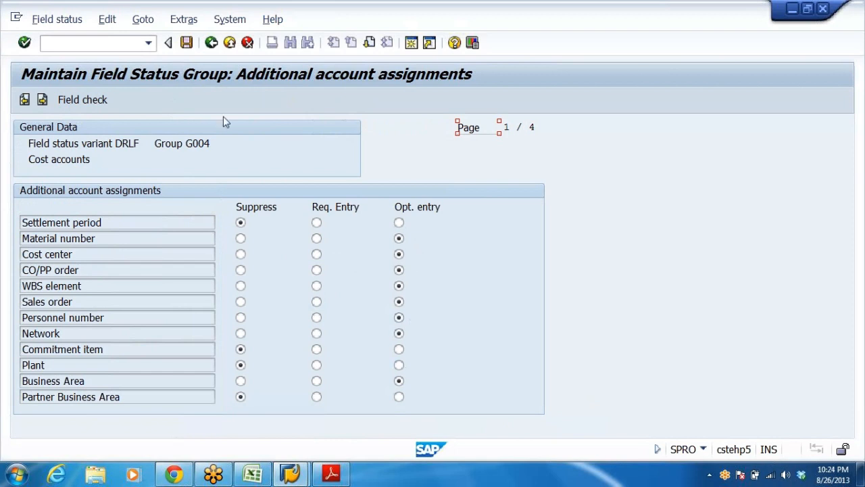
click(211, 43)
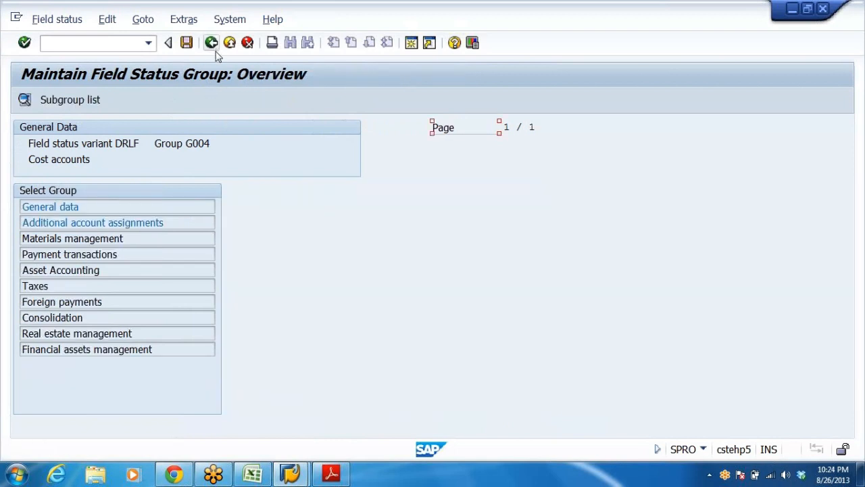
click(212, 44)
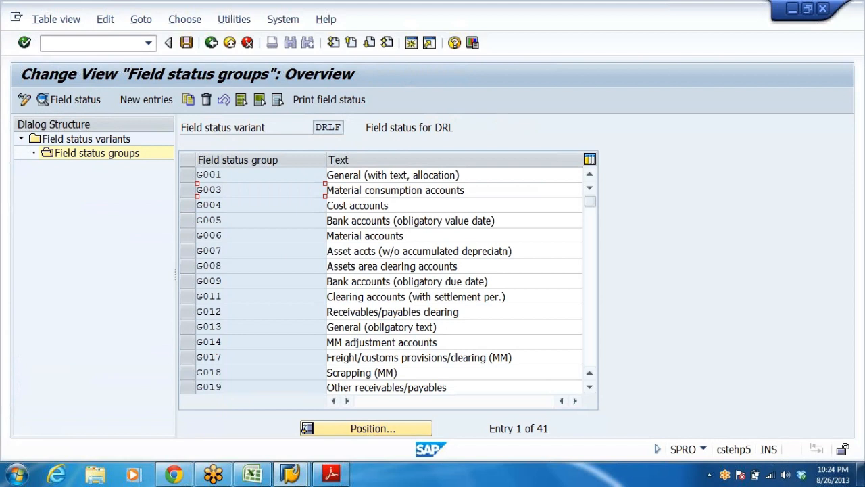
Leave the field status variant definition and open the Assign Company Code to Field Status Variants activity.
click(184, 44)
click(211, 42)
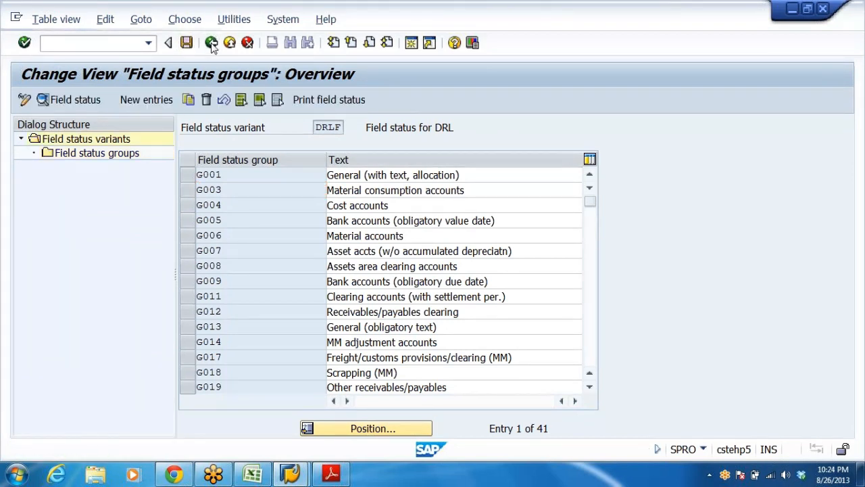
click(211, 42)
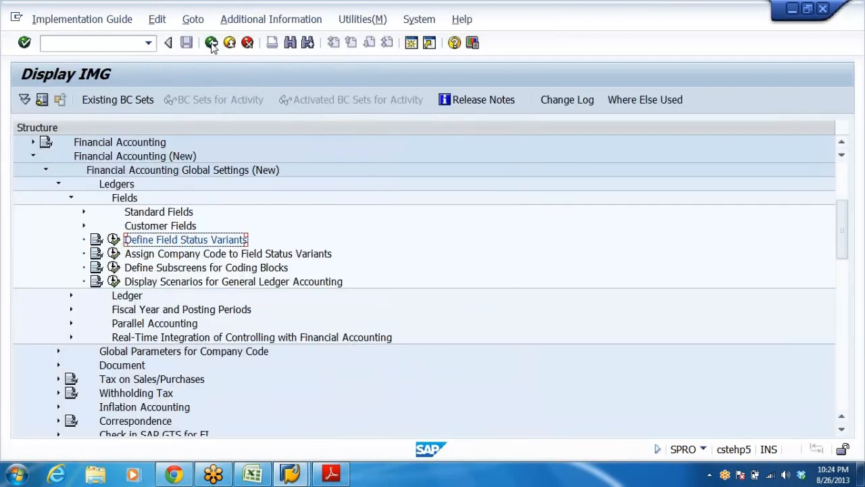
click(197, 257)
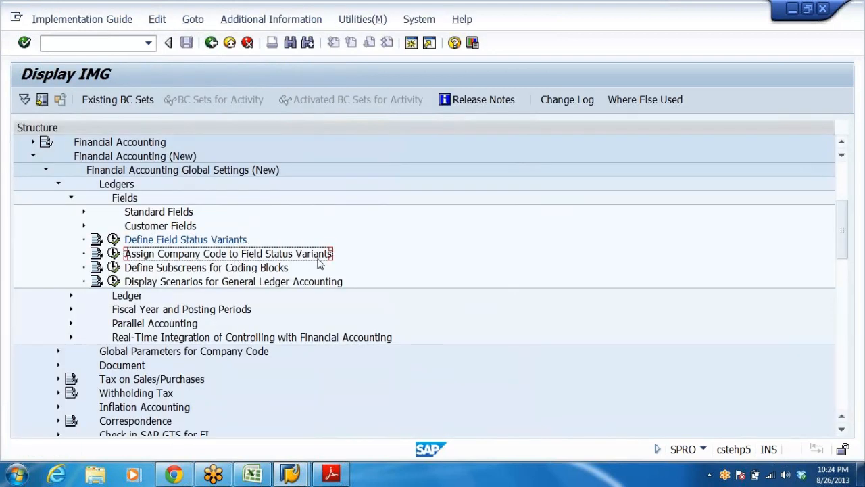
click(114, 254)
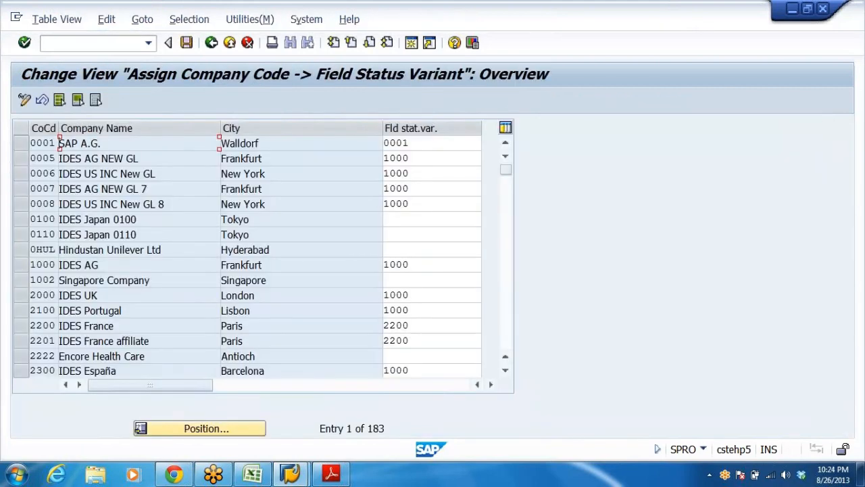
Position the company code assignment list at company code DRL.
click(200, 429)
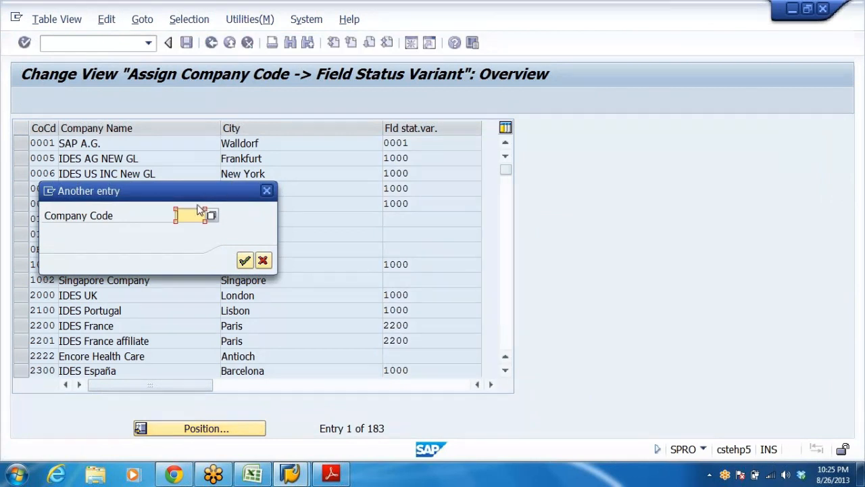
text(D)
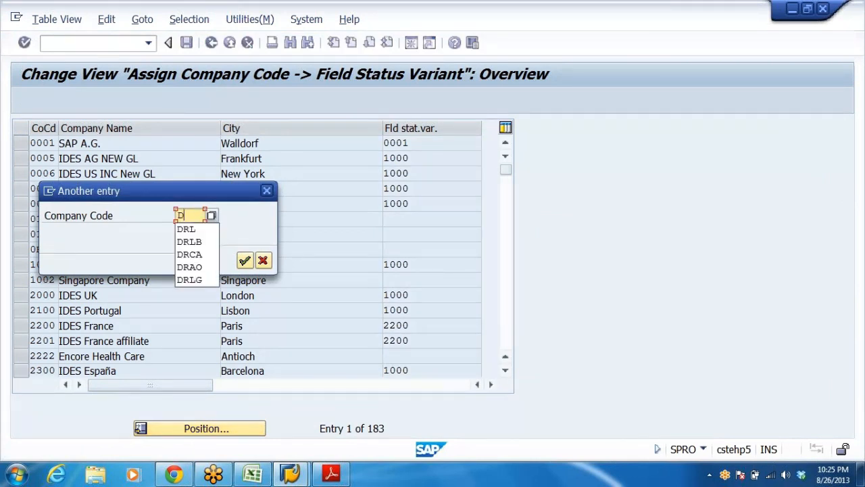
click(189, 229)
key(Return)
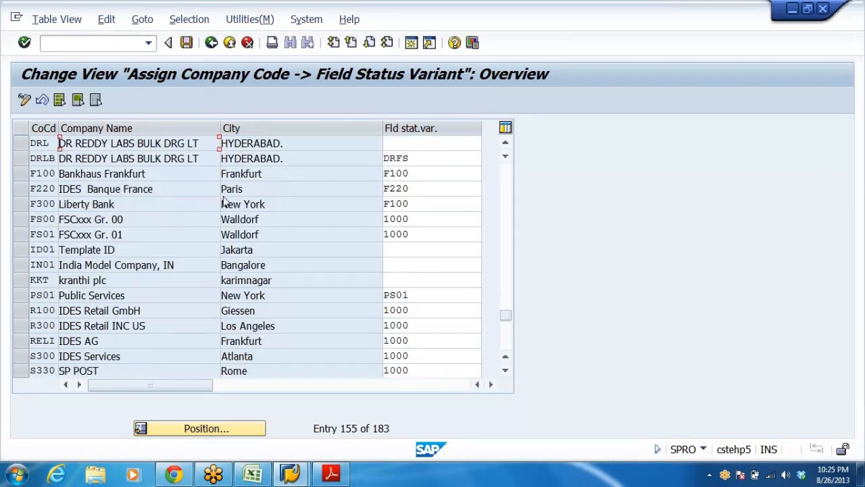
Assign field status variant DRLF to company code DRL, save it under the DRL COMP CODE SETTINGS customizing request, and return to the IMG.
key(Tab)
text(DRLF)
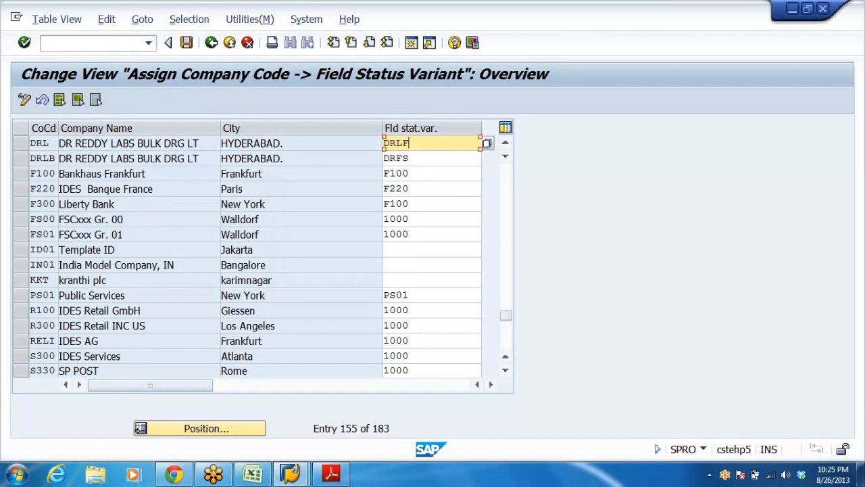
click(186, 43)
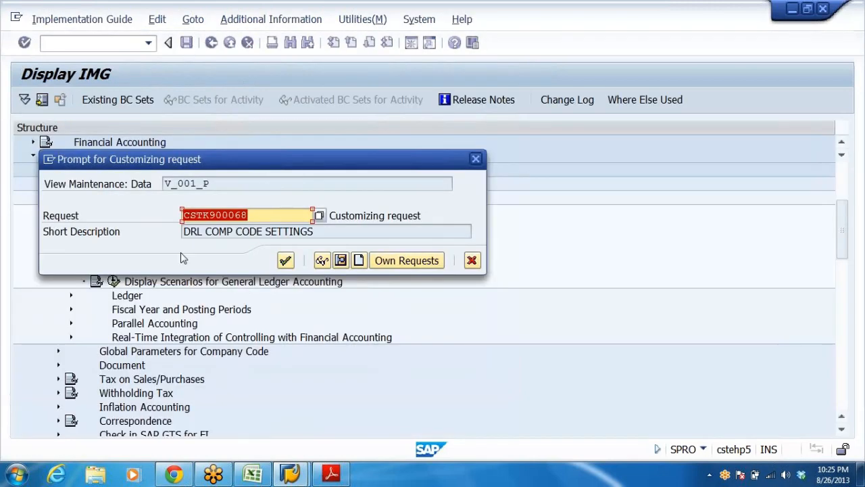
click(286, 261)
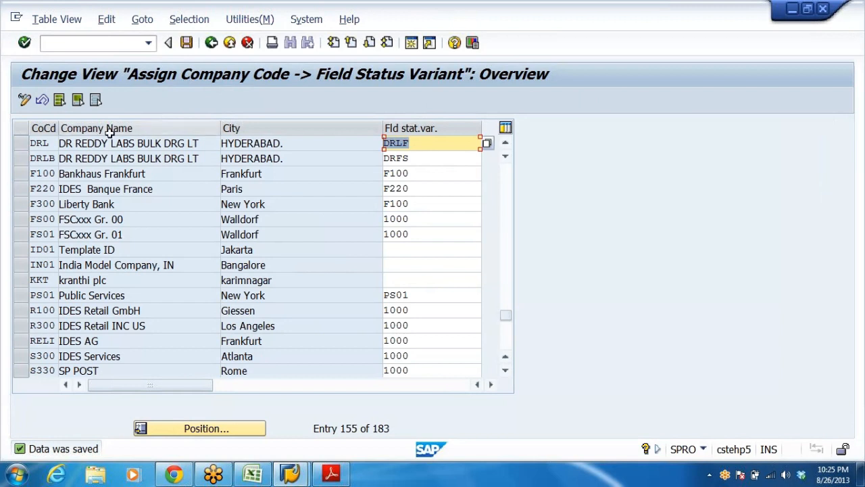
click(40, 143)
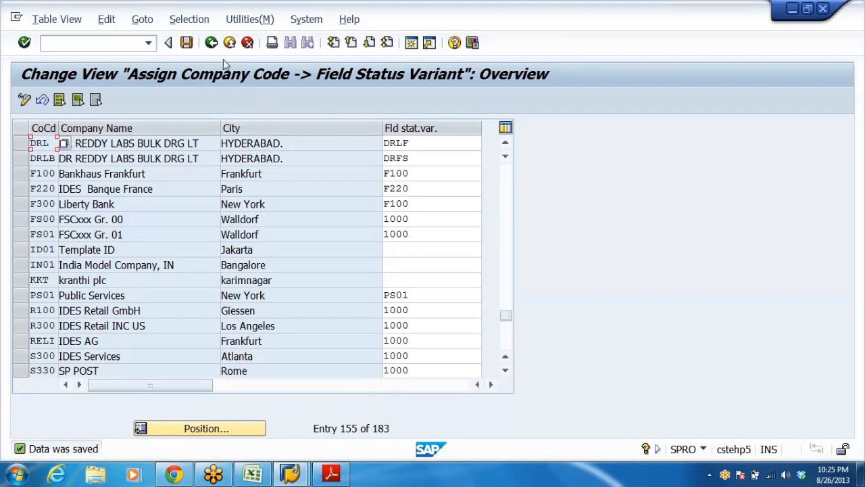
click(211, 42)
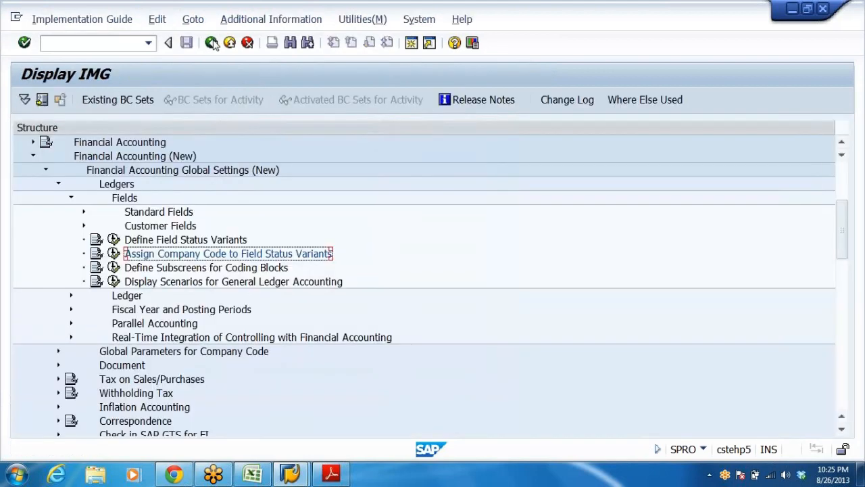
Switch to the DRL_GRP workbook in Excel and review configuration item 15 and item 16, Define Document Types and No. Ranges.
click(252, 473)
scroll(238, 392, down, 3)
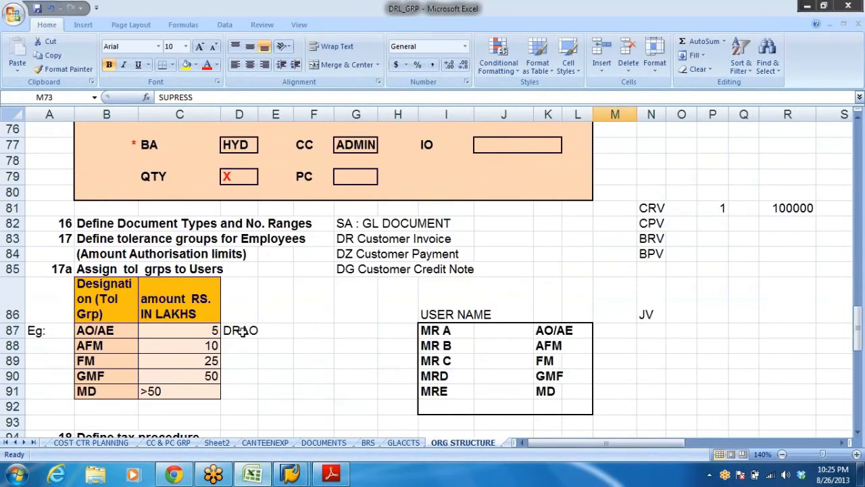
scroll(240, 330, up, 3)
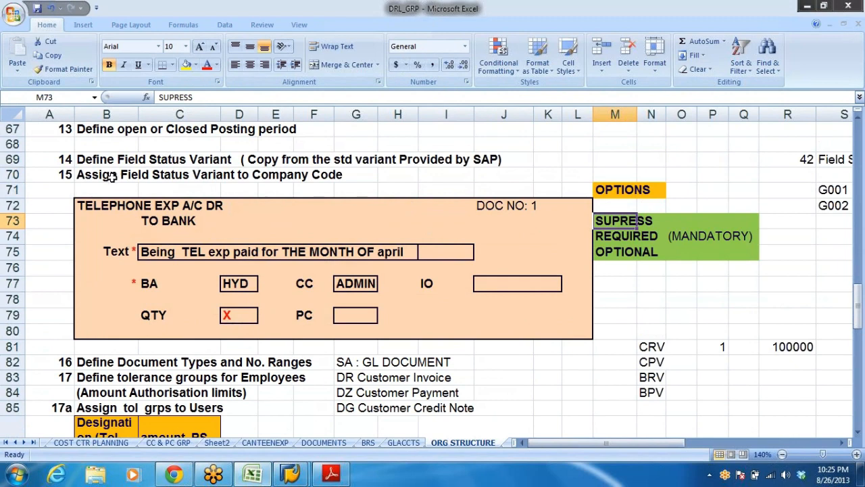
click(267, 176)
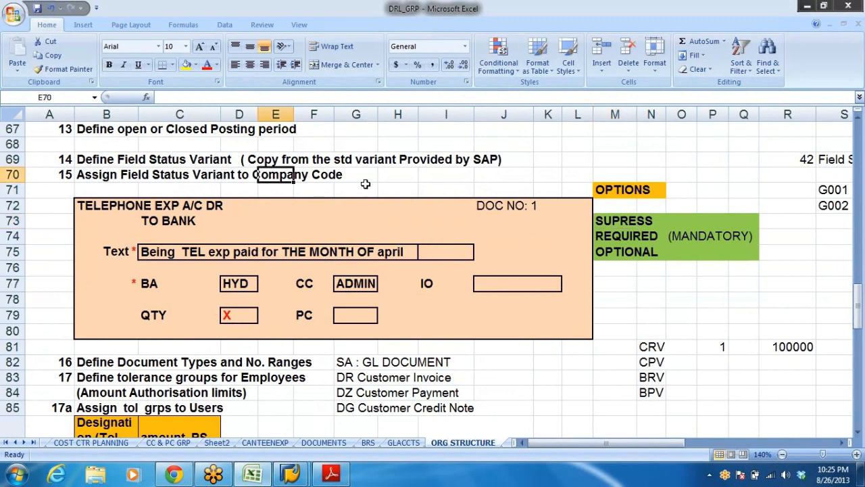
scroll(369, 192, down, 3)
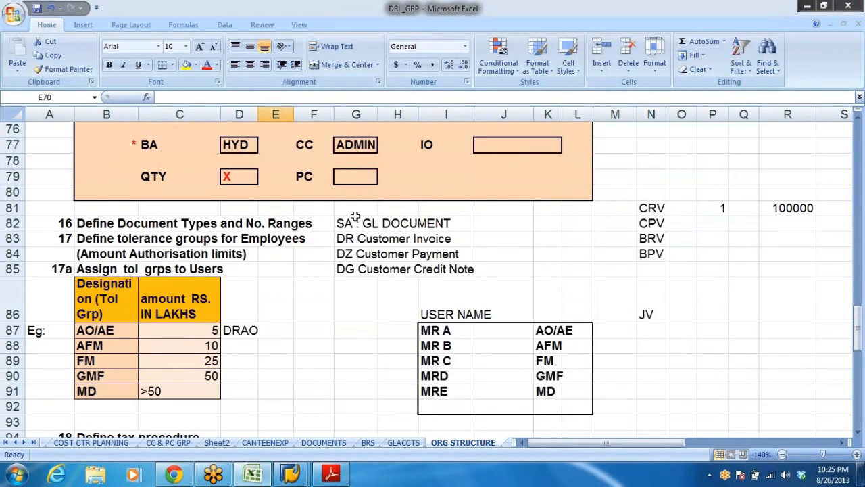
click(122, 217)
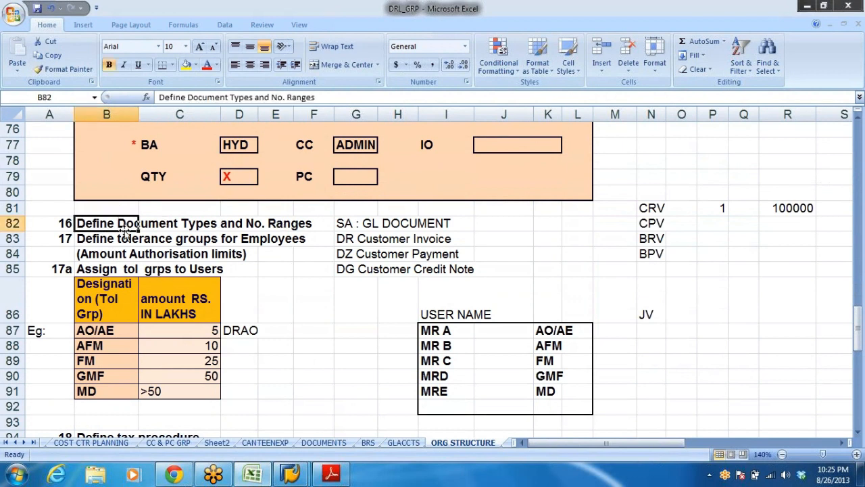
drag(84, 225, 427, 234)
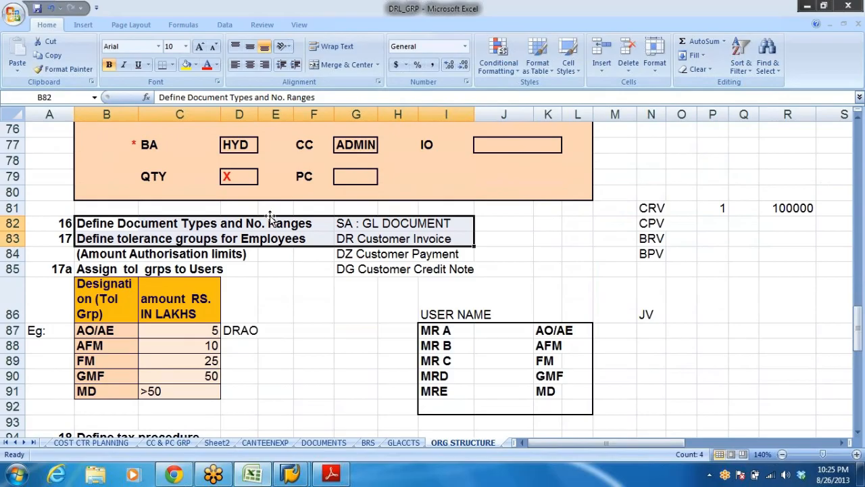
Switch to the SAP GL guide in Adobe Reader and read Step 16 on document types and number ranges, including its note on standard documents.
key(alt+Tab)
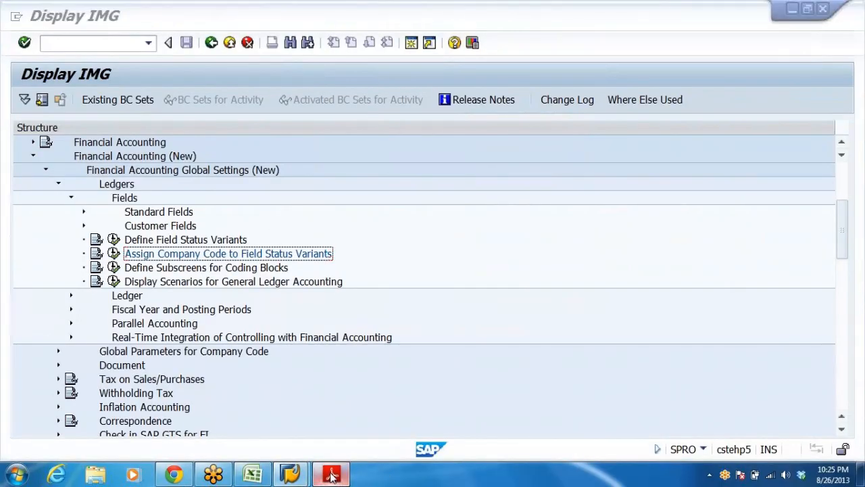
click(332, 473)
scroll(274, 286, down, 20)
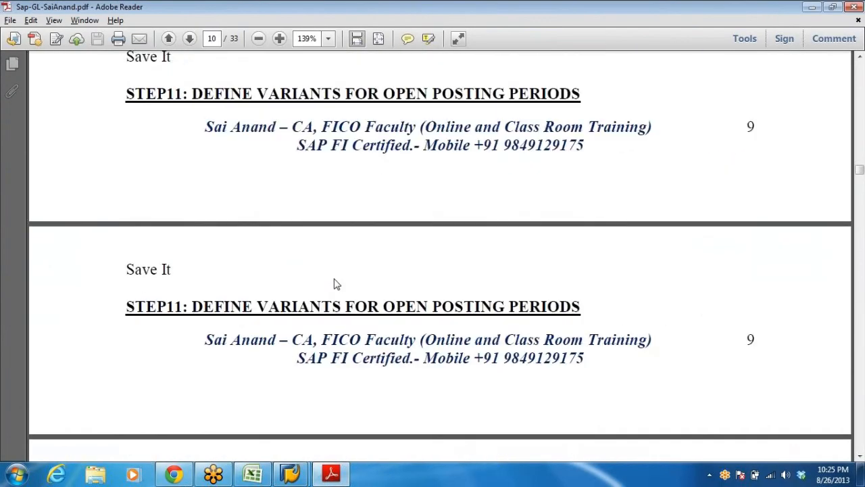
scroll(425, 250, down, 20)
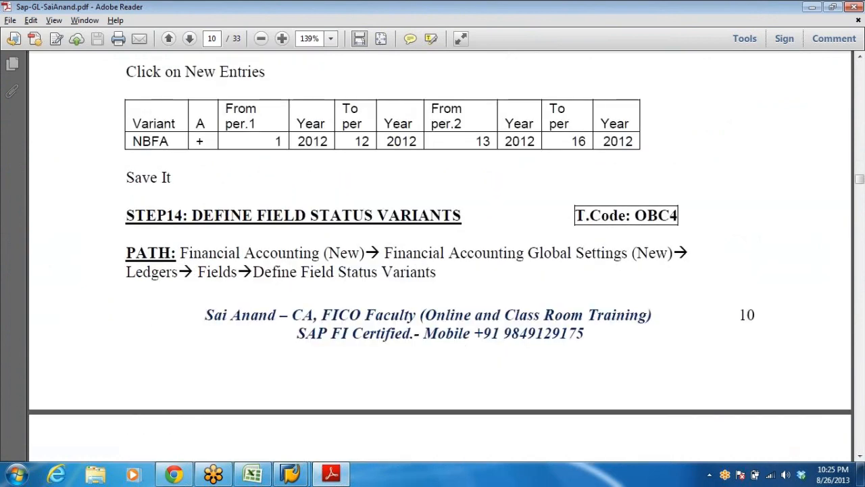
scroll(439, 256, down, 10)
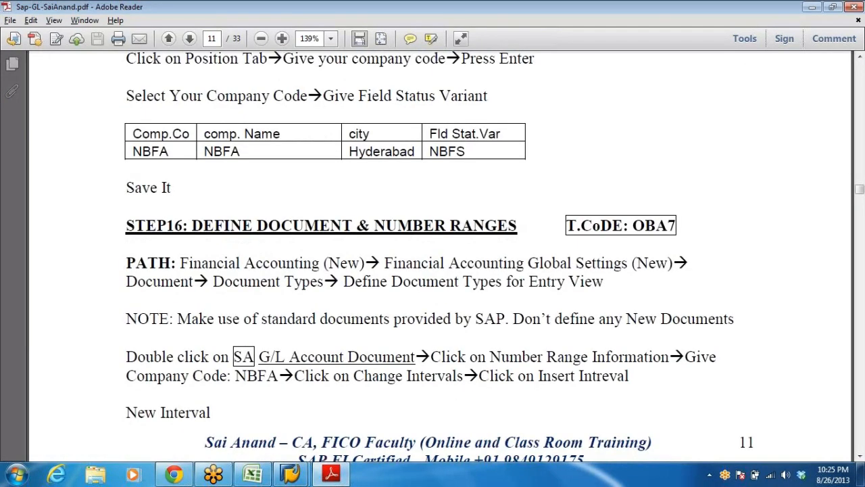
scroll(439, 257, down, 4)
scroll(439, 257, up, 4)
scroll(439, 257, down, 3)
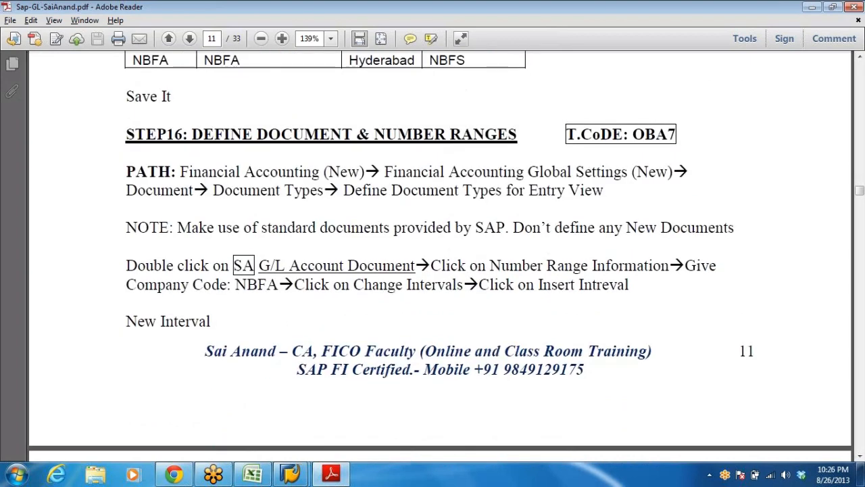
drag(126, 227, 734, 227)
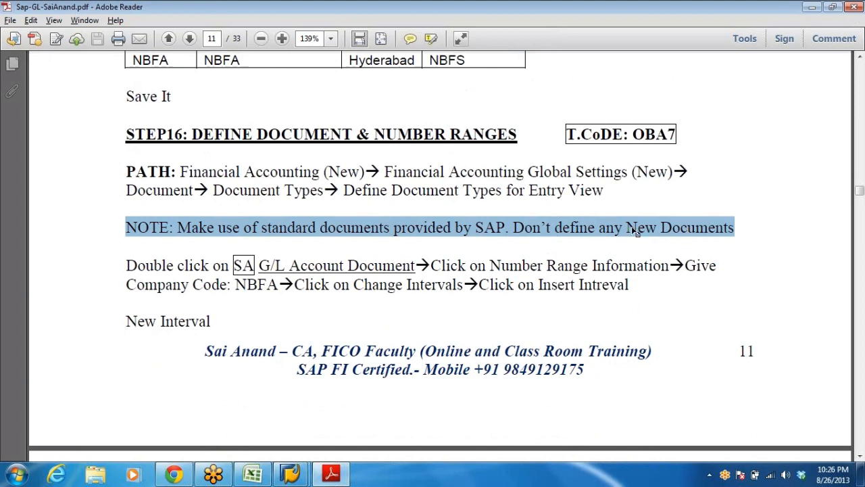
Switch back to SAP and collapse the Fields, Ledgers and Financial Accounting Global Settings (New) nodes in the IMG structure.
key(alt+Tab)
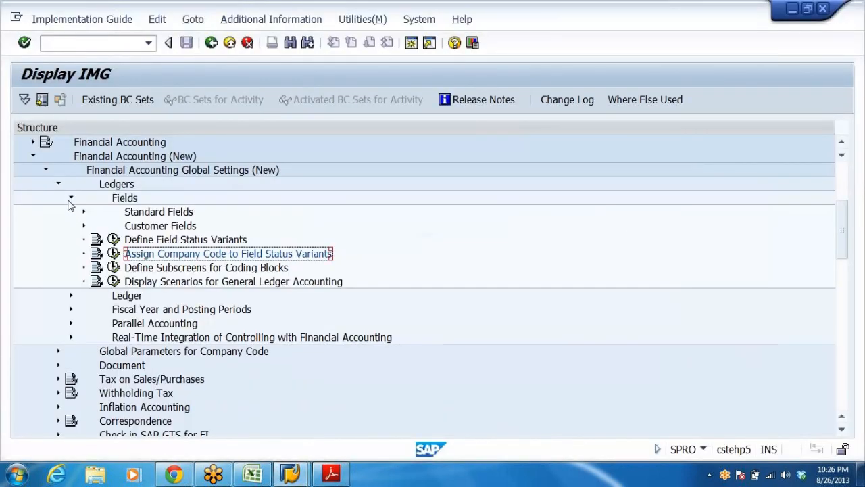
click(70, 198)
click(58, 183)
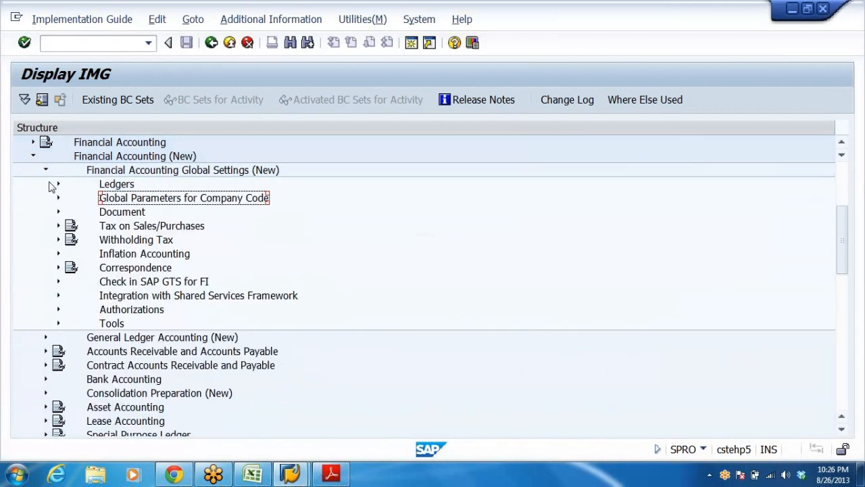
click(45, 170)
click(147, 174)
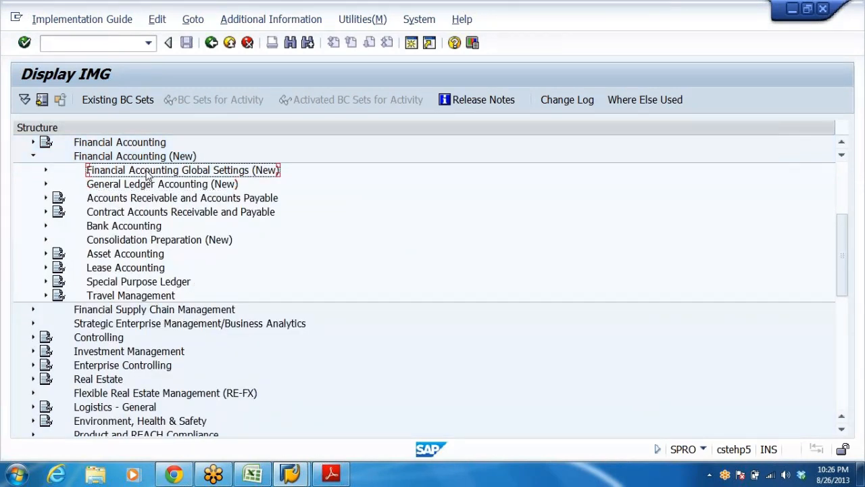
Expand Financial Accounting Global Settings (New) and display the IMG Activity keys as additional information in the structure.
double_click(147, 174)
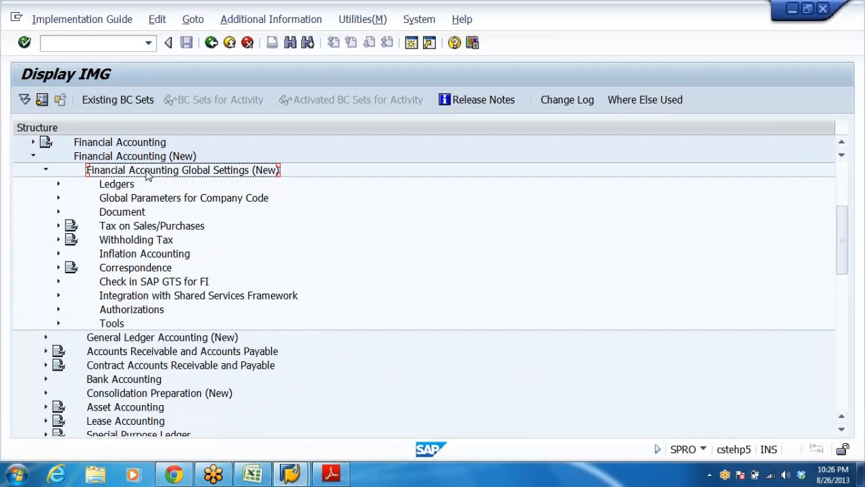
key(Down)
key(Down)
key(Down)
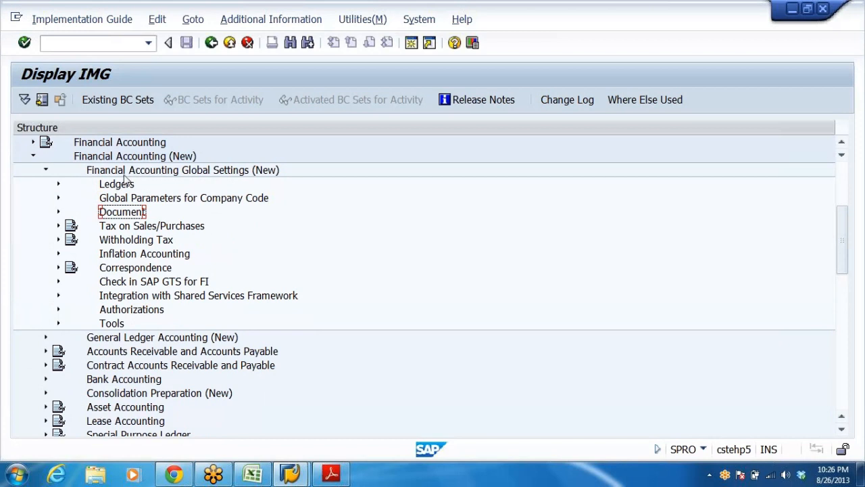
click(276, 21)
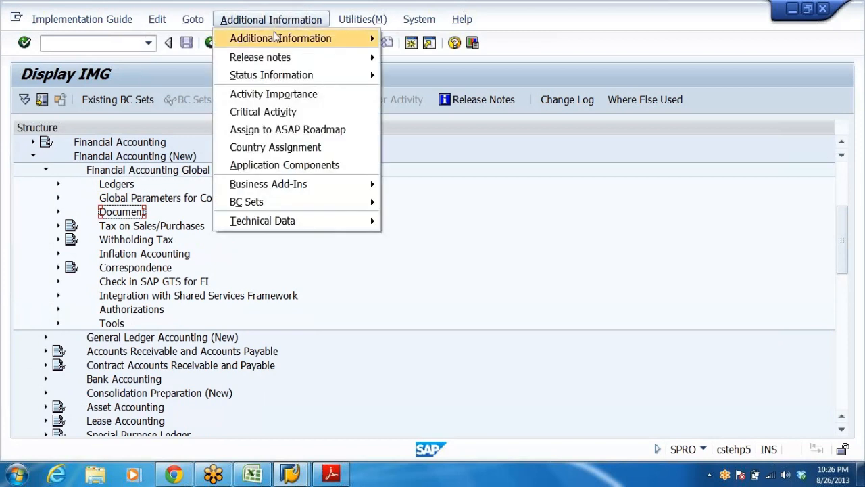
mouse_move(315, 38)
mouse_move(443, 62)
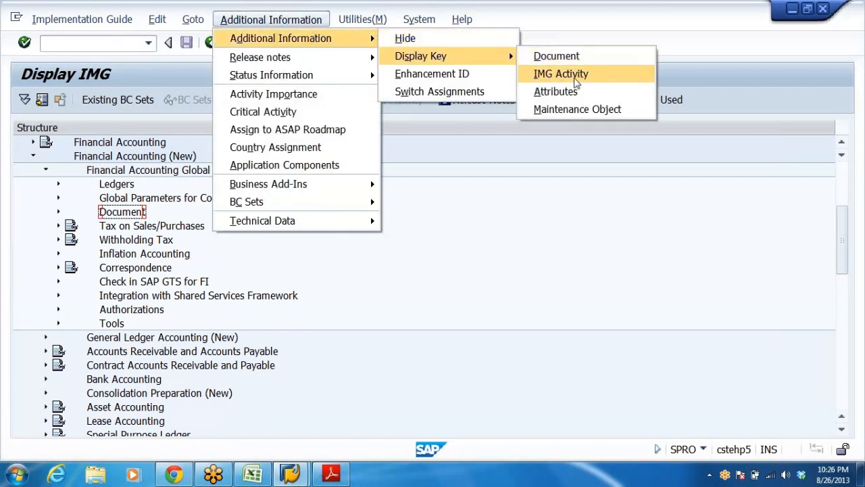
click(571, 75)
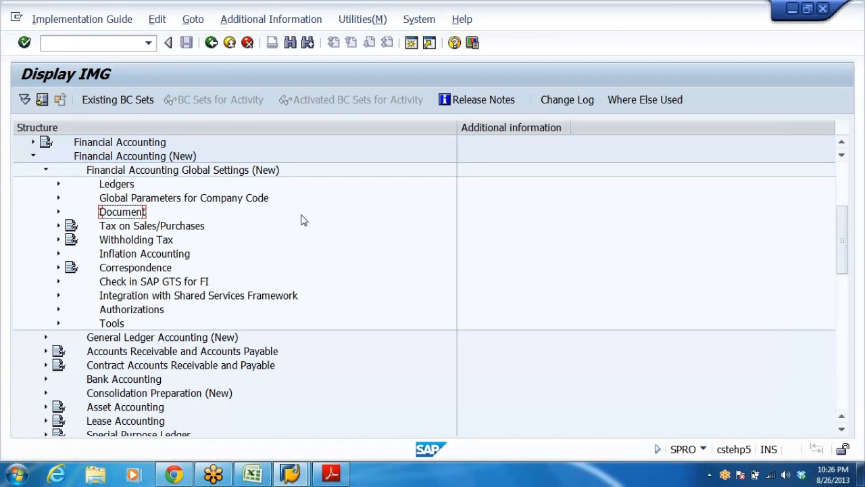
Expand Document and Document Types in the IMG, open Define Document Types for Entry View, and browse the listed types.
click(185, 201)
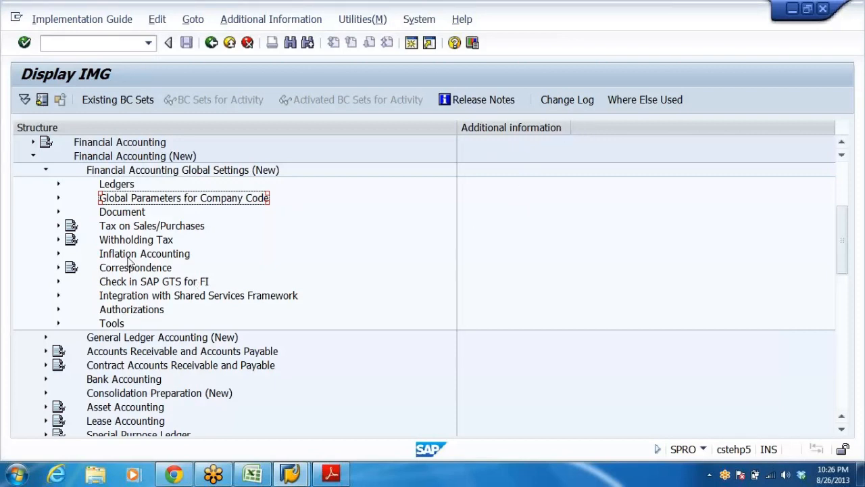
click(117, 215)
double_click(116, 217)
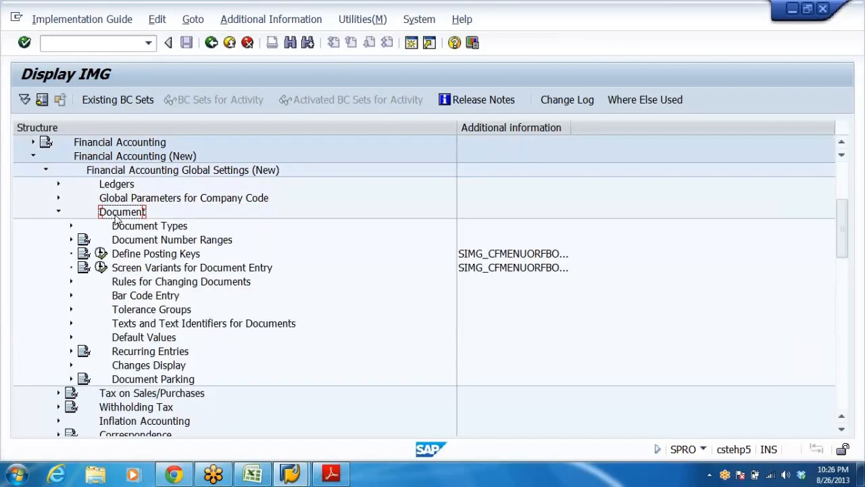
double_click(116, 225)
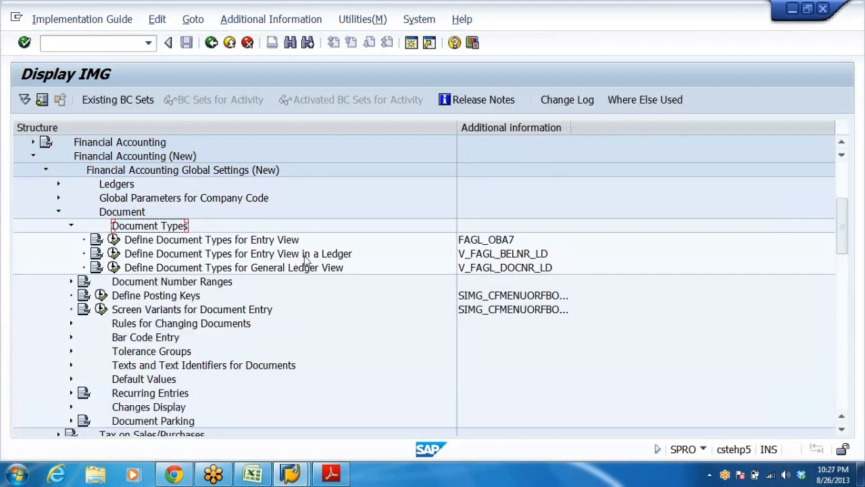
click(504, 241)
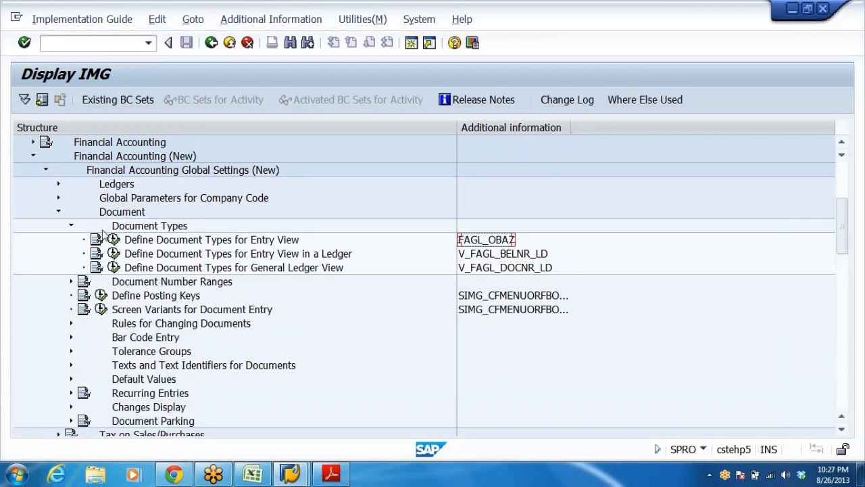
click(194, 246)
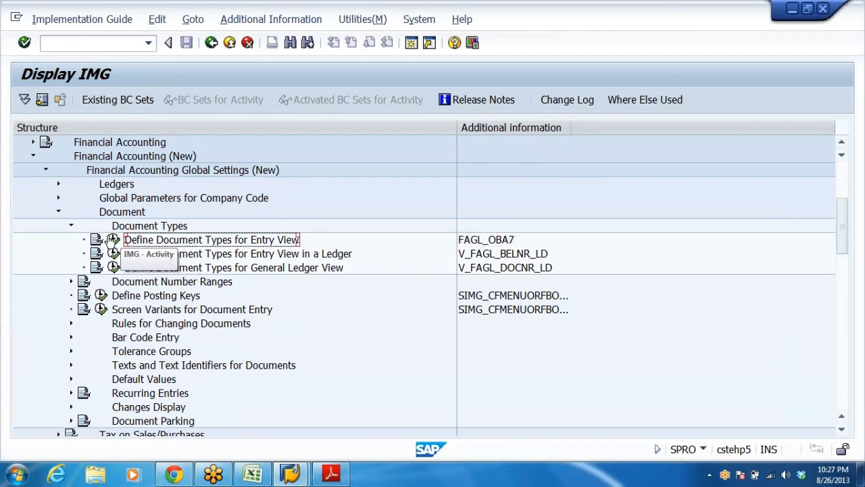
click(114, 239)
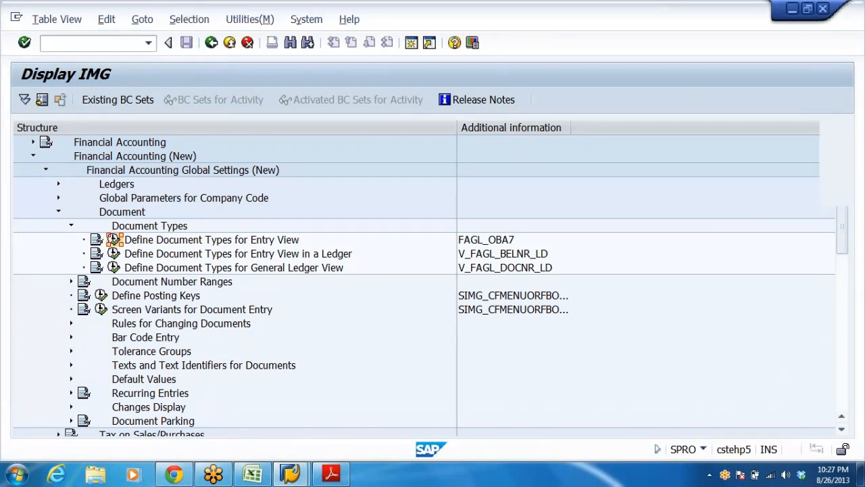
double_click(65, 248)
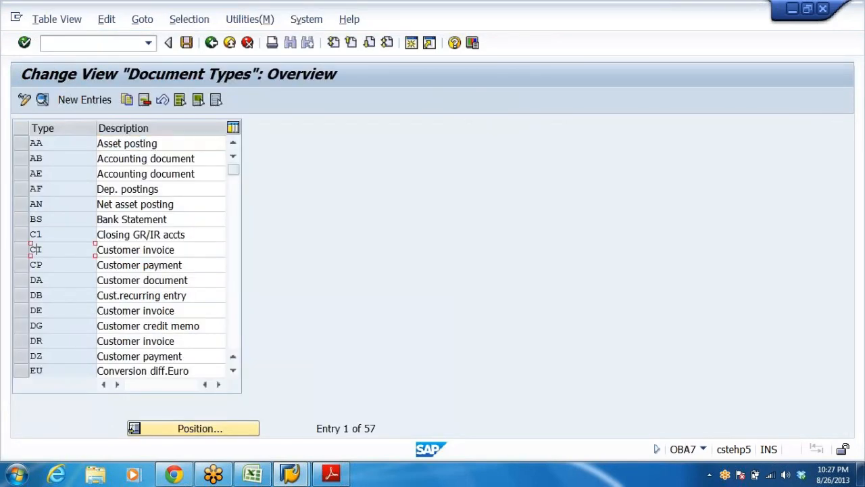
scroll(66, 251, down, 2)
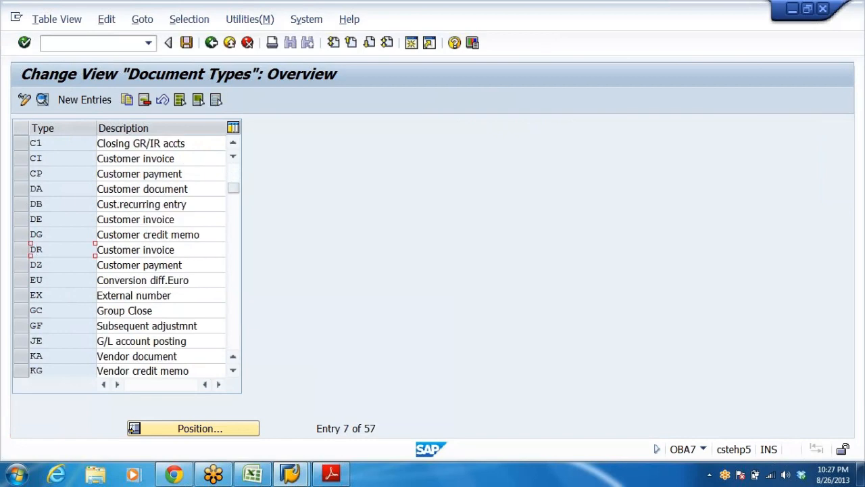
Switch to the DRL_GRP workbook in Excel and review the SA, DR, DZ and DG document types listed beside item 16.
click(252, 473)
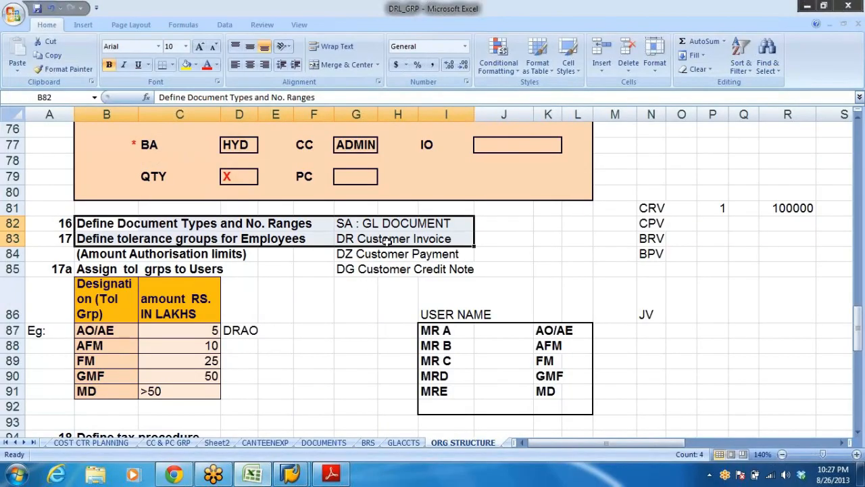
click(338, 223)
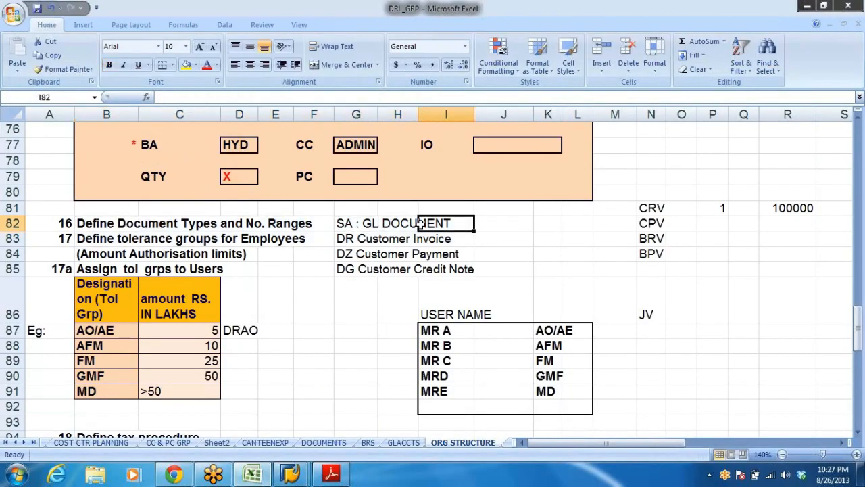
click(351, 241)
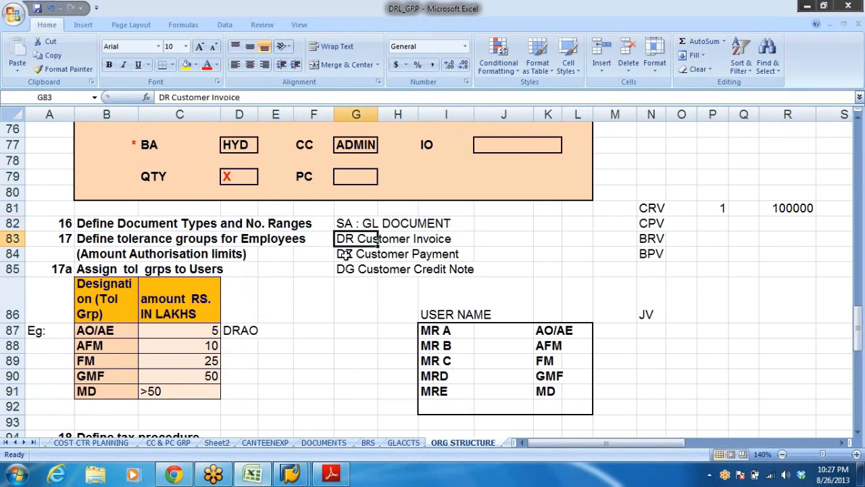
click(344, 254)
click(349, 282)
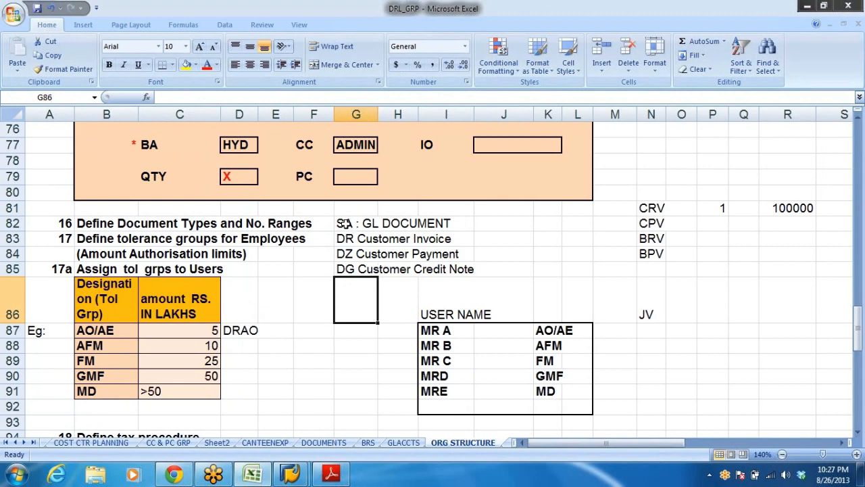
click(345, 225)
Switch back to SAP, find document type SA, G/L account document, in the overview, and open its details.
key(alt+Tab)
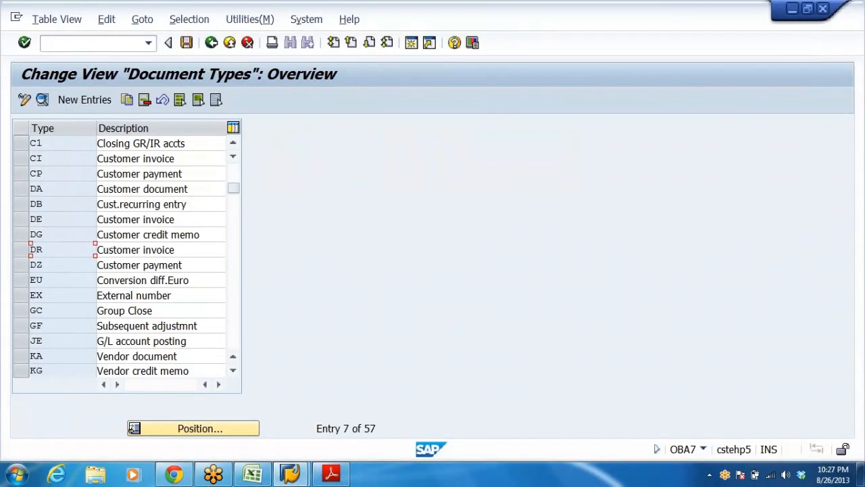
click(59, 281)
scroll(58, 281, down, 1)
scroll(58, 281, down, 4)
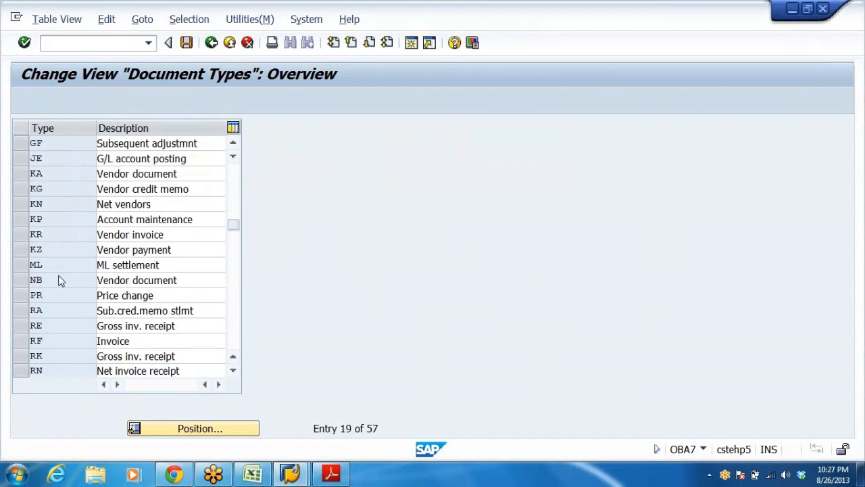
scroll(59, 281, down, 1)
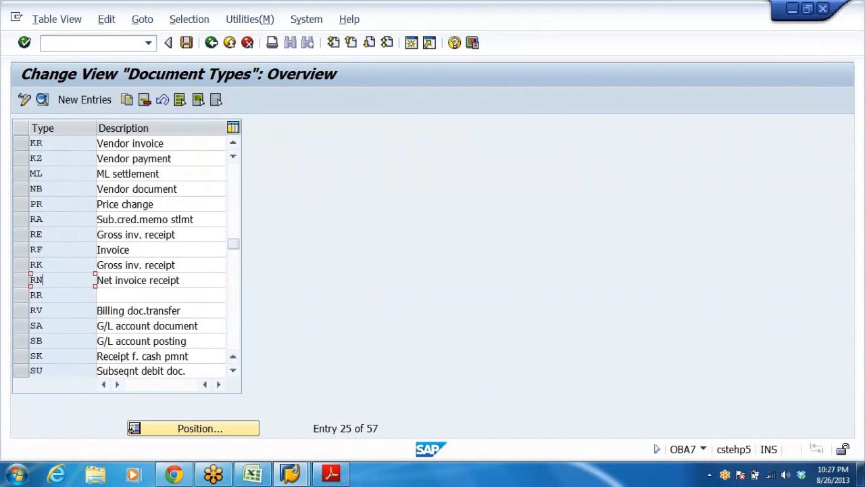
click(21, 326)
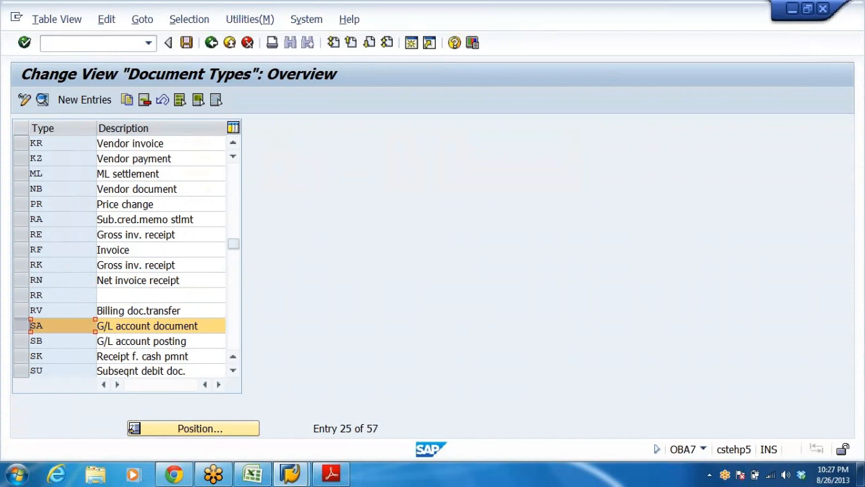
key(Tab)
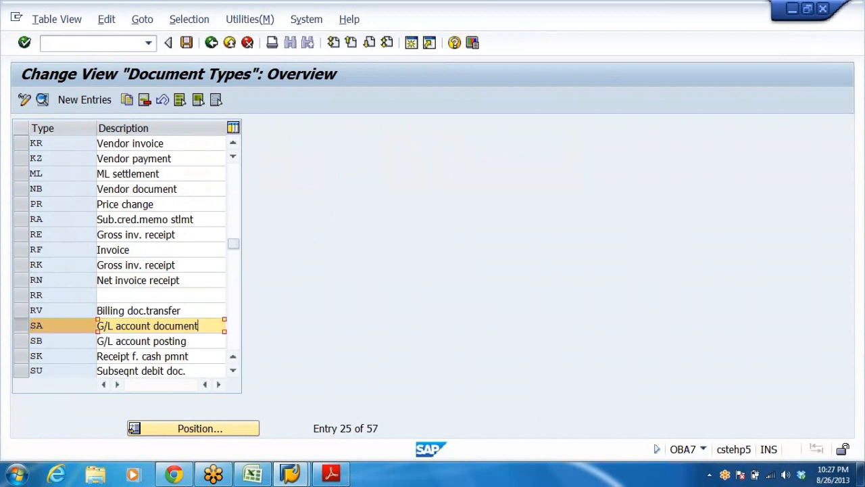
key(shift+Home)
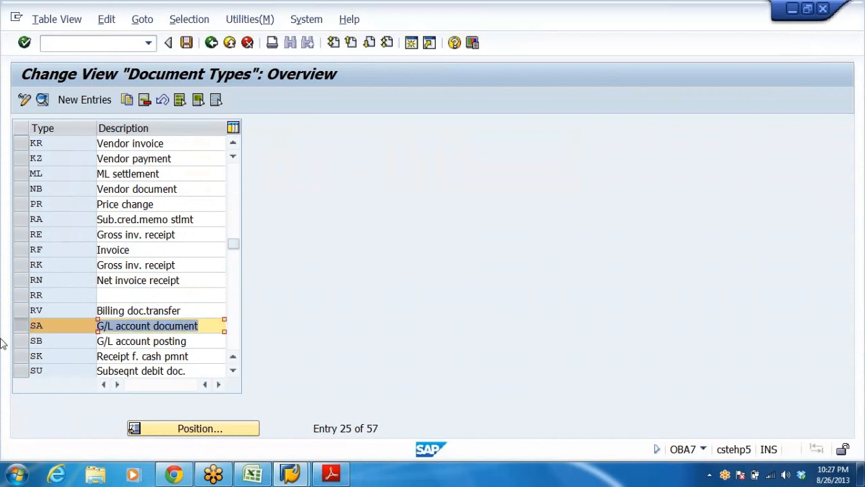
double_click(53, 326)
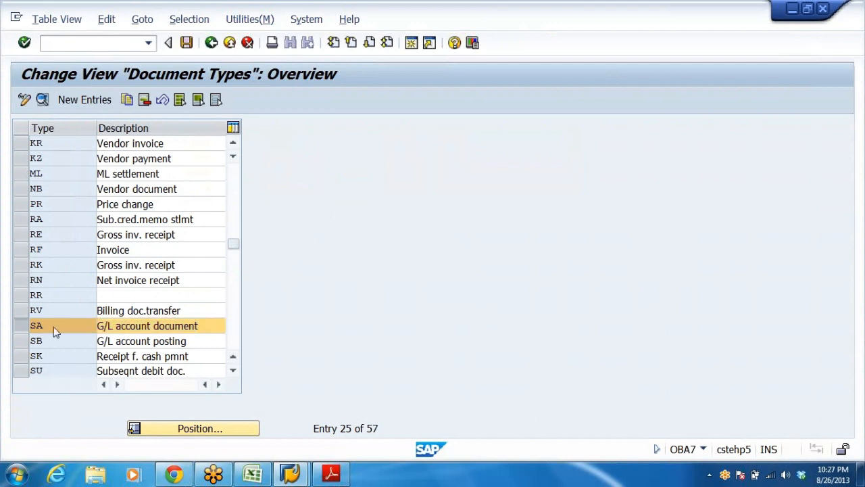
Examine document type SA's properties: authorization group, number range and reverse document type.
click(167, 207)
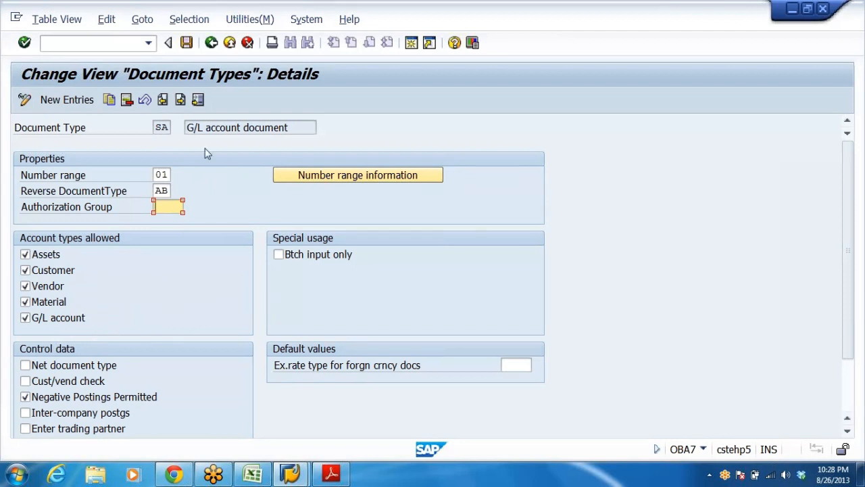
click(157, 128)
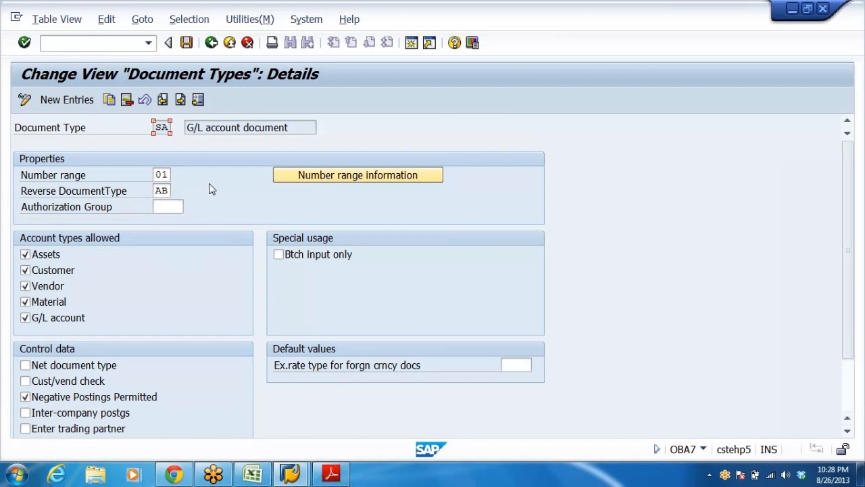
key(Tab)
key(Tab)
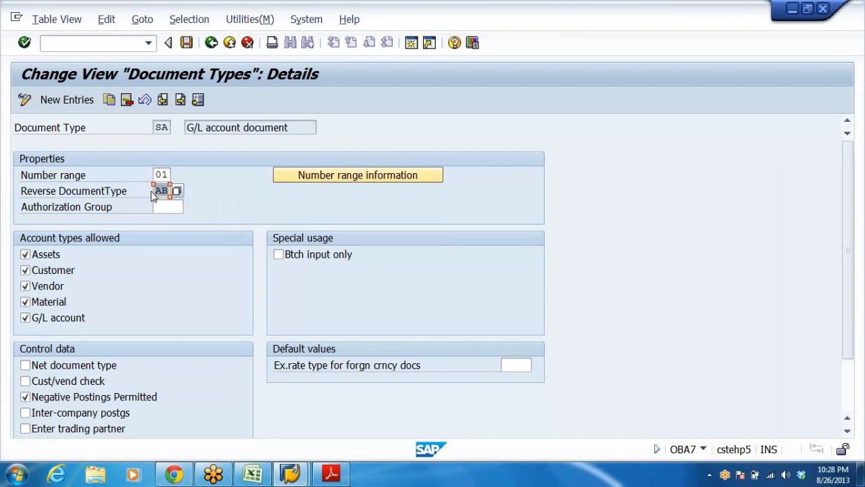
key(shift+Tab)
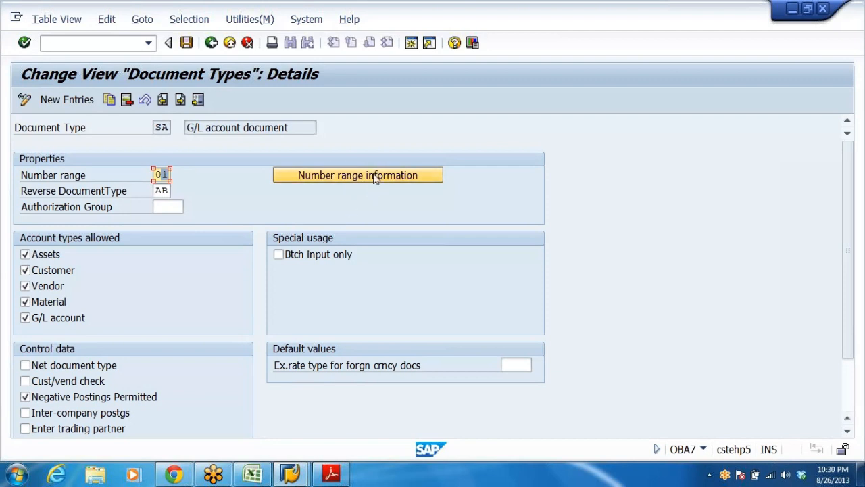
Open the number range information for document type SA and open the intervals of company code DRL for maintenance.
click(375, 177)
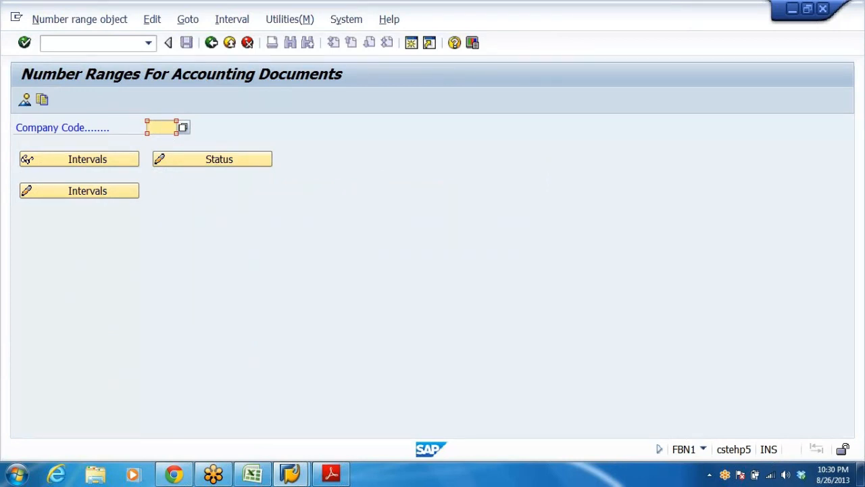
click(158, 127)
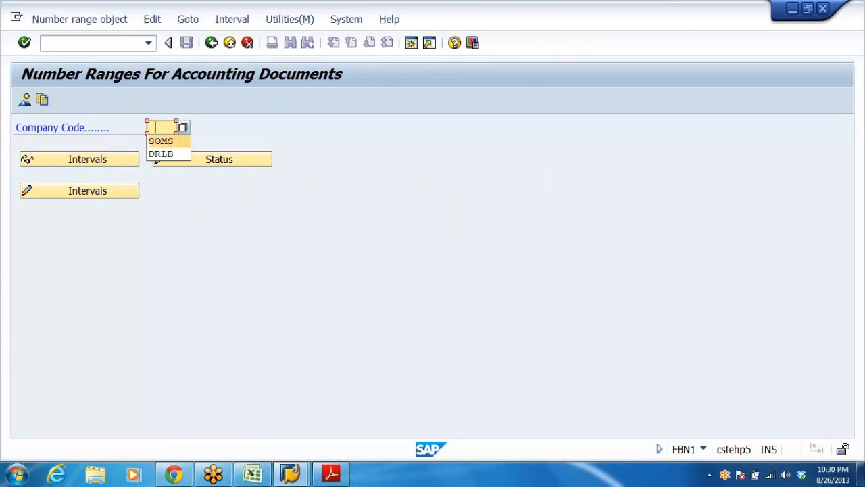
click(160, 128)
text(DR)
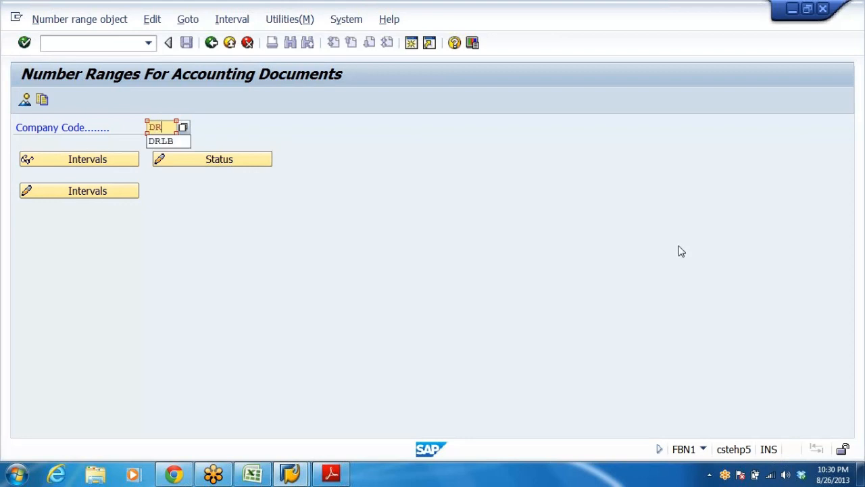
text(L)
click(76, 190)
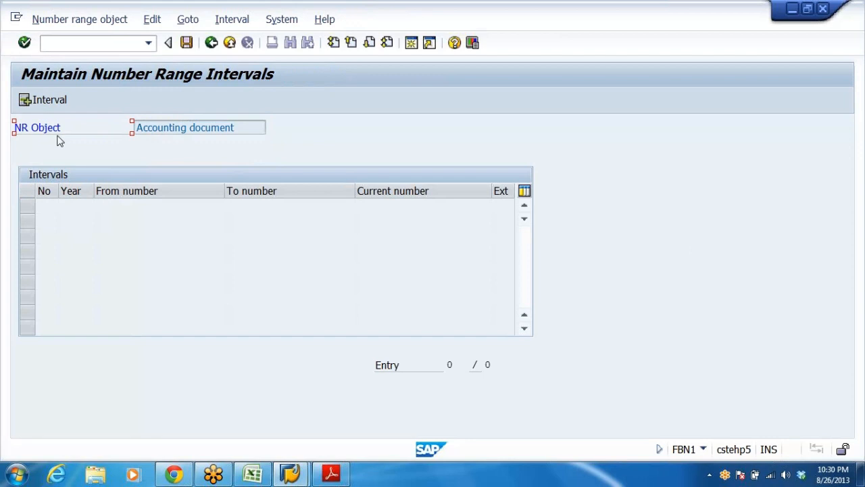
Insert number range interval 01 for year 2013, running from number 1 to number 100000.
click(32, 99)
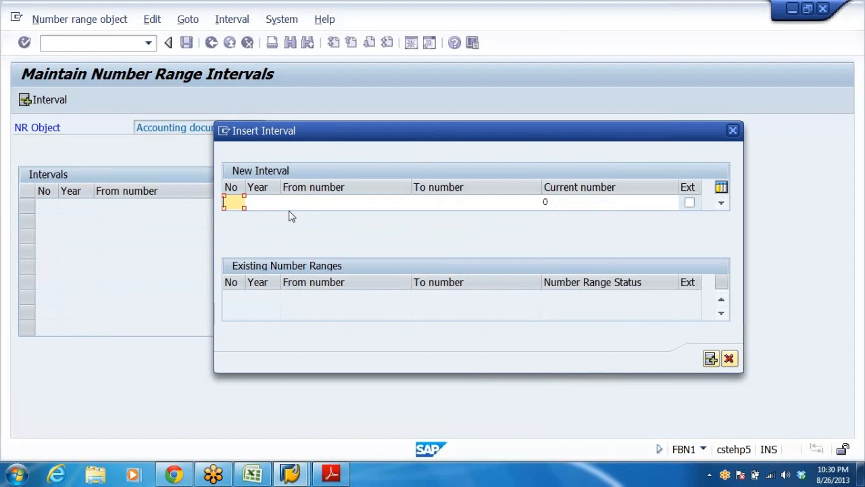
text(01)
key(Tab)
text(2013)
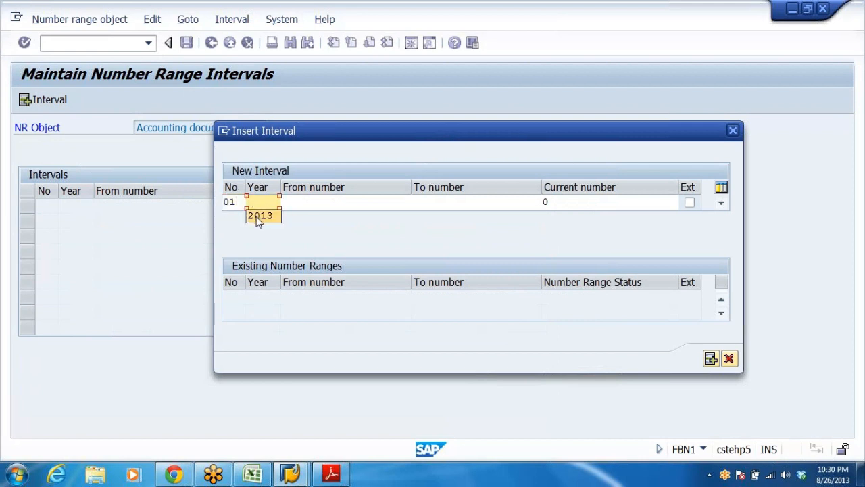
key(Tab)
text(1)
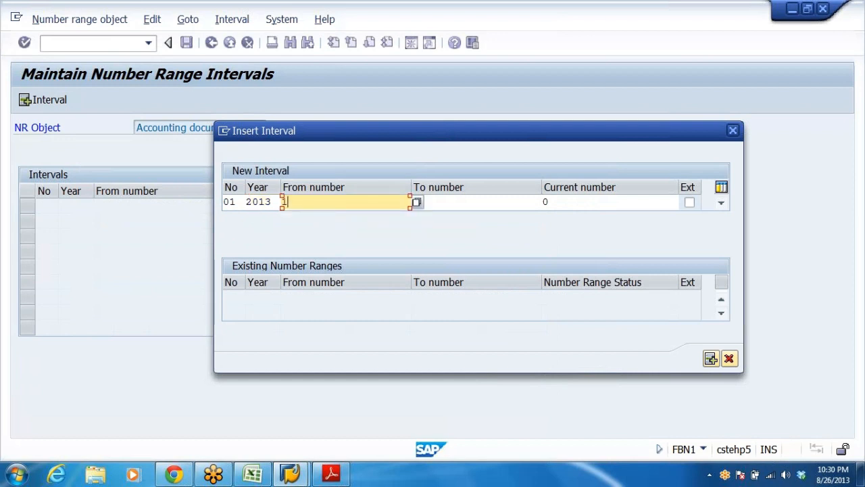
key(Tab)
click(442, 216)
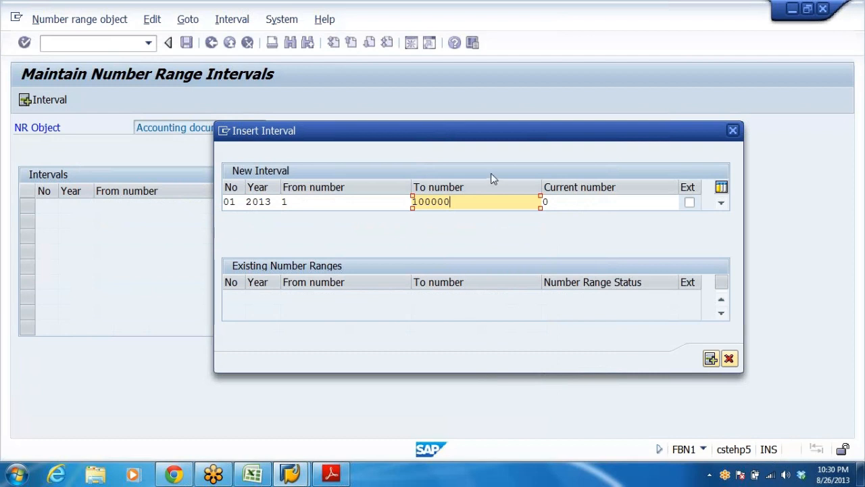
click(556, 202)
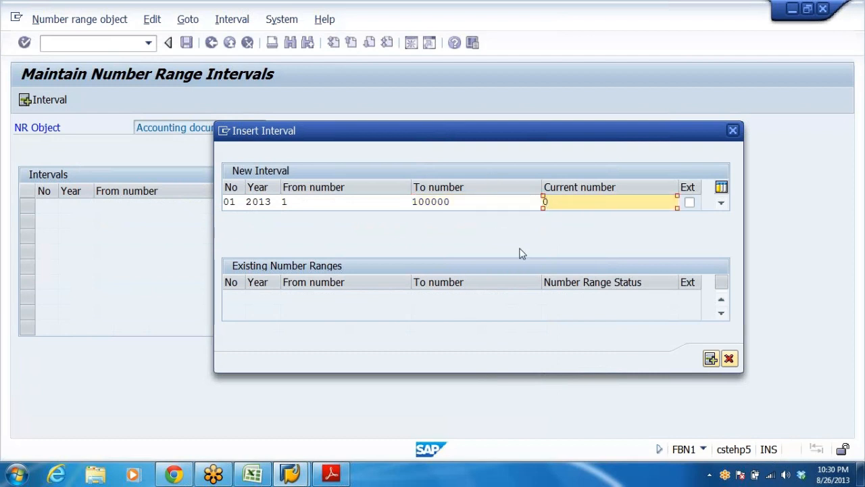
key(shift+Tab)
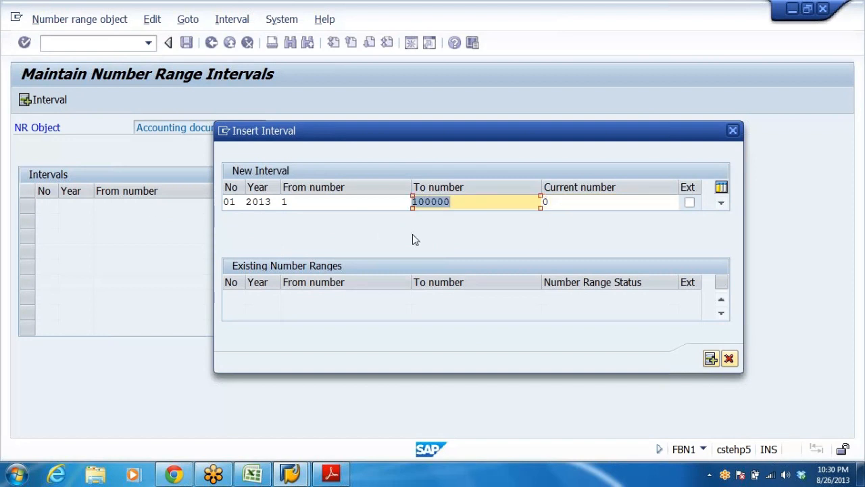
key(Tab)
drag(557, 202, 355, 211)
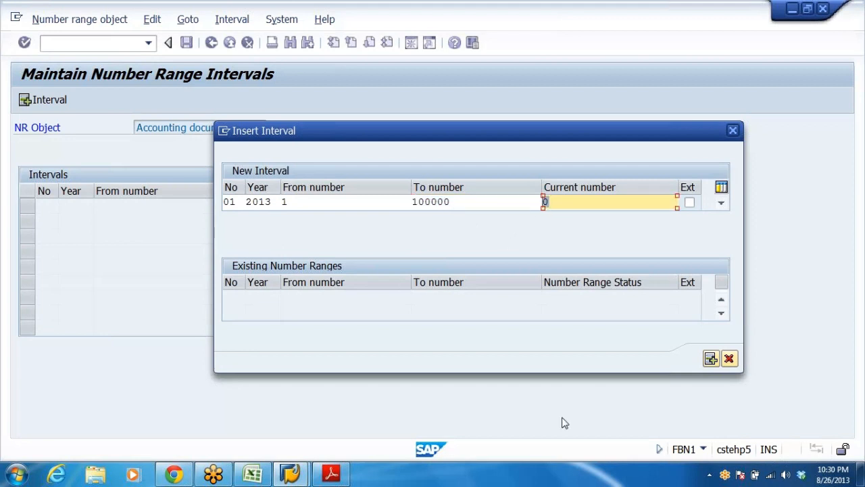
key(Return)
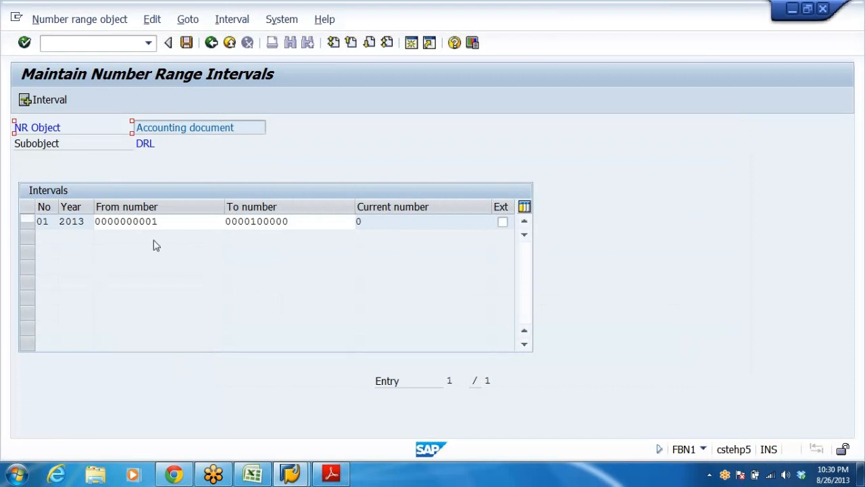
Examine the number, year, from number and to number of accounting document interval 01 for DRL.
click(46, 221)
click(78, 221)
key(Tab)
drag(292, 221, 189, 276)
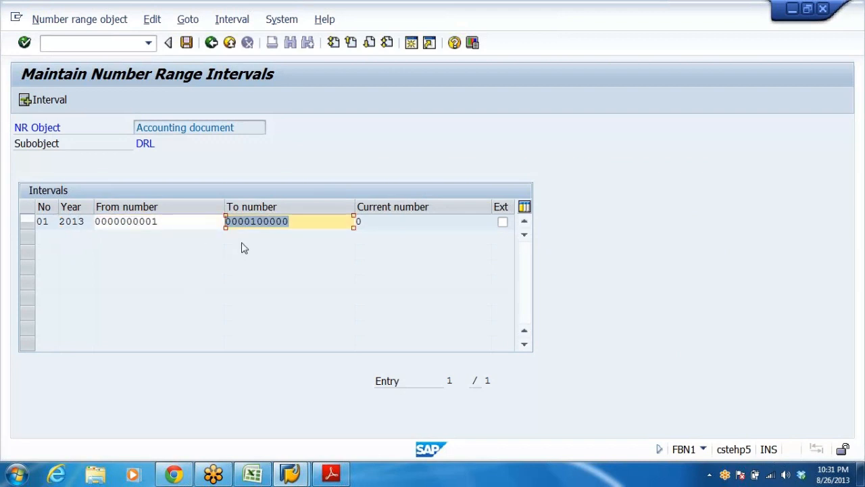
click(319, 222)
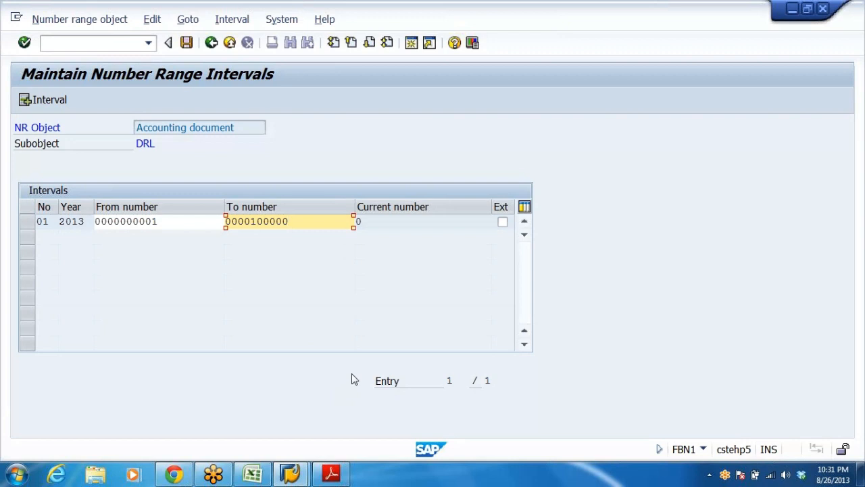
key(Left)
key(Left)
key(Left)
key(Left)
key(Left)
key(Left)
key(Left)
key(Left)
click(184, 222)
click(292, 222)
Save the interval for company code DRL and acknowledge the notice about transporting number range intervals.
click(186, 42)
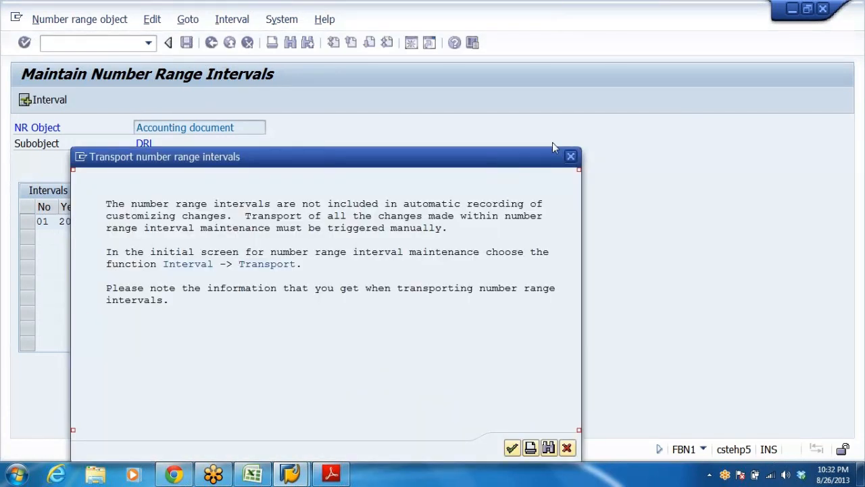
drag(509, 157, 613, 81)
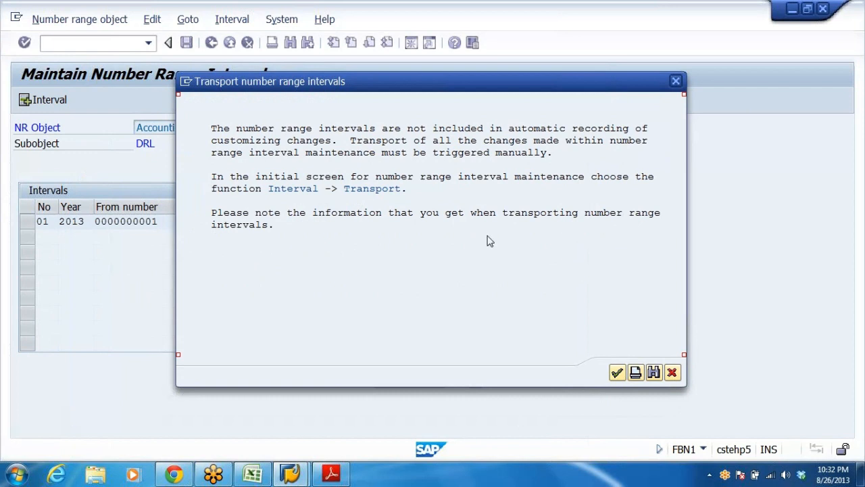
click(618, 373)
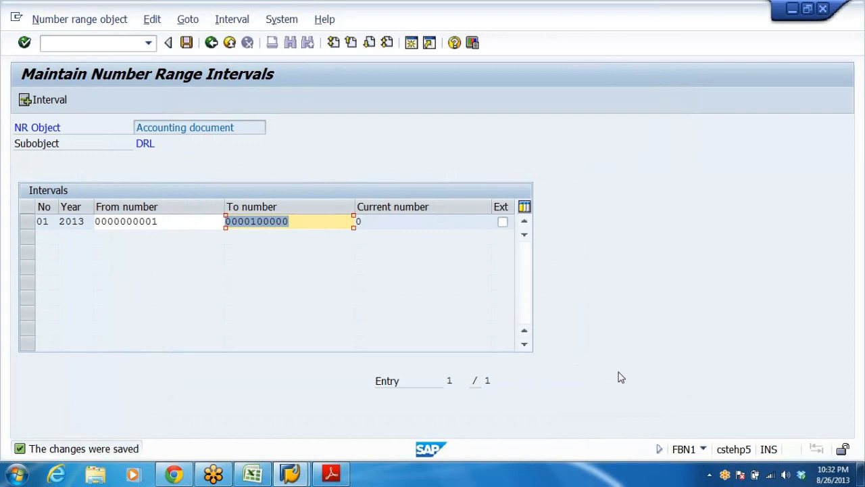
click(311, 221)
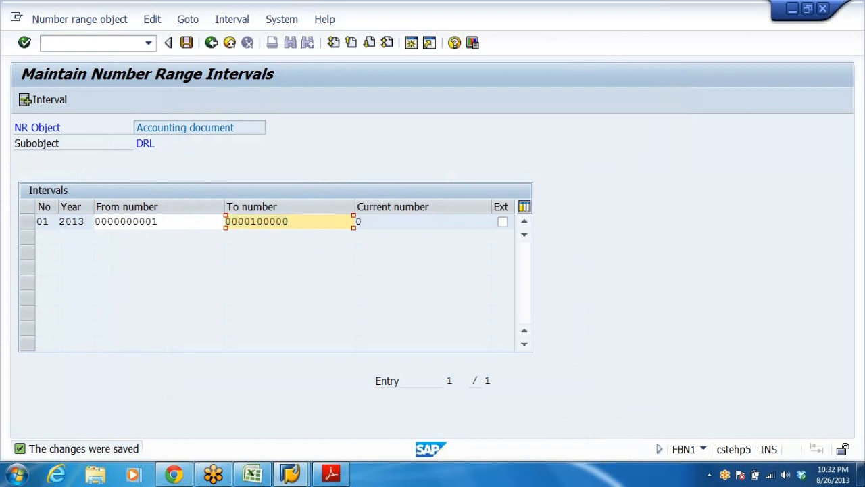
click(186, 42)
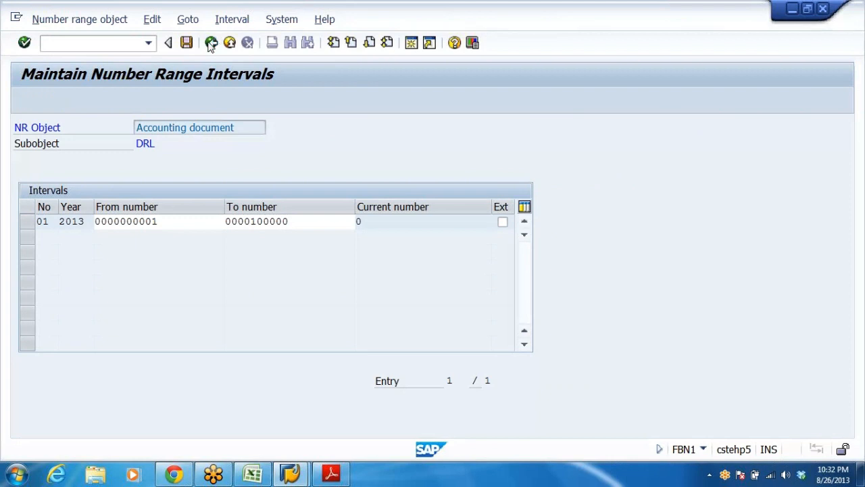
Leave the number range maintenance and the document type views and return to the implementation guide structure.
click(211, 43)
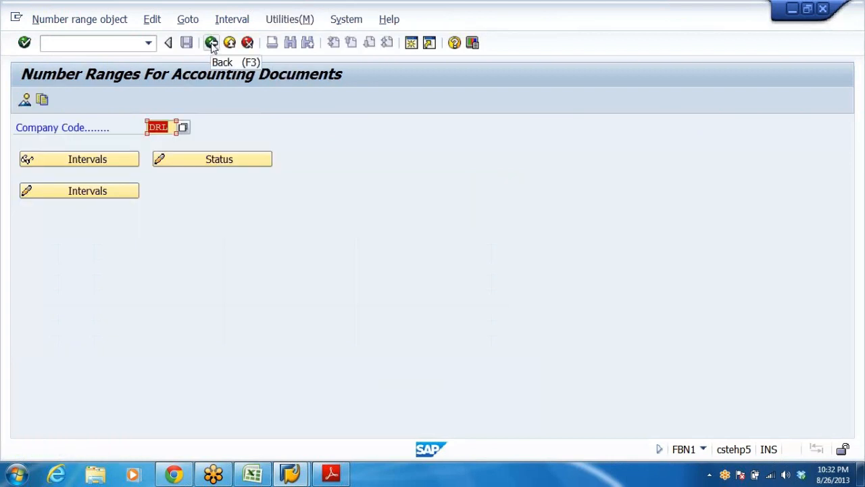
click(211, 43)
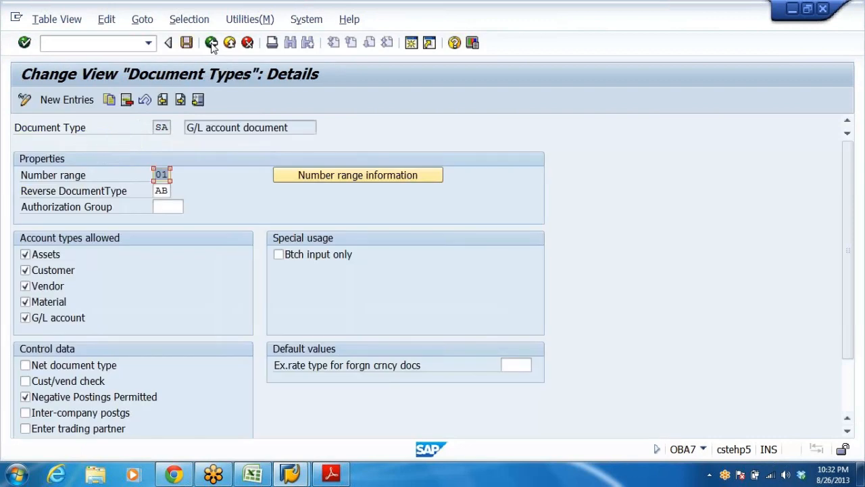
click(211, 43)
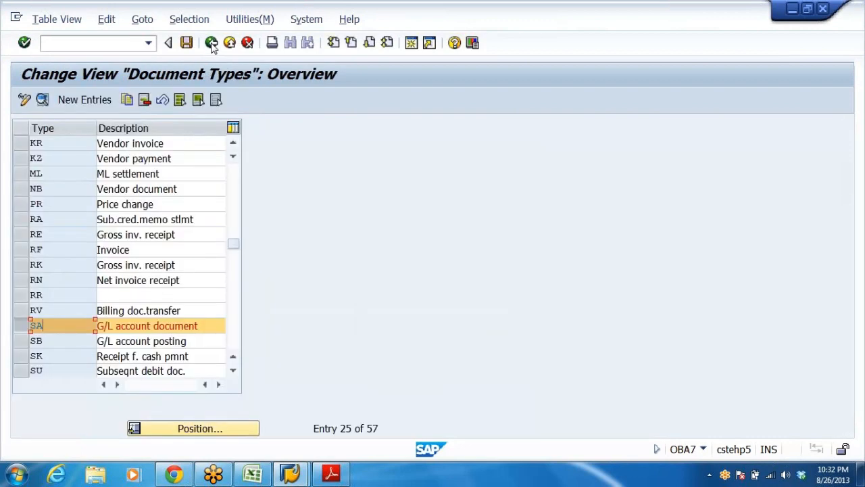
click(210, 44)
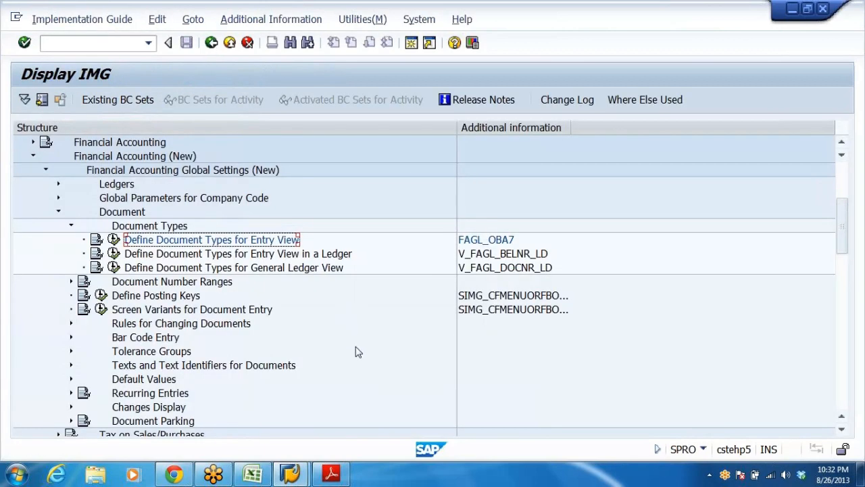
Switch to the DRL_GRP workbook in Excel and review items 17 and 17a on employee tolerance groups, including the AO/AE designation.
mouse_move(331, 473)
click(255, 476)
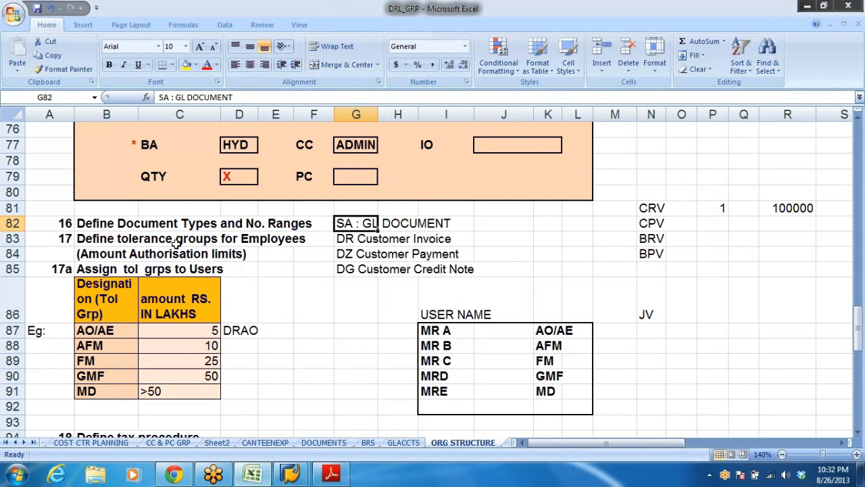
click(120, 272)
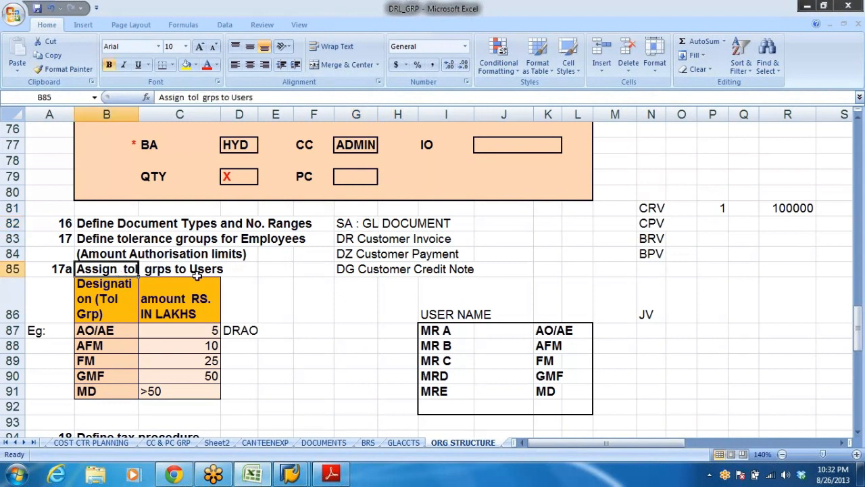
click(97, 241)
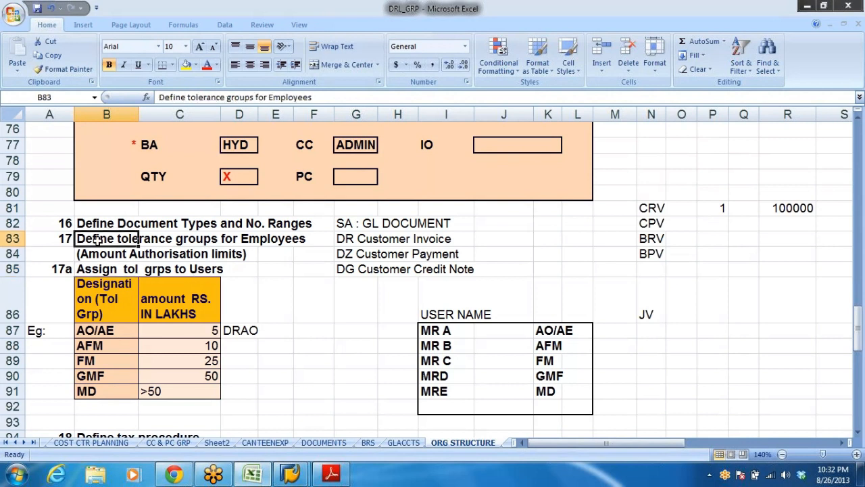
click(111, 331)
Switch back to SAP, expand Tolerance Groups under Document, and start a new entry in Define Tolerance Groups for Employees.
key(alt+Tab)
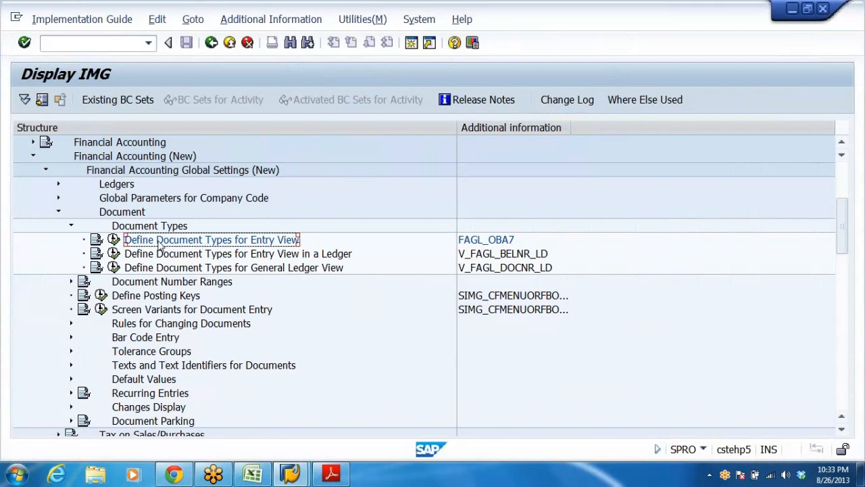
click(71, 225)
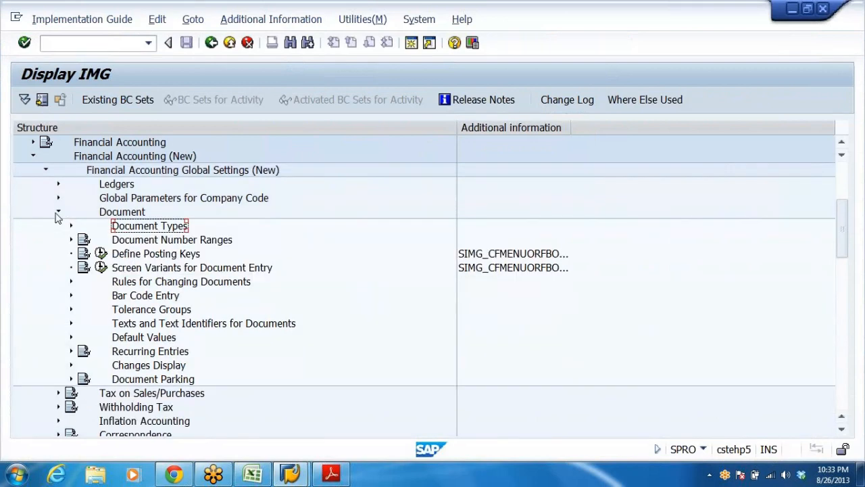
click(59, 213)
click(59, 212)
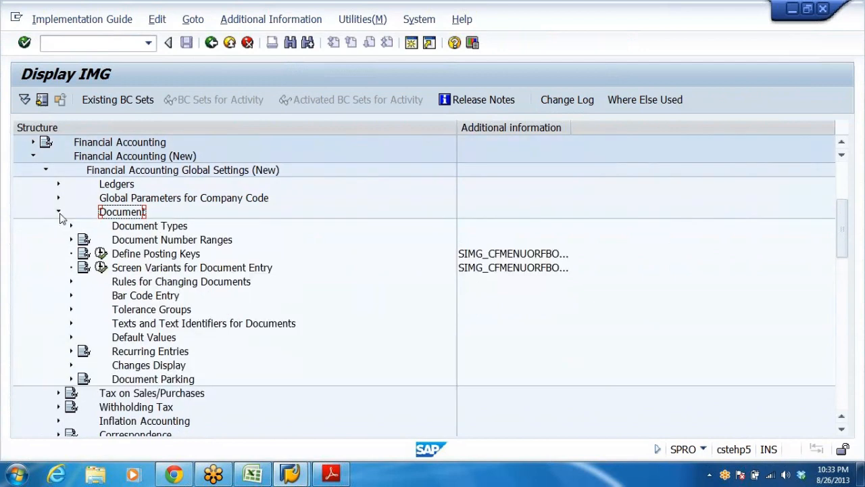
click(156, 312)
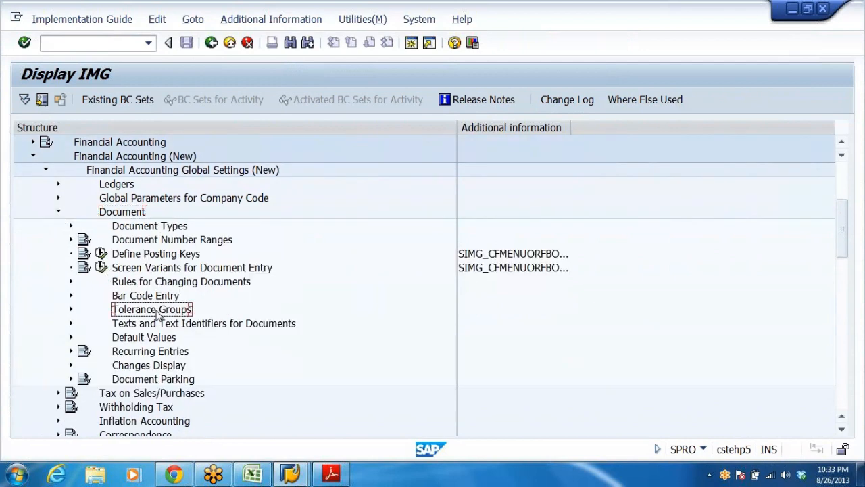
double_click(157, 312)
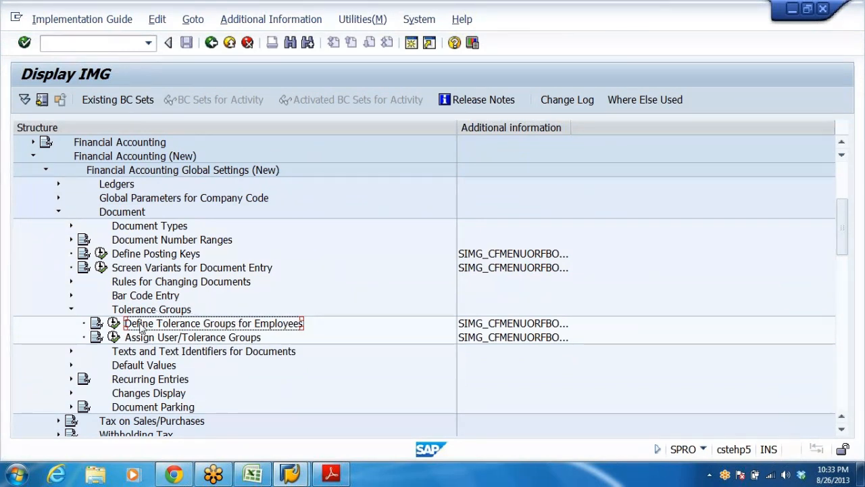
click(114, 325)
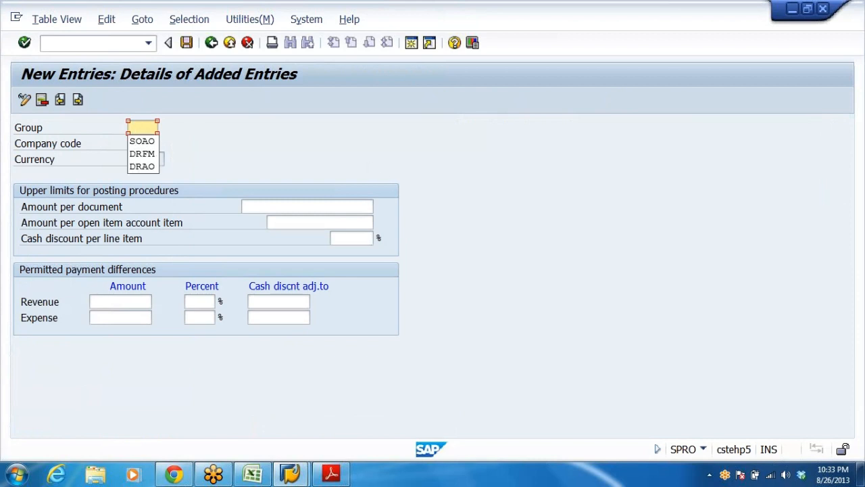
Name the new tolerance group DRAM and check the AFM designation in the Excel workbook before returning to SAP.
text(DR)
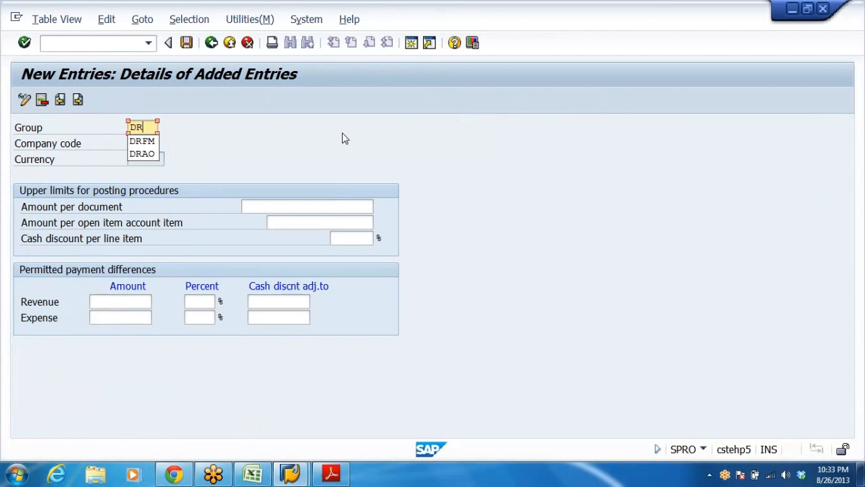
text(AM)
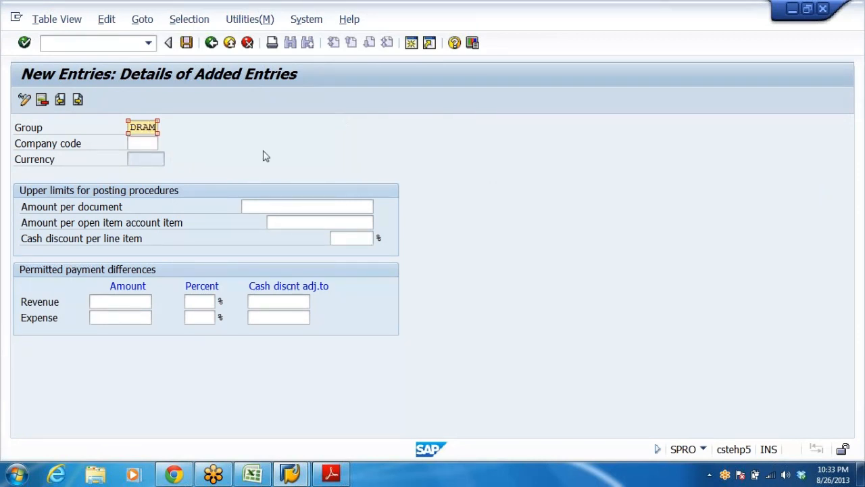
click(253, 473)
click(99, 346)
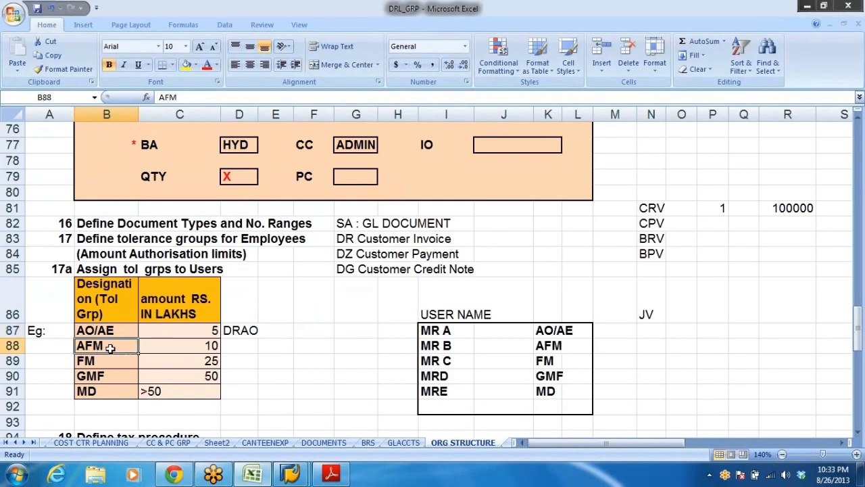
key(alt+Tab)
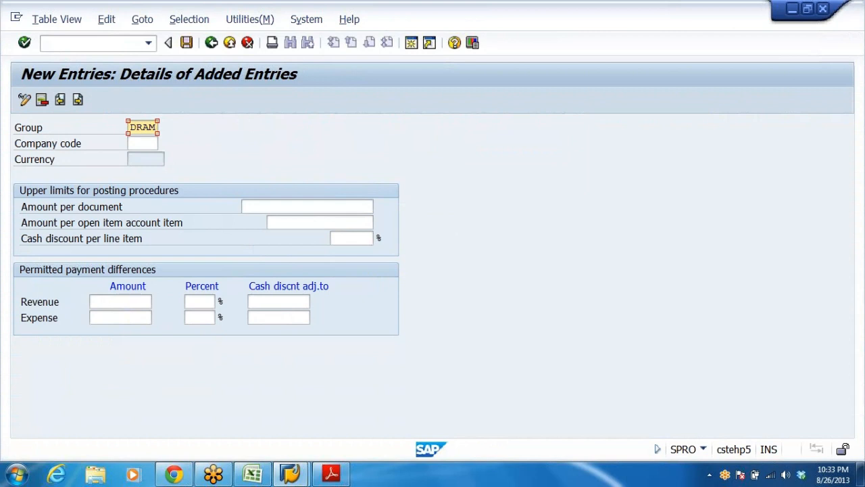
Set the company code of tolerance group DRAM to DRL and move on to the amount per document.
click(143, 143)
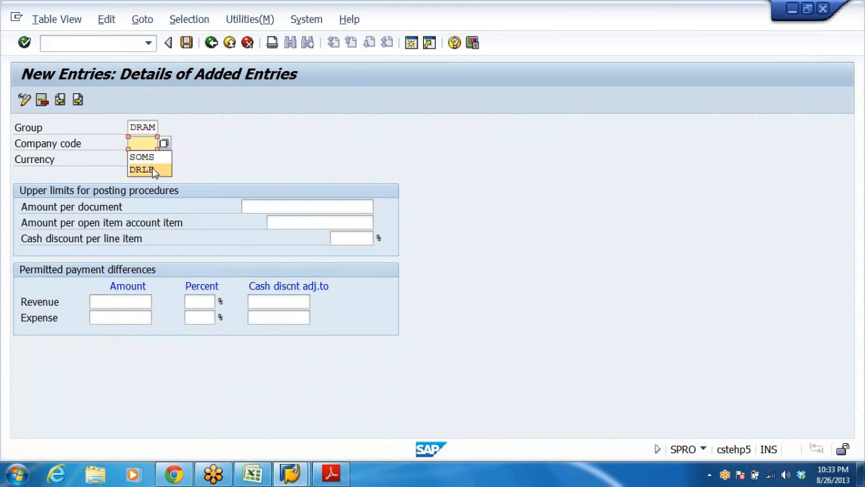
click(155, 169)
text(DRL)
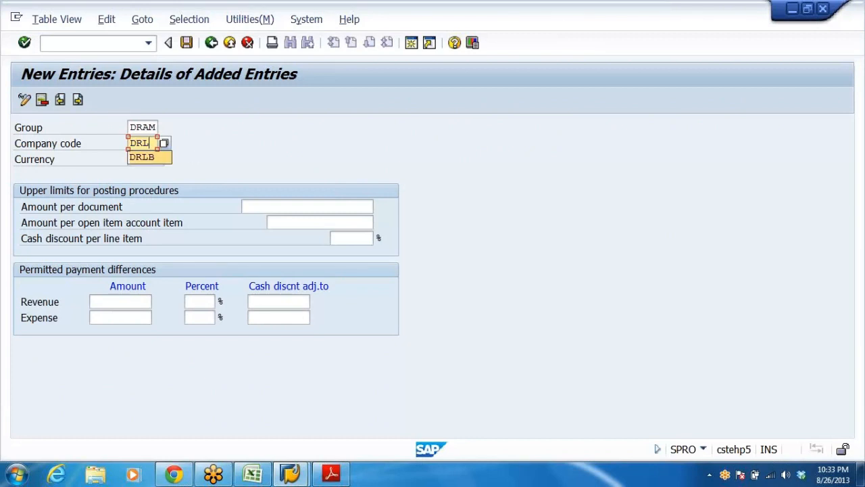
key(Tab)
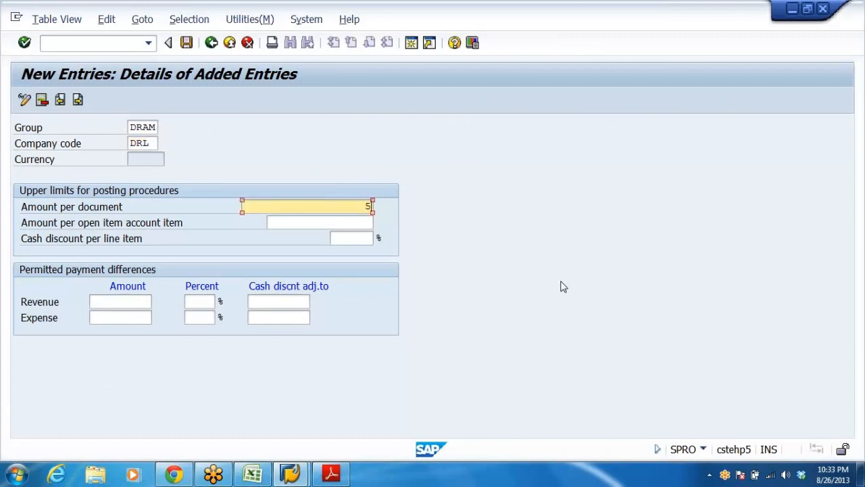
Check the AFM amount limit in the Excel workbook, return to SAP and set the amount per document to 1000000.
text(50000)
key(alt+Tab)
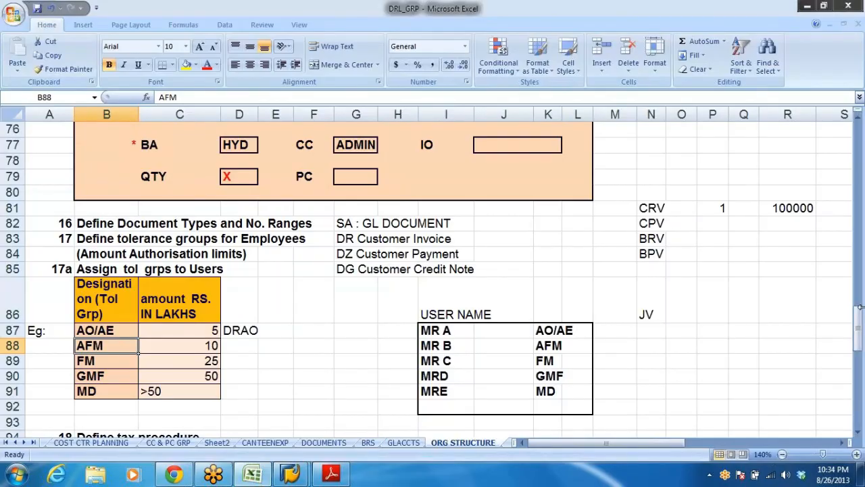
click(201, 345)
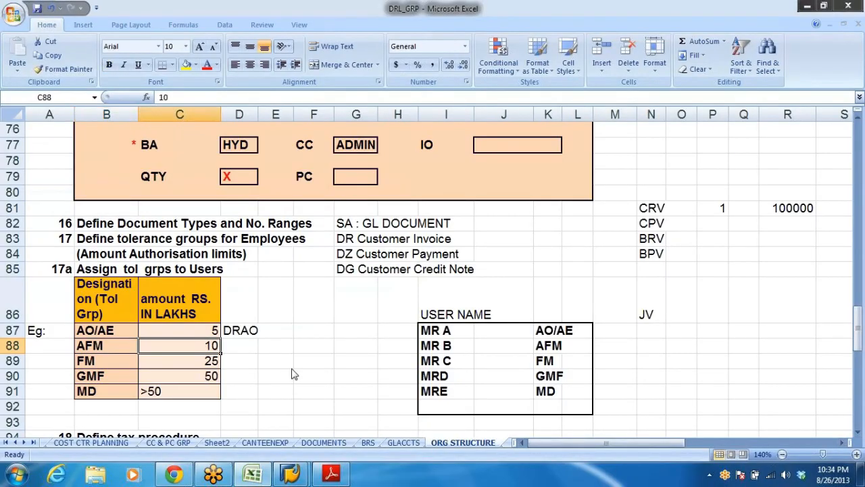
key(alt+Tab)
drag(340, 206, 533, 210)
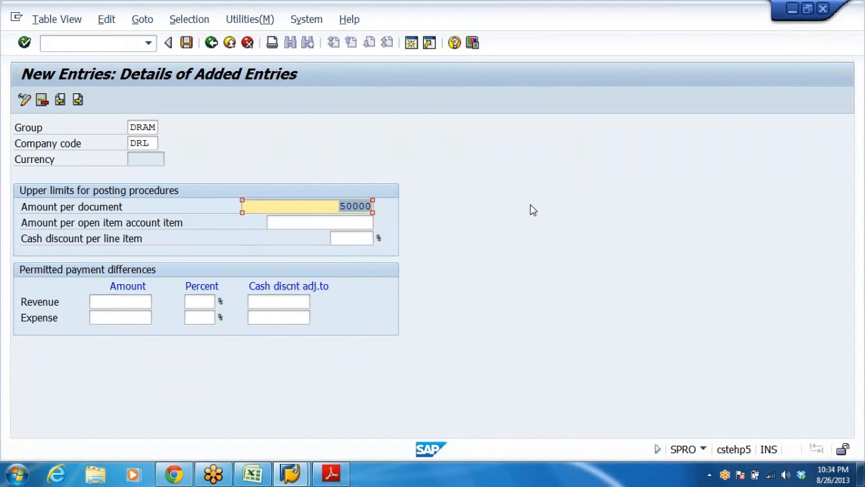
text(1000000)
key(Return)
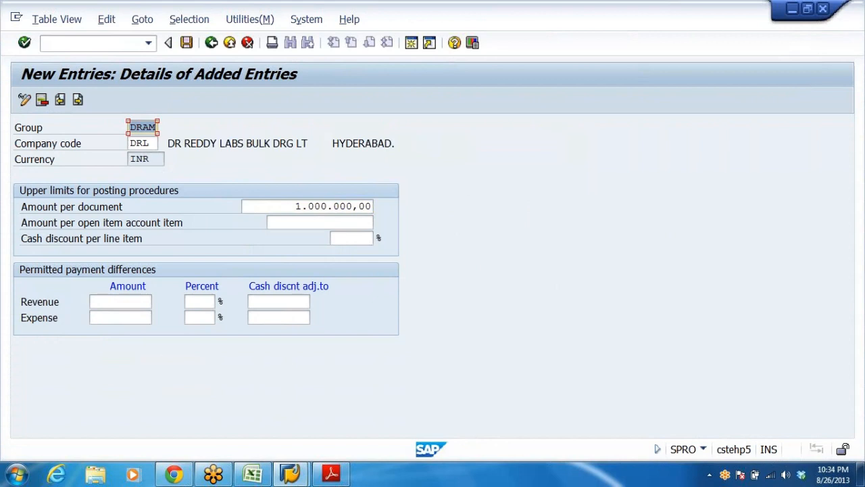
Review the currency, amount per document, amount per open item account item and cash discount per line item of tolerance group DRAM.
click(46, 159)
click(154, 159)
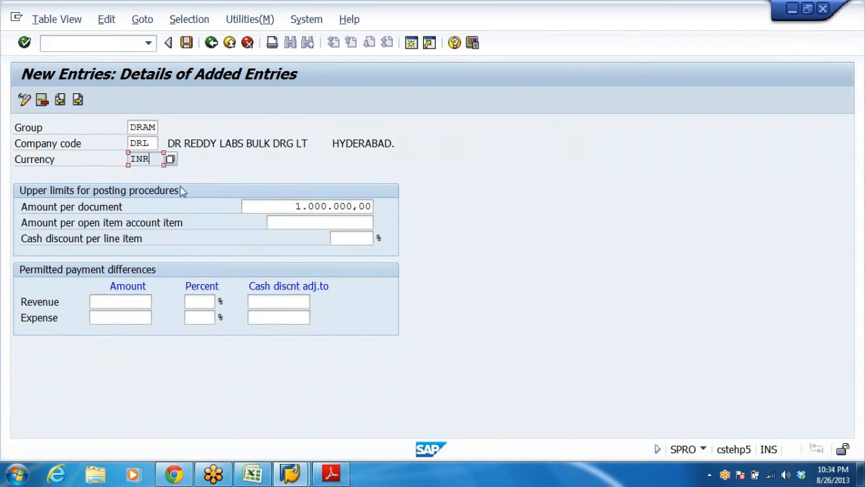
key(shift+Tab)
key(shift+Tab)
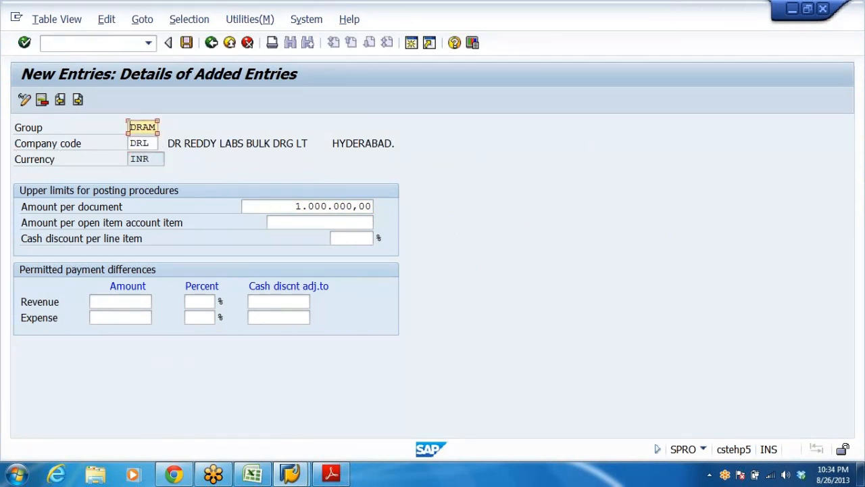
click(273, 206)
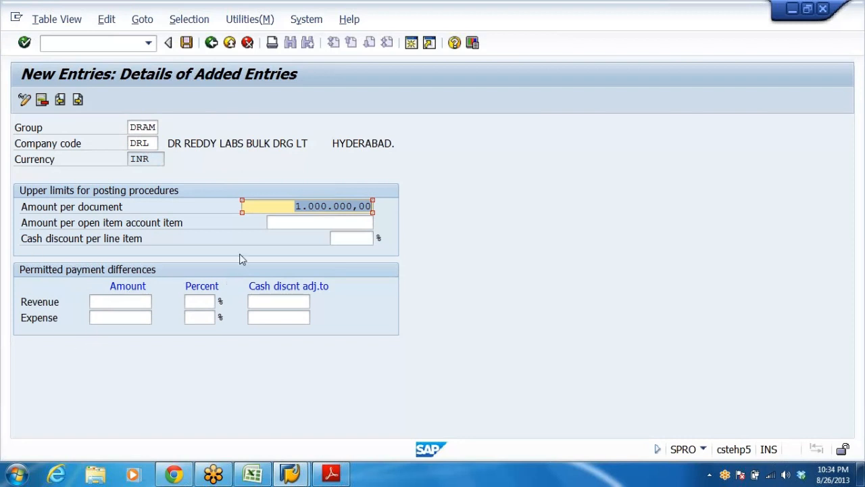
click(98, 226)
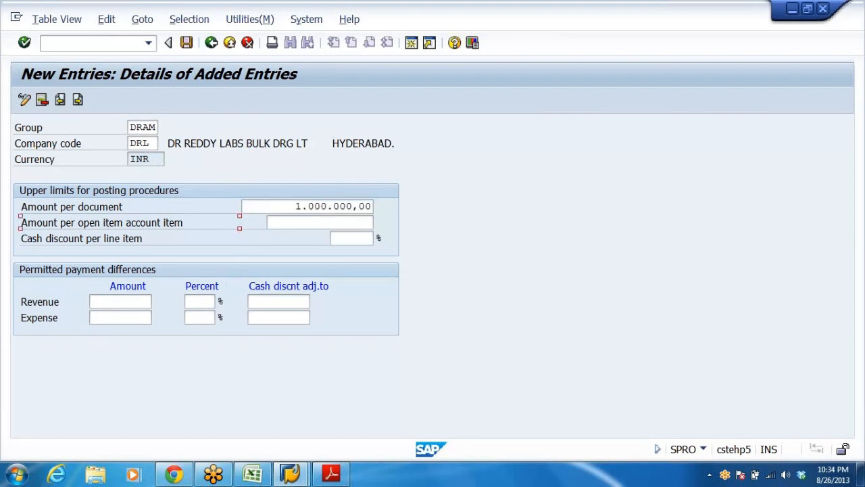
click(348, 222)
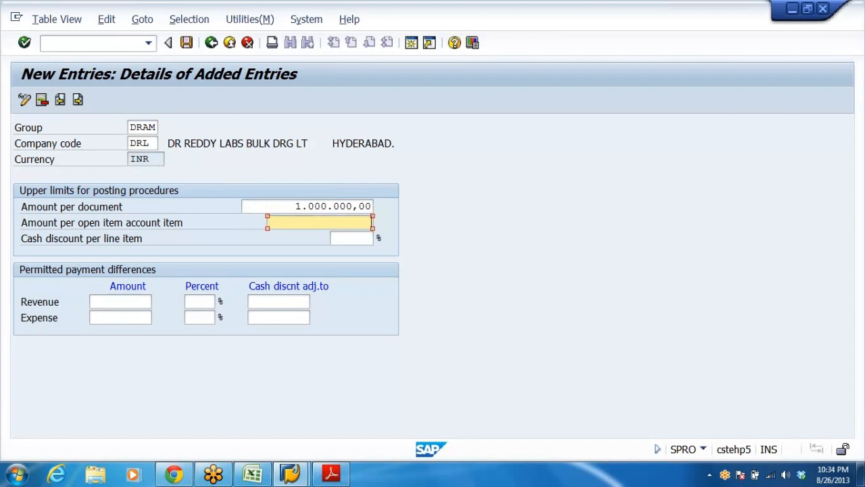
click(296, 206)
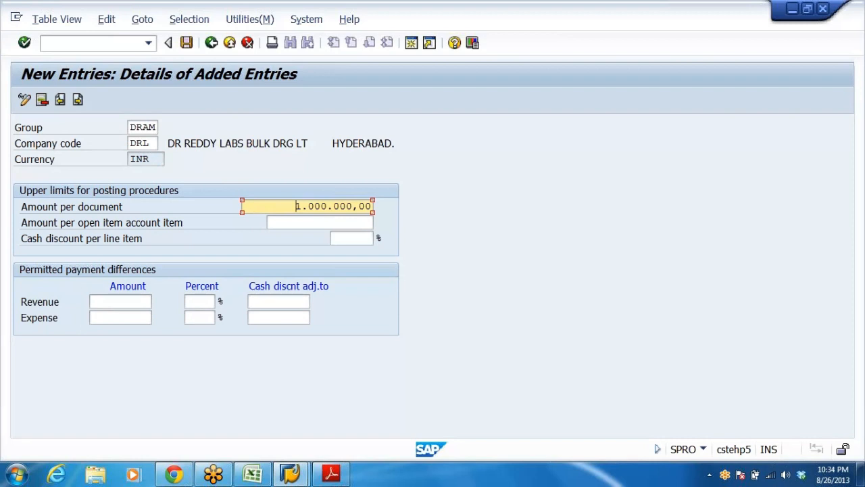
click(363, 238)
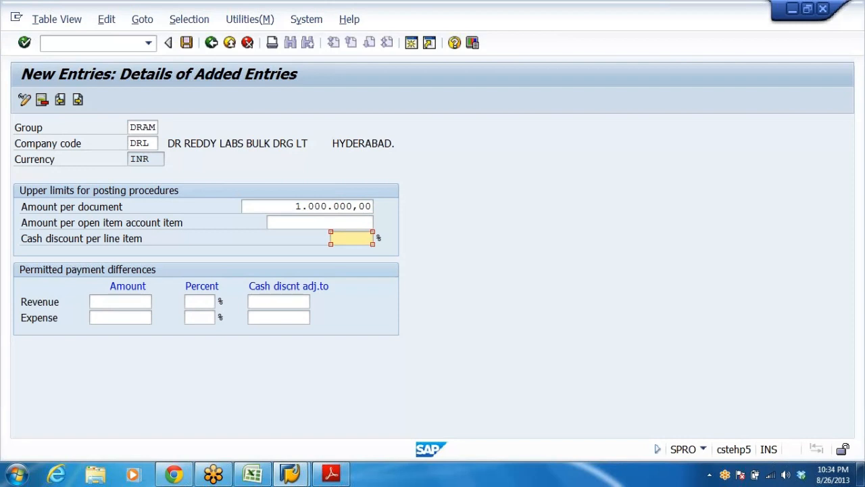
click(365, 223)
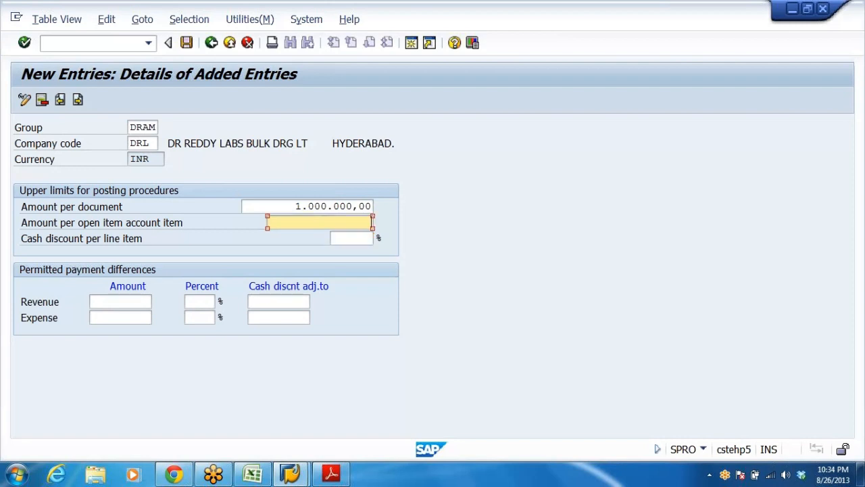
click(365, 238)
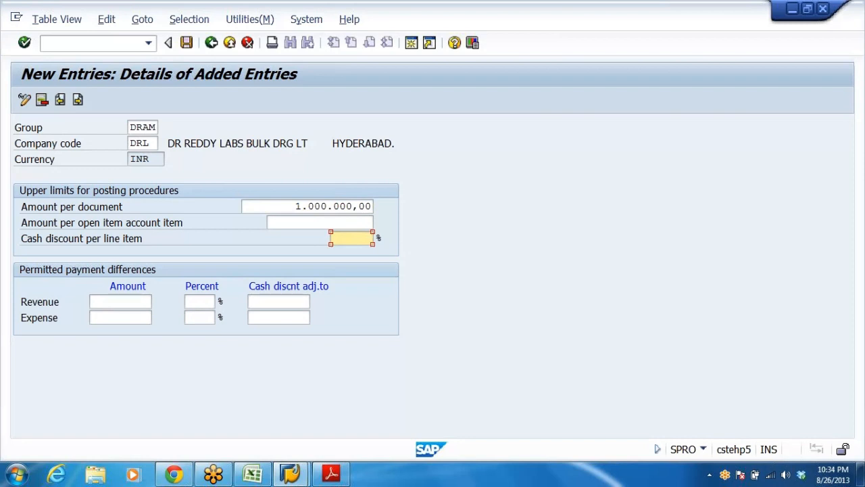
Save tolerance group DRAM under the DRL COMP CODE SETTINGS customizing request and return to the tolerance groups overview.
click(187, 43)
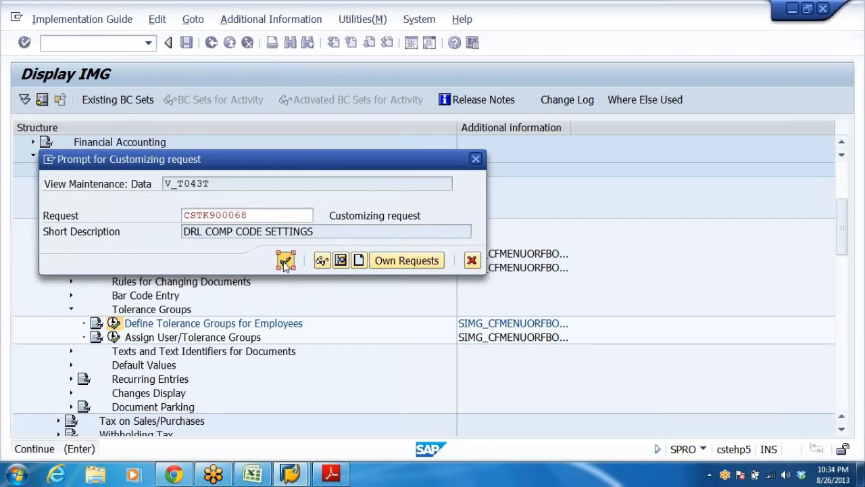
click(285, 261)
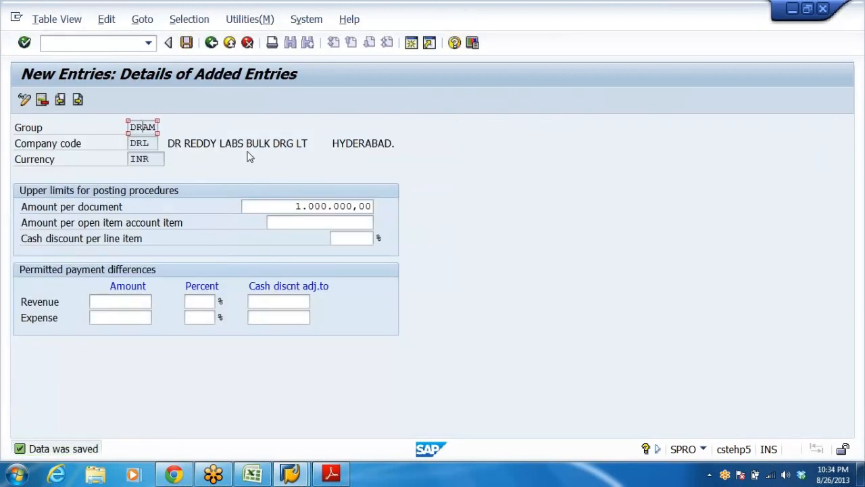
click(211, 42)
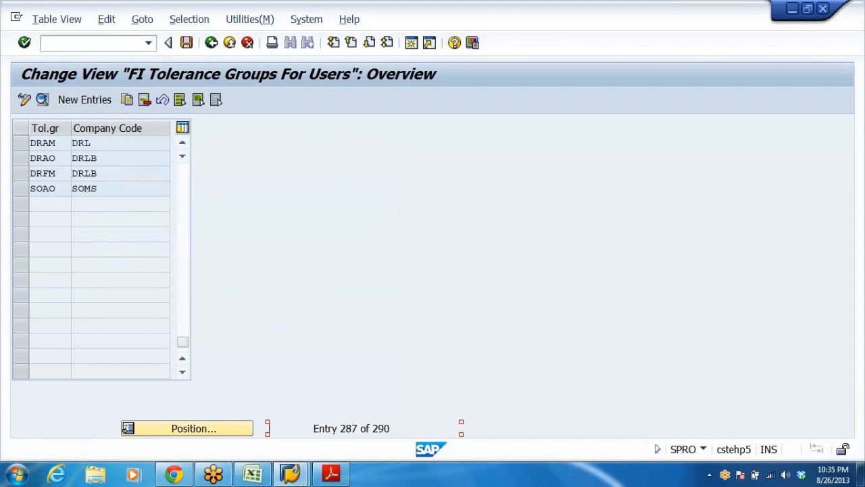
Check the DRAM entry and its company code DRL in the overview of FI tolerance groups.
drag(58, 143, 27, 144)
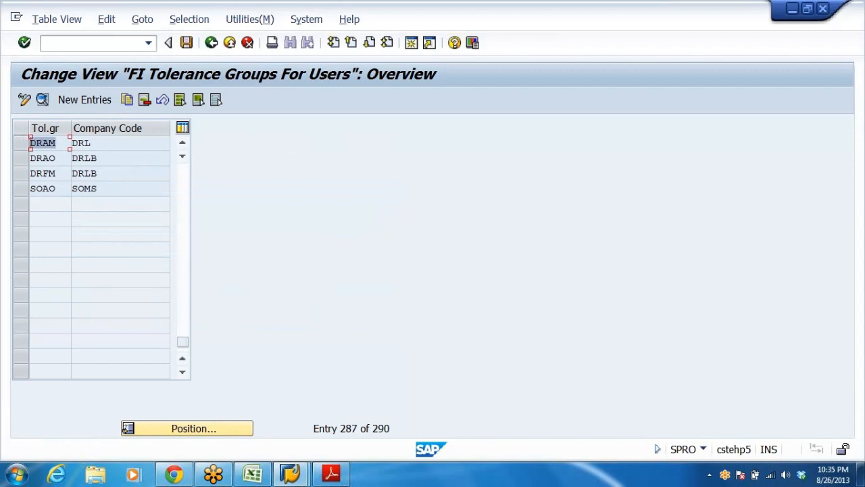
key(Tab)
key(shift+Left)
key(shift+Left)
key(shift+Left)
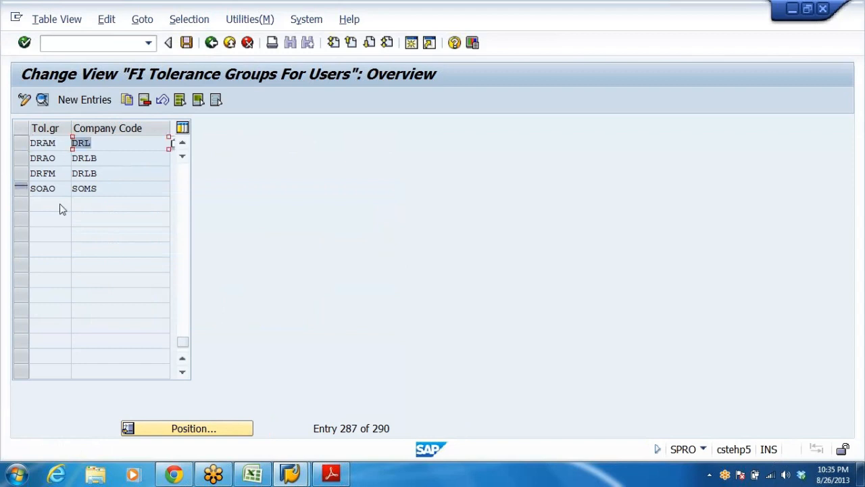
In Assign User/Tolerance Groups, delete the user assignment to SOAO and save under the DRL COMP CODE SETTINGS customizing request.
click(211, 43)
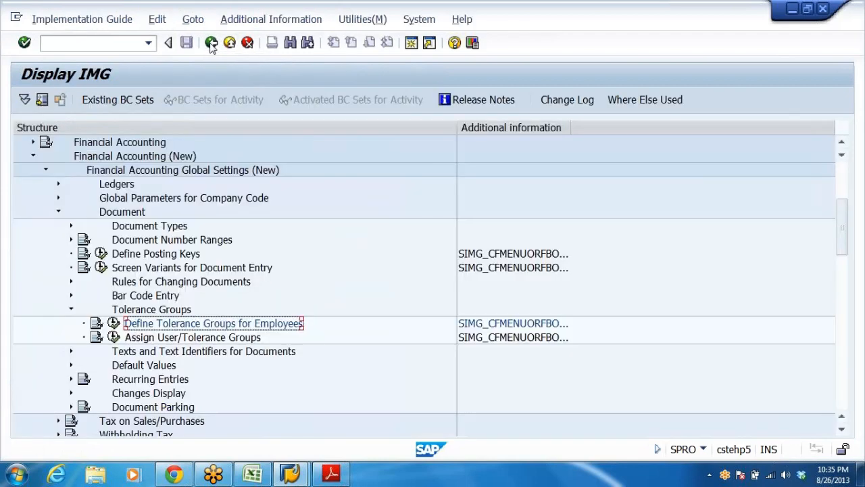
click(182, 337)
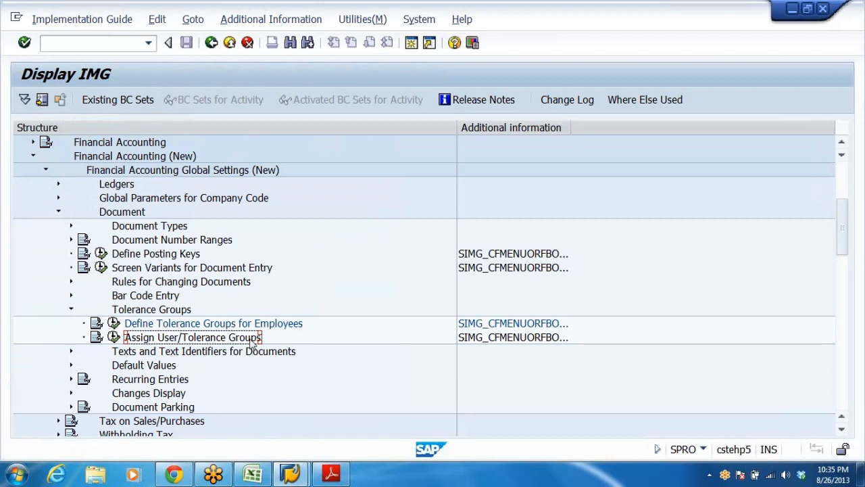
click(114, 336)
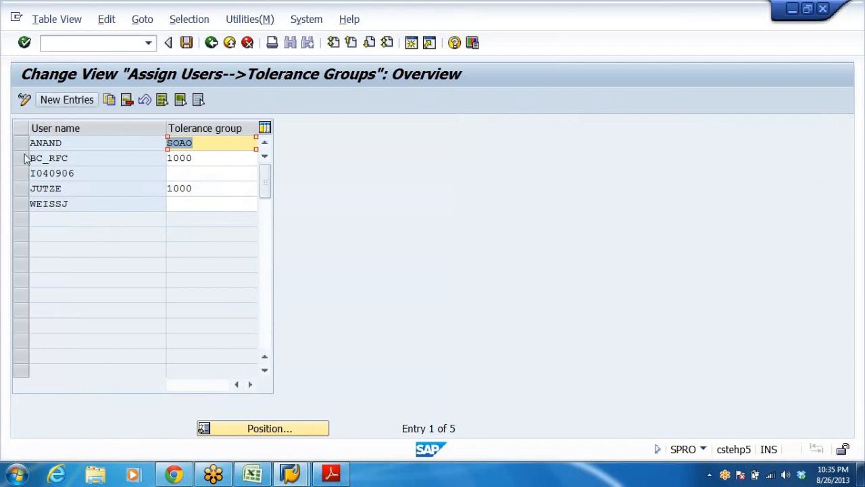
click(22, 144)
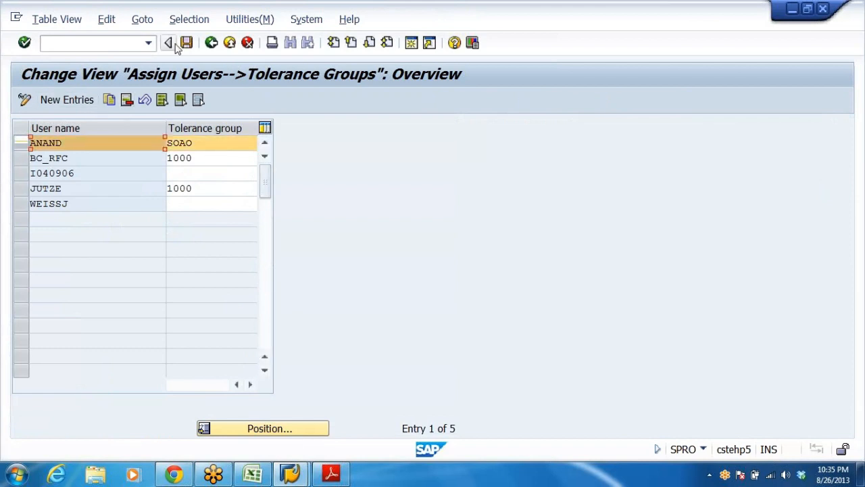
click(129, 100)
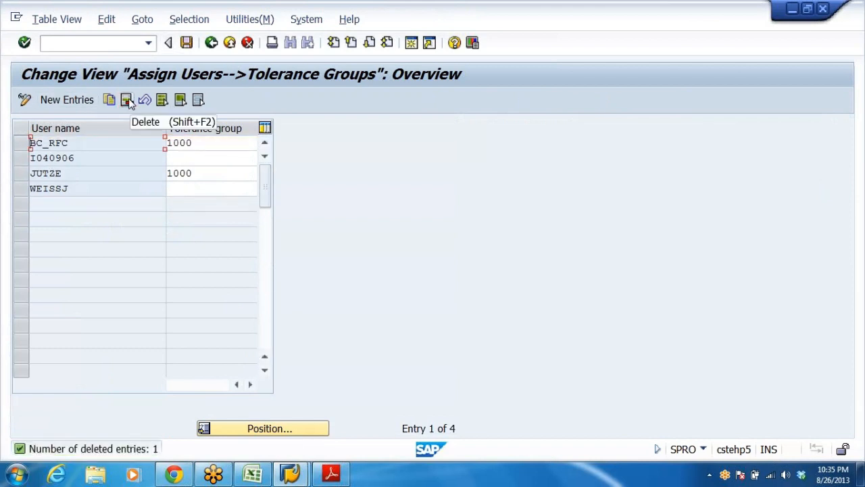
click(186, 43)
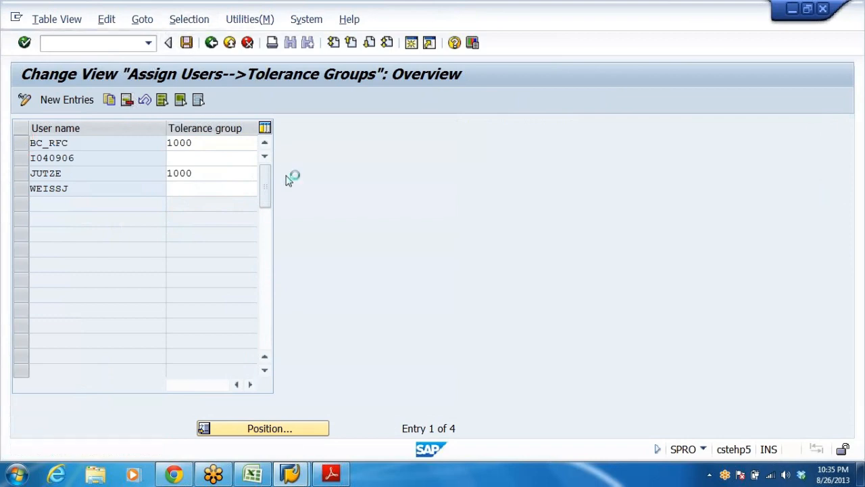
click(286, 262)
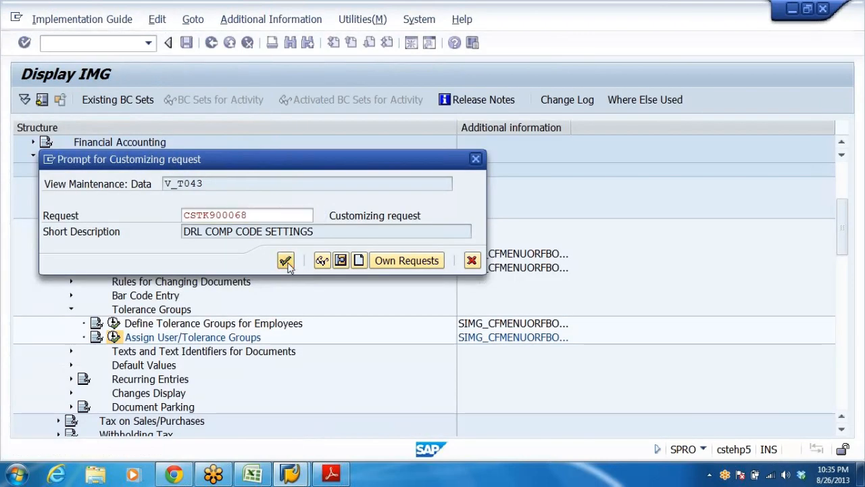
Start a new user assignment and enter the user name whose SOAO assignment was deleted.
click(58, 100)
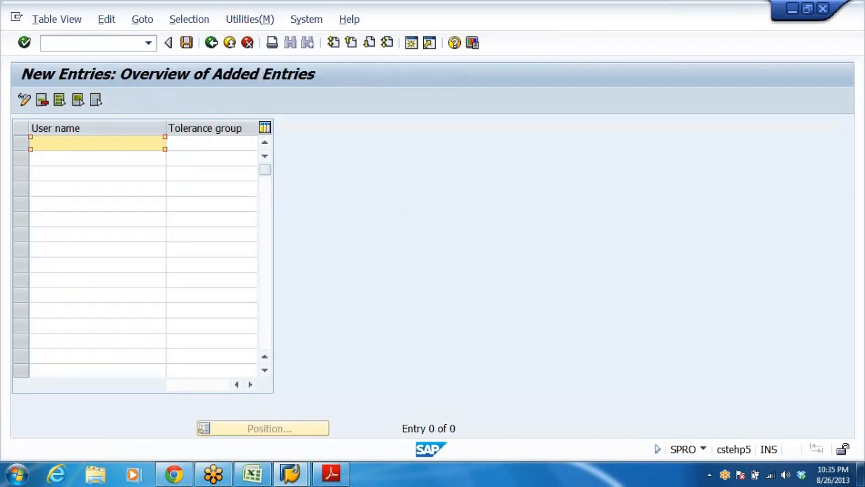
text(A)
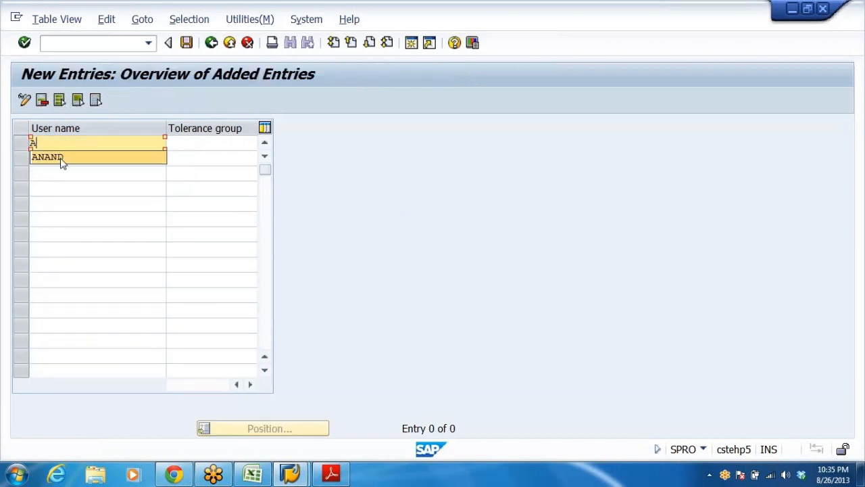
click(59, 157)
Assign tolerance group DRAM of company code DRL to the entered user, choosing it from the list of available tolerance groups.
key(Tab)
text(D)
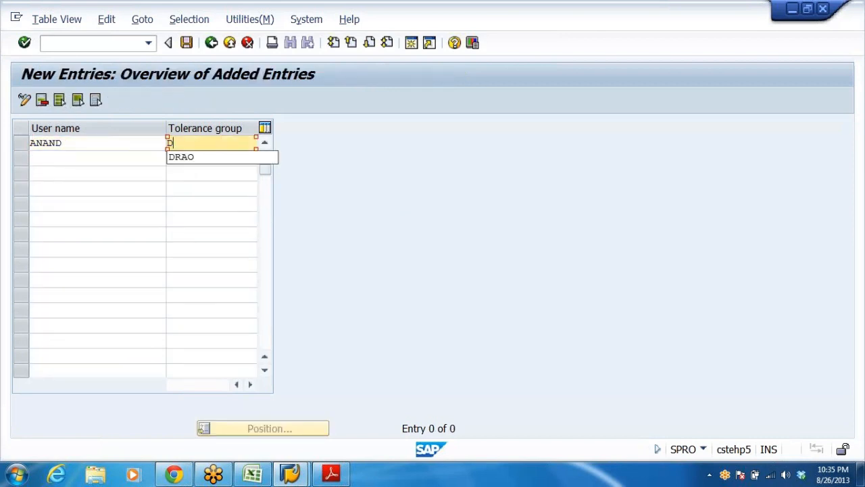
key(BackSpace)
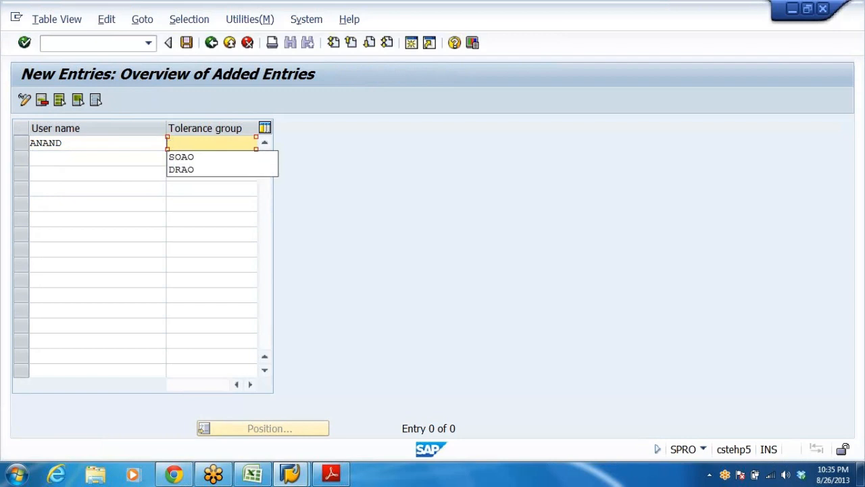
key(Escape)
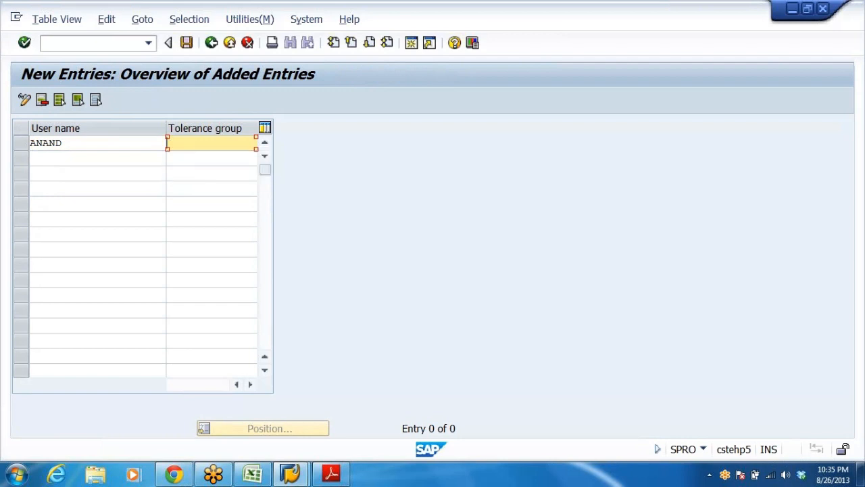
key(F4)
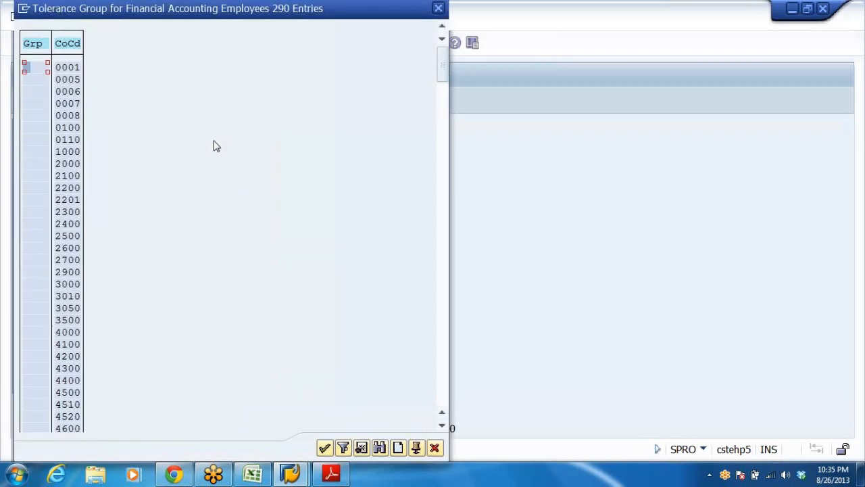
click(65, 94)
drag(443, 73, 438, 378)
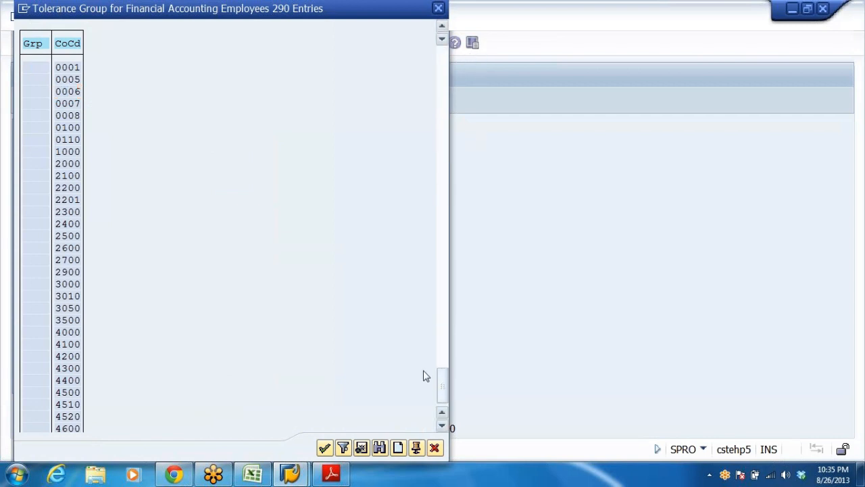
click(37, 381)
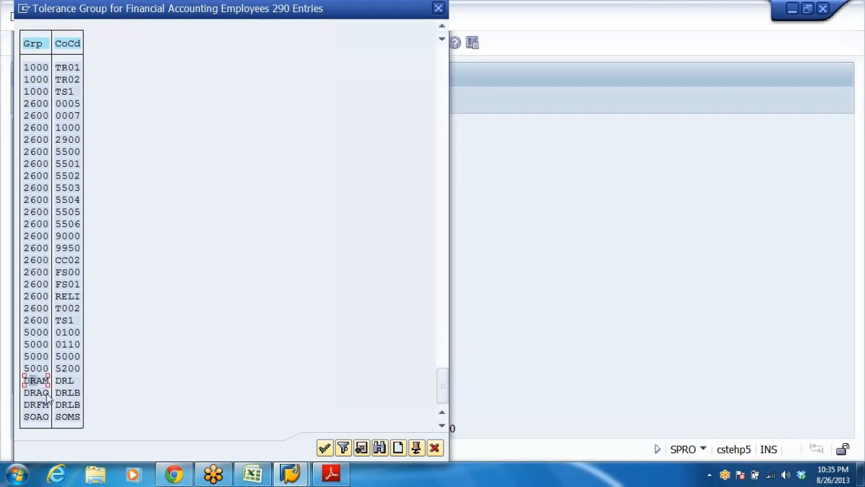
double_click(66, 380)
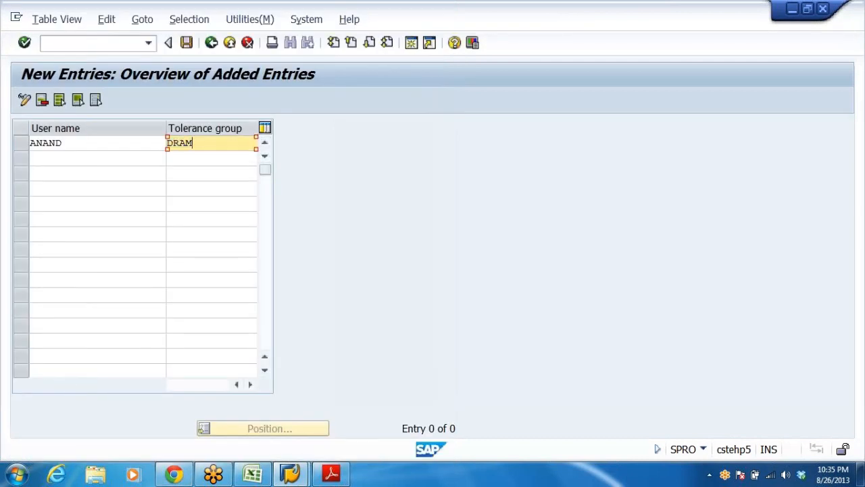
key(shift+Tab)
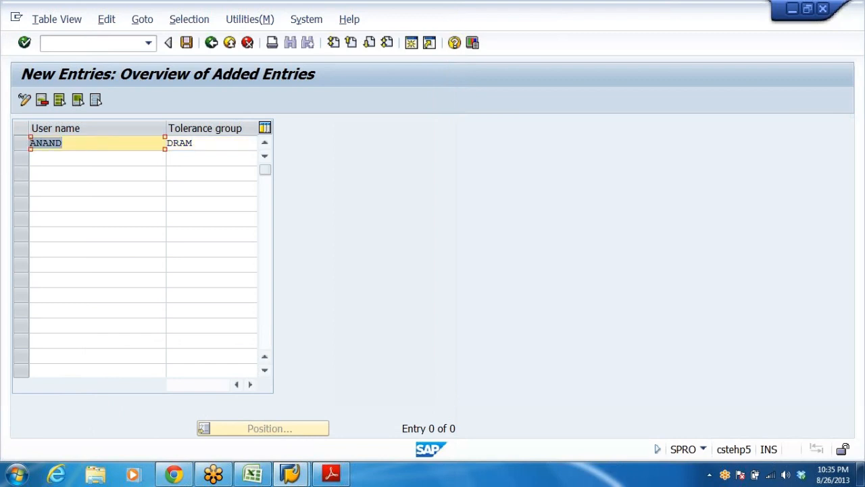
Save the new DRAM user assignment, check it in the assignments overview and return to the IMG structure.
key(Tab)
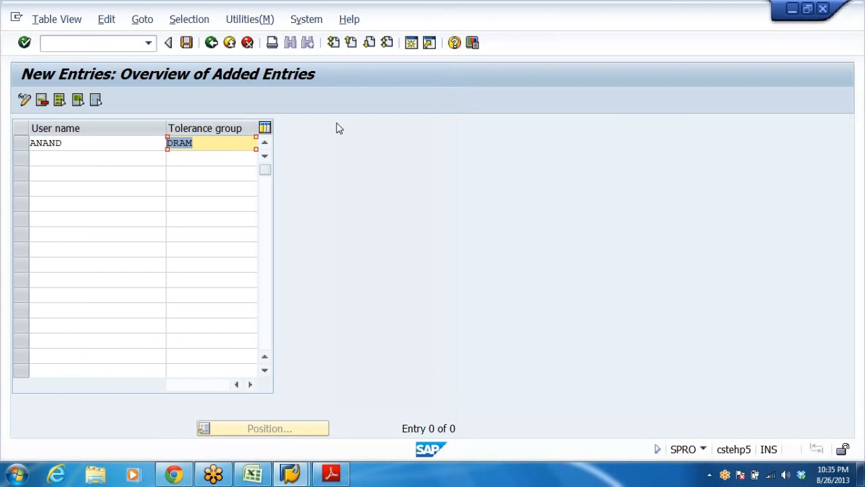
click(186, 43)
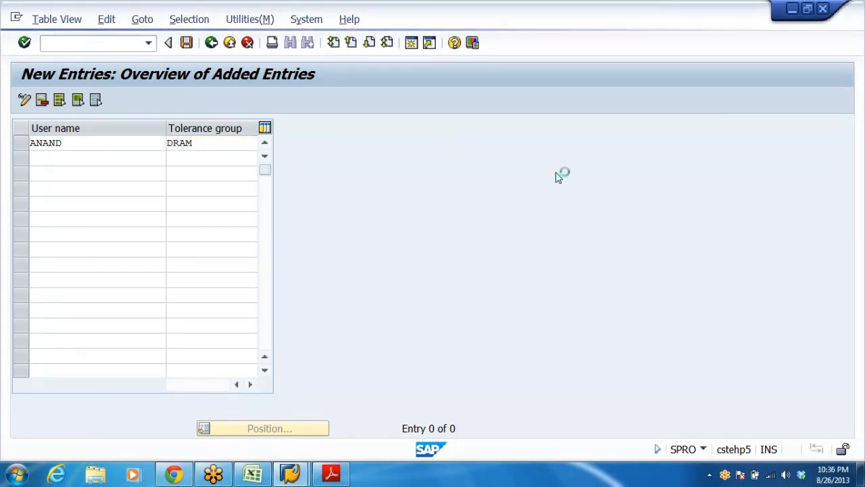
click(211, 42)
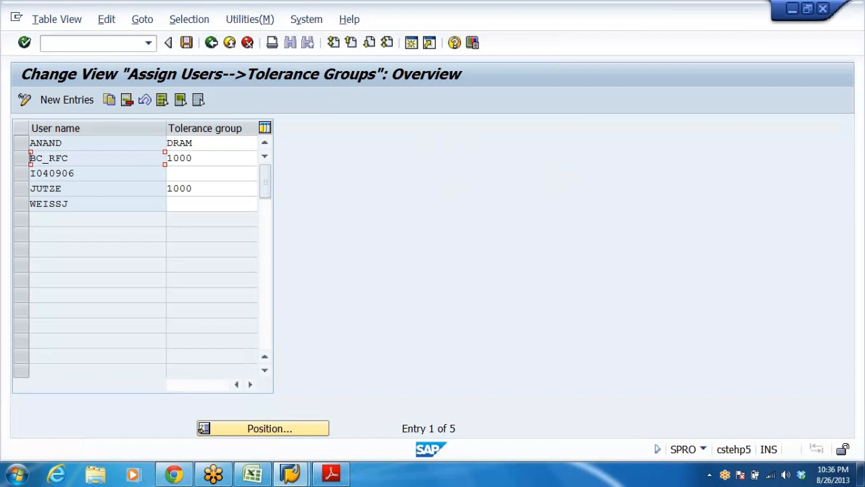
drag(196, 143, 2, 174)
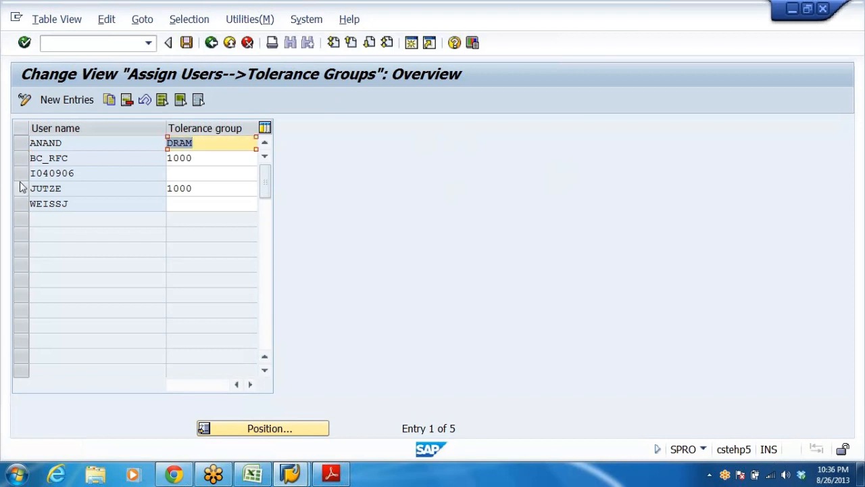
click(211, 42)
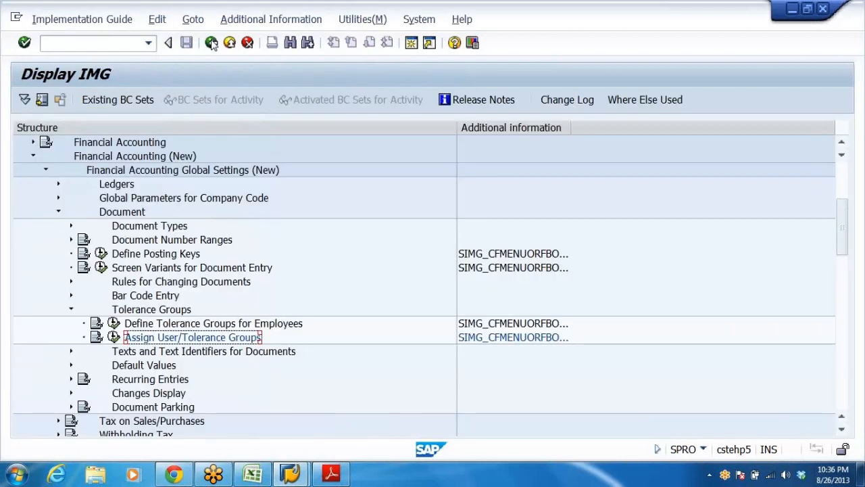
Switch to the DRL_GRP Excel workbook, review the tolerance group designations with their amounts in lakhs, and return to SAP.
click(252, 473)
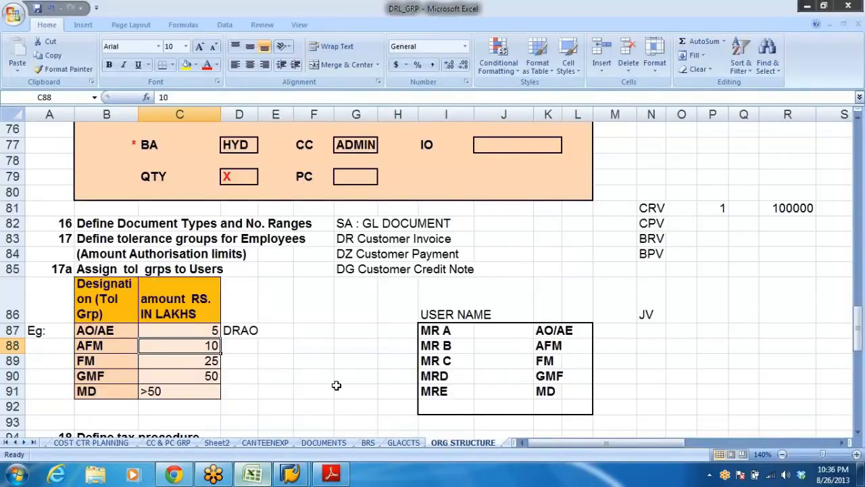
click(107, 331)
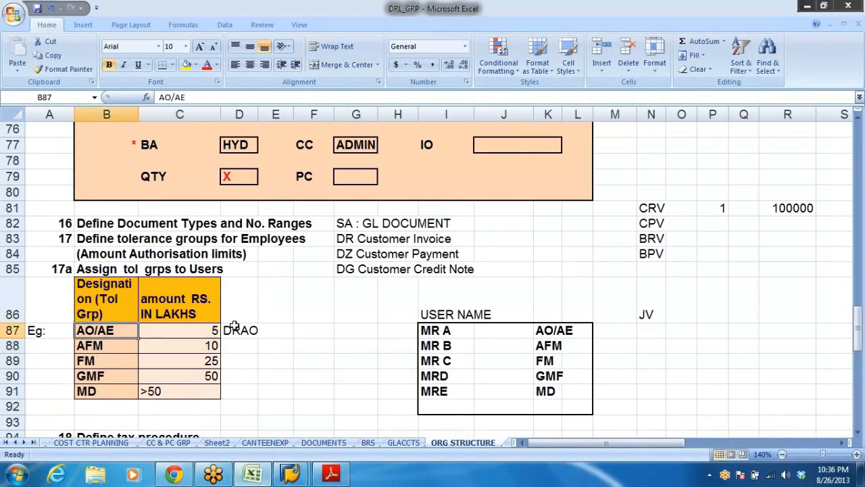
click(93, 360)
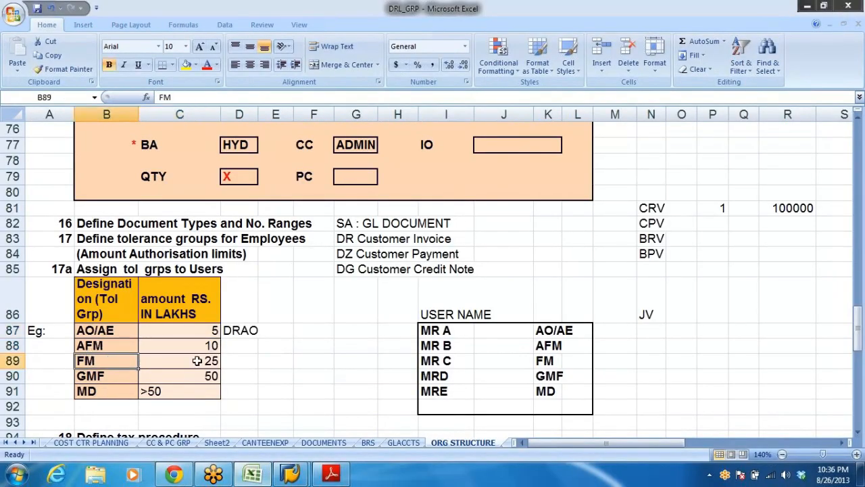
click(196, 361)
click(95, 373)
click(202, 377)
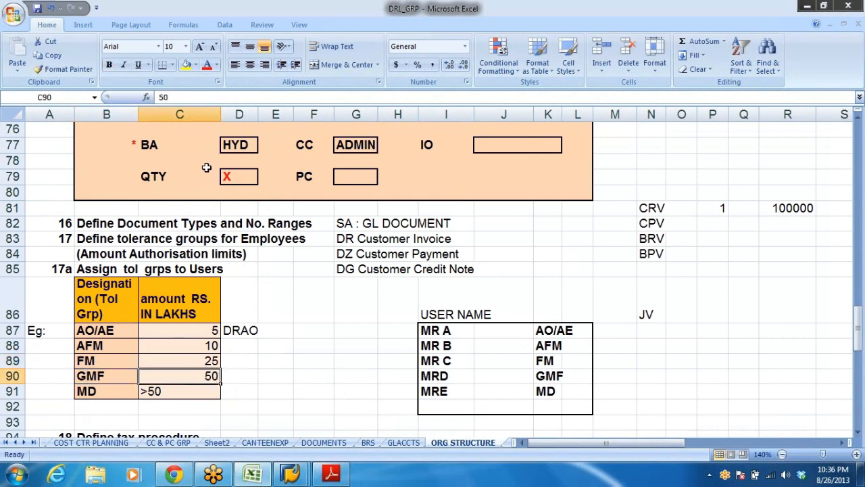
key(alt+Tab)
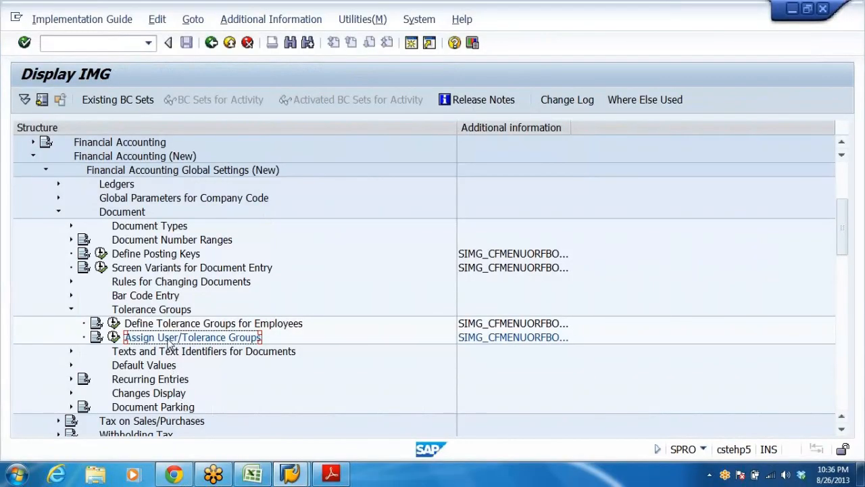
In the DRL_GRP Excel workbook, review the tasks Define tax procedure and Assign Tax procedure to the country, and return to SAP.
click(252, 474)
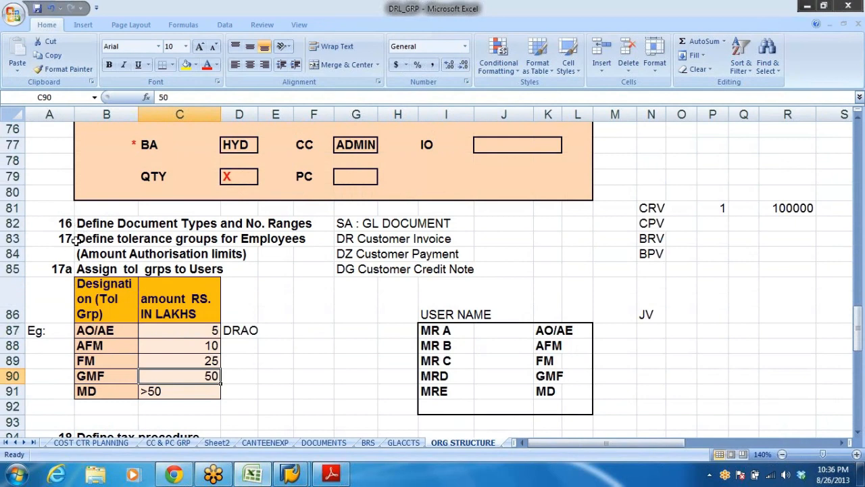
drag(81, 239, 95, 254)
scroll(237, 276, down, 3)
scroll(239, 286, down, 1)
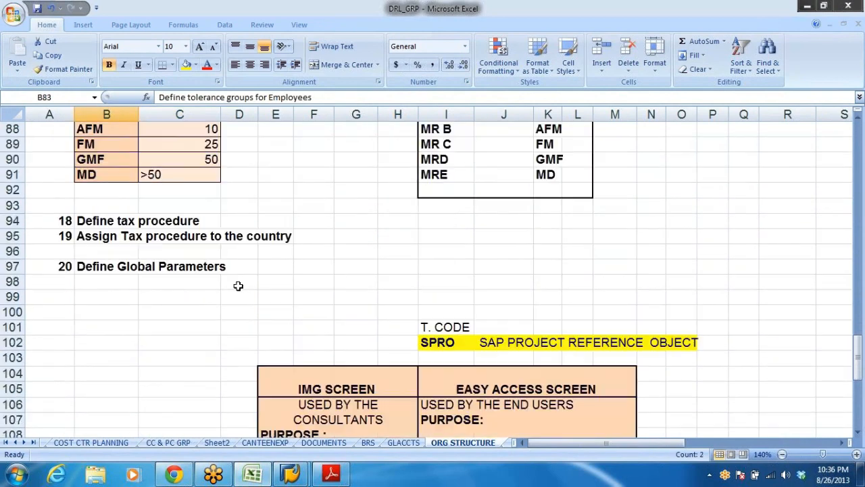
click(100, 223)
click(100, 236)
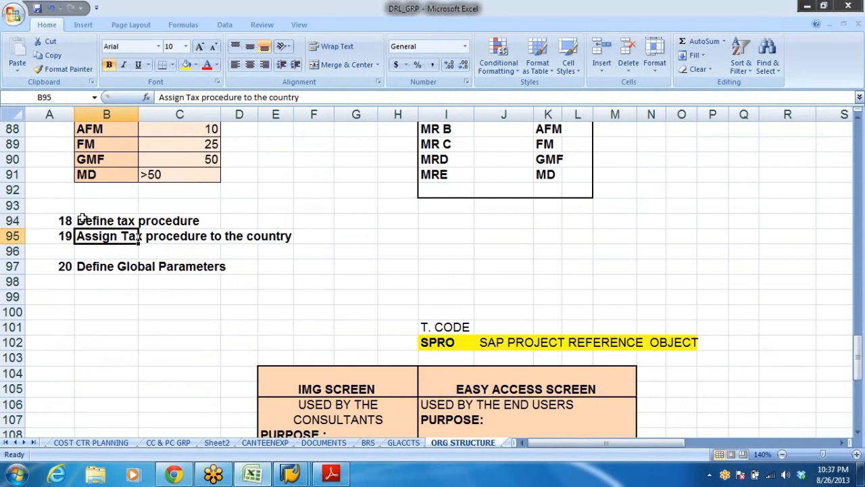
drag(81, 218, 274, 241)
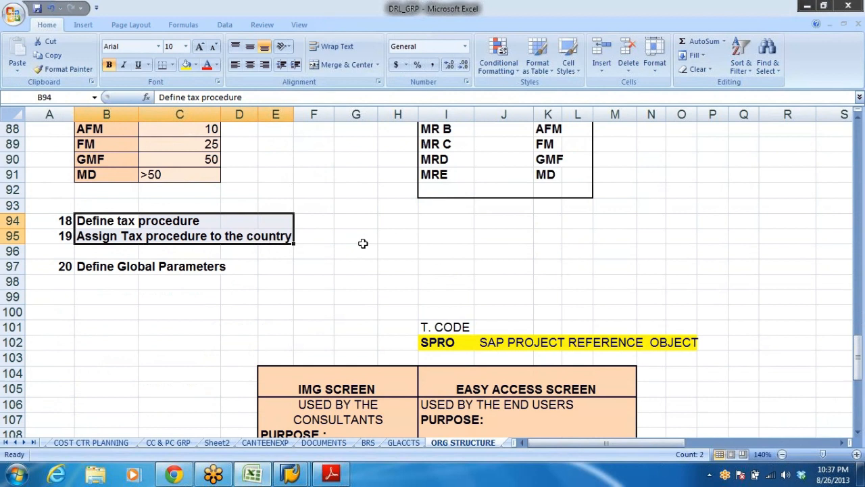
key(alt+Tab)
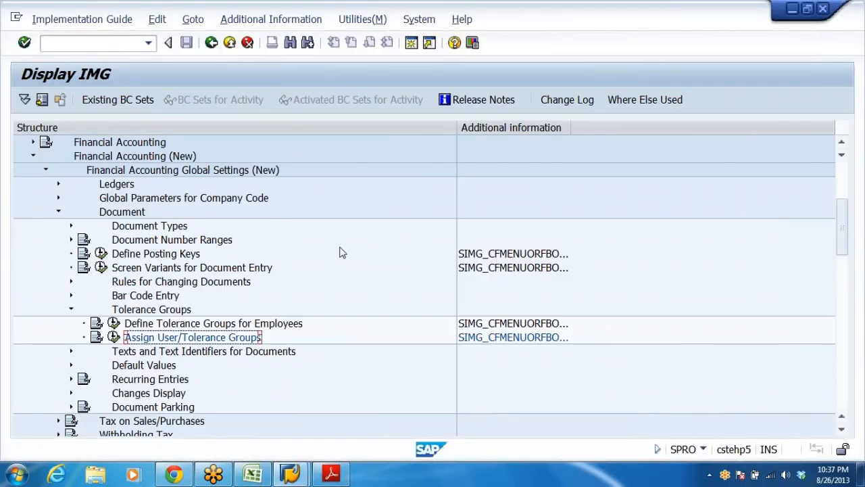
In the IMG structure, collapse the Tolerance Groups and Document nodes and expand Basic Settings under Tax on Sales/Purchases.
click(71, 309)
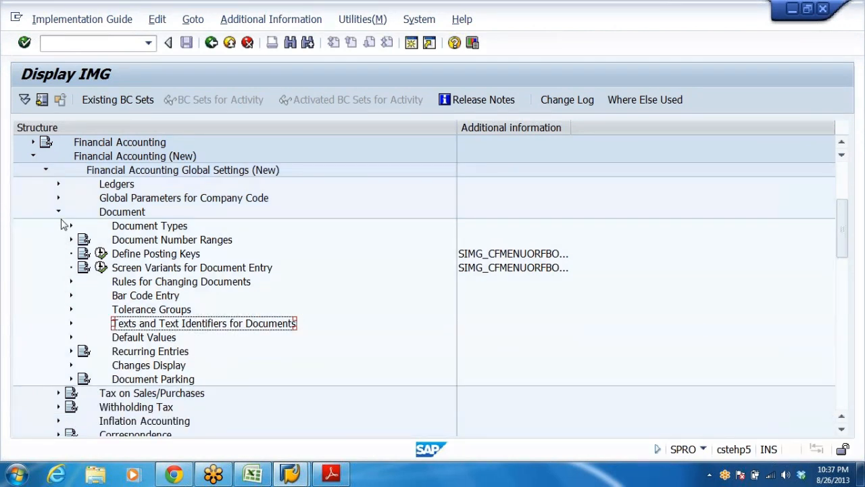
click(58, 211)
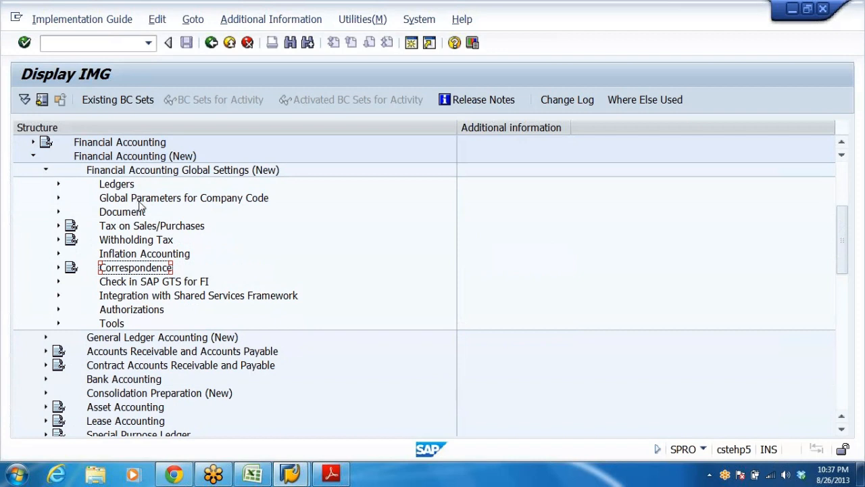
double_click(140, 229)
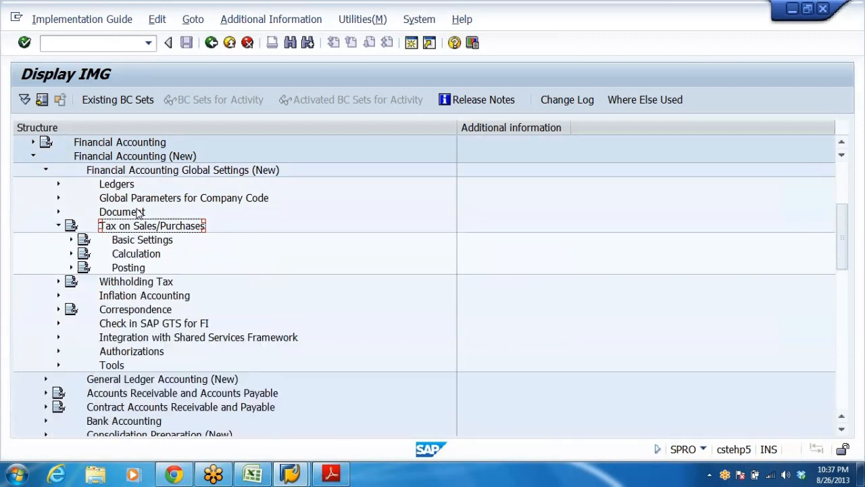
key(Down)
key(Right)
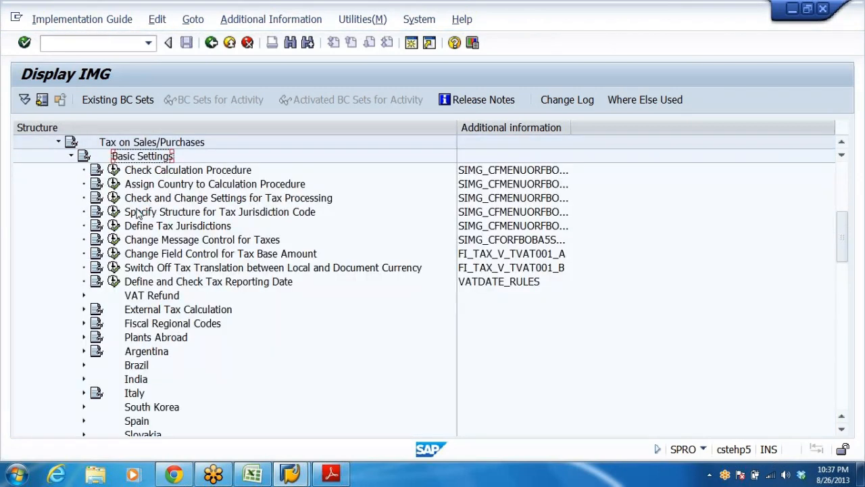
Open the Define Procedures activity of Check Calculation Procedure and locate the existing TAXDRL procedure in the list.
click(113, 170)
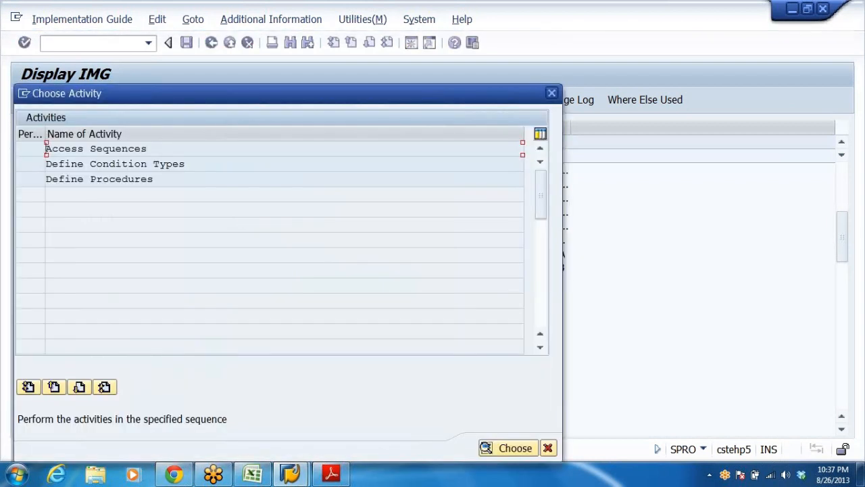
click(90, 178)
click(125, 180)
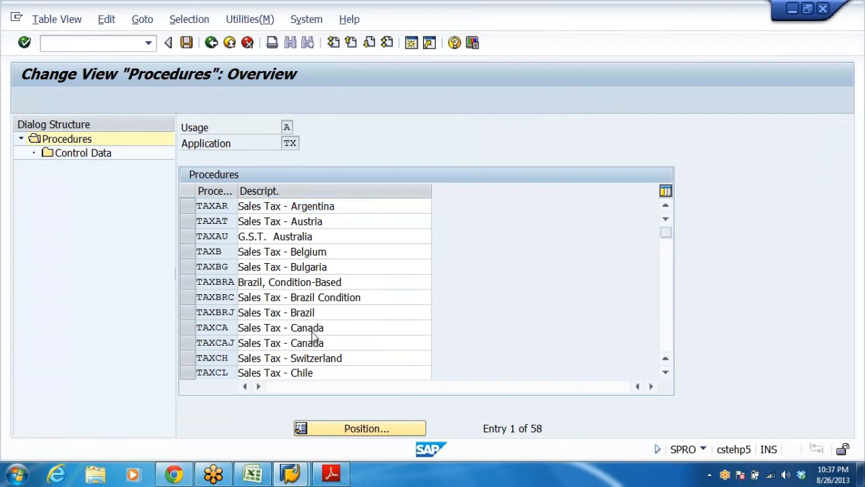
scroll(314, 335, down, 2)
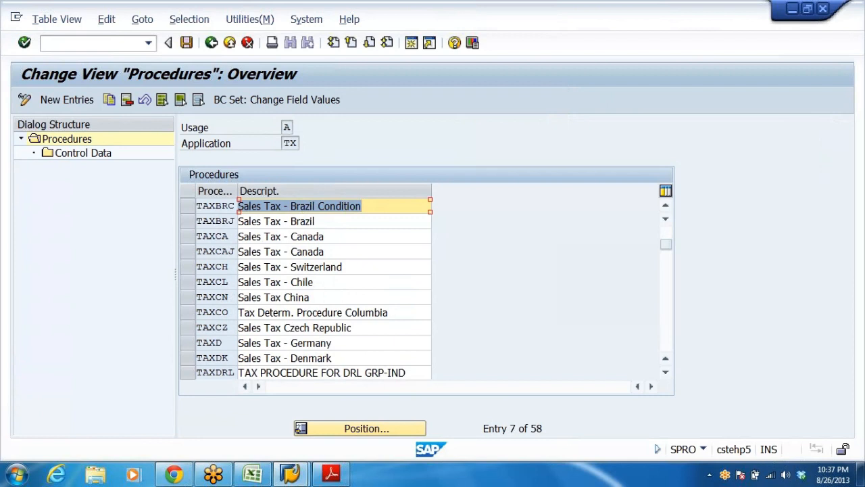
scroll(323, 338, down, 1)
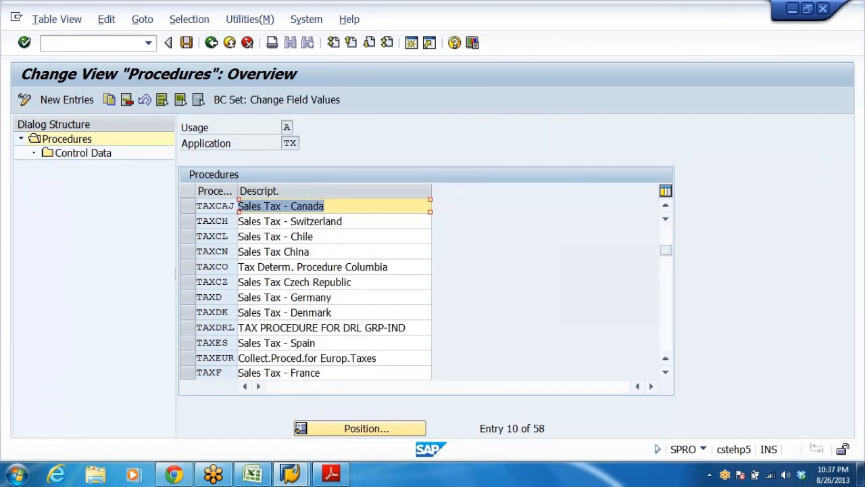
click(323, 327)
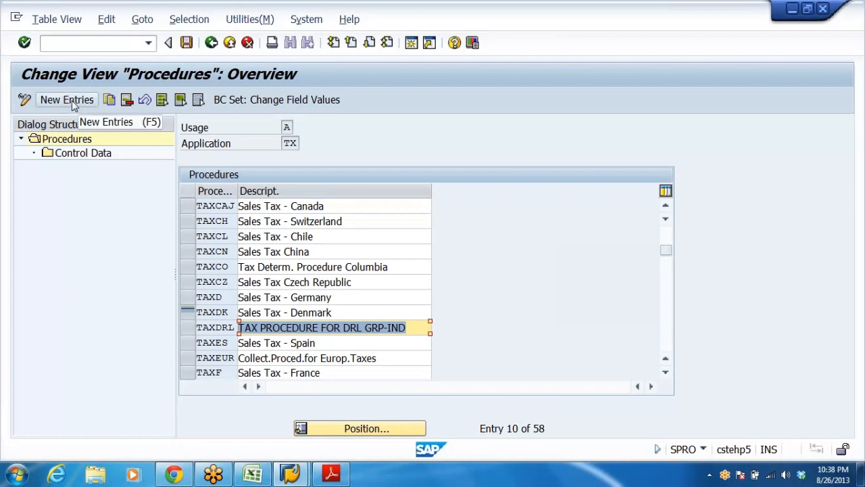
Add a new tax procedure DRLTAX with the description TAX PROCEDURE FOR DRL -IND and widen the Procedure column.
click(72, 100)
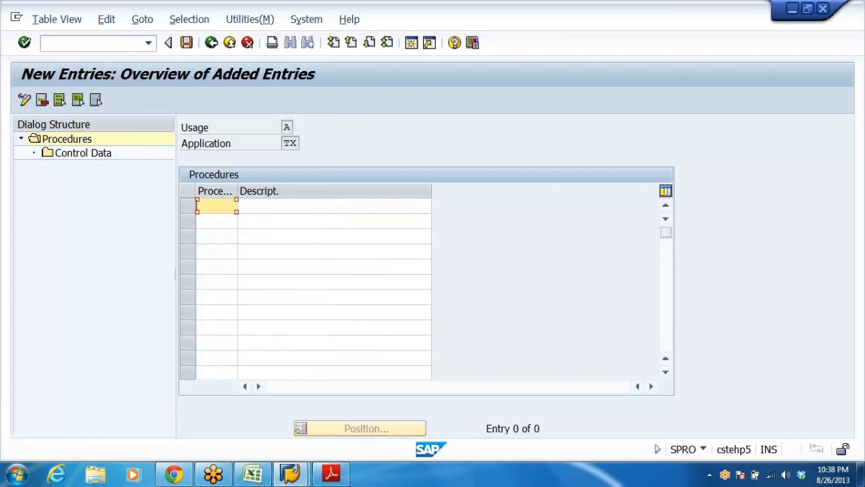
text(DRLTAX)
key(Tab)
text(T)
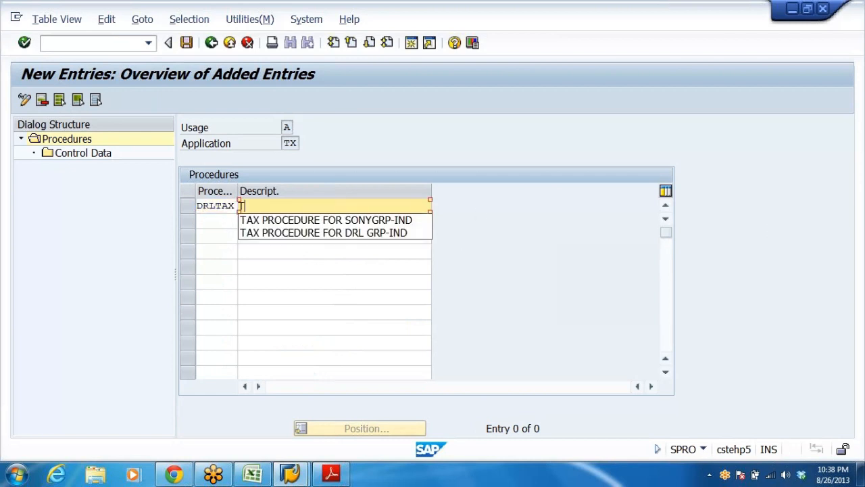
click(286, 232)
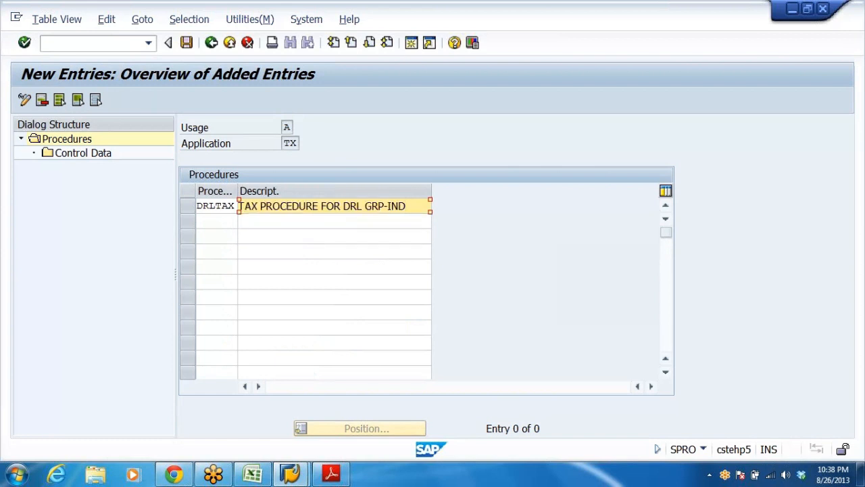
key(BackSpace)
key(BackSpace)
key(BackSpace)
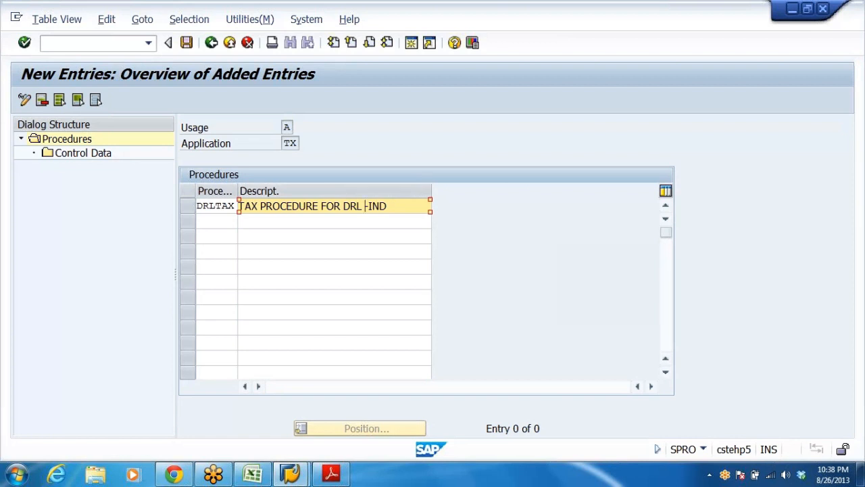
drag(237, 191, 43, 209)
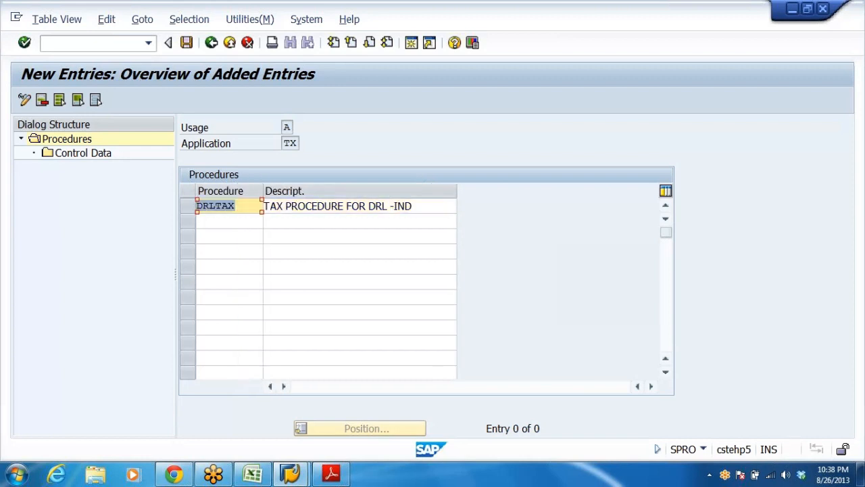
key(Return)
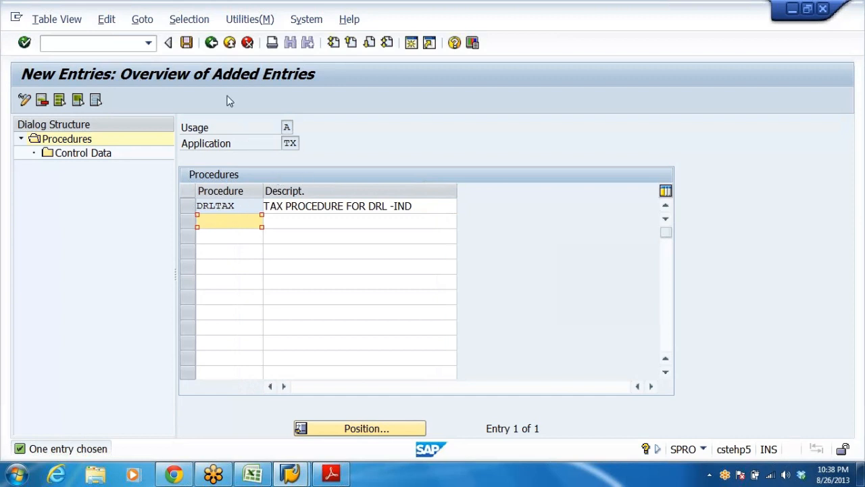
Select the DRLTAX procedure row and save it under the DRL COMP CODE SETTINGS customizing request.
key(shift+Tab)
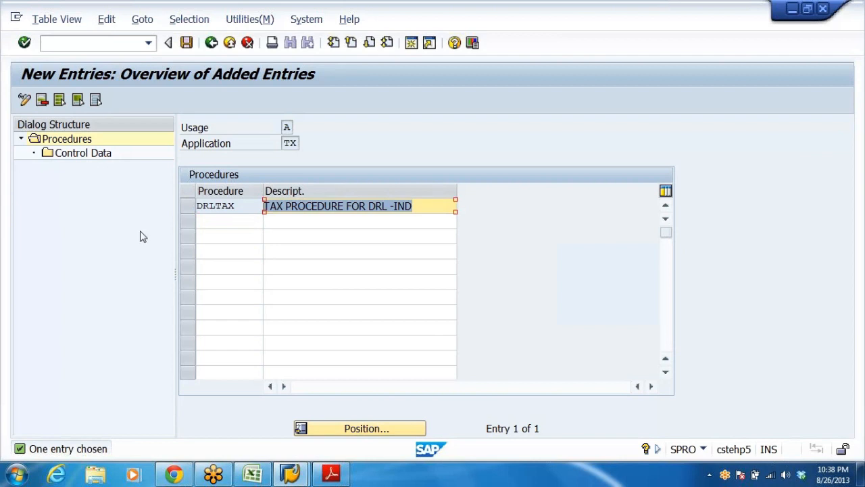
key(shift+Tab)
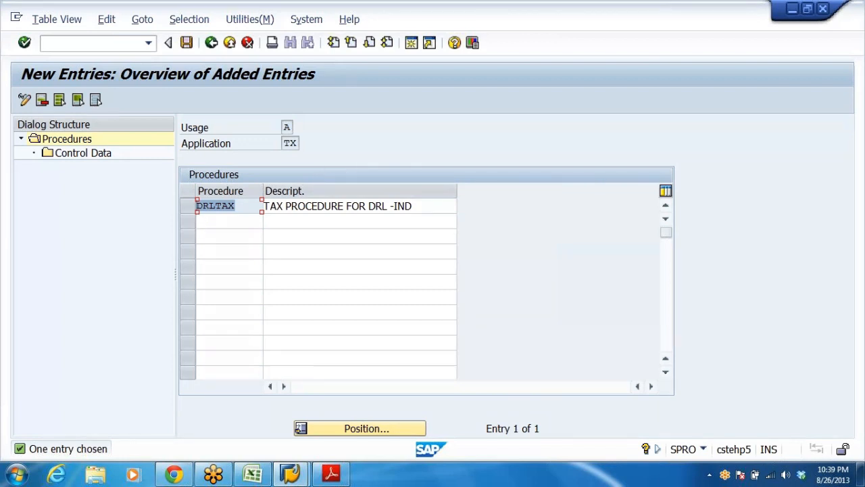
click(189, 207)
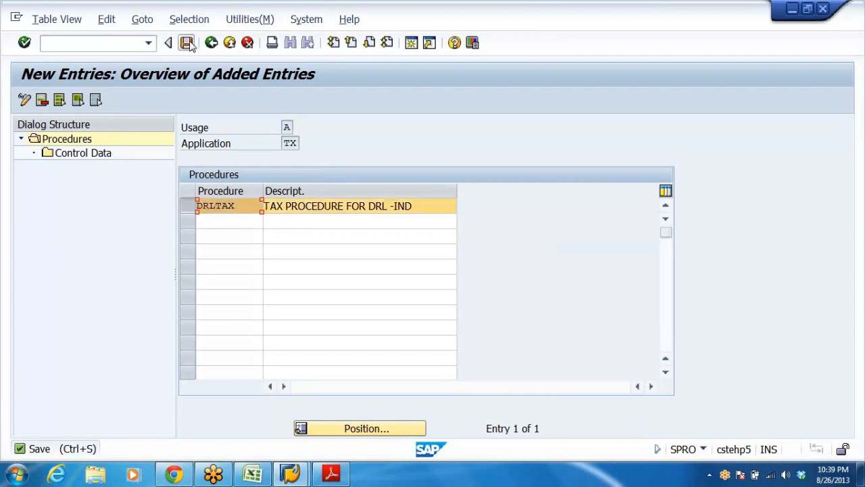
click(211, 43)
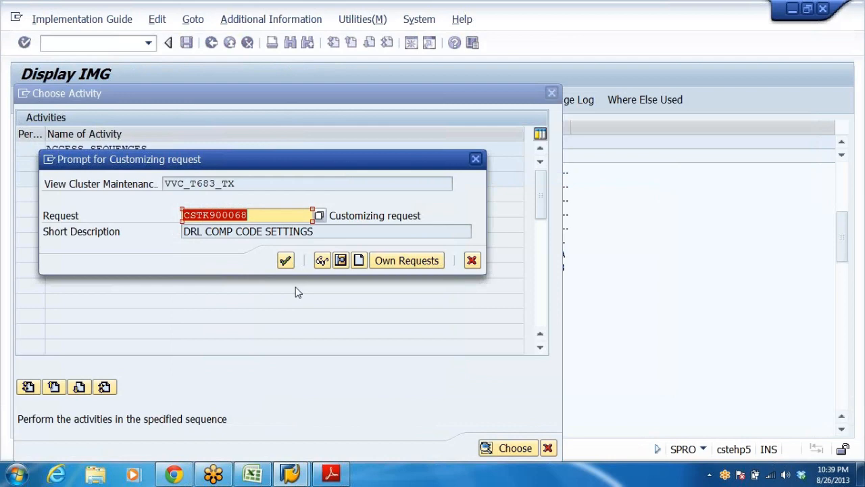
click(283, 258)
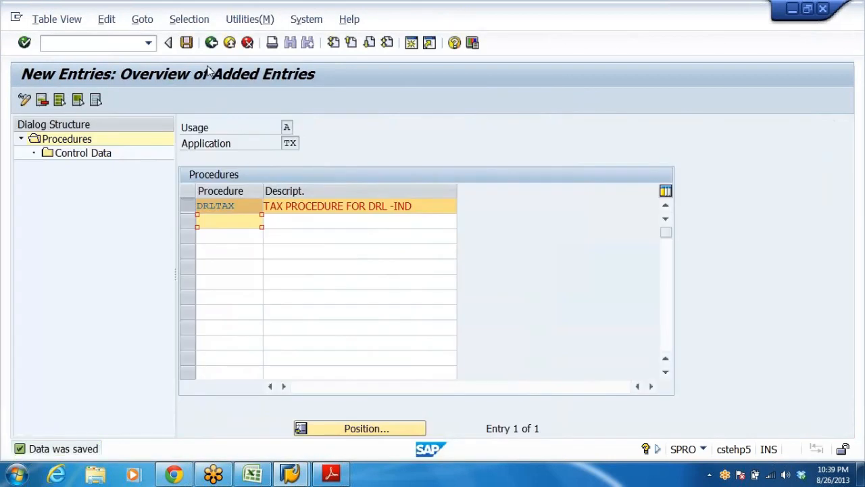
Examine the control data of the Argentine sales tax procedure TAXAR and return to the IMG structure.
click(212, 43)
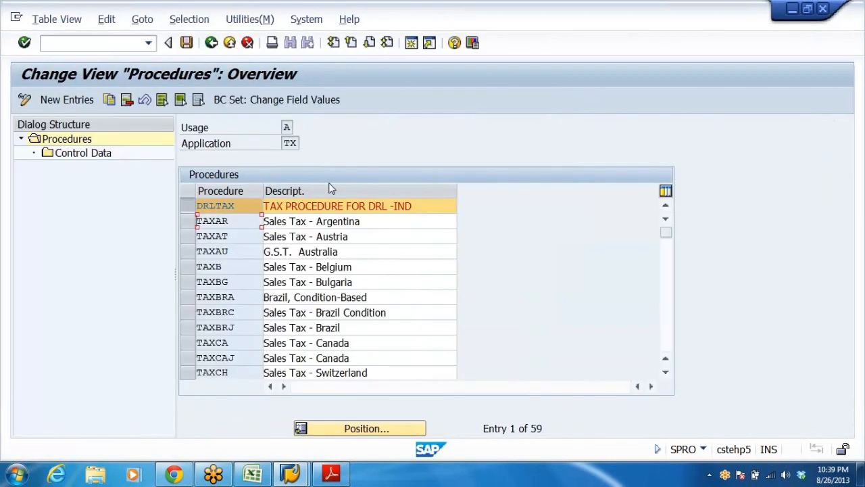
click(190, 221)
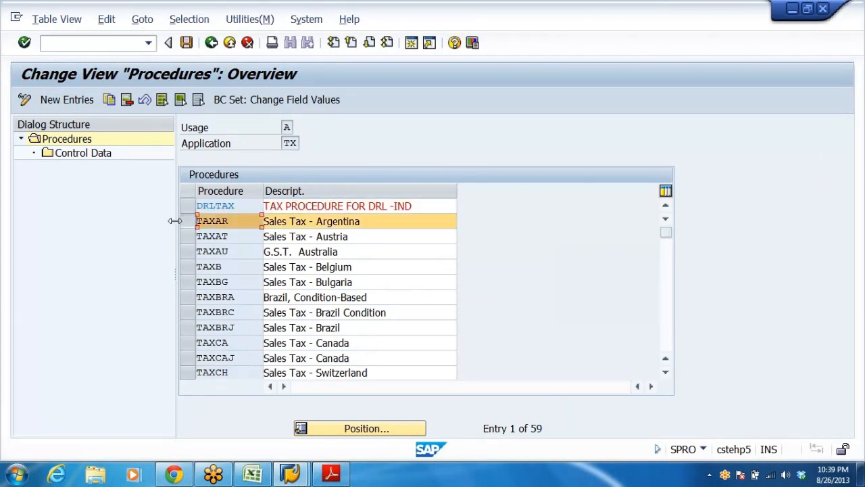
double_click(90, 154)
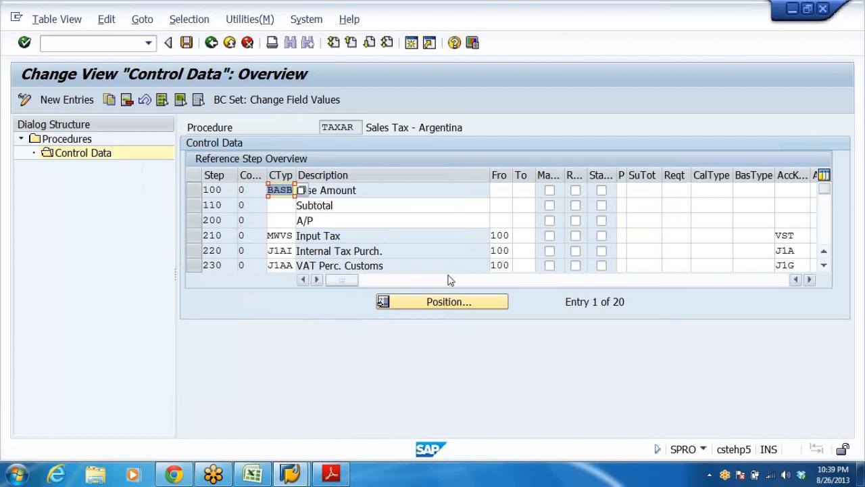
click(382, 251)
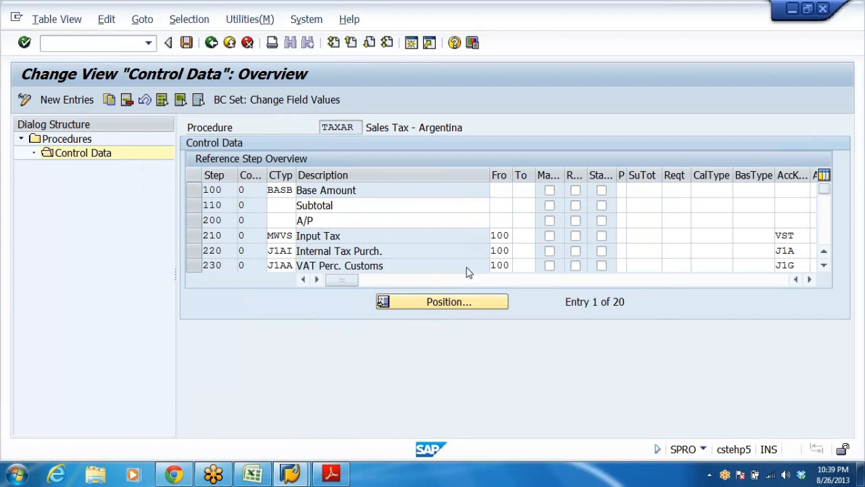
scroll(458, 255, down, 2)
scroll(453, 252, down, 5)
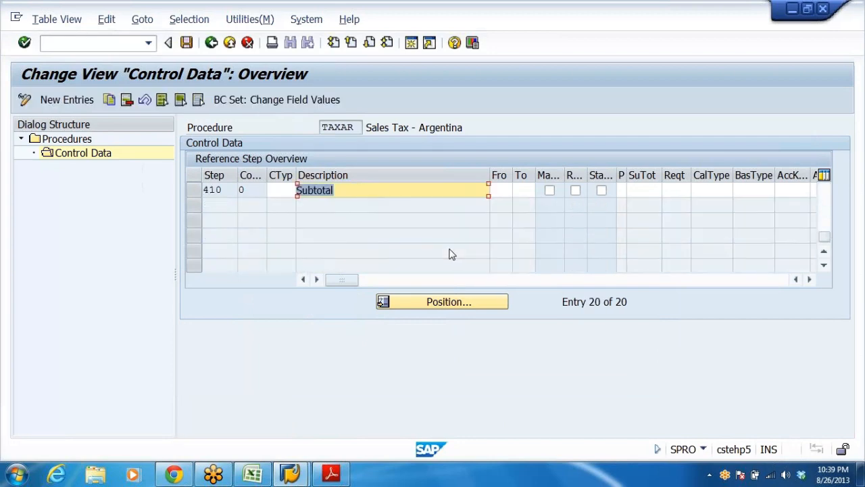
click(211, 43)
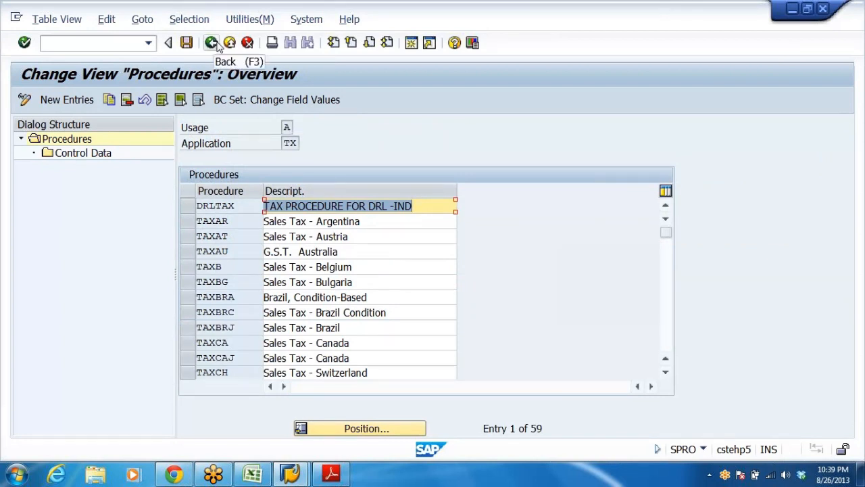
click(217, 45)
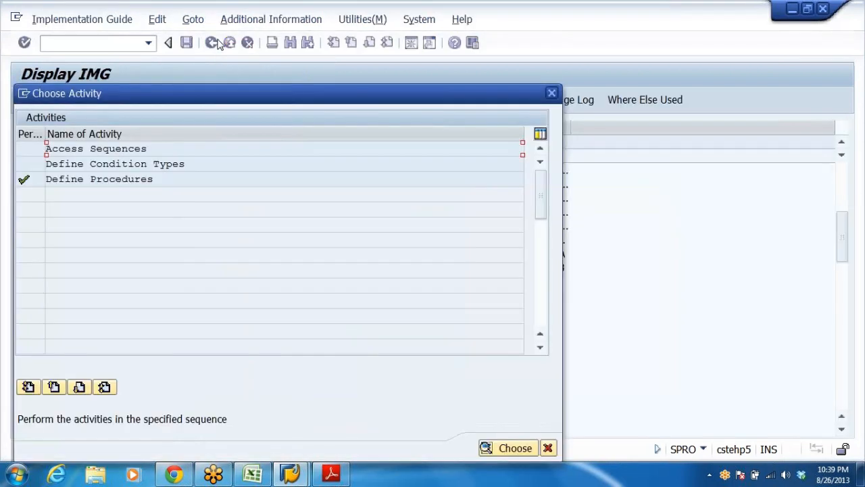
click(548, 449)
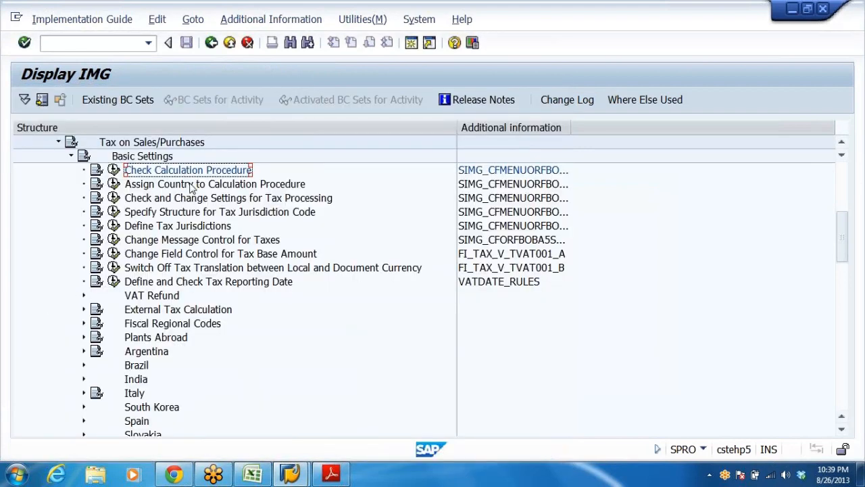
Open the Assign Country to Calculation Procedure activity and position the list on country IN.
click(192, 184)
click(113, 183)
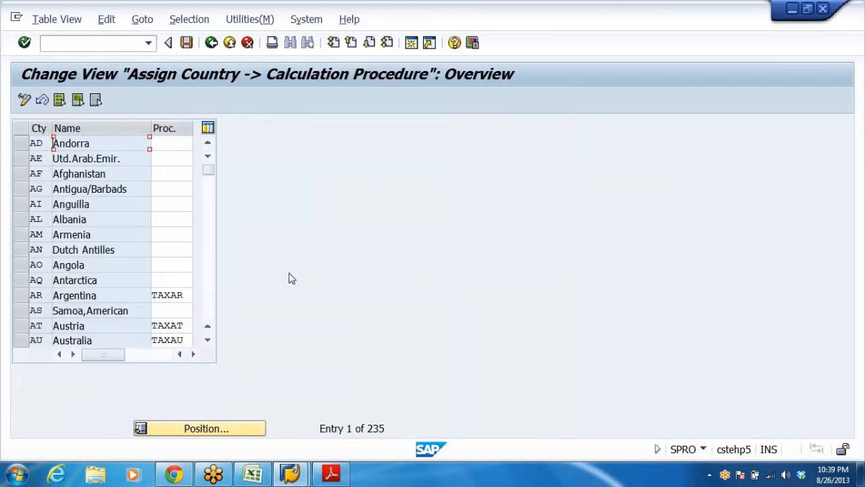
click(228, 429)
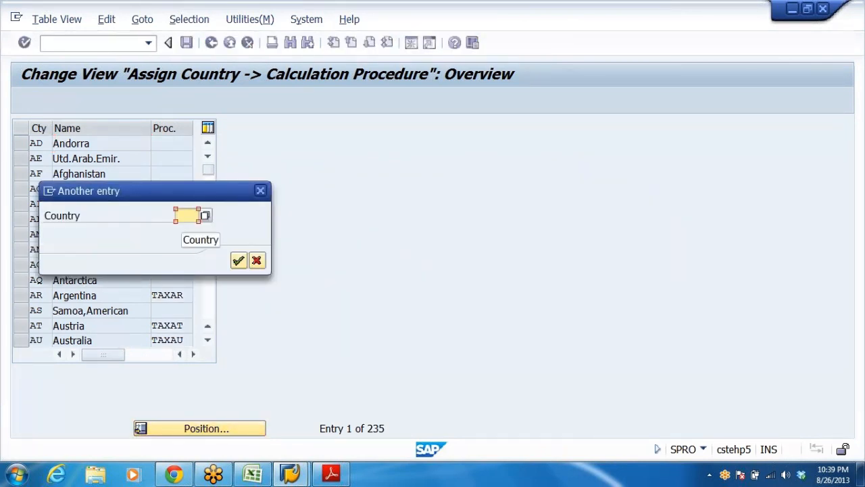
click(189, 215)
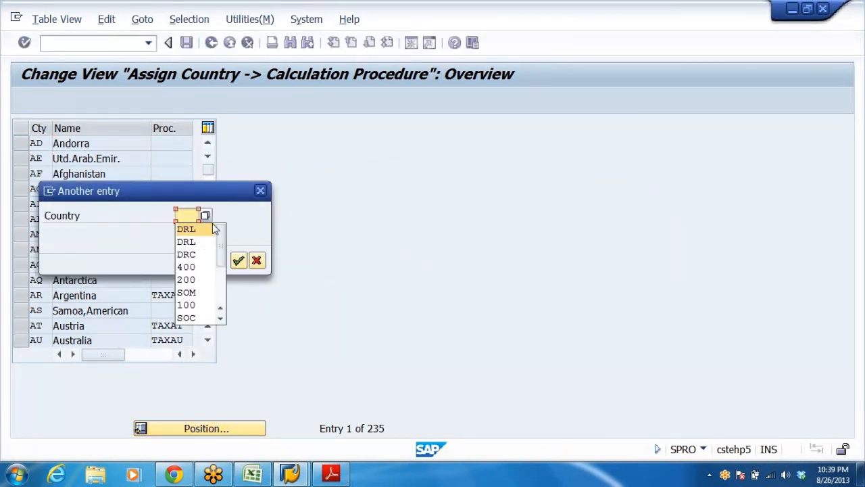
click(181, 215)
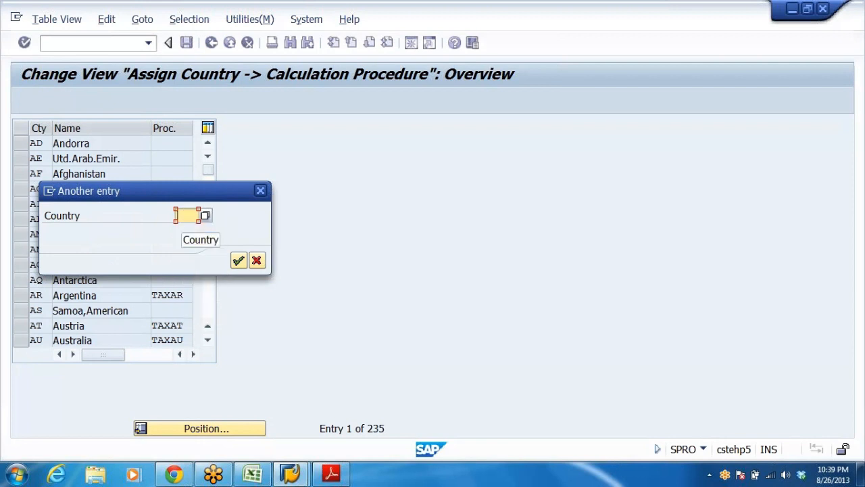
text(IN)
key(Return)
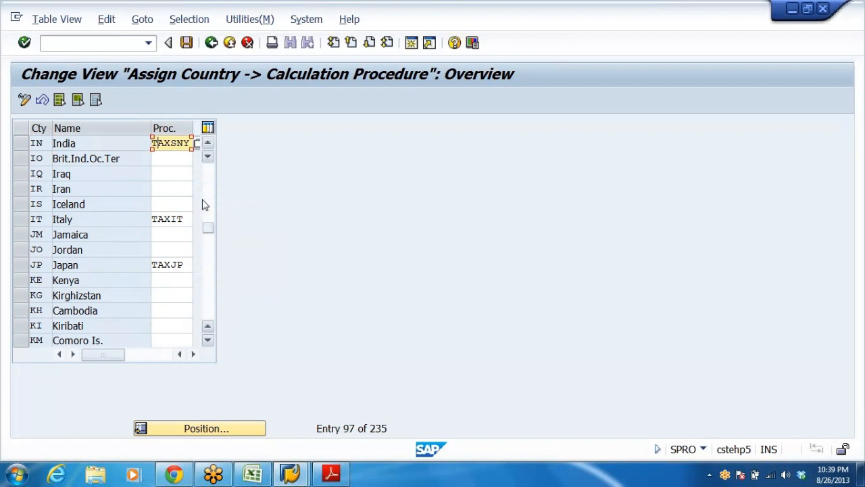
Assign procedure DRLTAX to India, save it under the DRL COMP CODE SETTINGS customizing request and return to the IMG.
double_click(158, 142)
text(DRLTAX)
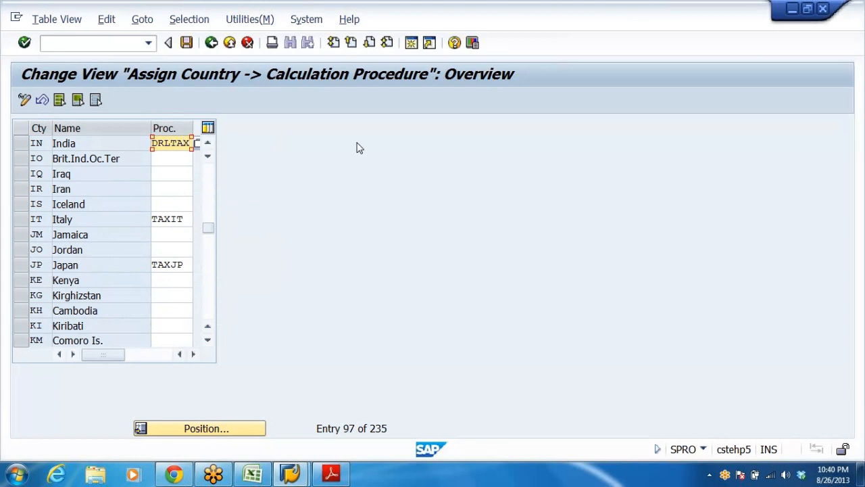
click(623, 90)
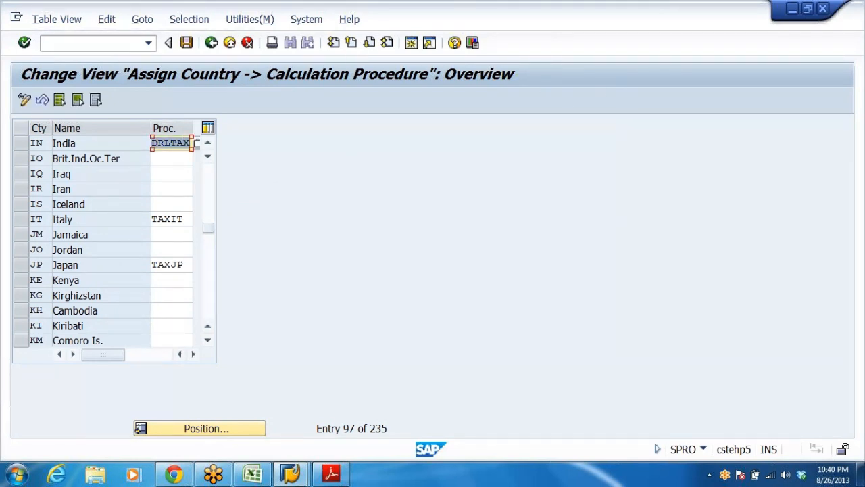
click(177, 143)
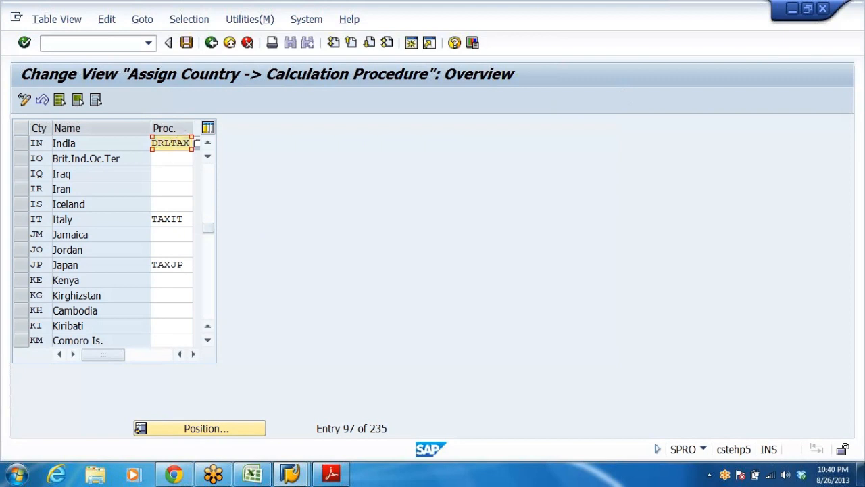
click(55, 143)
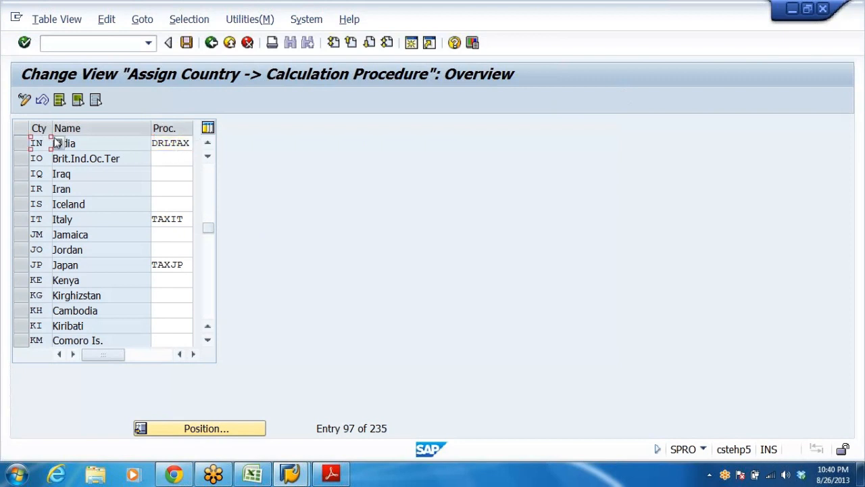
drag(157, 143, 191, 142)
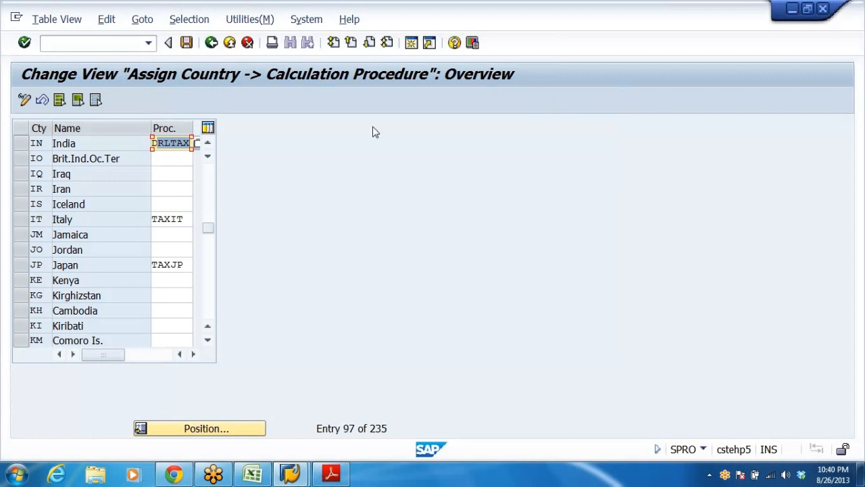
click(187, 42)
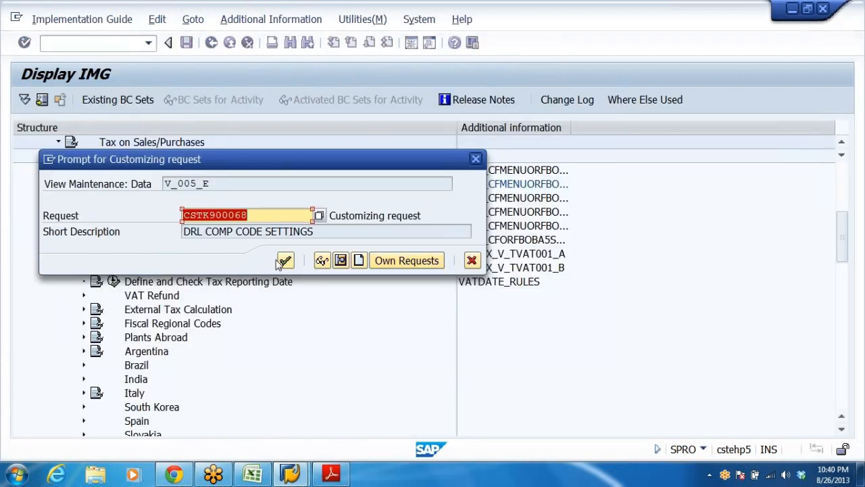
click(284, 261)
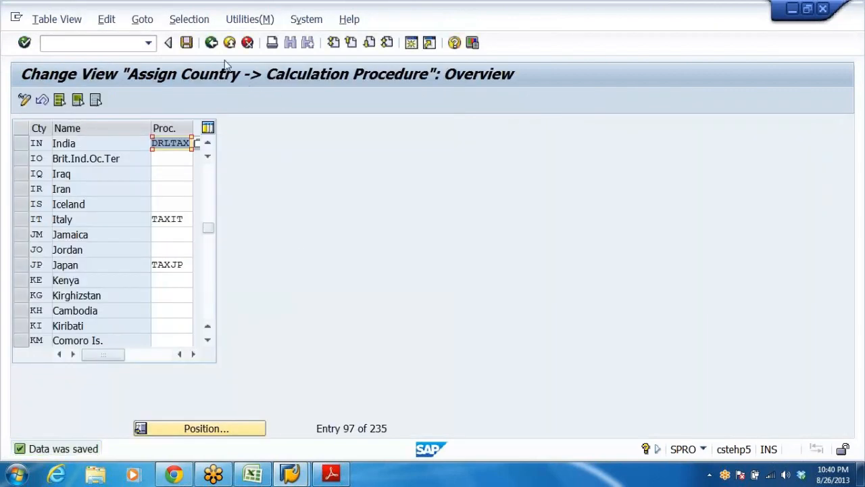
click(211, 43)
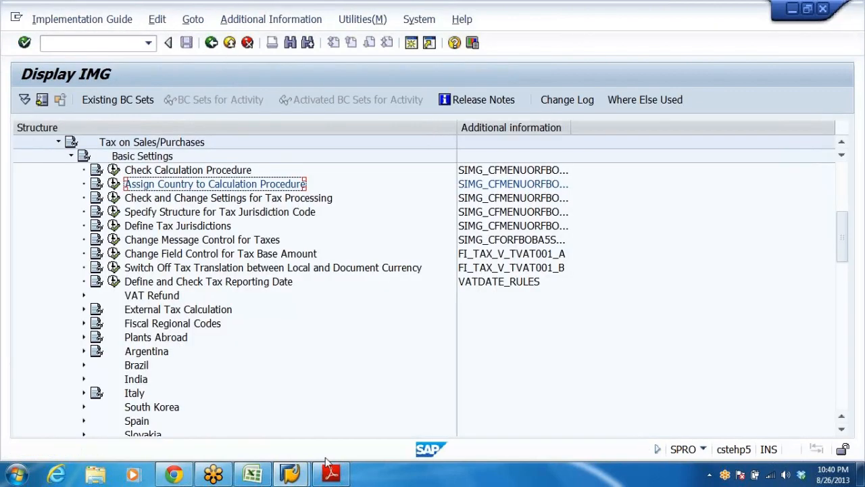
Switch to the DRL_GRP workbook in Excel and check the Define Global Parameters item below the tax procedure tasks.
click(252, 473)
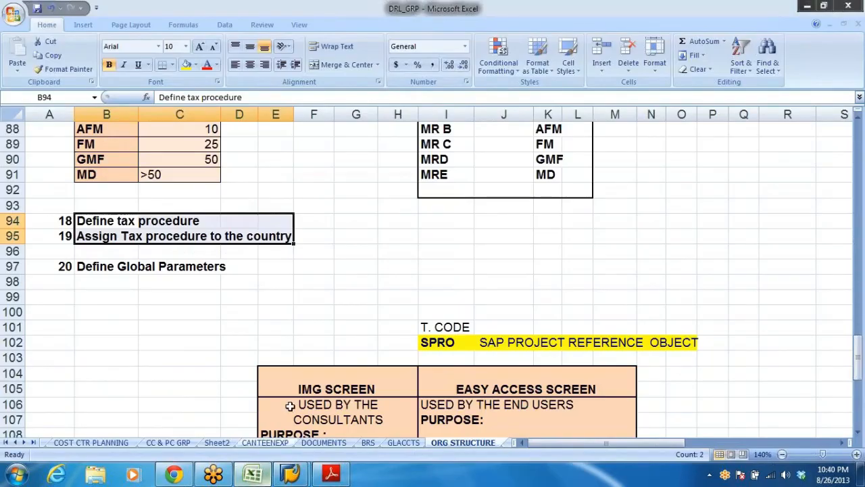
click(108, 264)
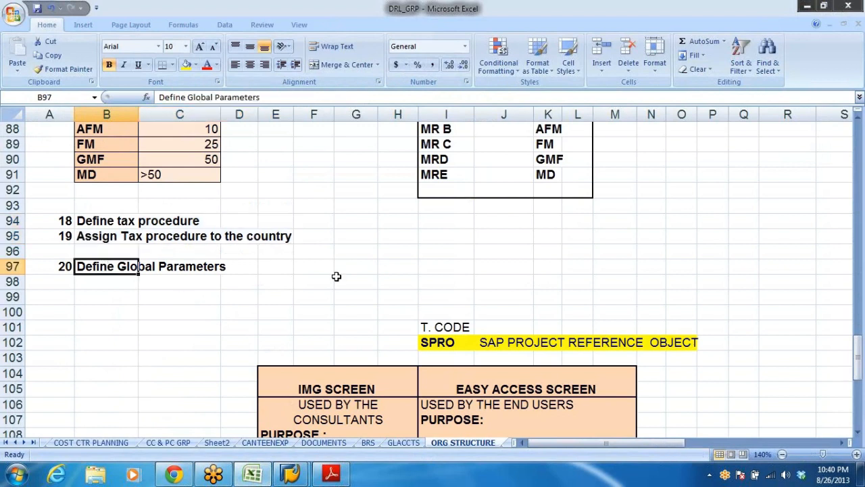
click(118, 342)
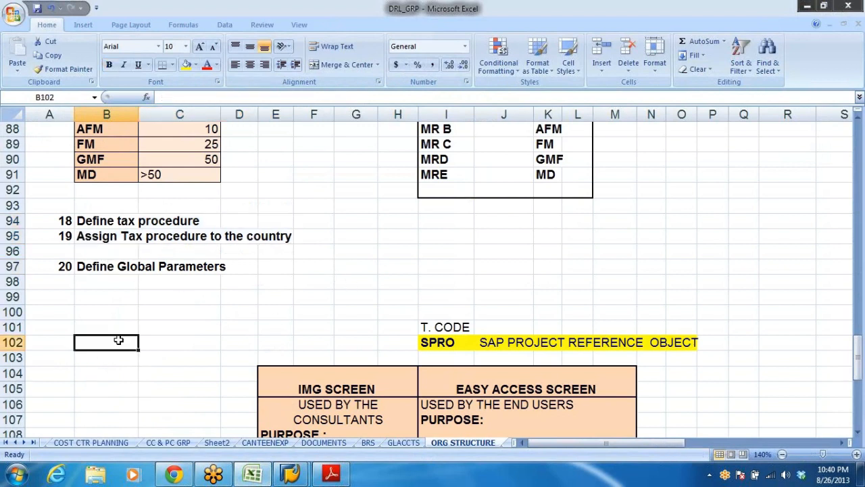
drag(81, 267, 291, 268)
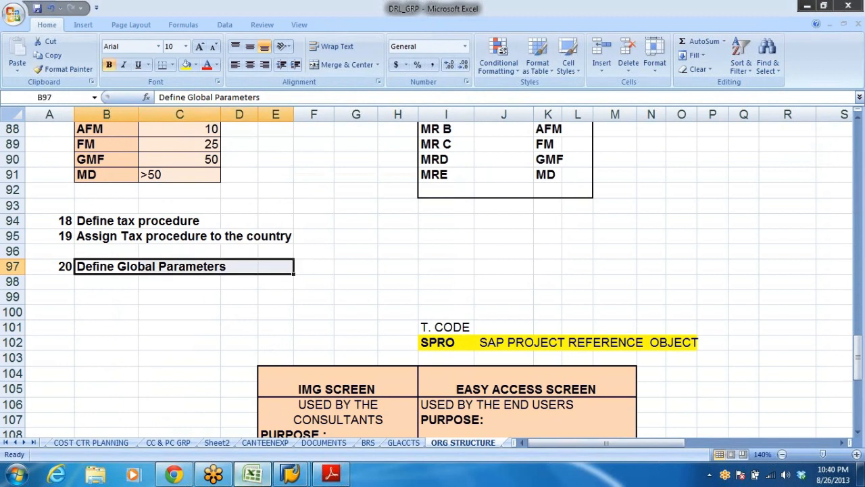
Switch back to the SAP Display IMG window and collapse the Basic Settings and Tax on Sales/Purchases nodes.
click(292, 474)
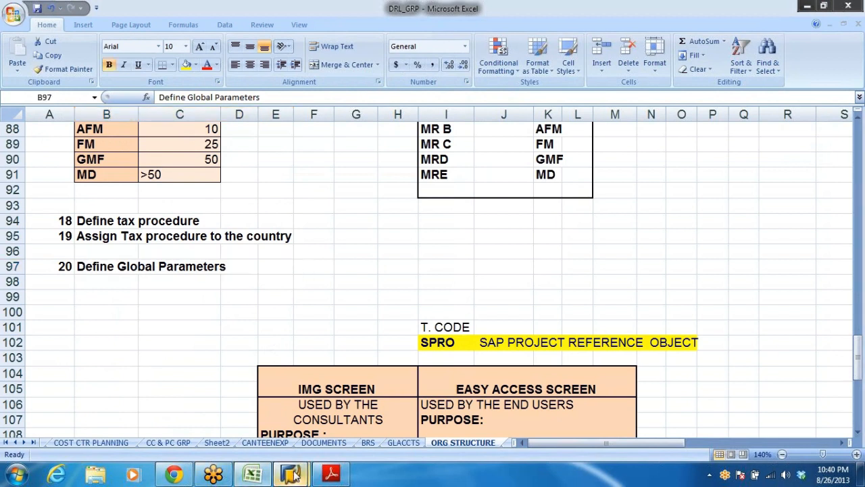
click(267, 427)
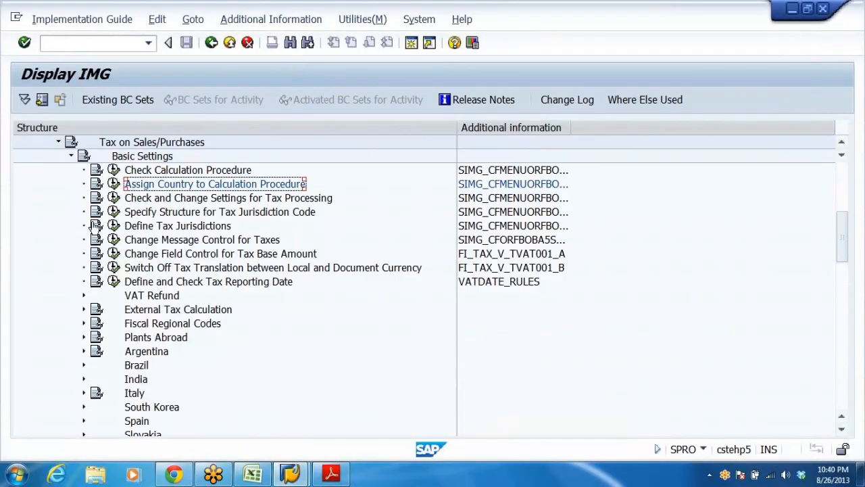
click(71, 156)
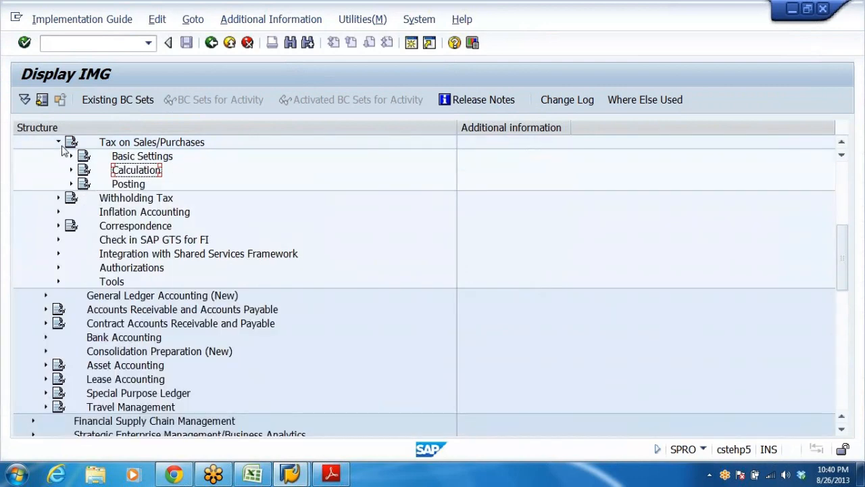
click(58, 142)
scroll(305, 325, up, 2)
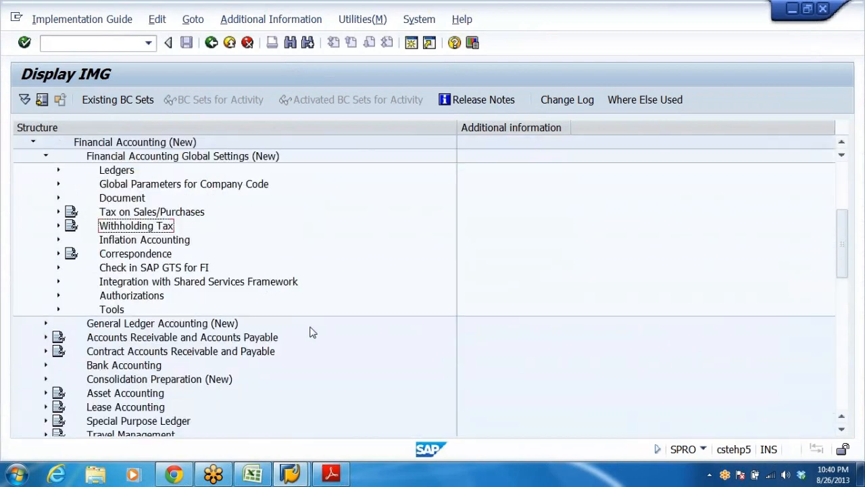
scroll(311, 331, up, 2)
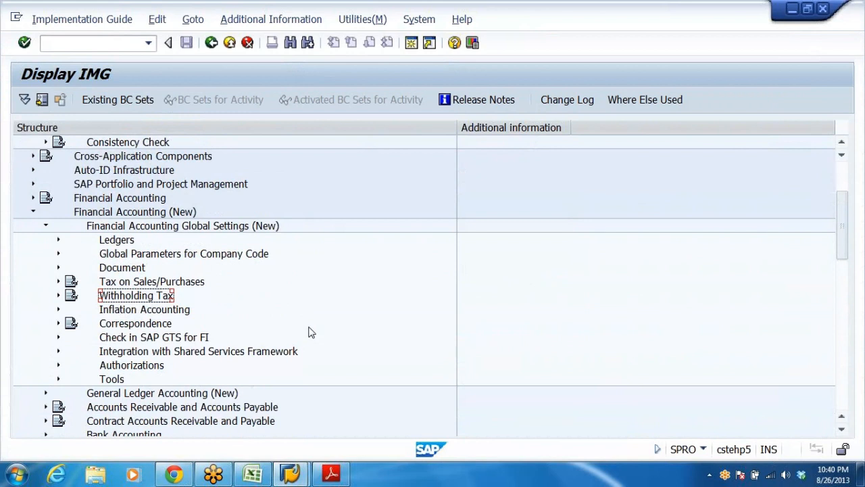
Expand Global Parameters for Company Code and open the Enter Global Parameters activity.
click(134, 254)
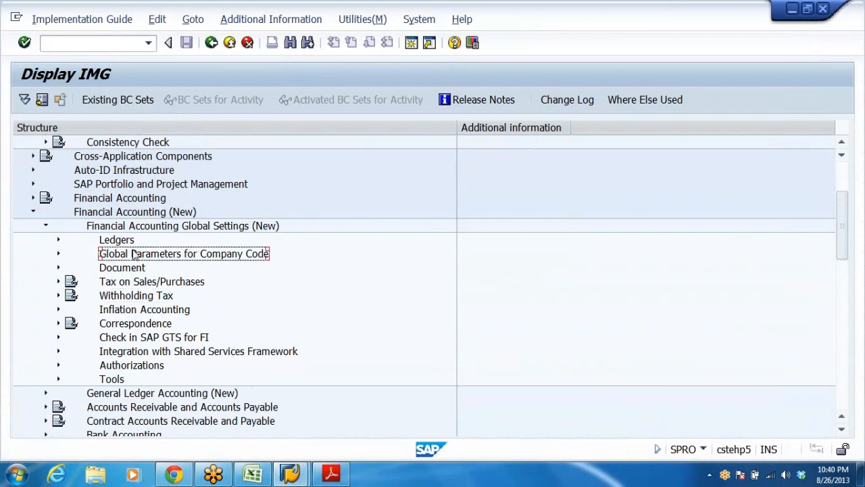
double_click(134, 254)
key(Down)
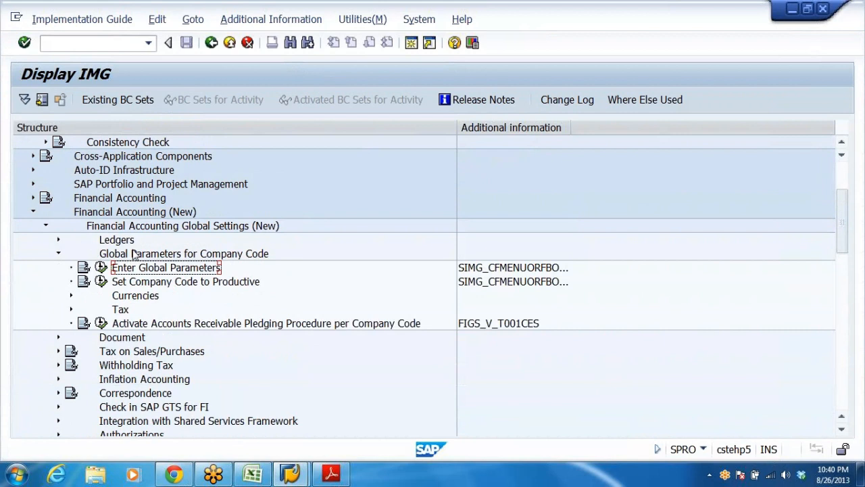
key(Down)
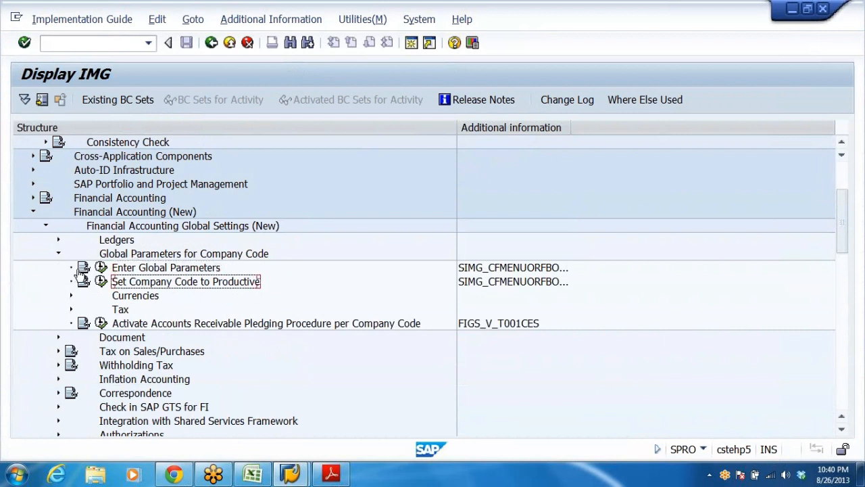
click(134, 271)
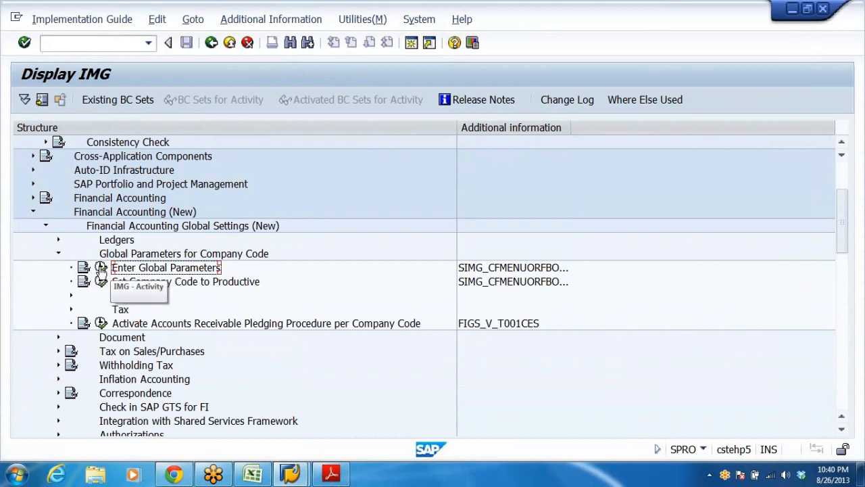
click(101, 268)
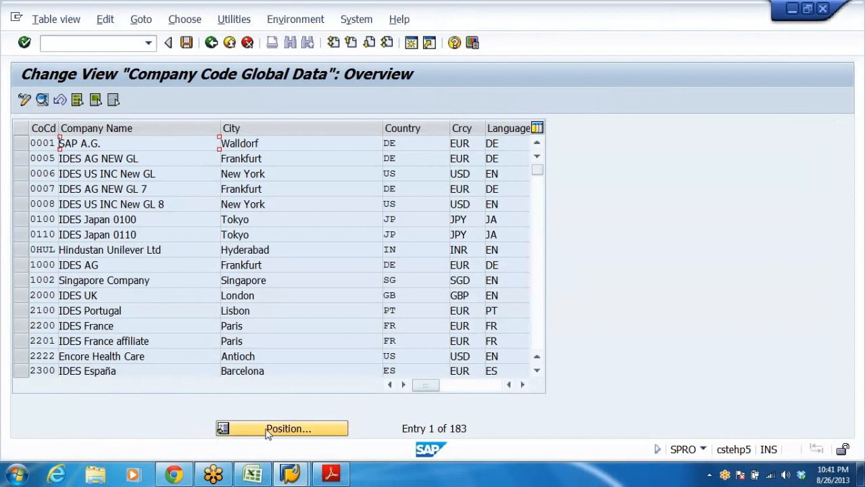
Position the global data overview on company code DRL and open its detail view.
click(270, 429)
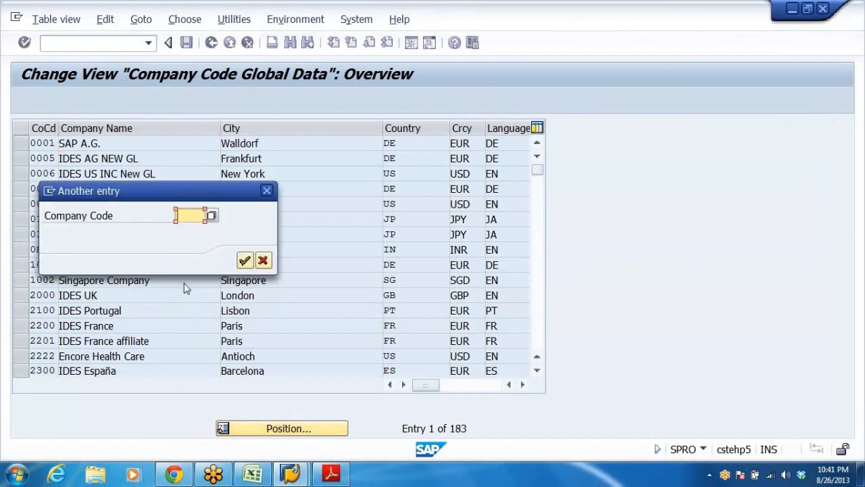
click(184, 215)
click(186, 241)
click(245, 261)
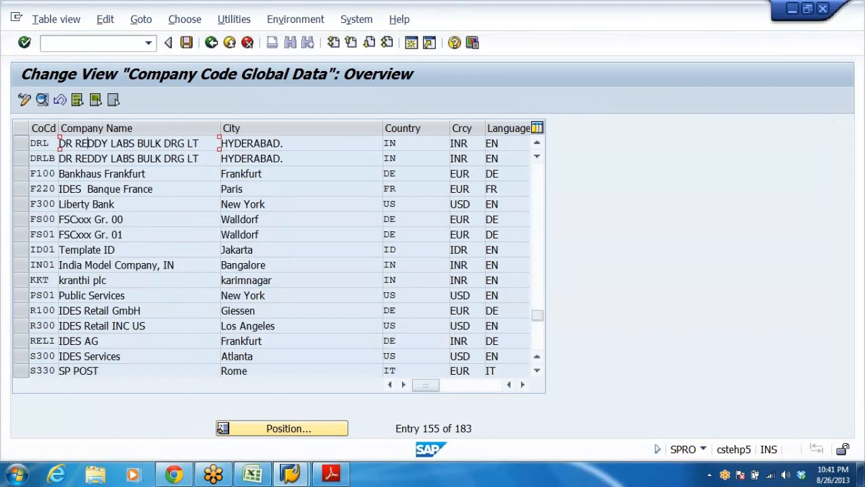
double_click(174, 144)
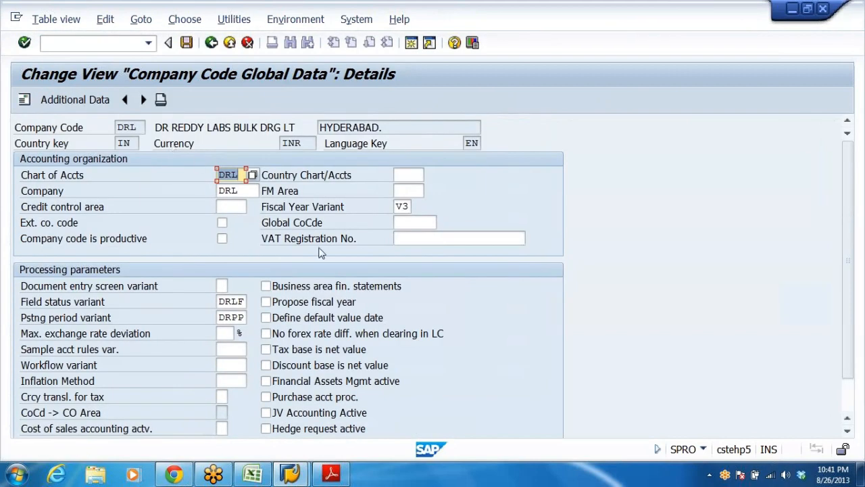
Review DRL's company code, country and language keys, credit control area, fiscal year variant, field status variant and posting period variant.
key(Tab)
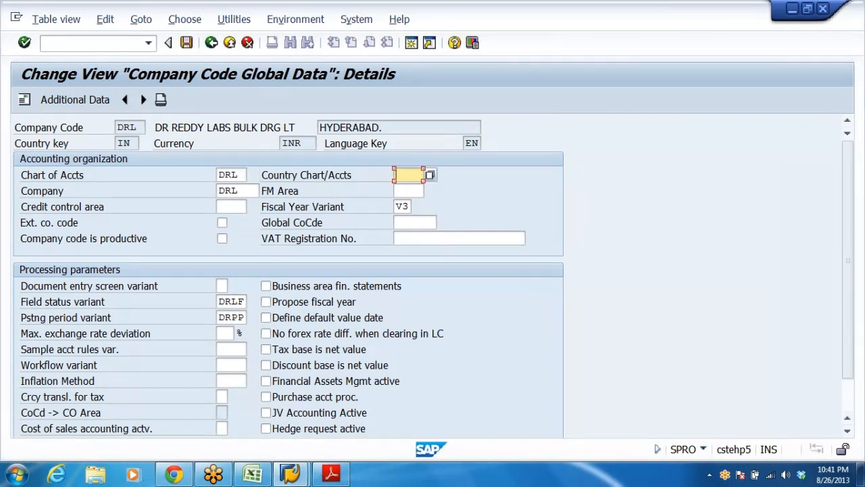
click(132, 127)
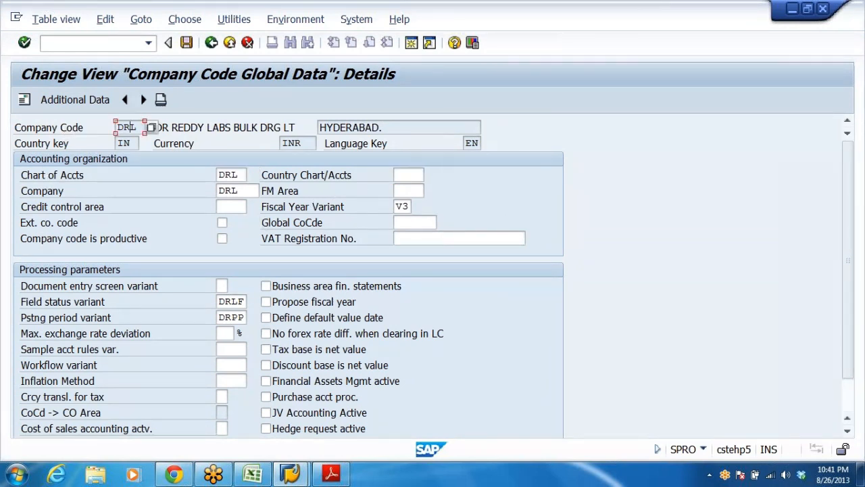
click(125, 143)
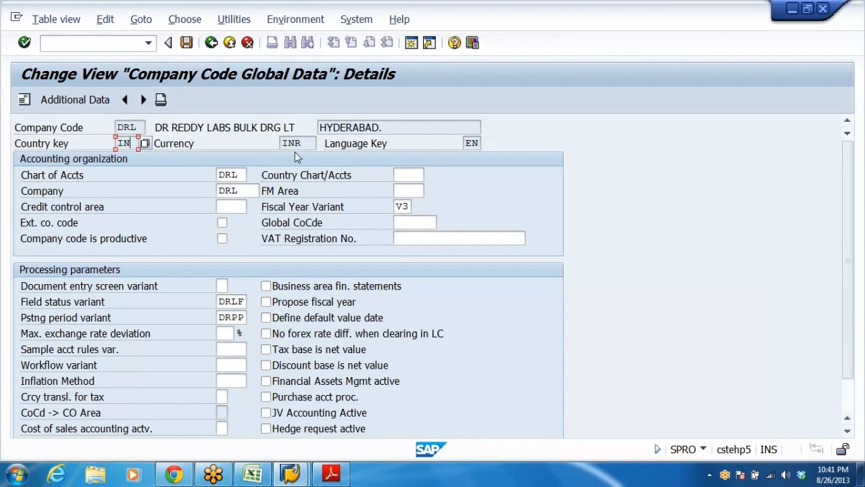
click(466, 143)
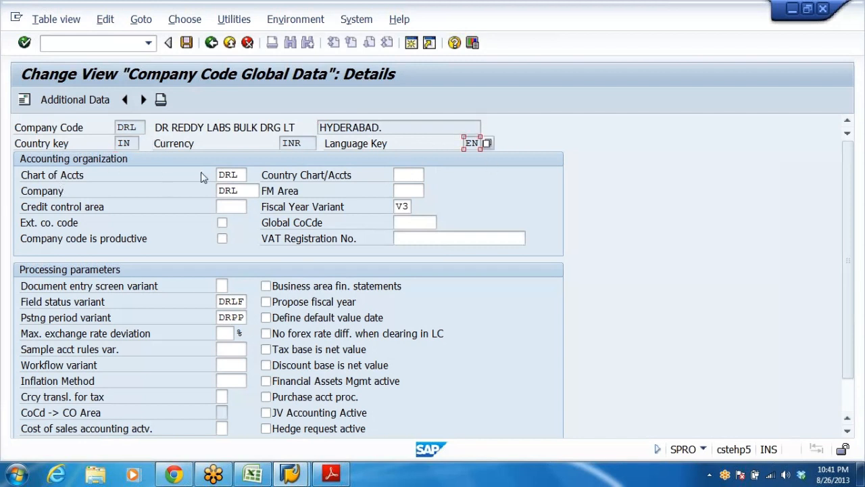
click(230, 207)
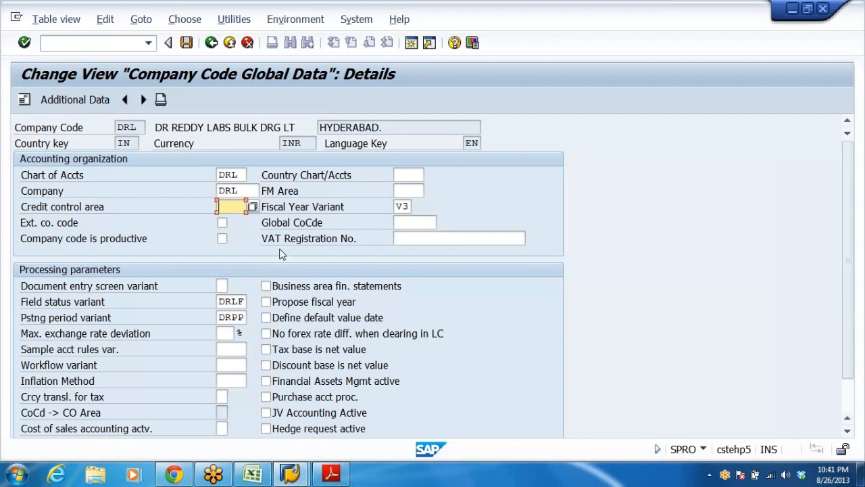
key(Tab)
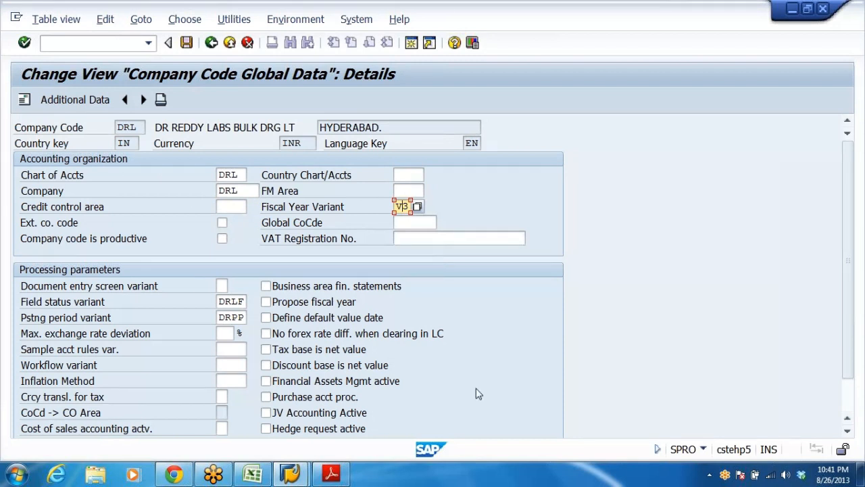
click(56, 303)
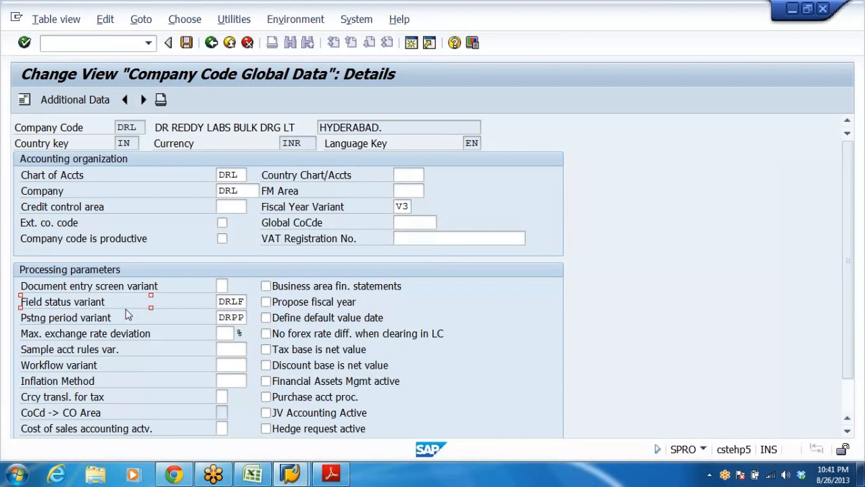
click(227, 317)
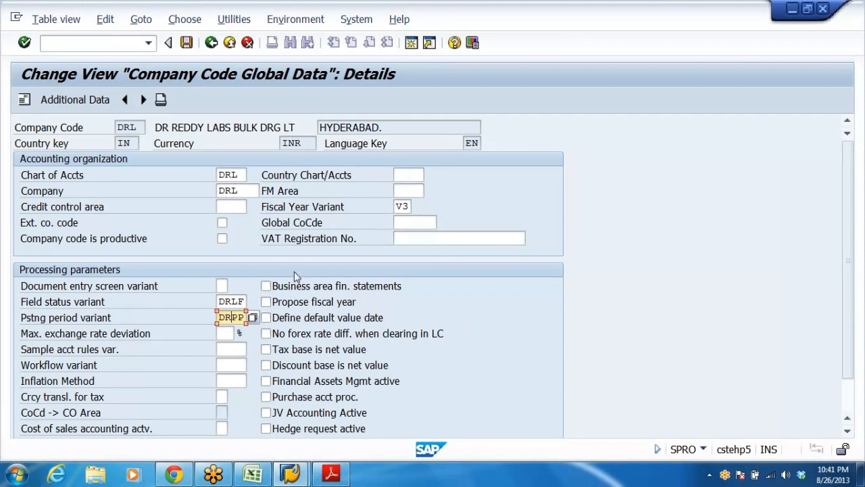
Enable Business area fin. statements, Propose fiscal year and Define default value date for company code DRL.
click(267, 286)
click(277, 304)
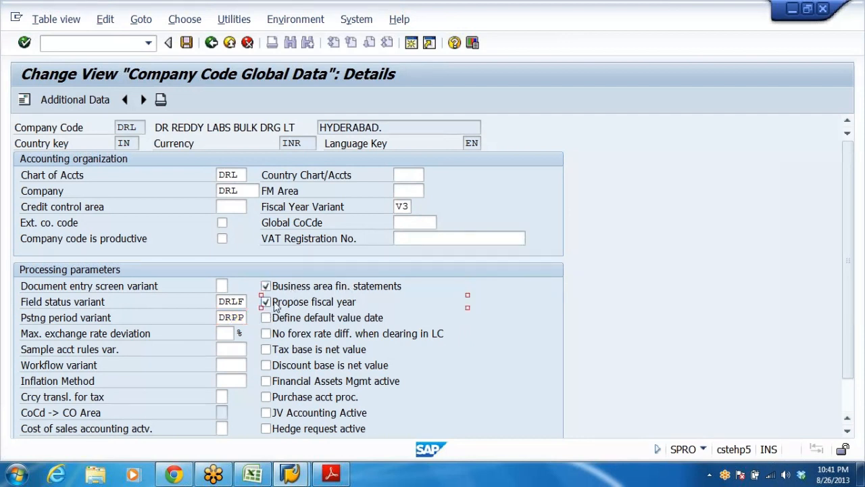
click(264, 317)
Switch to the SAP Easy Access session, start transaction F-02 and examine the document date and posting date fields.
click(286, 476)
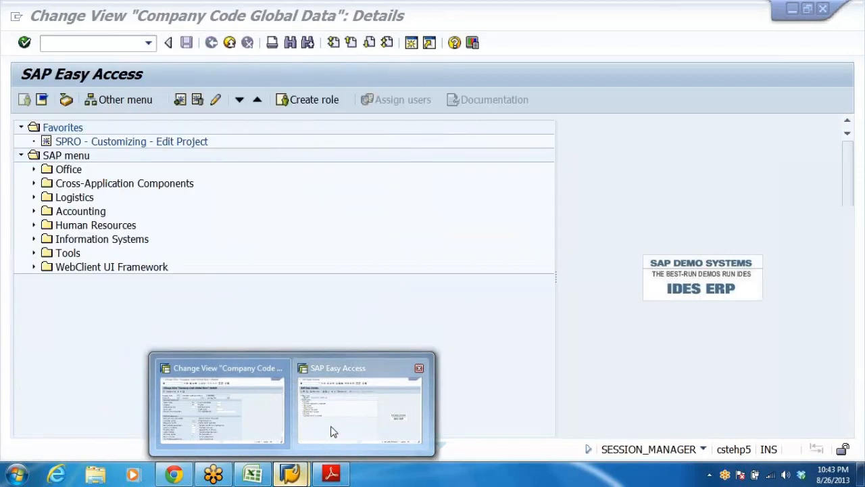
click(333, 430)
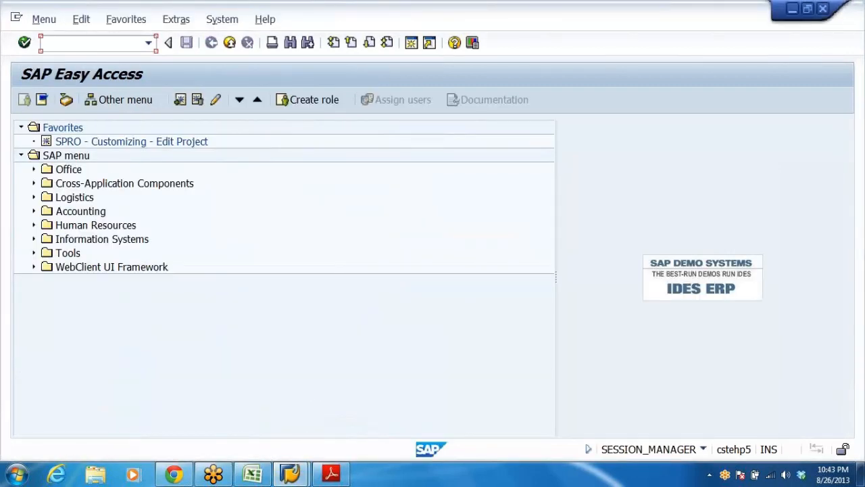
text(F-)
text(2)
key(Return)
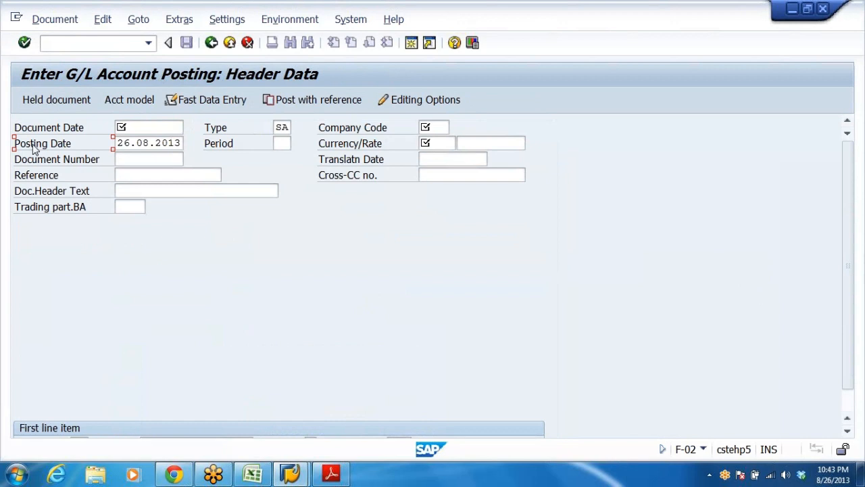
click(148, 127)
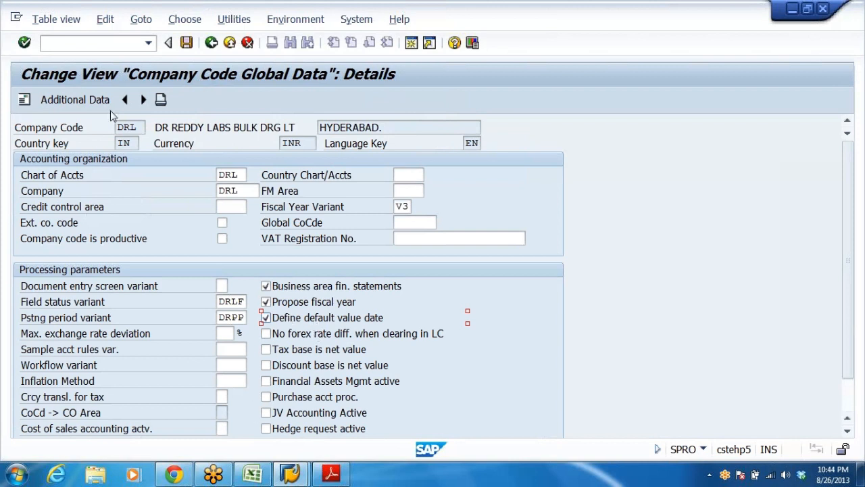
Save DRL's global parameters under the DRL COMP CODE SETTINGS customizing request and return to the IMG.
click(187, 43)
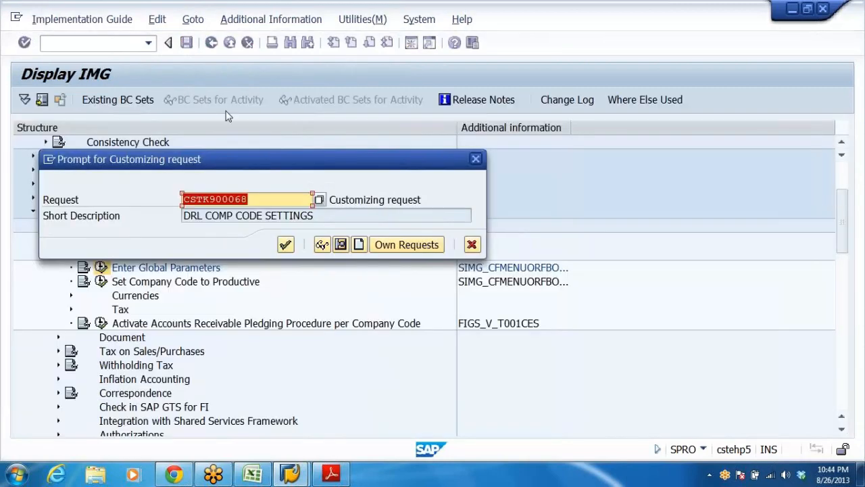
click(286, 245)
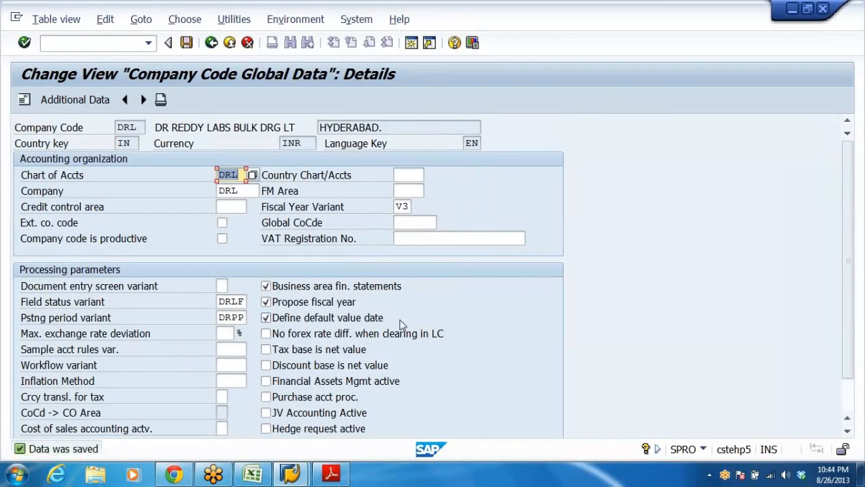
click(230, 43)
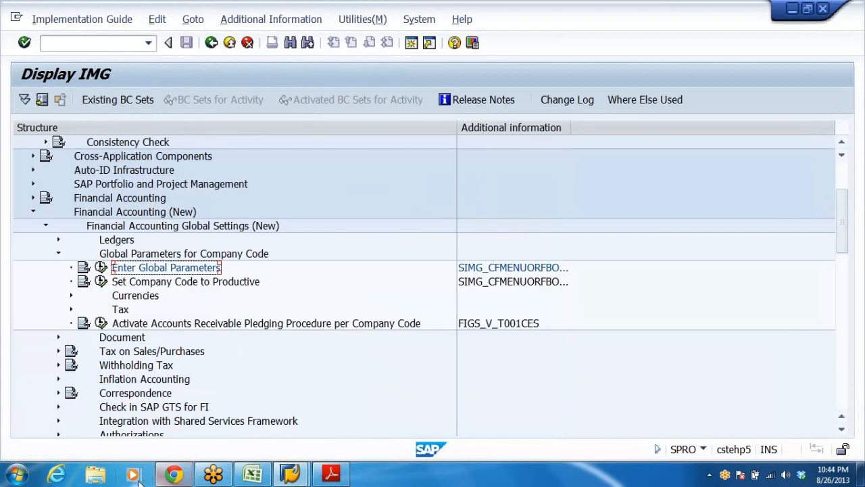
Switch to the configuration notes PDF in Adobe Reader and read on from Step 16 to the Create controlling area instructions.
click(331, 475)
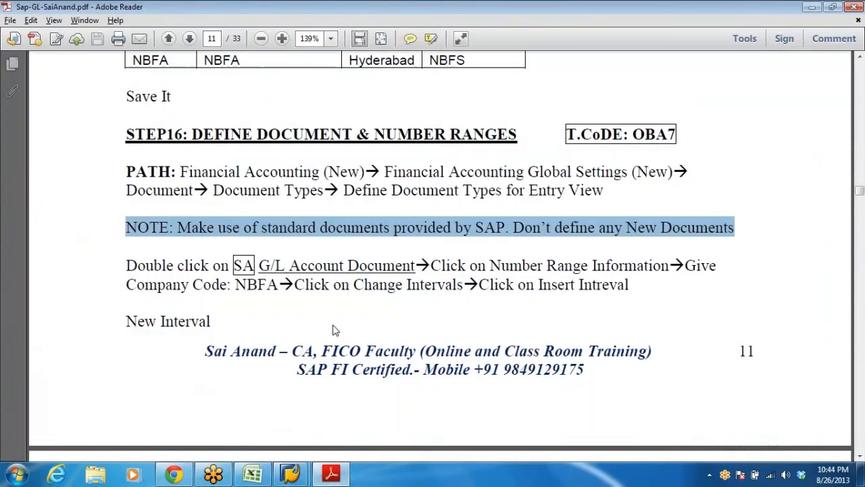
click(444, 235)
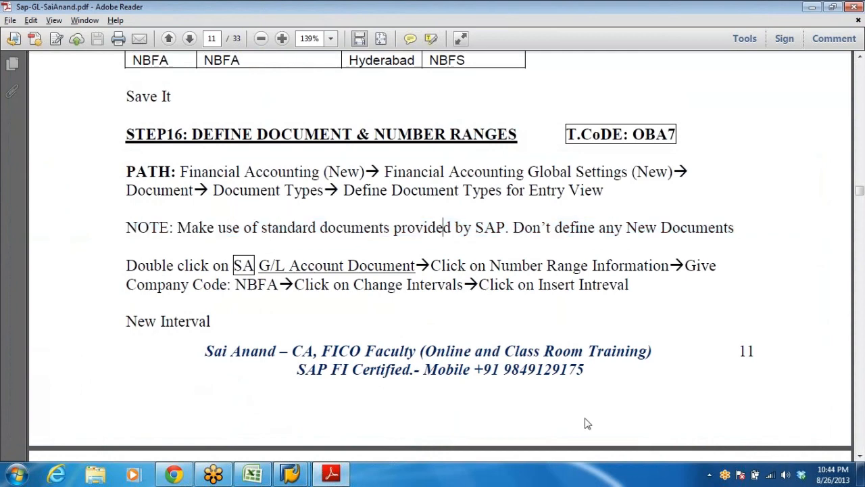
scroll(521, 291, down, 1)
scroll(521, 290, down, 10)
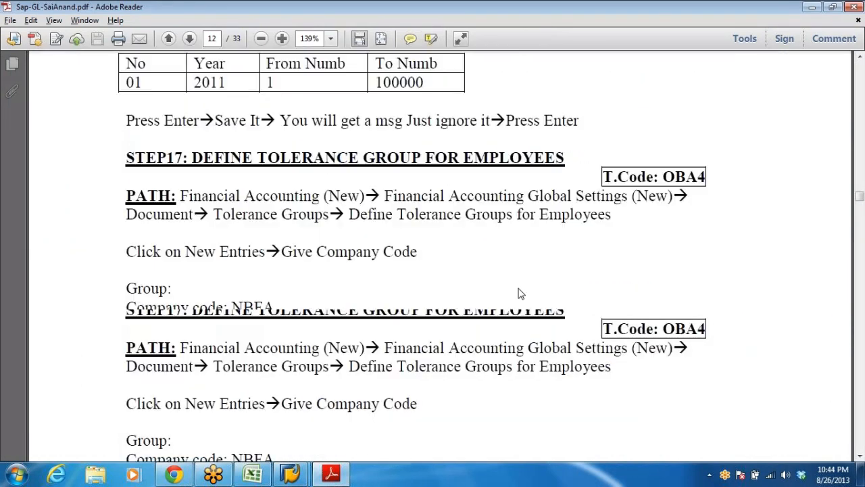
scroll(520, 293, down, 15)
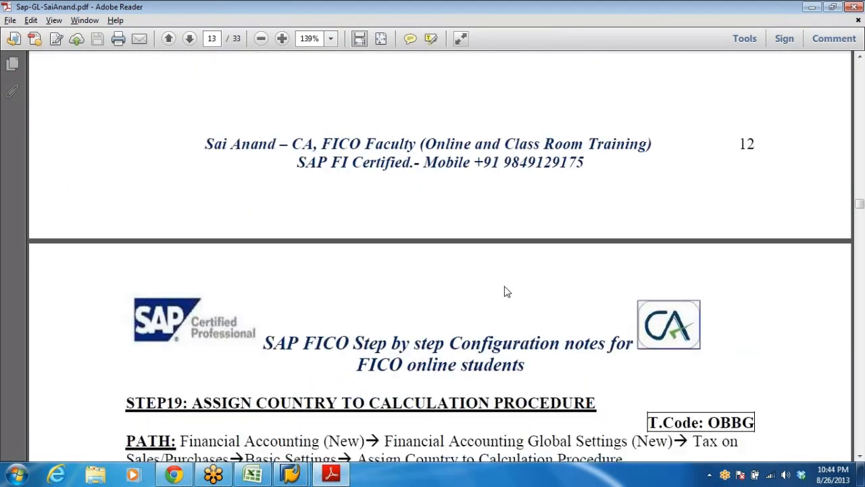
scroll(521, 293, down, 9)
scroll(521, 293, up, 2)
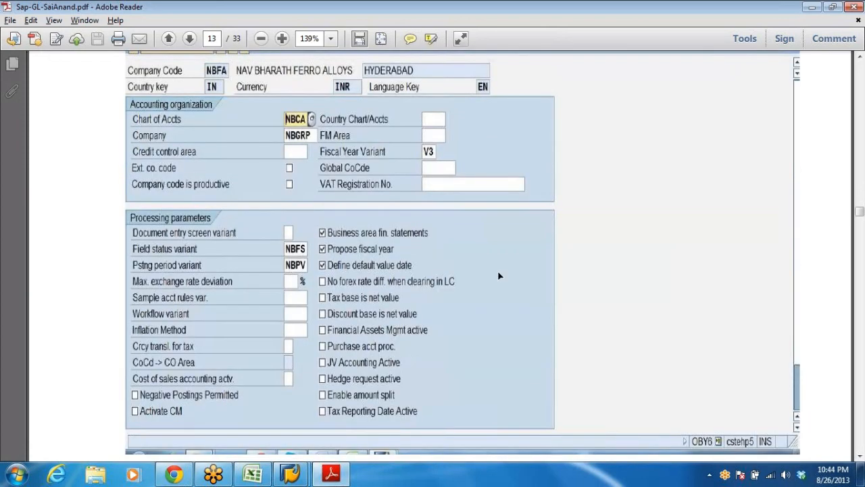
scroll(502, 280, down, 5)
click(574, 150)
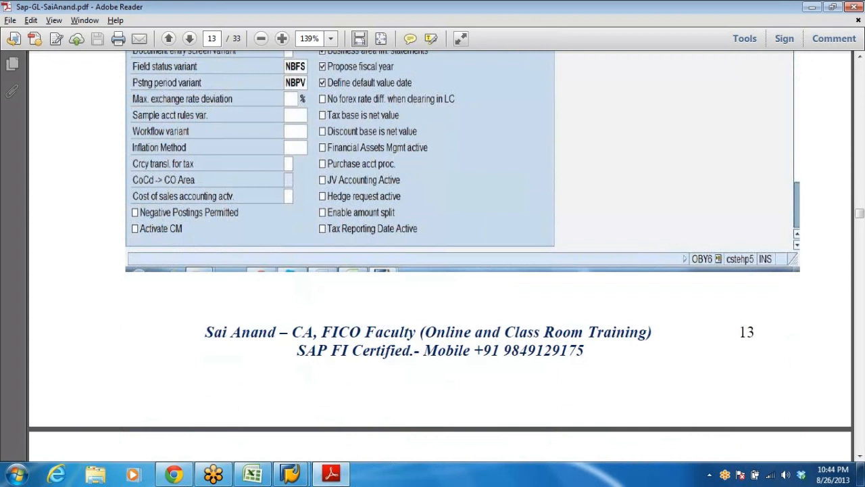
scroll(383, 322, down, 5)
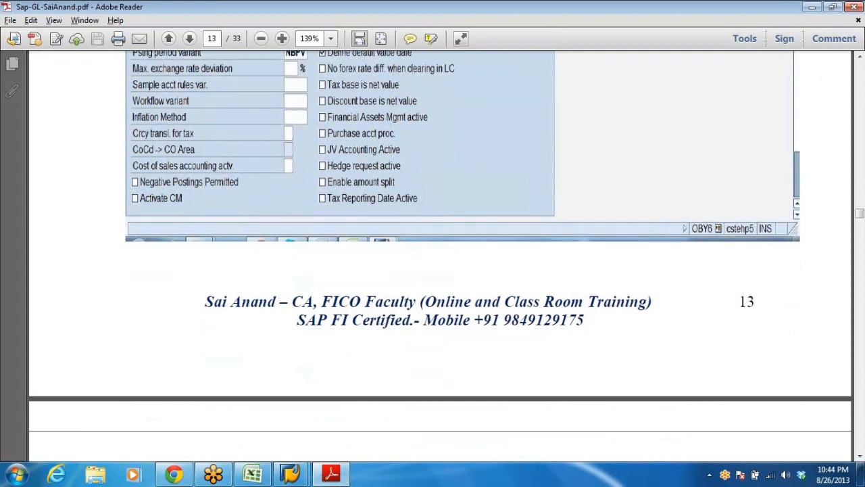
scroll(409, 321, down, 9)
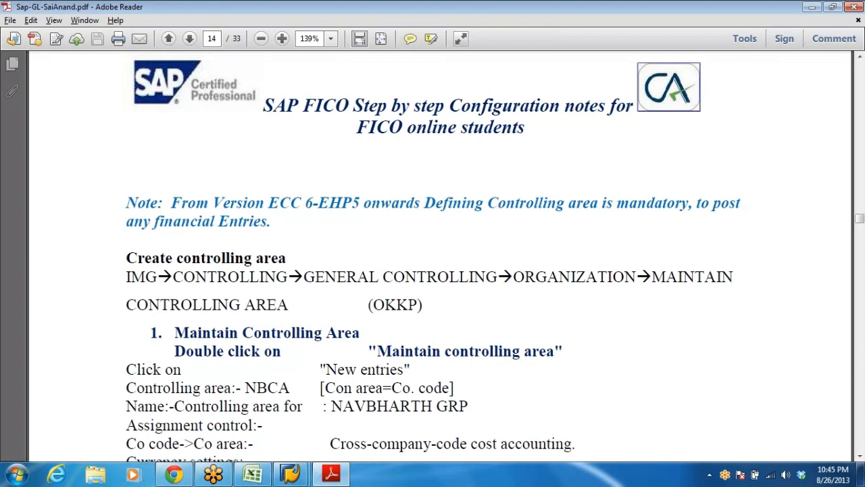
Switch back to the SAP Display IMG window and collapse Global Parameters for Company Code and Financial Accounting Global Settings (New).
key(alt+Tab)
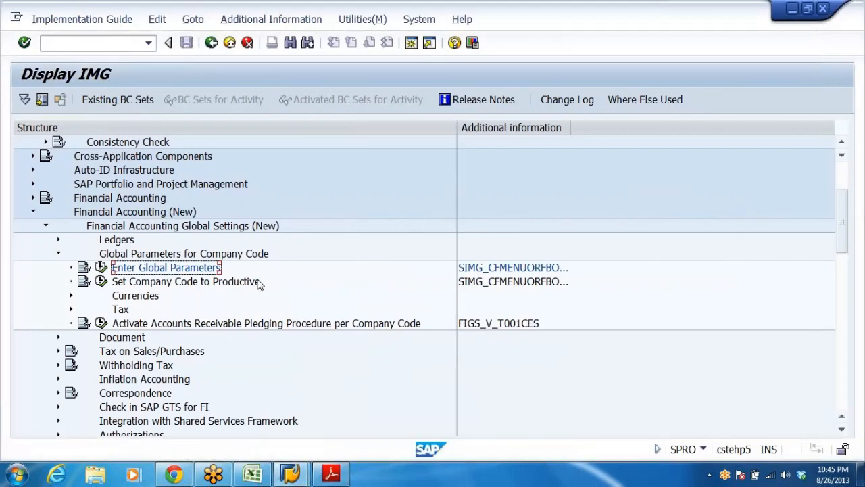
scroll(266, 255, down, 2)
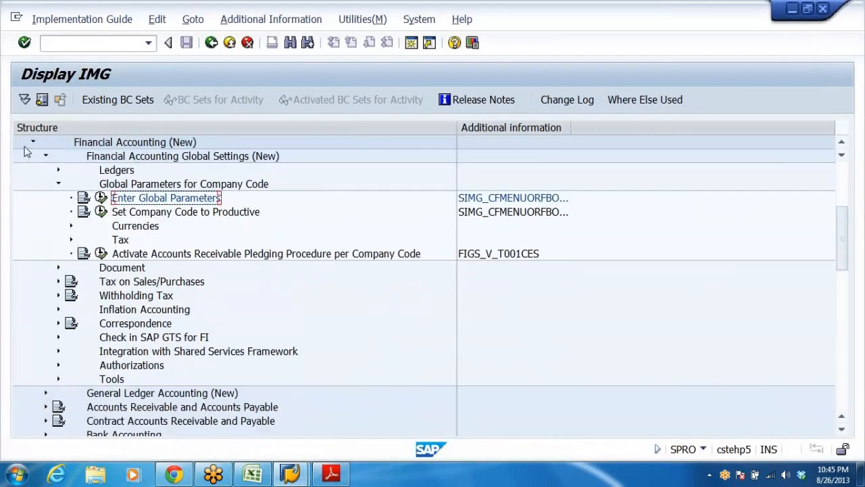
click(58, 185)
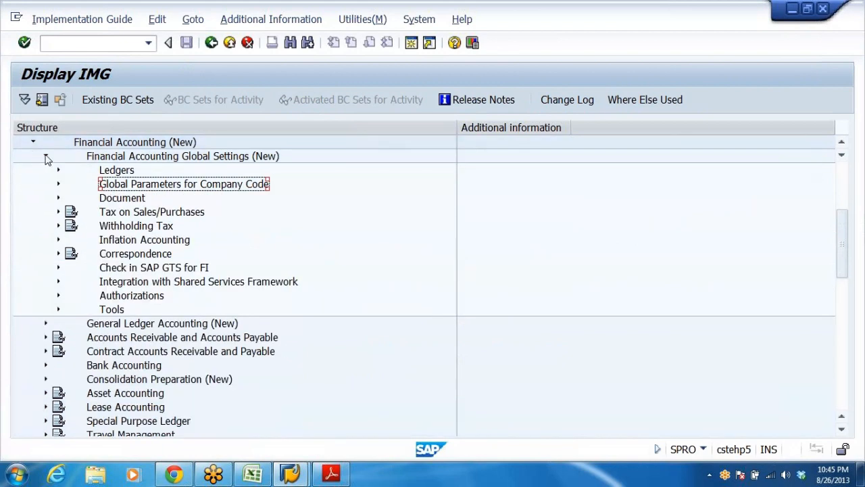
click(46, 157)
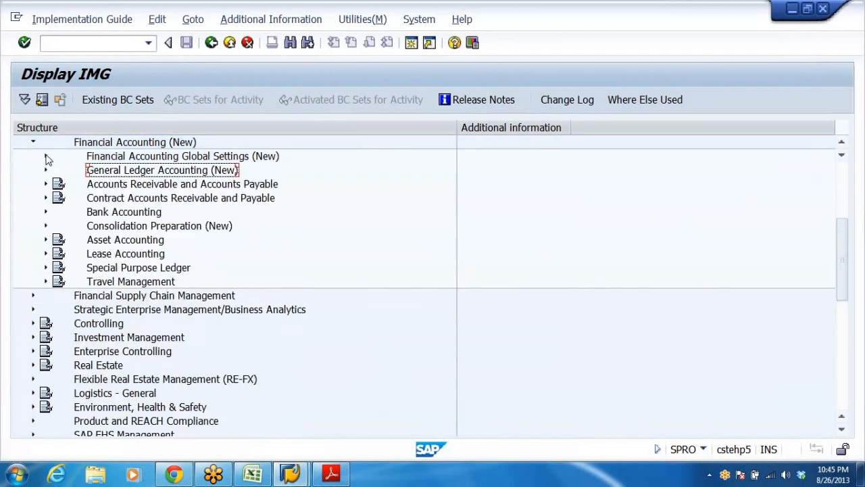
Expand Controlling, General Controlling and Organization in the IMG structure.
click(101, 324)
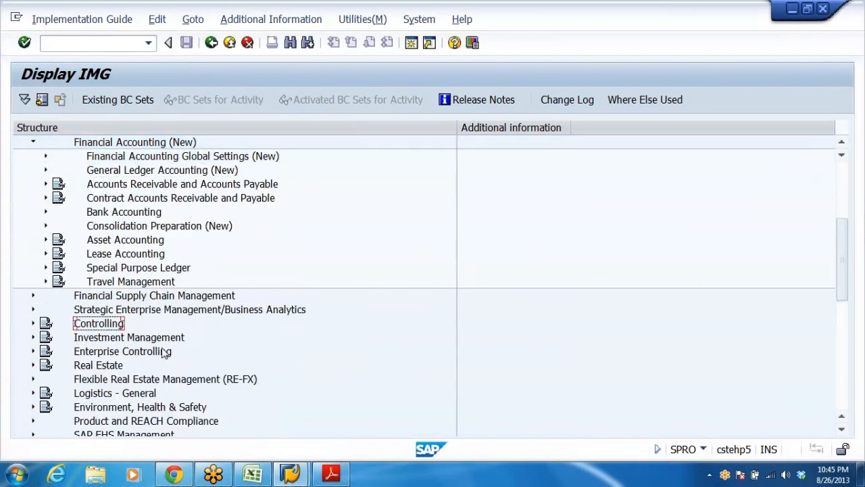
key(Right)
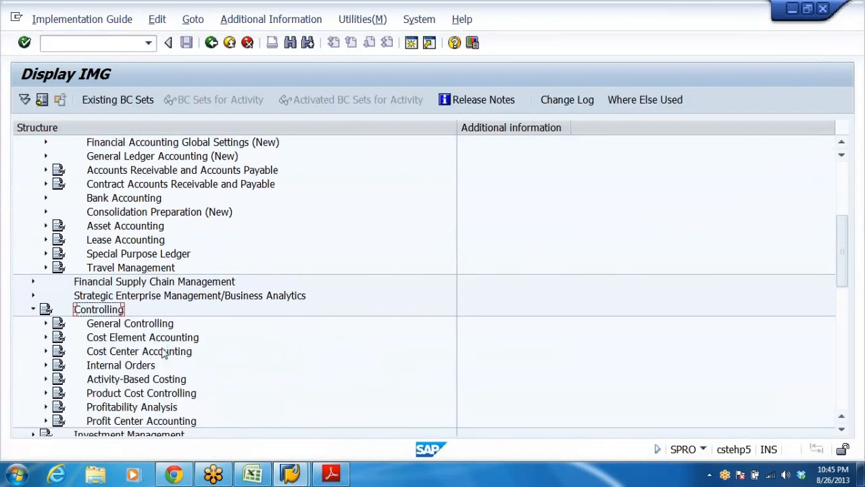
key(Down)
key(Right)
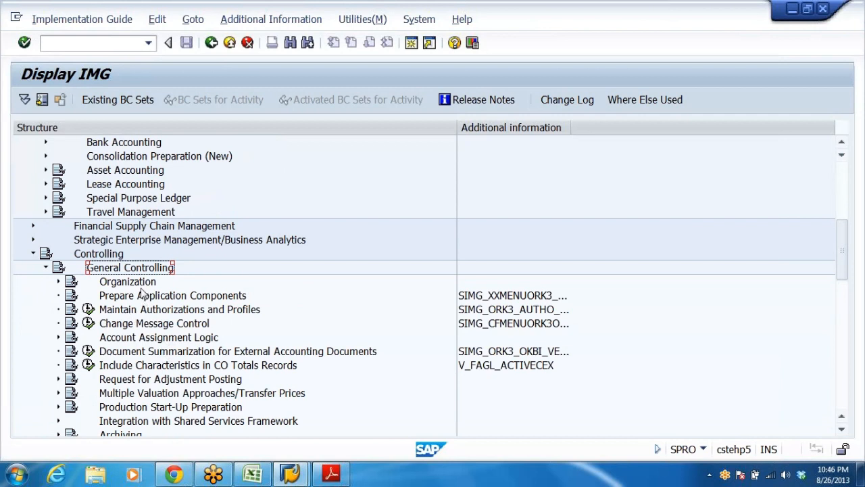
click(120, 285)
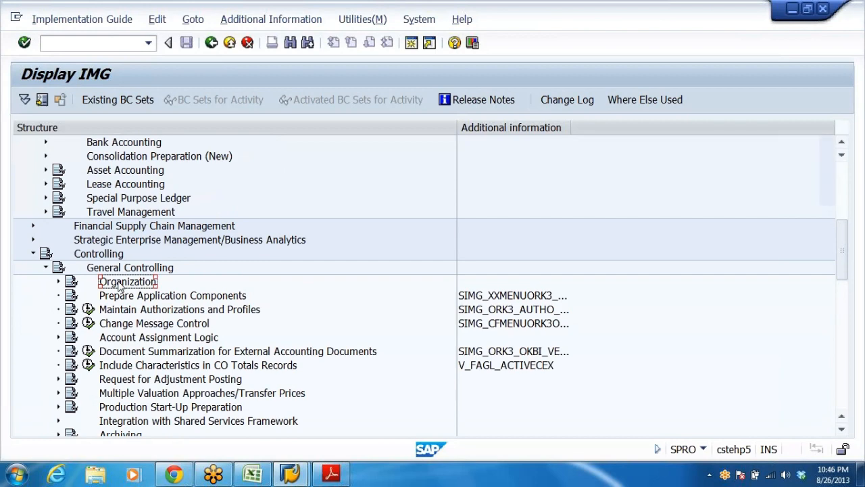
double_click(119, 285)
key(Down)
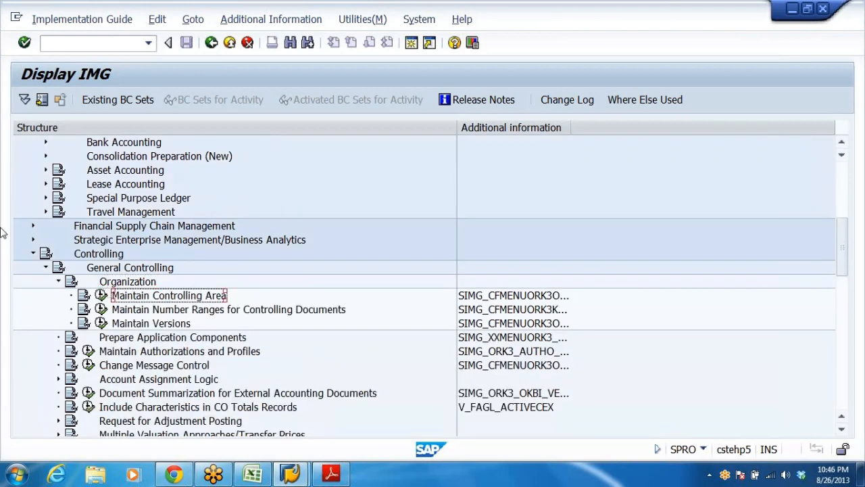
Open the Maintain Controlling Area activity from the Organization node's Maintain Controlling Area entry.
click(101, 297)
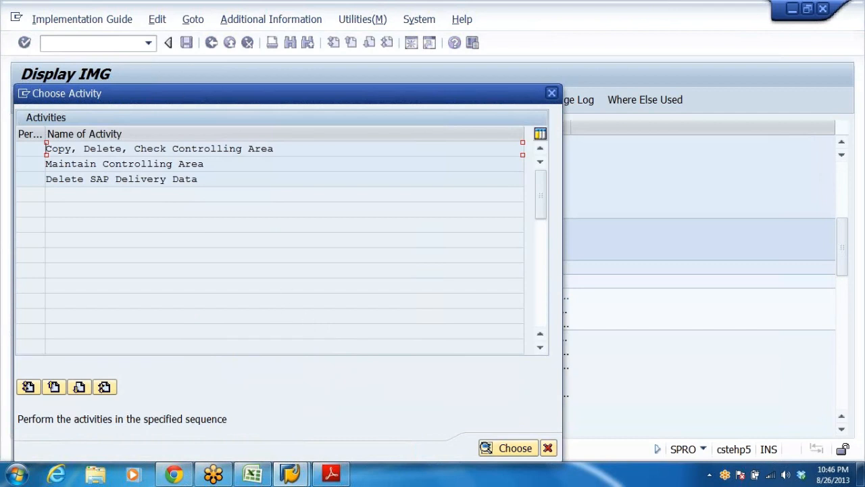
key(Down)
double_click(143, 167)
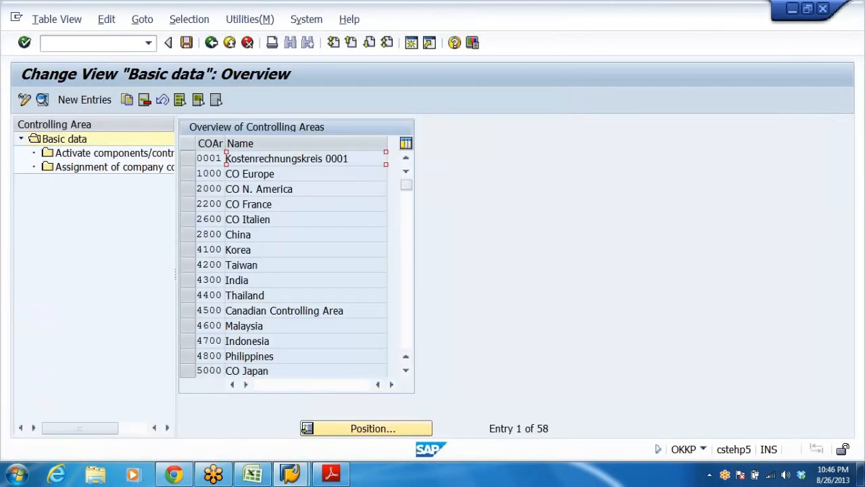
Add a new controlling area DRL named DRL CO AREA, with its assignment control set to Cross-company-code cost accounting.
click(73, 101)
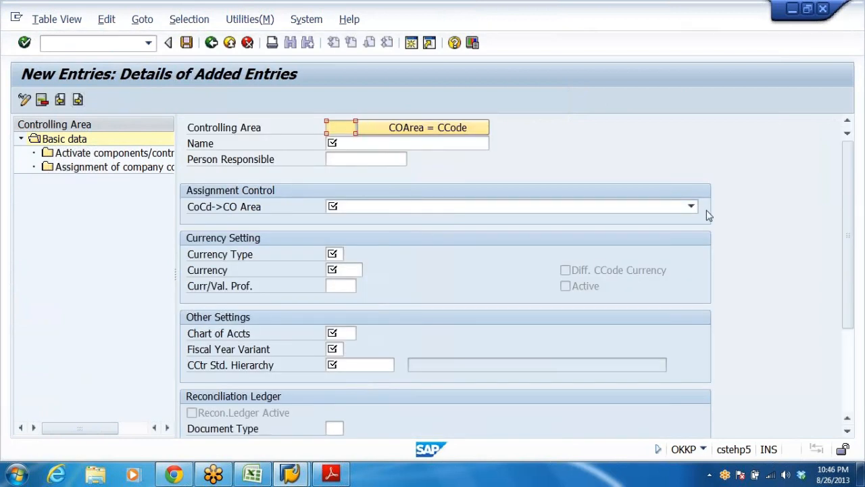
text(DR)
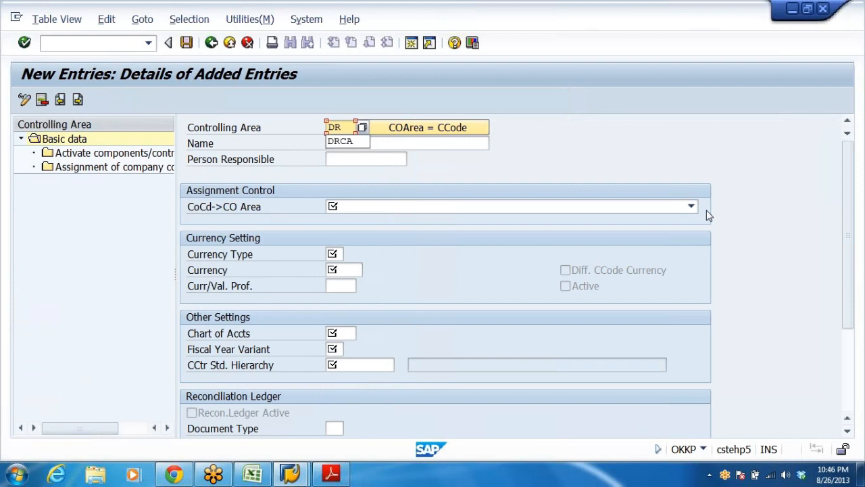
text(L)
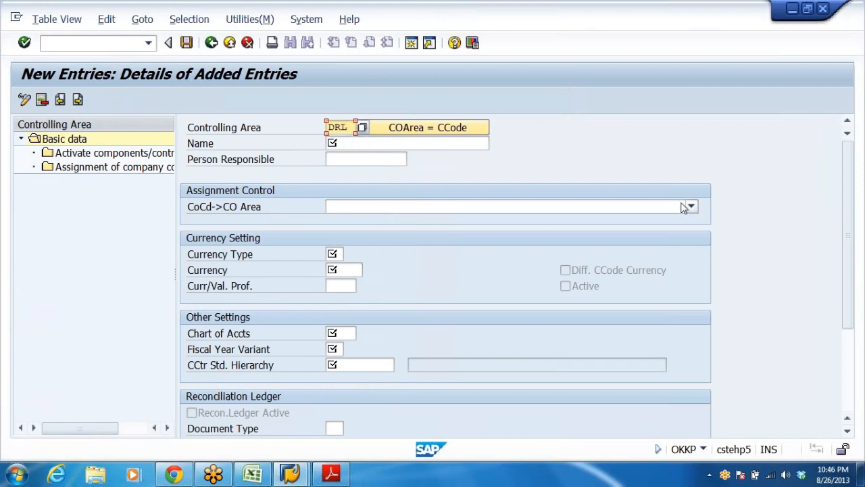
key(Tab)
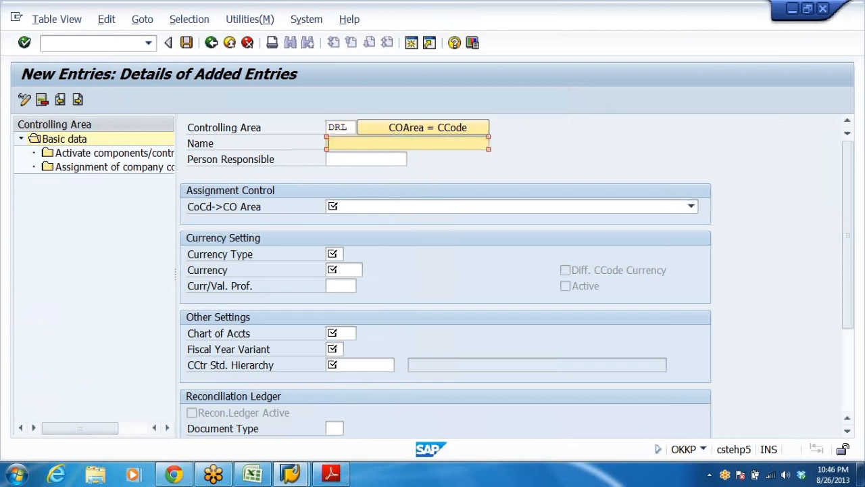
text(D)
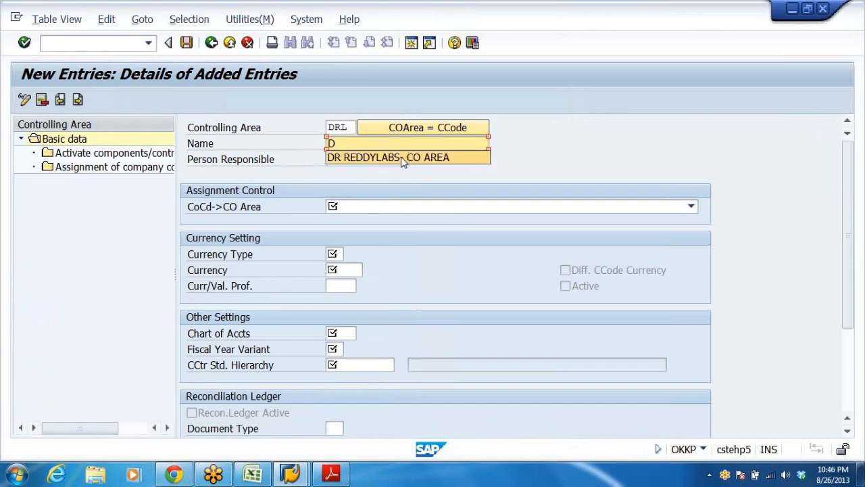
text(R)
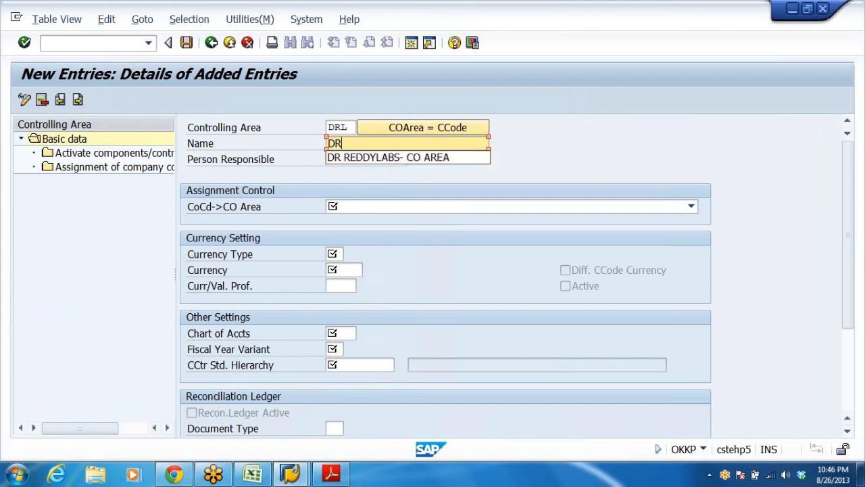
text(L CO )
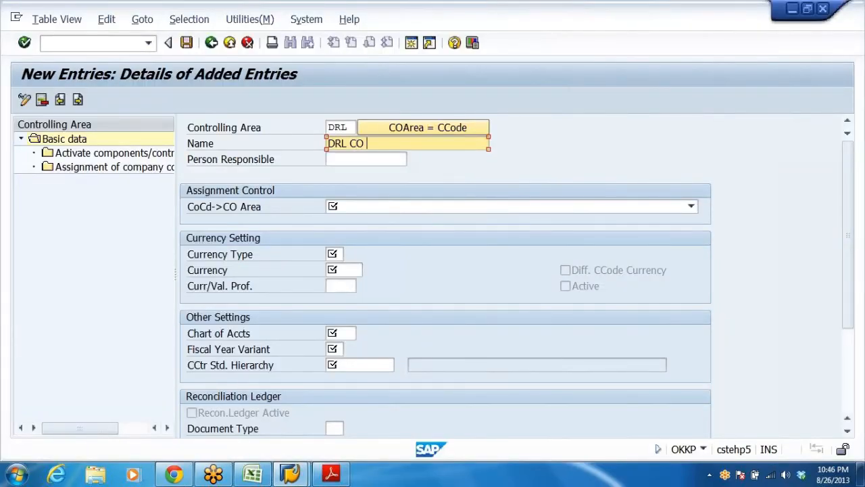
text(AREA)
click(446, 207)
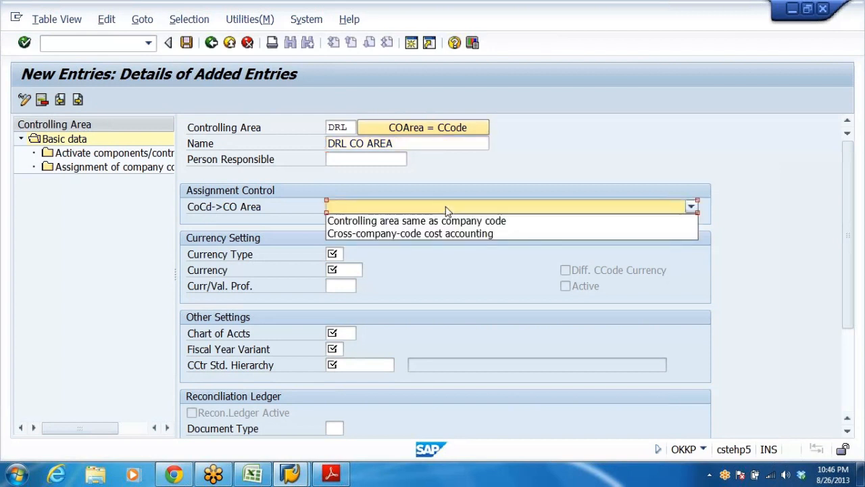
click(474, 235)
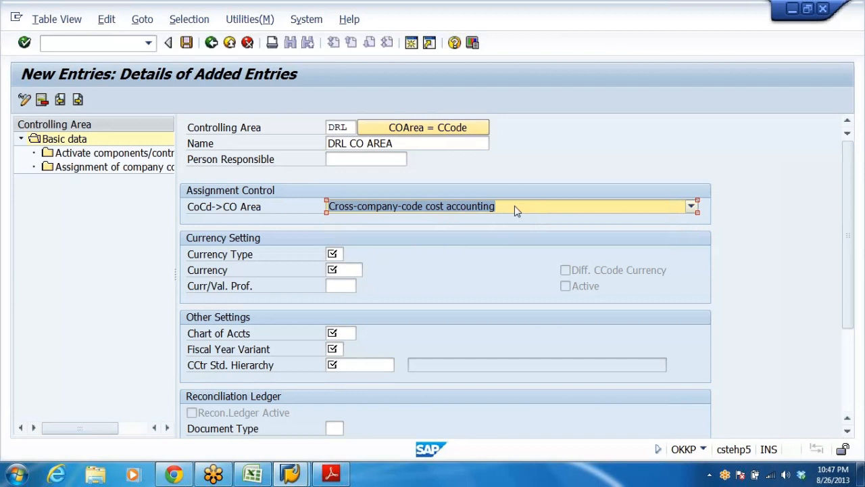
Set the controlling area's currency type to 10 (Company code currency) and its currency to INR.
click(252, 257)
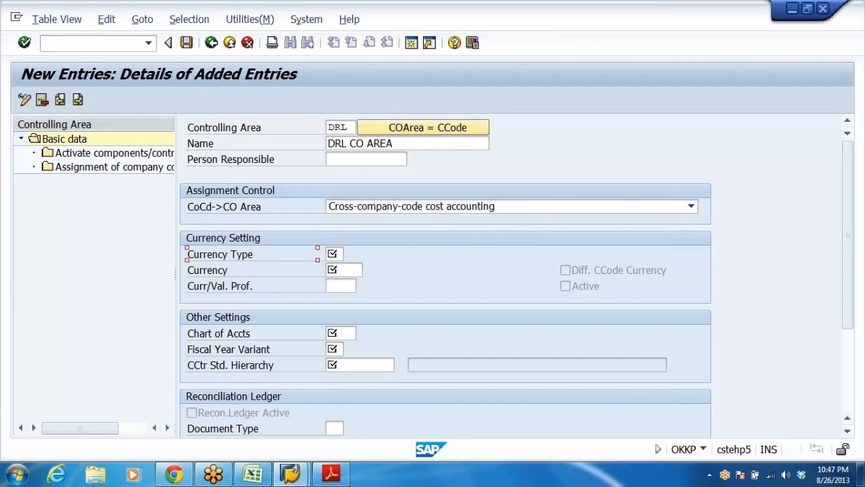
click(334, 254)
key(space)
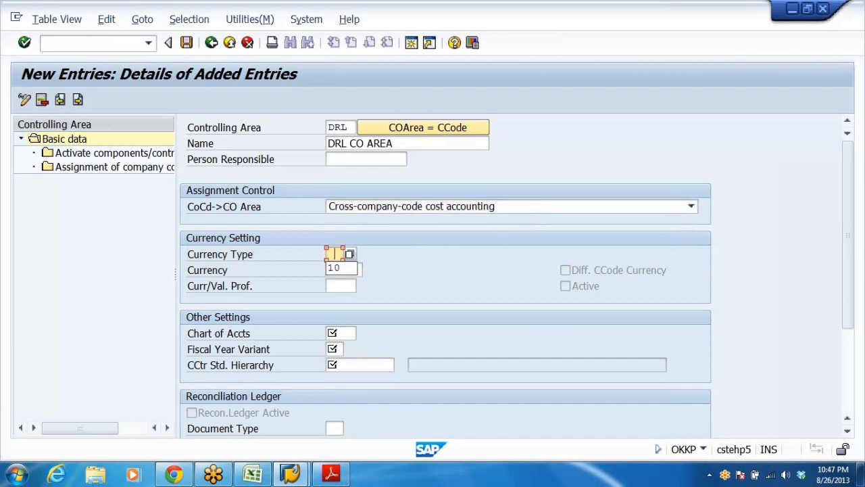
click(349, 254)
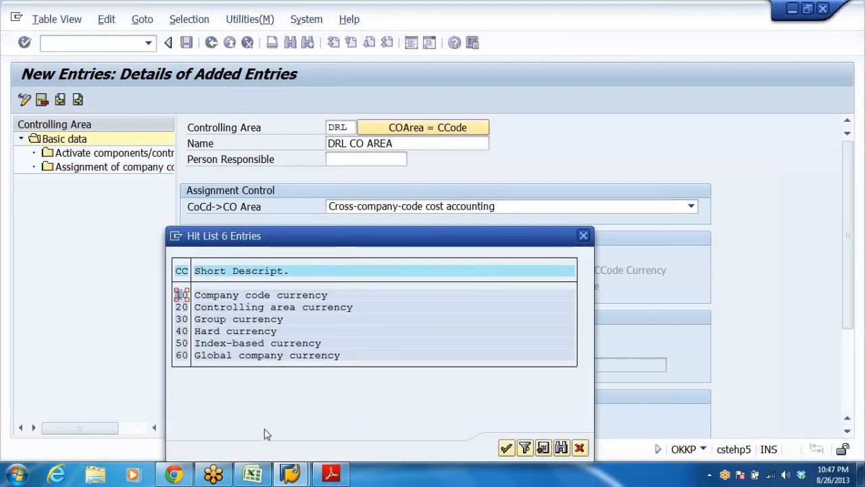
double_click(223, 297)
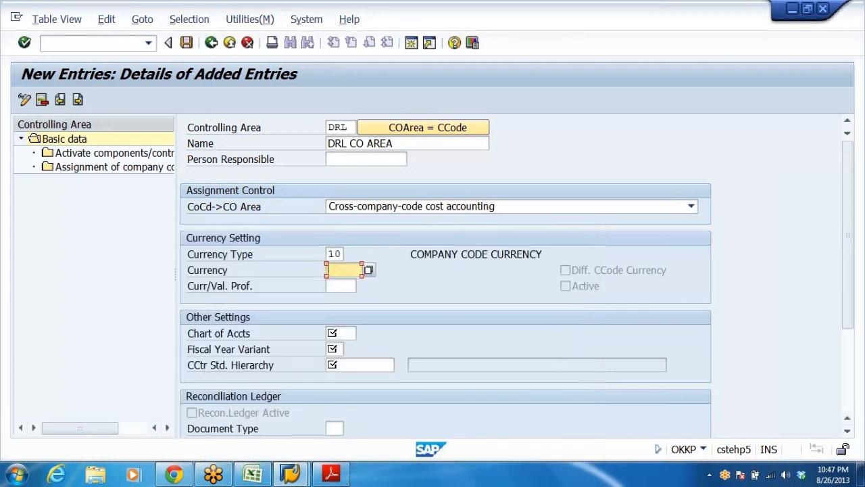
text(INR)
Assign chart of accounts DRL and fiscal year variant V3 (Apr.- March, 4 special periods) to the controlling area.
click(249, 334)
click(340, 333)
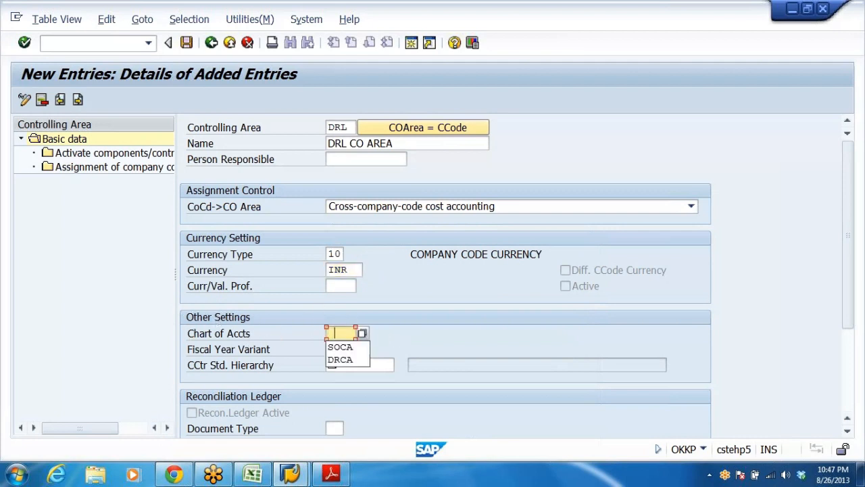
key(BackSpace)
text(D)
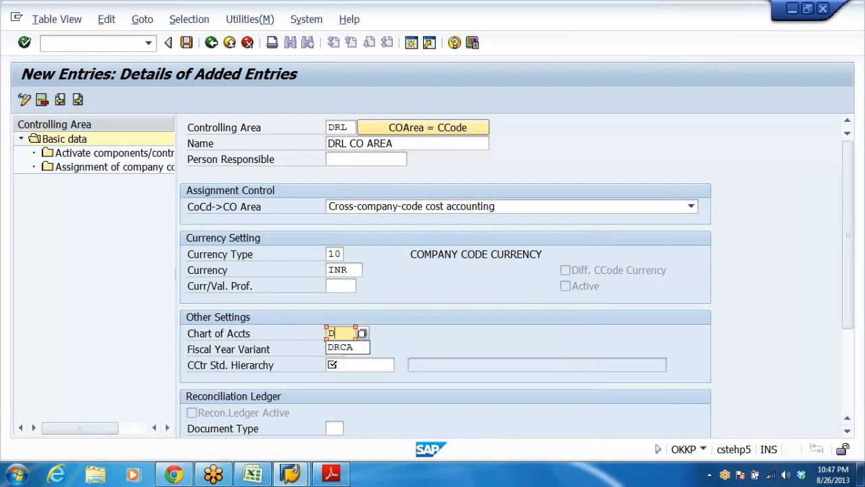
text(RL)
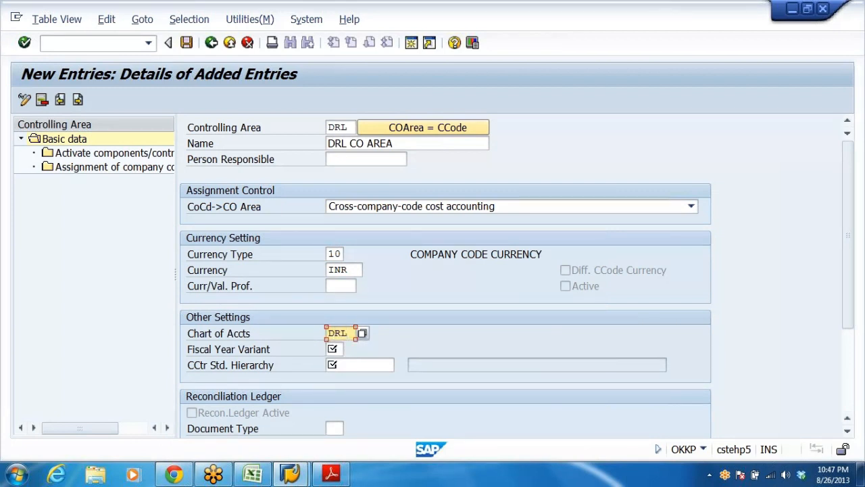
click(260, 350)
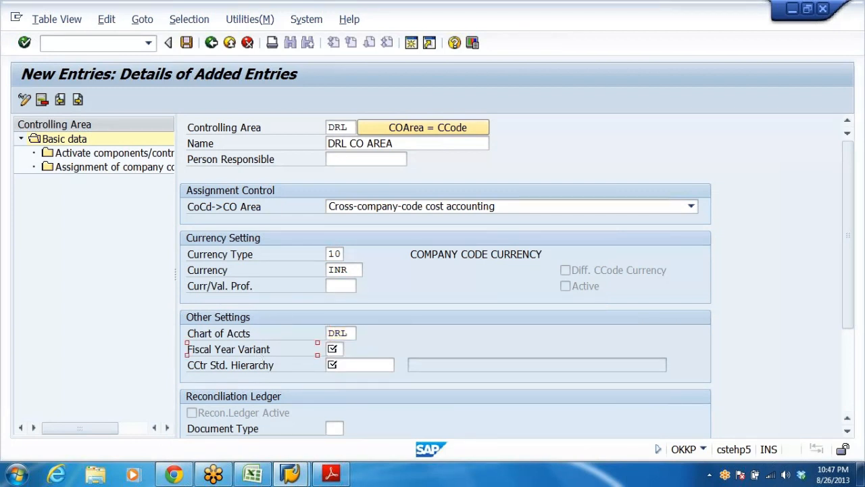
click(340, 349)
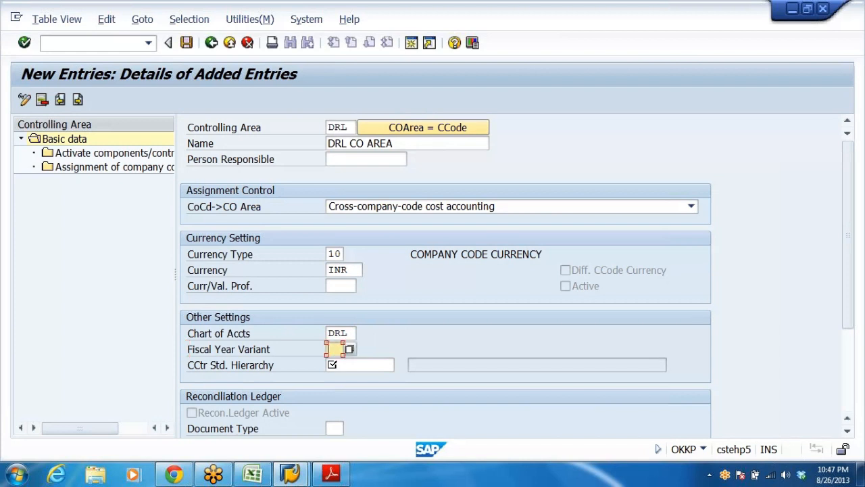
click(350, 349)
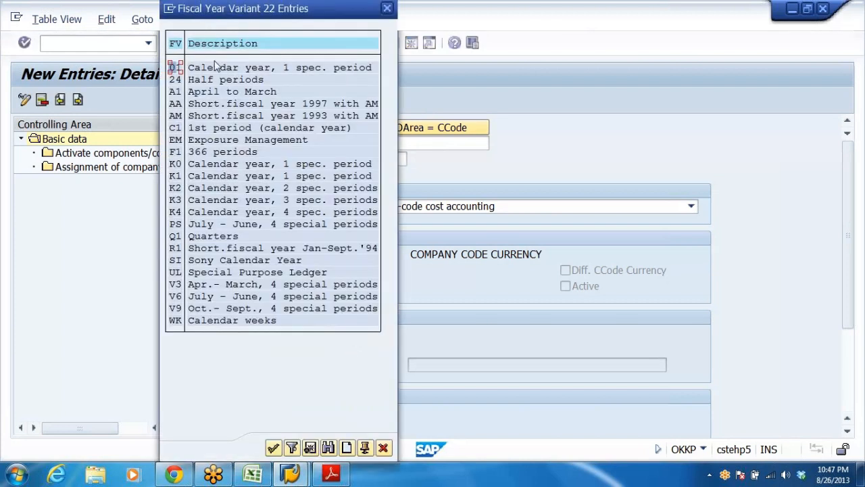
click(177, 284)
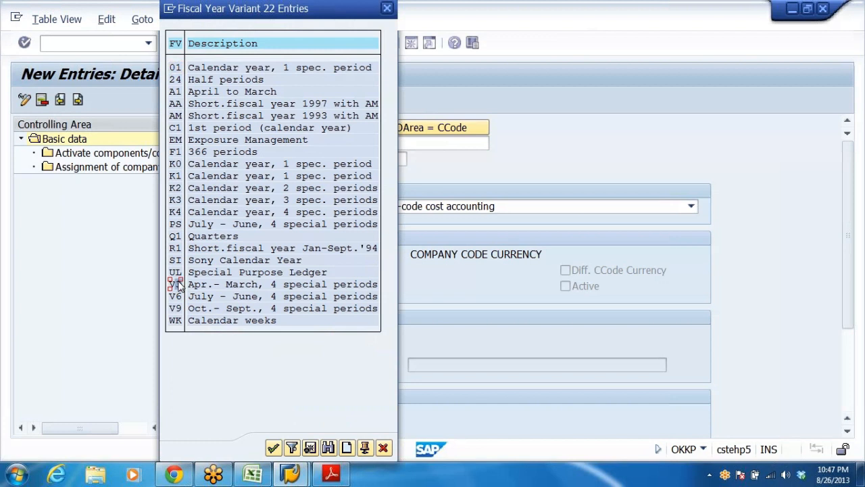
double_click(178, 285)
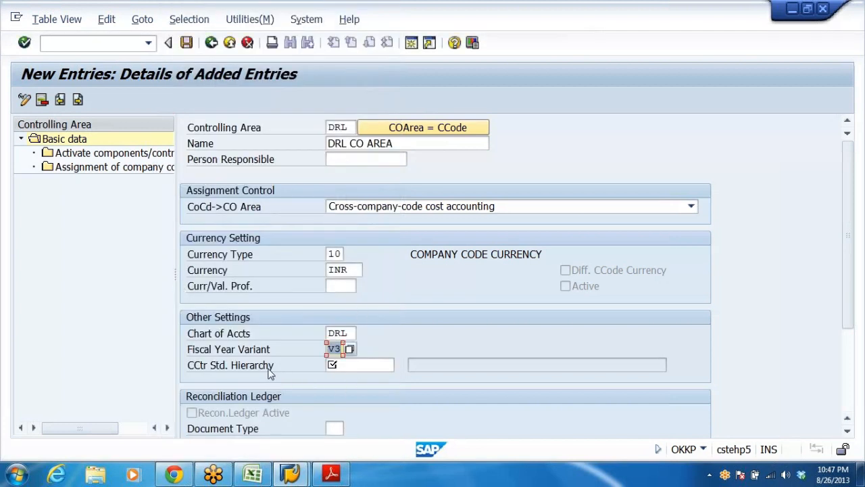
Enter DRLSTHIER as the controlling area's cost center standard hierarchy.
click(353, 364)
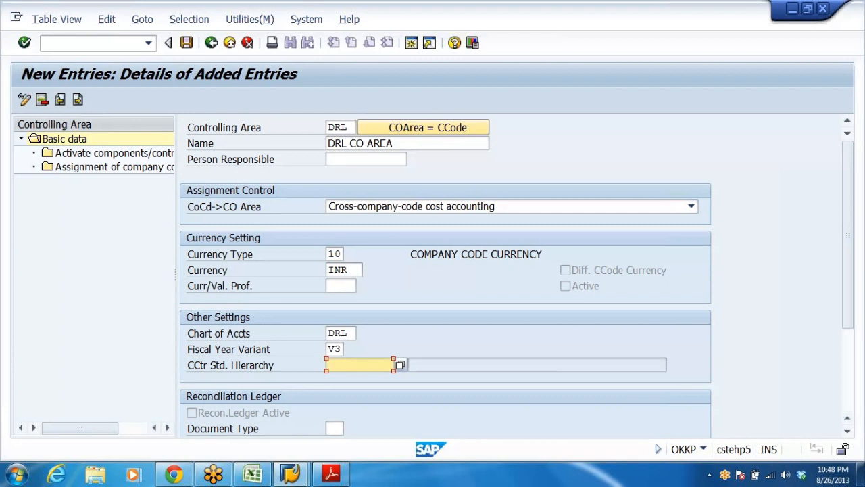
key(Tab)
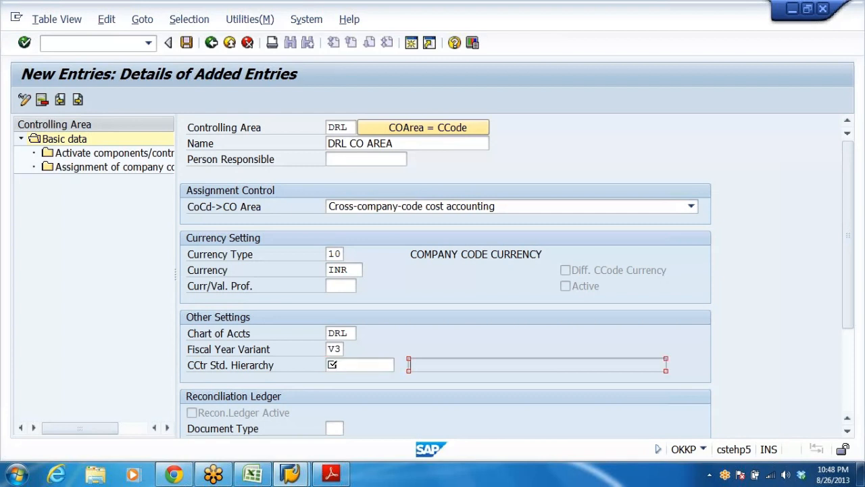
key(shift+Tab)
text(DR)
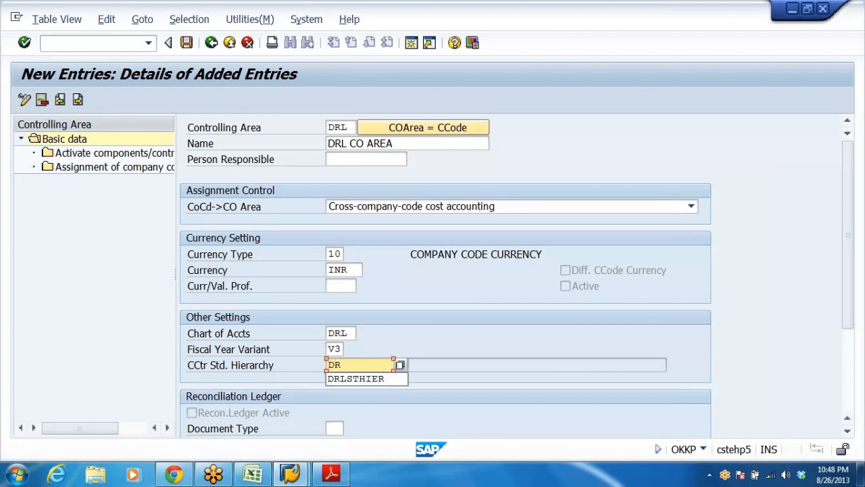
text(LSTHIER)
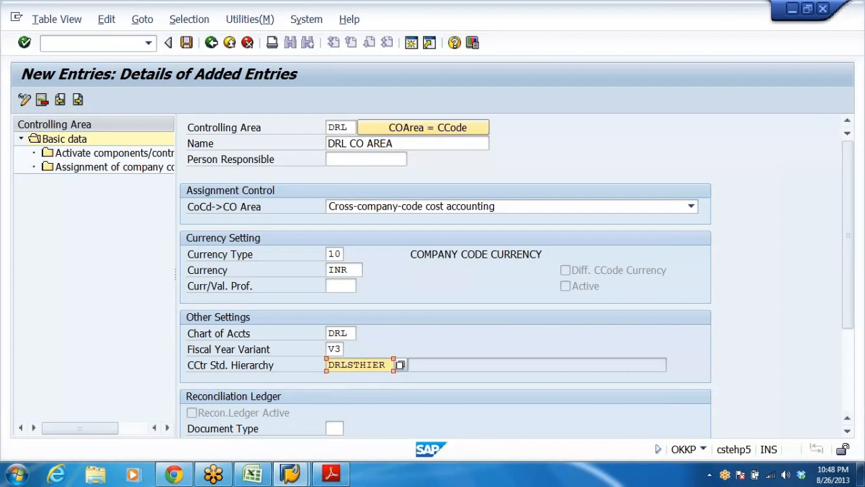
Save the controlling area, letting the system create DRLSTHIER as standard hierarchy, under the DRL COMP CODE SETTINGS customizing request.
click(186, 43)
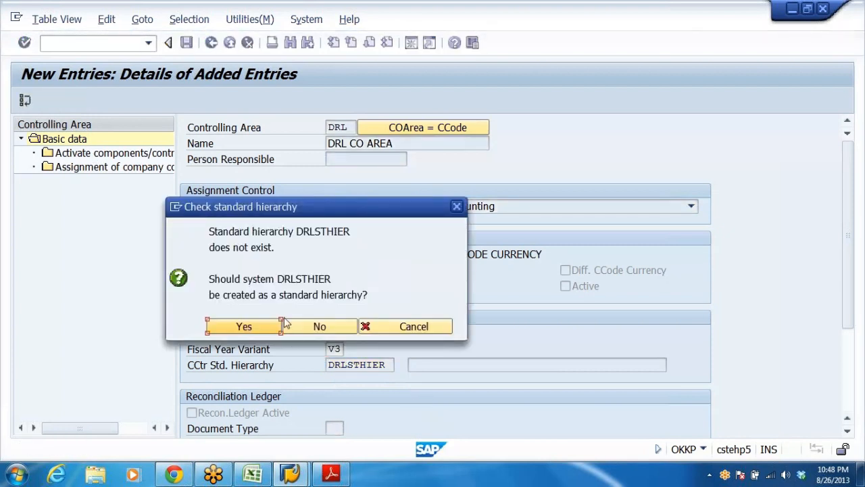
click(245, 327)
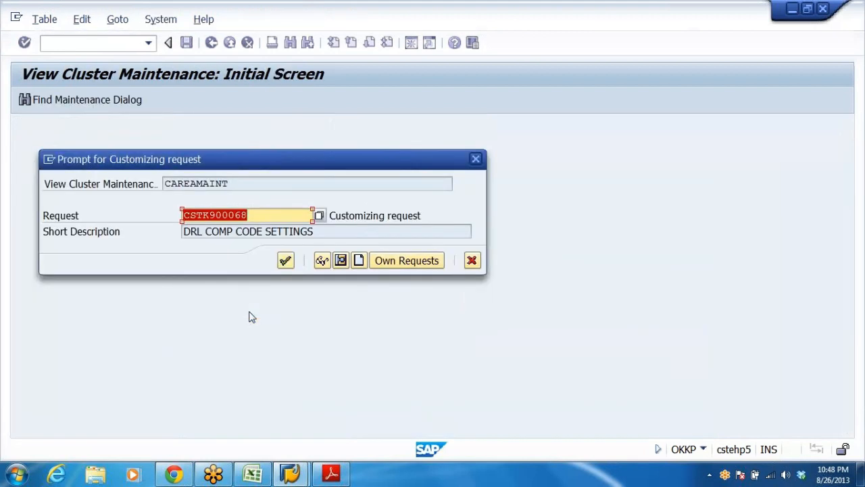
click(286, 260)
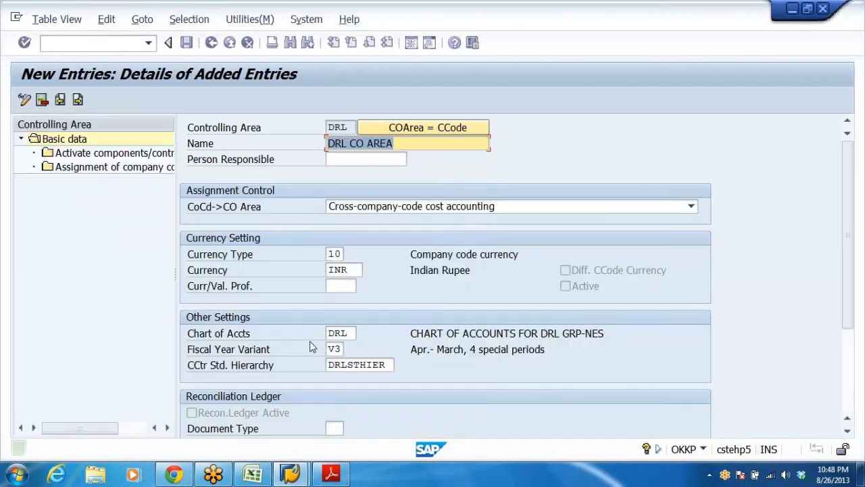
click(76, 154)
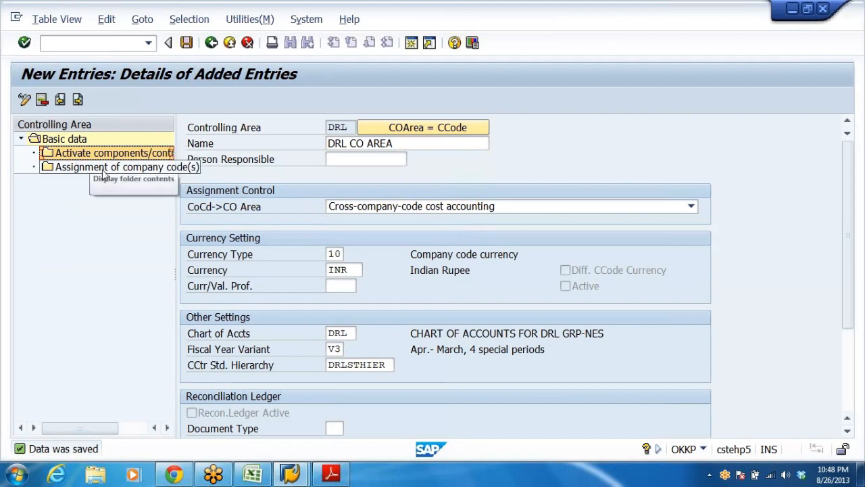
click(102, 169)
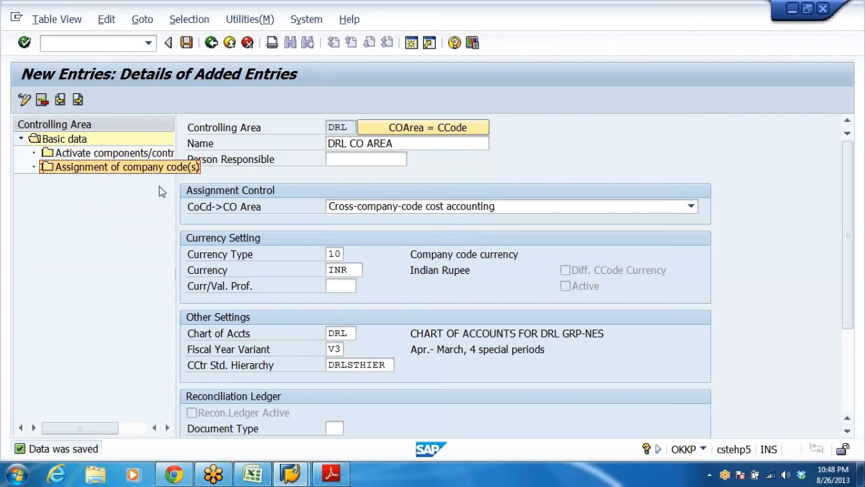
Switch to the DRL_GRP workbook in Excel and examine the NBFA division and cost center hierarchy on the CC & PC GRP sheet.
click(264, 478)
click(14, 442)
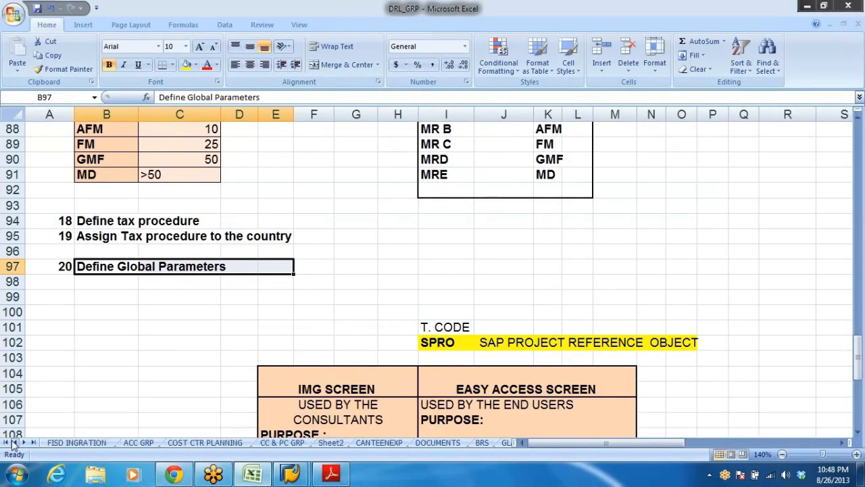
click(292, 443)
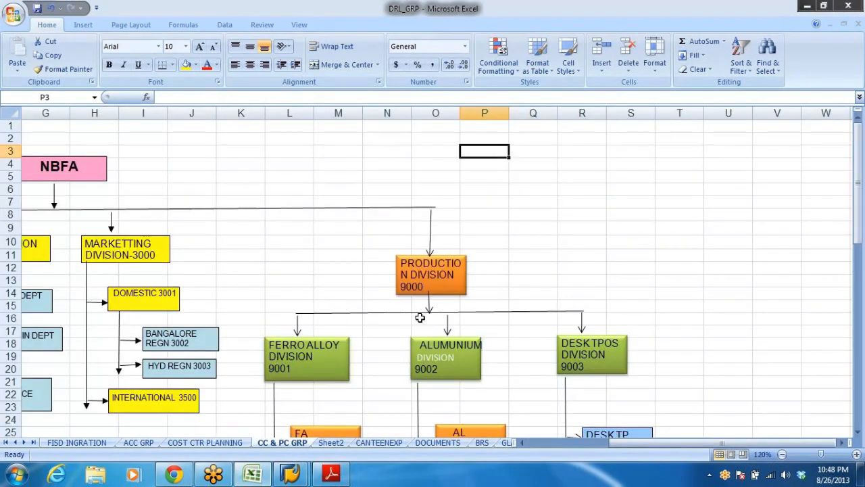
drag(645, 439, 531, 445)
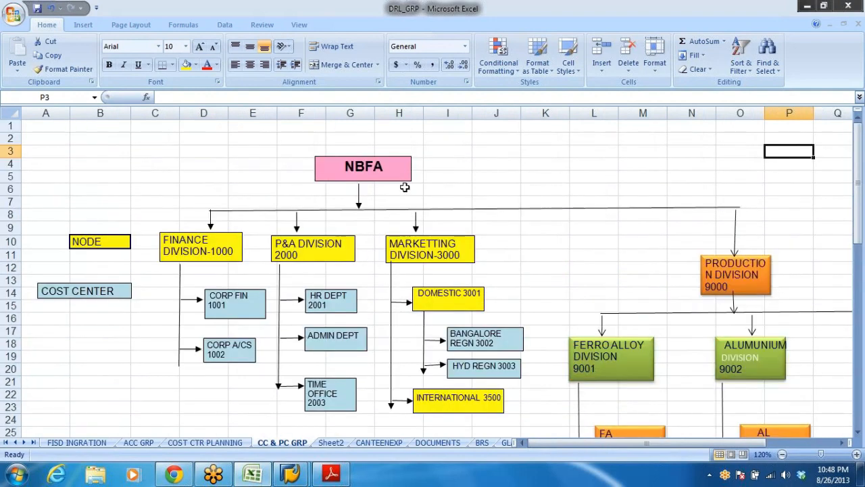
drag(423, 169, 153, 158)
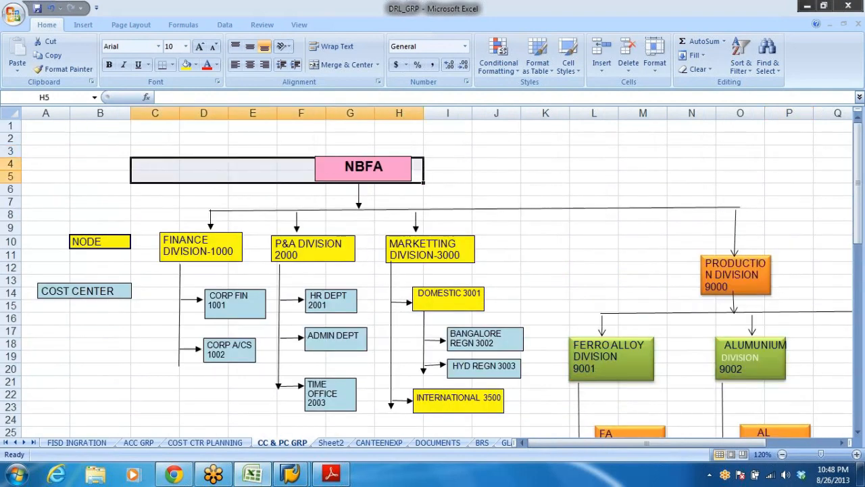
click(544, 165)
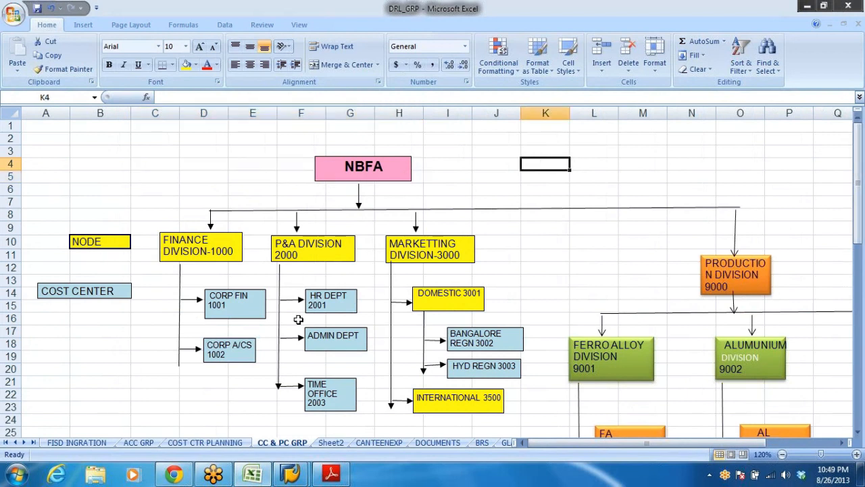
Switch back to SAP, widen the navigation tree and open the company code assignment for controlling area DRL.
mouse_move(248, 477)
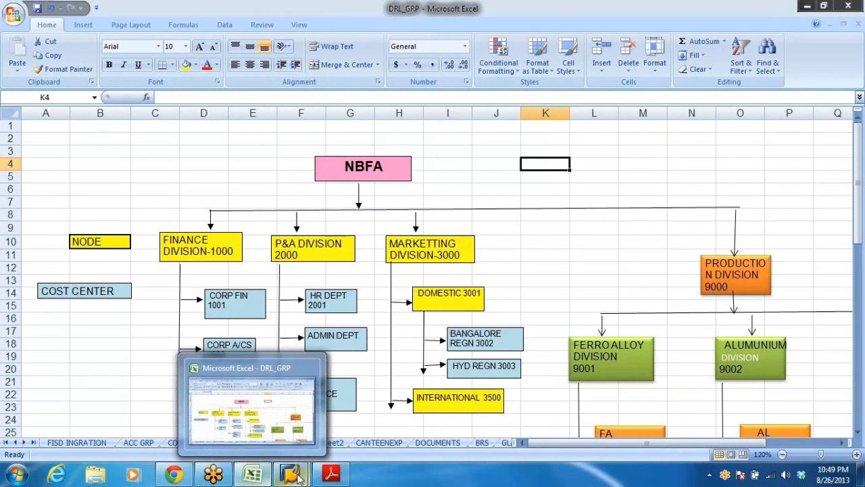
click(250, 423)
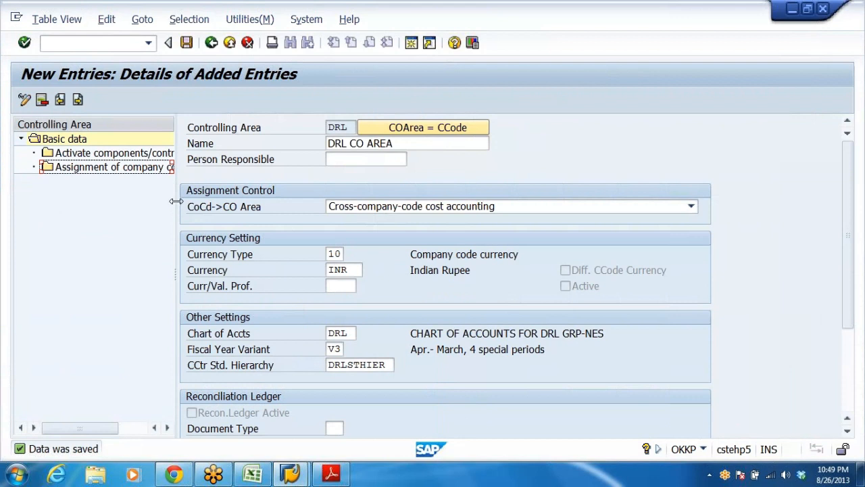
drag(176, 200, 292, 204)
click(101, 167)
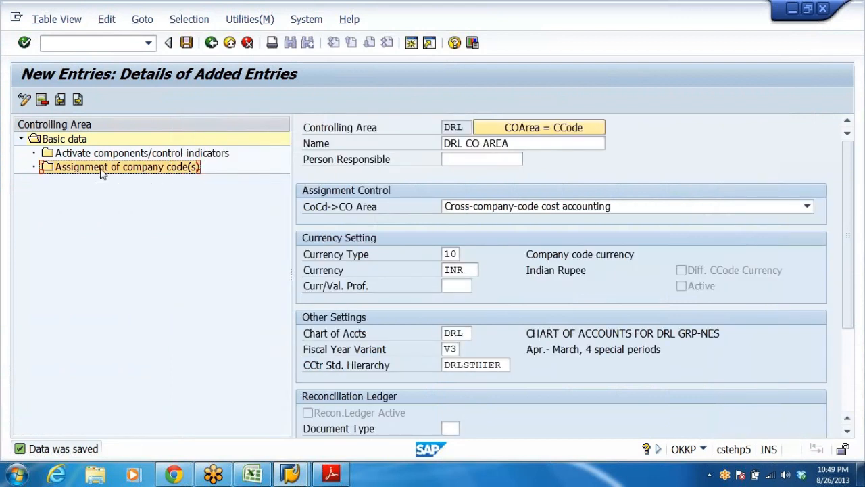
click(117, 154)
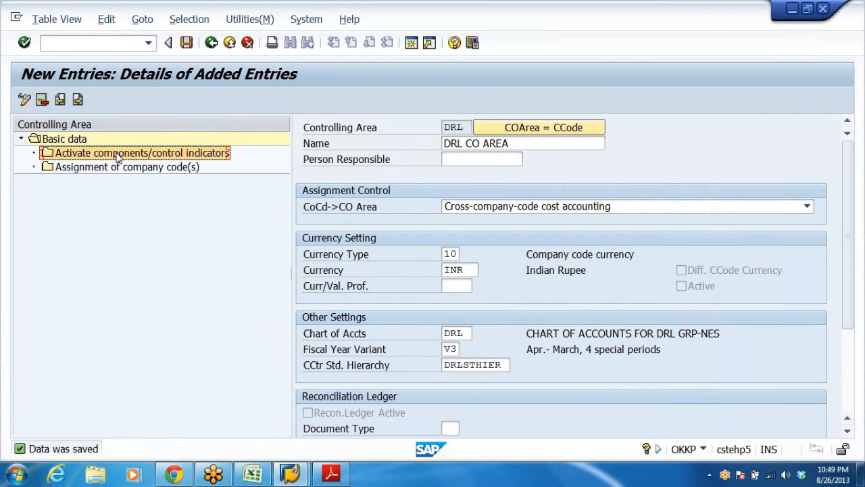
click(82, 170)
double_click(89, 170)
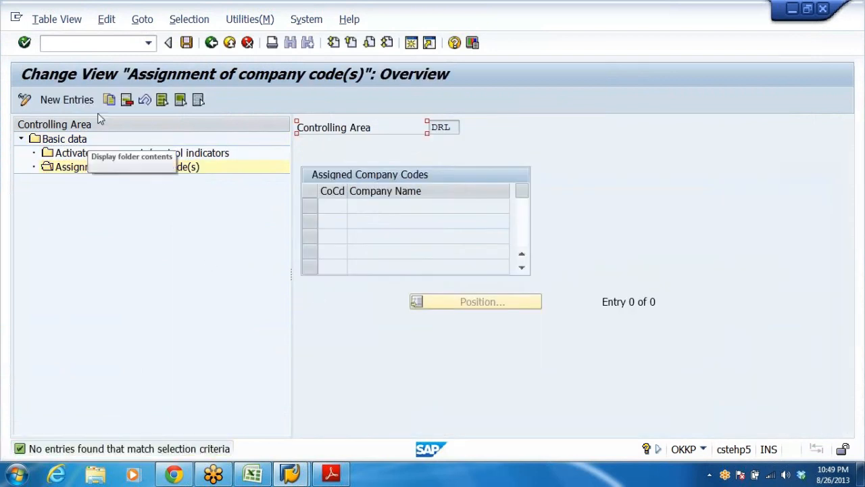
Assign company code DRL (DR REDDY LABS BULK DRG LT) to controlling area DRL as a new entry and save it.
click(57, 101)
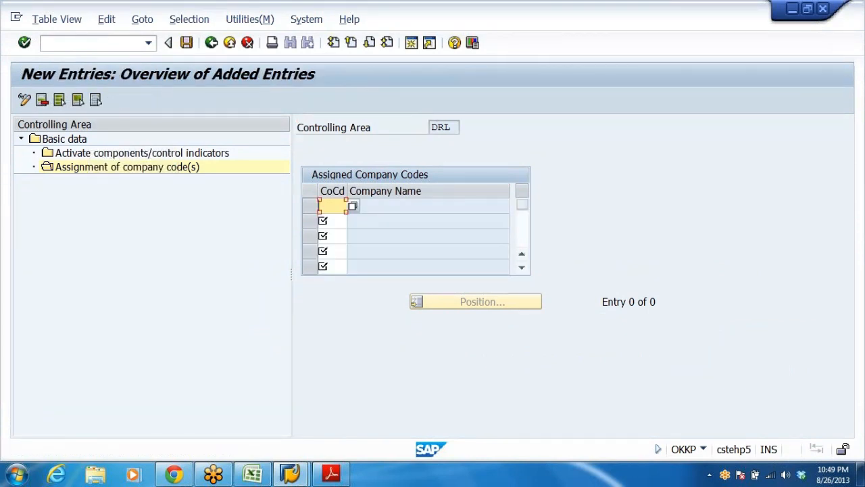
click(351, 204)
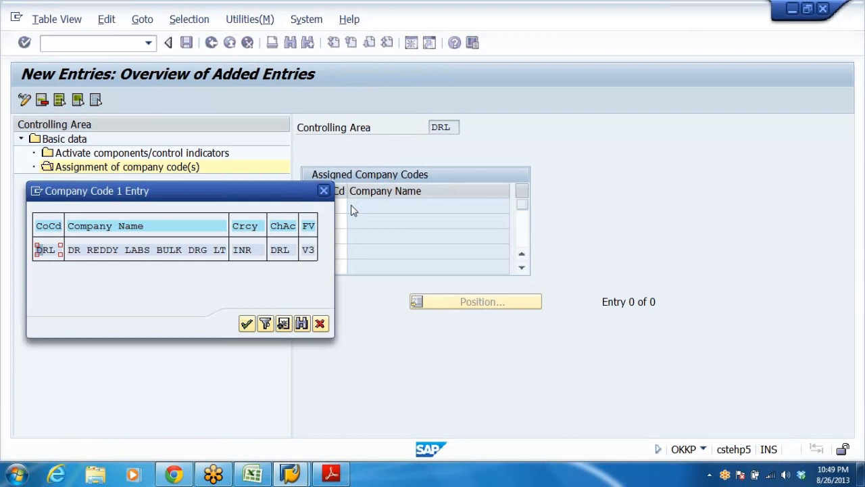
double_click(87, 251)
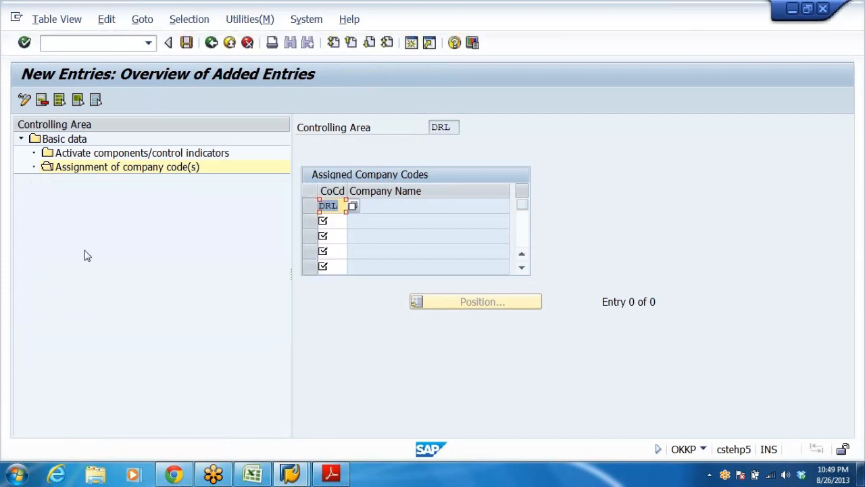
key(Return)
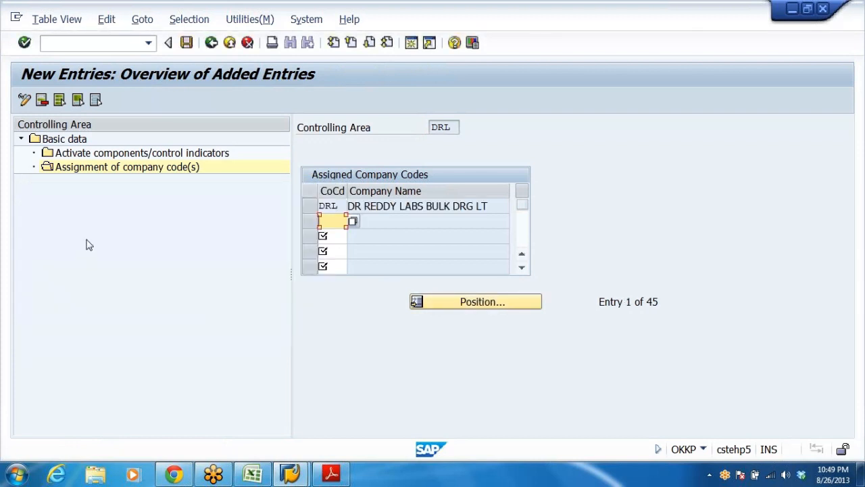
click(187, 43)
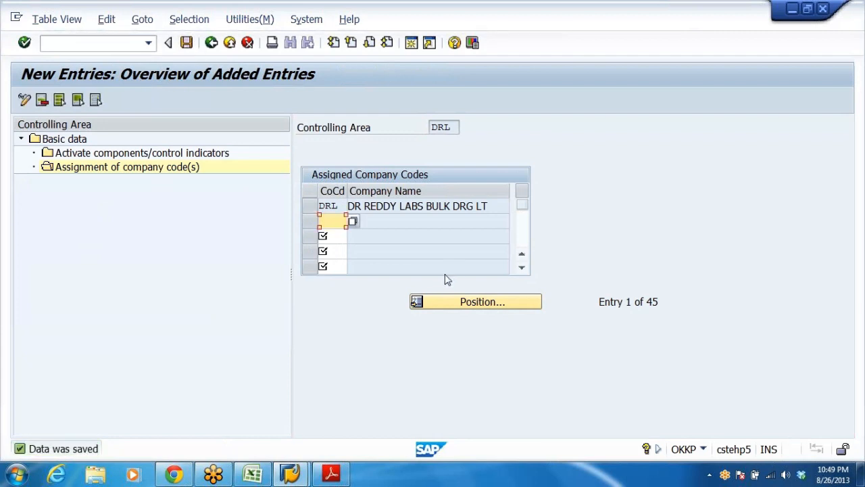
Add a components/control indicators entry for controlling area DRL starting in fiscal year 2013, save it and return to the overview.
click(111, 155)
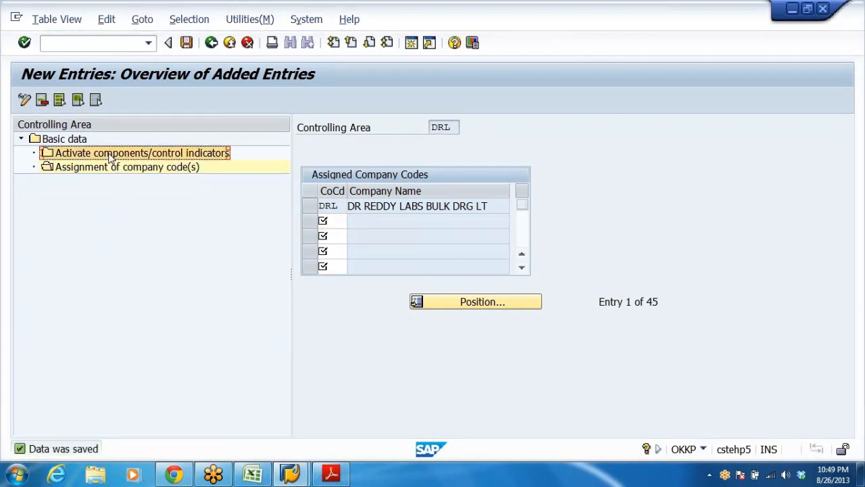
double_click(112, 157)
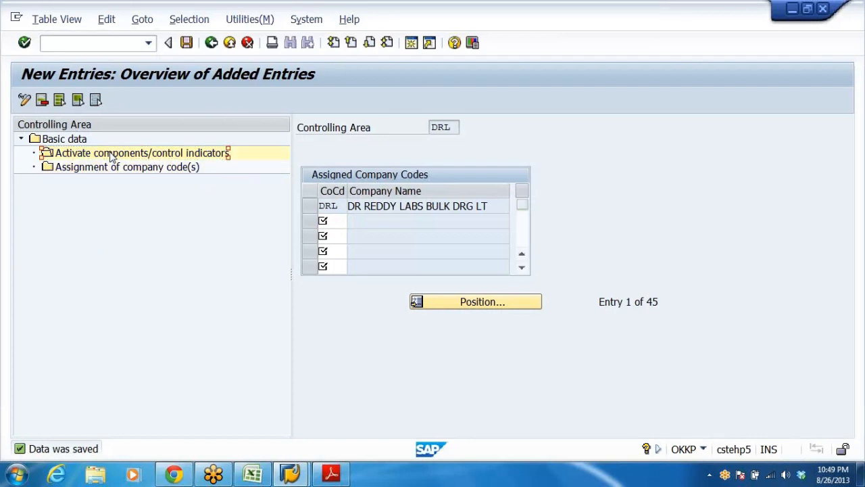
click(69, 103)
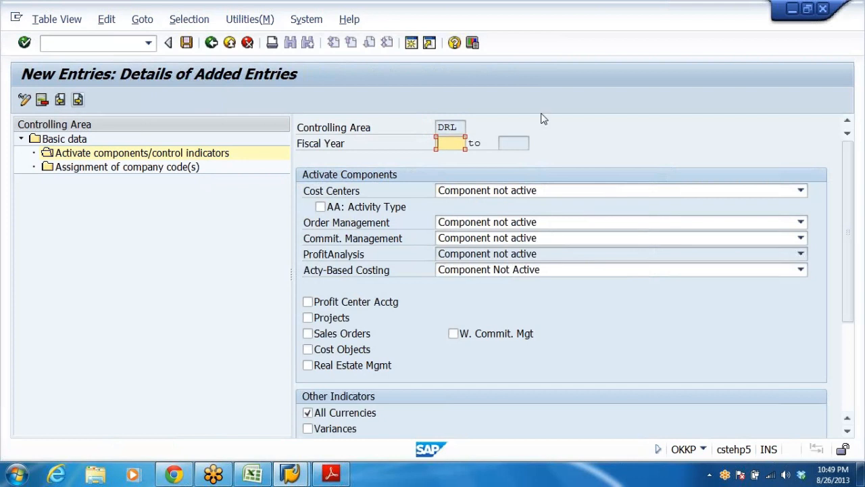
click(449, 143)
click(452, 156)
click(186, 46)
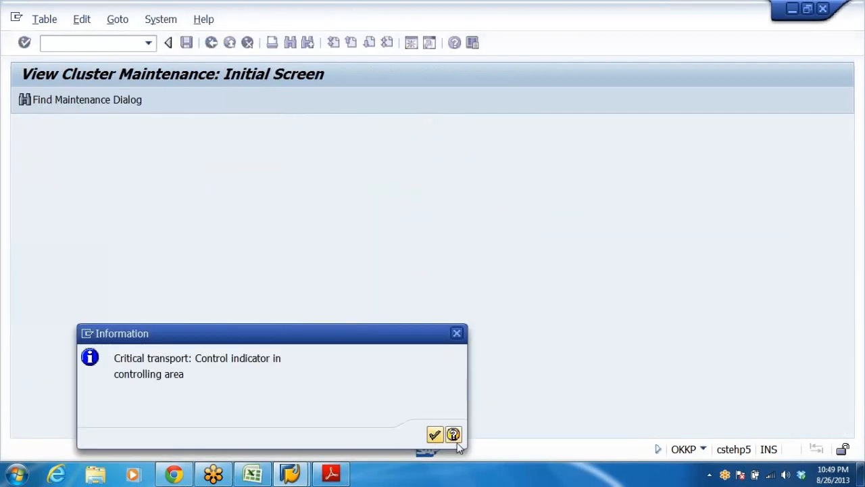
click(435, 433)
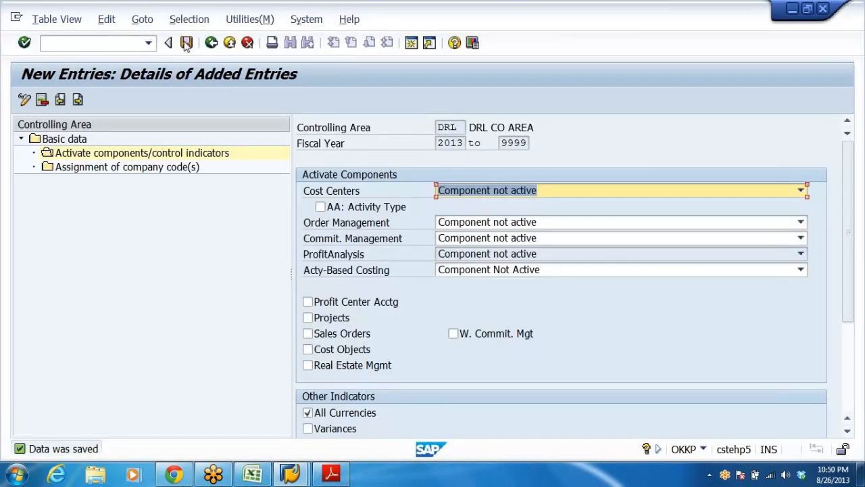
click(212, 43)
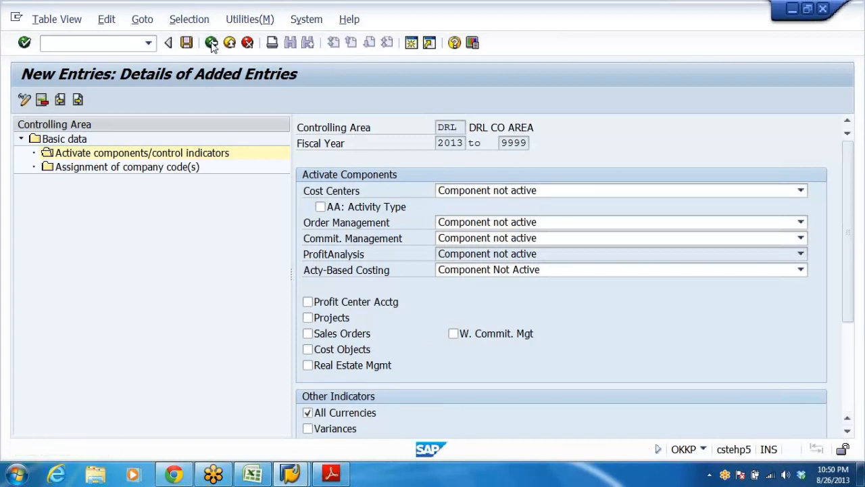
click(211, 43)
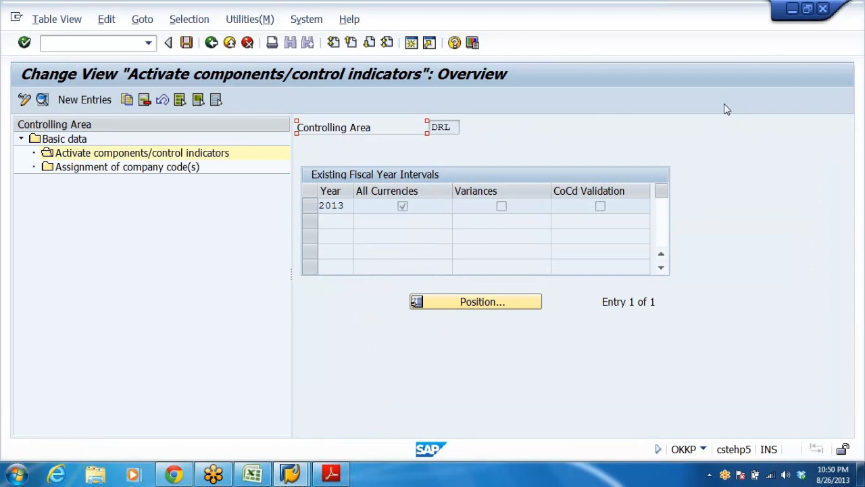
click(852, 27)
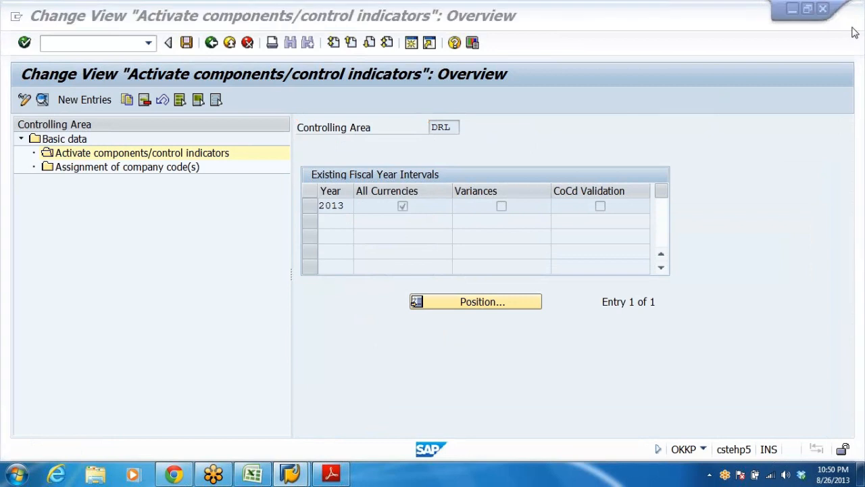